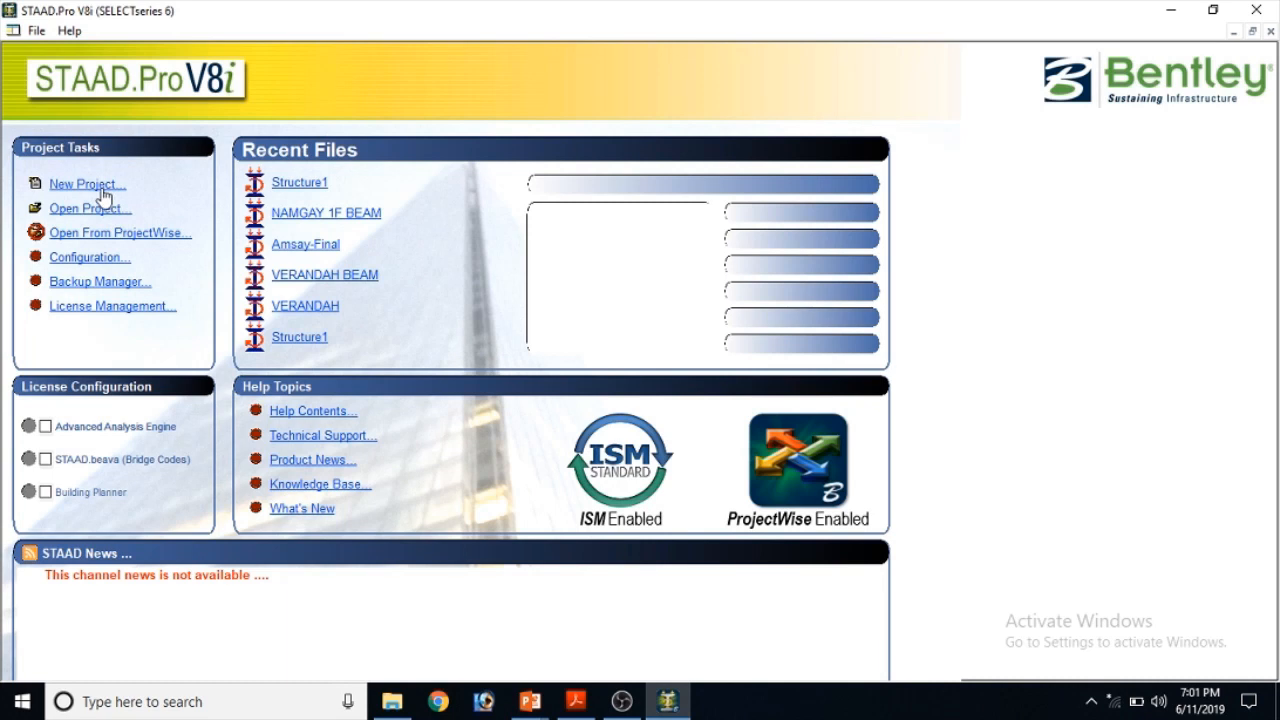
Create a new Space model named Structure1 in D:\DON STD with metre and kilonewton units, overwriting the existing file
{"action": "left_click", "coordinate": [102, 188]}
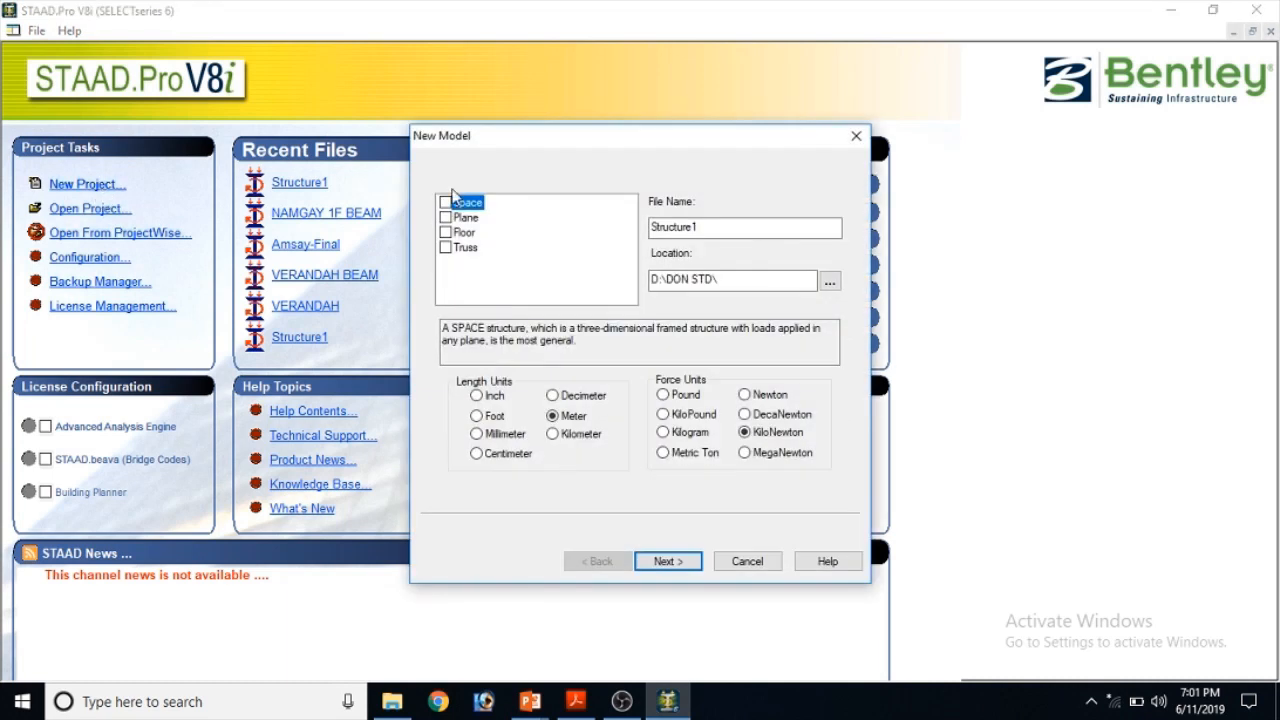
{"action": "left_click", "coordinate": [743, 228]}
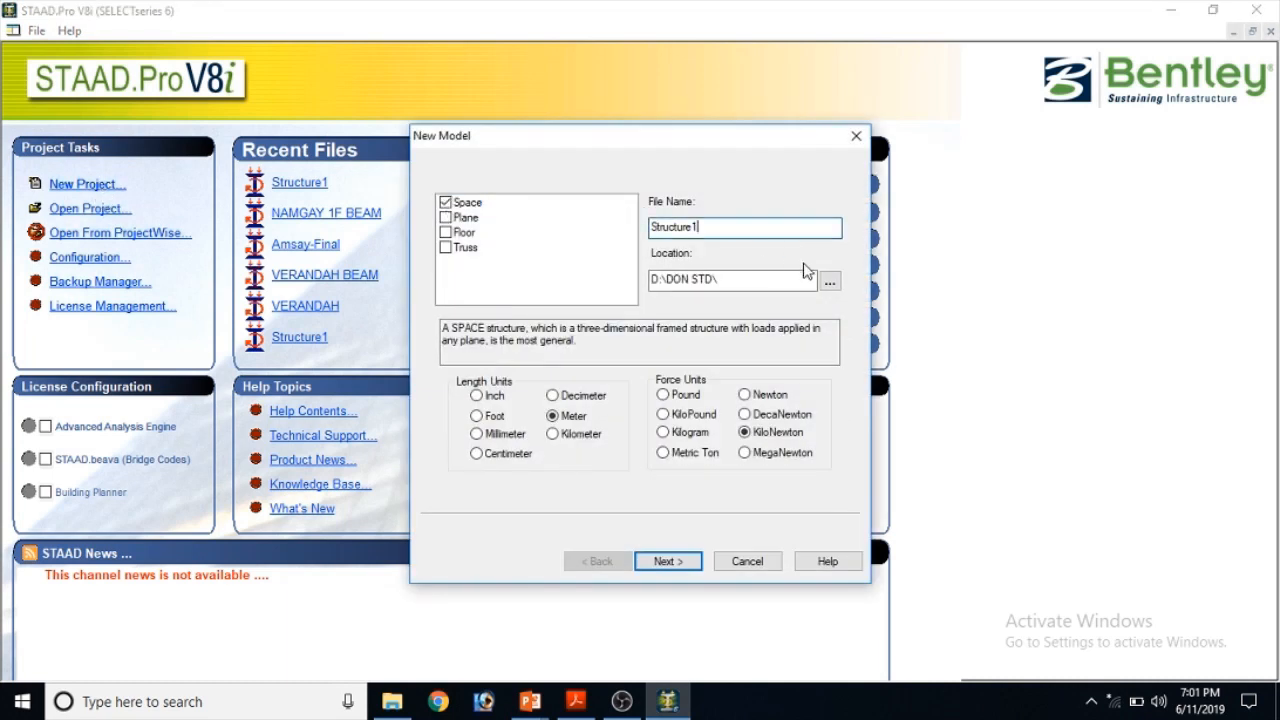
{"action": "left_click", "coordinate": [829, 282]}
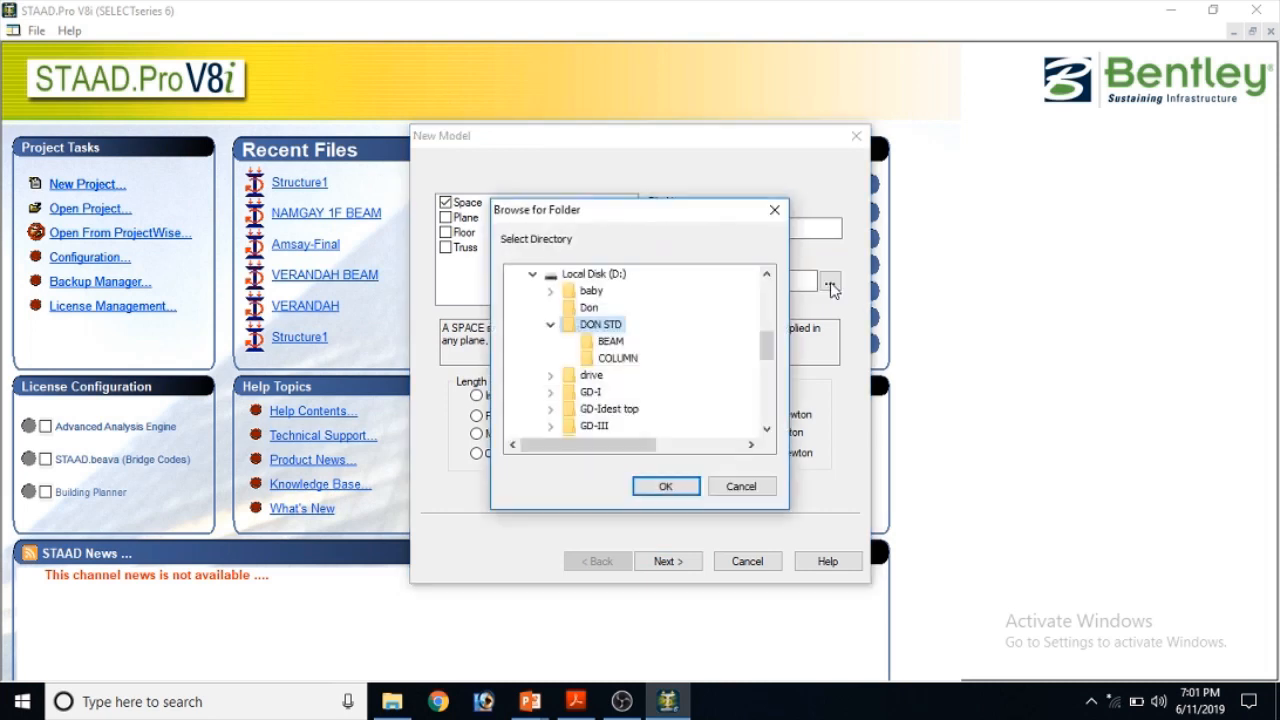
{"action": "left_click", "coordinate": [740, 487]}
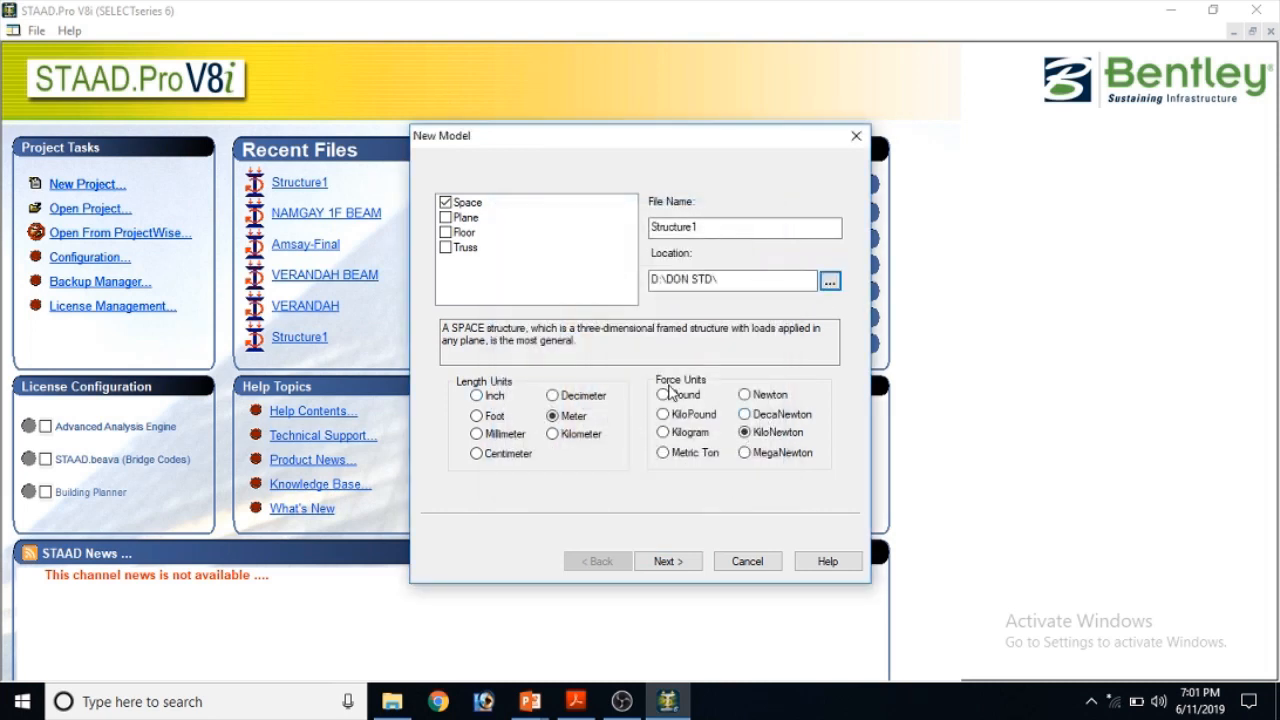
{"action": "left_click", "coordinate": [680, 563]}
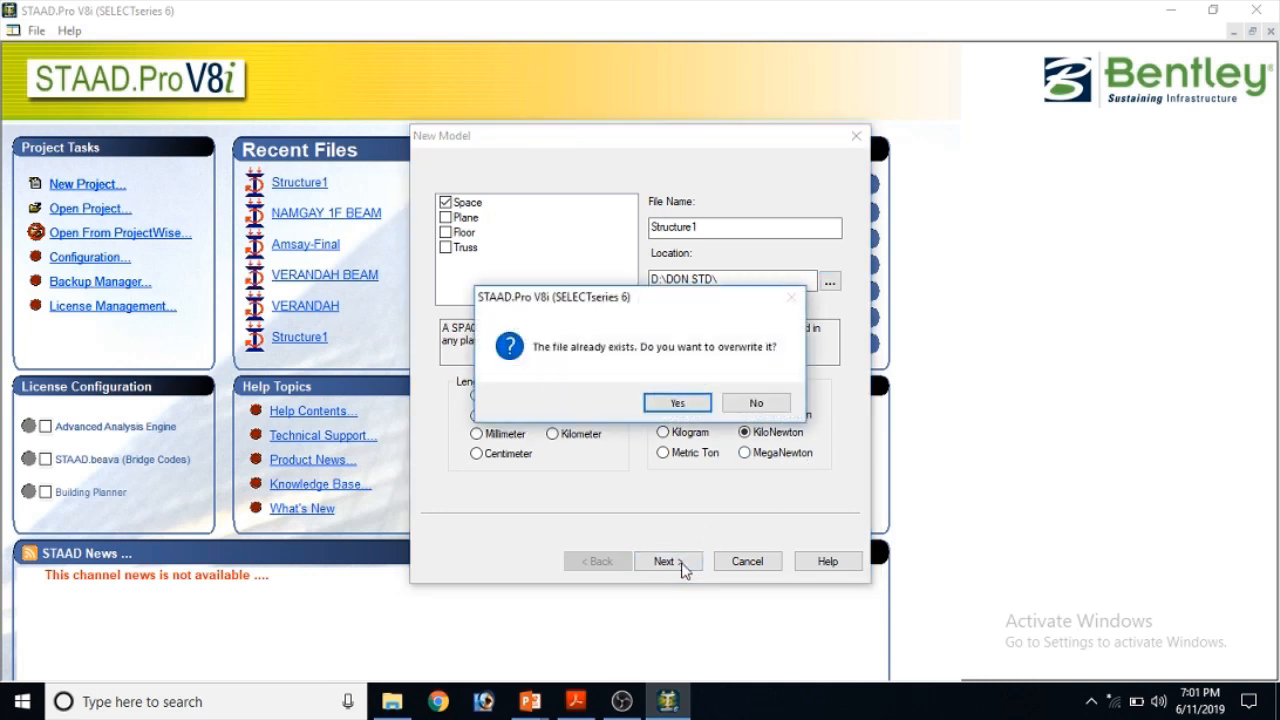
{"action": "left_click", "coordinate": [674, 404]}
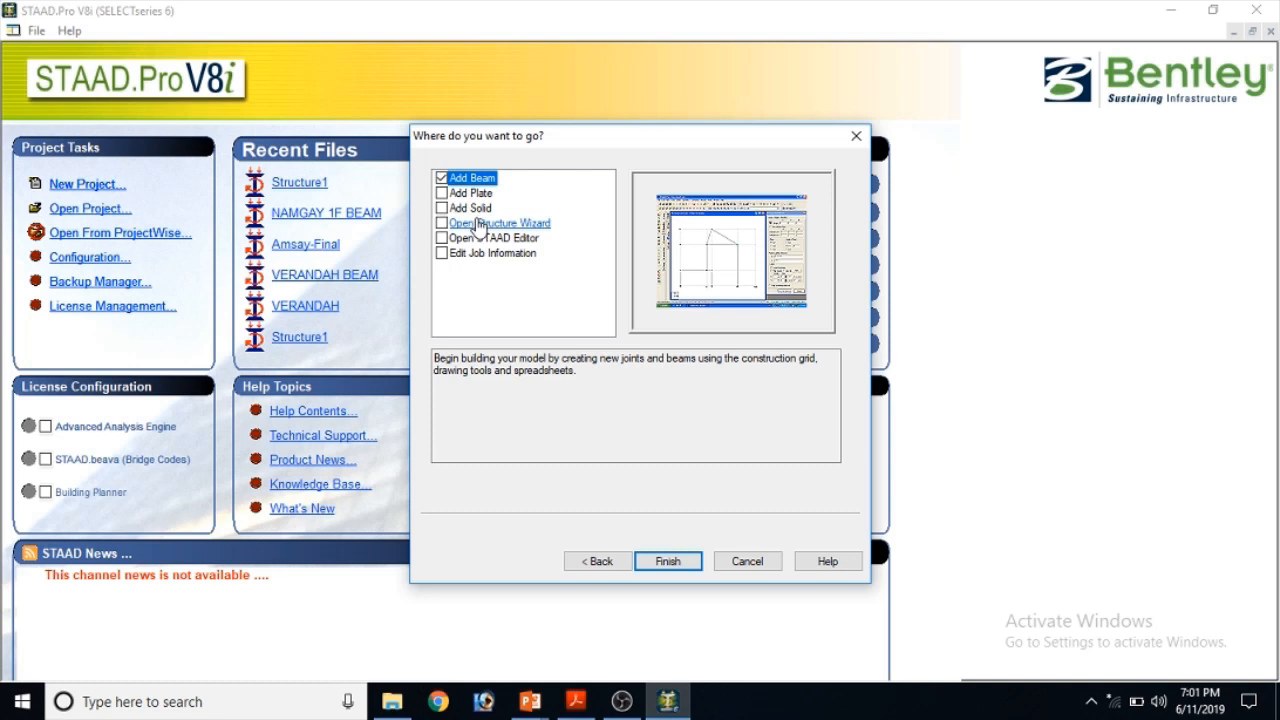
Start the new model in the Structure Wizard and choose the Bay Frame prototype from the frame models
{"action": "left_click", "coordinate": [478, 224]}
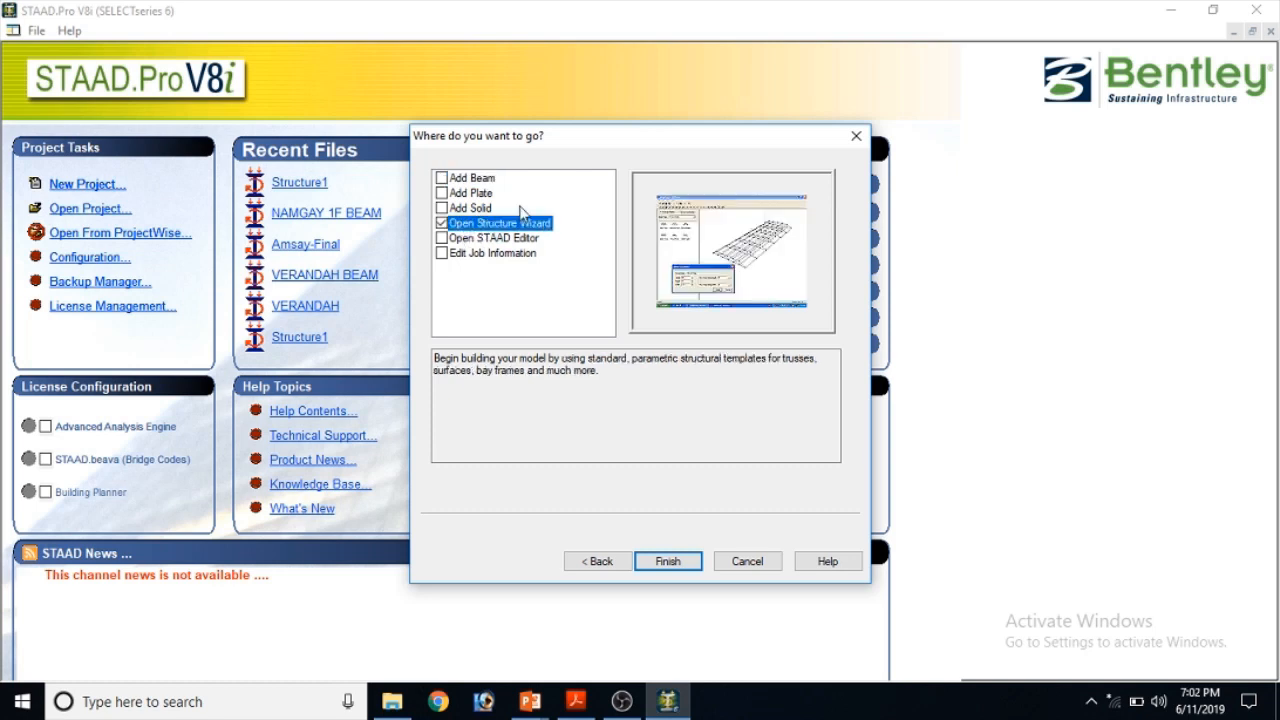
{"action": "left_click", "coordinate": [667, 561]}
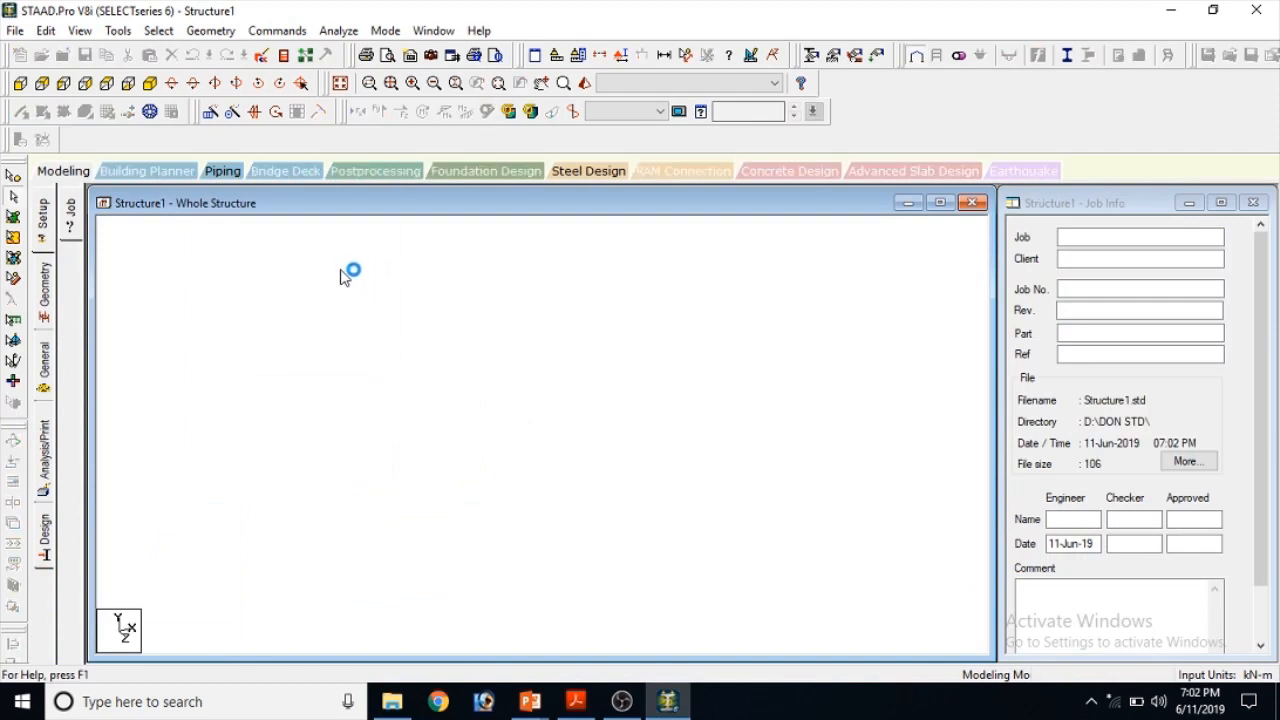
{"action": "left_click", "coordinate": [212, 214]}
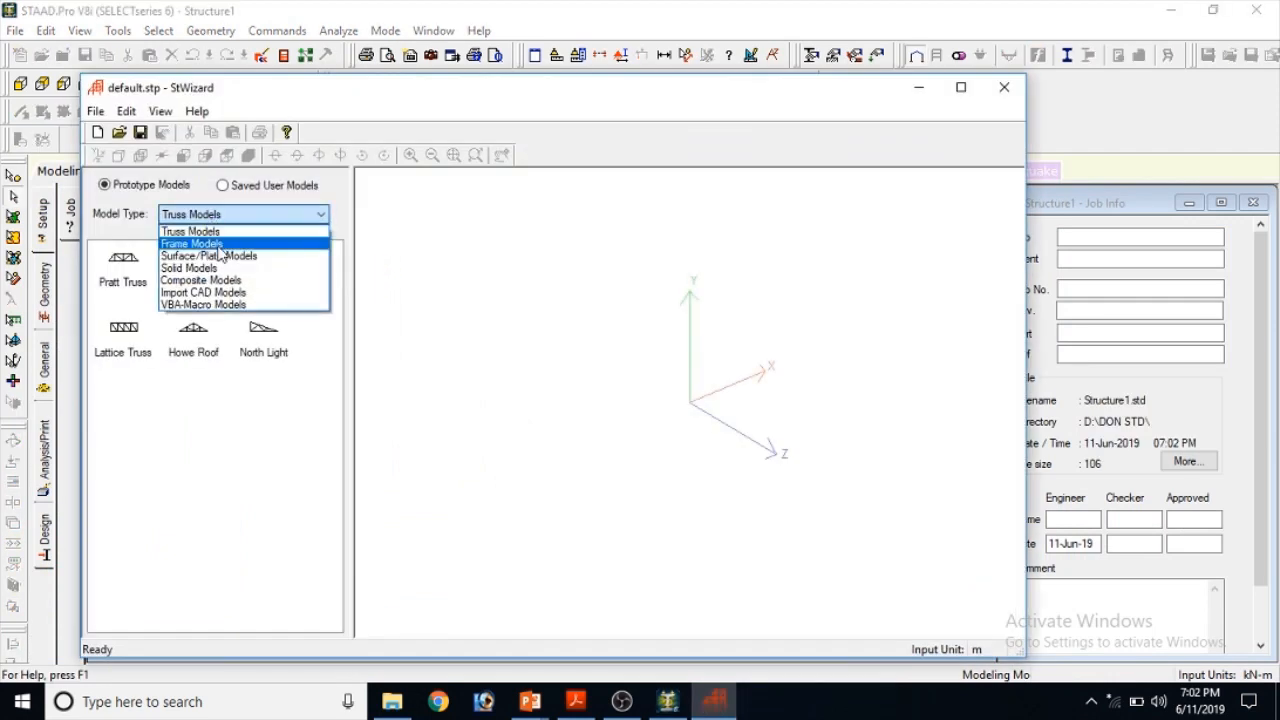
{"action": "left_click", "coordinate": [218, 245]}
{"action": "double_click", "coordinate": [126, 262]}
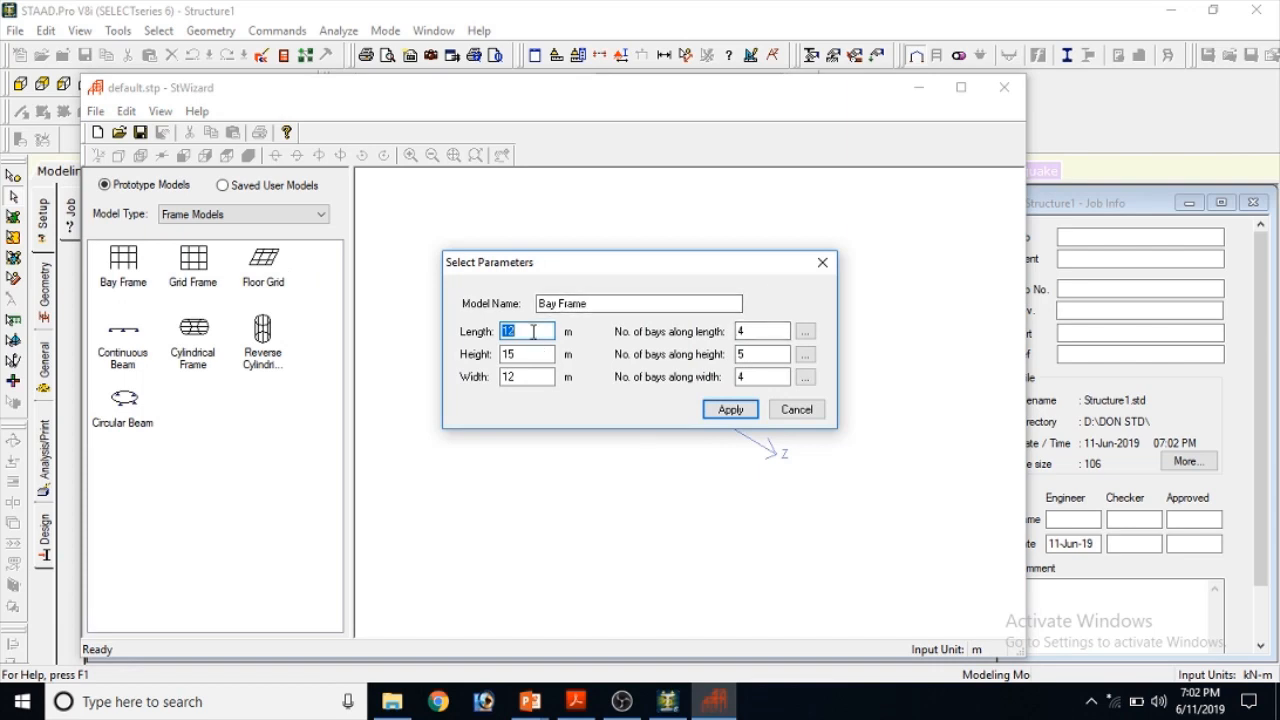
Set the bay frame's length to 15 m and height to 9 m, with 3 bays each along length, height and width
{"action": "left_click_drag", "start_coordinate": [529, 354], "coordinate": [500, 356]}
{"action": "type", "text": "9"}
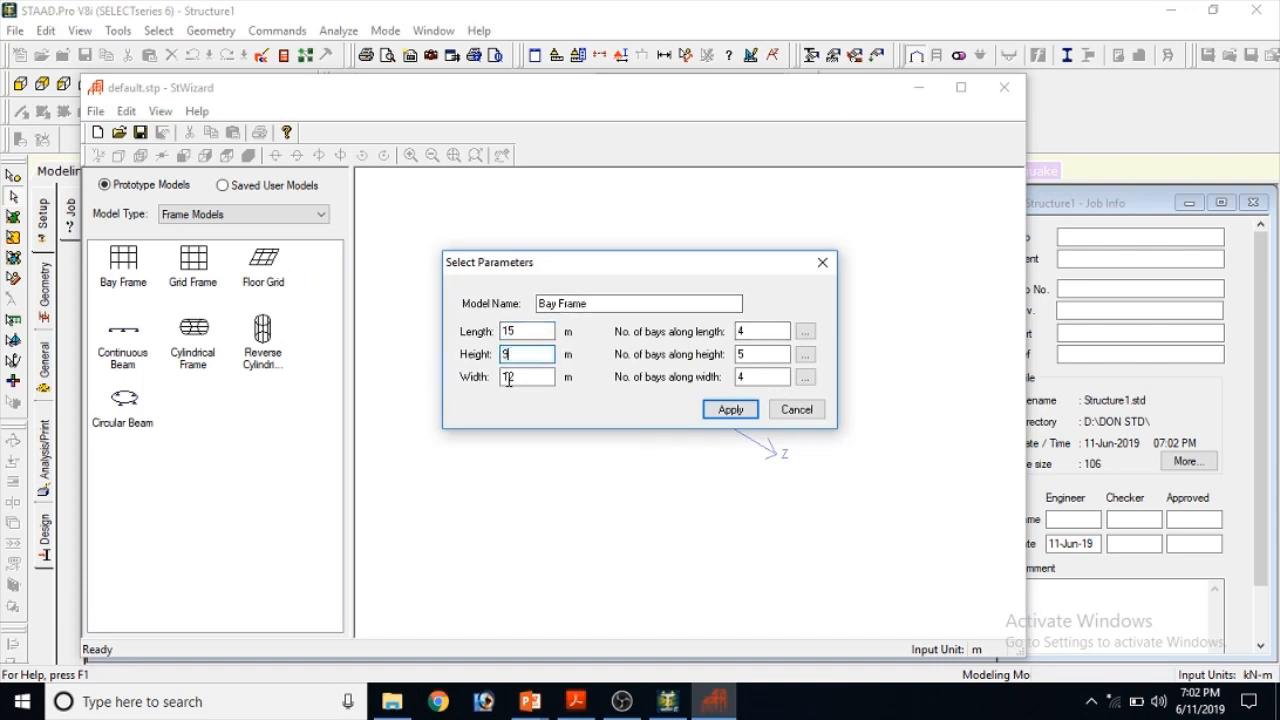
{"action": "double_click", "coordinate": [746, 332]}
{"action": "type", "text": "3"}
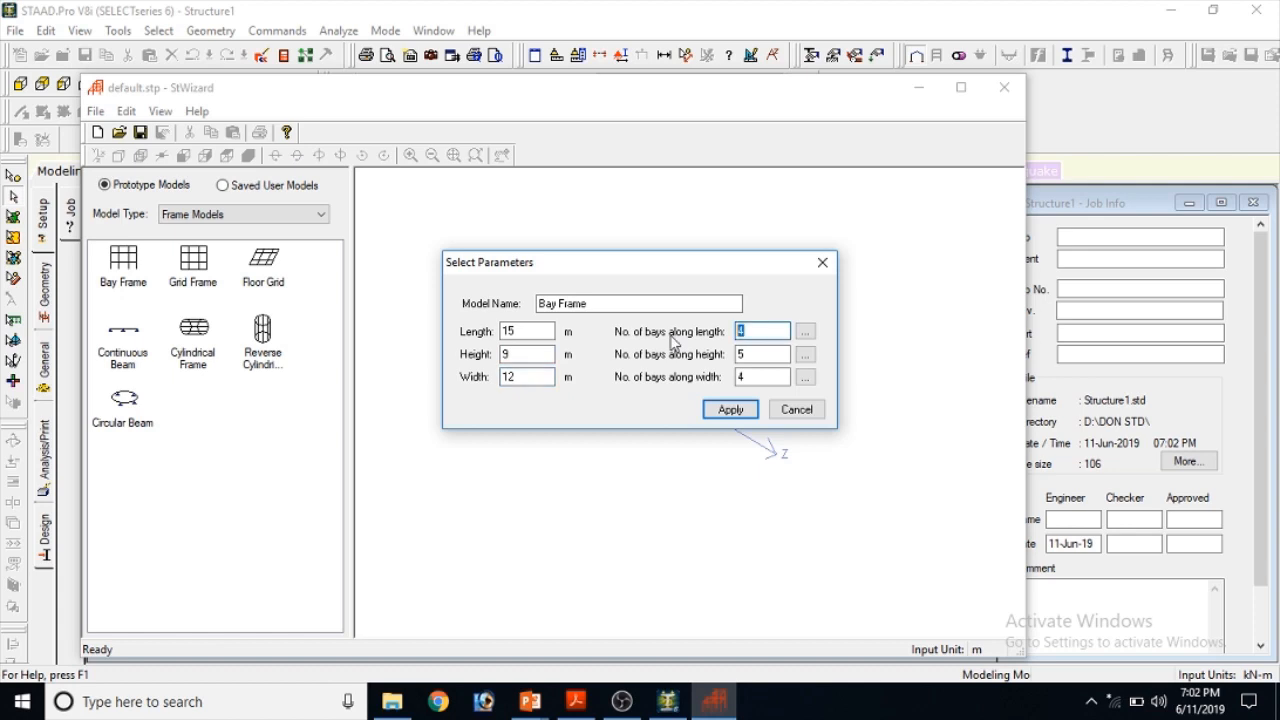
{"action": "double_click", "coordinate": [740, 355]}
{"action": "type", "text": "3"}
{"action": "left_click_drag", "start_coordinate": [771, 377], "coordinate": [643, 380]}
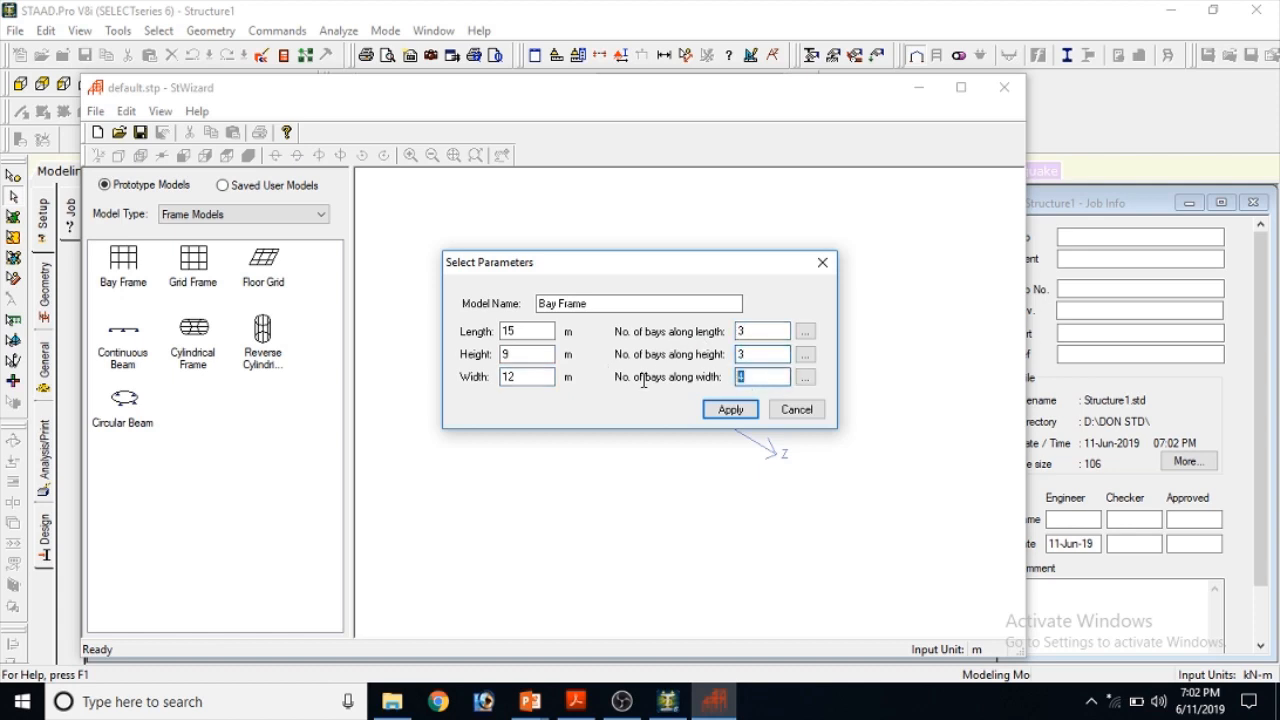
{"action": "type", "text": "3"}
Review and accept the bay spacings along the length and width, and generate the bay frame
{"action": "left_click", "coordinate": [805, 331]}
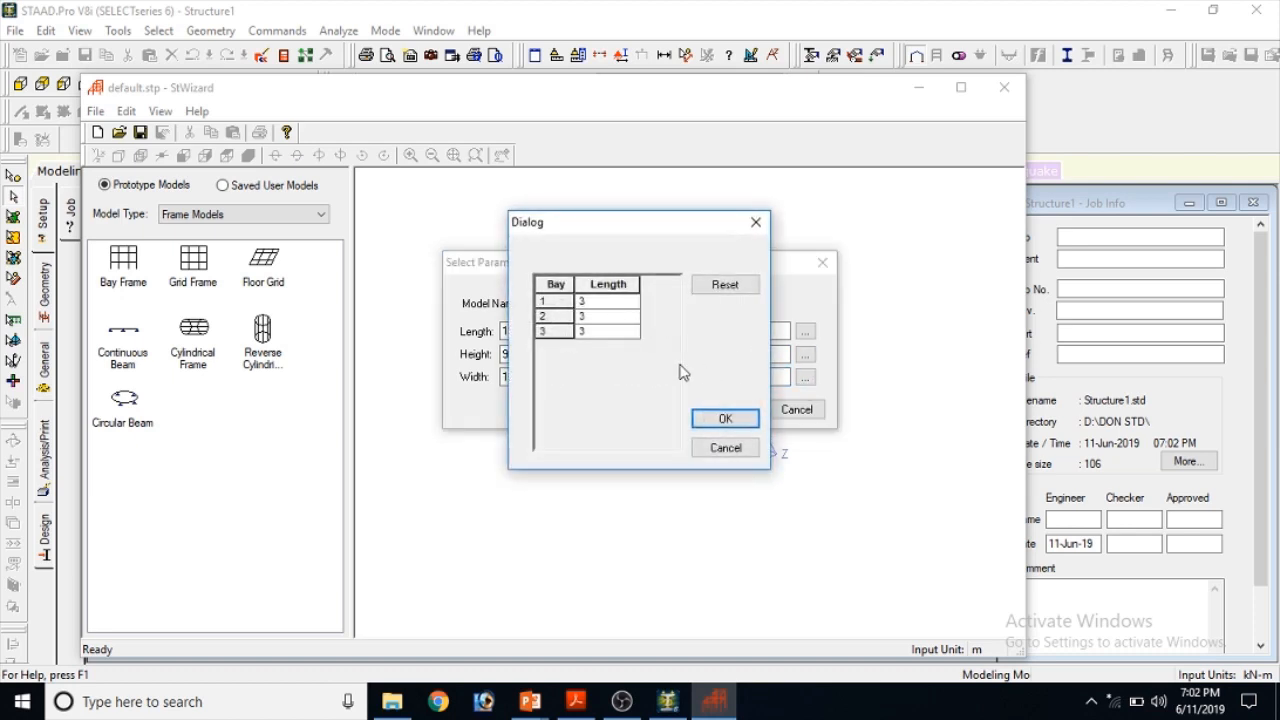
{"action": "left_click", "coordinate": [724, 419]}
{"action": "left_click", "coordinate": [805, 377]}
{"action": "left_click", "coordinate": [725, 419]}
{"action": "left_click", "coordinate": [728, 409]}
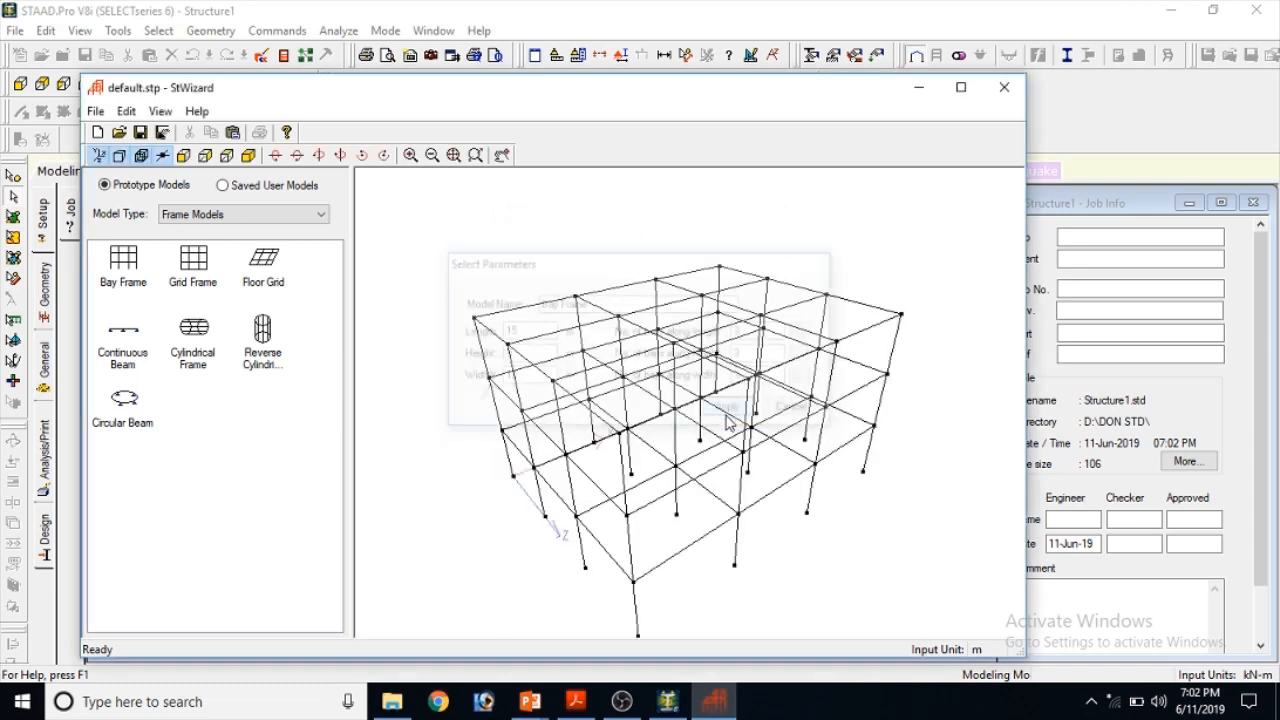
Merge the wizard's frame into the STAAD.Pro model at X, Y and Z offsets of 0 m
{"action": "left_click", "coordinate": [95, 111]}
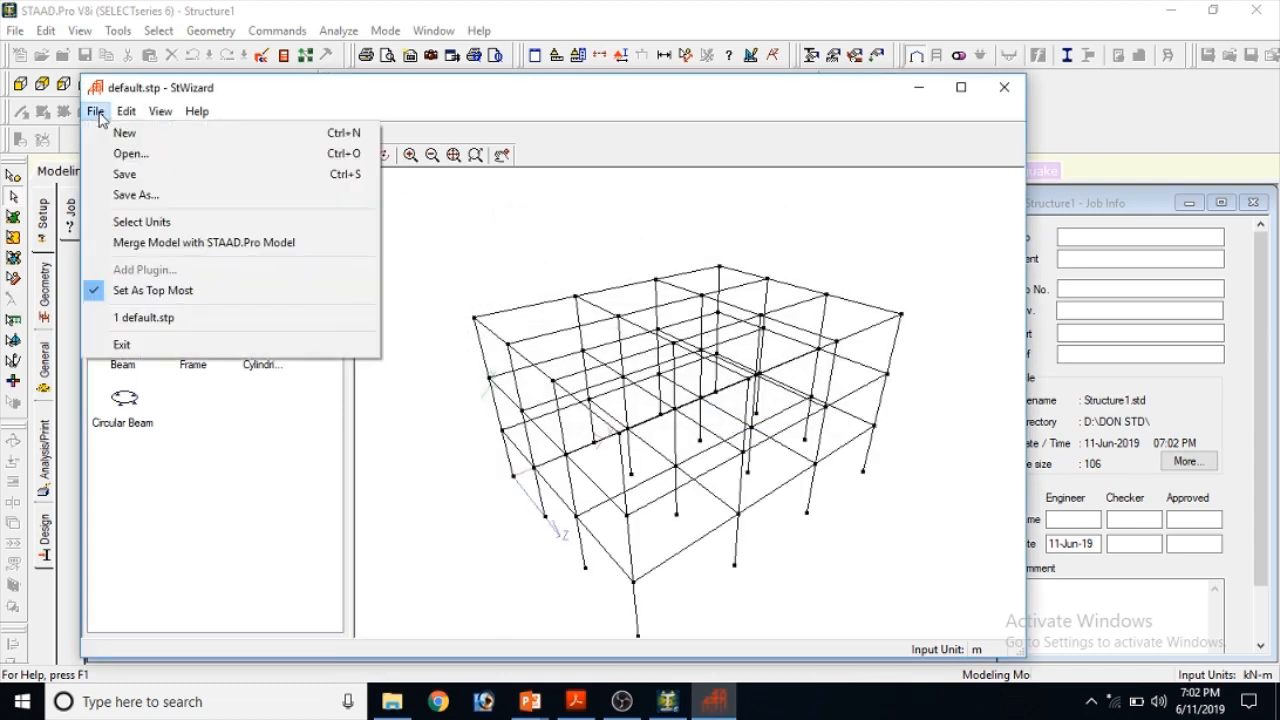
{"action": "left_click", "coordinate": [165, 250]}
{"action": "left_click", "coordinate": [712, 392]}
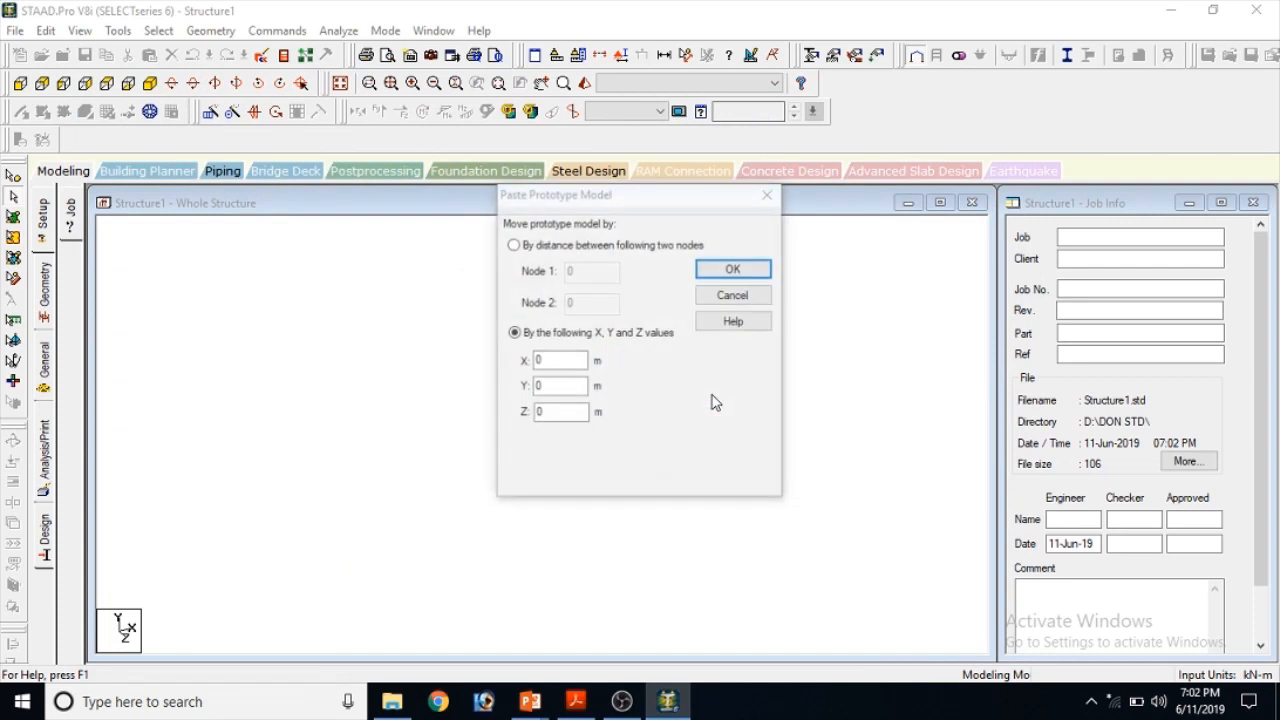
{"action": "left_click", "coordinate": [730, 270]}
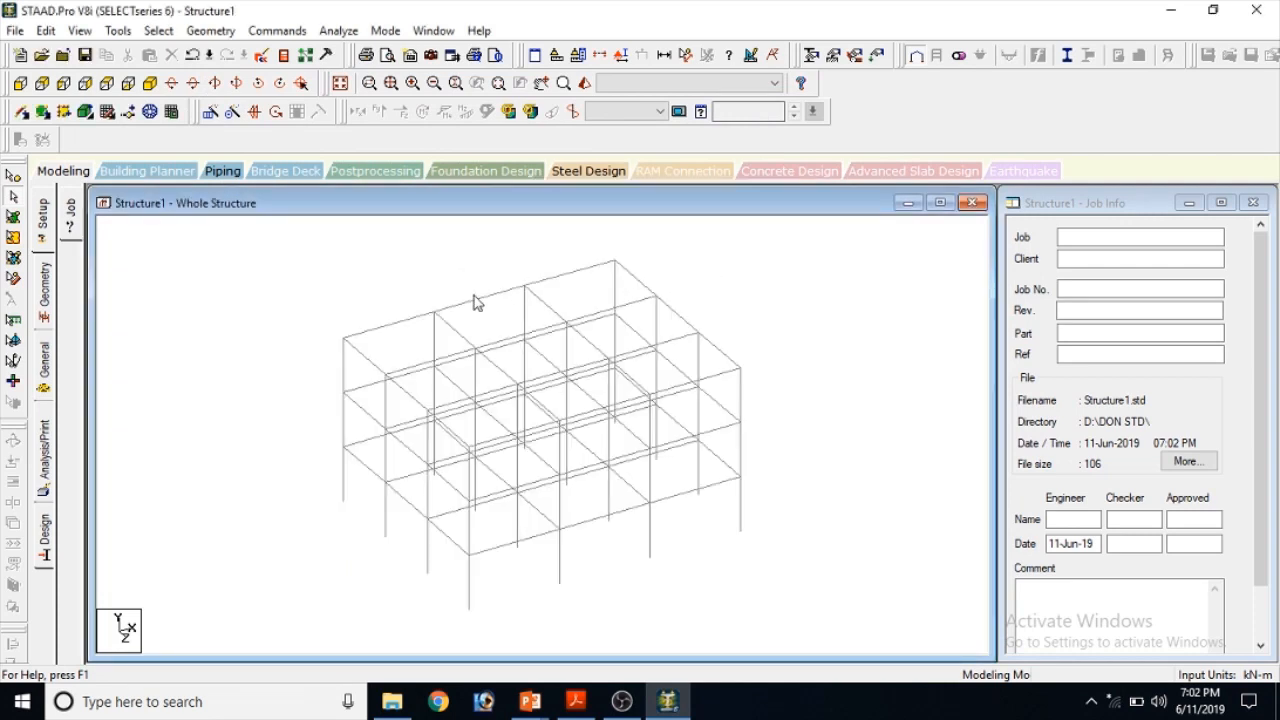
Inspect the whole frame in a 3D rendered view, and close that view
{"action": "left_click", "coordinate": [476, 300]}
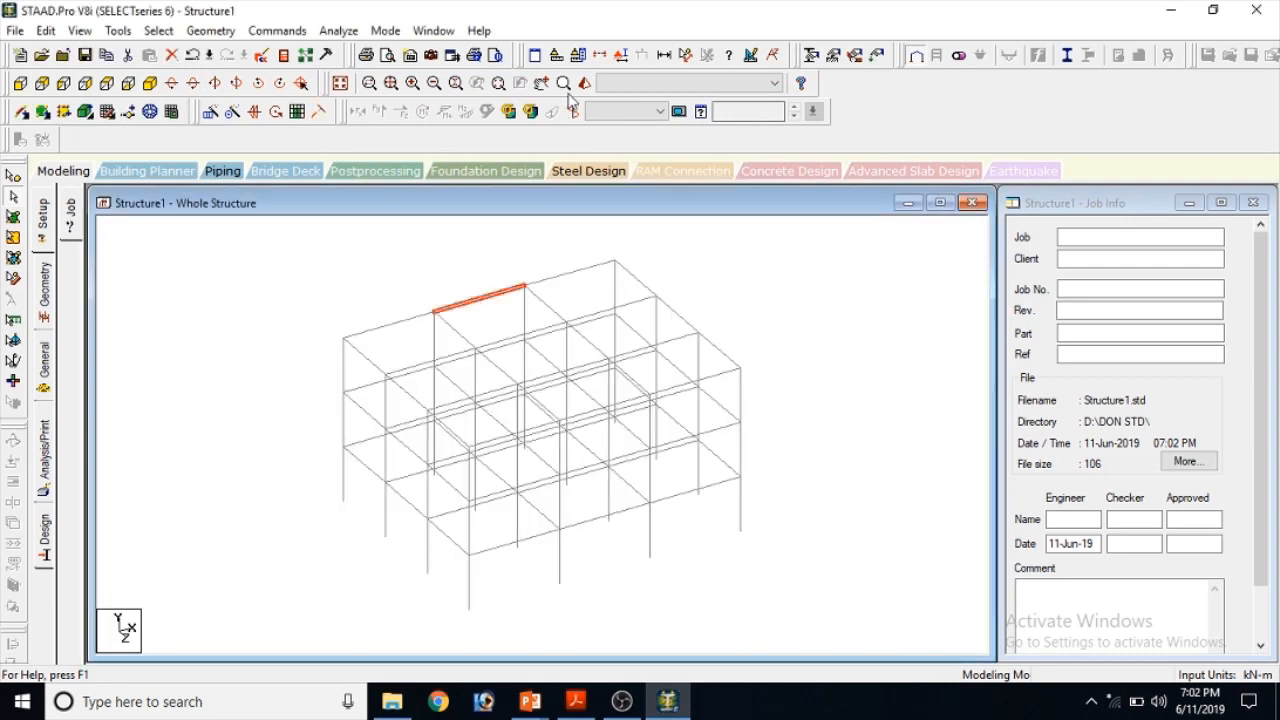
{"action": "left_click", "coordinate": [697, 260]}
{"action": "left_click", "coordinate": [583, 84]}
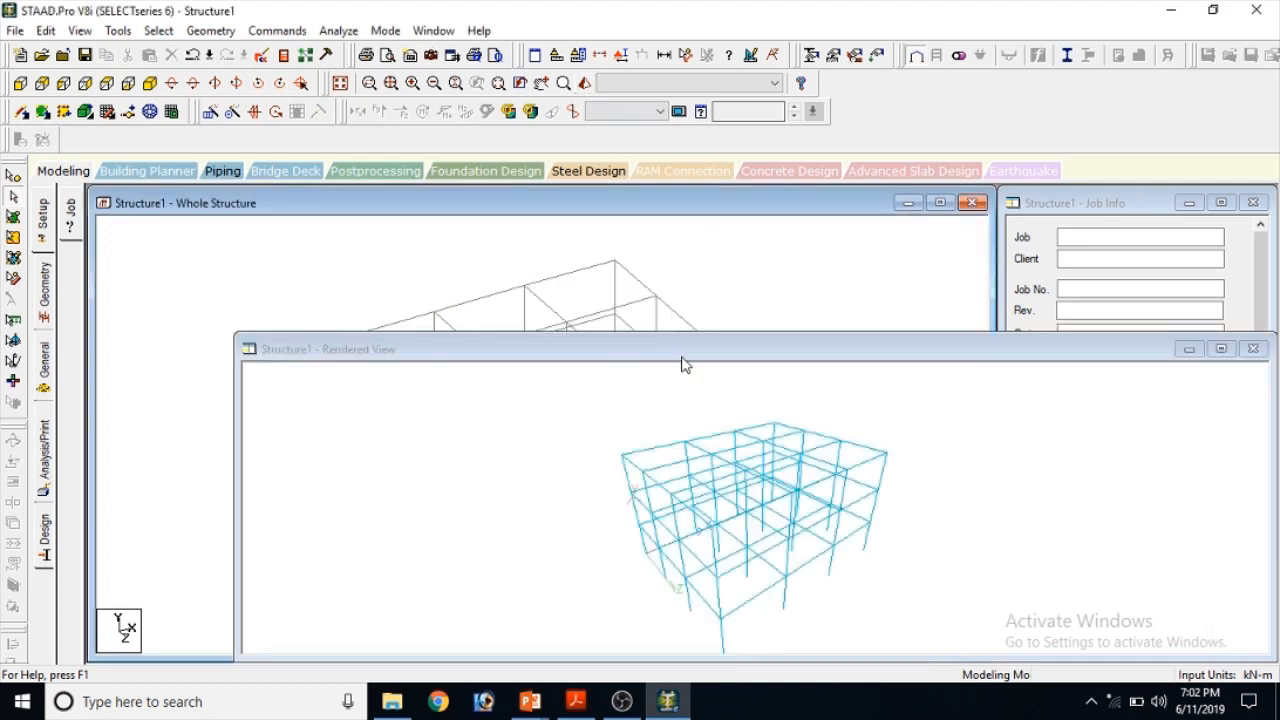
{"action": "left_click_drag", "start_coordinate": [782, 339], "coordinate": [664, 266]}
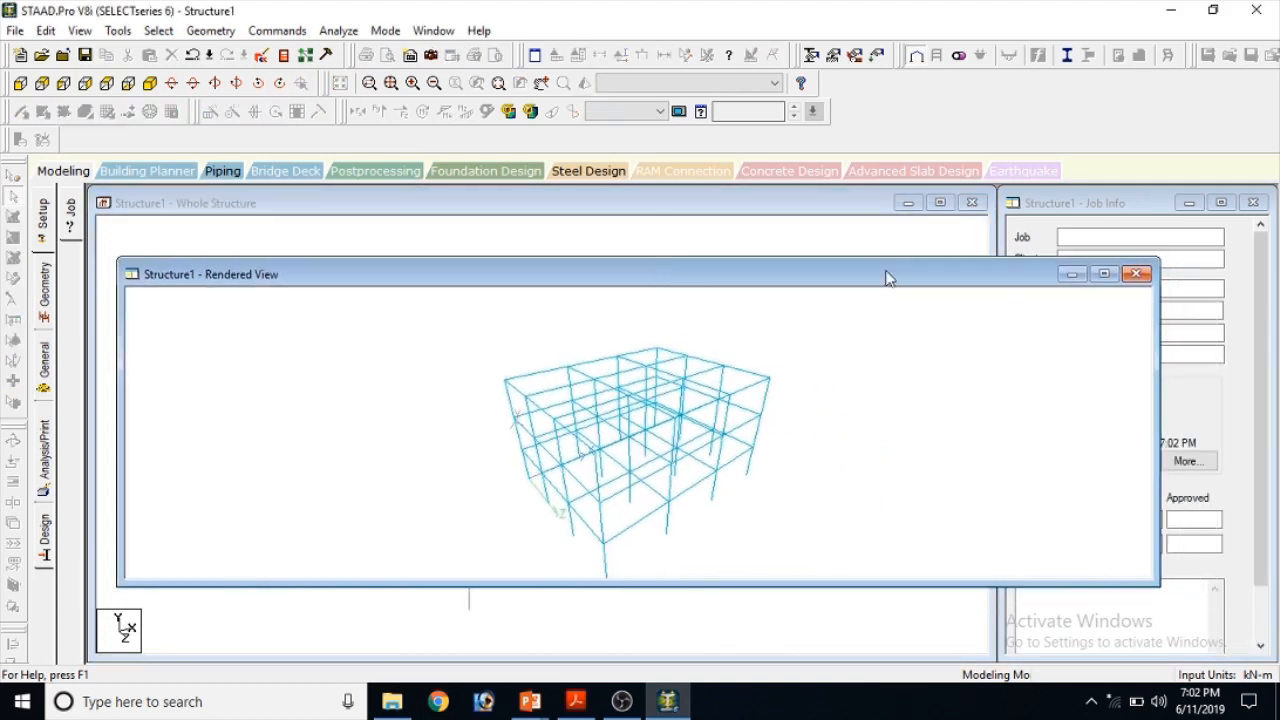
{"action": "left_click", "coordinate": [1136, 274]}
Add a rectangular concrete member section with YD 0.4 m and ZD 0.4 m
{"action": "left_click", "coordinate": [280, 32]}
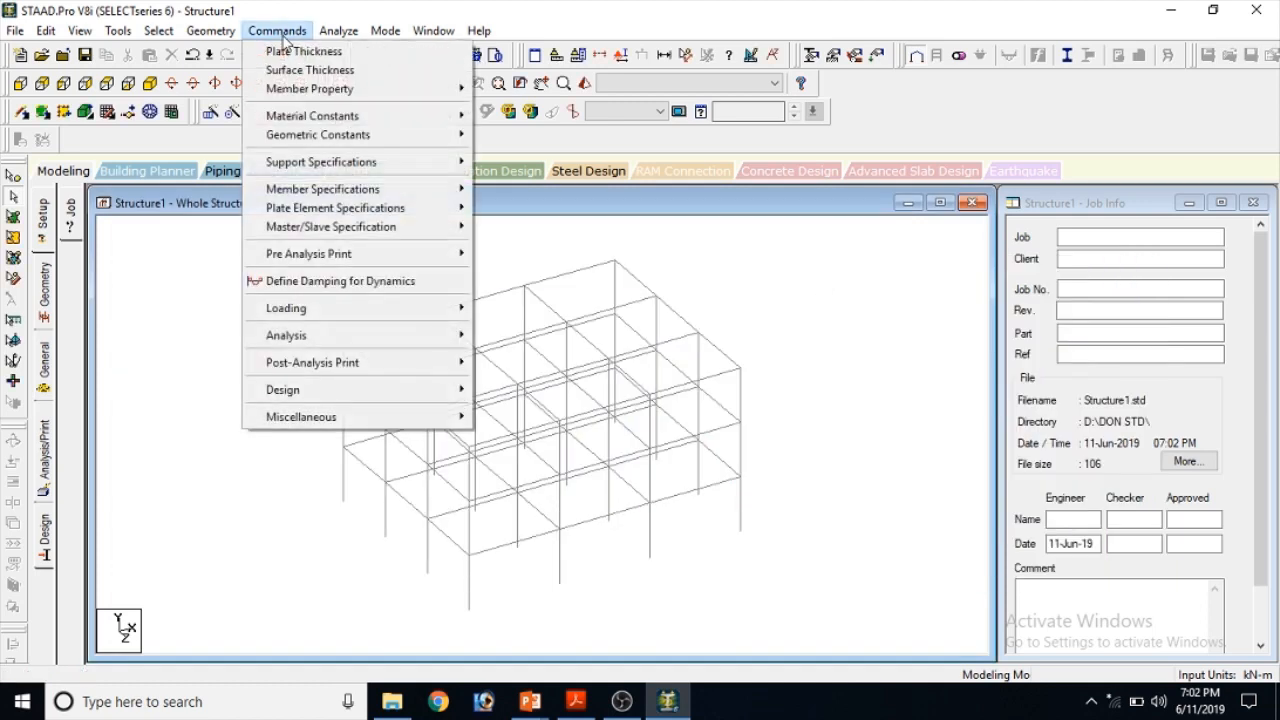
{"action": "mouse_move", "coordinate": [440, 89]}
{"action": "left_click", "coordinate": [505, 89]}
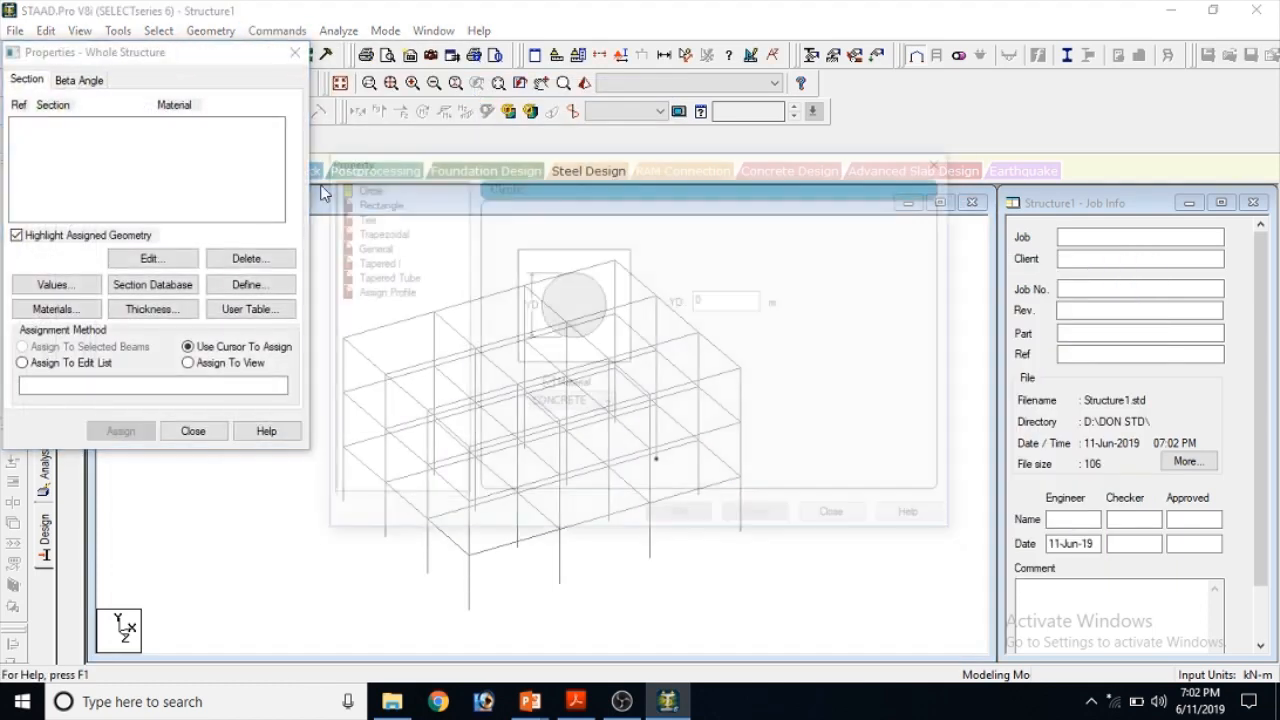
{"action": "left_click", "coordinate": [373, 201]}
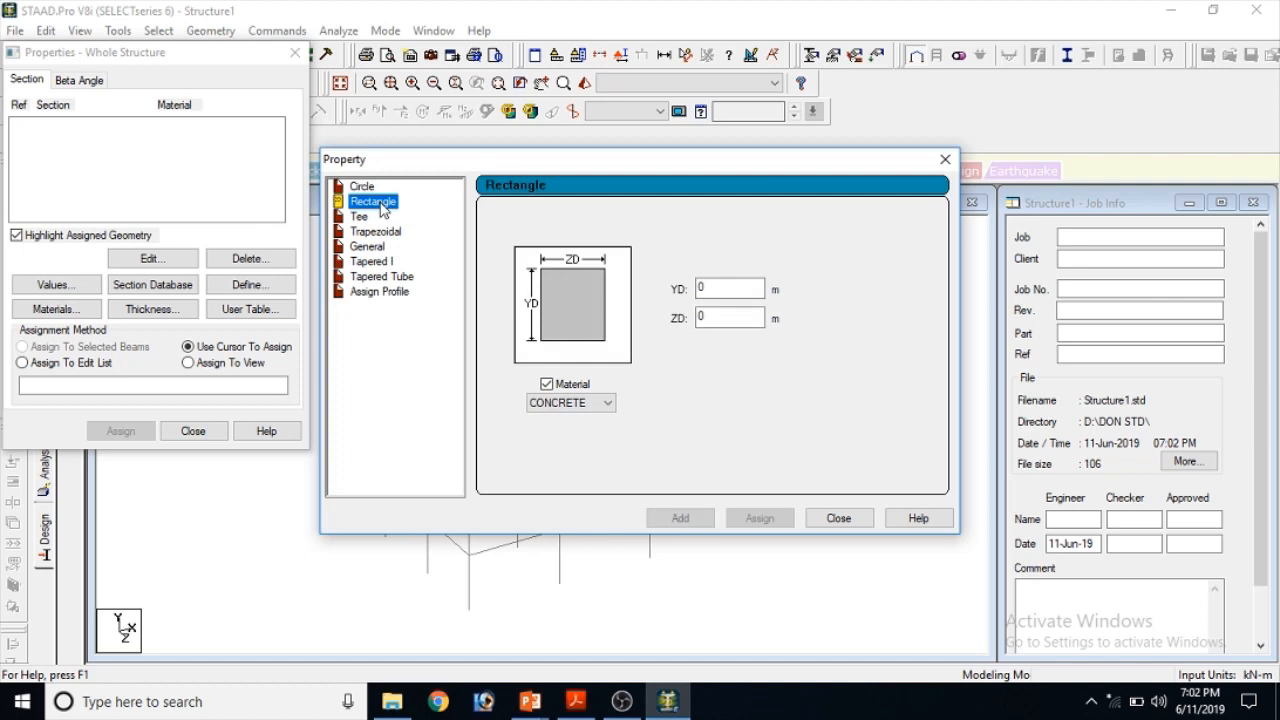
{"action": "left_click", "coordinate": [573, 403]}
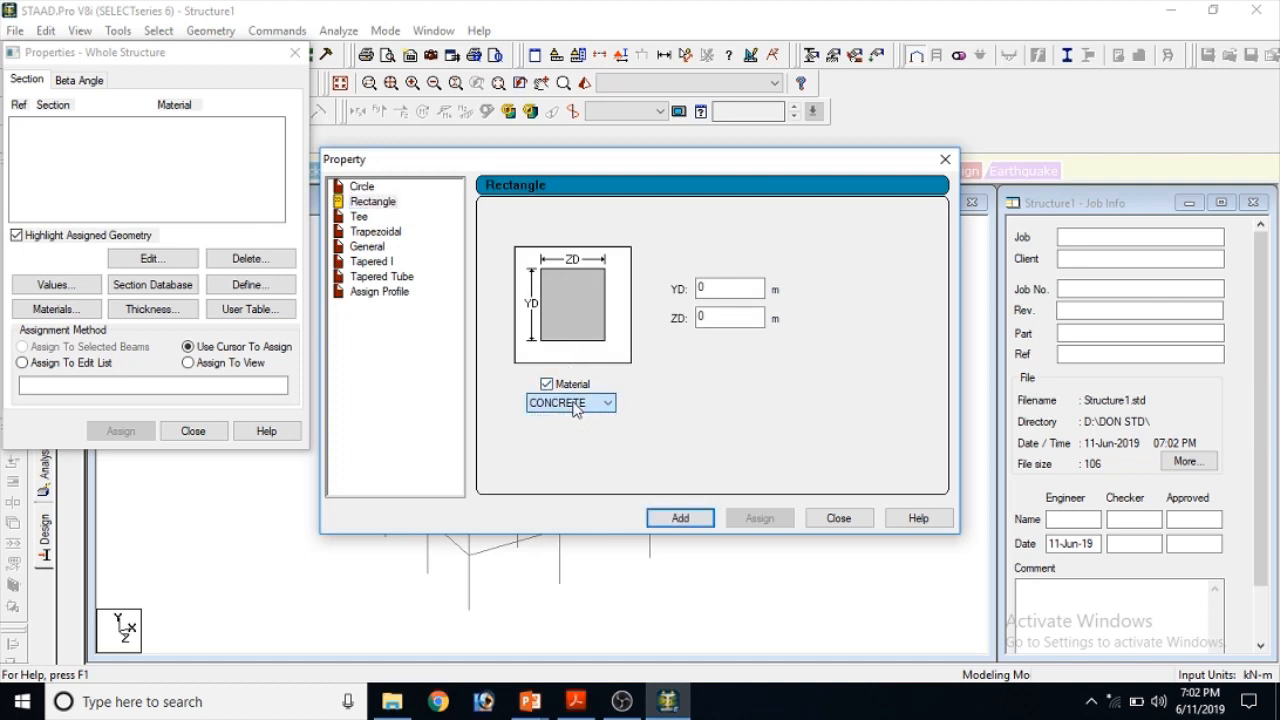
{"action": "double_click", "coordinate": [728, 290]}
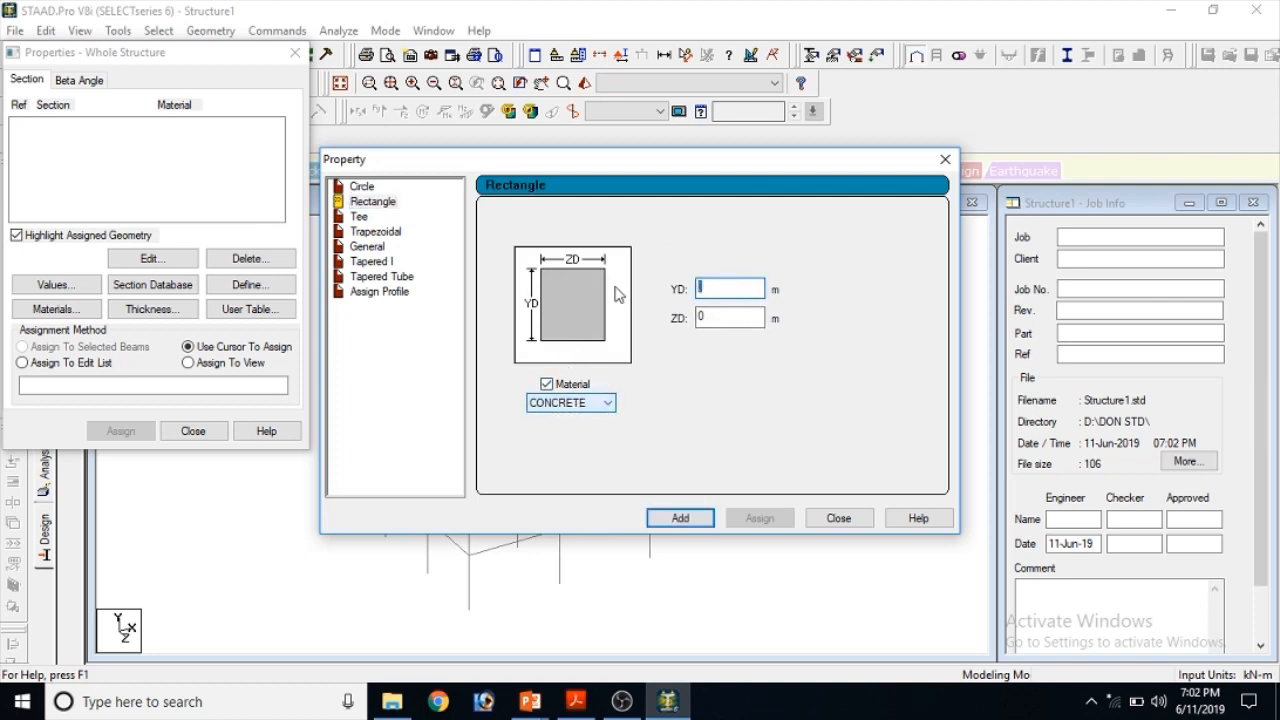
{"action": "double_click", "coordinate": [712, 318]}
{"action": "type", "text": "0.4"}
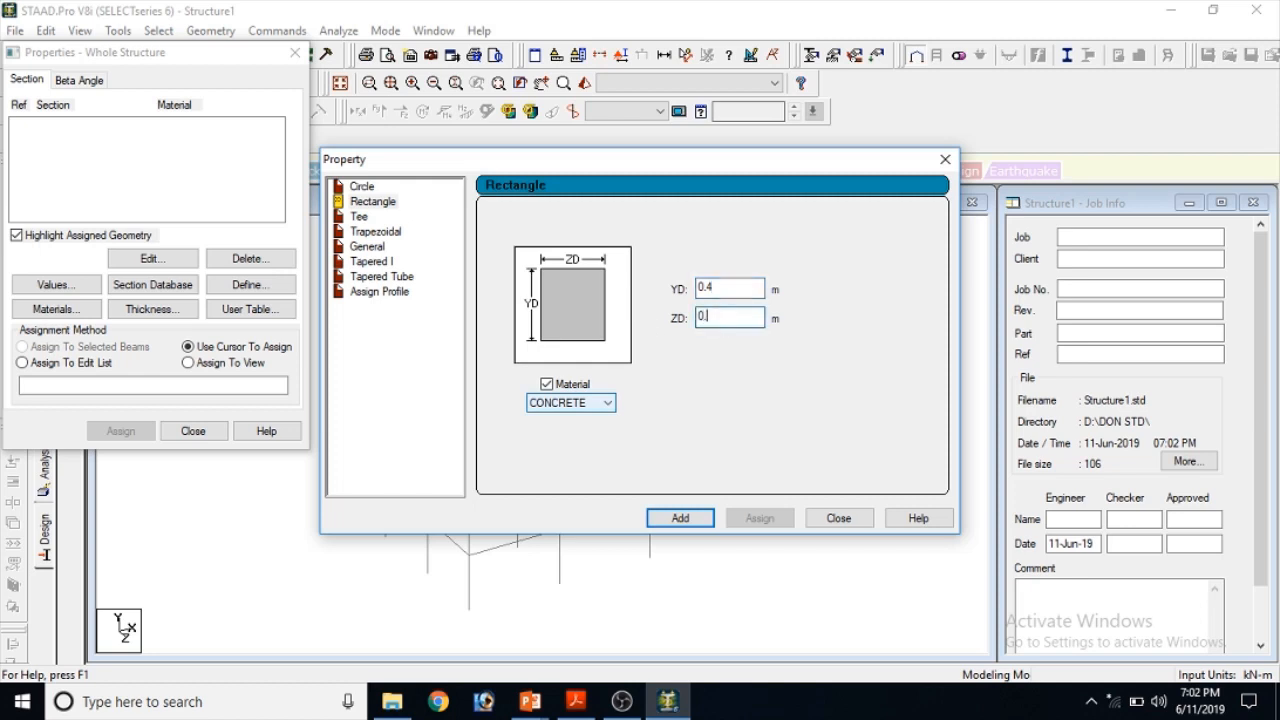
{"action": "left_click", "coordinate": [685, 524]}
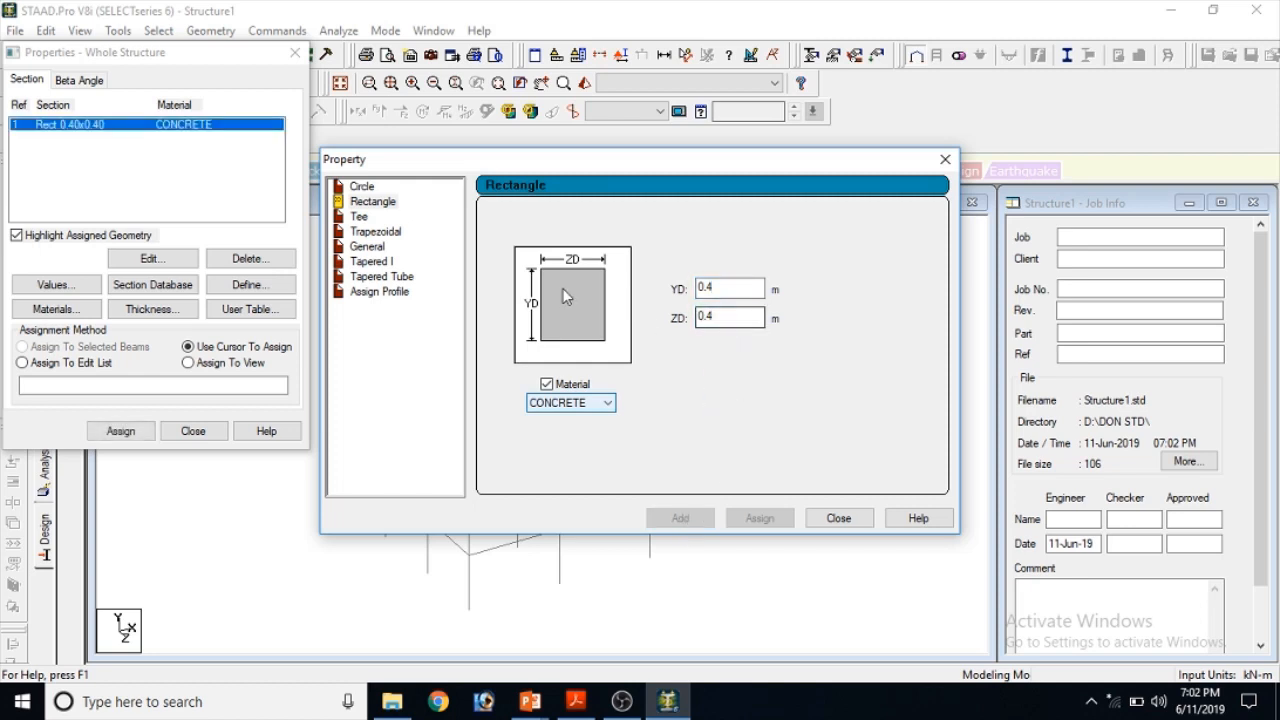
Add a second rectangular concrete section with YD 0.4 m and ZD 0.3 m, and finish defining sections
{"action": "left_click", "coordinate": [712, 316]}
{"action": "type", "text": "3"}
{"action": "left_click", "coordinate": [686, 519]}
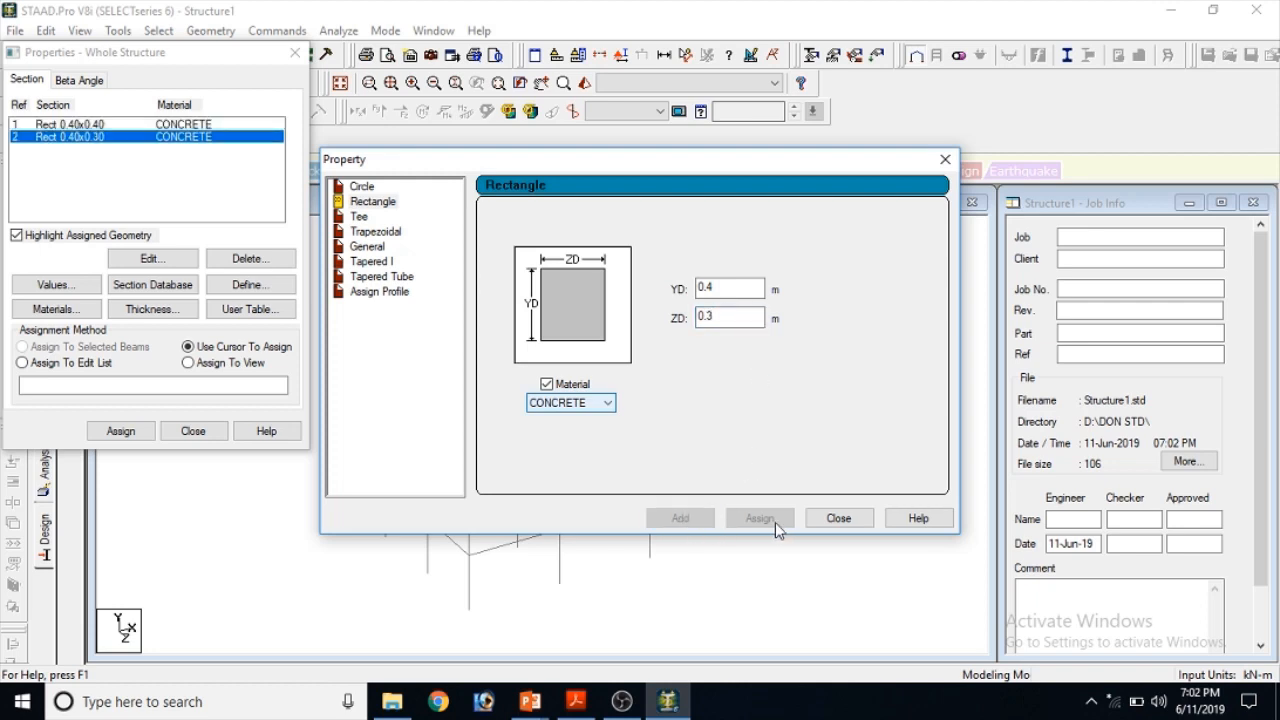
{"action": "left_click", "coordinate": [838, 518]}
Assign the Rect 0.40x0.40 section to all vertical columns by selecting the beams parallel to Y
{"action": "left_click_drag", "start_coordinate": [210, 55], "coordinate": [980, 115]}
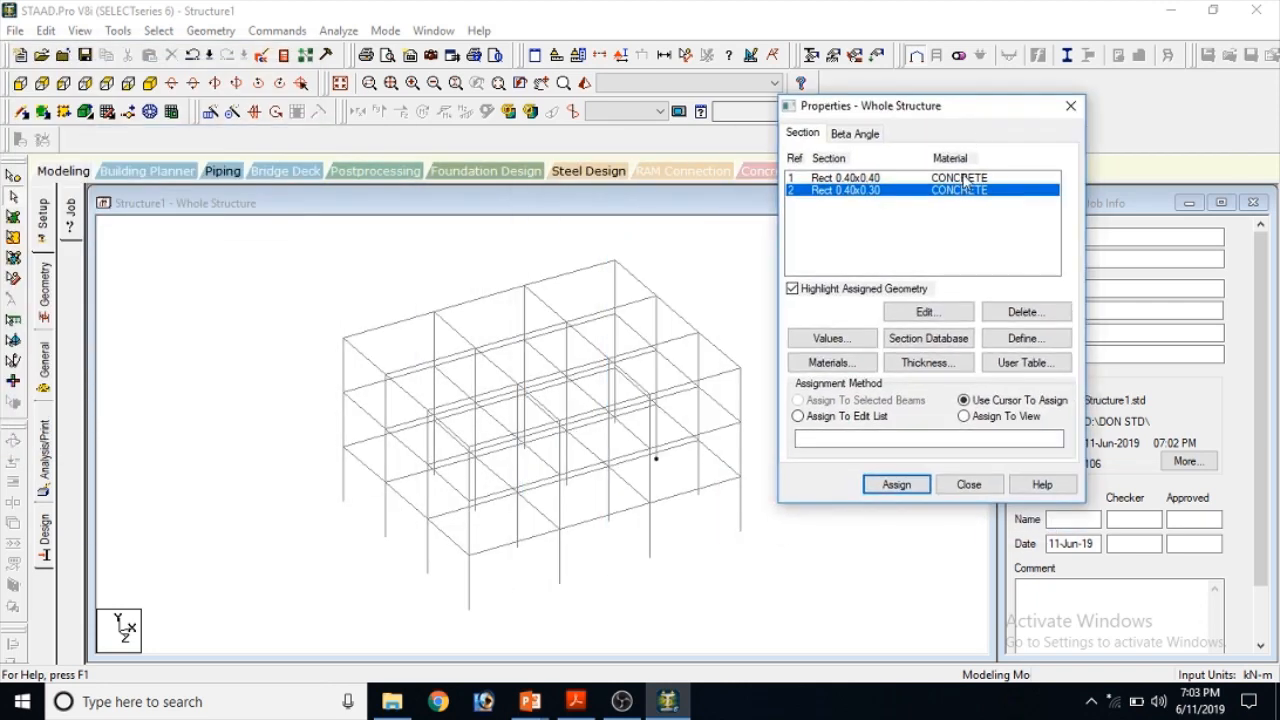
{"action": "left_click", "coordinate": [872, 179]}
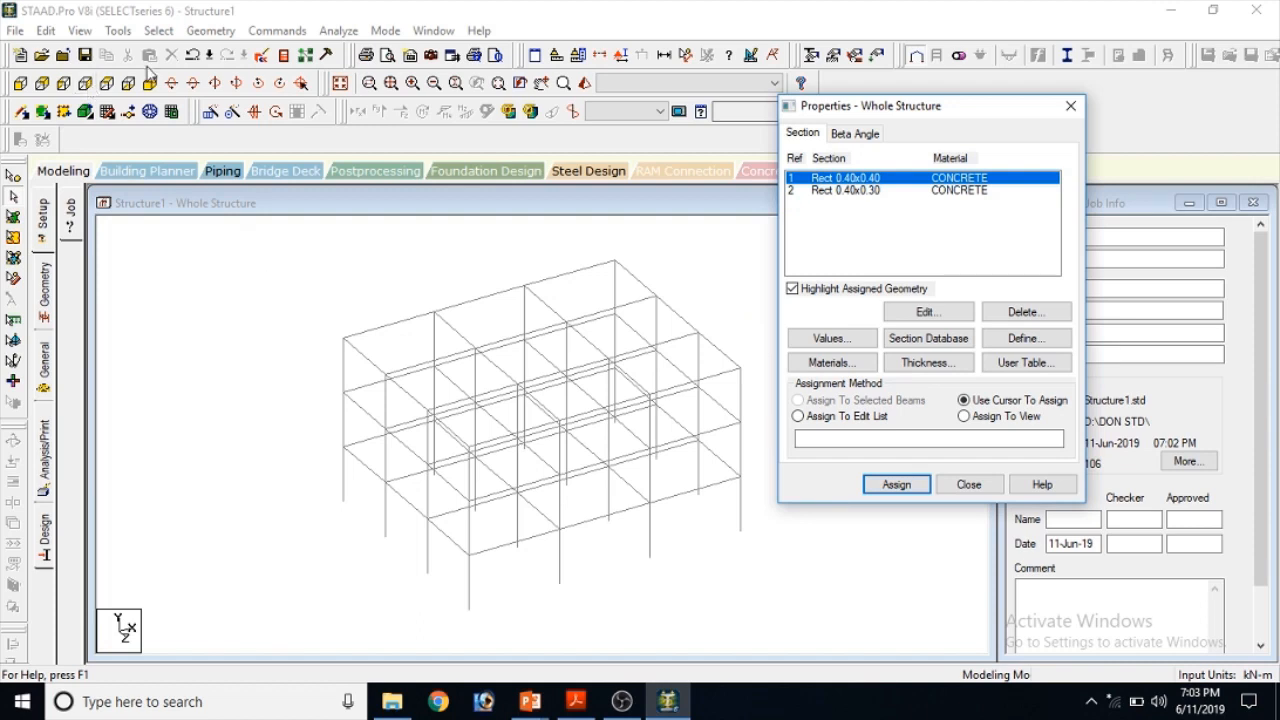
{"action": "left_click", "coordinate": [158, 30]}
{"action": "mouse_move", "coordinate": [234, 393]}
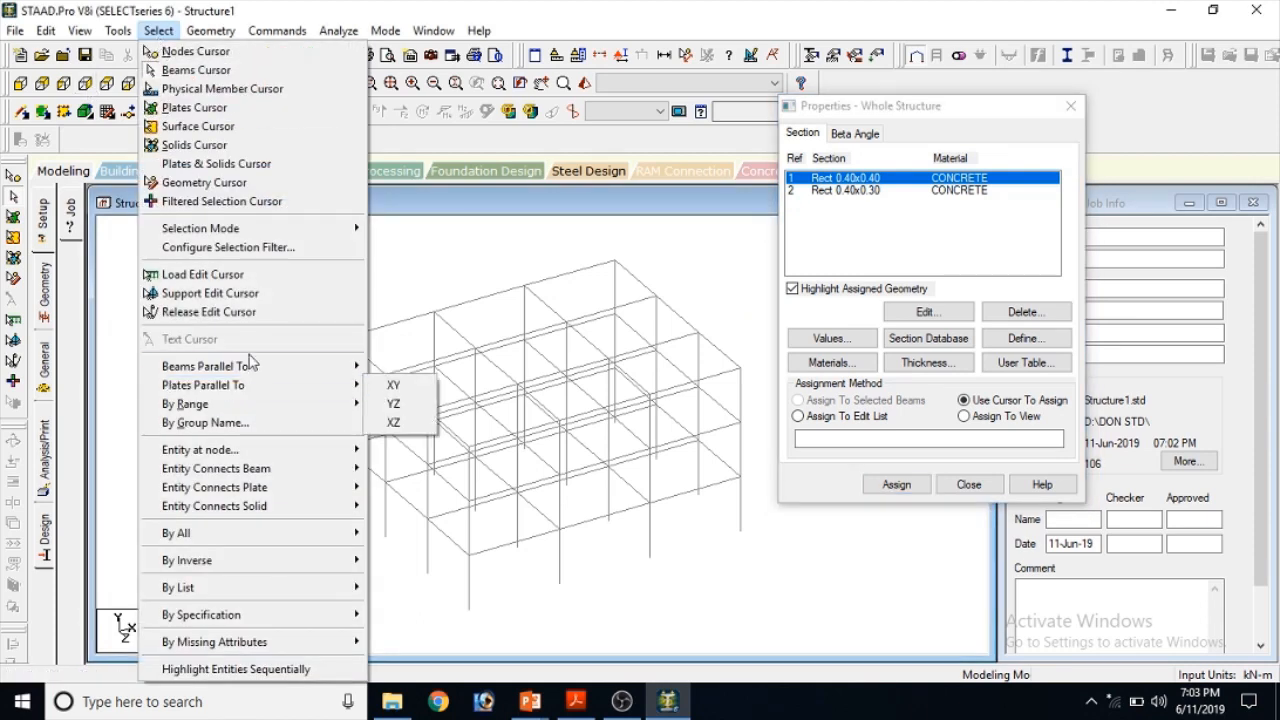
{"action": "left_click", "coordinate": [395, 385]}
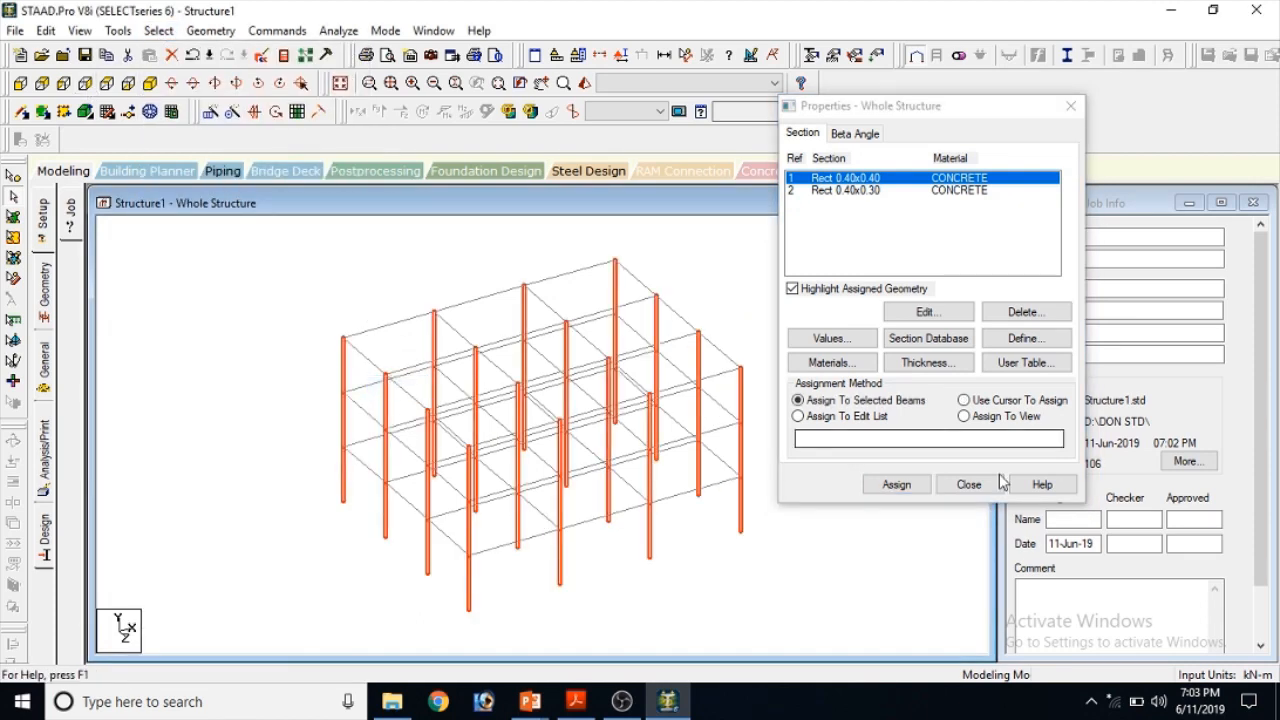
{"action": "left_click", "coordinate": [897, 484]}
{"action": "left_click", "coordinate": [1001, 349]}
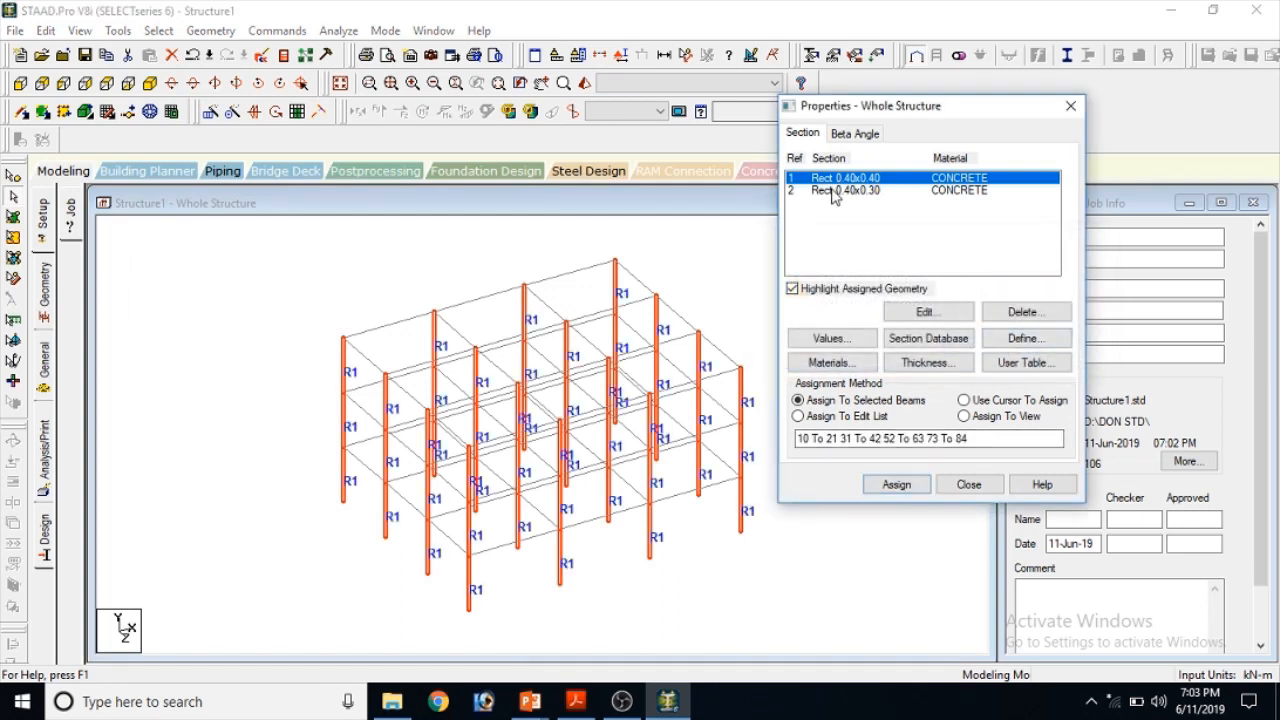
Assign the Rect 0.40x0.30 section to all horizontal beams by selecting the members with missing properties, and close the properties dialog
{"action": "left_click", "coordinate": [843, 190]}
{"action": "left_click", "coordinate": [270, 31]}
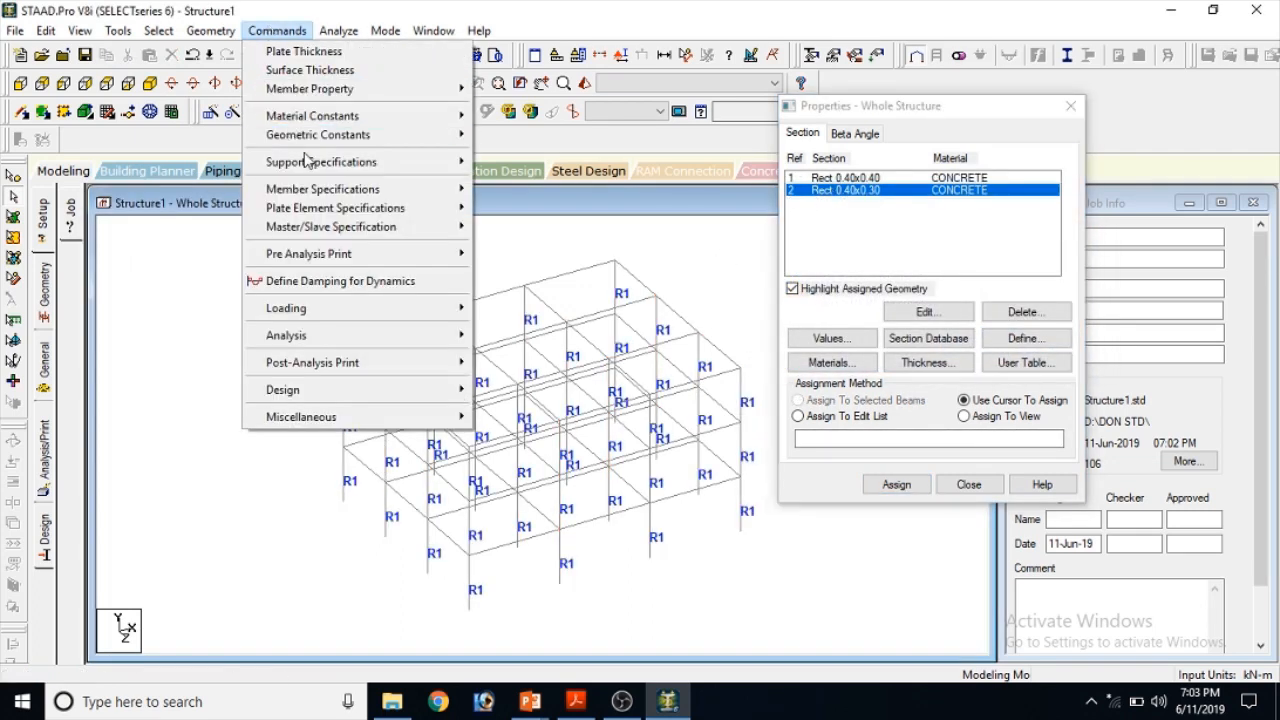
{"action": "mouse_move", "coordinate": [322, 100]}
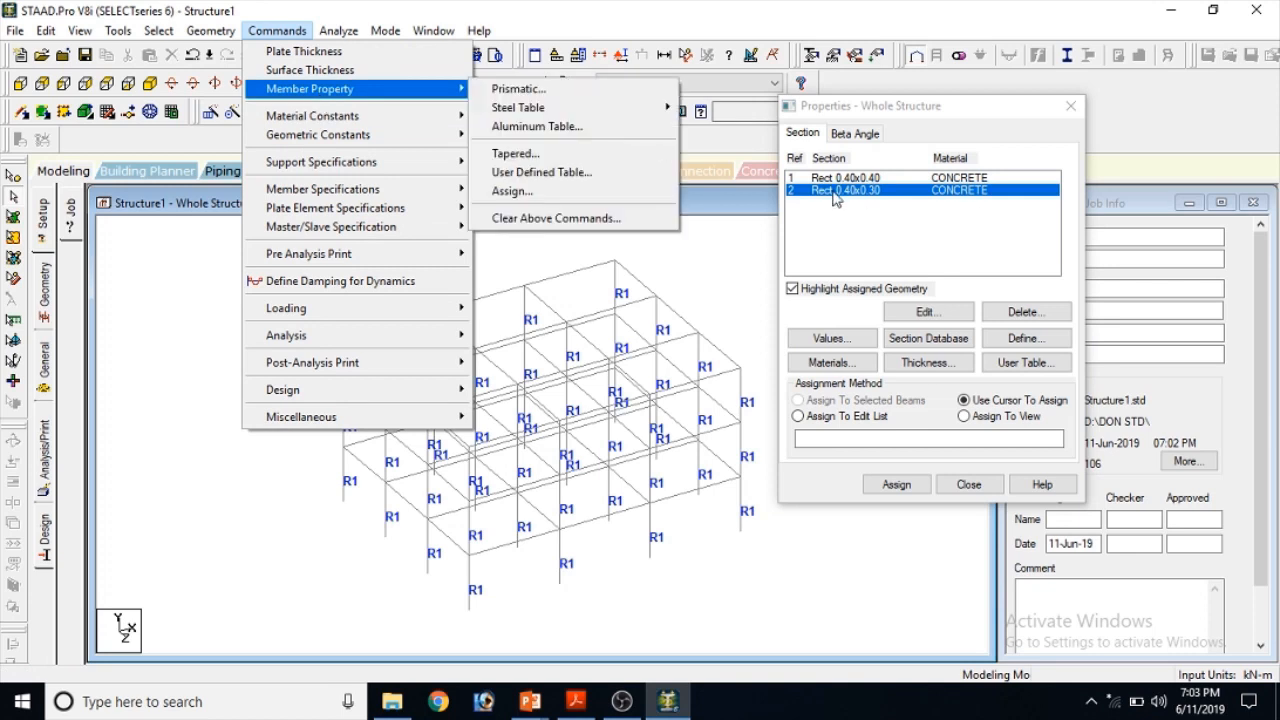
{"action": "left_click", "coordinate": [835, 197]}
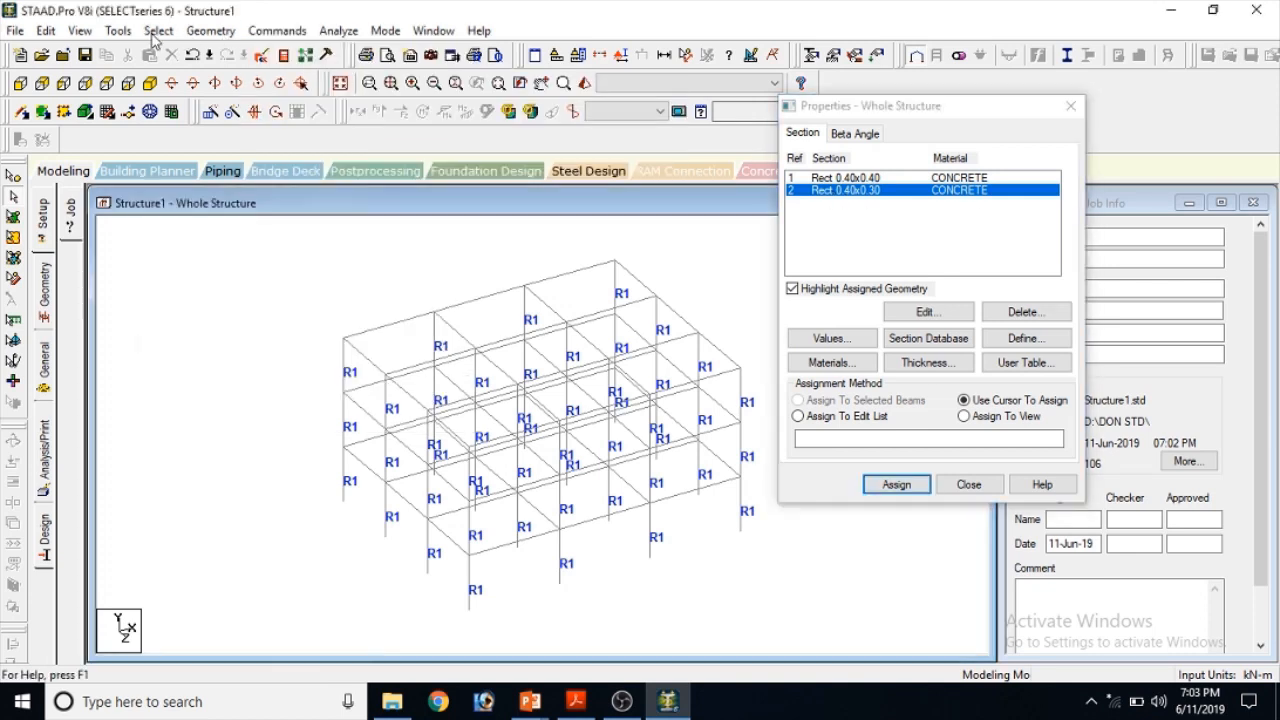
{"action": "left_click", "coordinate": [157, 31]}
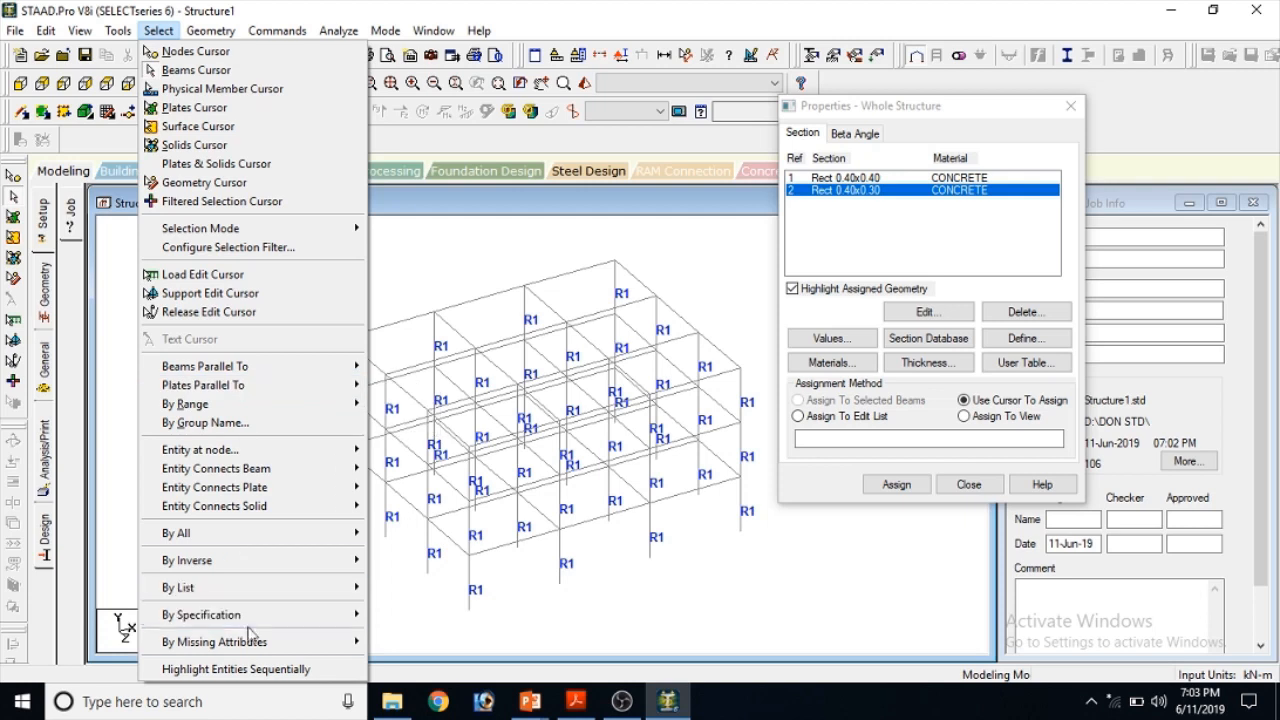
{"action": "mouse_move", "coordinate": [252, 641]}
{"action": "left_click", "coordinate": [428, 567]}
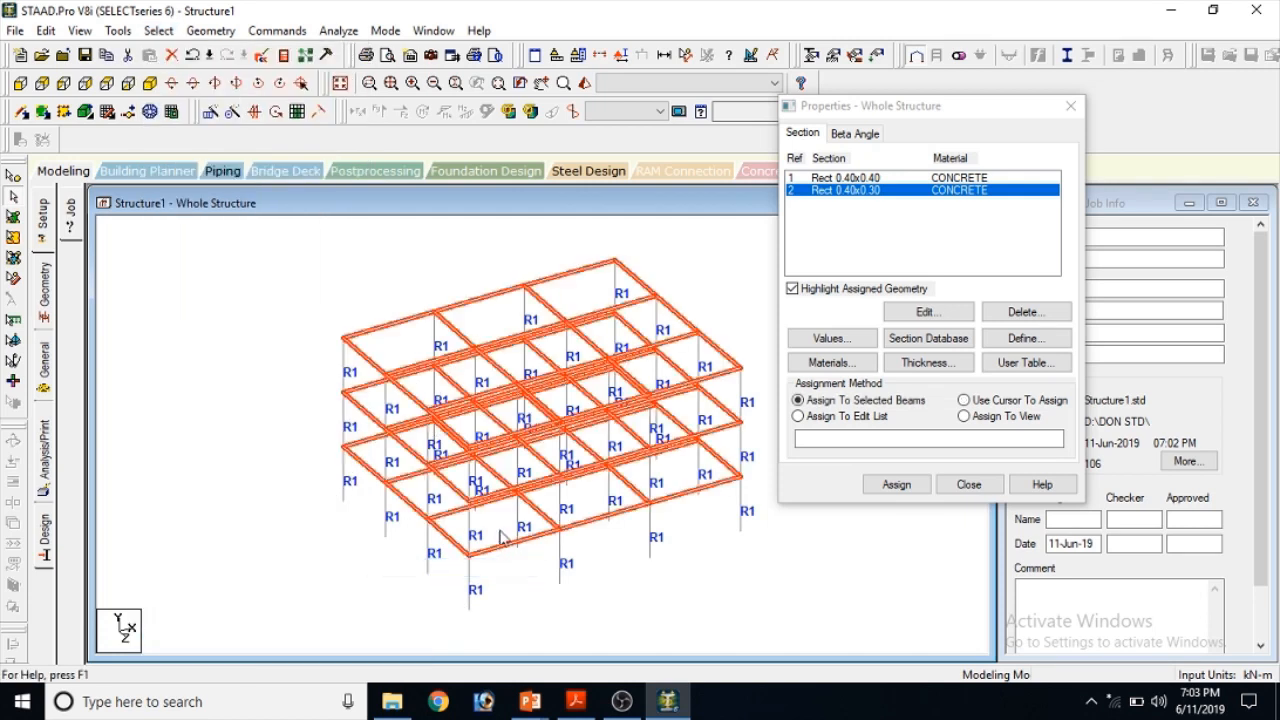
{"action": "left_click", "coordinate": [896, 484]}
{"action": "left_click", "coordinate": [977, 350]}
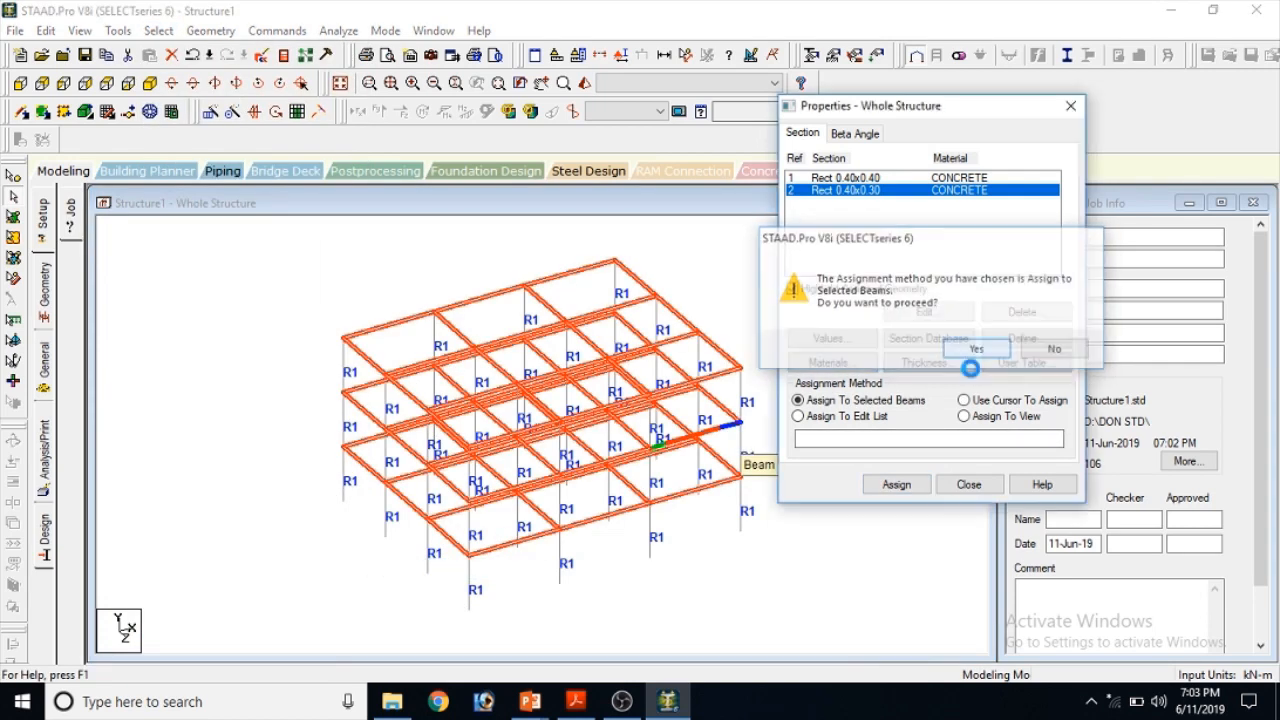
{"action": "left_click", "coordinate": [966, 484]}
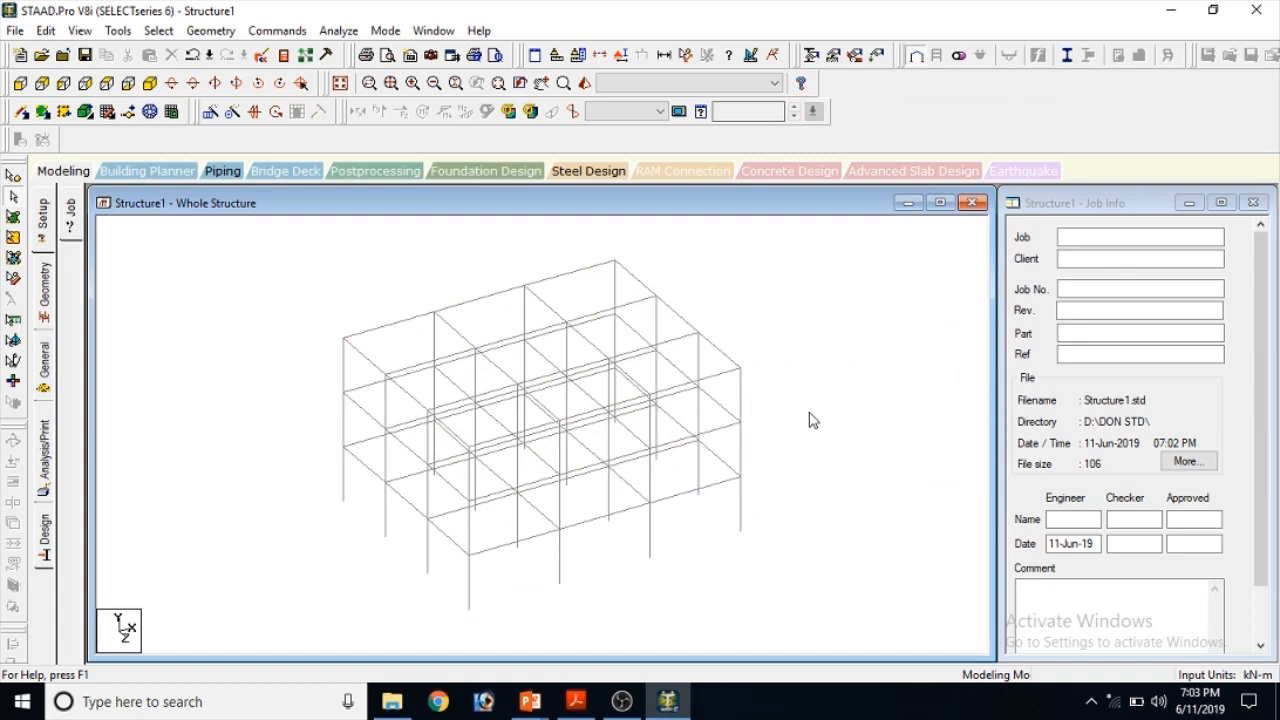
Inspect the column and beam sections and their joints in the 3D rendered view, and close that view
{"action": "left_click", "coordinate": [586, 83]}
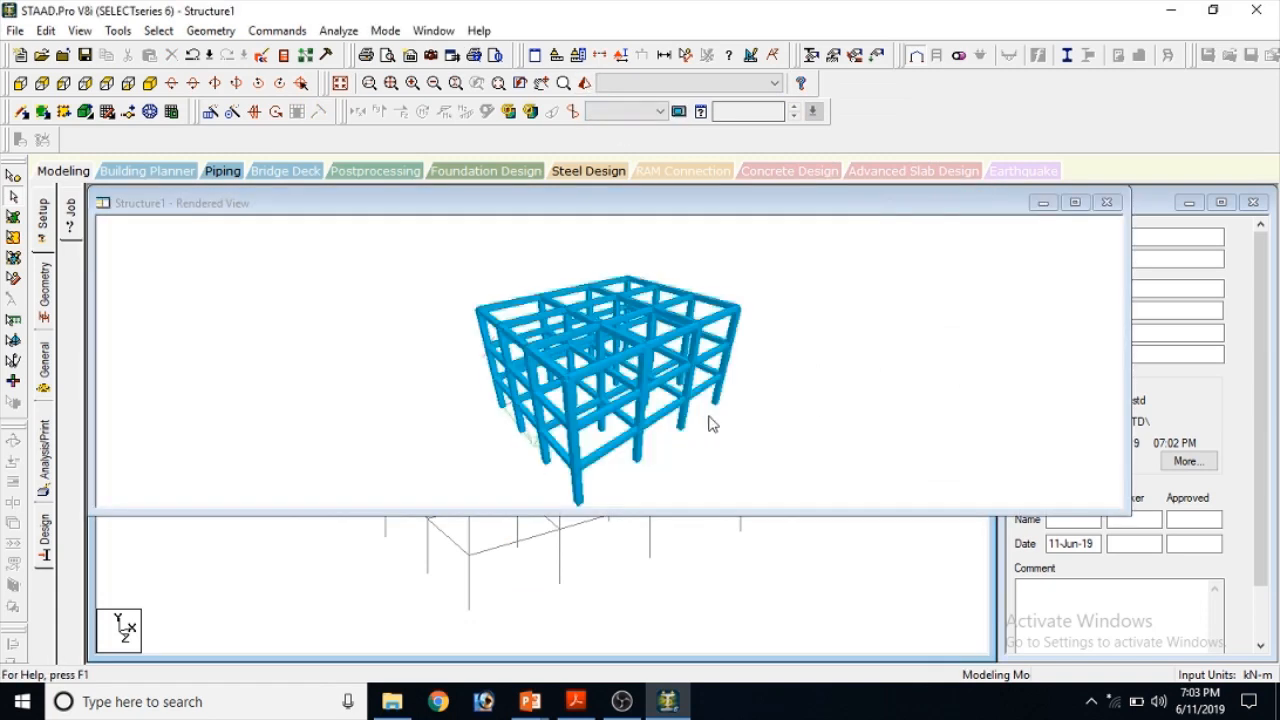
{"action": "scroll", "coordinate": [709, 424], "scroll_direction": "up", "scroll_amount": 7}
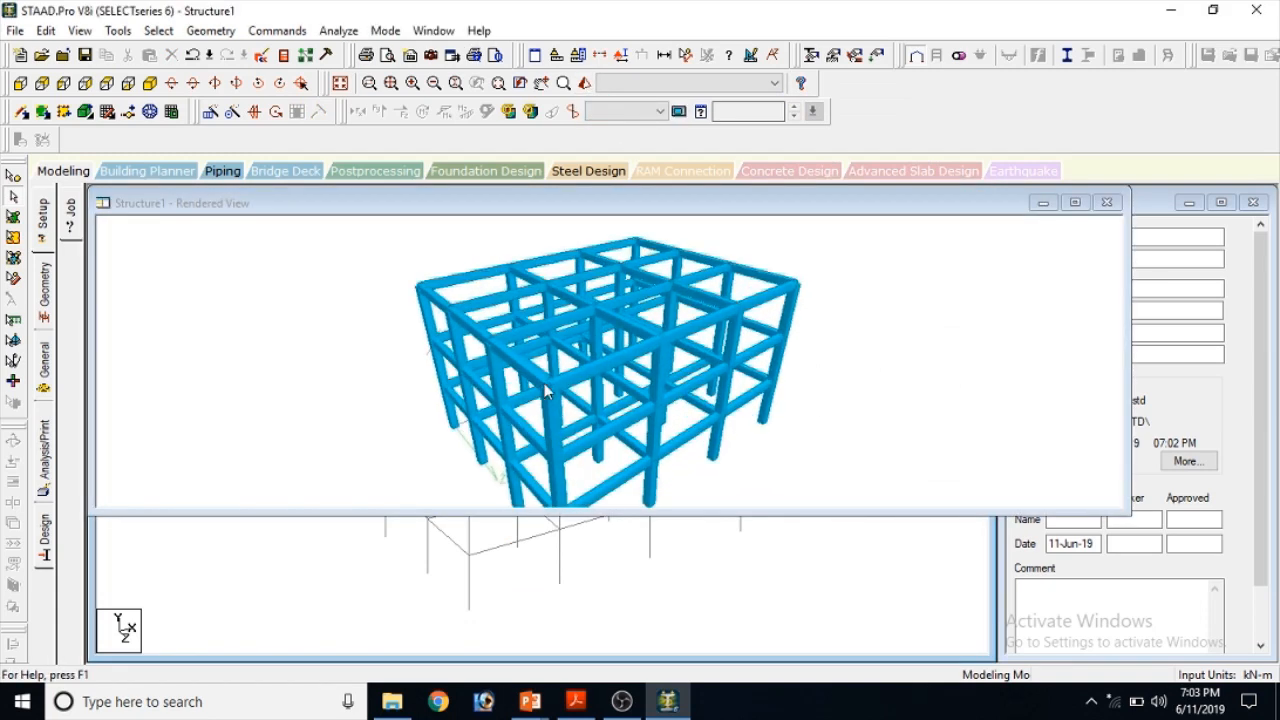
{"action": "scroll", "coordinate": [544, 383], "scroll_direction": "up", "scroll_amount": 8}
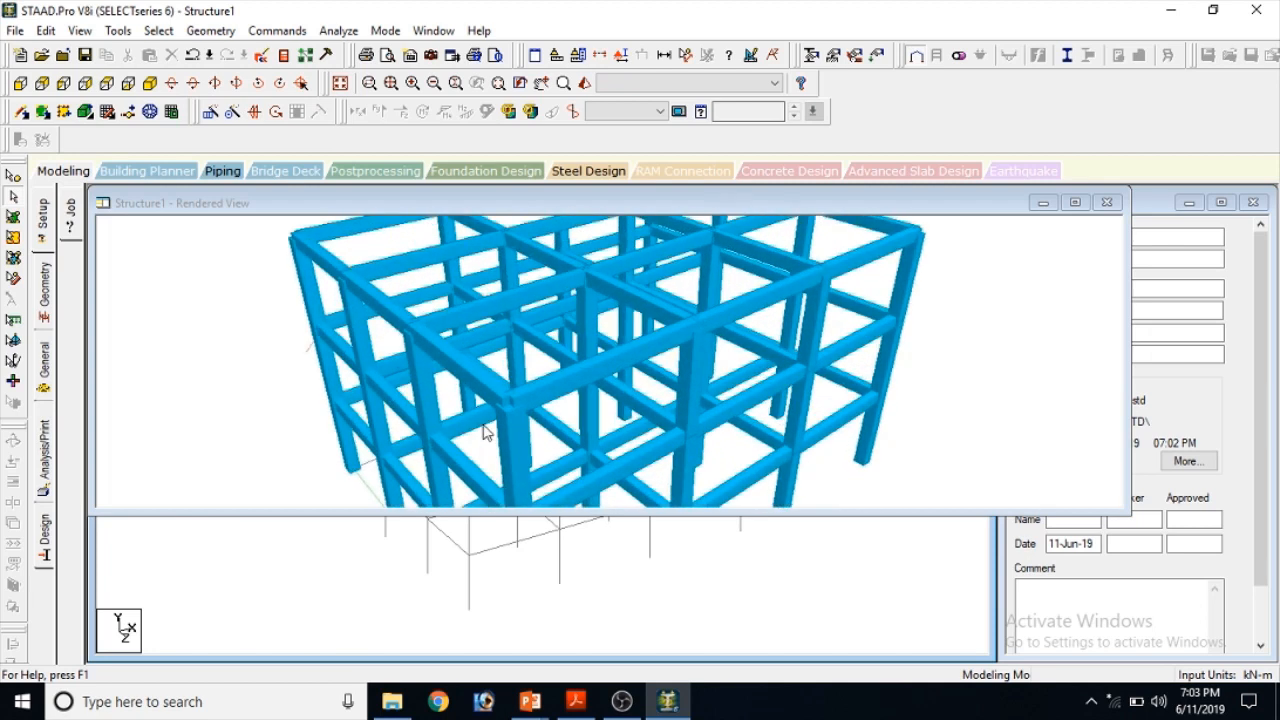
{"action": "scroll", "coordinate": [483, 432], "scroll_direction": "up", "scroll_amount": 6}
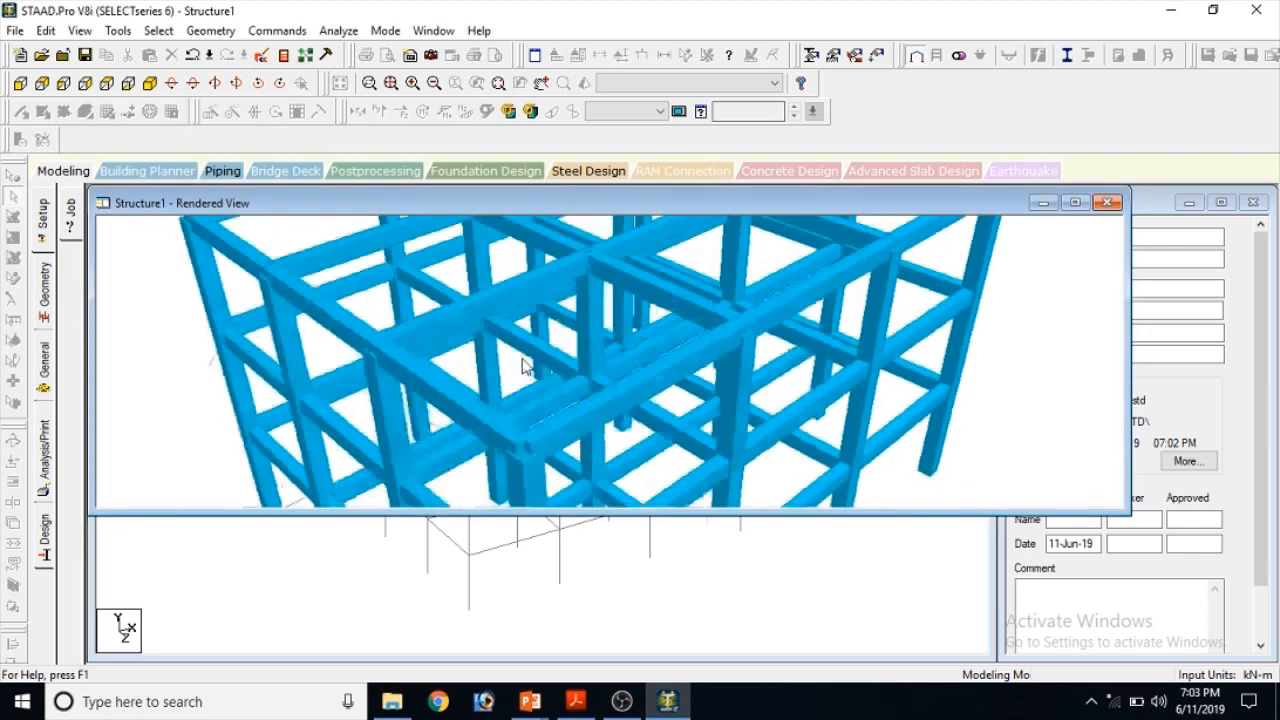
{"action": "scroll", "coordinate": [522, 366], "scroll_direction": "up", "scroll_amount": 6}
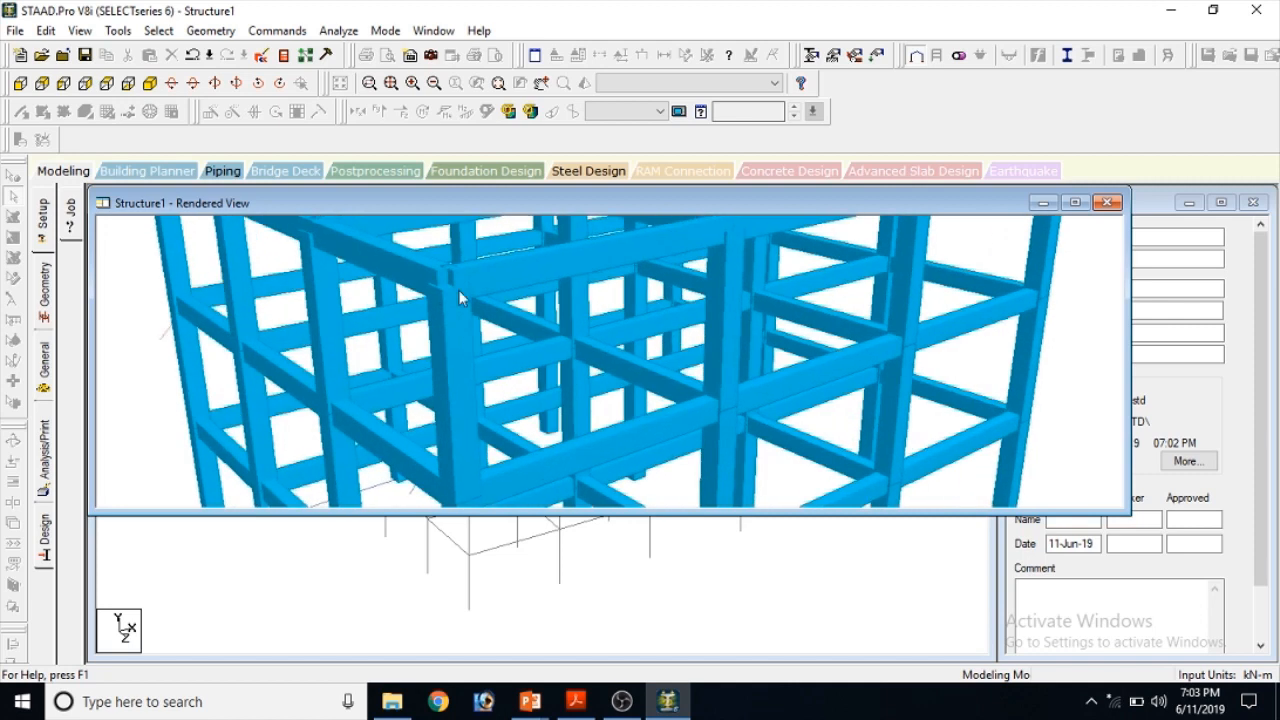
{"action": "left_click_drag", "start_coordinate": [454, 315], "coordinate": [435, 326]}
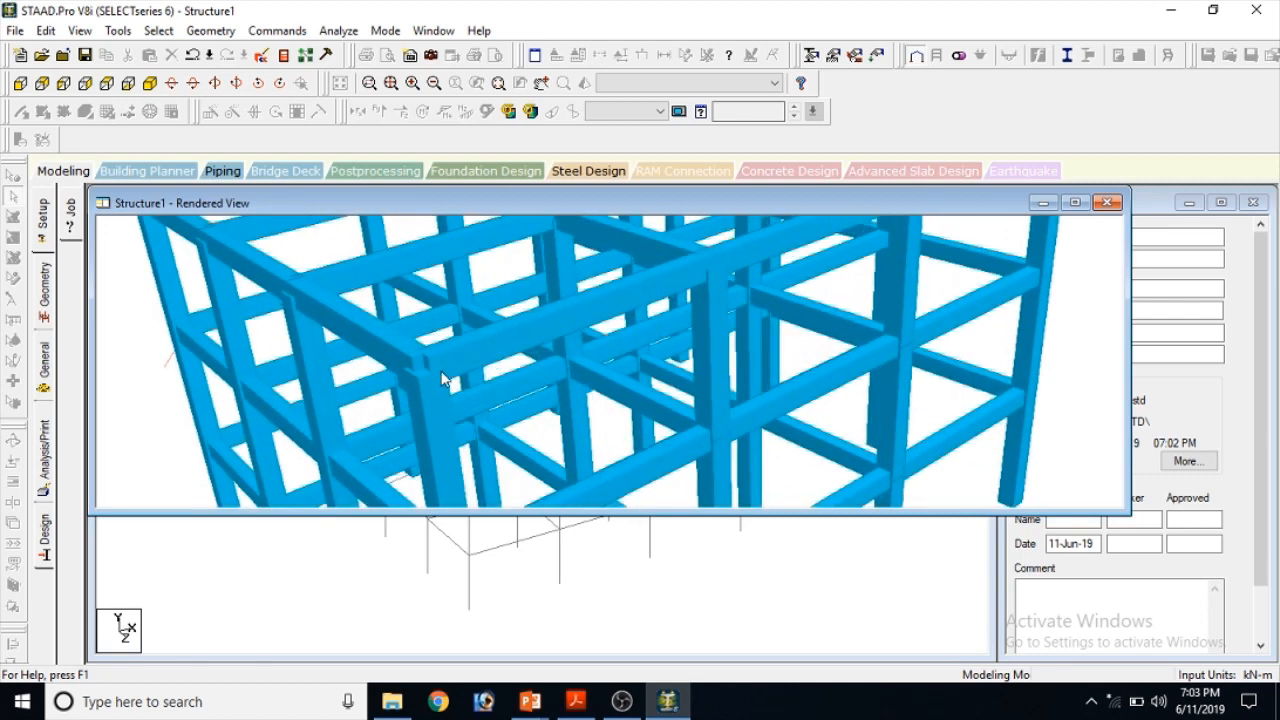
{"action": "left_click", "coordinate": [1107, 203]}
Open the member specifications for the whole structure
{"action": "scroll", "coordinate": [549, 371], "scroll_direction": "down", "scroll_amount": 3}
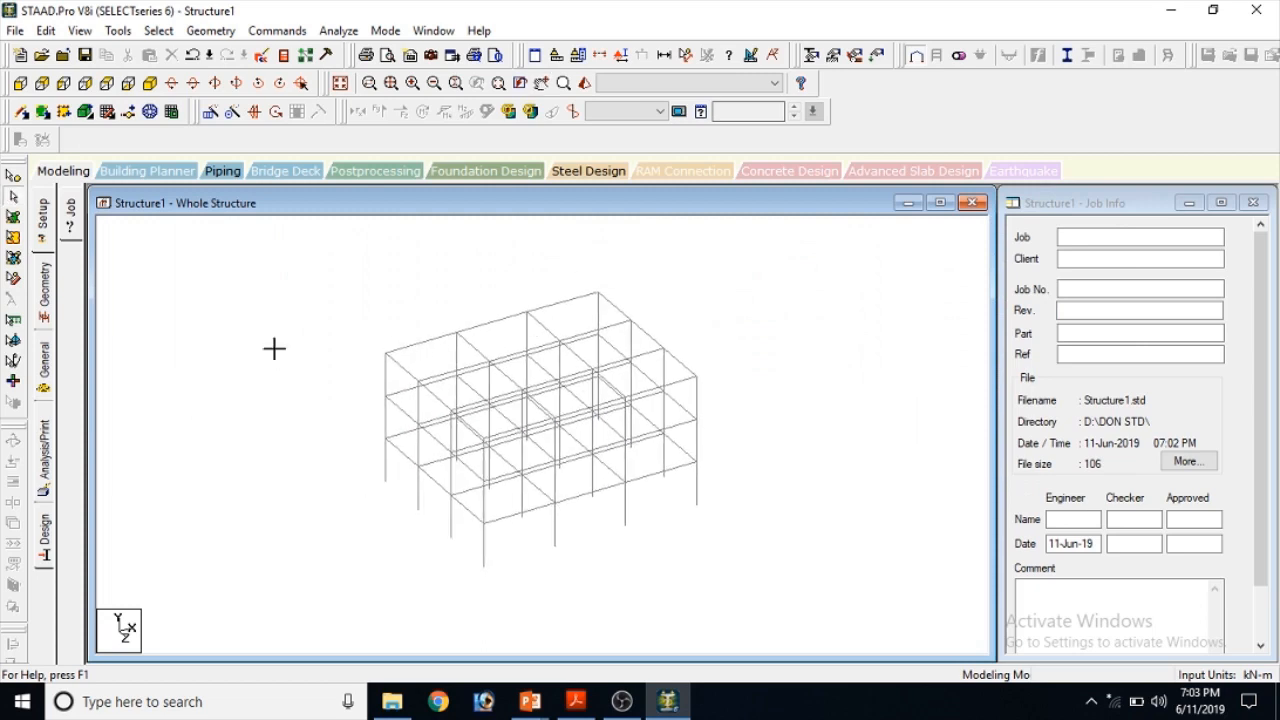
{"action": "left_click", "coordinate": [44, 376]}
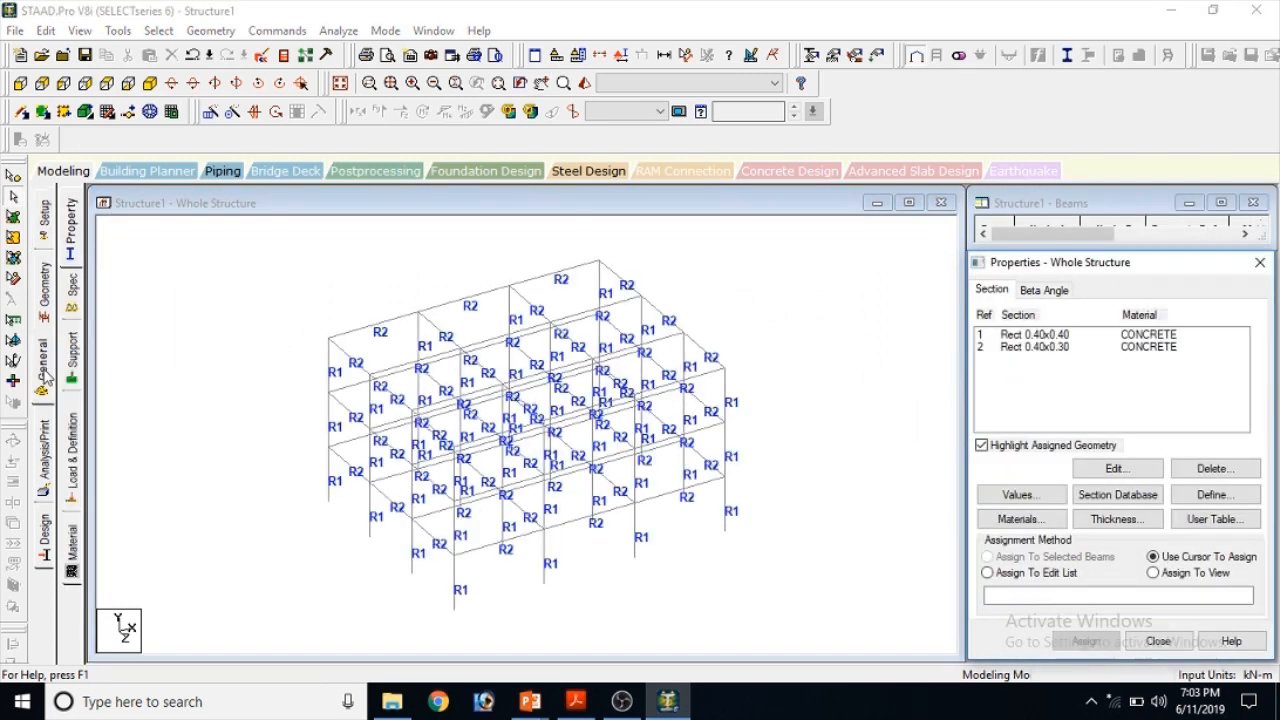
{"action": "left_click", "coordinate": [71, 292]}
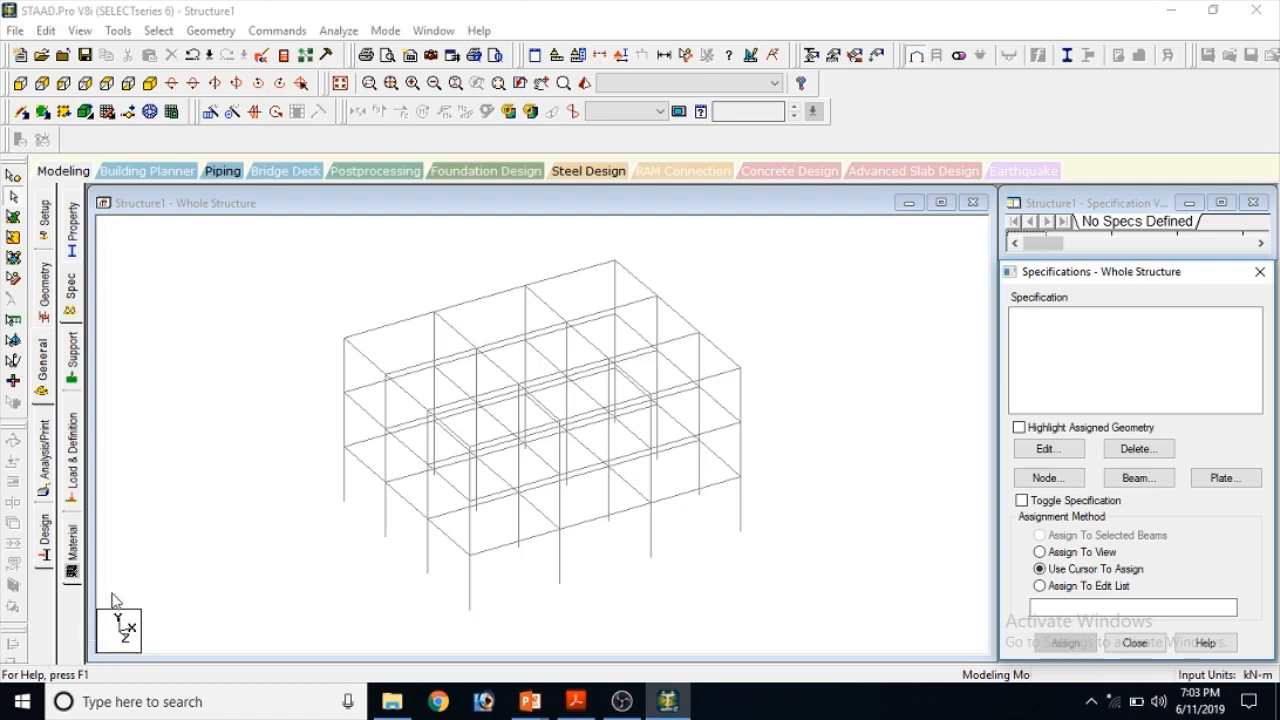
{"action": "left_click", "coordinate": [405, 336]}
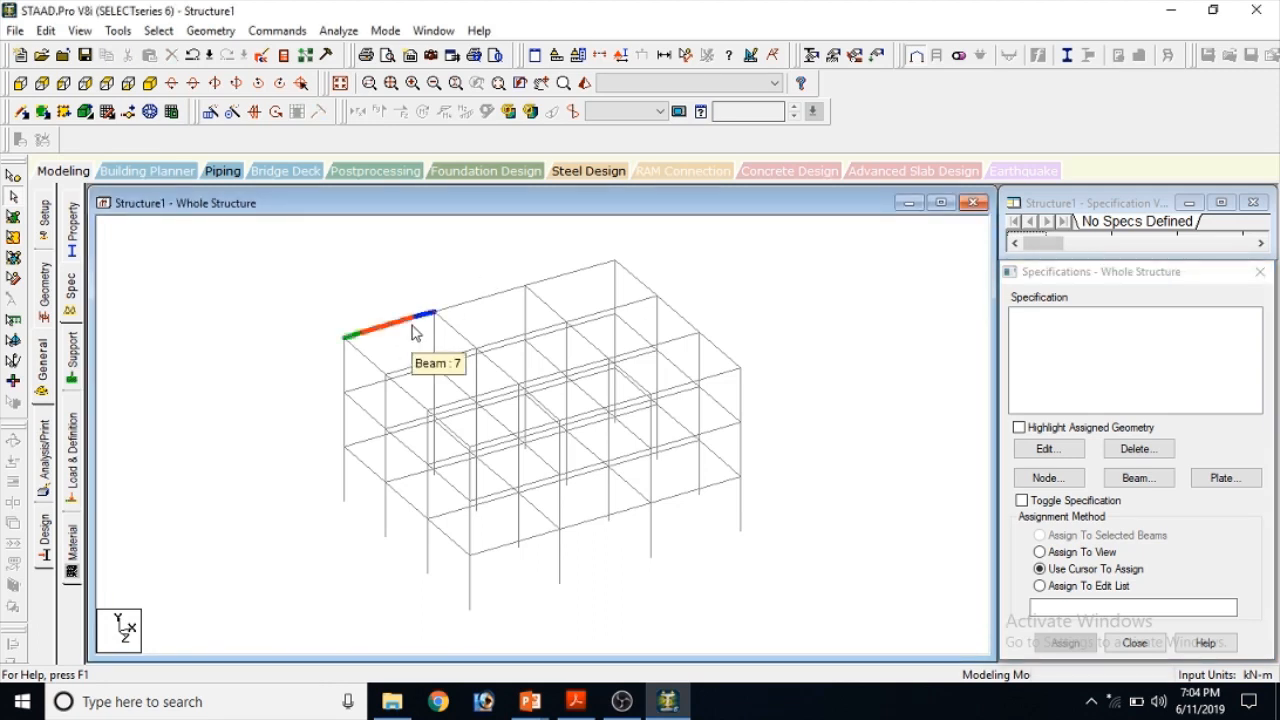
Show the beam orientation labels to examine the members' local axes, and hide the labels again
{"action": "left_click", "coordinate": [623, 62]}
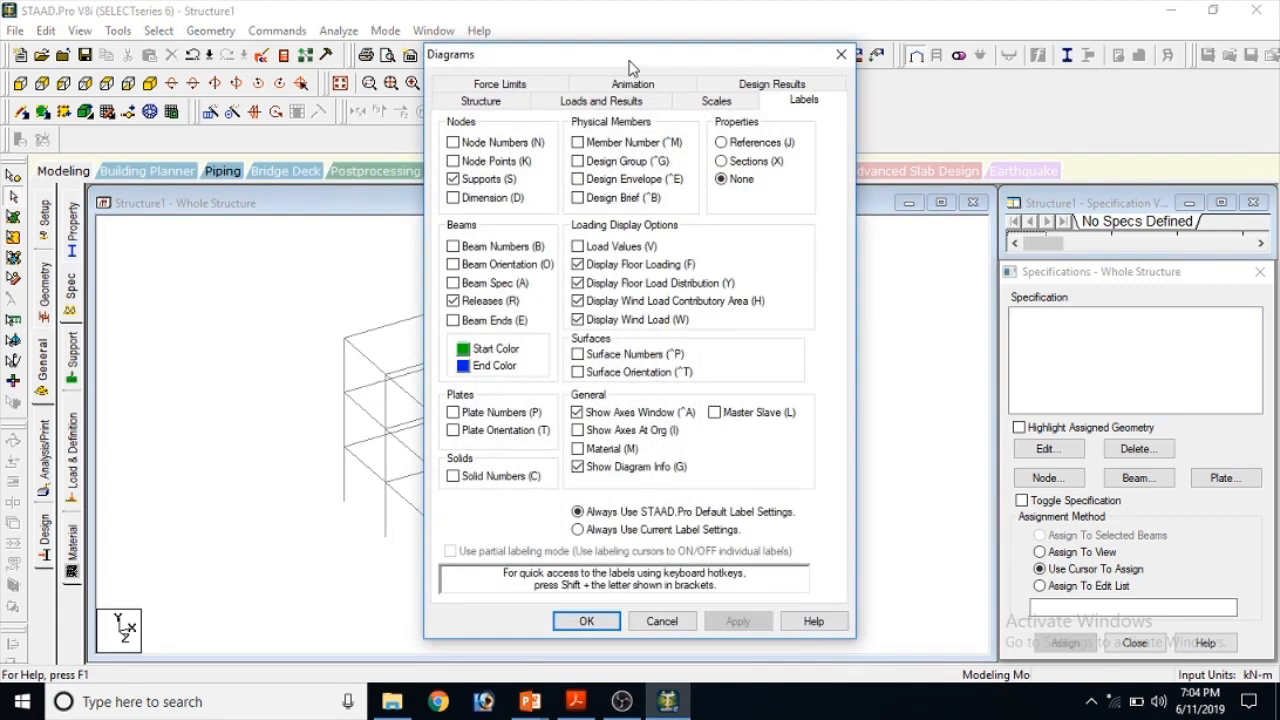
{"action": "left_click_drag", "start_coordinate": [625, 50], "coordinate": [988, 93]}
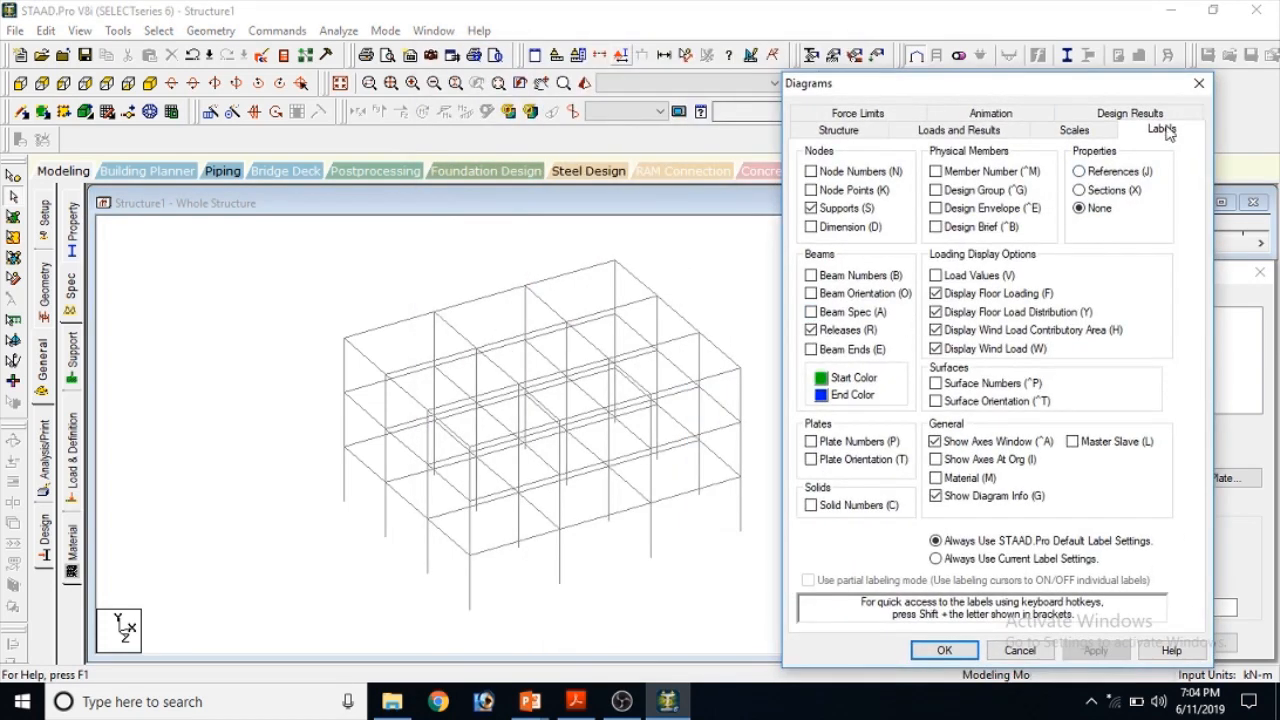
{"action": "left_click", "coordinate": [811, 293]}
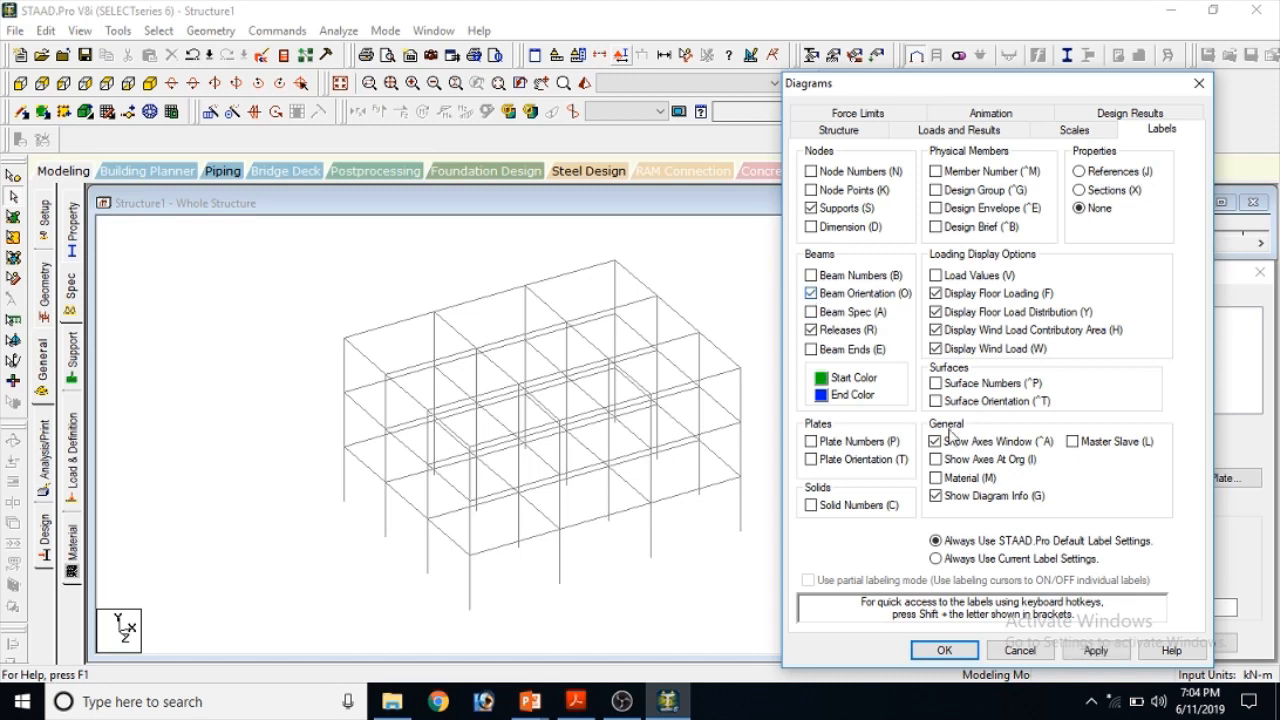
{"action": "left_click", "coordinate": [1095, 650]}
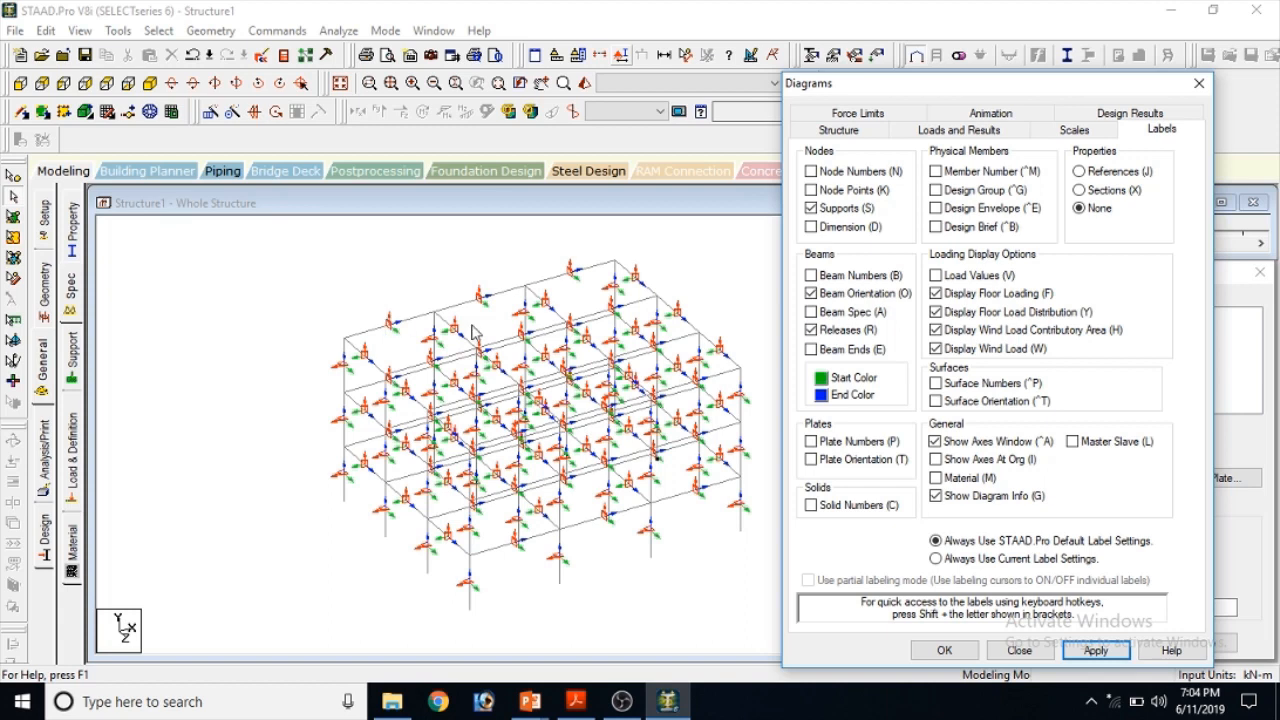
{"action": "left_click", "coordinate": [818, 295]}
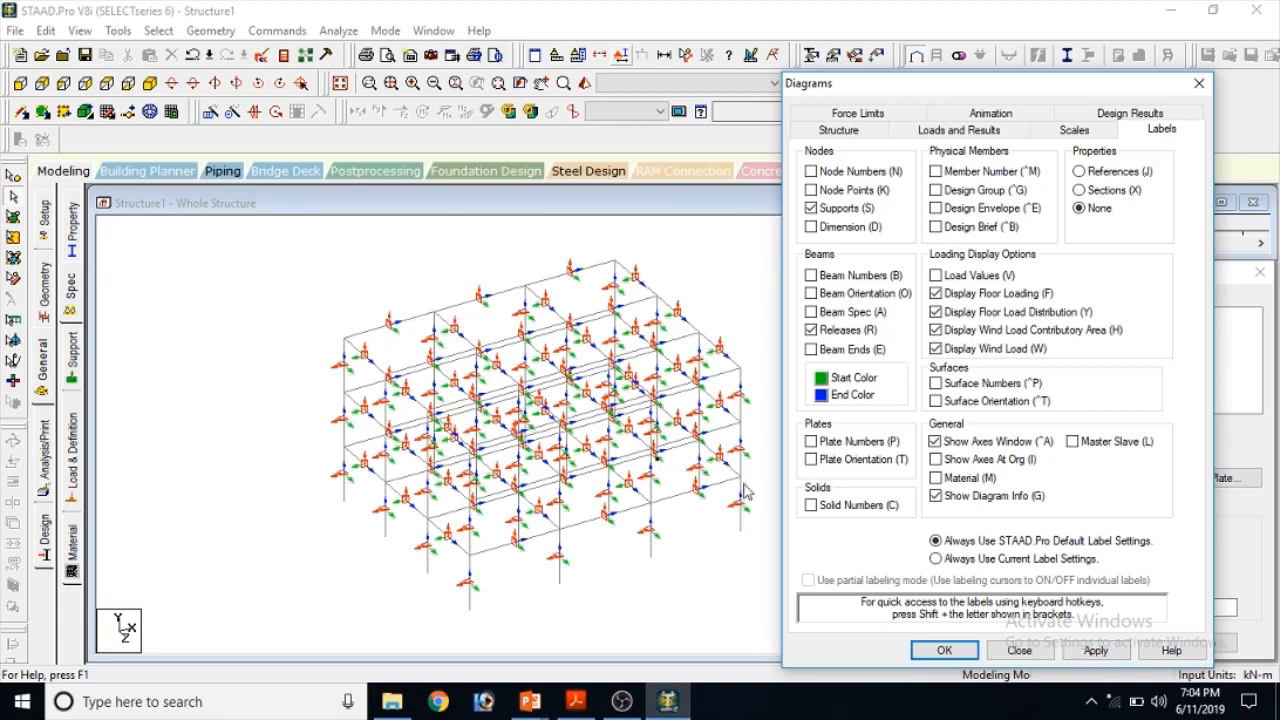
{"action": "left_click", "coordinate": [1095, 652]}
{"action": "left_click", "coordinate": [1019, 652]}
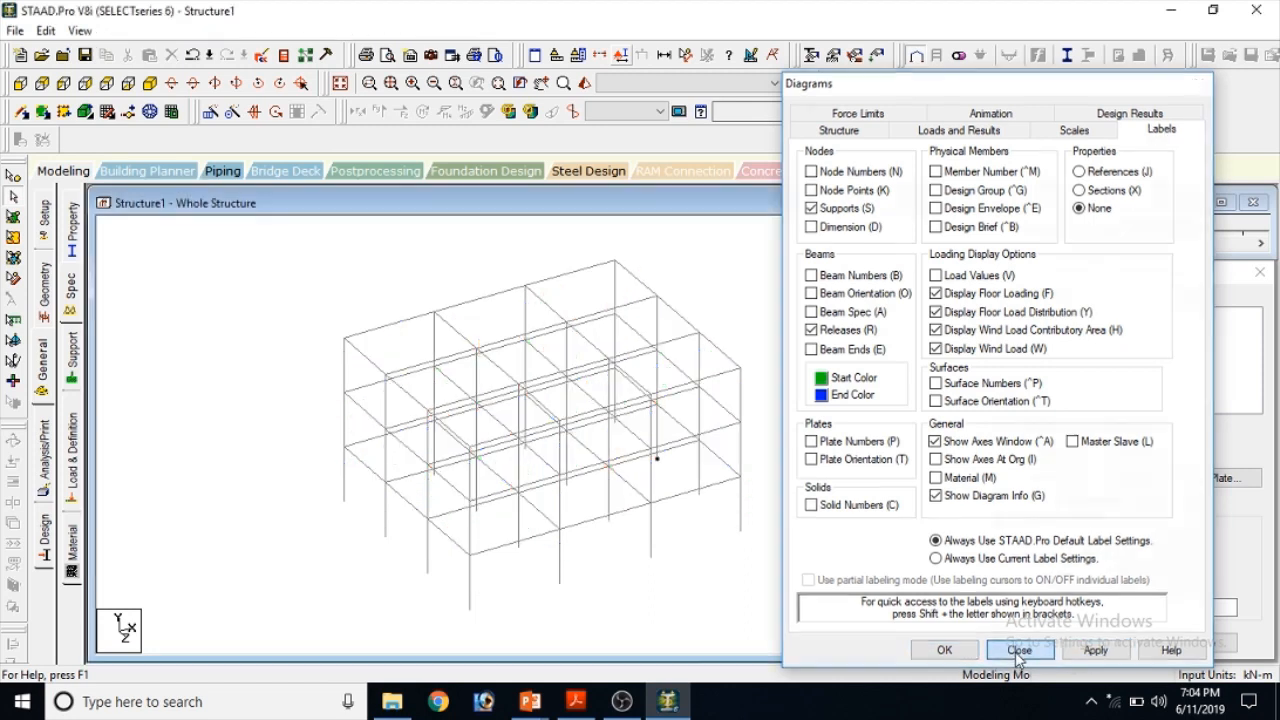
Add a beam offset specification at the start location in the local direction with X 0.2 m
{"action": "left_click", "coordinate": [1102, 478]}
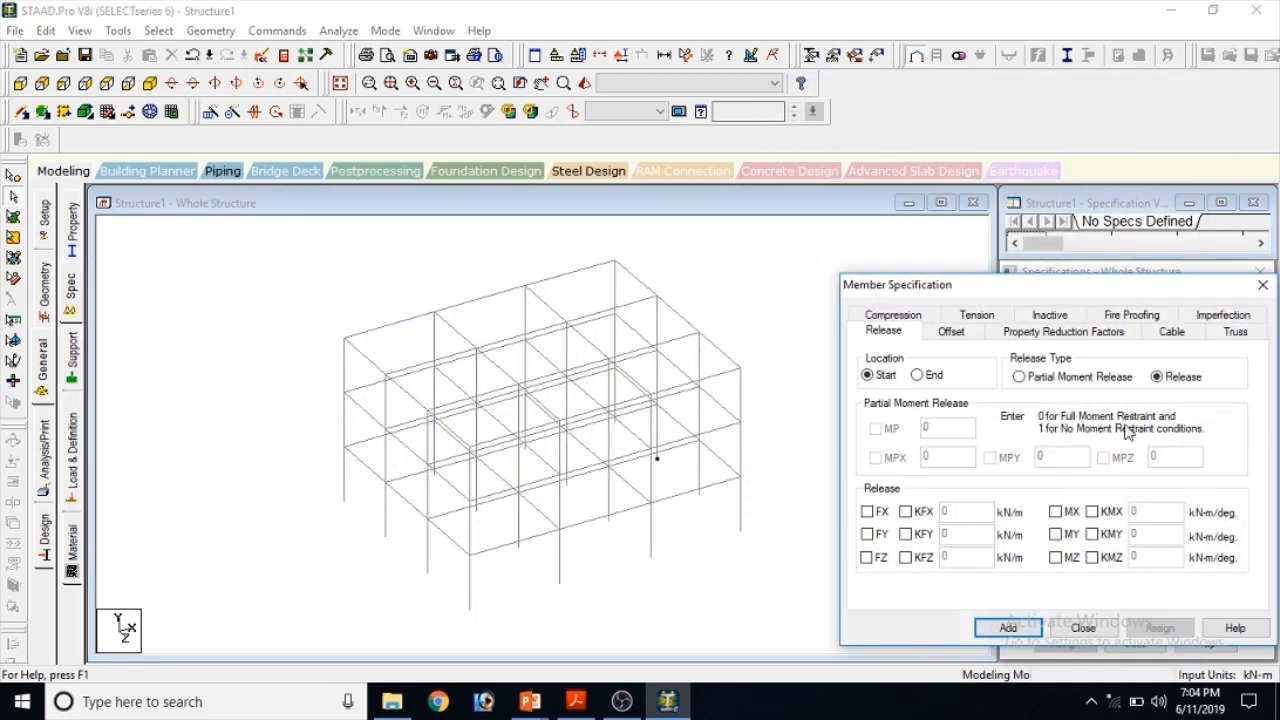
{"action": "left_click", "coordinate": [968, 345]}
{"action": "left_click", "coordinate": [943, 378]}
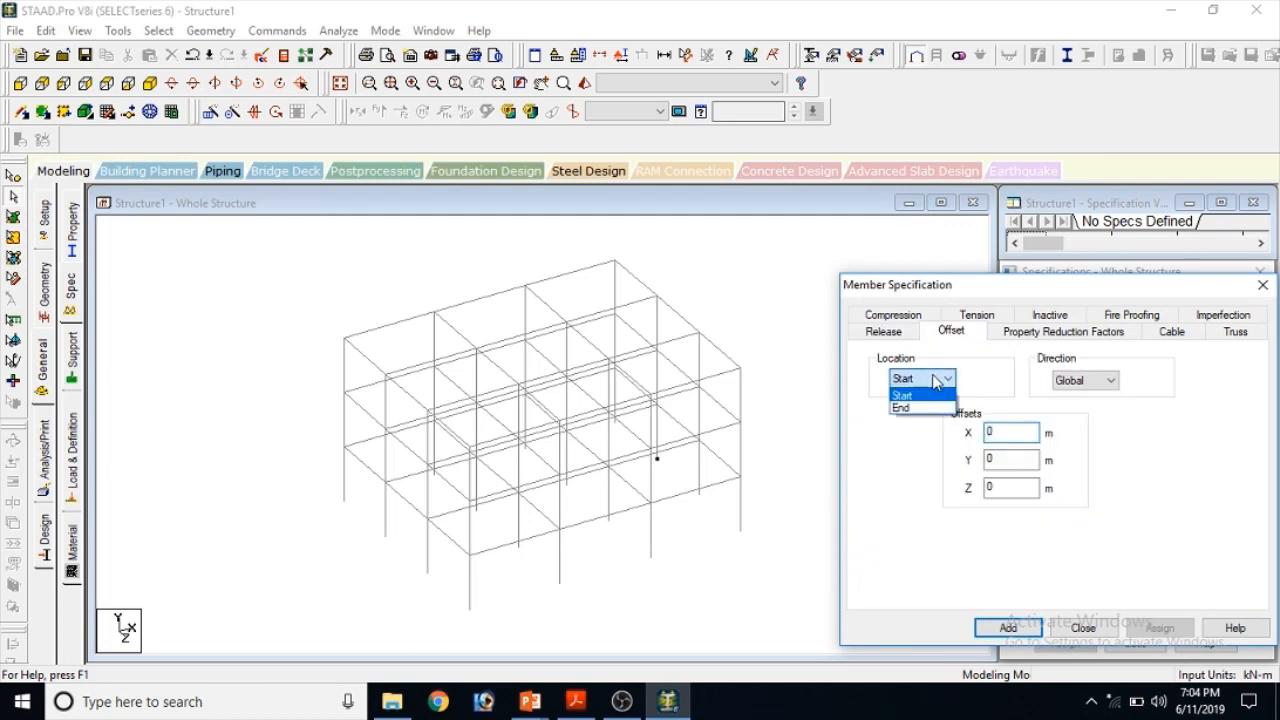
{"action": "left_click", "coordinate": [915, 392]}
{"action": "left_click", "coordinate": [1110, 381]}
{"action": "left_click", "coordinate": [1100, 408]}
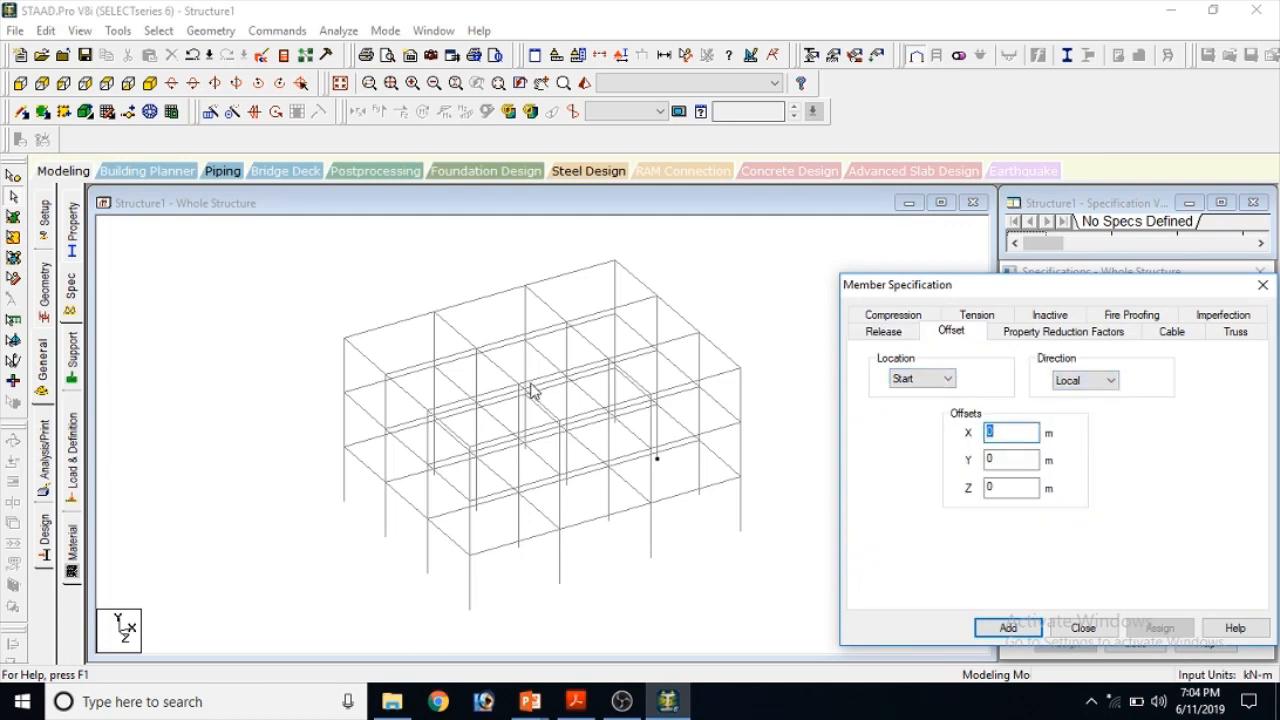
{"action": "left_click", "coordinate": [1010, 630]}
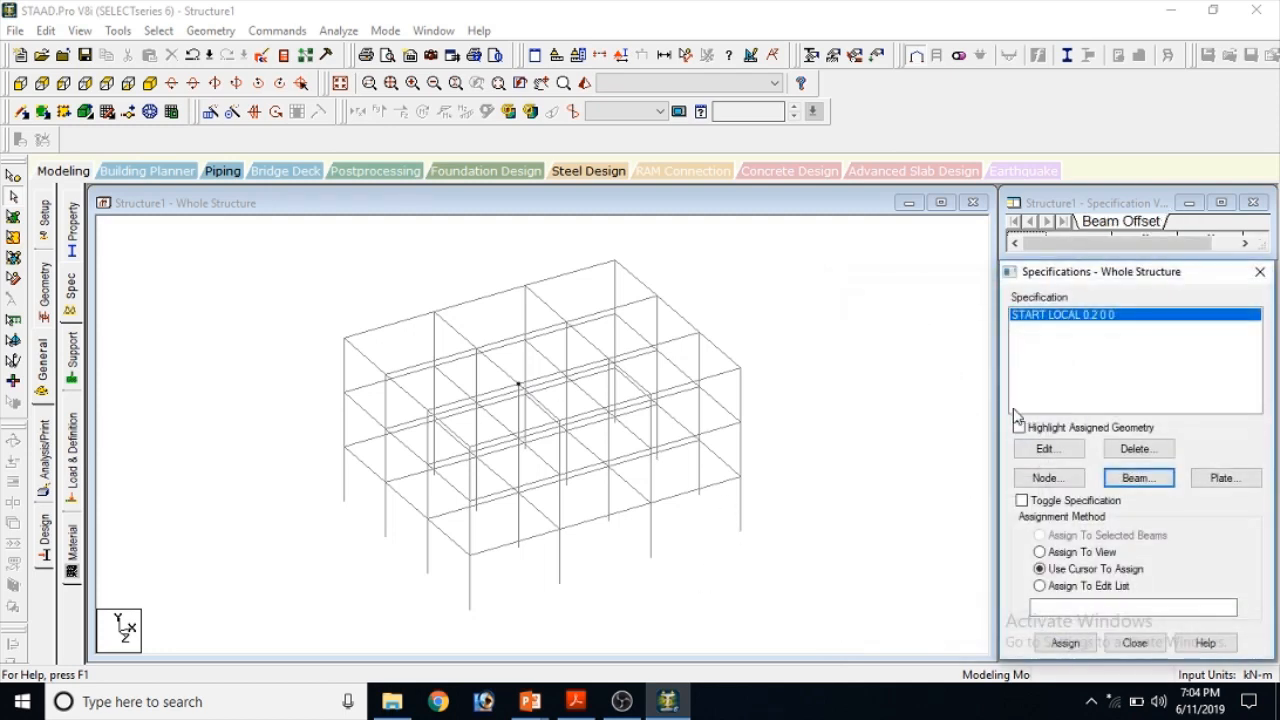
Add a second beam offset specification at the end location in the local direction with X -0.2 m
{"action": "left_click", "coordinate": [1140, 478]}
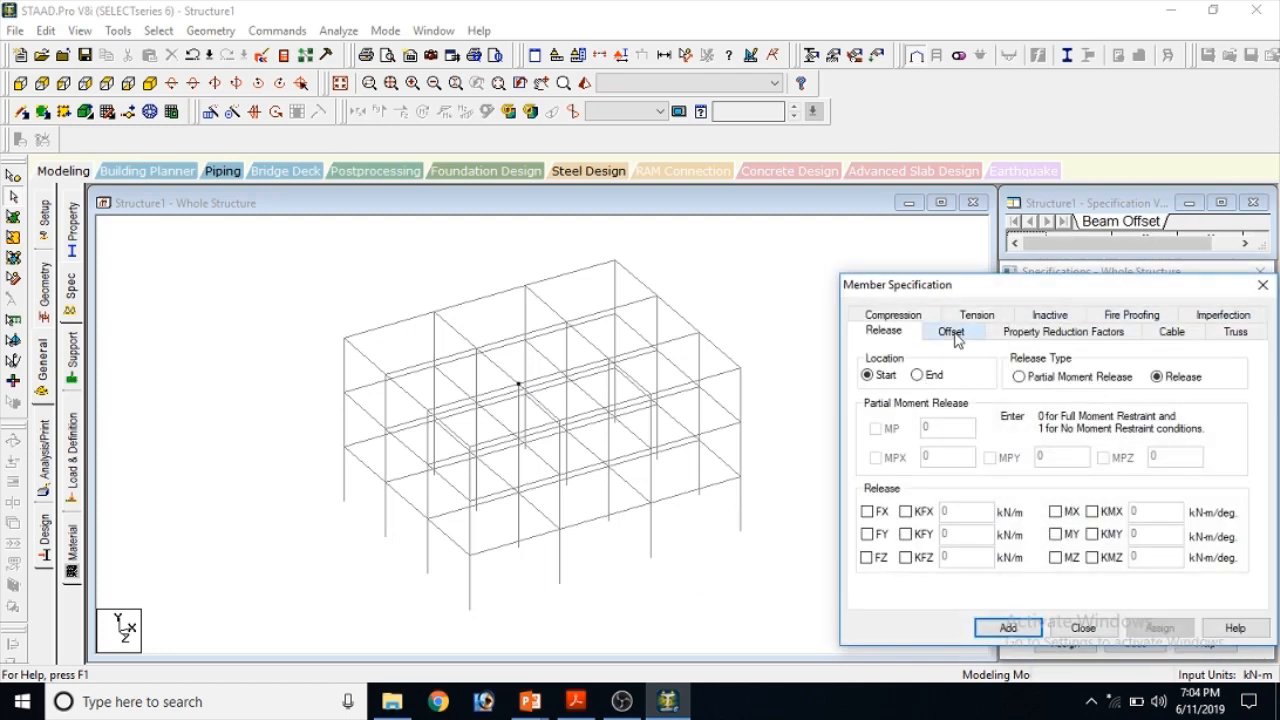
{"action": "left_click", "coordinate": [951, 331]}
{"action": "left_click", "coordinate": [946, 379]}
{"action": "left_click", "coordinate": [903, 408]}
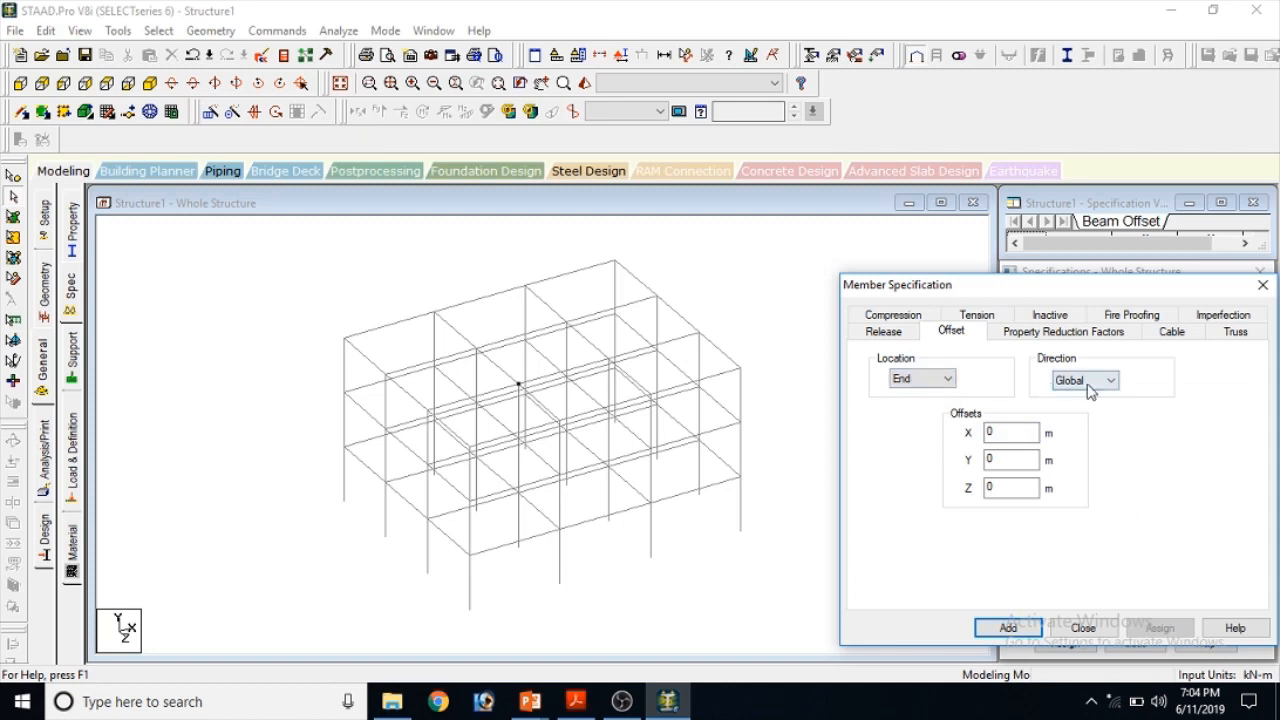
{"action": "left_click", "coordinate": [1086, 381]}
{"action": "left_click", "coordinate": [1092, 408]}
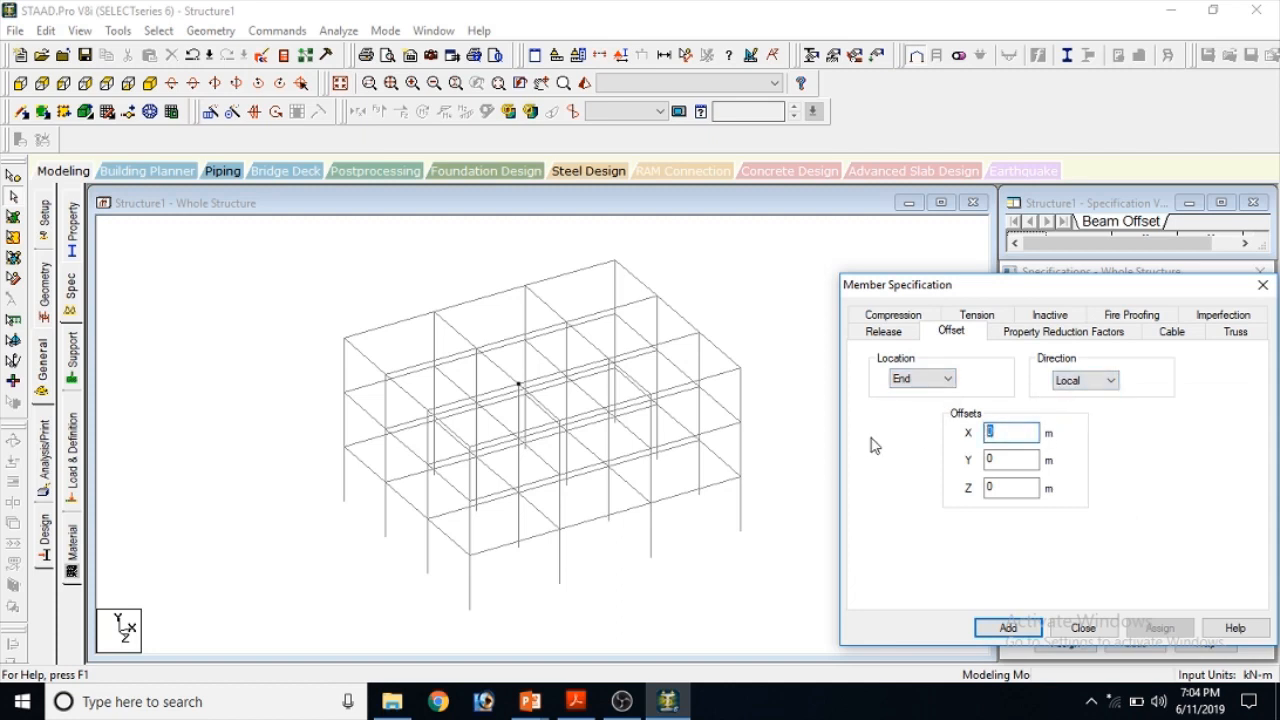
{"action": "type", "text": "-0.2"}
{"action": "left_click", "coordinate": [1008, 628]}
{"action": "left_click", "coordinate": [1128, 365]}
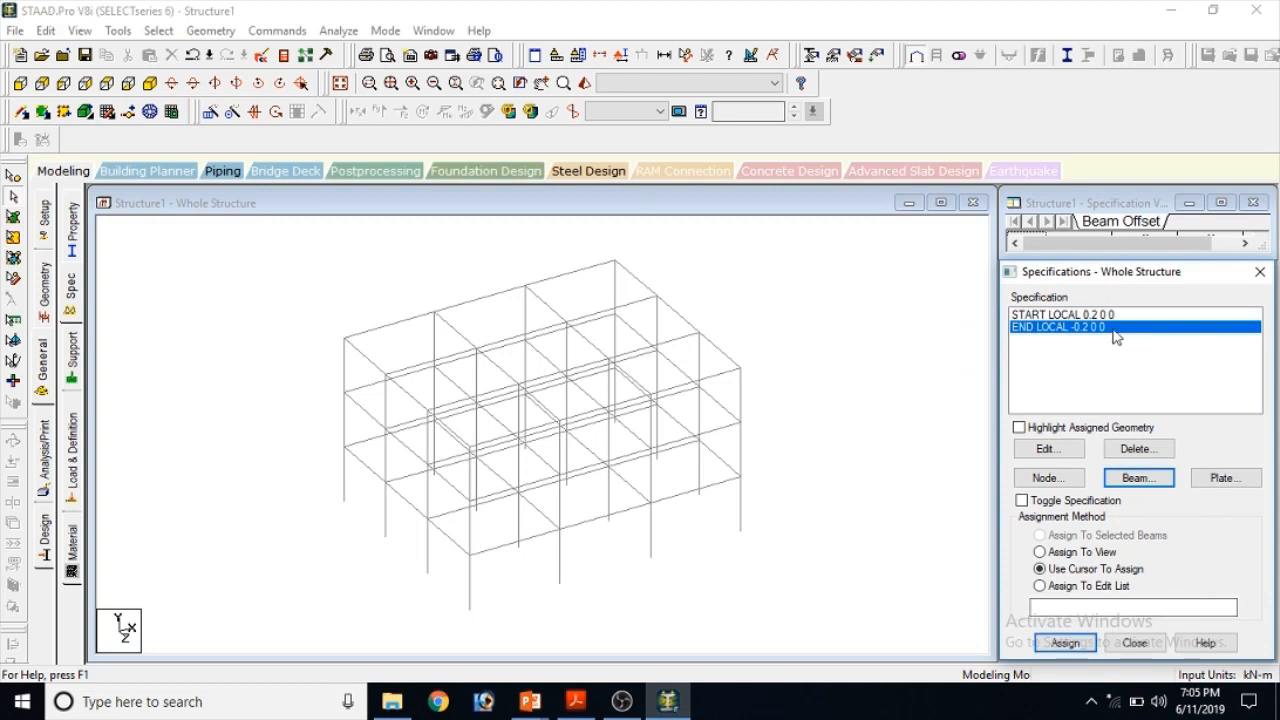
Select the horizontal beams of all three floors and display only those selected members
{"action": "left_click", "coordinate": [1083, 316]}
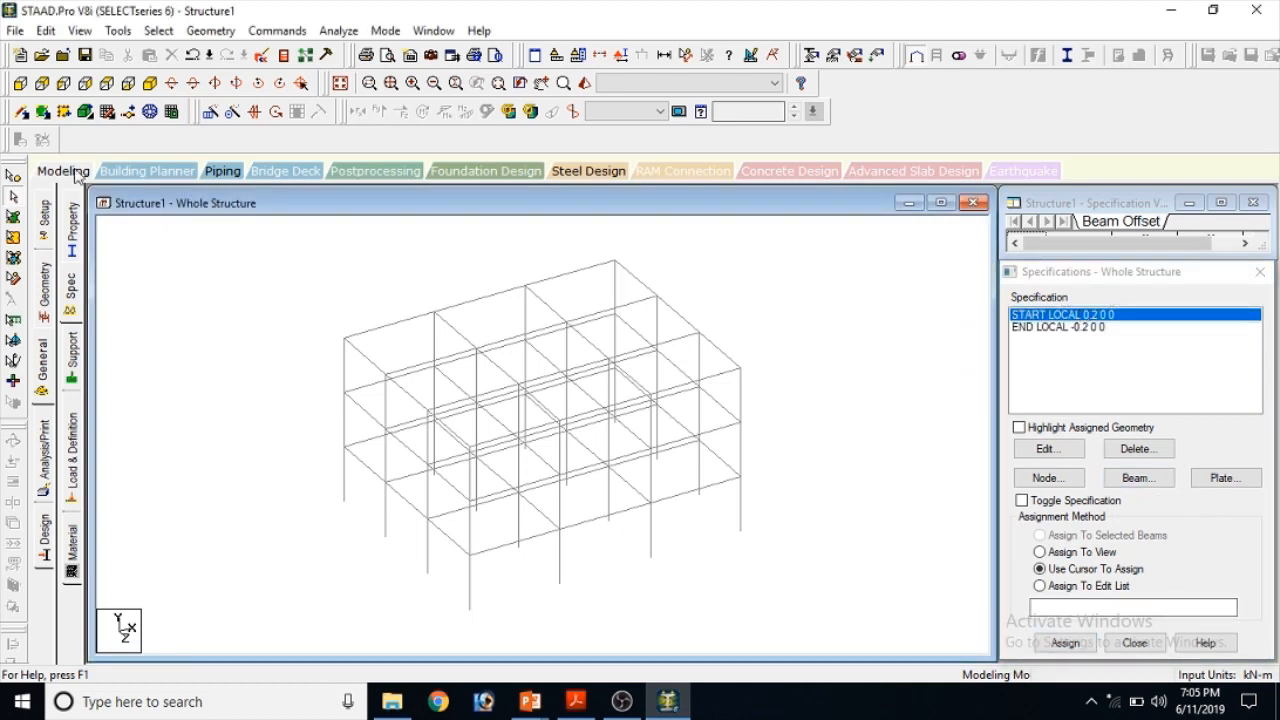
{"action": "left_click", "coordinate": [20, 84]}
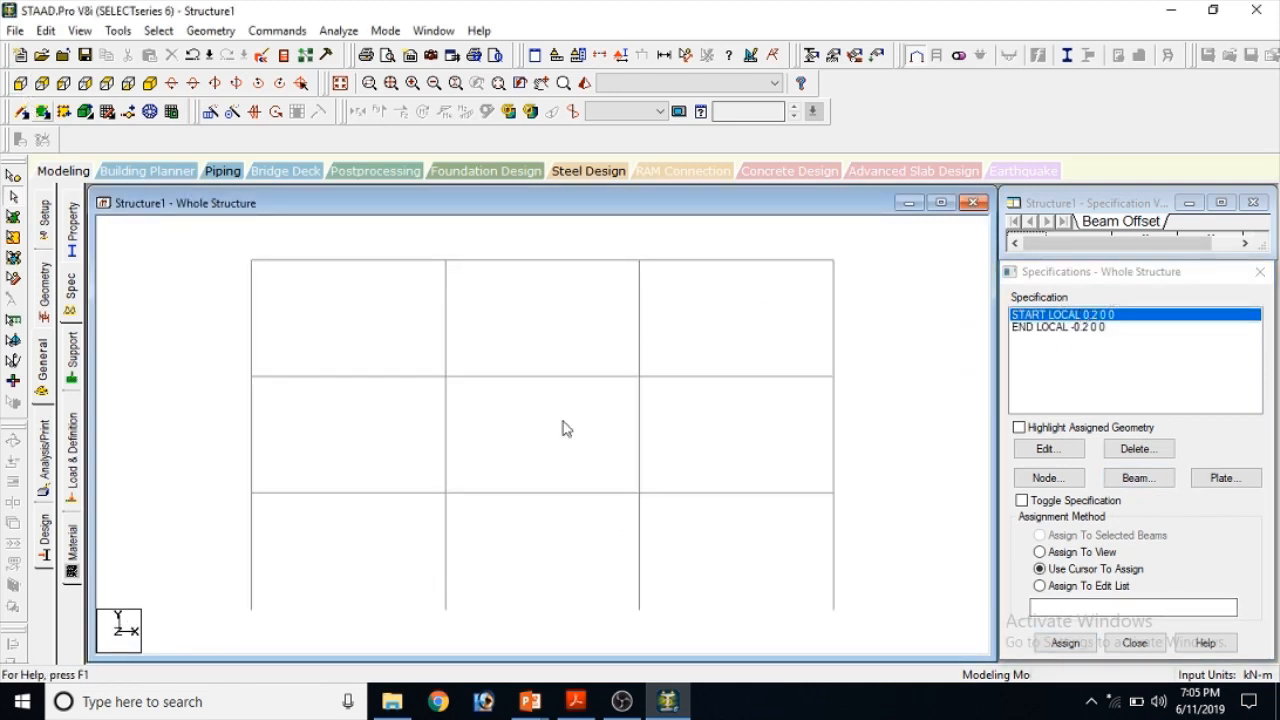
{"action": "left_click_drag", "start_coordinate": [279, 271], "coordinate": [857, 282]}
{"action": "left_click_drag", "start_coordinate": [249, 379], "coordinate": [852, 384]}
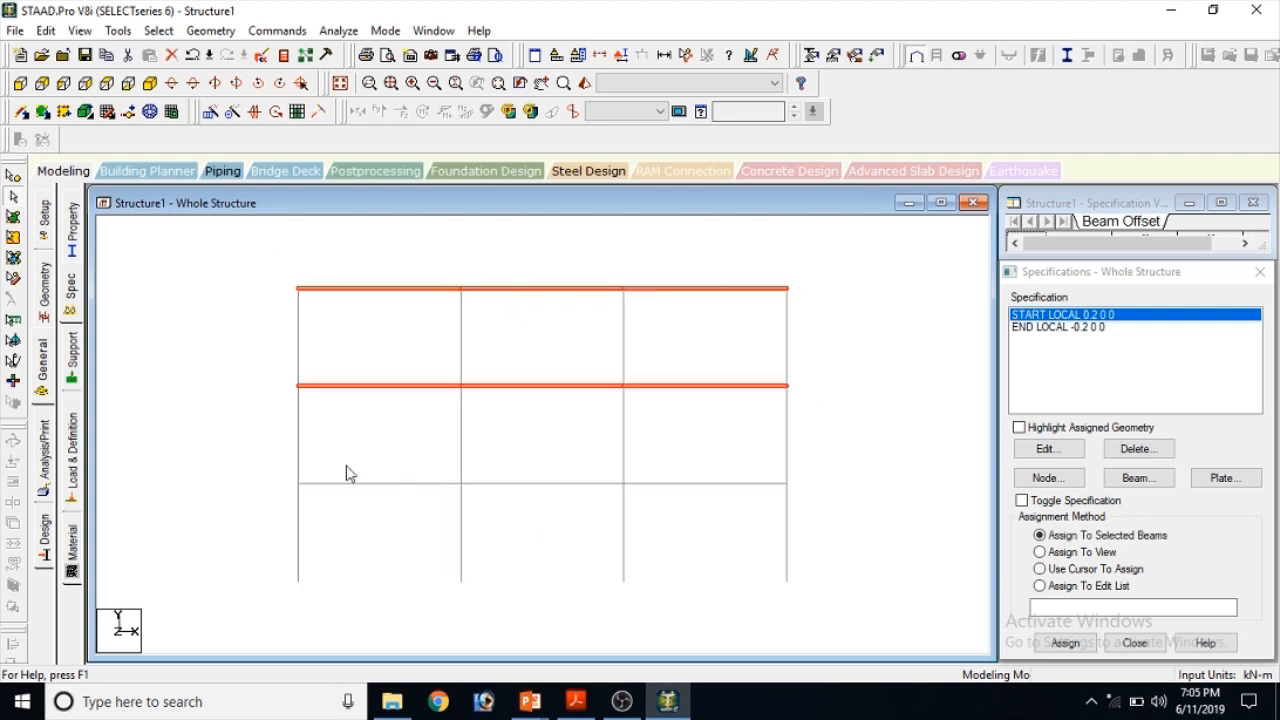
{"action": "left_click_drag", "start_coordinate": [250, 472], "coordinate": [910, 510]}
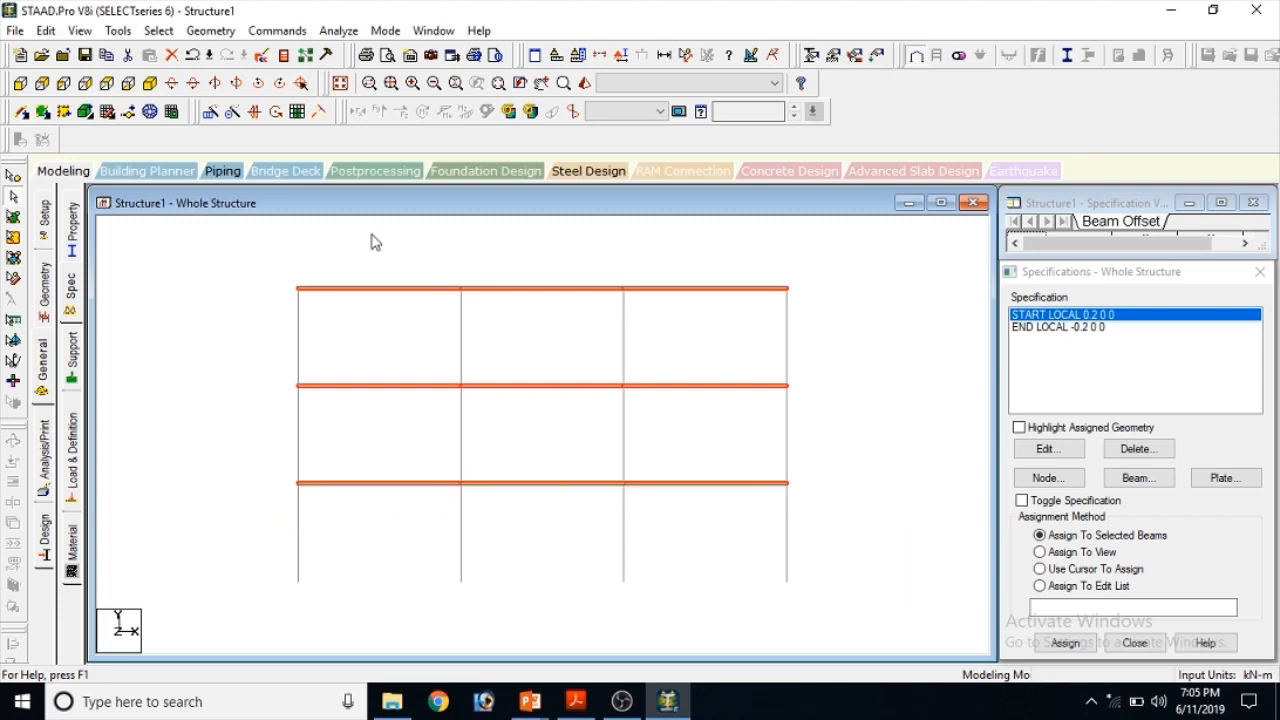
{"action": "left_click", "coordinate": [80, 31]}
{"action": "left_click", "coordinate": [160, 89]}
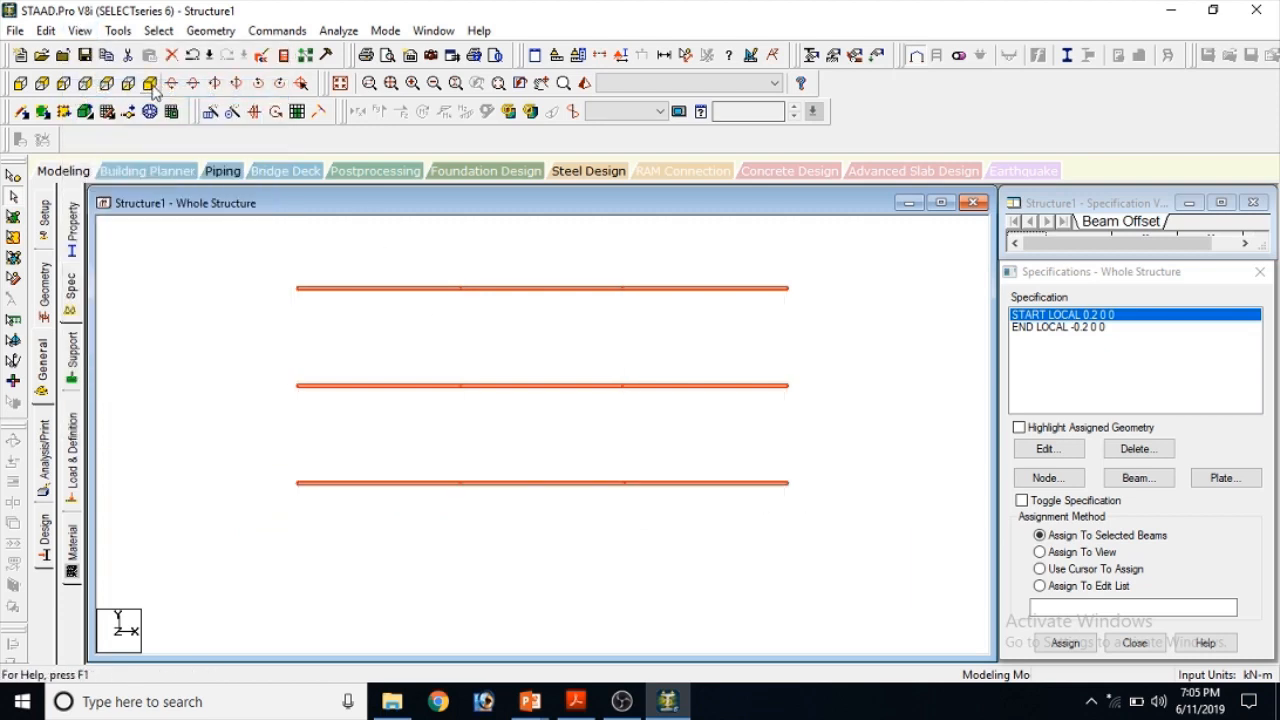
Assign the START LOCAL 0.2 0 0 offset specification to all the displayed floor beams
{"action": "left_click", "coordinate": [880, 489]}
{"action": "left_click_drag", "start_coordinate": [243, 278], "coordinate": [919, 527]}
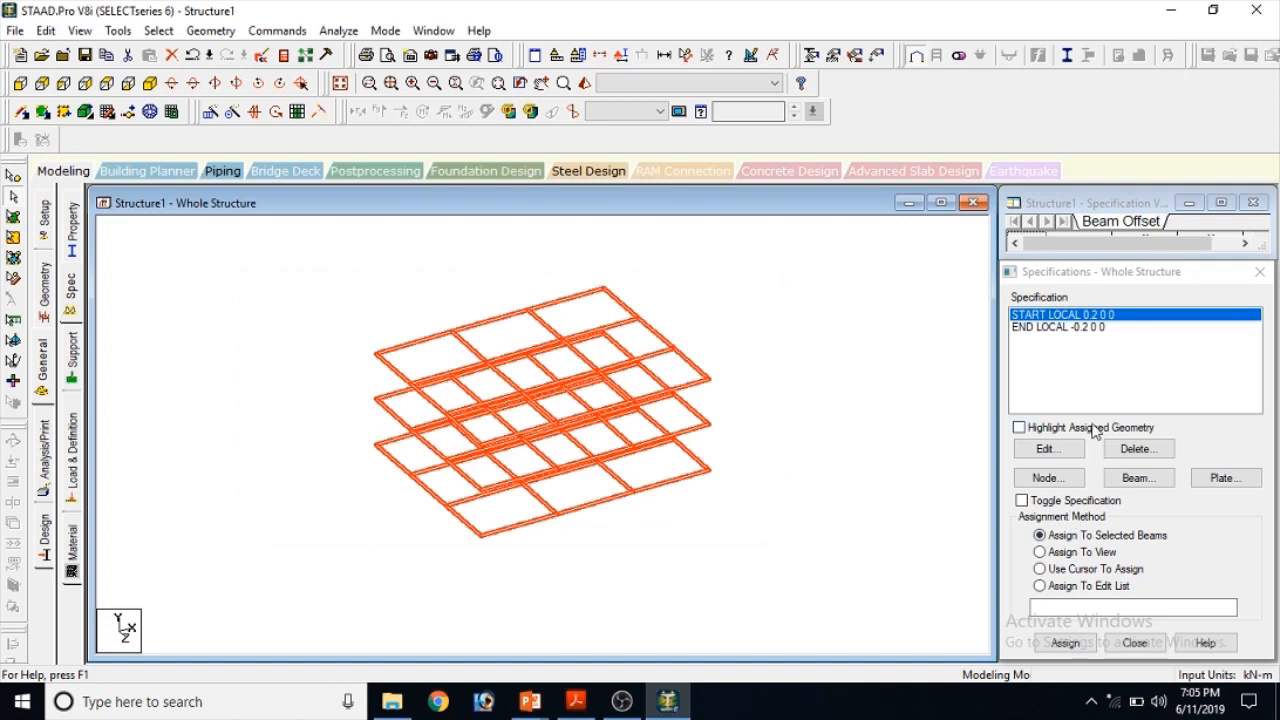
{"action": "left_click", "coordinate": [1065, 642]}
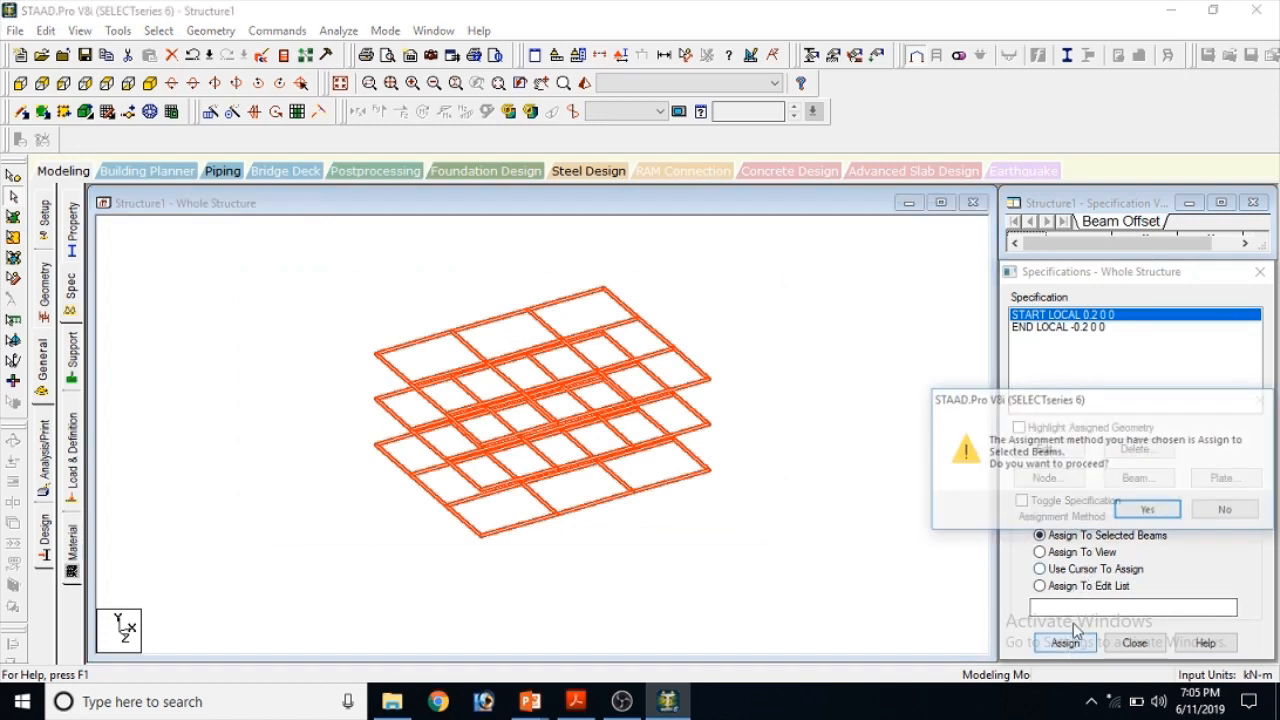
{"action": "left_click", "coordinate": [1137, 509]}
Assign the END LOCAL -0.2 0 0 offset specification to all the displayed floor beams
{"action": "left_click", "coordinate": [1064, 328]}
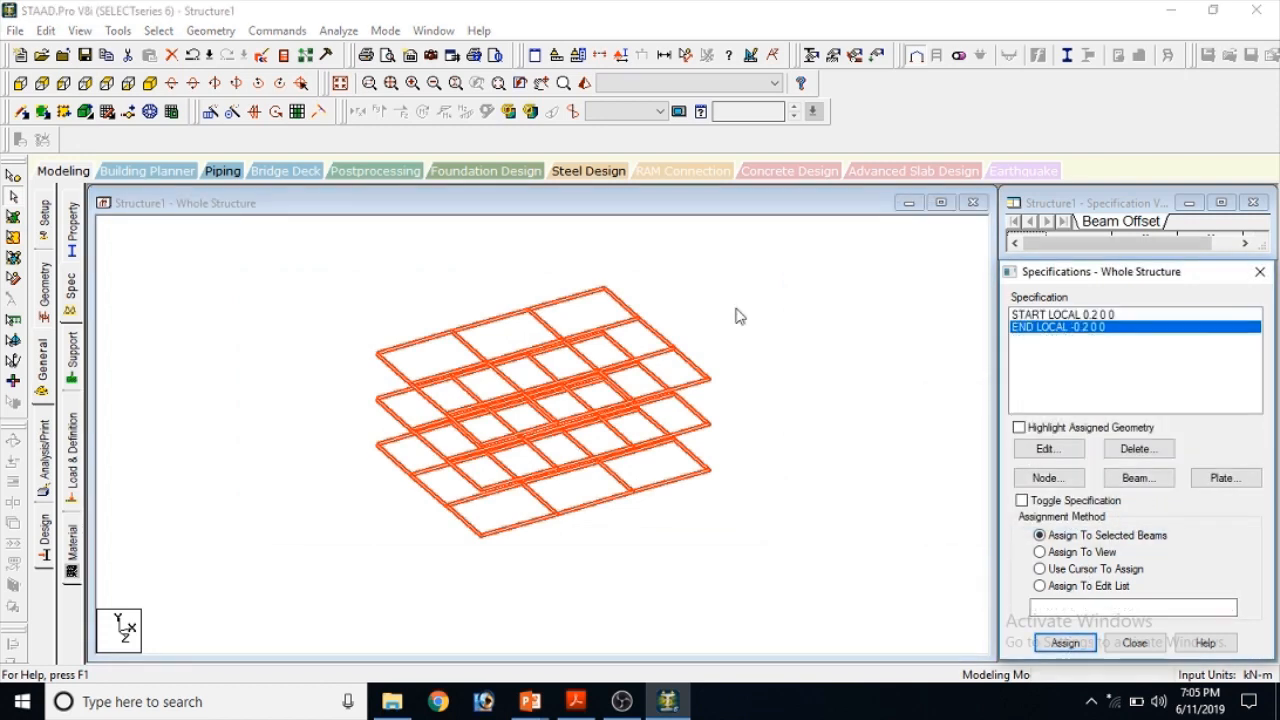
{"action": "left_click_drag", "start_coordinate": [269, 248], "coordinate": [835, 563]}
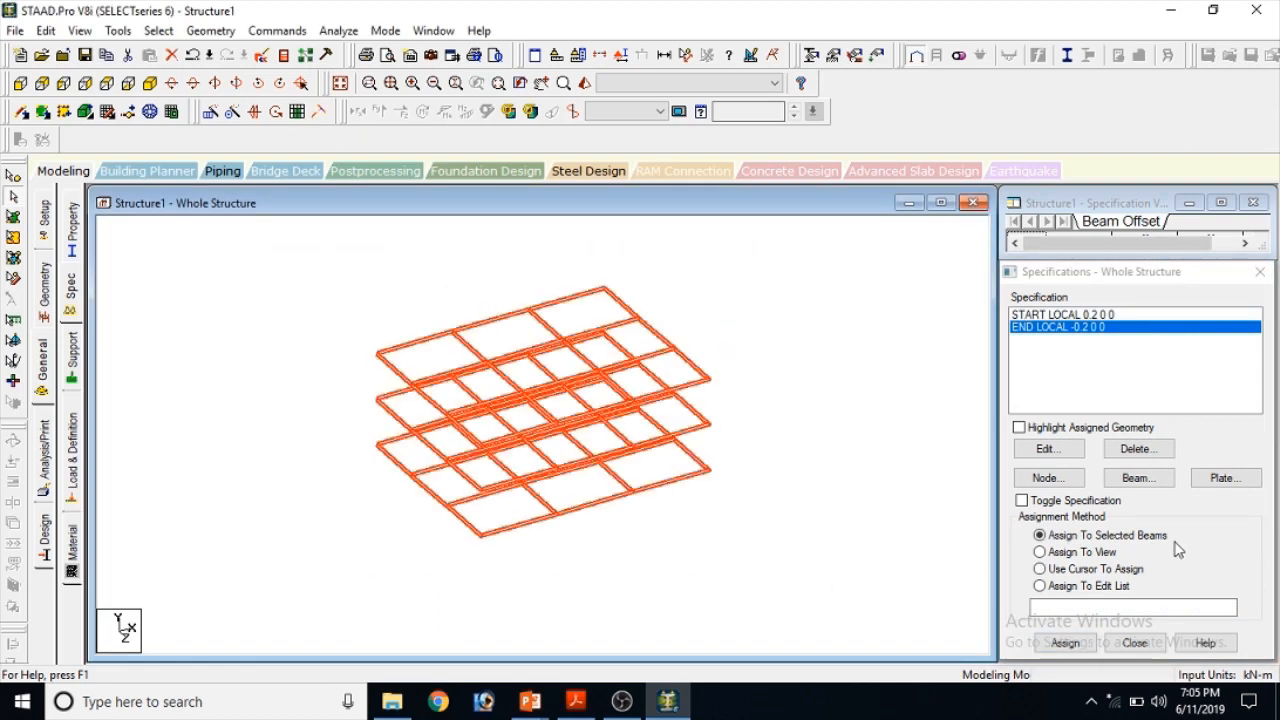
{"action": "left_click", "coordinate": [1065, 642]}
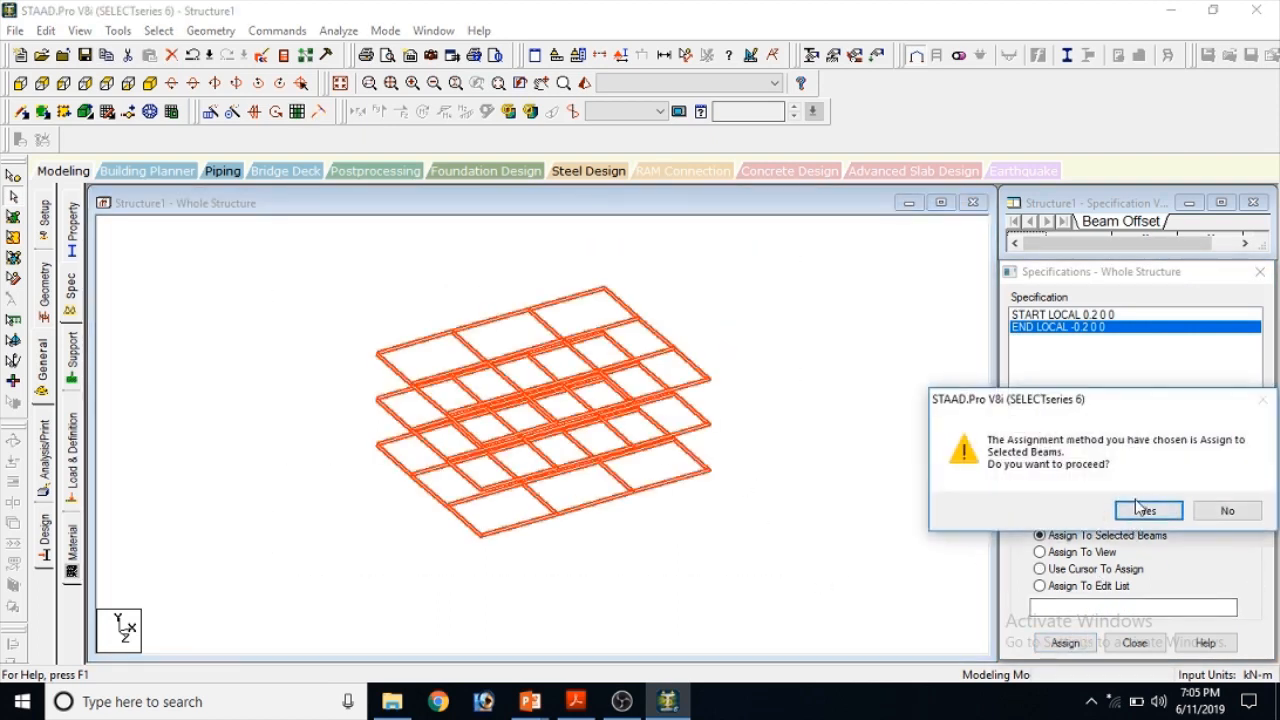
{"action": "left_click", "coordinate": [1148, 510]}
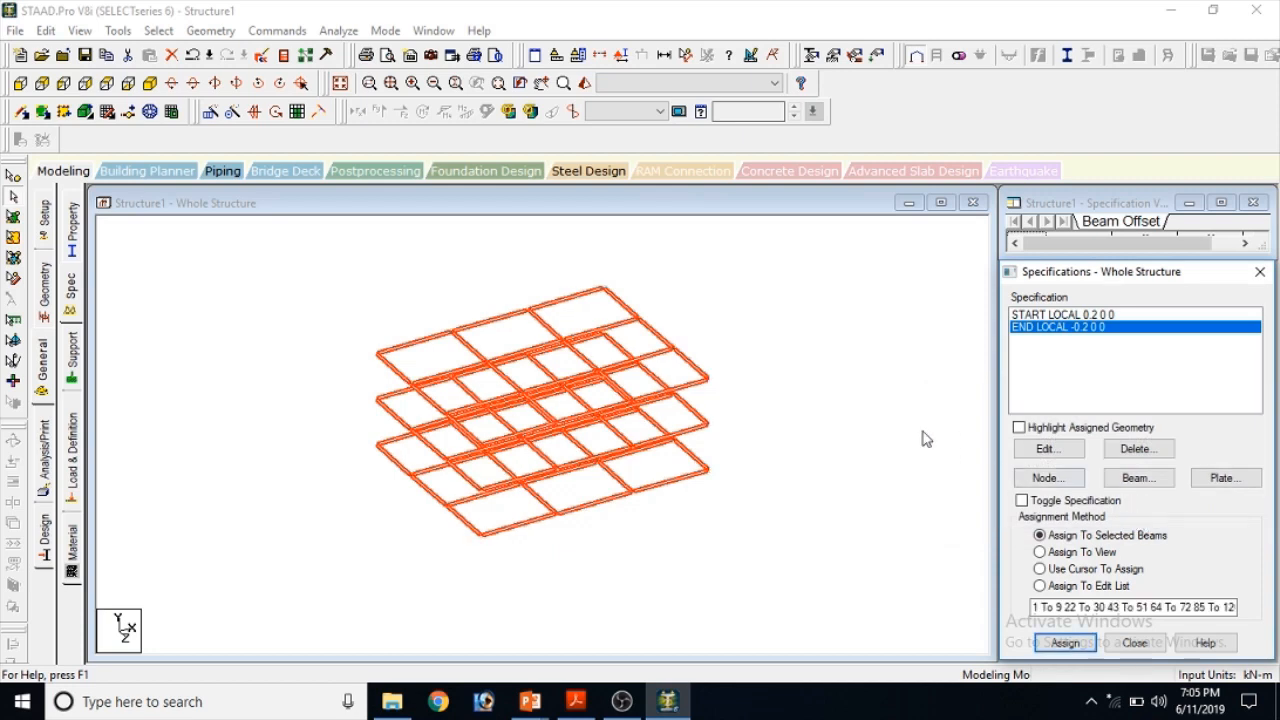
Examine the offsets at the beam ends where they meet the columns in plan view
{"action": "left_click_drag", "start_coordinate": [252, 257], "coordinate": [720, 545]}
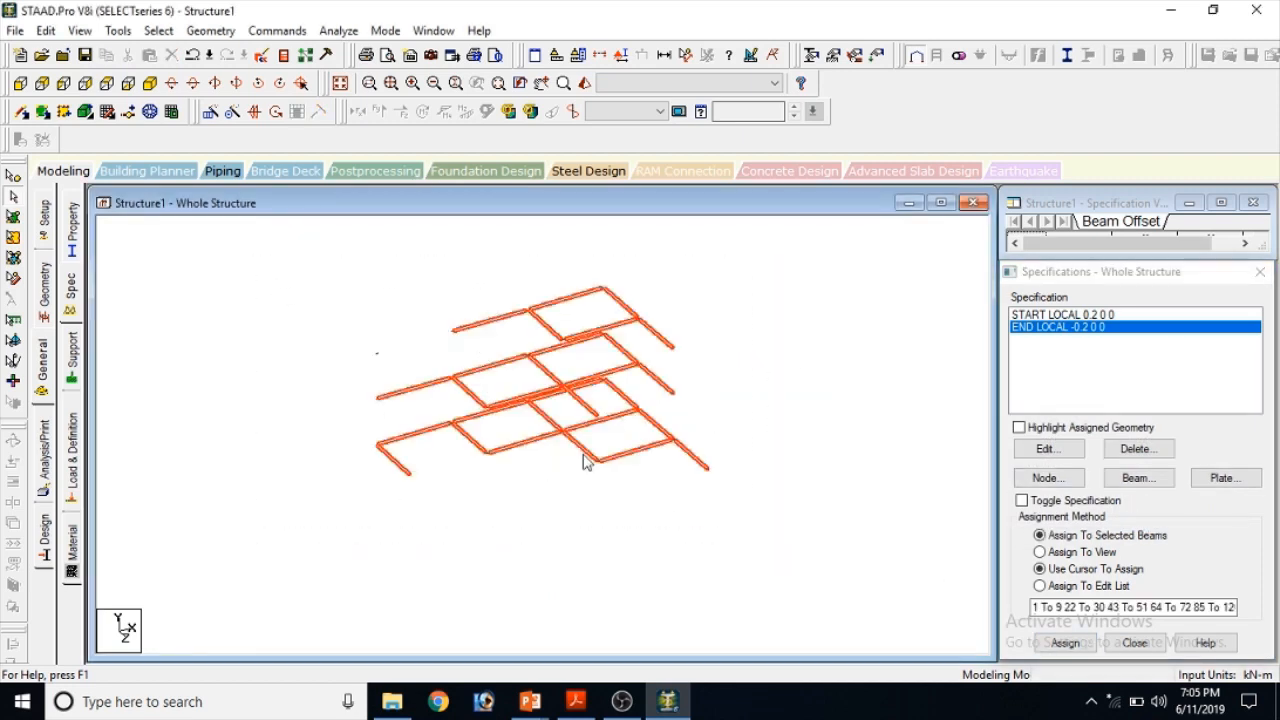
{"action": "left_click", "coordinate": [112, 84]}
{"action": "scroll", "coordinate": [703, 434], "scroll_direction": "up", "scroll_amount": 3}
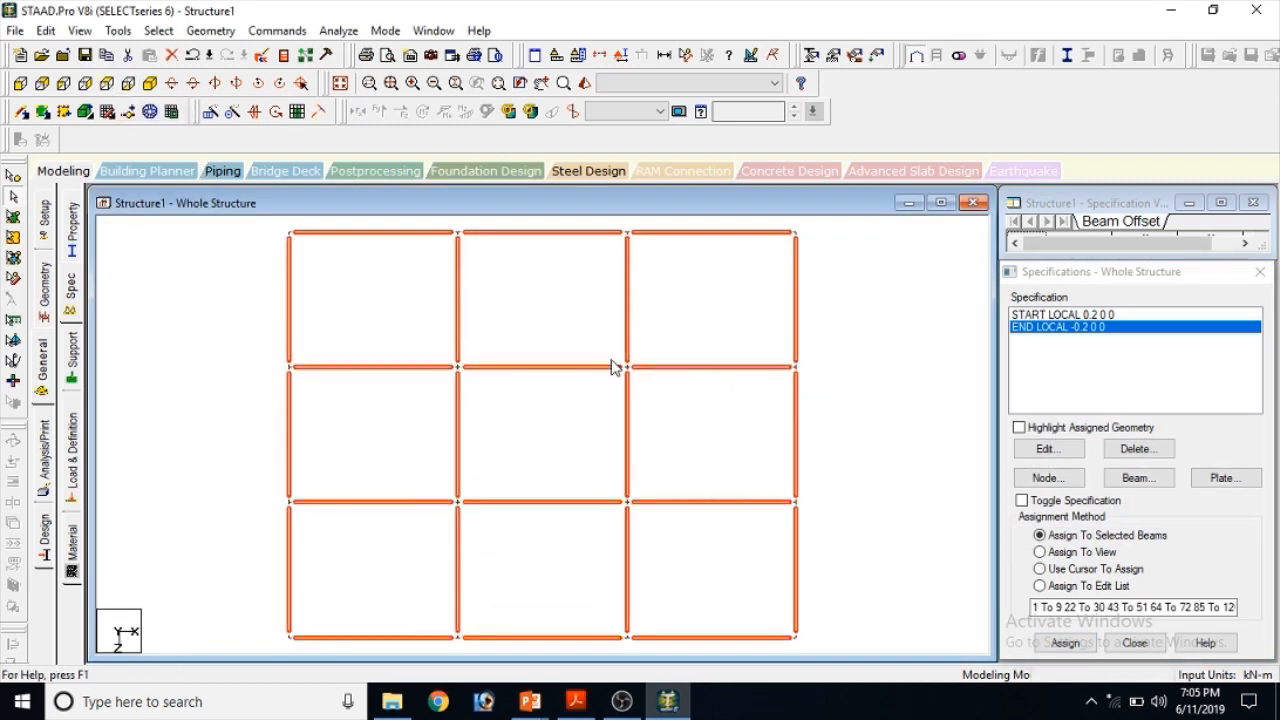
{"action": "scroll", "coordinate": [831, 440], "scroll_direction": "up", "scroll_amount": 1}
{"action": "left_click", "coordinate": [831, 440]}
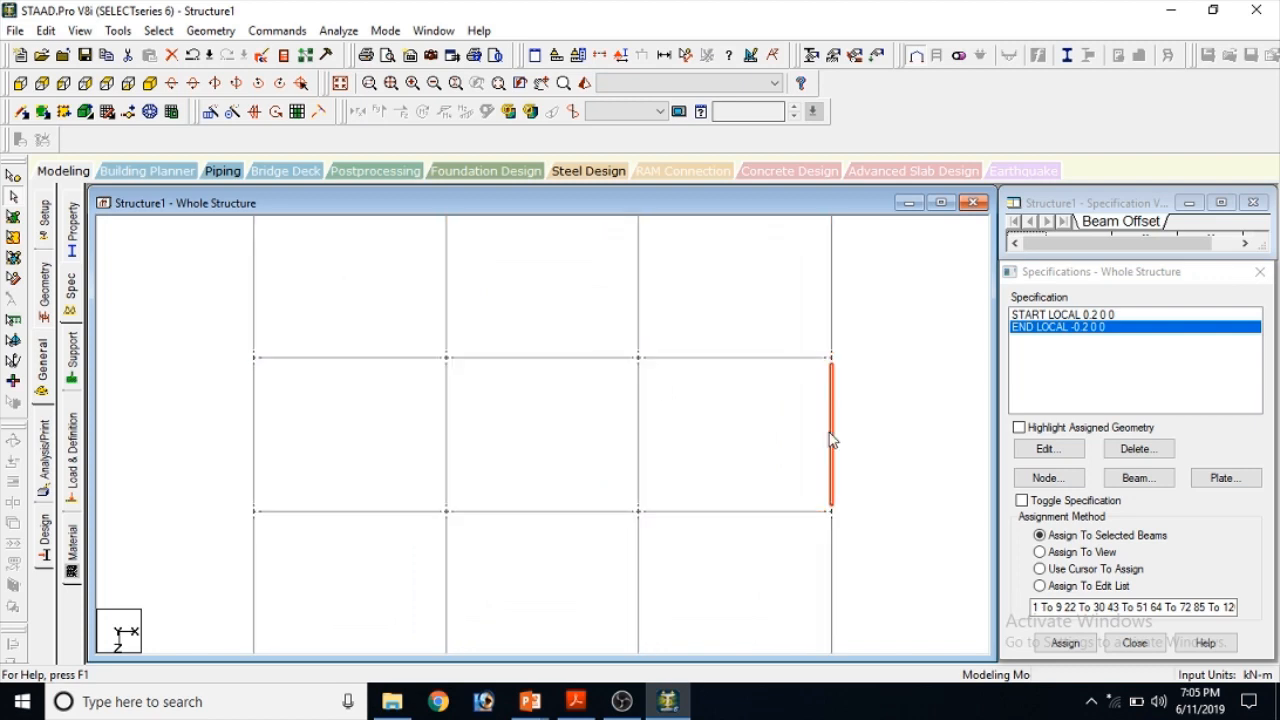
{"action": "scroll", "coordinate": [586, 363], "scroll_direction": "down", "scroll_amount": 6}
{"action": "left_click", "coordinate": [337, 319]}
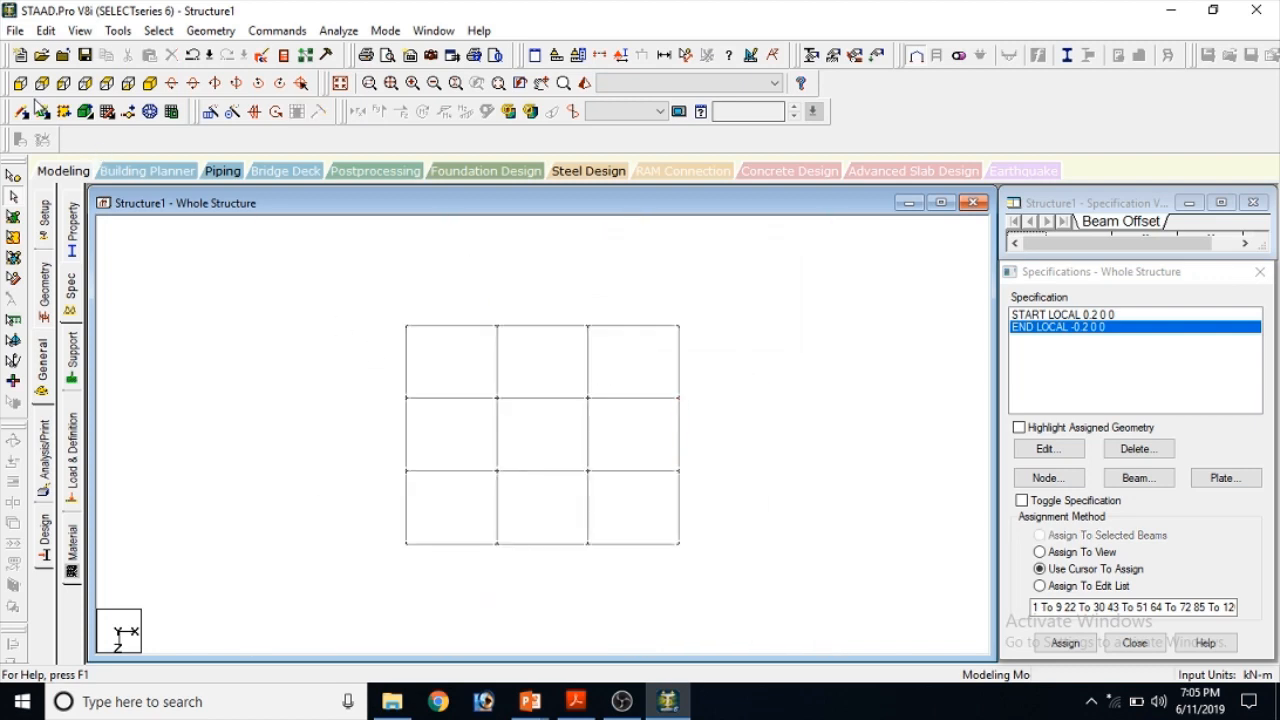
Turn off the selected-objects-only display and show the whole frame in isometric view with nothing selected
{"action": "left_click", "coordinate": [575, 471]}
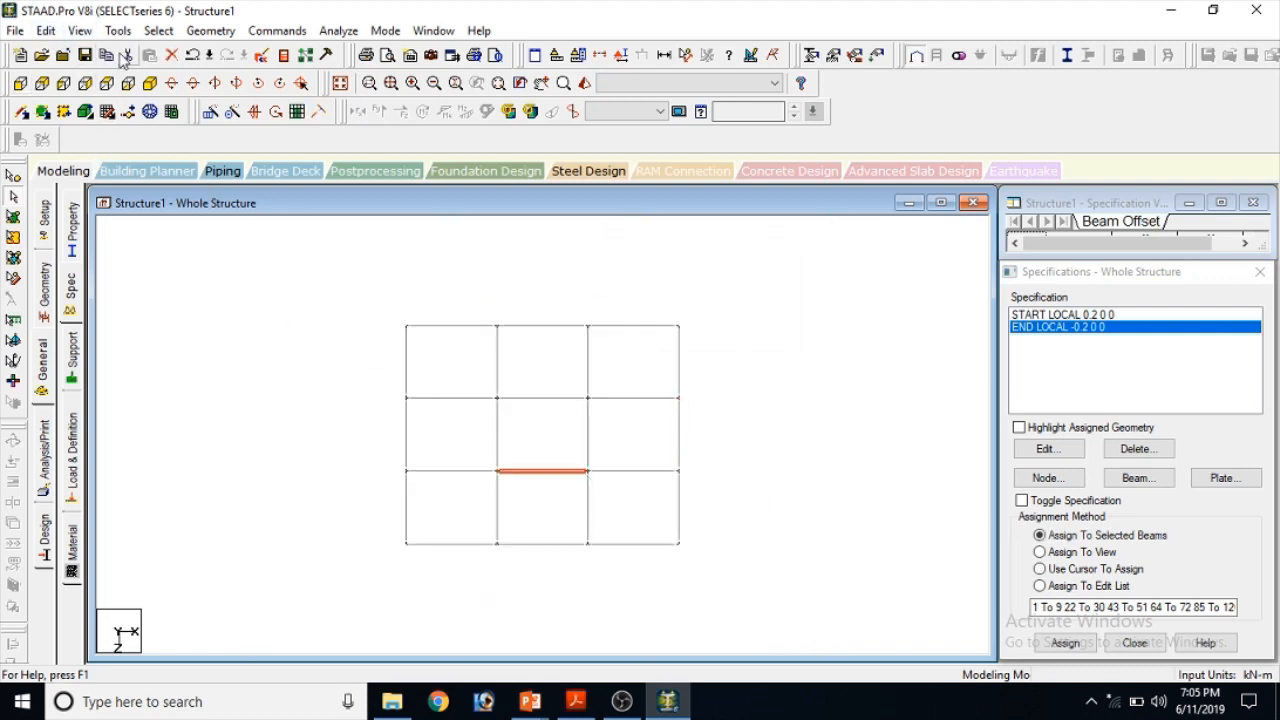
{"action": "left_click", "coordinate": [79, 30]}
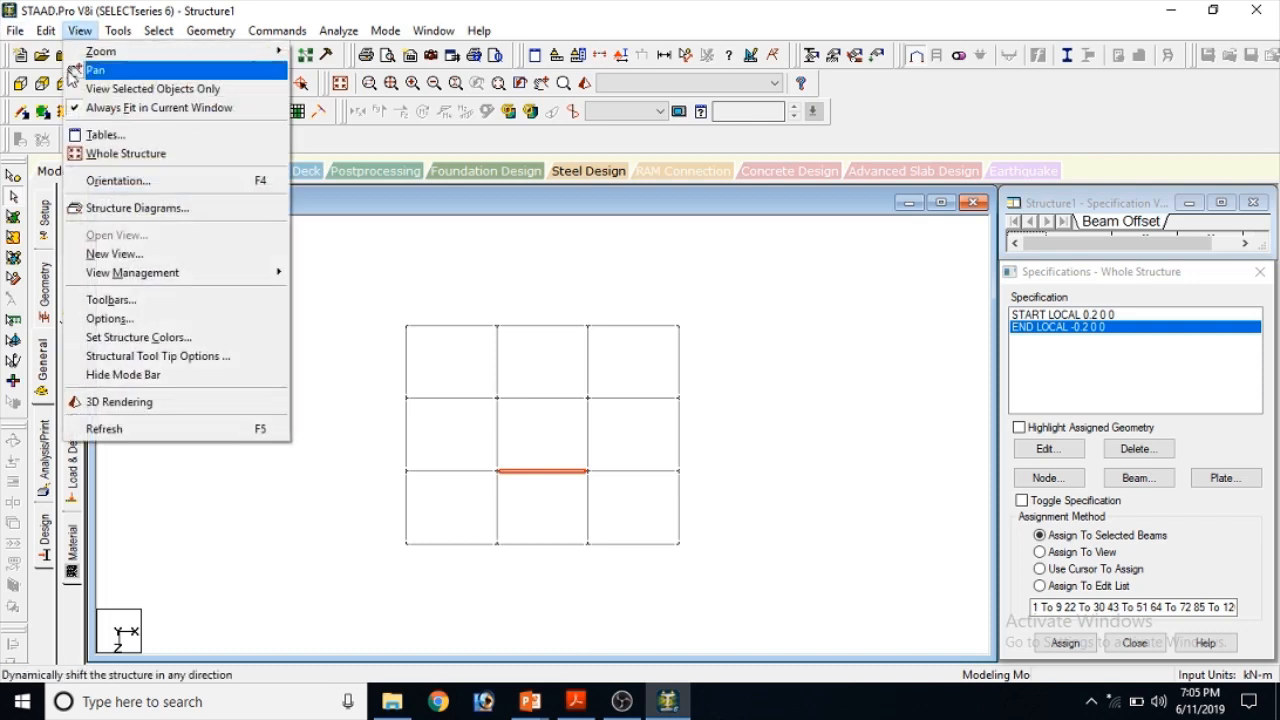
{"action": "left_click", "coordinate": [71, 92]}
{"action": "left_click", "coordinate": [79, 30]}
{"action": "left_click", "coordinate": [140, 88]}
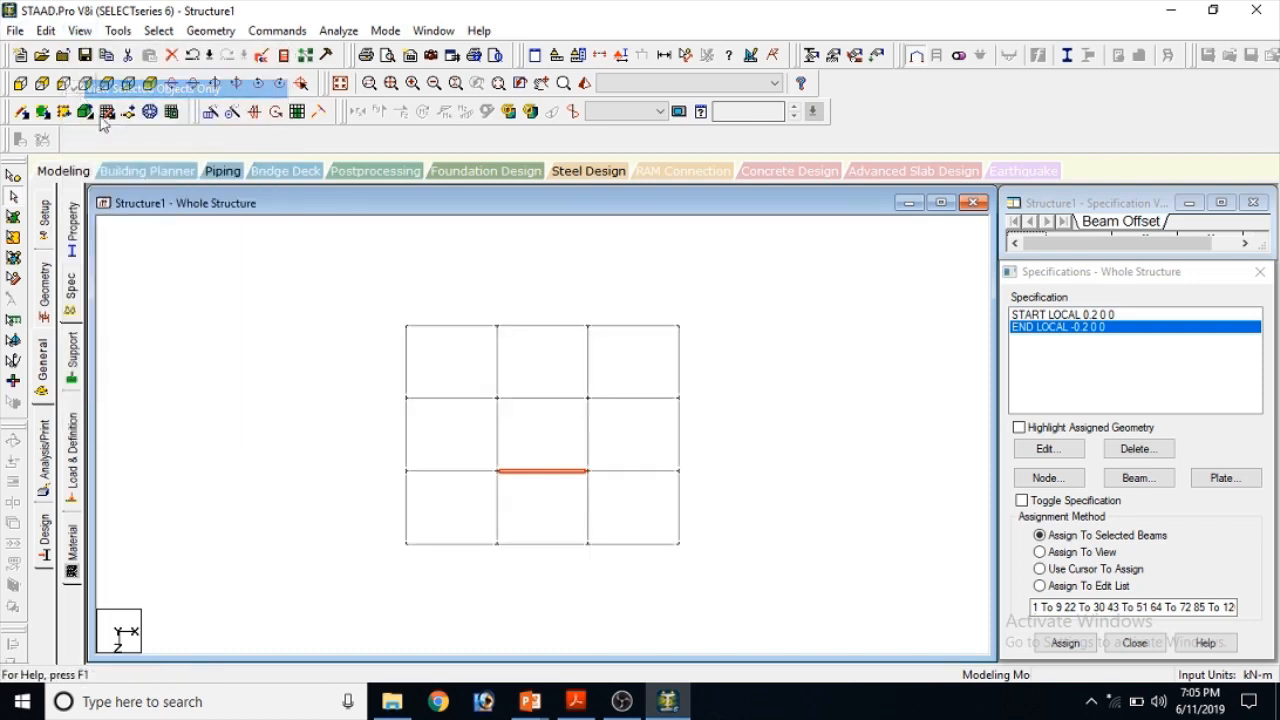
{"action": "left_click", "coordinate": [149, 84]}
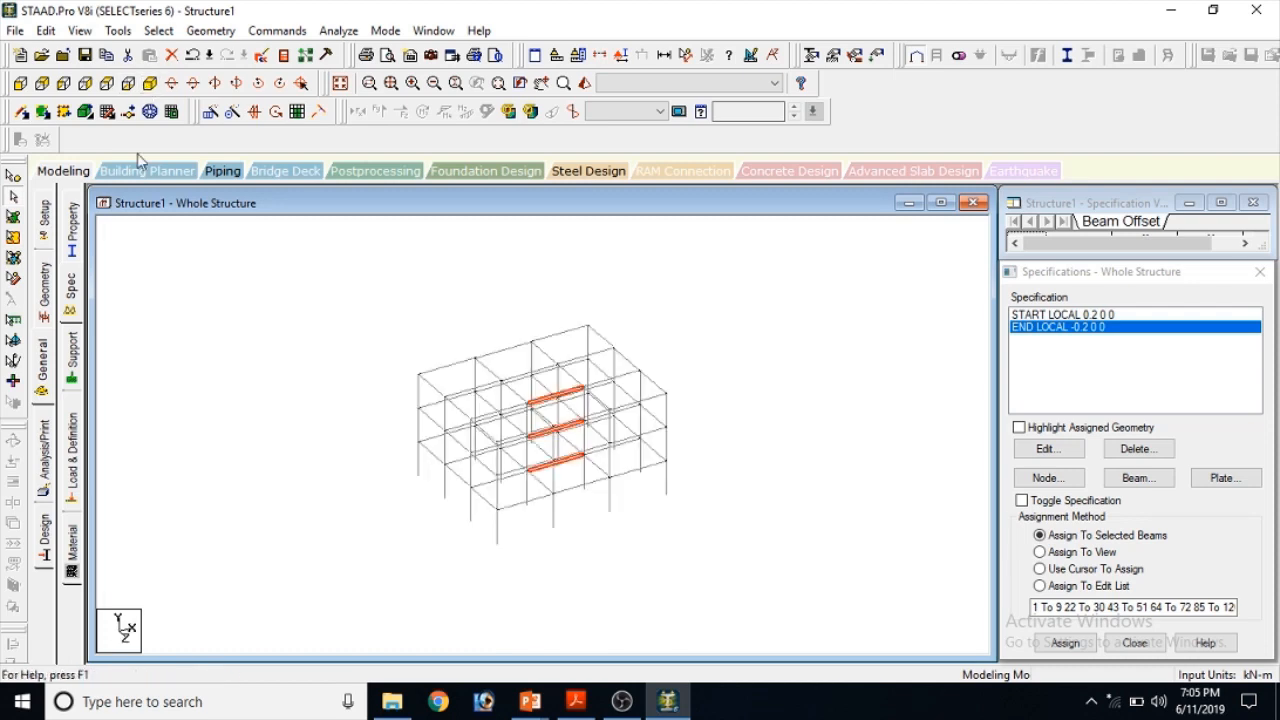
{"action": "scroll", "coordinate": [651, 433], "scroll_direction": "up", "scroll_amount": 3}
{"action": "left_click", "coordinate": [664, 326]}
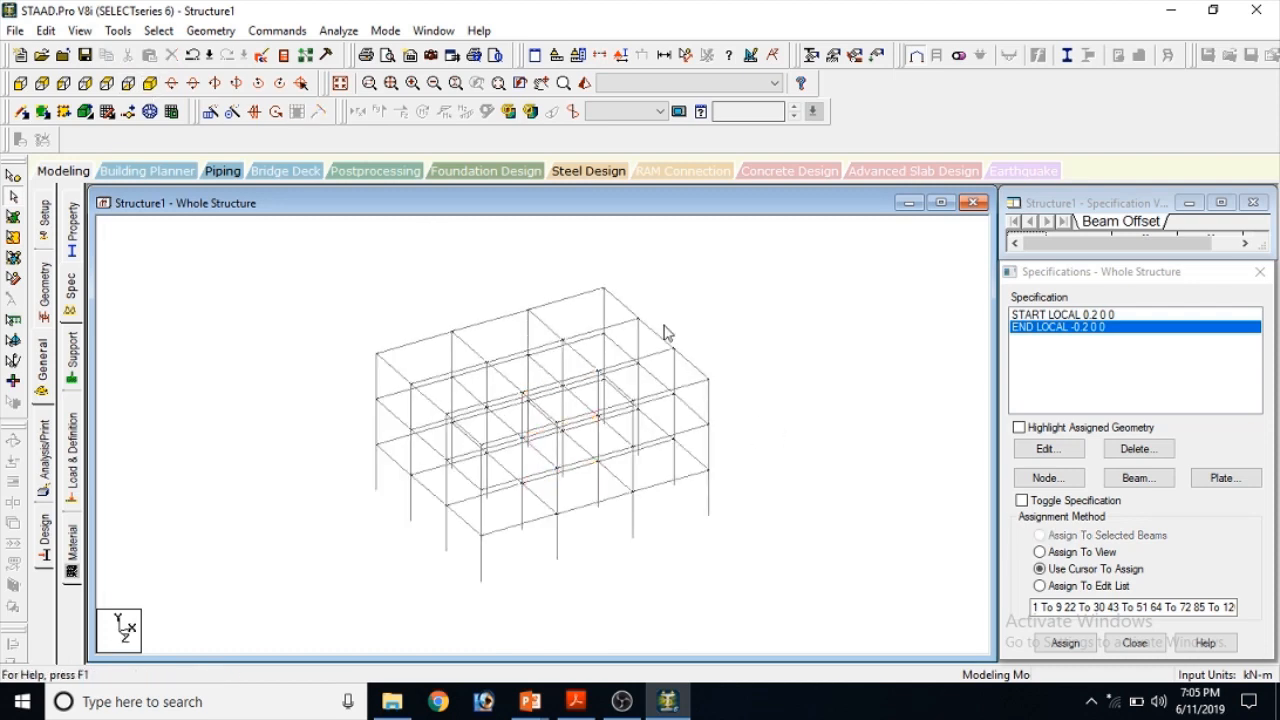
Examine the frame with its beam offsets in a 3D rendered view and close the rendering
{"action": "left_click", "coordinate": [586, 83]}
{"action": "mouse_move", "coordinate": [658, 483]}
{"action": "left_mouse_down"}
{"action": "mouse_move", "coordinate": [710, 435]}
{"action": "mouse_move", "coordinate": [645, 470]}
{"action": "left_mouse_up"}
{"action": "left_click_drag", "start_coordinate": [673, 278], "coordinate": [454, 243]}
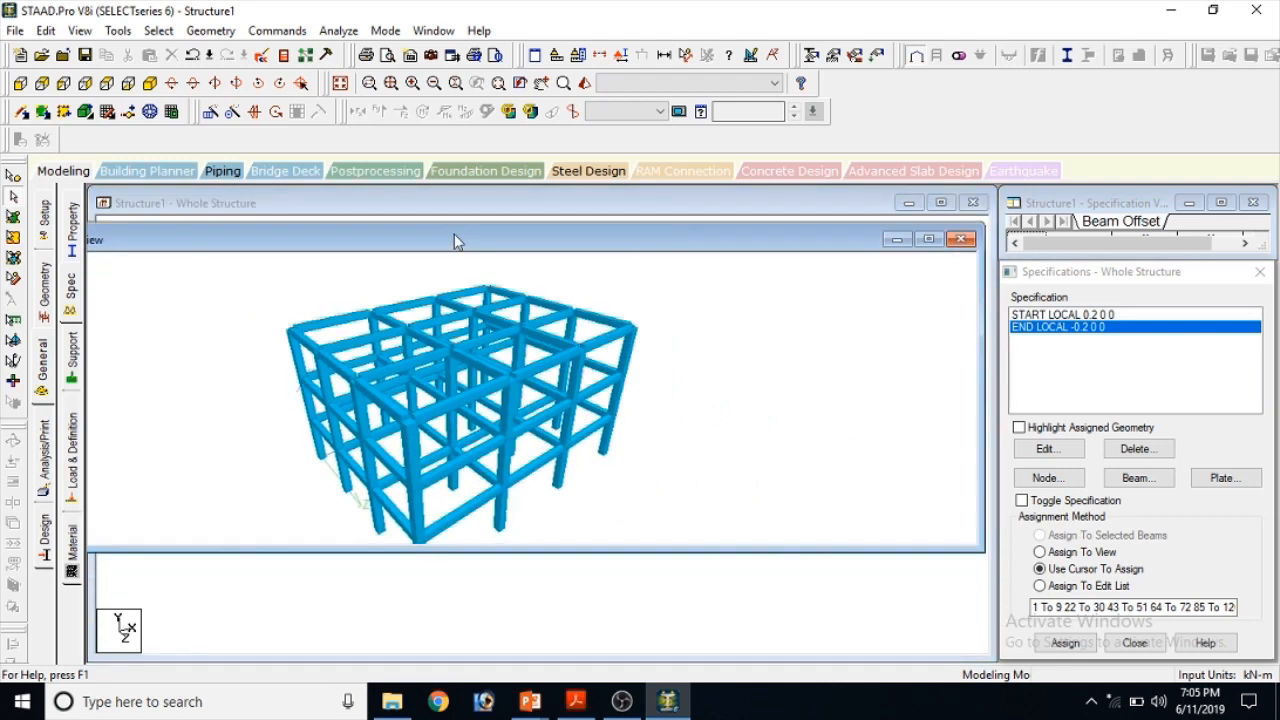
{"action": "left_click", "coordinate": [960, 241]}
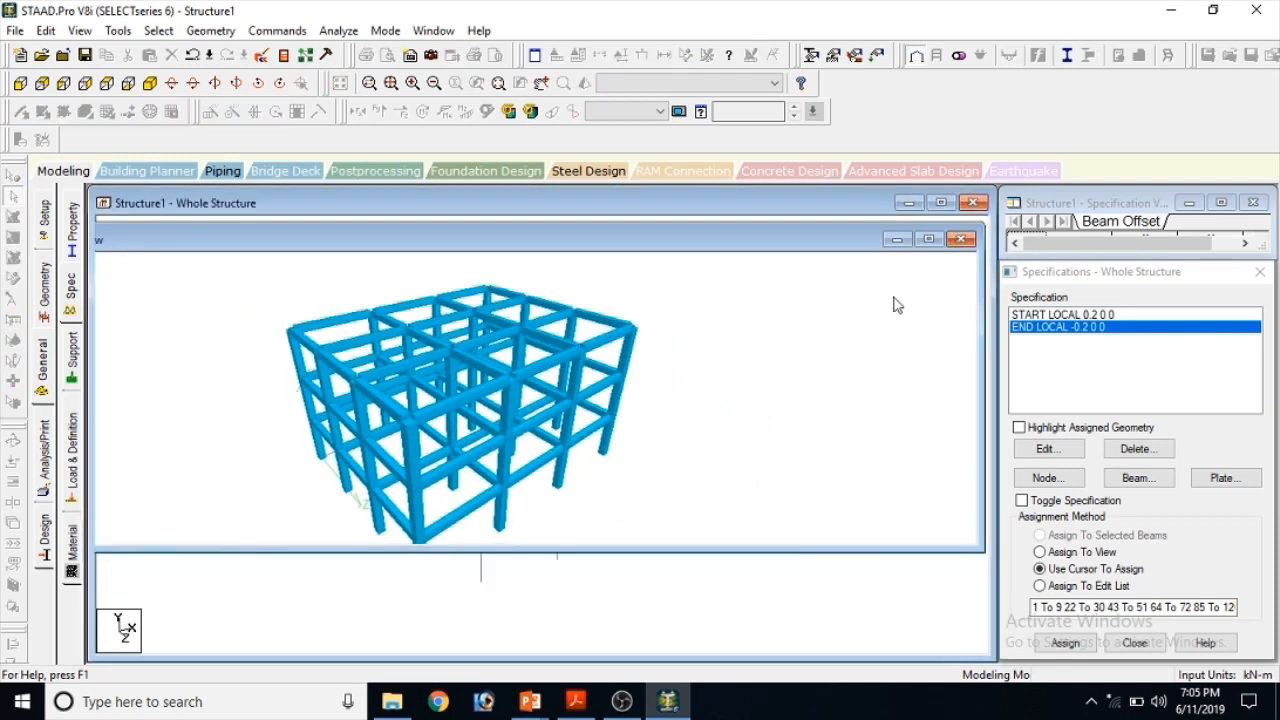
{"action": "middle_click_drag", "start_coordinate": [826, 334], "coordinate": [738, 424]}
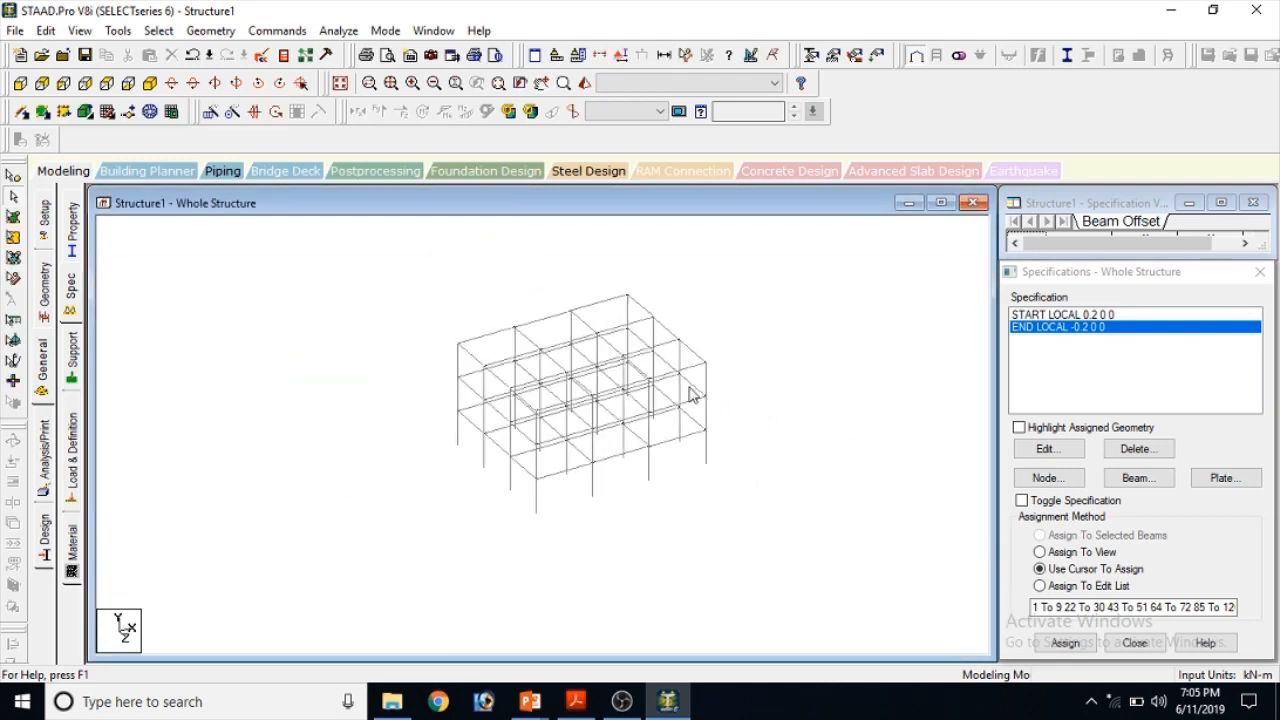
Create a fixed support specification
{"action": "left_click", "coordinate": [210, 30]}
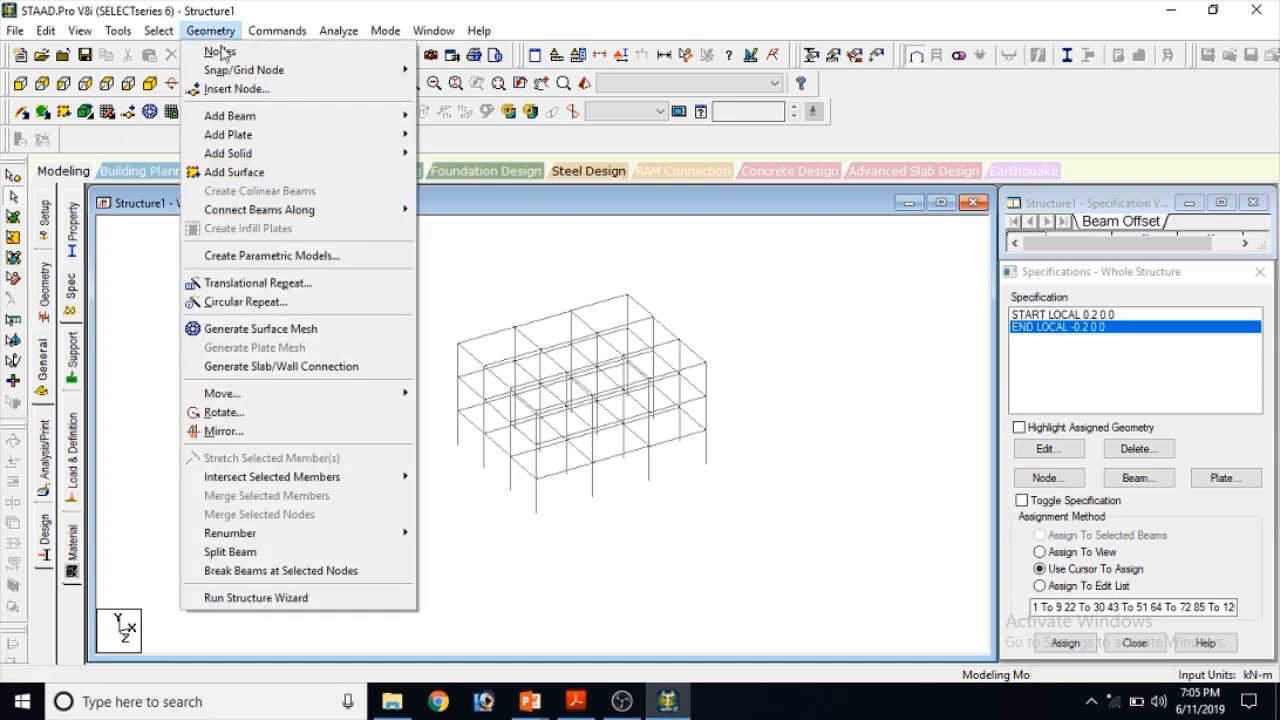
{"action": "mouse_move", "coordinate": [257, 32]}
{"action": "mouse_move", "coordinate": [335, 162]}
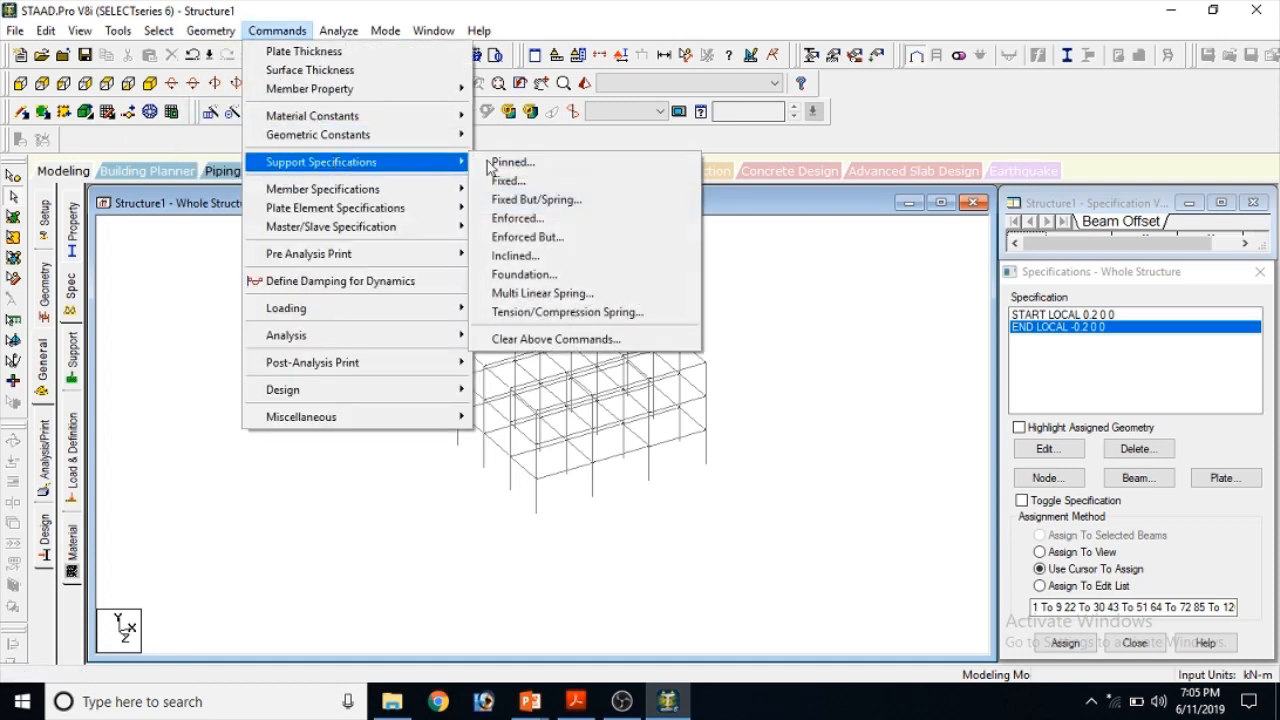
{"action": "left_click", "coordinate": [501, 182]}
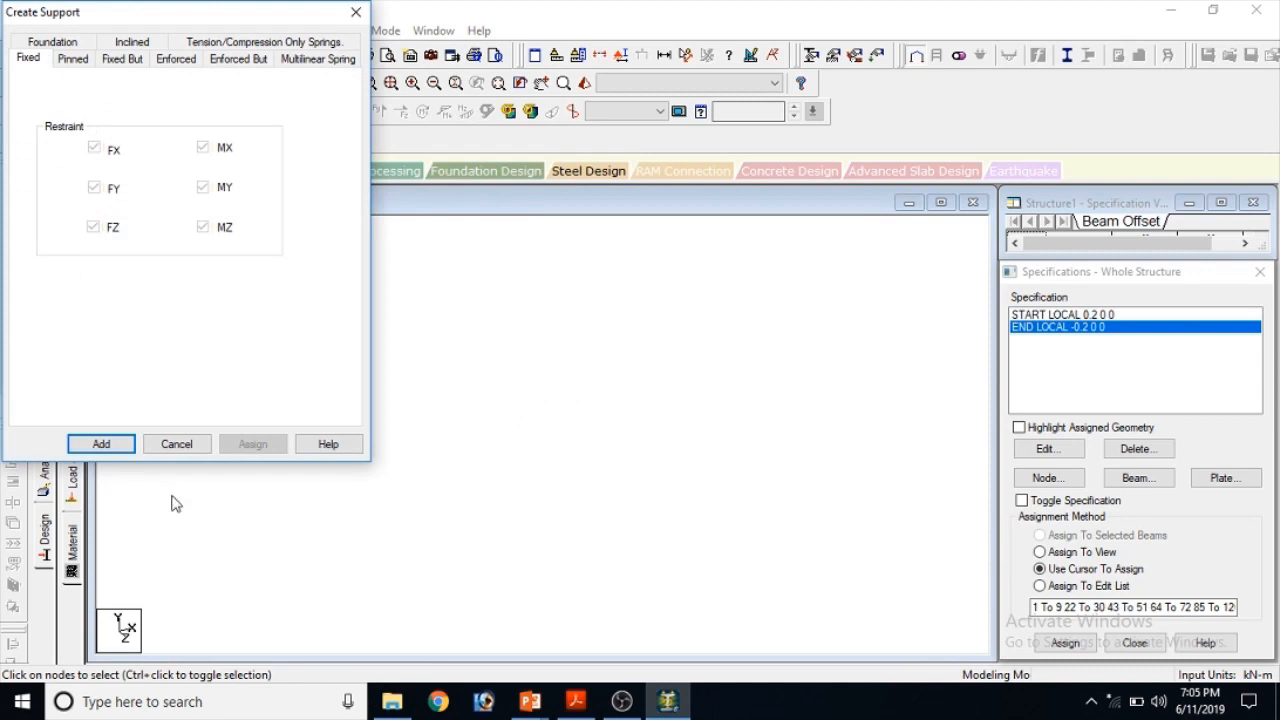
{"action": "left_click", "coordinate": [86, 443]}
Assign the fixed support, Support 2, to all column base nodes and return to the isometric view
{"action": "left_click", "coordinate": [84, 104]}
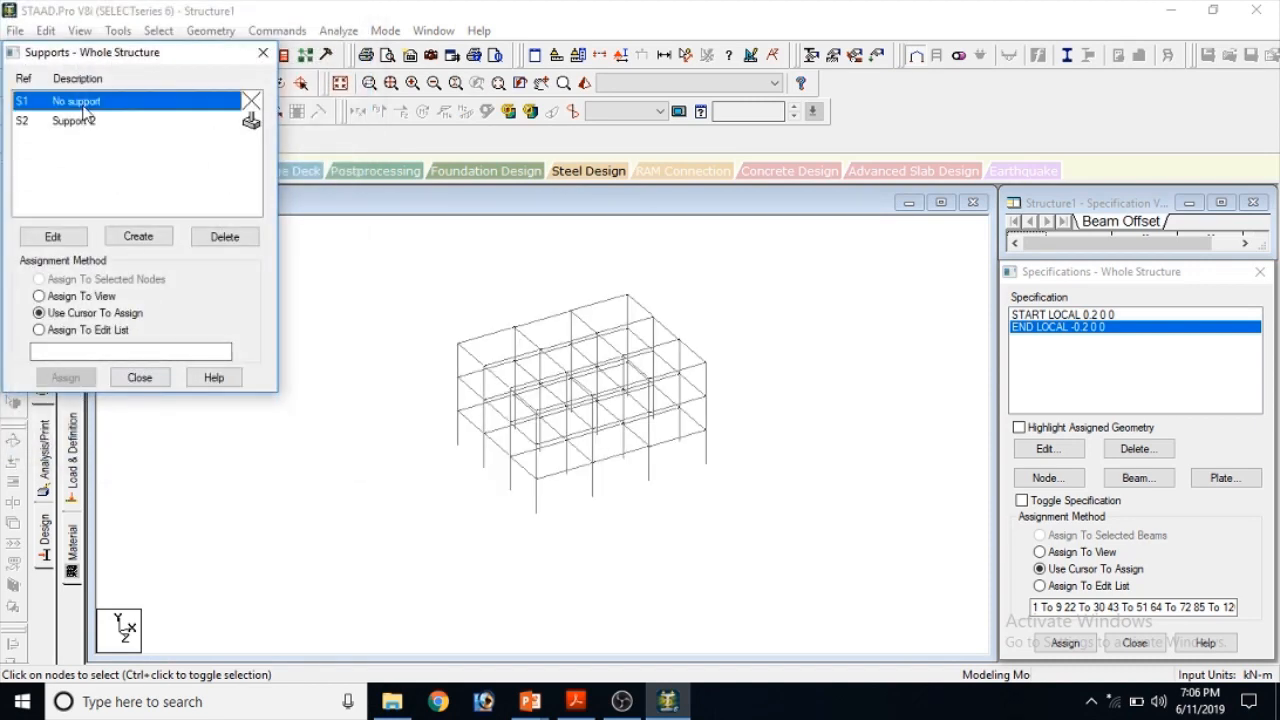
{"action": "left_click", "coordinate": [76, 120]}
{"action": "left_click_drag", "start_coordinate": [130, 52], "coordinate": [875, 133]}
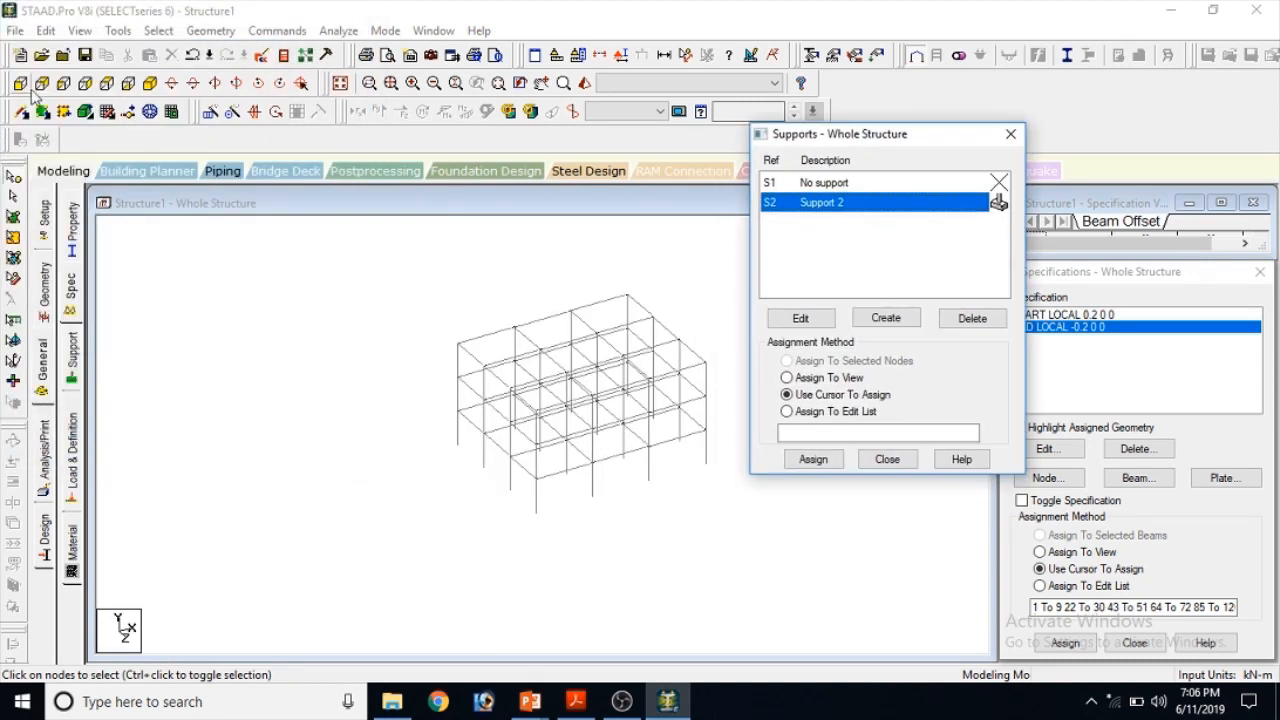
{"action": "left_click", "coordinate": [38, 86]}
{"action": "left_click_drag", "start_coordinate": [365, 492], "coordinate": [806, 575]}
{"action": "left_click", "coordinate": [813, 459]}
{"action": "left_click", "coordinate": [933, 346]}
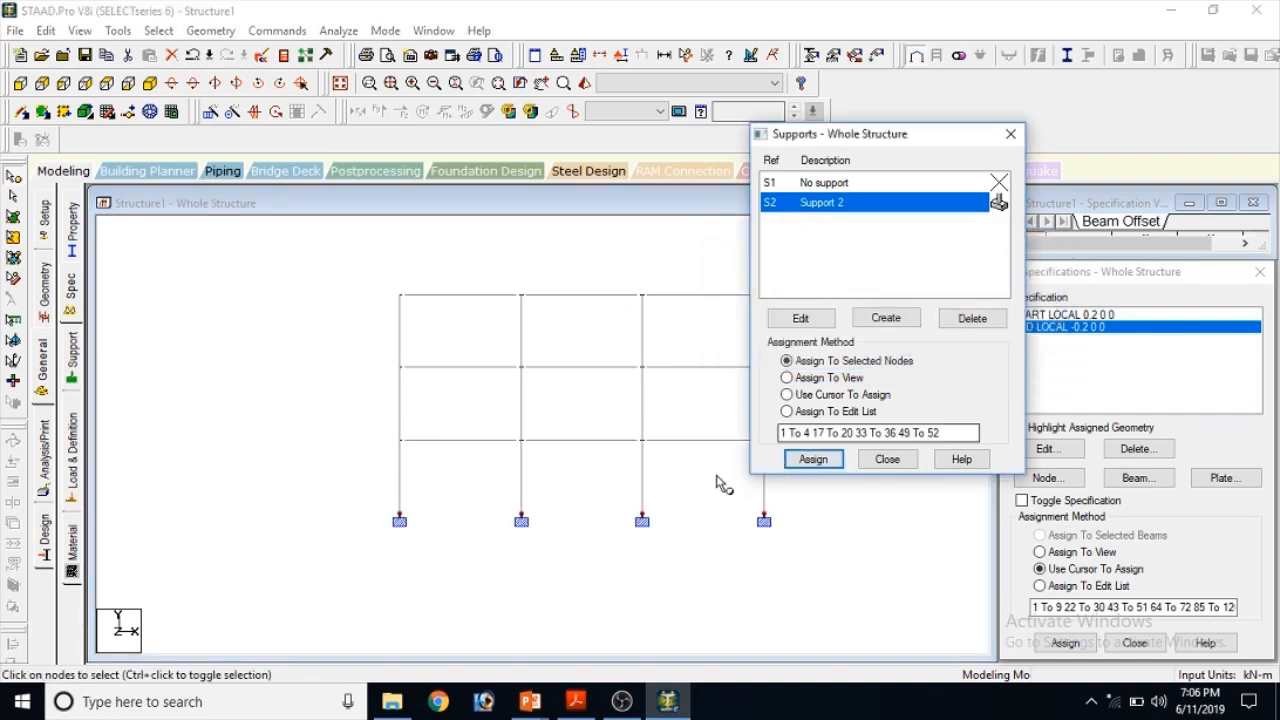
{"action": "left_click", "coordinate": [887, 459]}
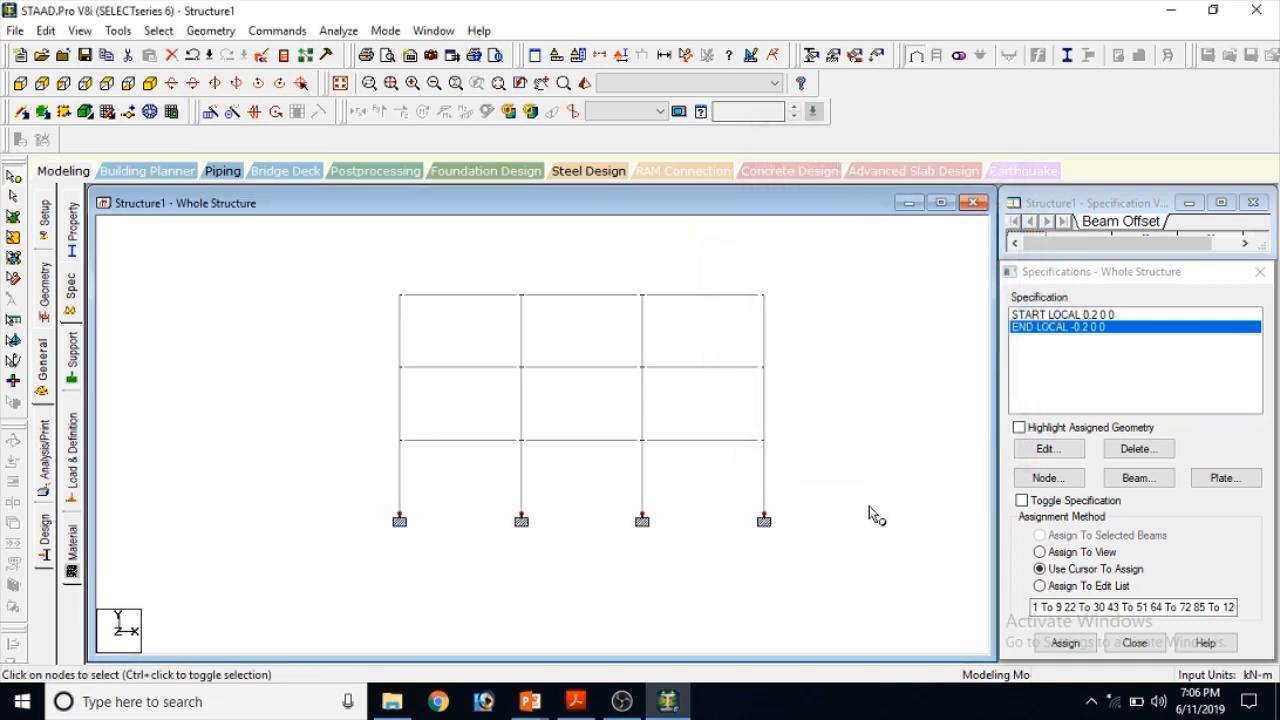
{"action": "left_click", "coordinate": [151, 84]}
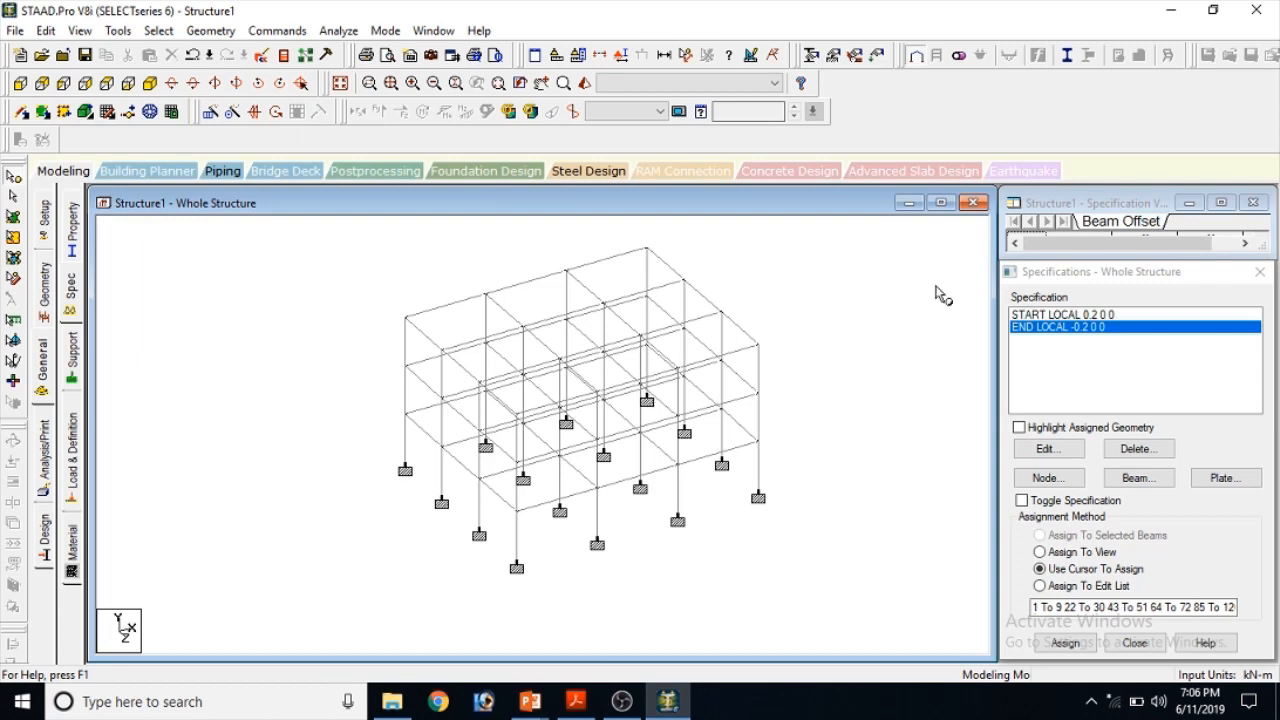
Create a new seismic load definition and set its code type to Indian: IS 1893 - 2002/2005
{"action": "left_click", "coordinate": [273, 31]}
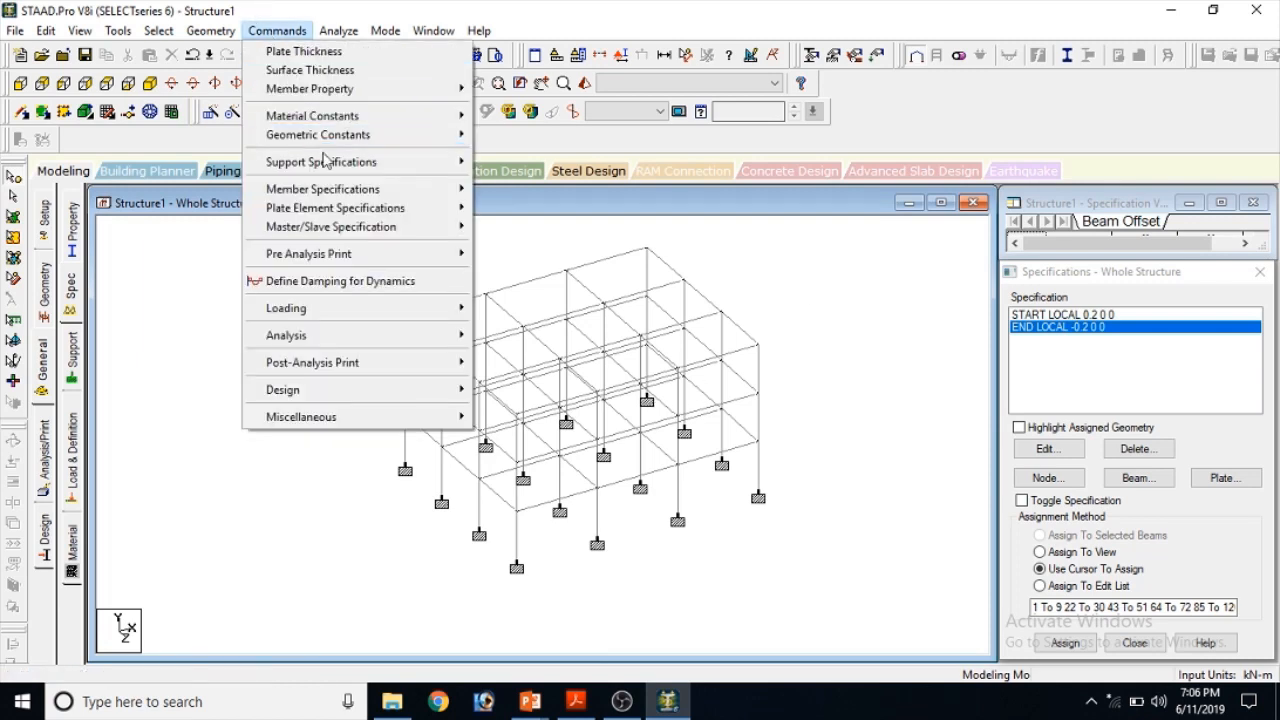
{"action": "mouse_move", "coordinate": [328, 163]}
{"action": "mouse_move", "coordinate": [325, 310]}
{"action": "mouse_move", "coordinate": [510, 313]}
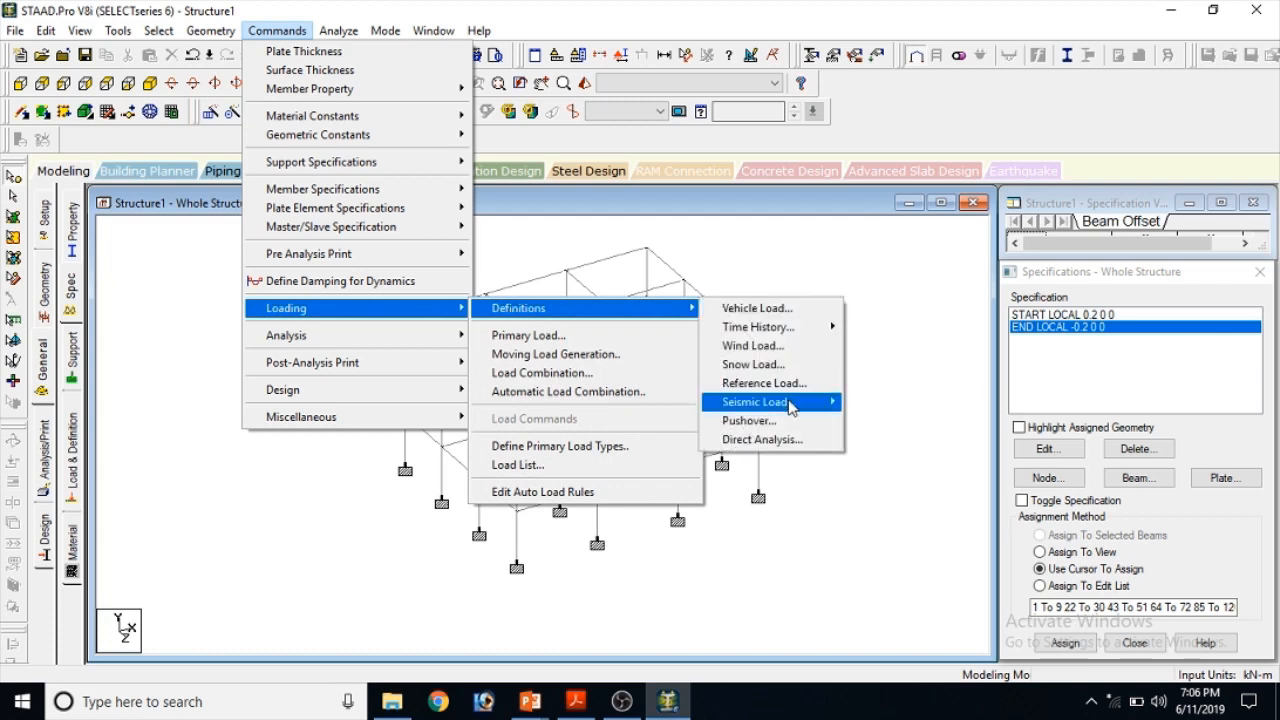
{"action": "mouse_move", "coordinate": [790, 405]}
{"action": "left_click", "coordinate": [893, 124]}
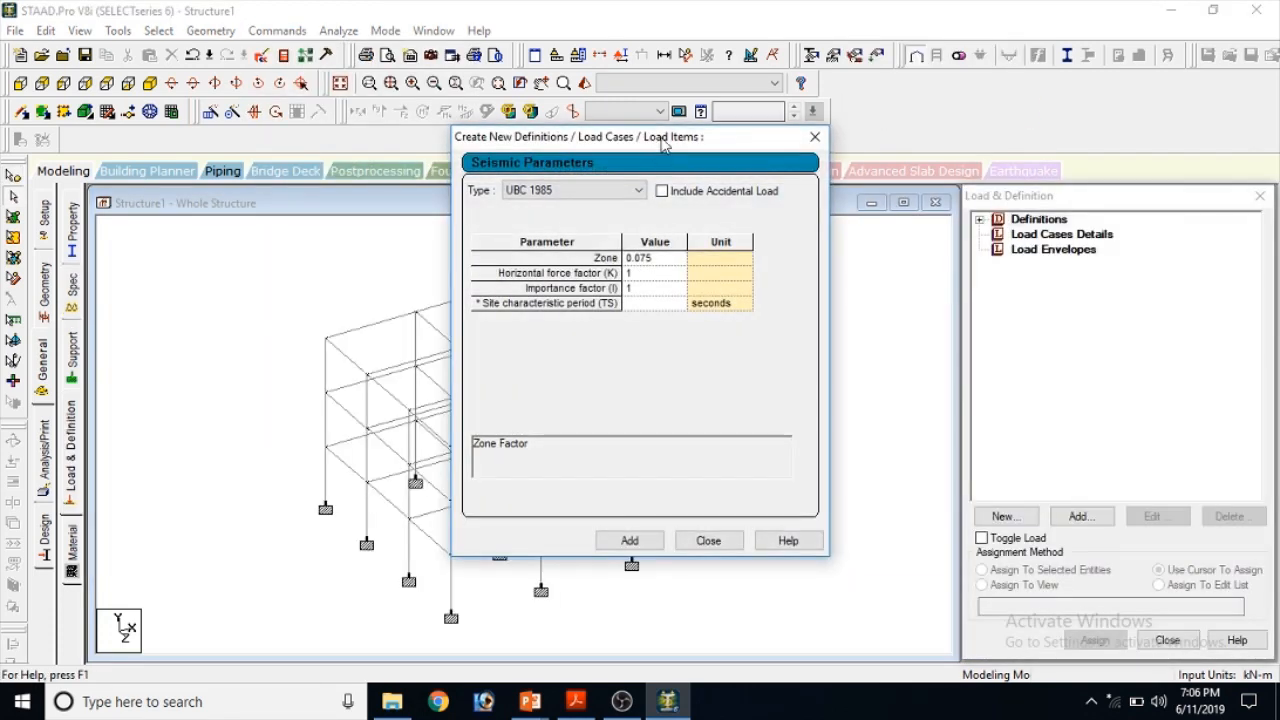
{"action": "left_click_drag", "start_coordinate": [664, 145], "coordinate": [793, 45]}
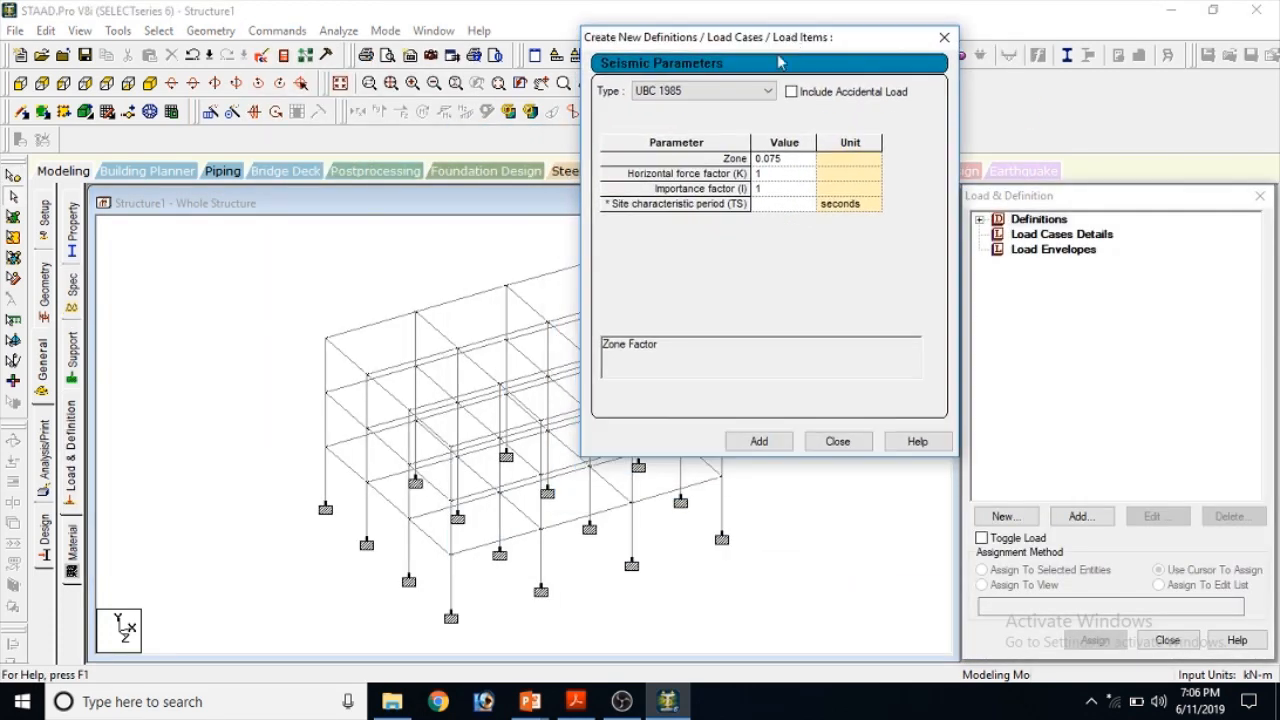
{"action": "left_click", "coordinate": [720, 91]}
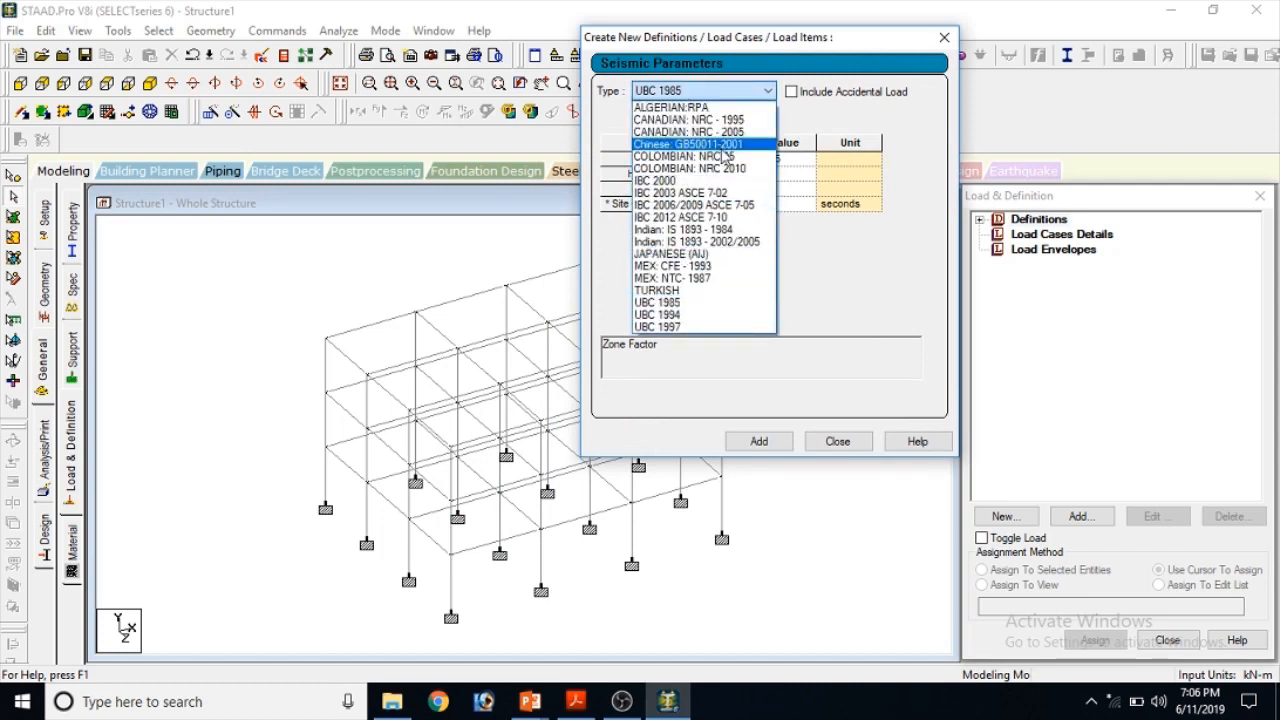
{"action": "left_click", "coordinate": [733, 242]}
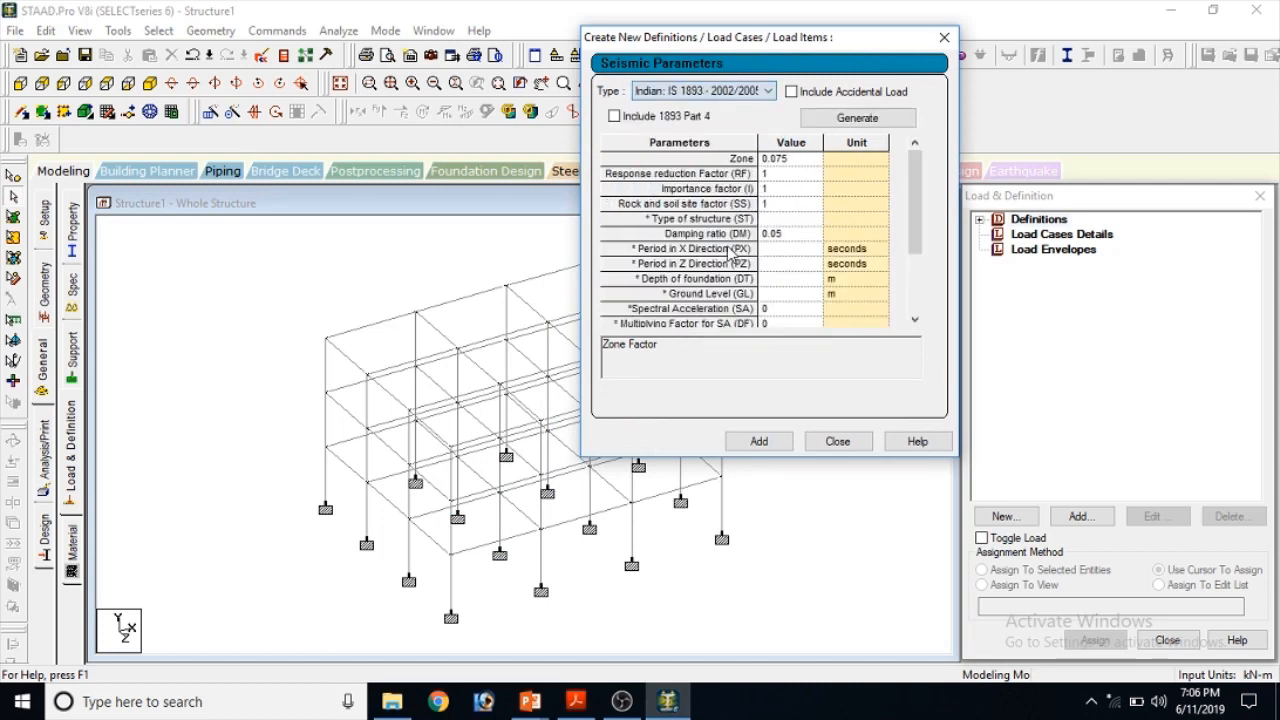
Open the IS:1893 seismic parameter generator and define the zone factor by Zone with zone V
{"action": "left_click", "coordinate": [826, 120]}
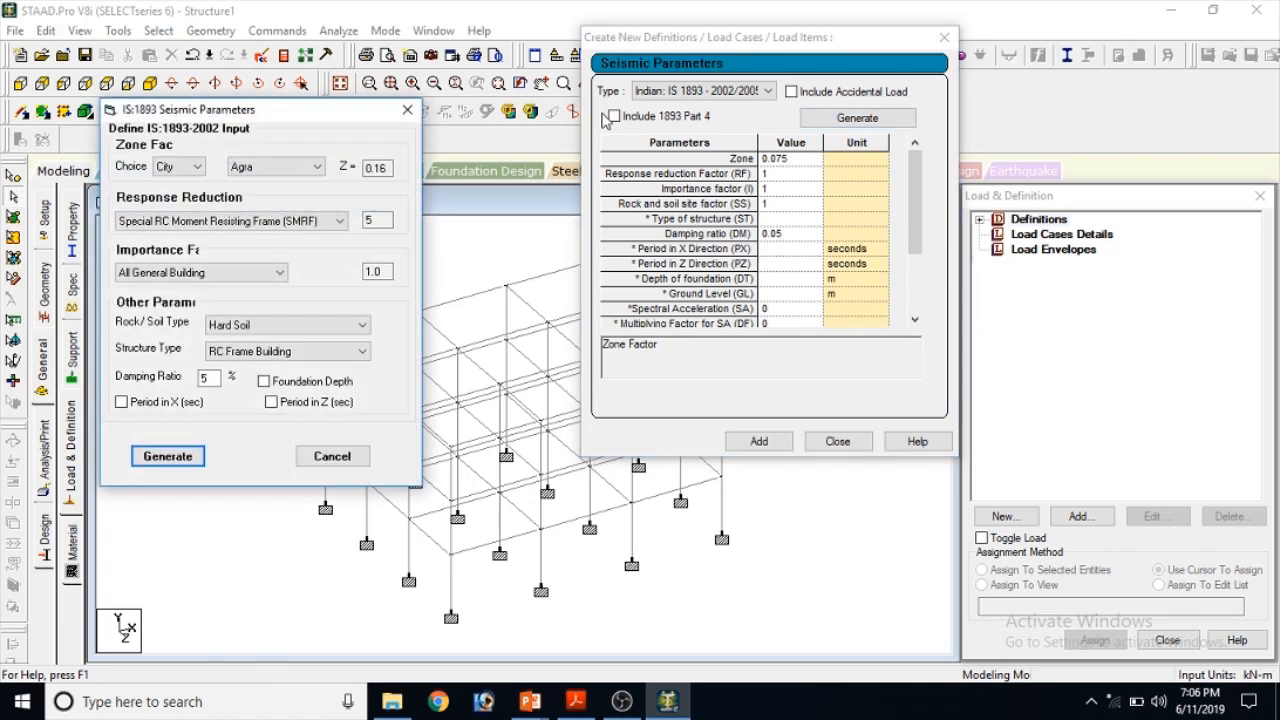
{"action": "left_click_drag", "start_coordinate": [345, 115], "coordinate": [916, 46]}
{"action": "left_click", "coordinate": [745, 97]}
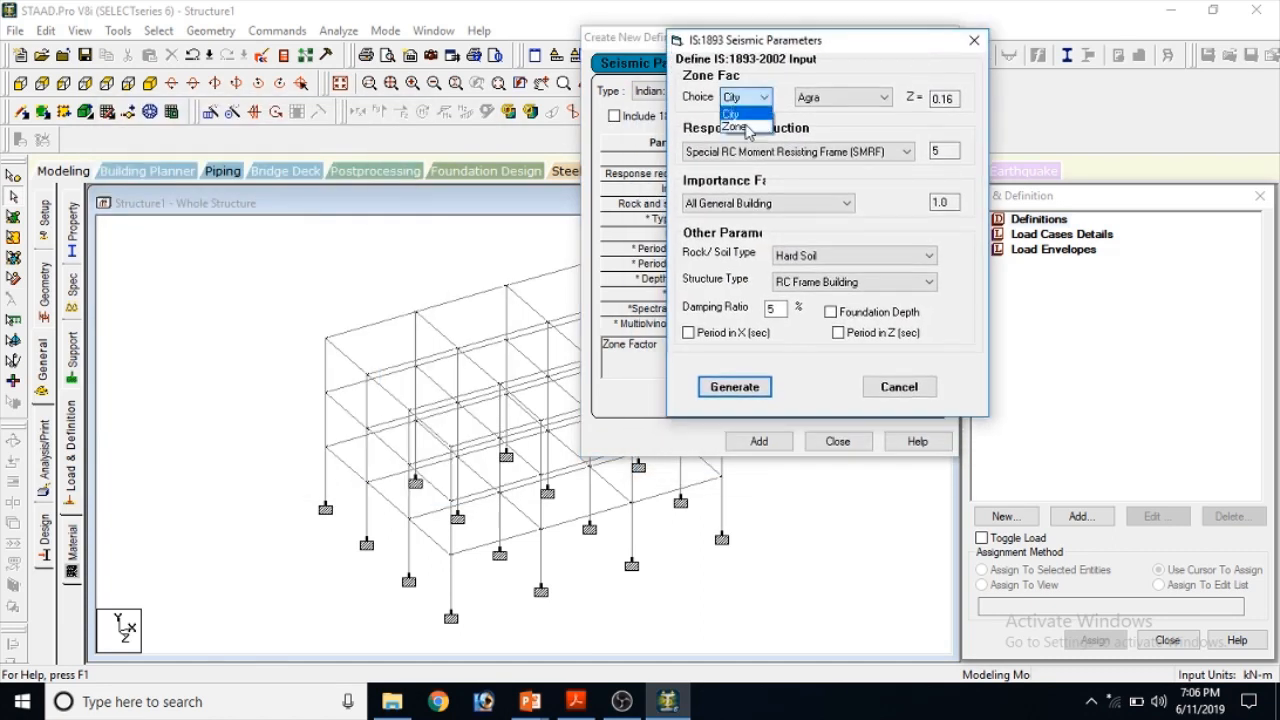
{"action": "left_click", "coordinate": [734, 111]}
{"action": "left_click", "coordinate": [833, 100]}
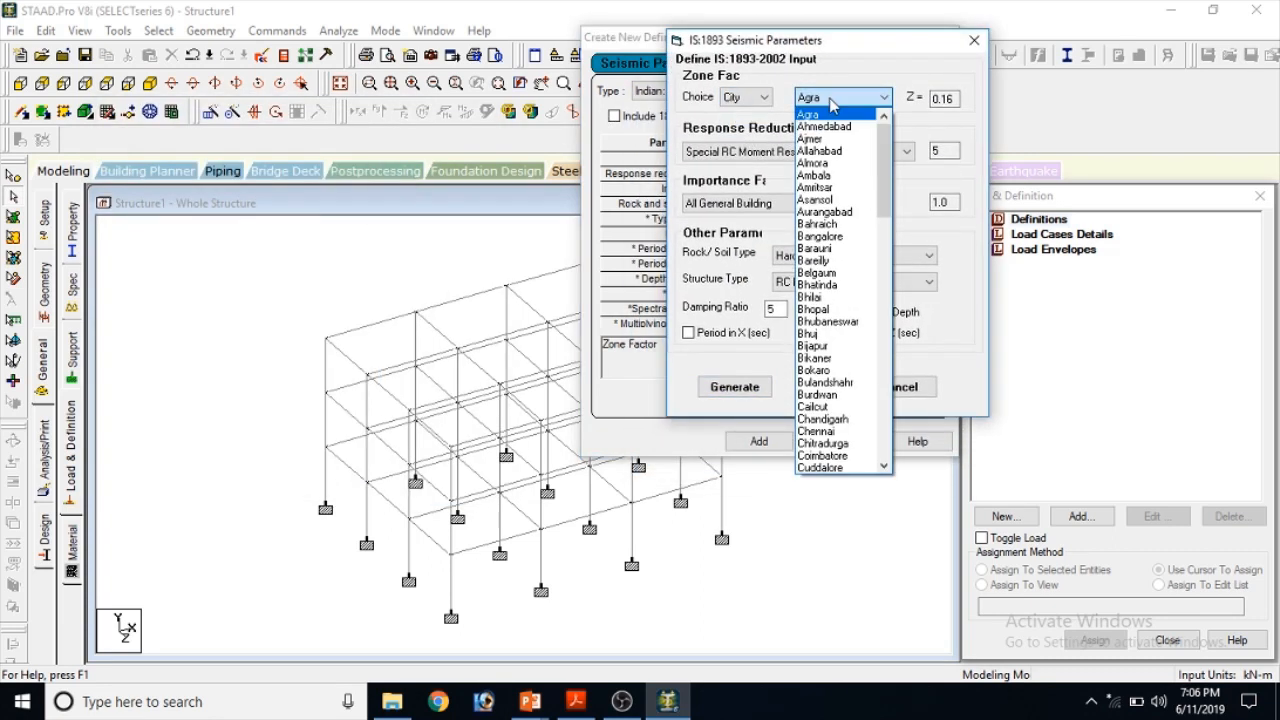
{"action": "left_click", "coordinate": [765, 99]}
{"action": "left_click", "coordinate": [765, 99]}
{"action": "left_click", "coordinate": [758, 124]}
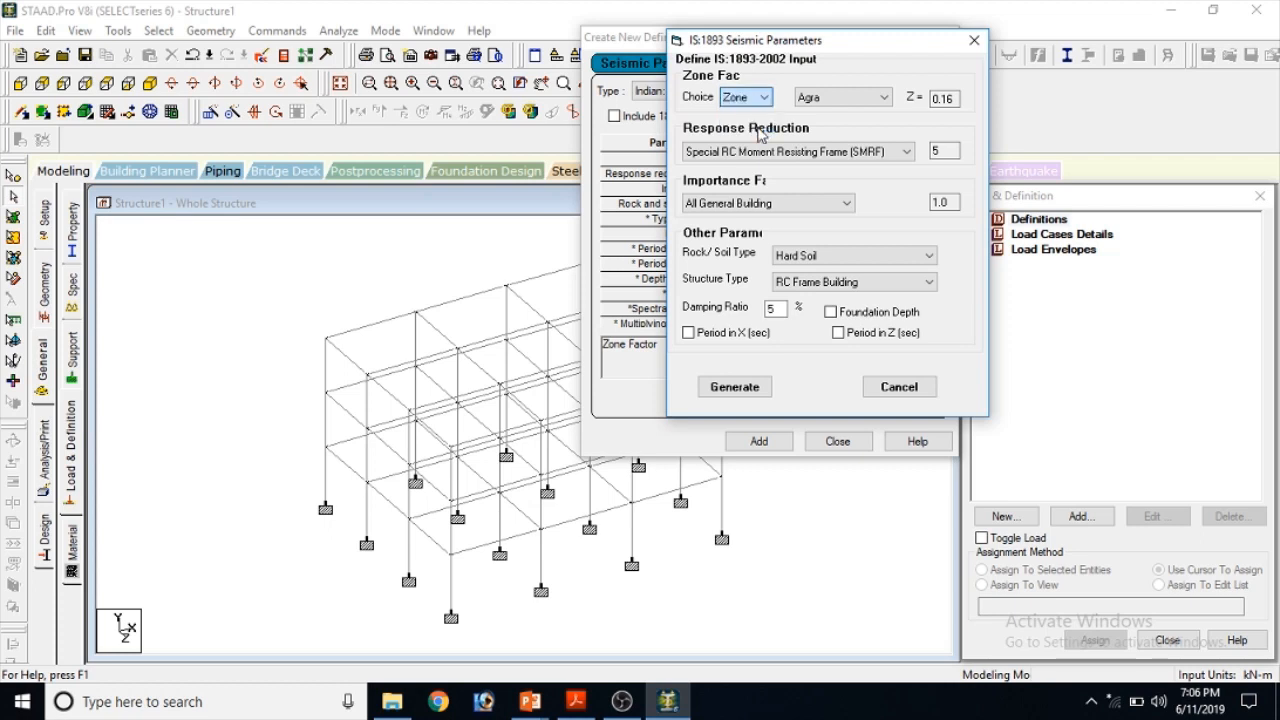
{"action": "left_click", "coordinate": [837, 97]}
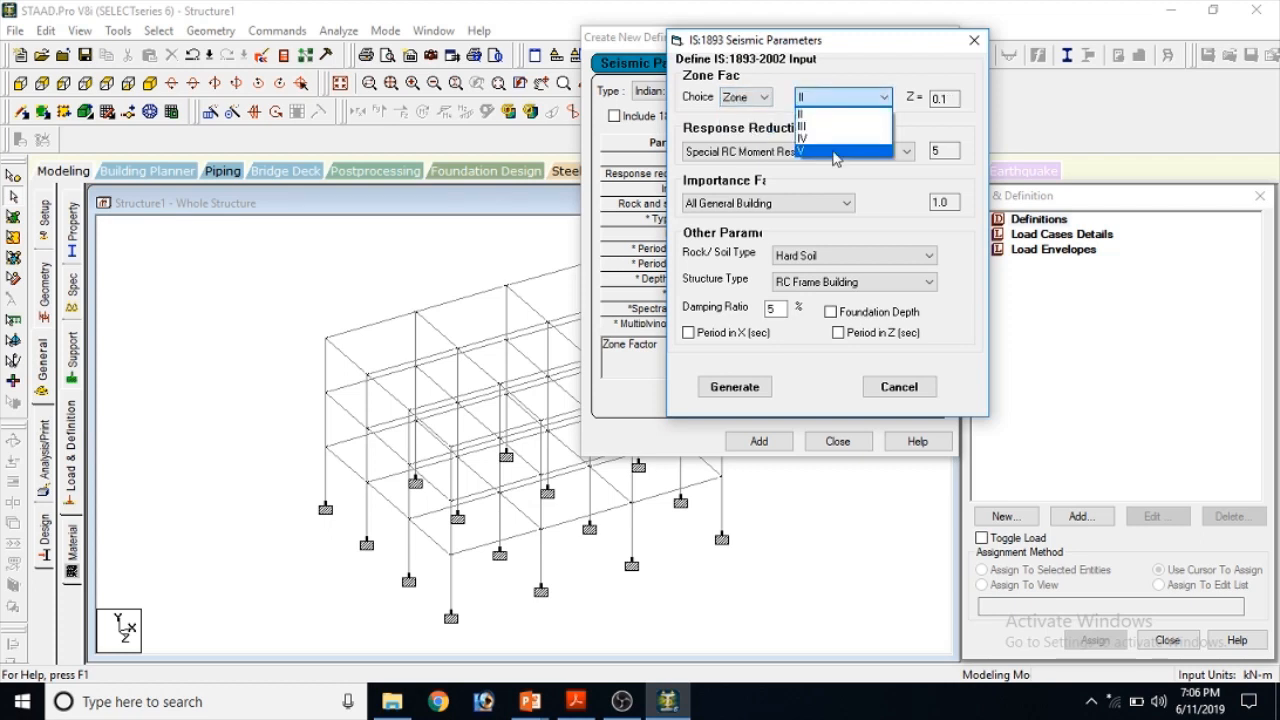
{"action": "left_click", "coordinate": [836, 151]}
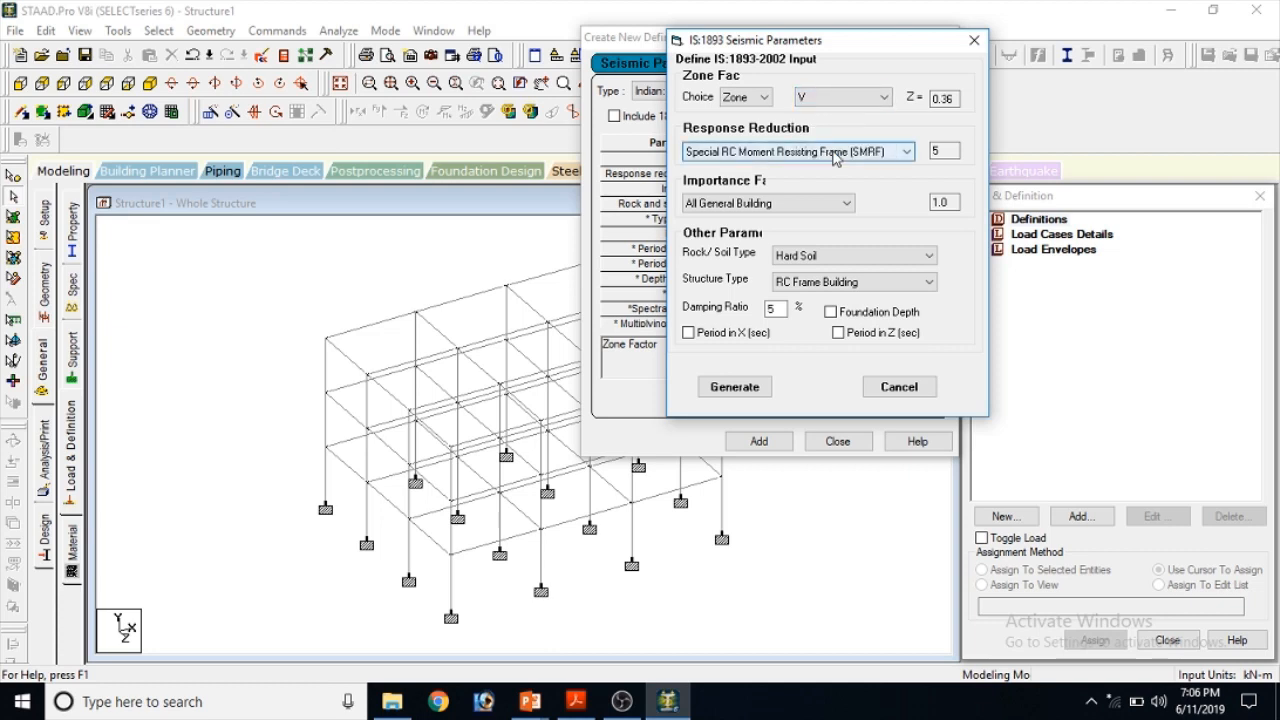
Set the importance factor category to All General Building and the rock/soil type to Medium Soil
{"action": "left_click", "coordinate": [834, 206]}
{"action": "left_click", "coordinate": [831, 231]}
{"action": "left_click", "coordinate": [826, 256]}
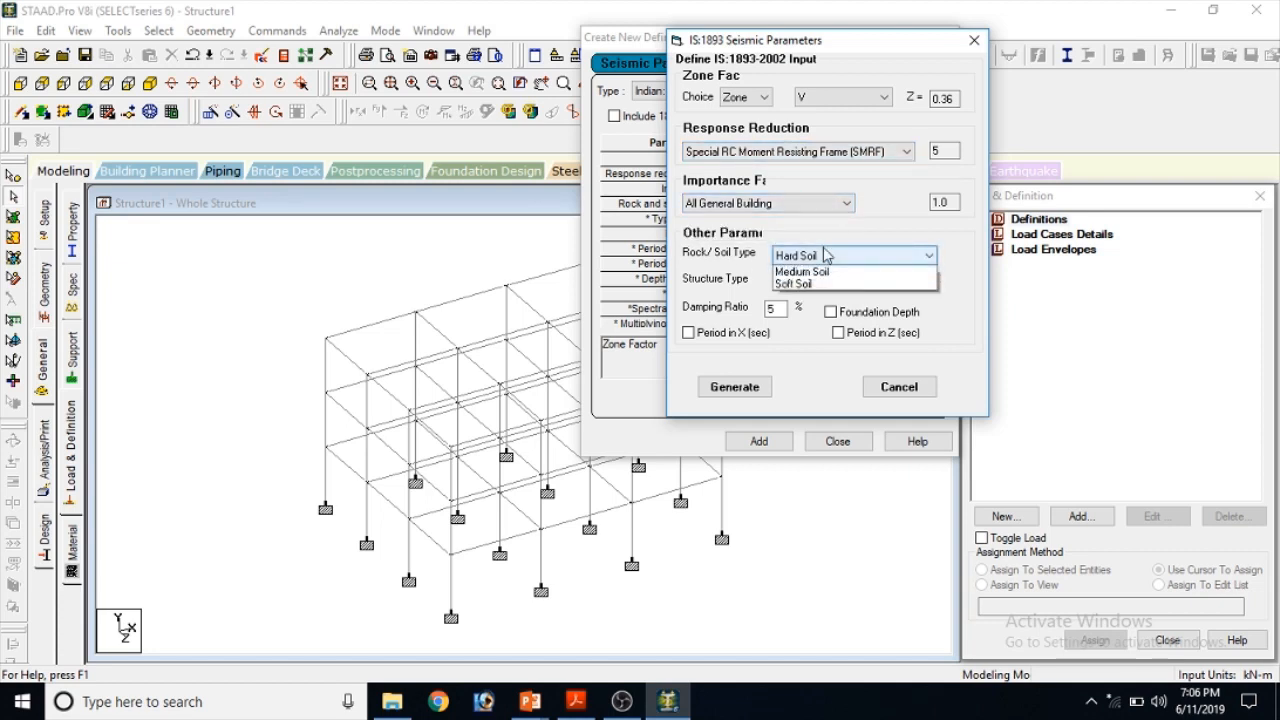
{"action": "left_click", "coordinate": [822, 281]}
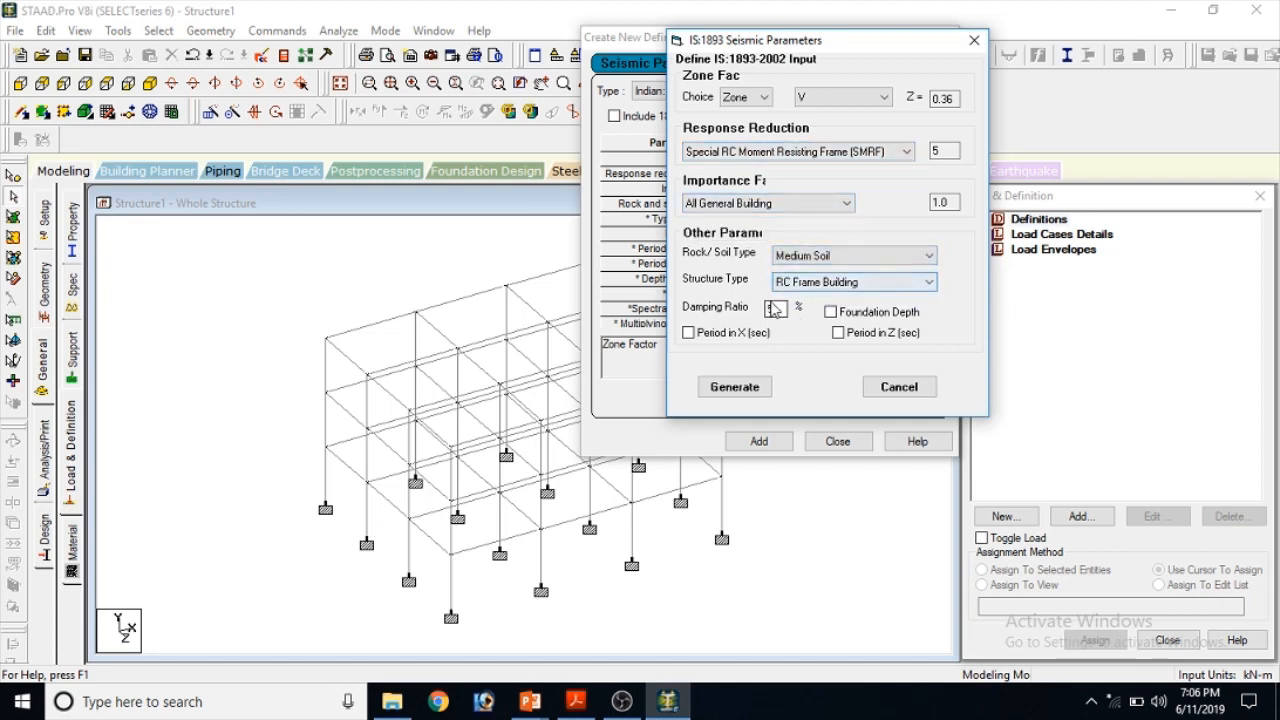
Switch to IS1893.pdf in Acrobat Reader, look up the damping clause 7.8.2.1, and return to STAAD.Pro
{"action": "left_click", "coordinate": [575, 701]}
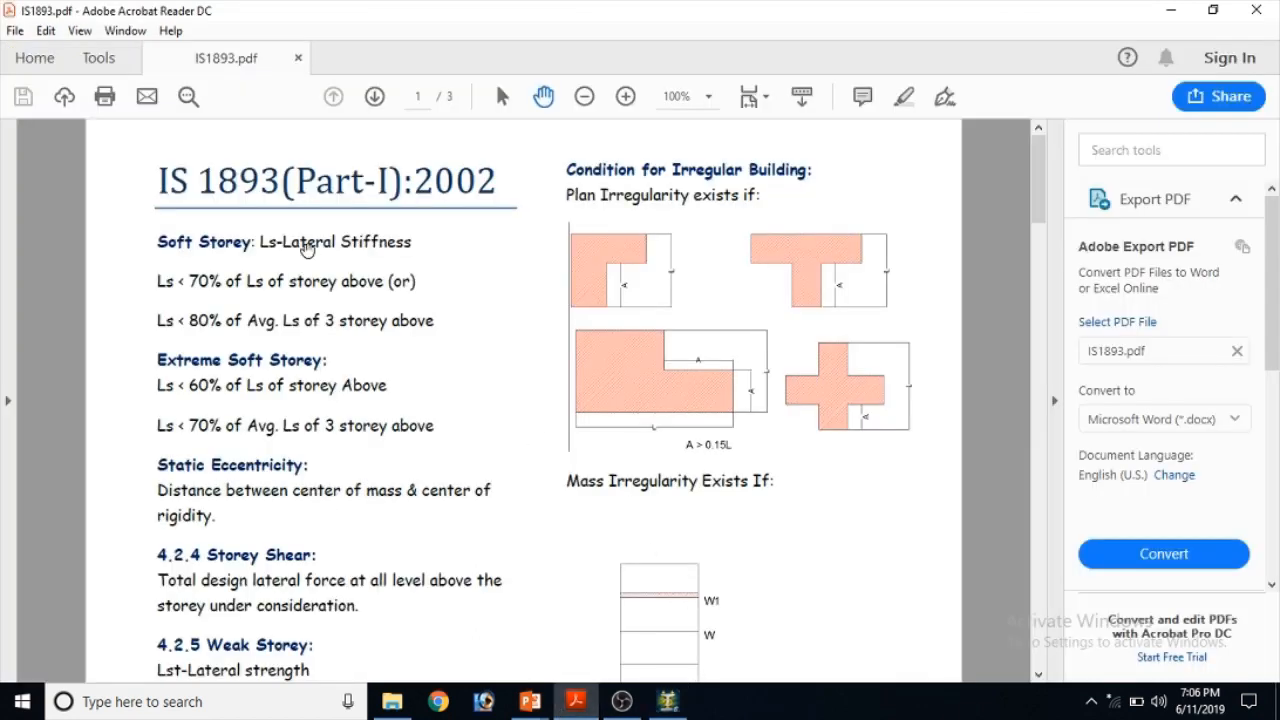
{"action": "scroll", "coordinate": [371, 263], "scroll_direction": "down", "scroll_amount": 15}
{"action": "scroll", "coordinate": [377, 278], "scroll_direction": "down", "scroll_amount": 20}
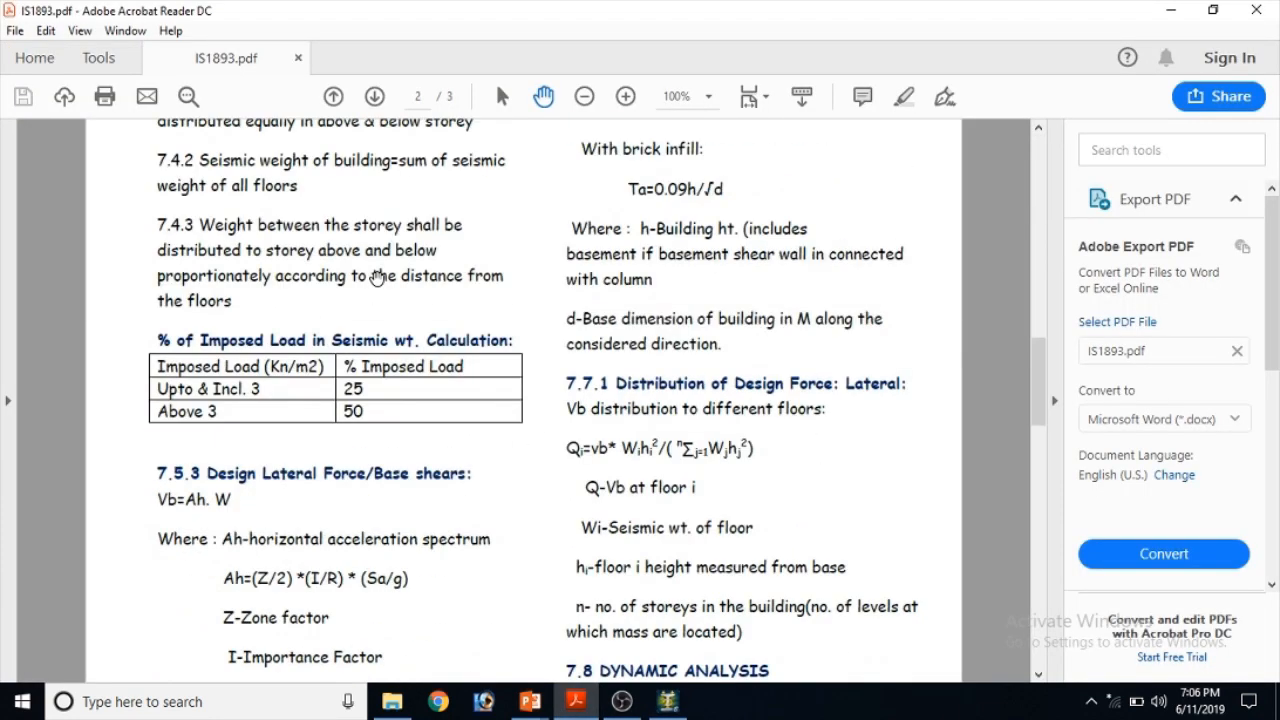
{"action": "scroll", "coordinate": [381, 277], "scroll_direction": "down", "scroll_amount": 10}
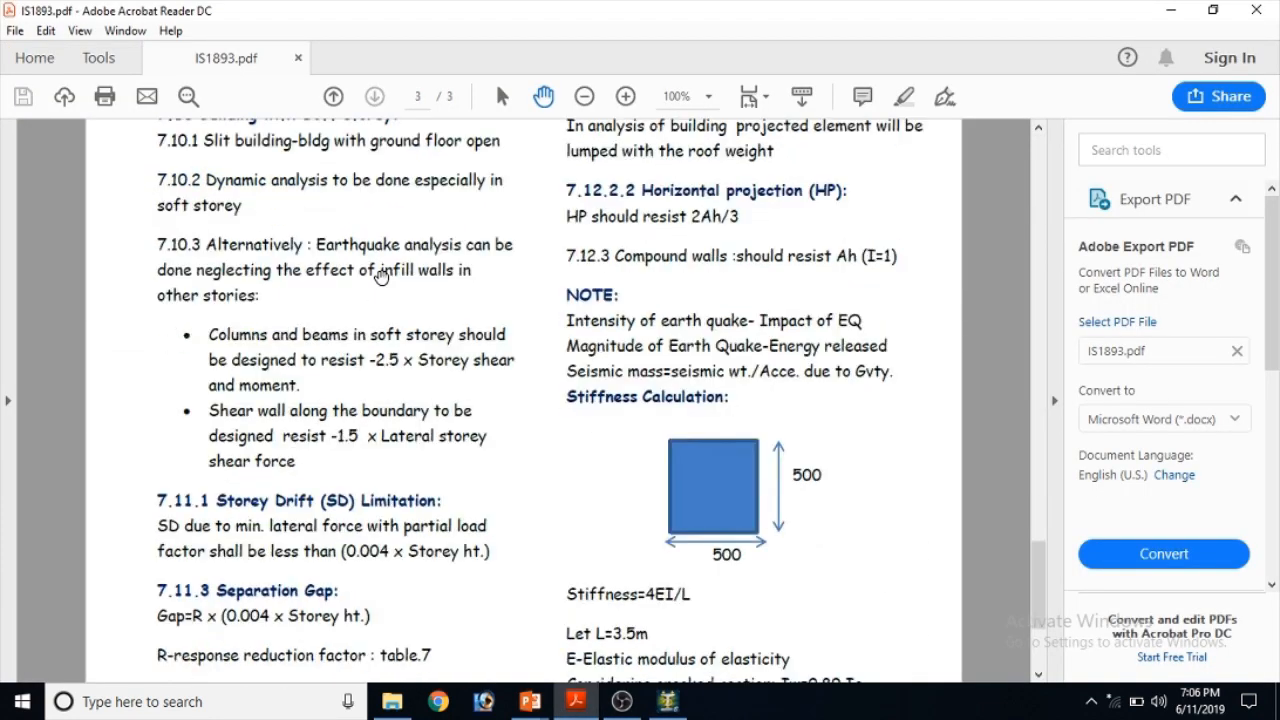
{"action": "scroll", "coordinate": [383, 270], "scroll_direction": "up", "scroll_amount": 10}
{"action": "scroll", "coordinate": [381, 270], "scroll_direction": "up", "scroll_amount": 5}
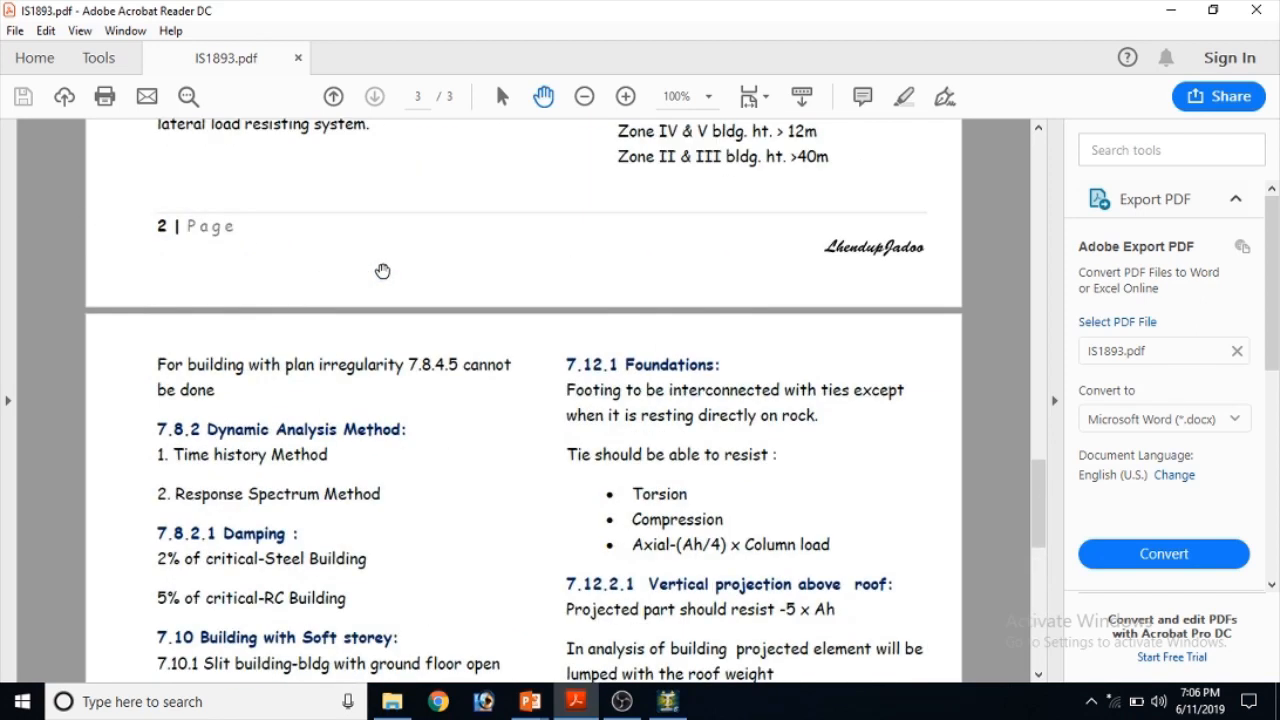
{"action": "scroll", "coordinate": [266, 440], "scroll_direction": "down", "scroll_amount": 1}
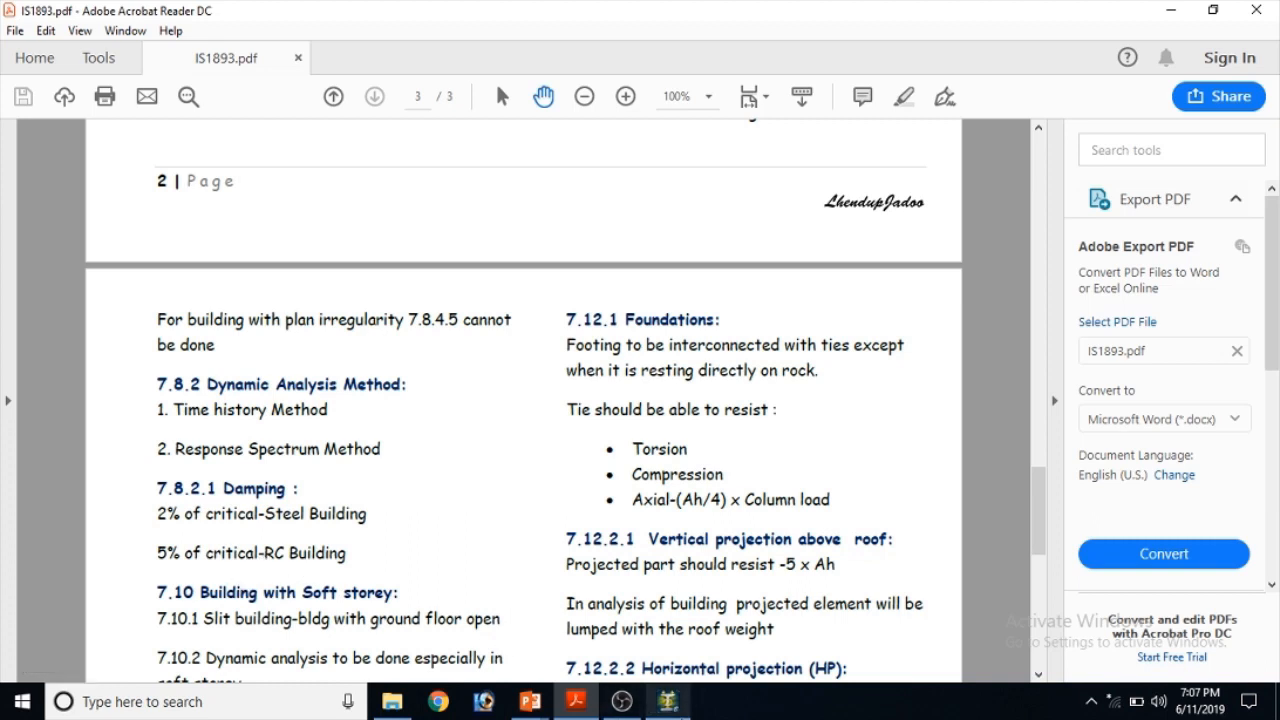
{"action": "left_click", "coordinate": [665, 702]}
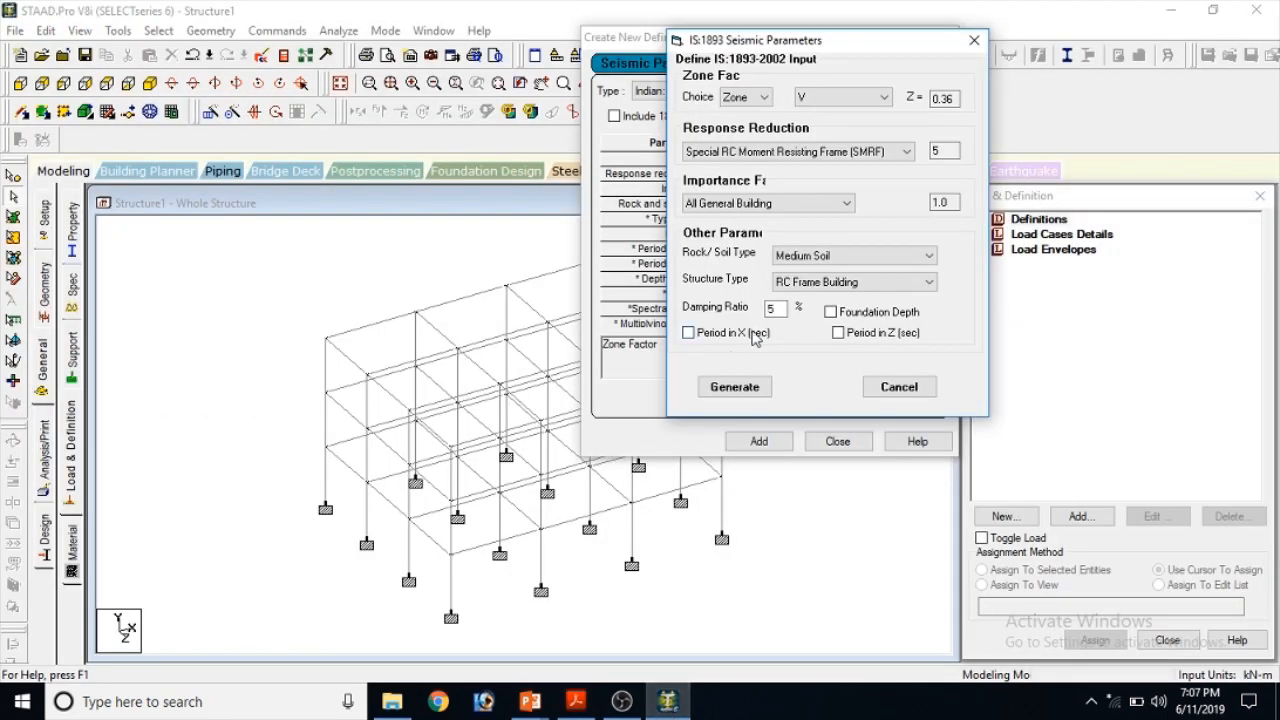
Include the foundation depth in the seismic parameters and set it to 1.5
{"action": "left_click", "coordinate": [831, 312]}
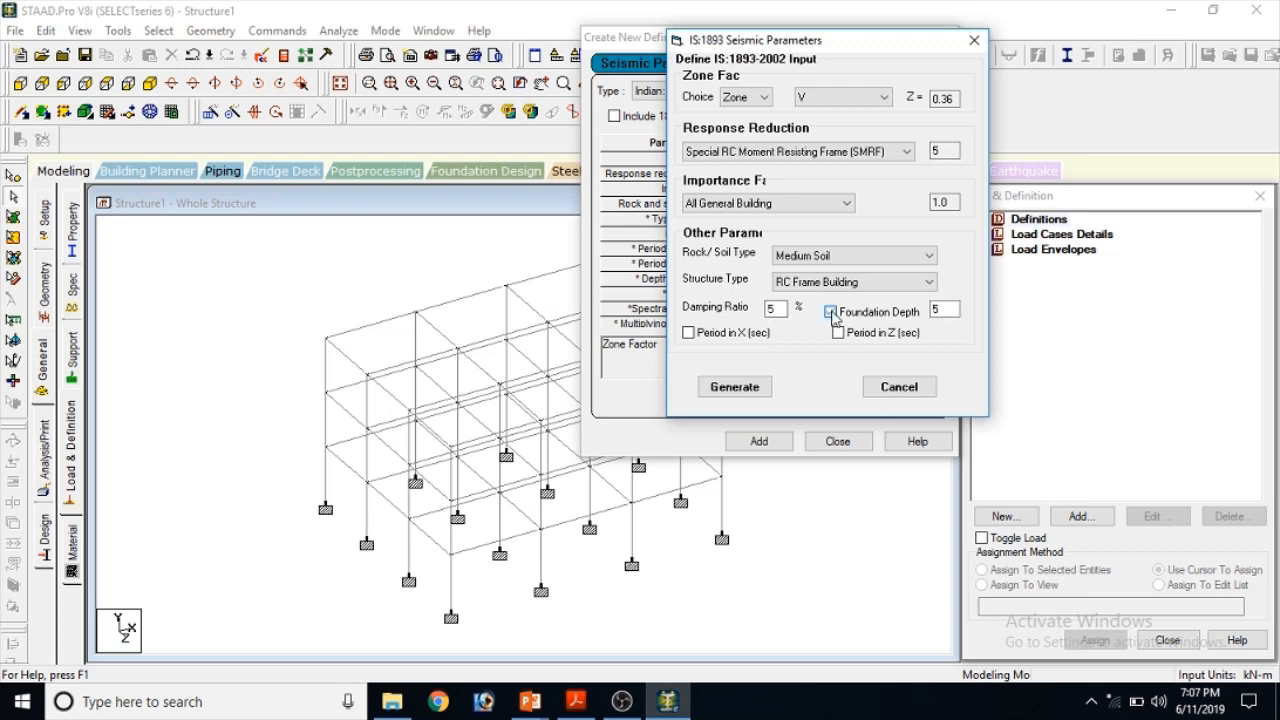
{"action": "double_click", "coordinate": [937, 312]}
Switch to the 1893 PowerPoint presentation, examine the natural period formulas and calculation in the slide show, and return to STAAD.Pro
{"action": "left_click", "coordinate": [575, 703]}
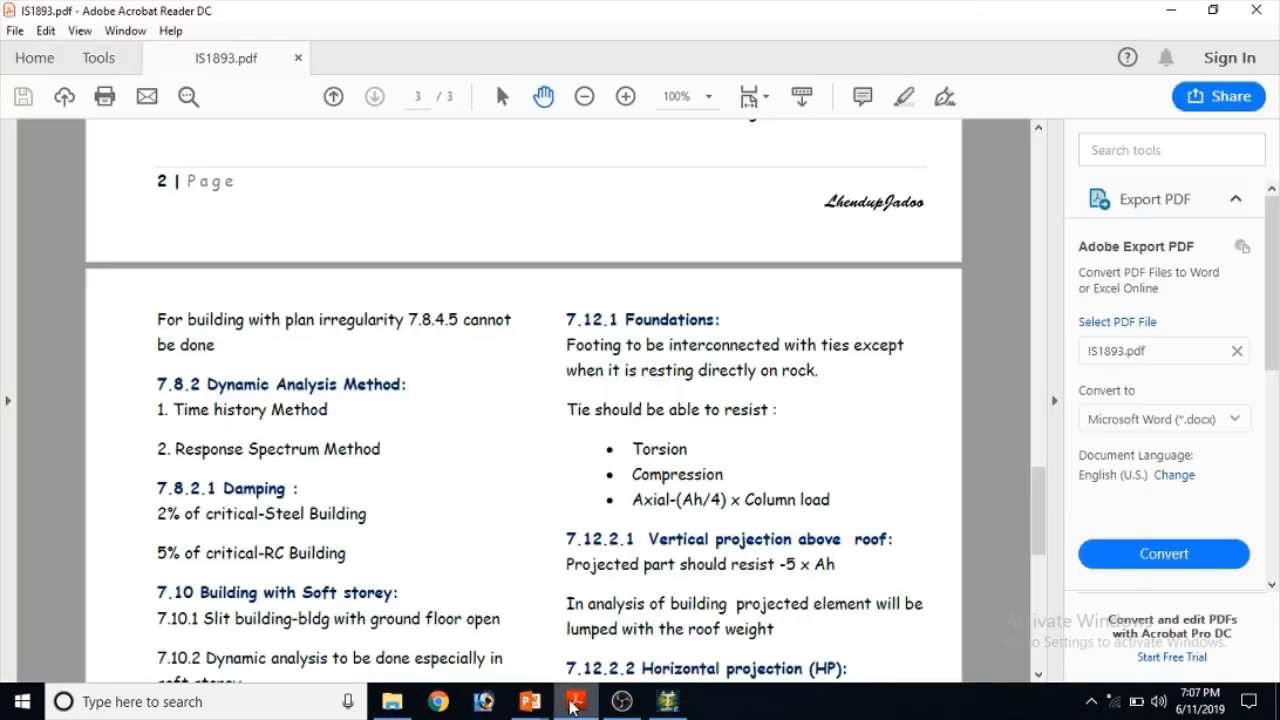
{"action": "mouse_move", "coordinate": [531, 703]}
{"action": "left_click", "coordinate": [323, 617]}
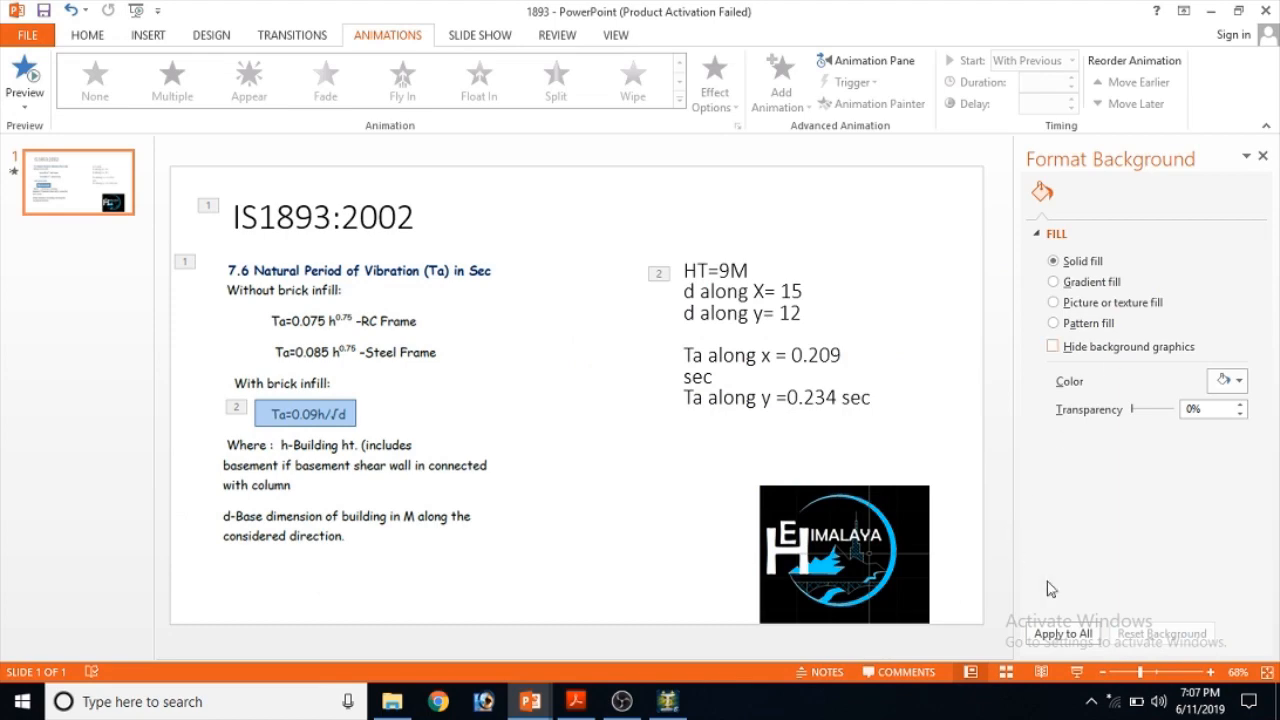
{"action": "left_click", "coordinate": [1077, 672]}
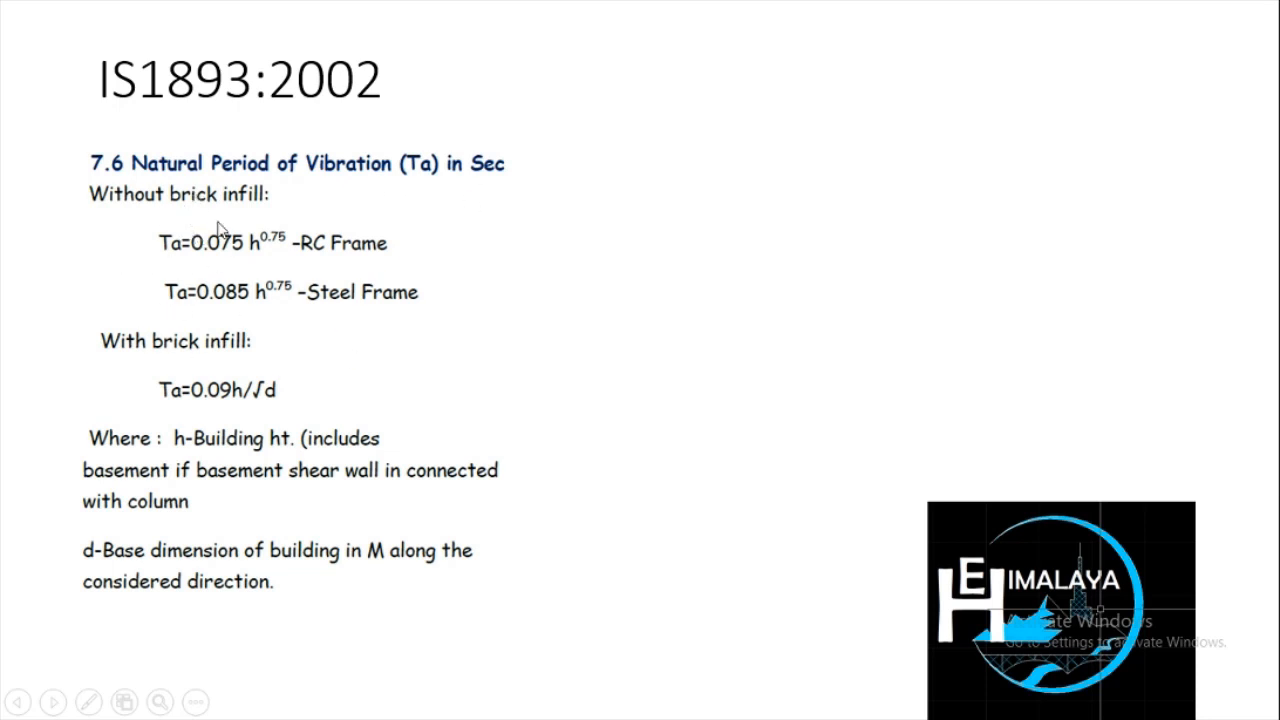
{"action": "left_click", "coordinate": [285, 399]}
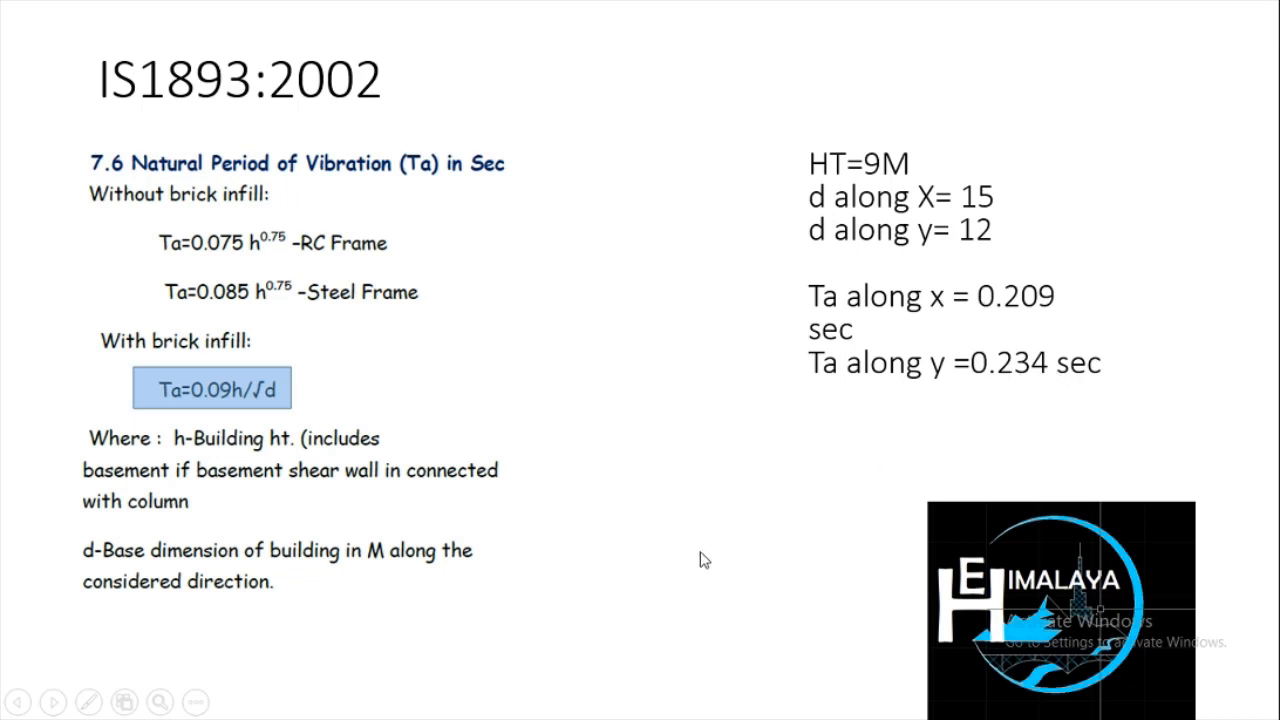
{"action": "key", "text": "Escape"}
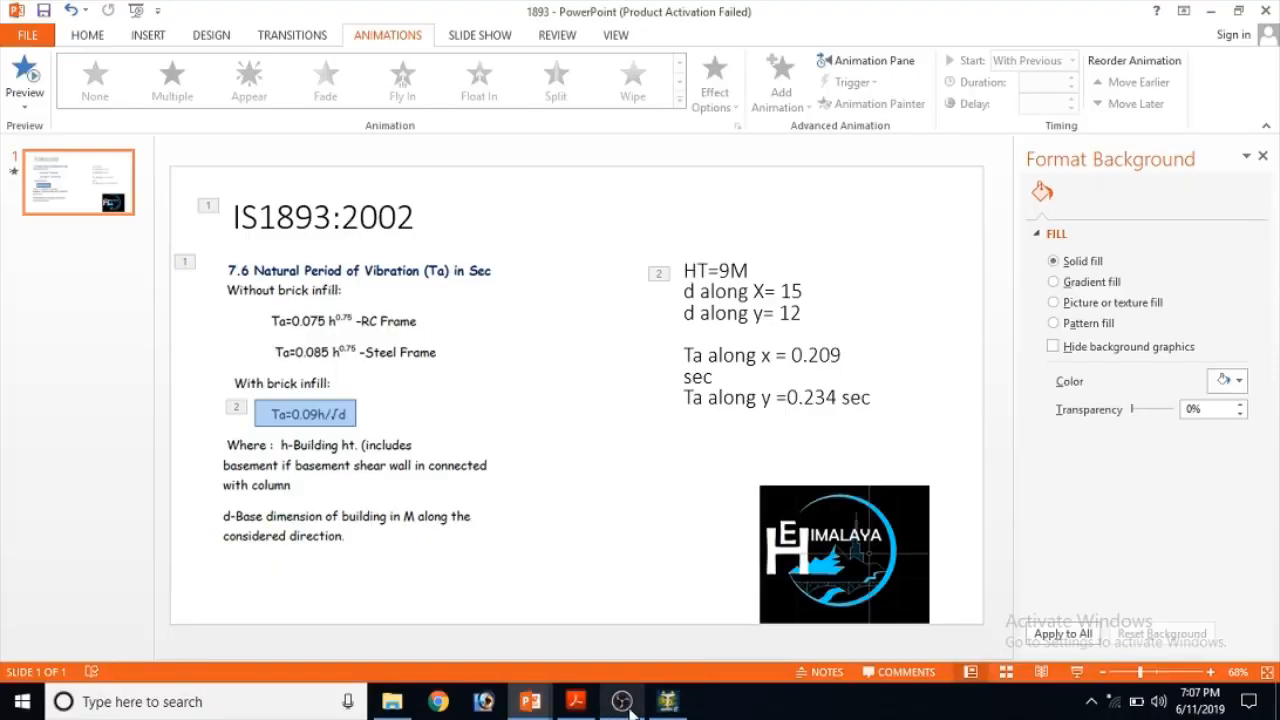
{"action": "left_click", "coordinate": [672, 704]}
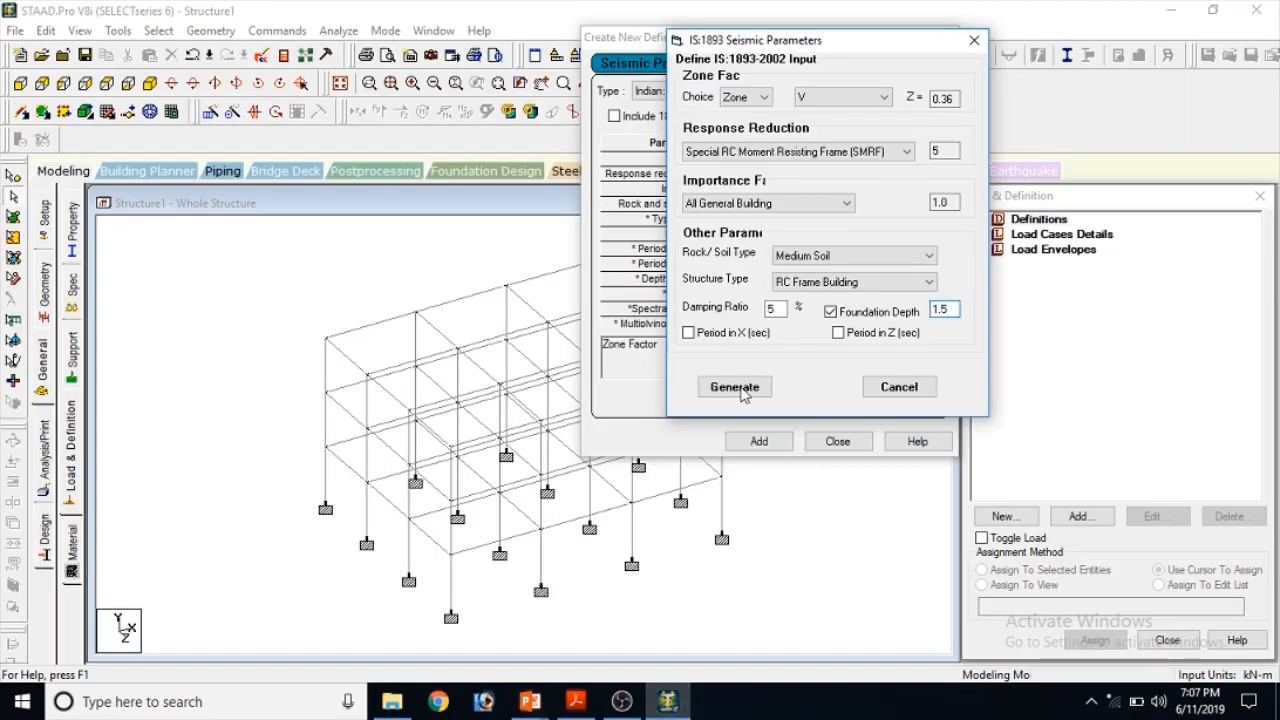
Set the period in X to 0.209 sec and the period in Z to 0.234 sec, and generate the seismic parameters
{"action": "left_click", "coordinate": [688, 332]}
{"action": "left_click_drag", "start_coordinate": [801, 331], "coordinate": [706, 346]}
{"action": "type", "text": "0.209"}
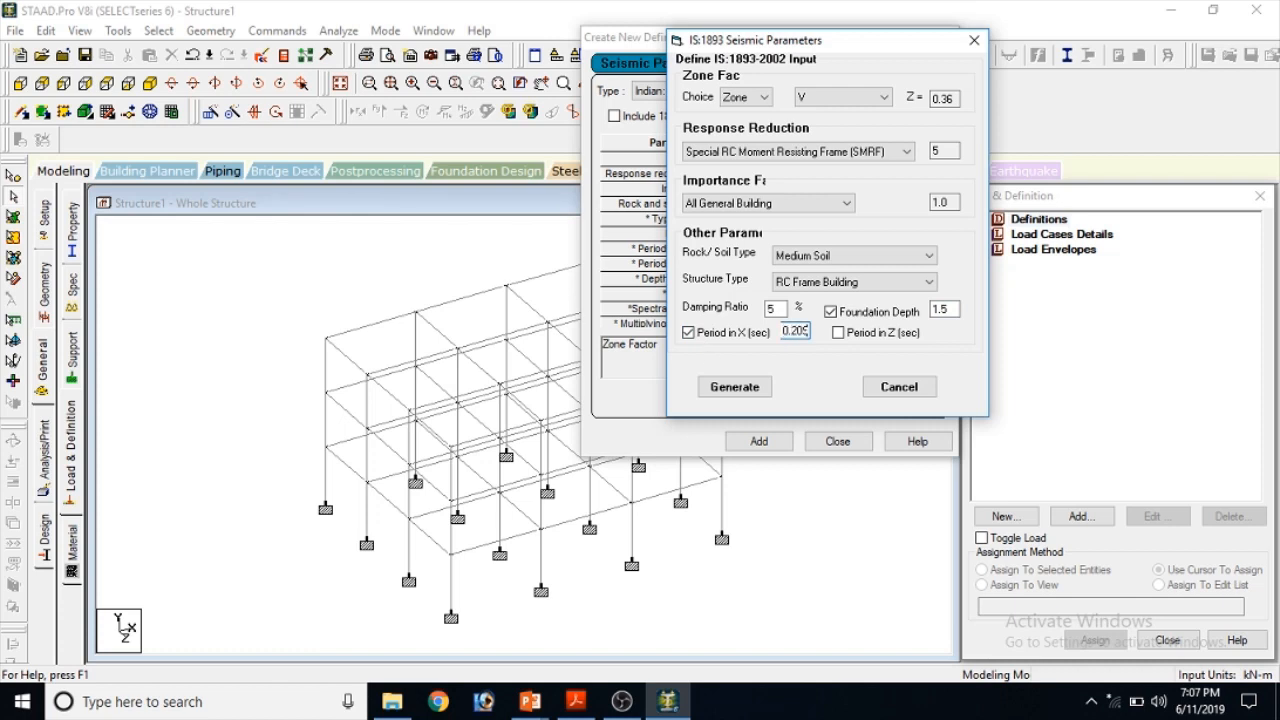
{"action": "left_click", "coordinate": [838, 333]}
{"action": "left_click_drag", "start_coordinate": [958, 333], "coordinate": [707, 321]}
{"action": "left_click", "coordinate": [735, 387]}
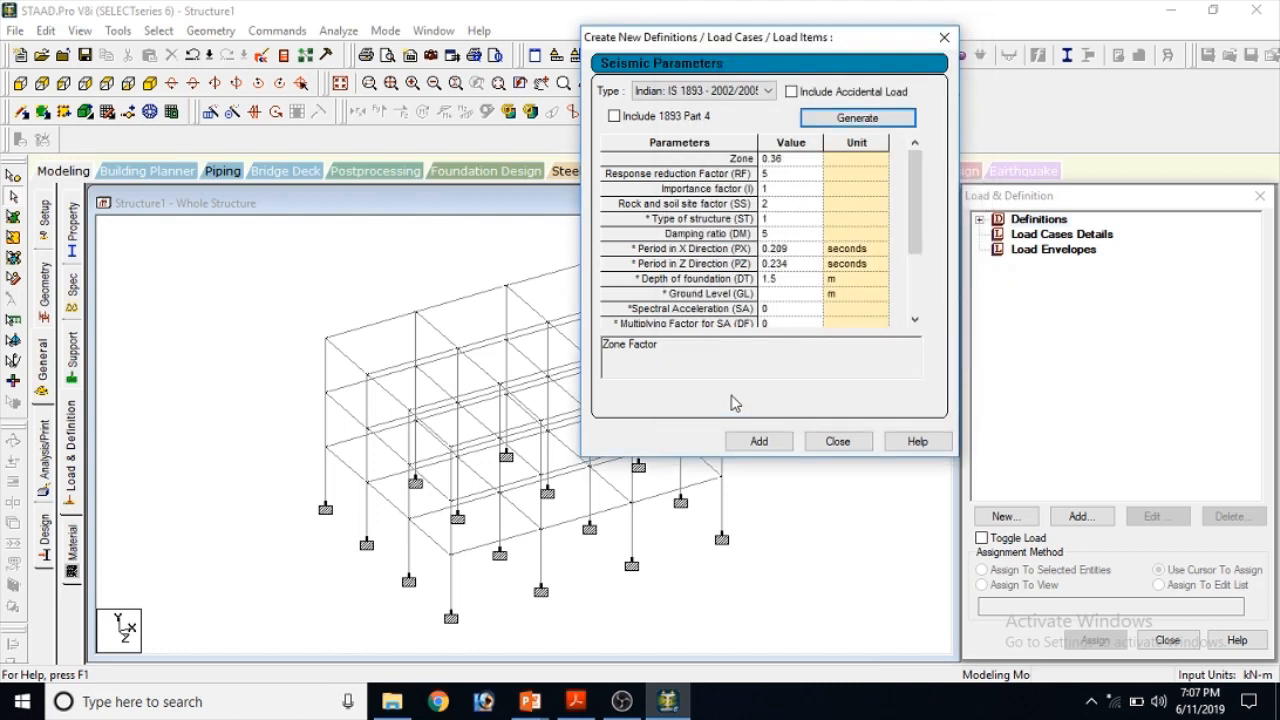
Set the damping ratio to 0.05, add the seismic definition to the model and close the definitions dialog
{"action": "left_click", "coordinate": [771, 233]}
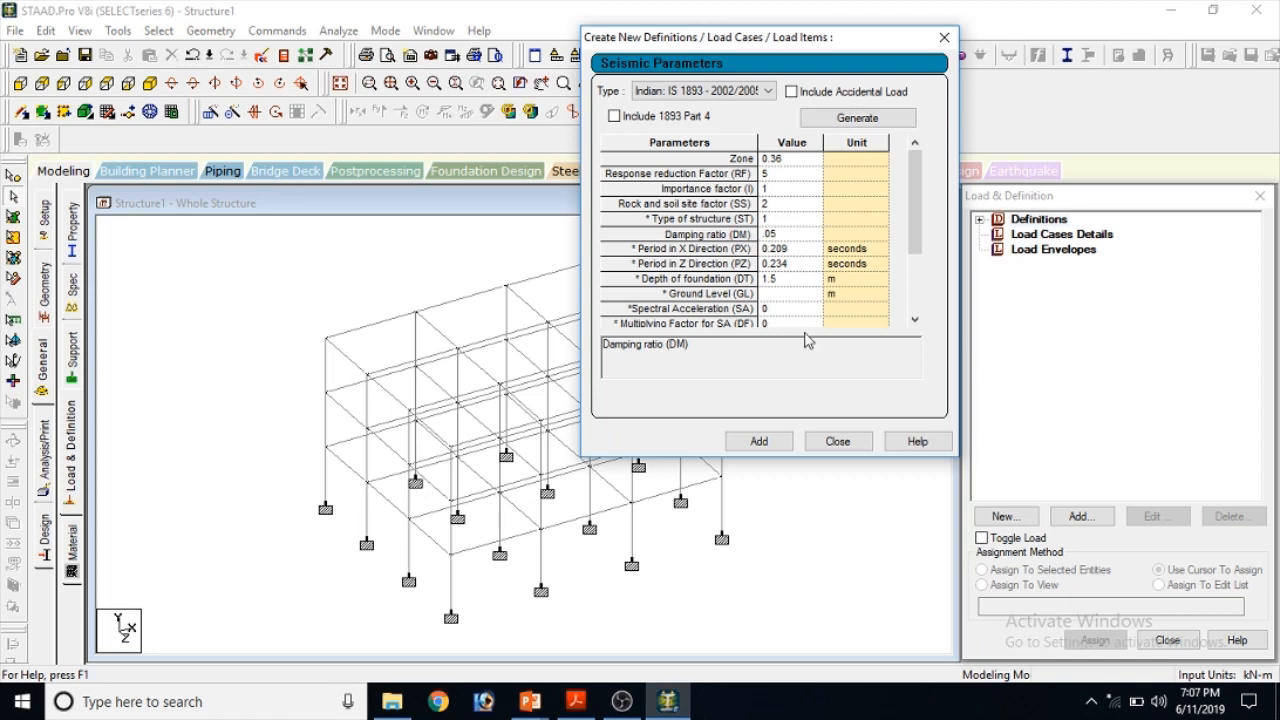
{"action": "left_click", "coordinate": [759, 441]}
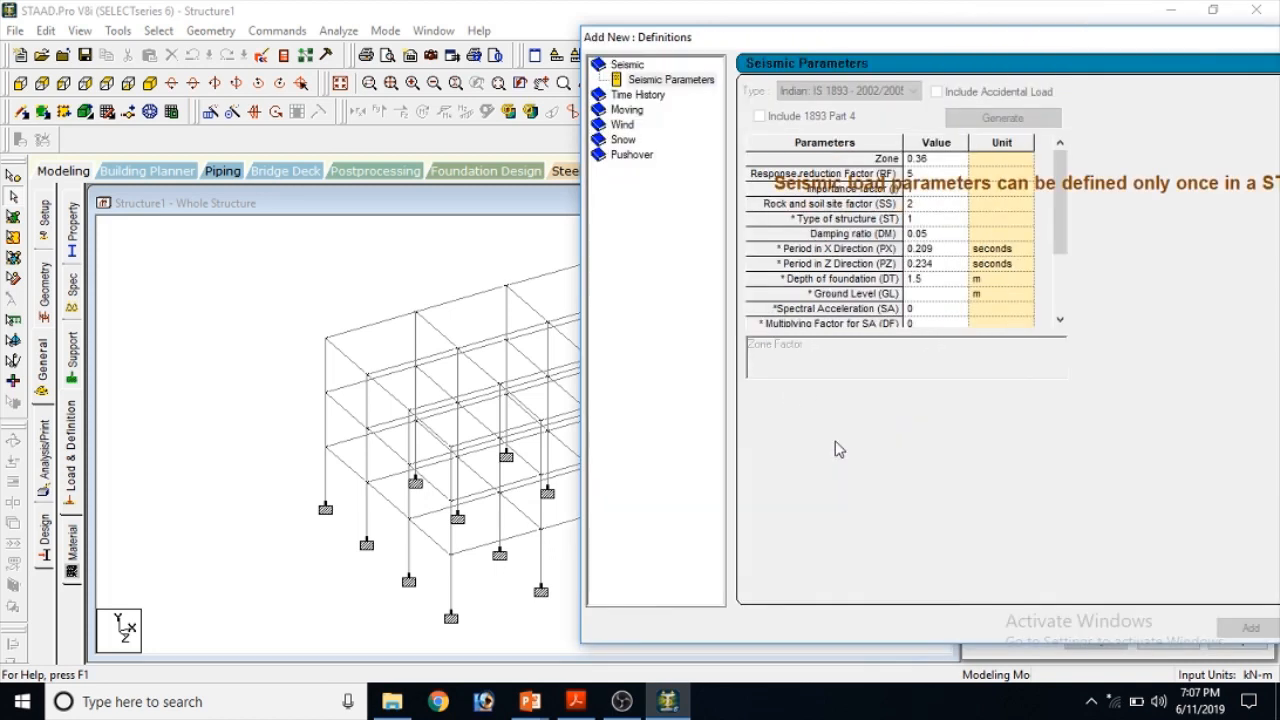
{"action": "left_click_drag", "start_coordinate": [1005, 52], "coordinate": [546, 176]}
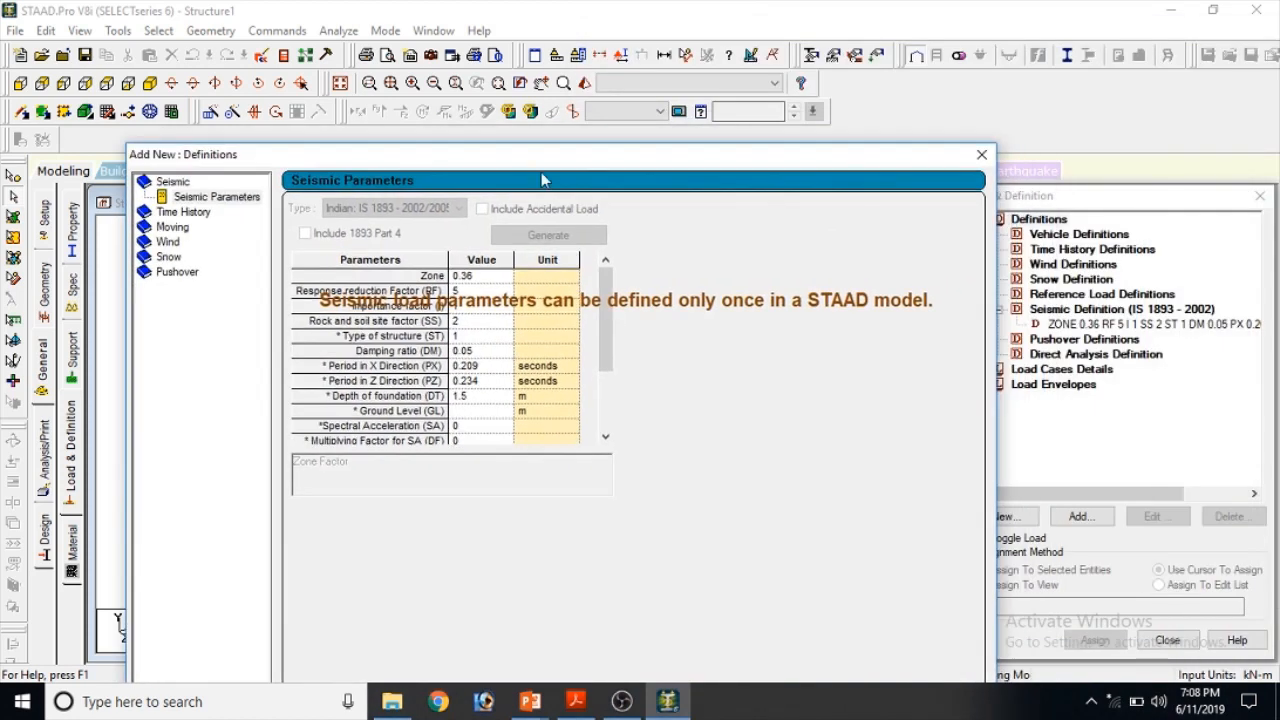
{"action": "left_click", "coordinate": [985, 151]}
Open the dialog for adding seismic weights to the IS 1893 - 2002 seismic definition
{"action": "left_click", "coordinate": [1129, 311]}
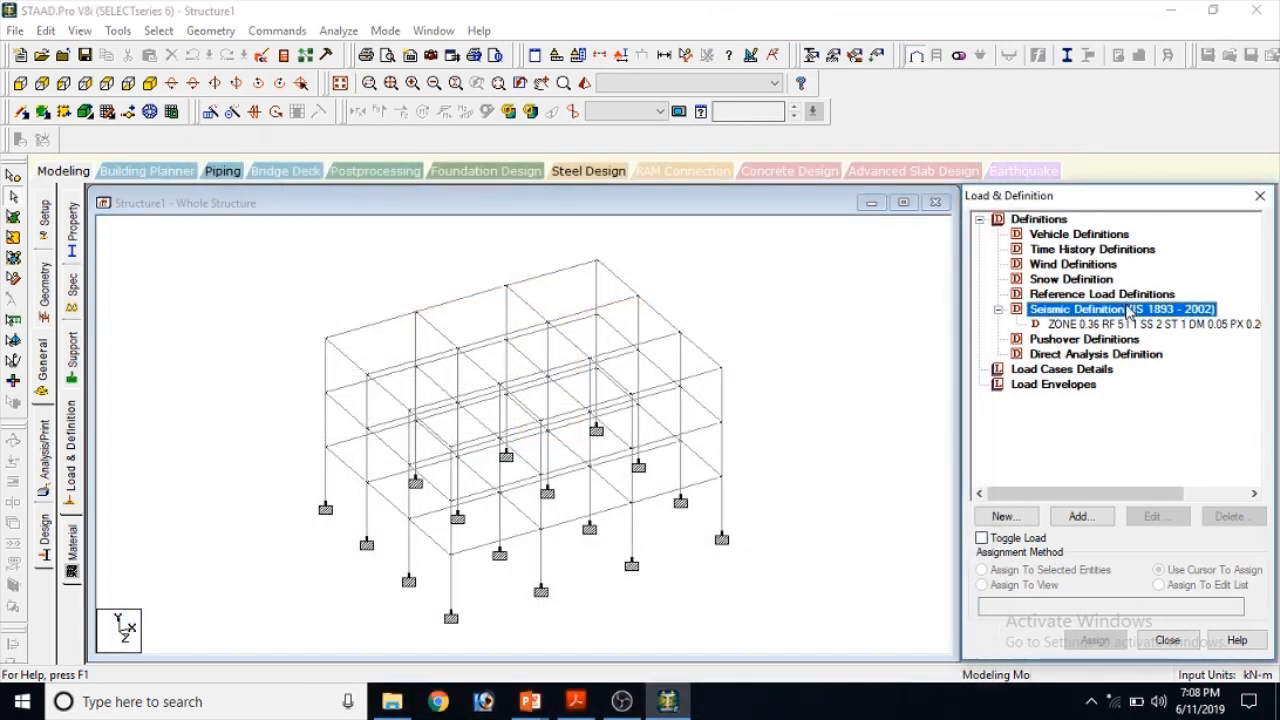
{"action": "left_click", "coordinate": [1105, 522]}
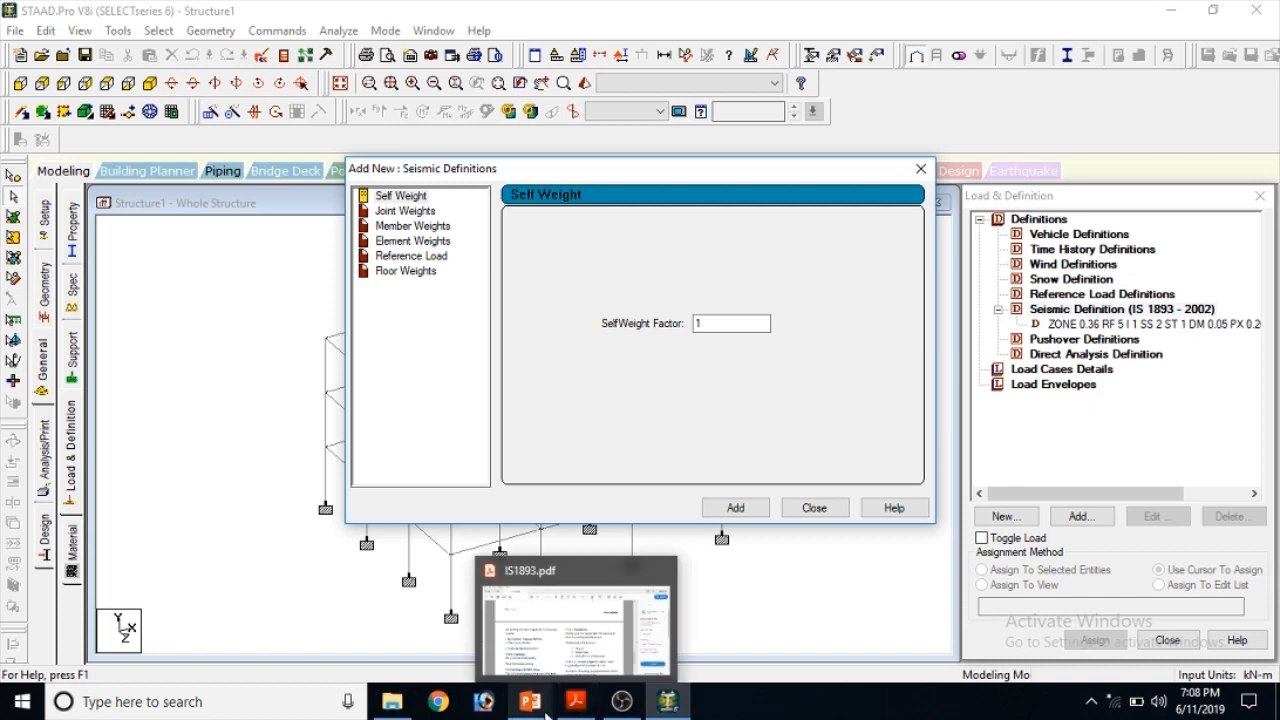
Switch to PowerPoint presentation 2 and examine the clause 7.4.3 storey weight distribution on its first slide in the slide show
{"action": "left_click", "coordinate": [532, 704]}
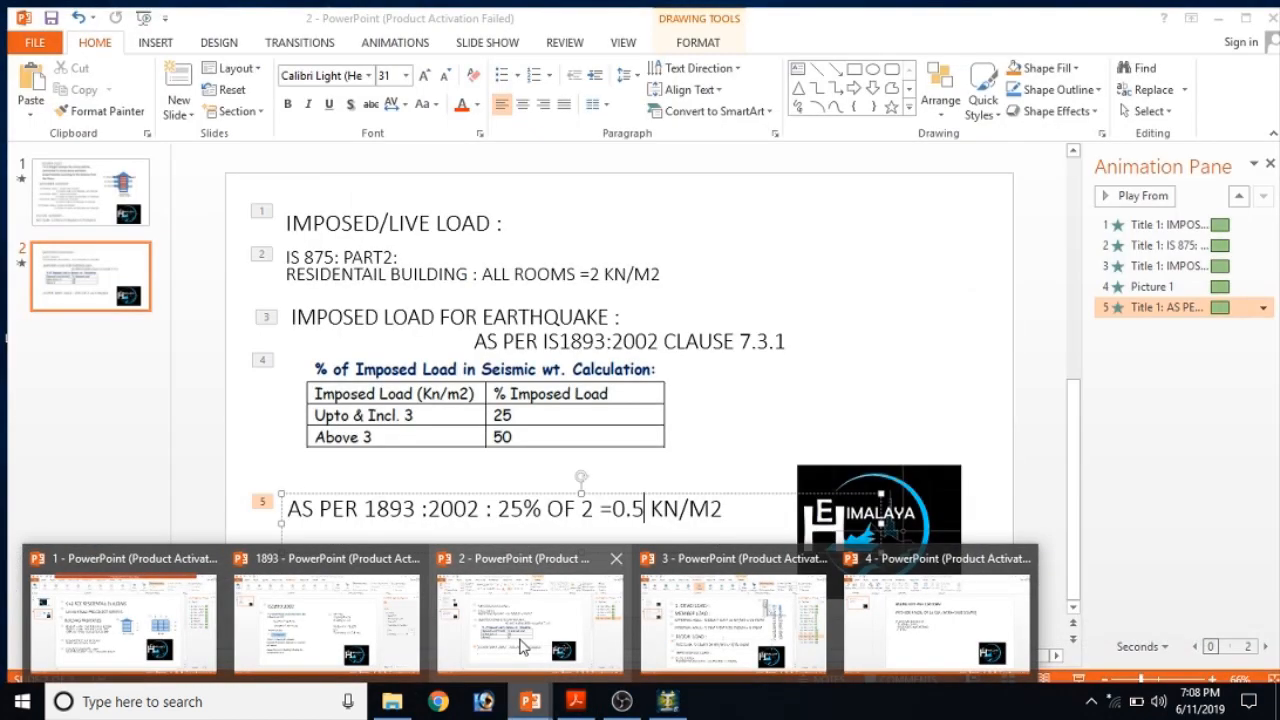
{"action": "left_click", "coordinate": [525, 625]}
{"action": "scroll", "coordinate": [822, 510], "scroll_direction": "up", "scroll_amount": 2}
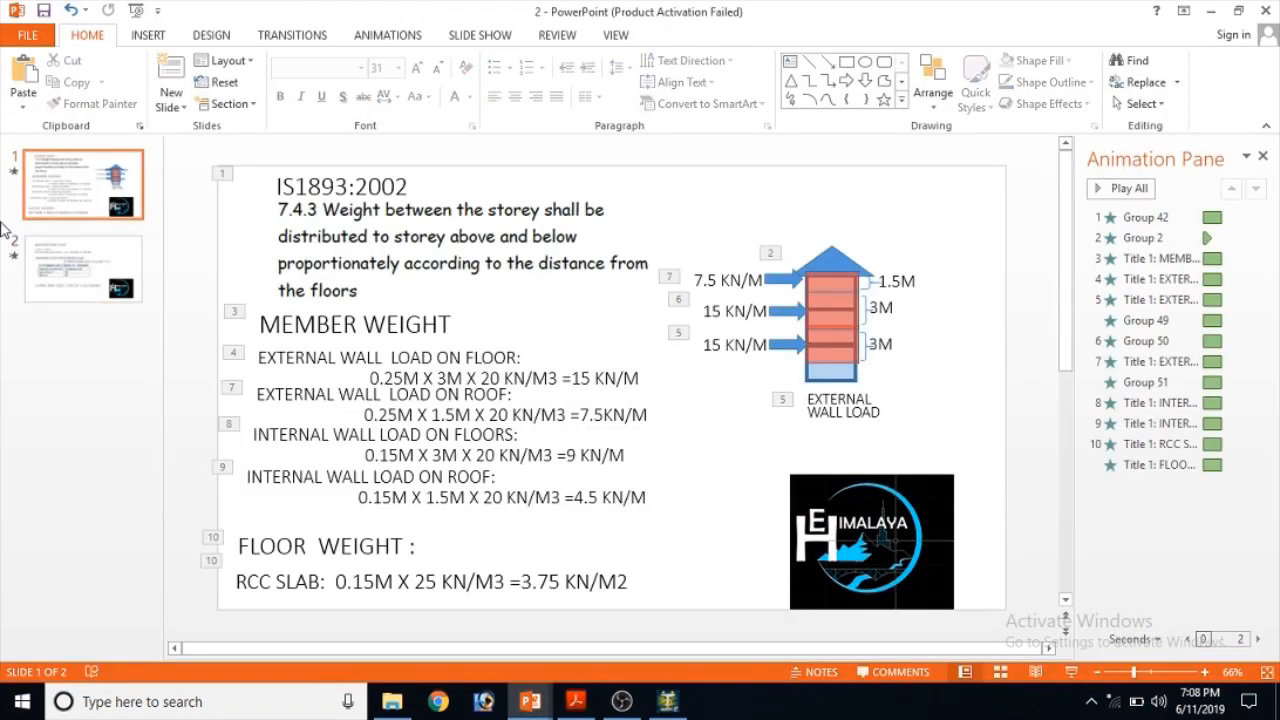
{"action": "left_click", "coordinate": [1070, 672]}
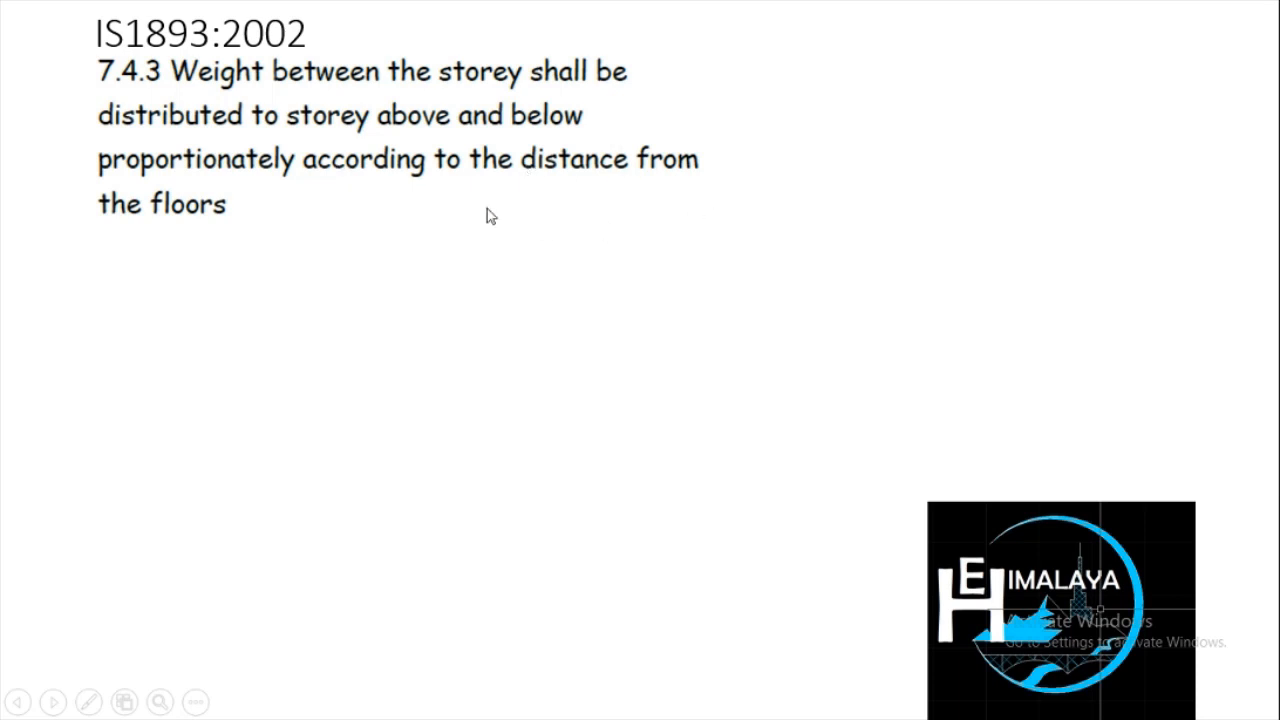
{"action": "left_click", "coordinate": [478, 262]}
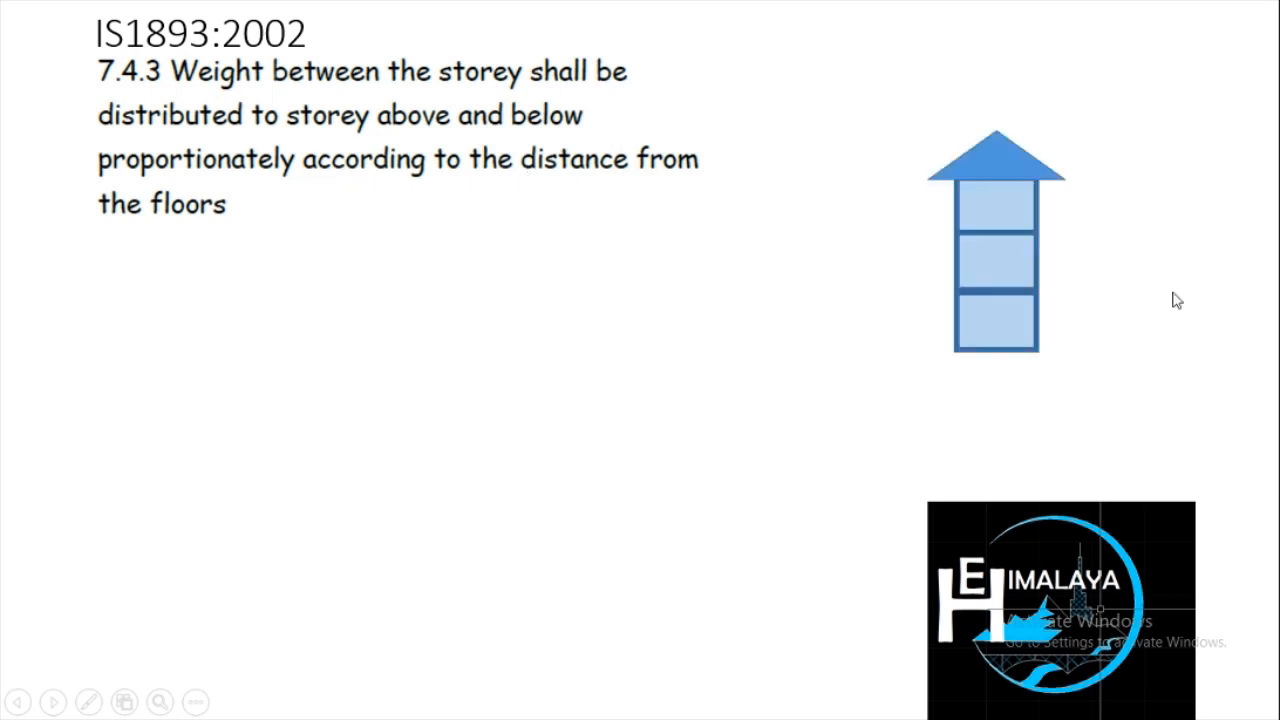
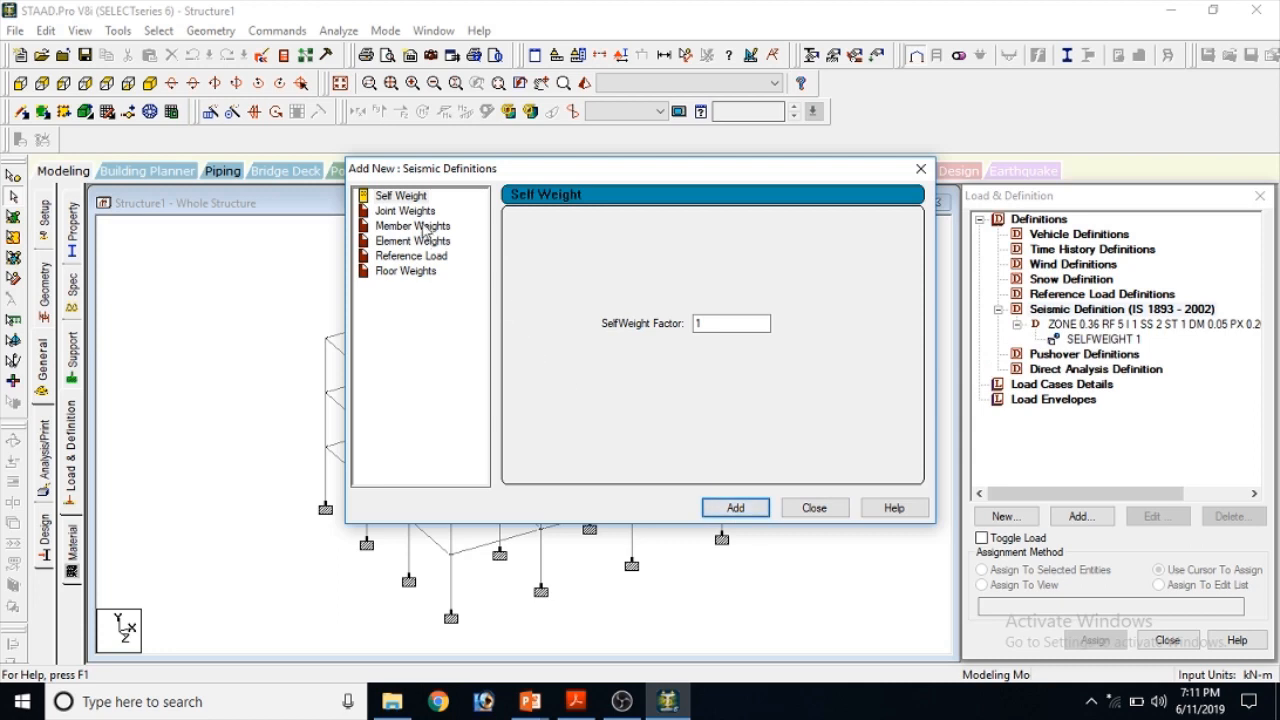
Choose Member Weights for the seismic definition and set the loading type to UNI
{"action": "left_click", "coordinate": [412, 226]}
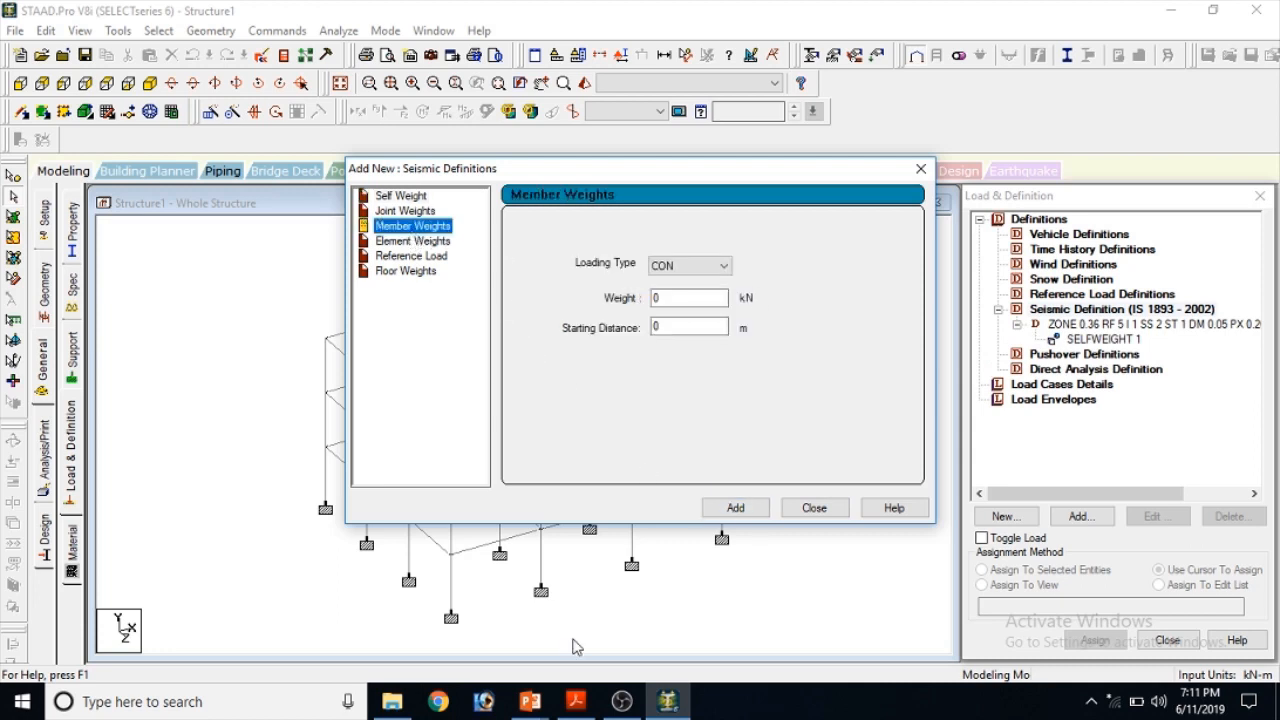
{"action": "left_click", "coordinate": [697, 266]}
{"action": "left_click", "coordinate": [693, 298]}
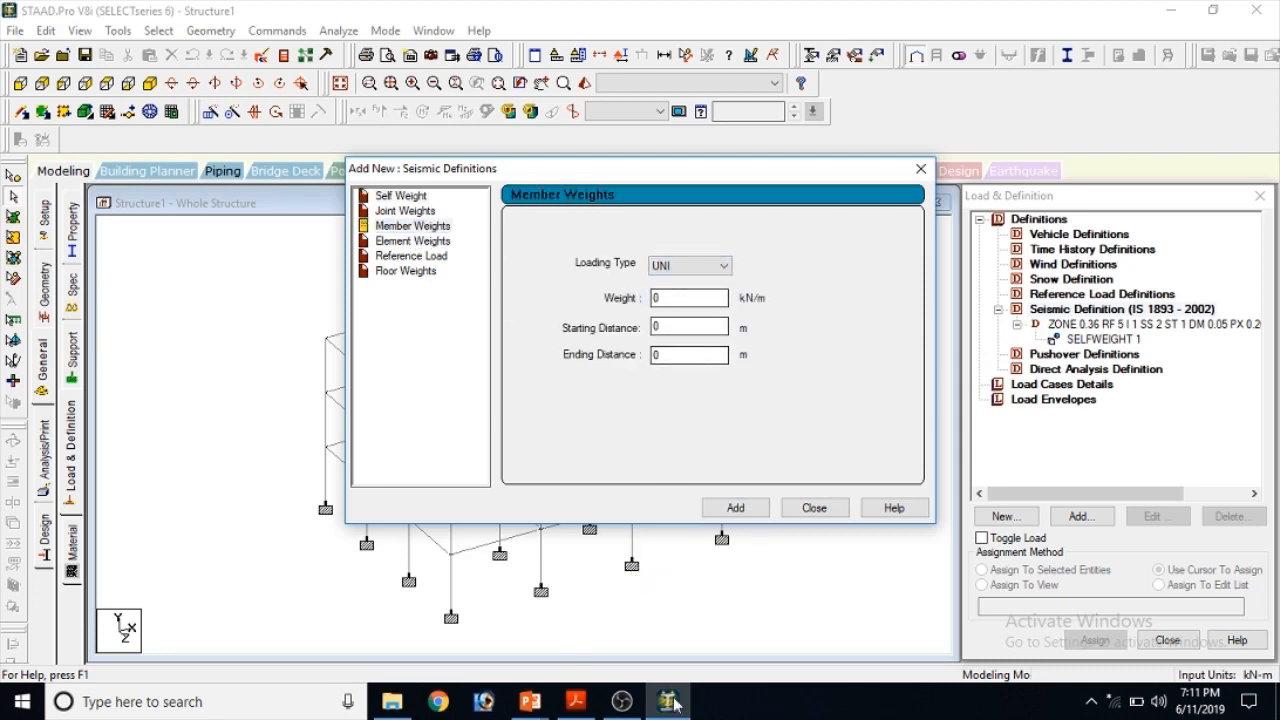
Switch to PowerPoint presentation 2, examine the external and internal wall load calculations for floors and roof, and return to STAAD.Pro
{"action": "left_click", "coordinate": [532, 704]}
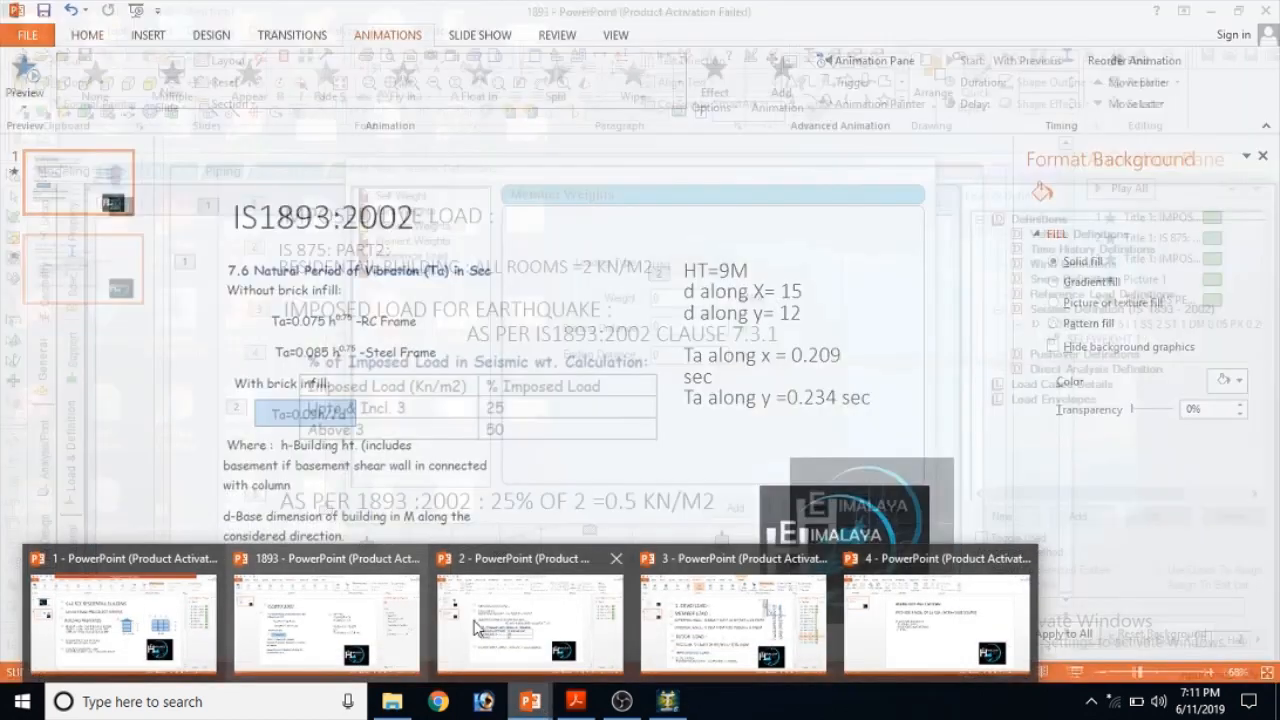
{"action": "left_click", "coordinate": [476, 627]}
{"action": "scroll", "coordinate": [563, 614], "scroll_direction": "up", "scroll_amount": 1}
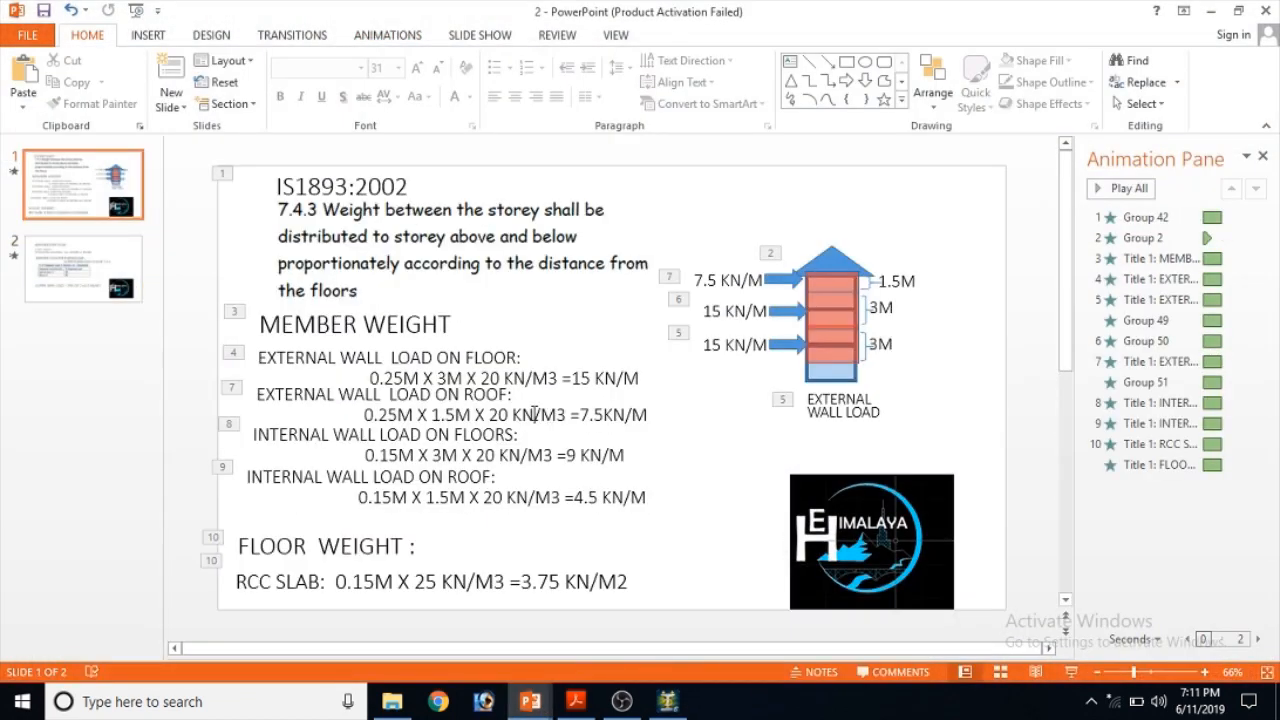
{"action": "left_click", "coordinate": [581, 380]}
{"action": "left_click", "coordinate": [580, 414]}
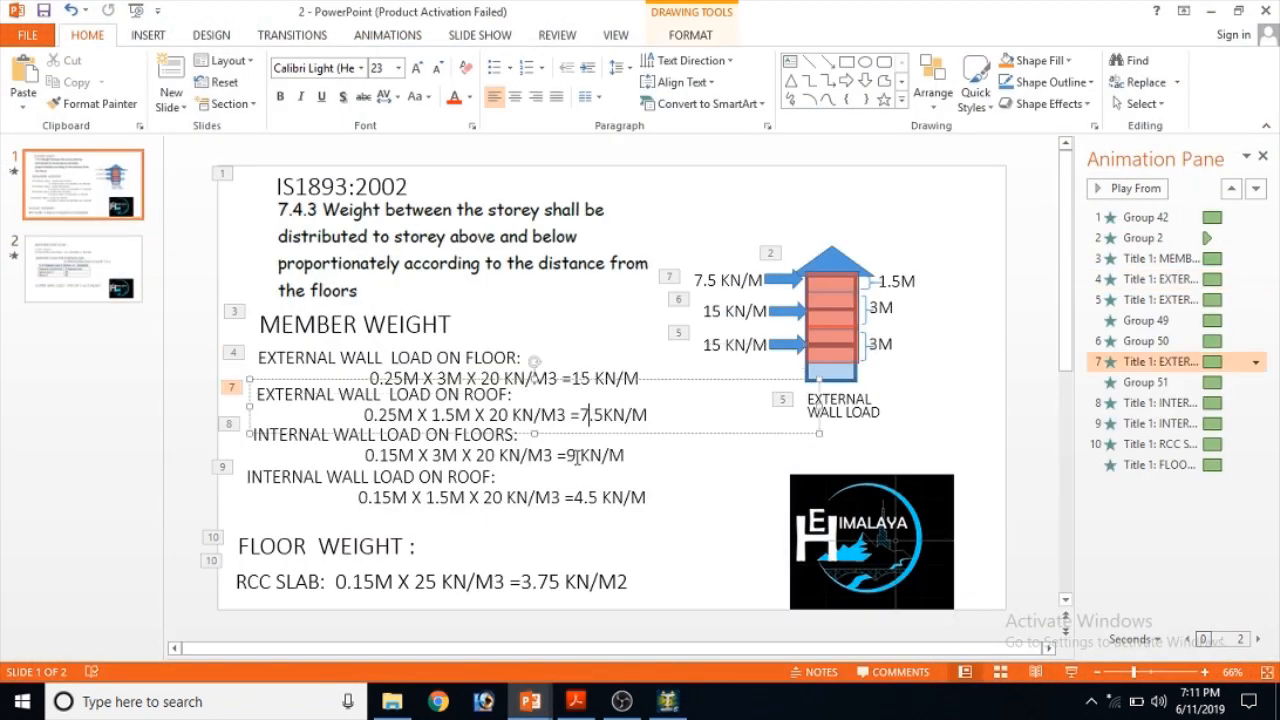
{"action": "left_click", "coordinate": [568, 455]}
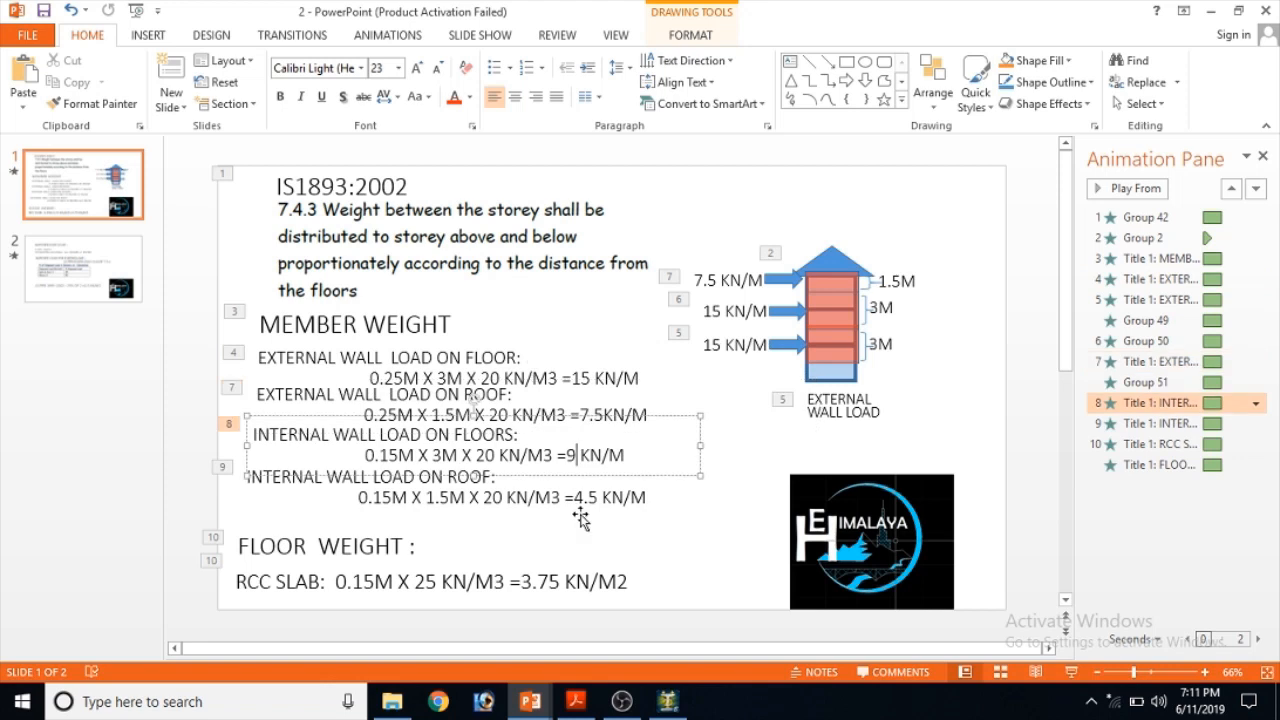
{"action": "left_click", "coordinate": [668, 702]}
Add uniform member weights of 15, 7.5, 9 and 4.5 kN/m to the seismic definition
{"action": "double_click", "coordinate": [688, 298]}
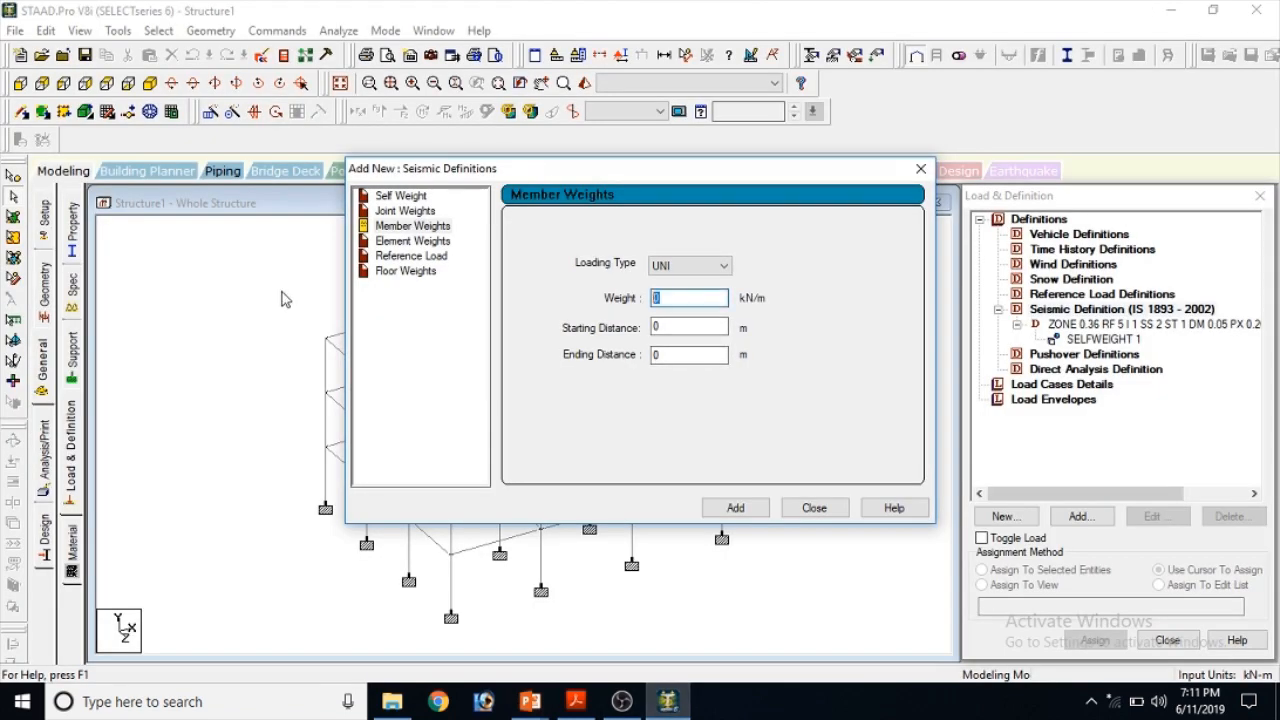
{"action": "type", "text": "15"}
{"action": "left_click", "coordinate": [733, 508]}
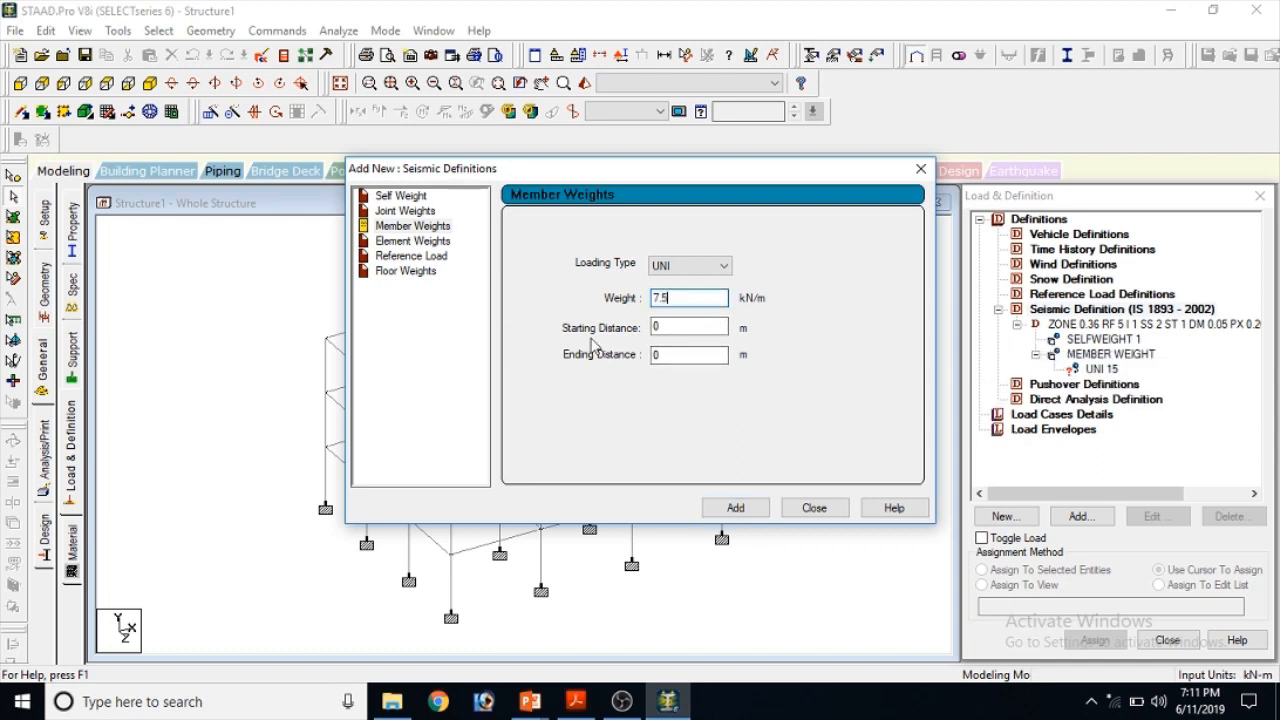
{"action": "type", "text": "7.5"}
{"action": "left_click", "coordinate": [735, 508]}
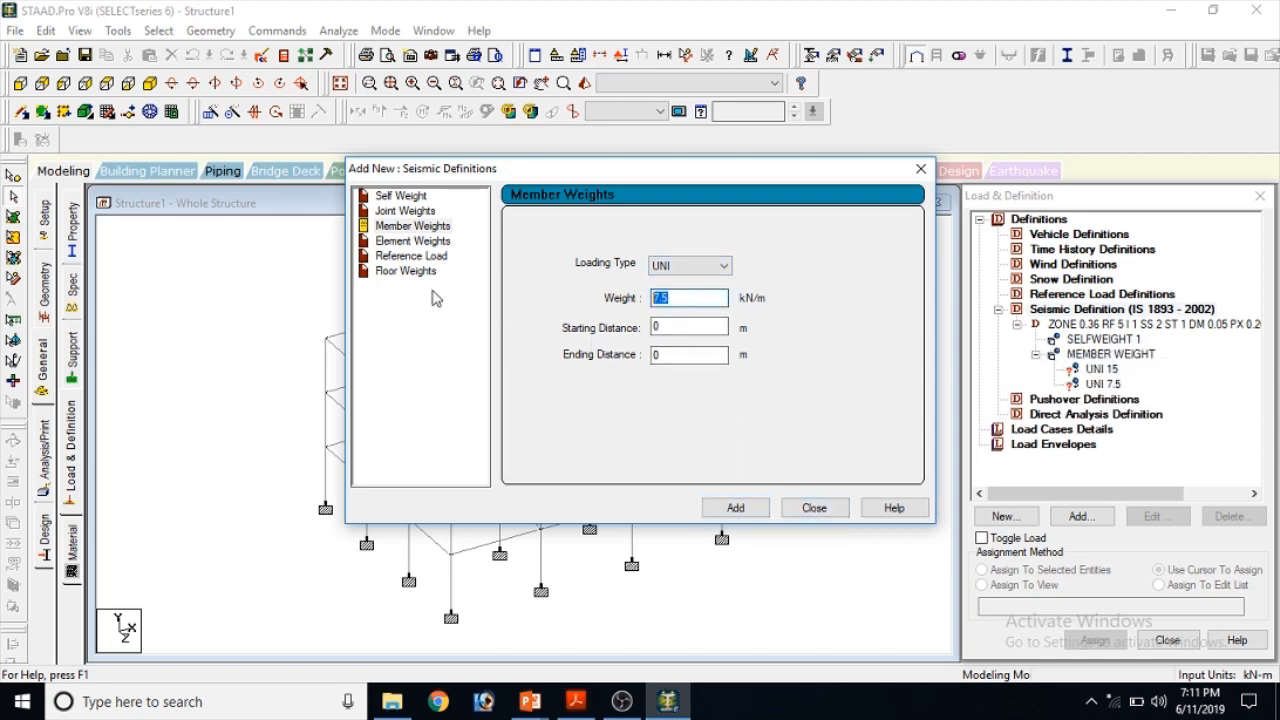
{"action": "type", "text": "9"}
{"action": "left_click", "coordinate": [735, 508]}
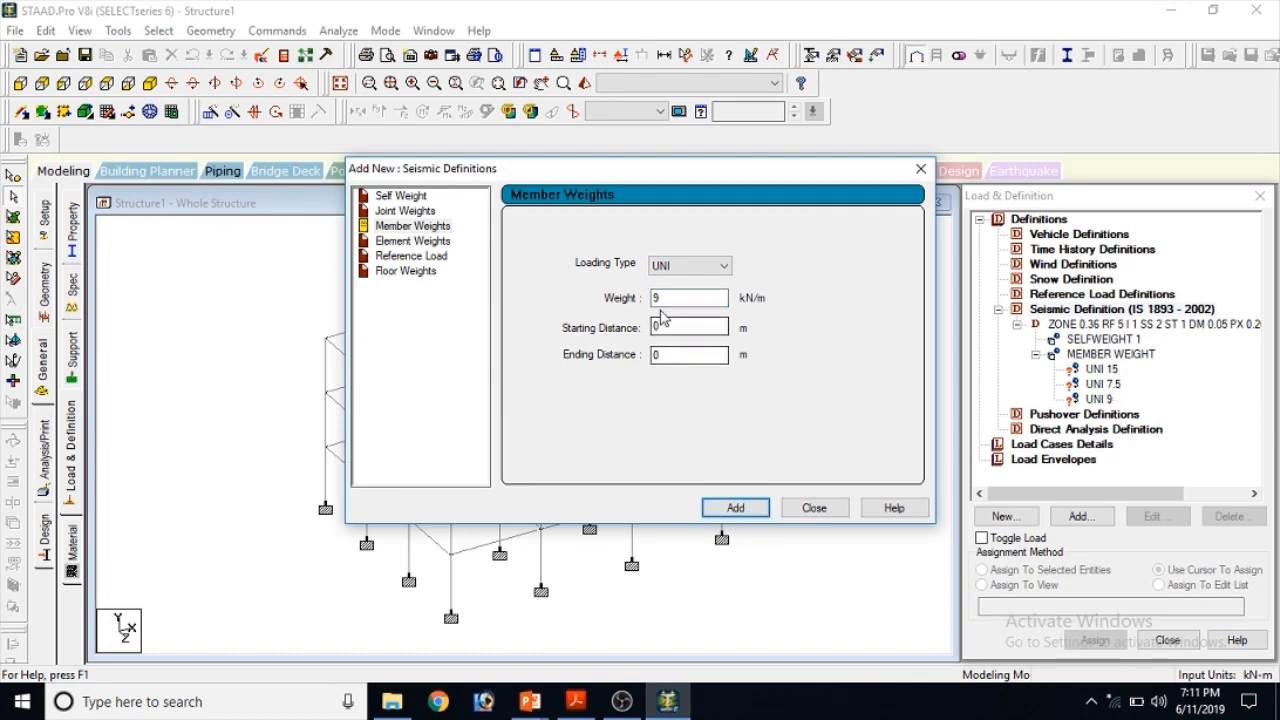
{"action": "left_click", "coordinate": [756, 512]}
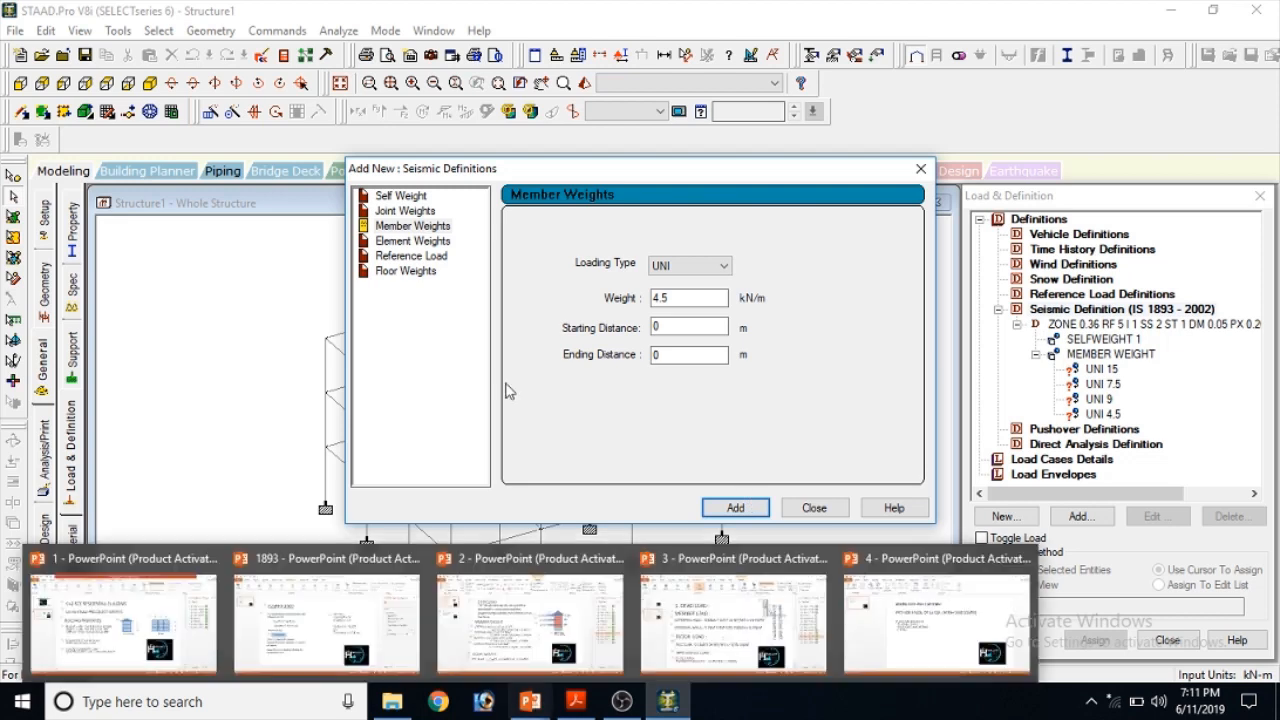
Start a floor weight, check the RCC slab load in PowerPoint presentation 2, and set the pressure to 3.75 kN/m2 back in STAAD.Pro
{"action": "left_click", "coordinate": [406, 275]}
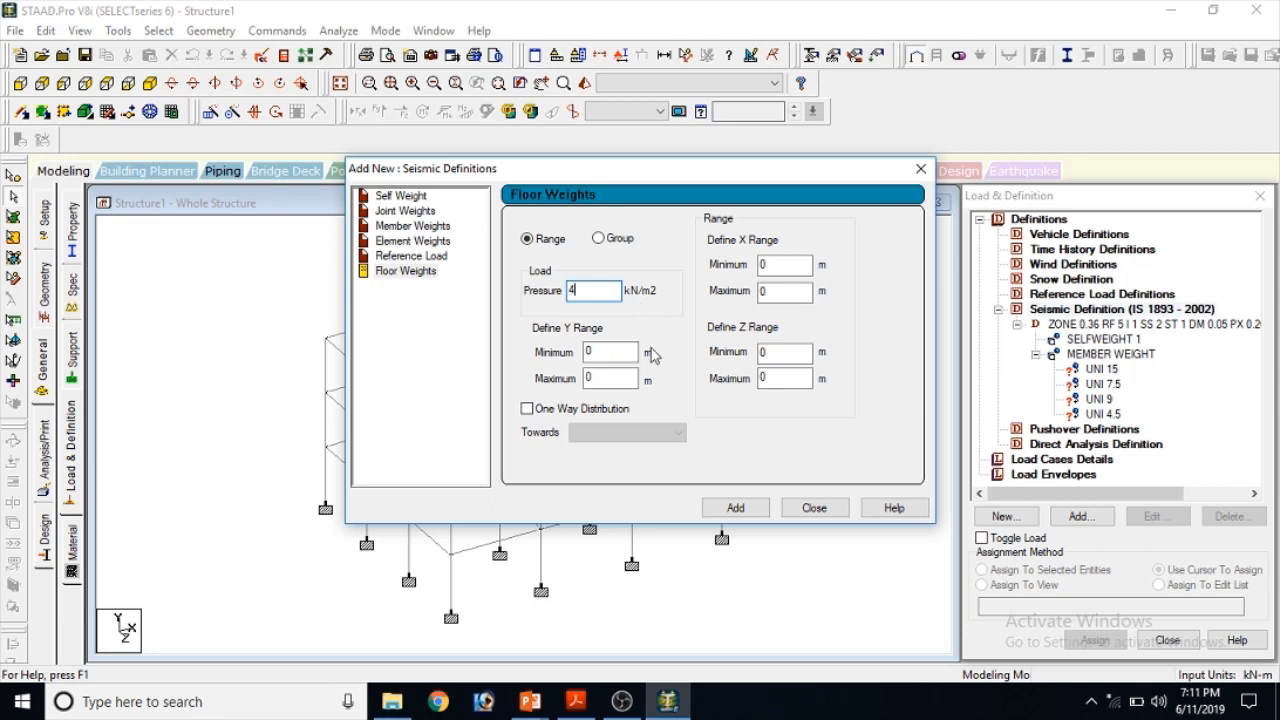
{"action": "left_click_drag", "start_coordinate": [560, 174], "coordinate": [864, 149]}
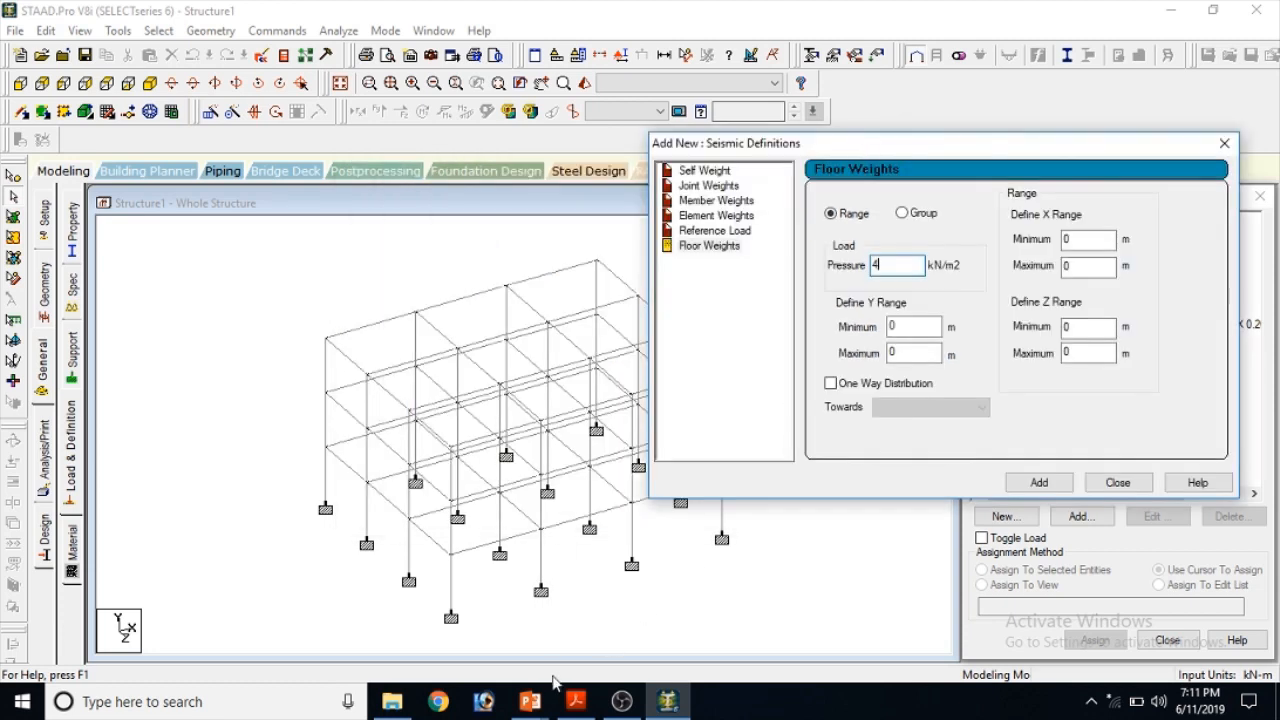
{"action": "left_click", "coordinate": [530, 701]}
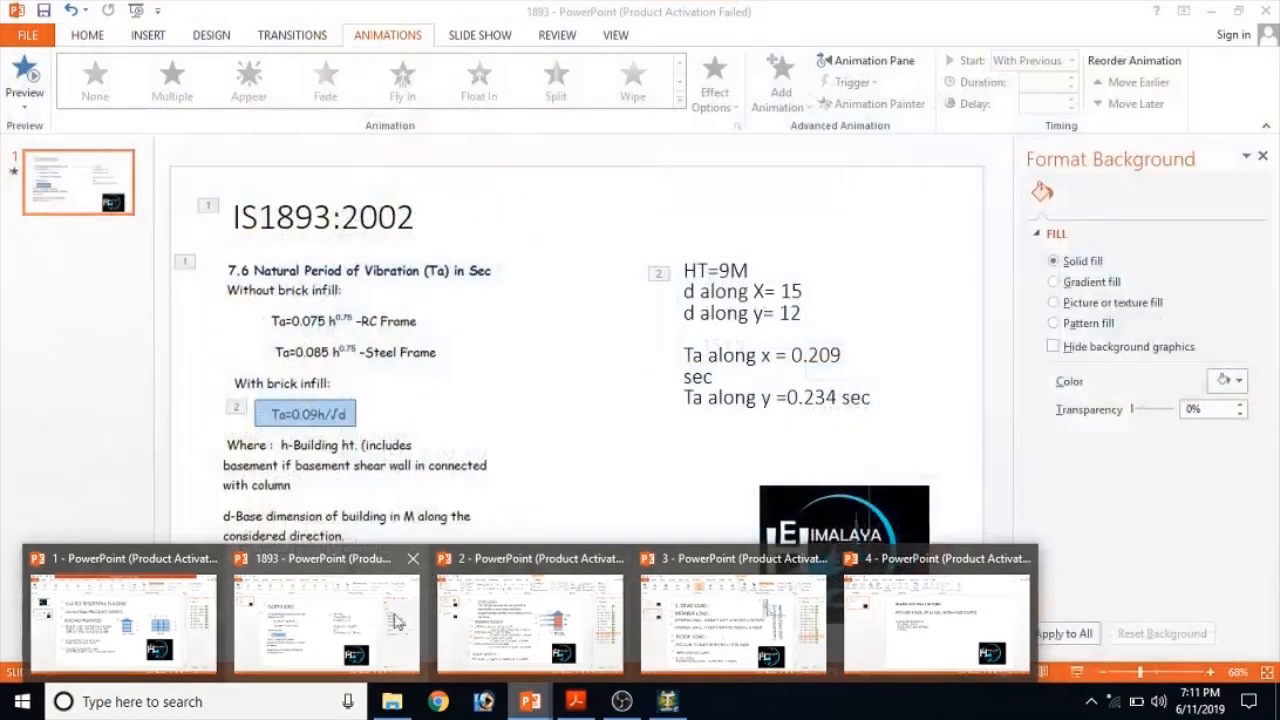
{"action": "left_click", "coordinate": [494, 580]}
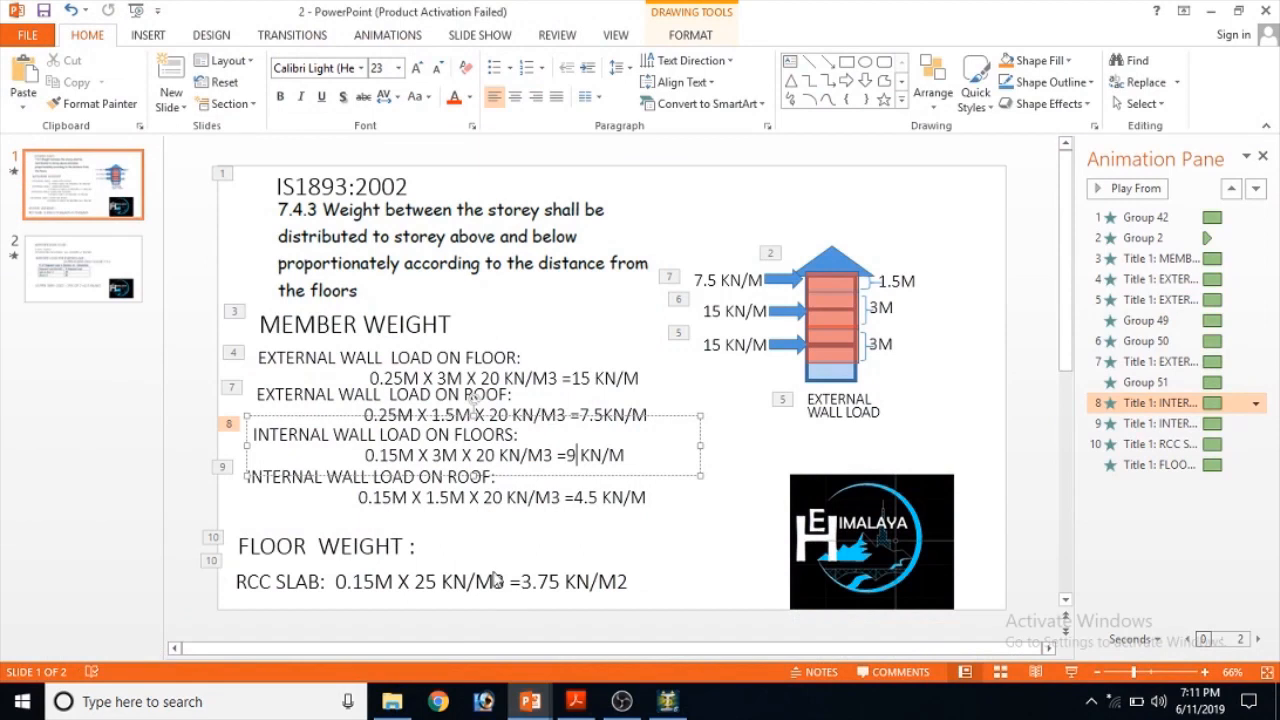
{"action": "left_click", "coordinate": [667, 701]}
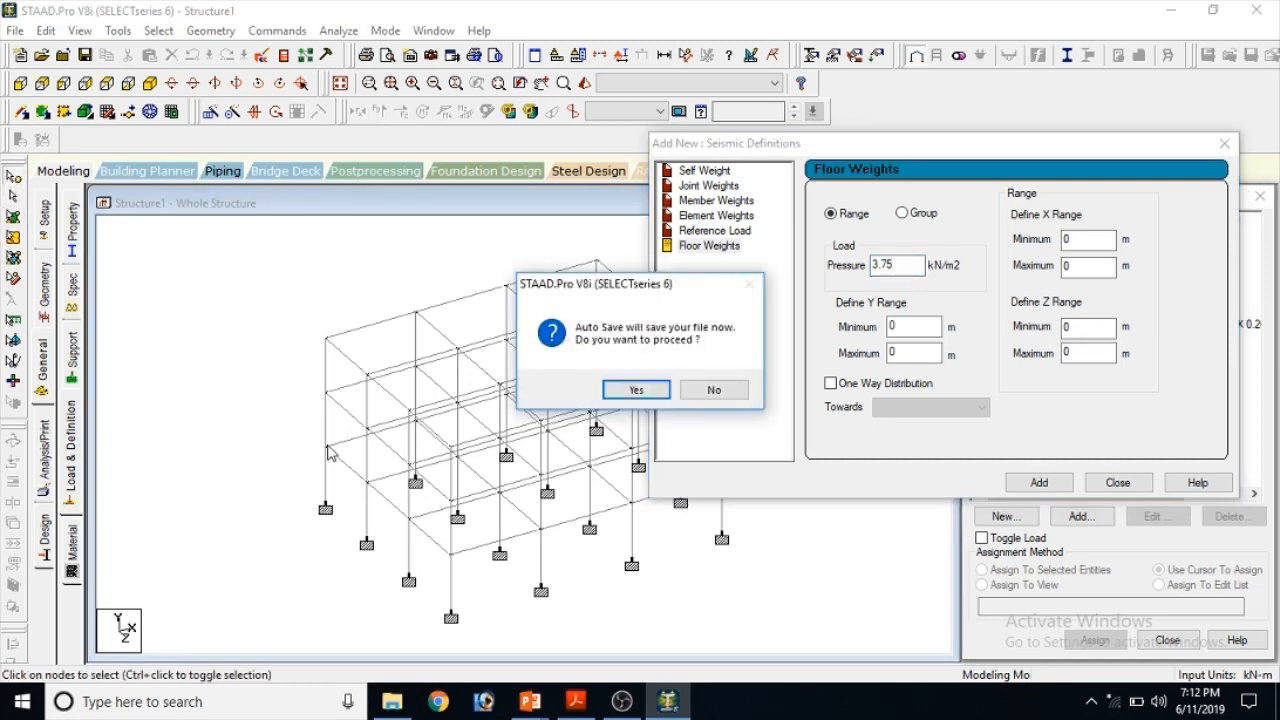
Accept the auto save and check the coordinates of one corner column's nodes at the three floor levels
{"action": "left_click", "coordinate": [636, 390]}
{"action": "left_click", "coordinate": [525, 381]}
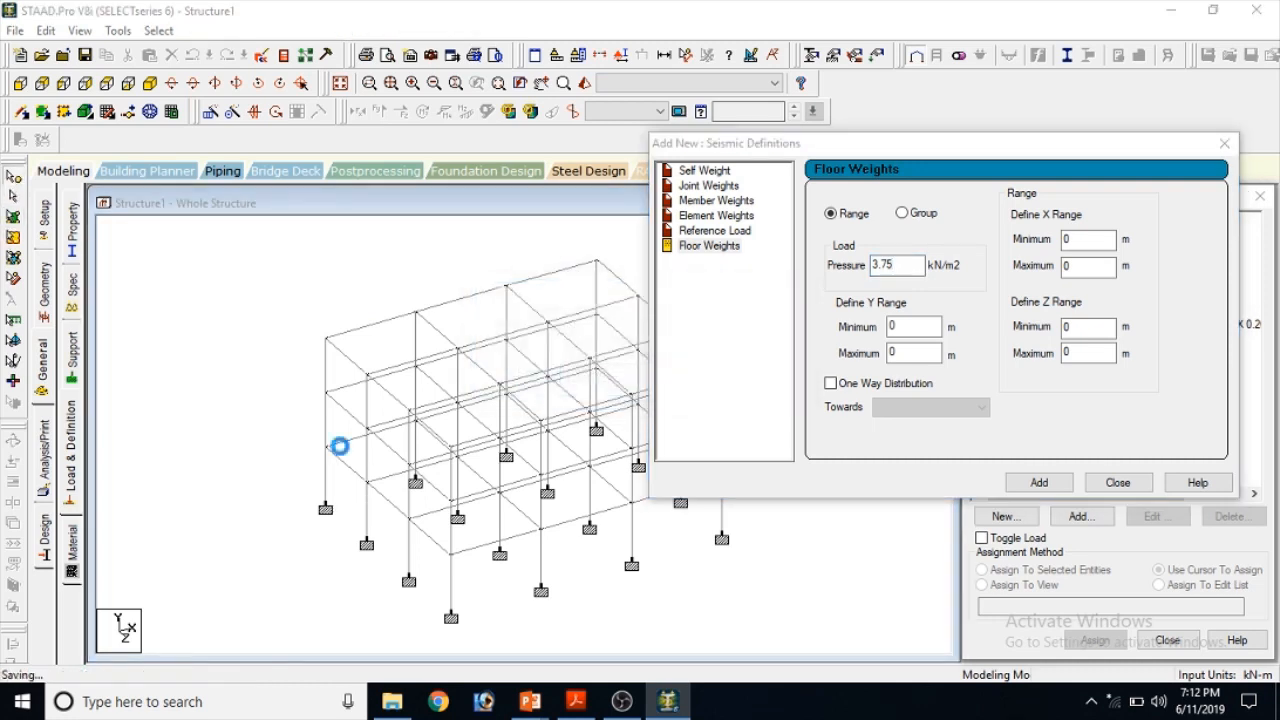
{"action": "double_click", "coordinate": [324, 449]}
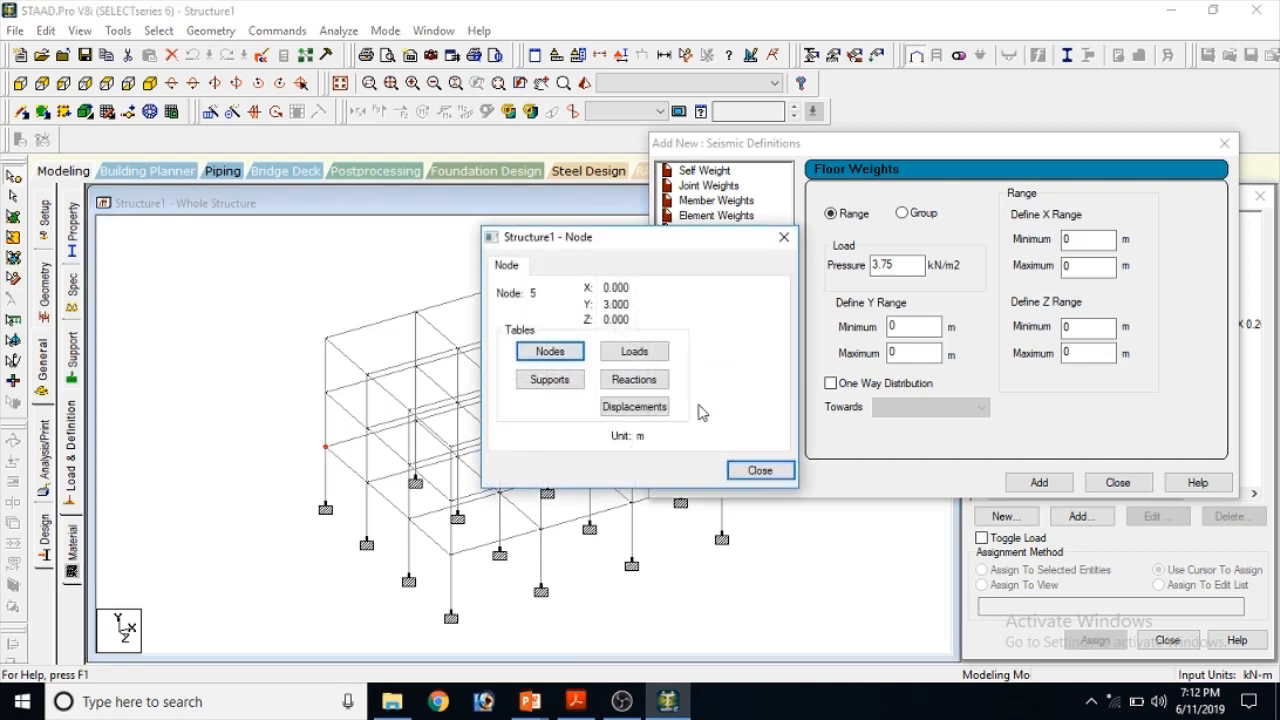
{"action": "left_click", "coordinate": [759, 471]}
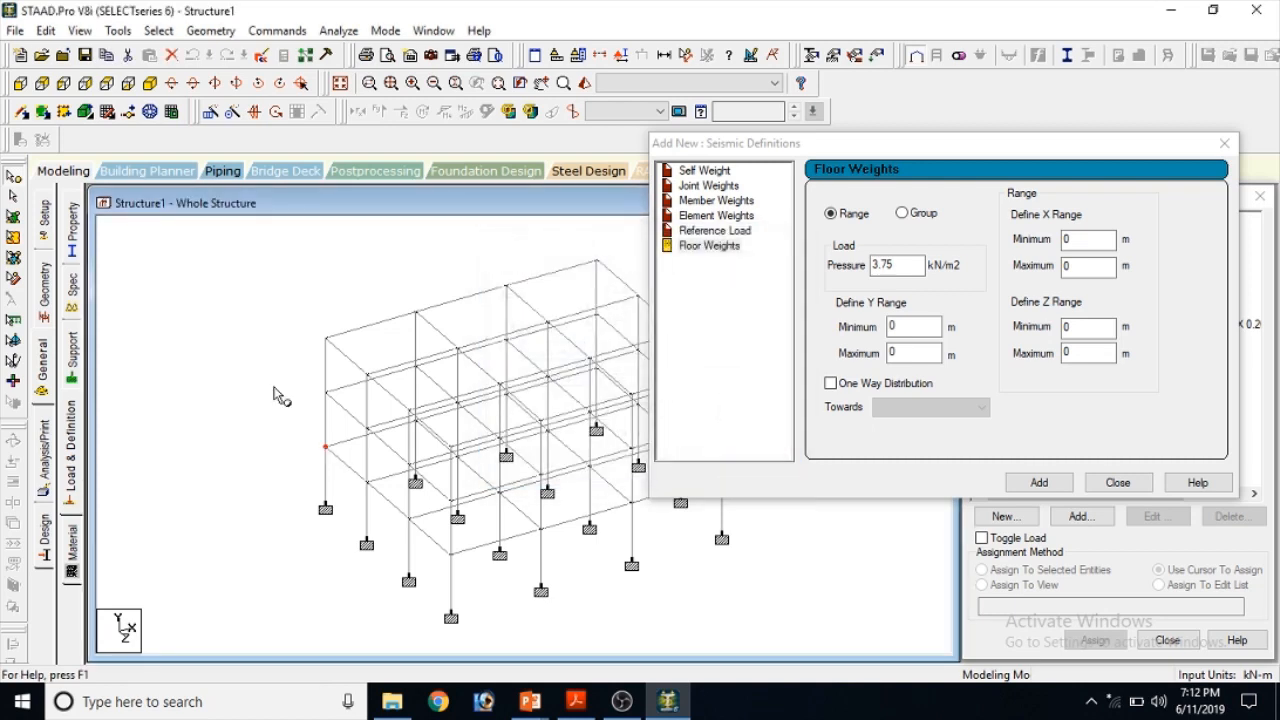
{"action": "double_click", "coordinate": [325, 393]}
{"action": "left_click", "coordinate": [755, 470]}
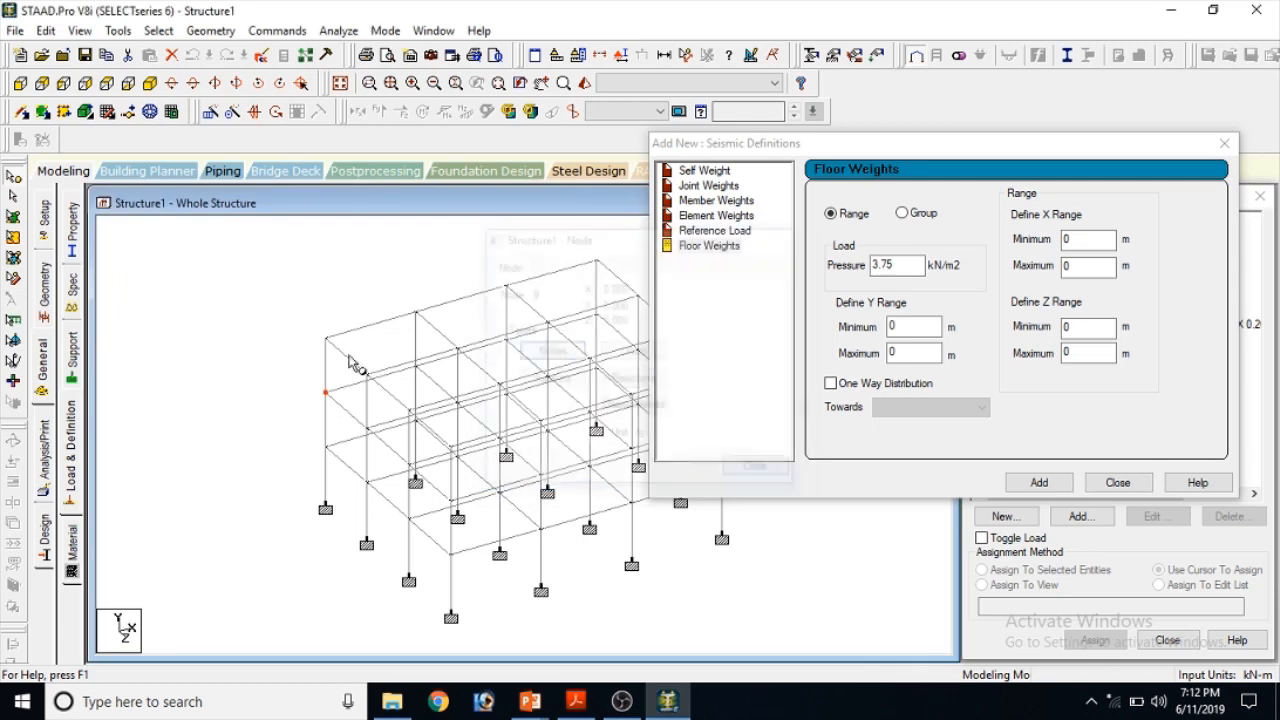
{"action": "double_click", "coordinate": [325, 340]}
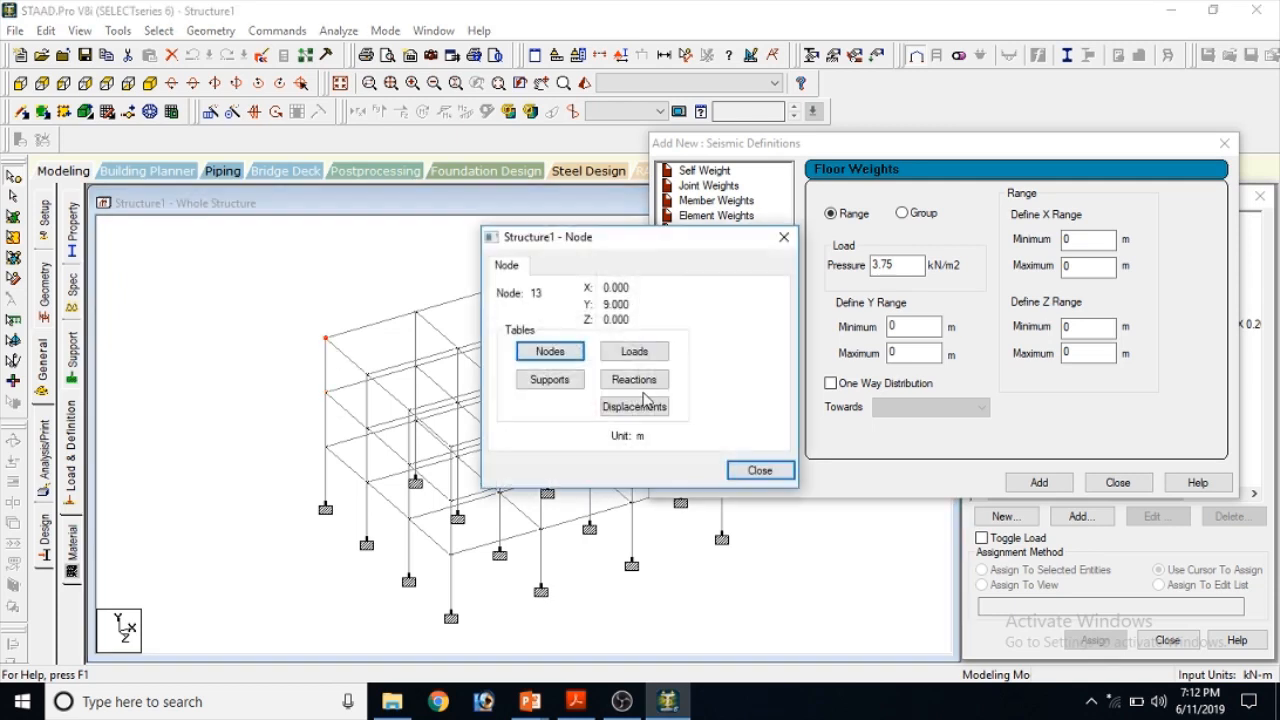
{"action": "left_click", "coordinate": [756, 471]}
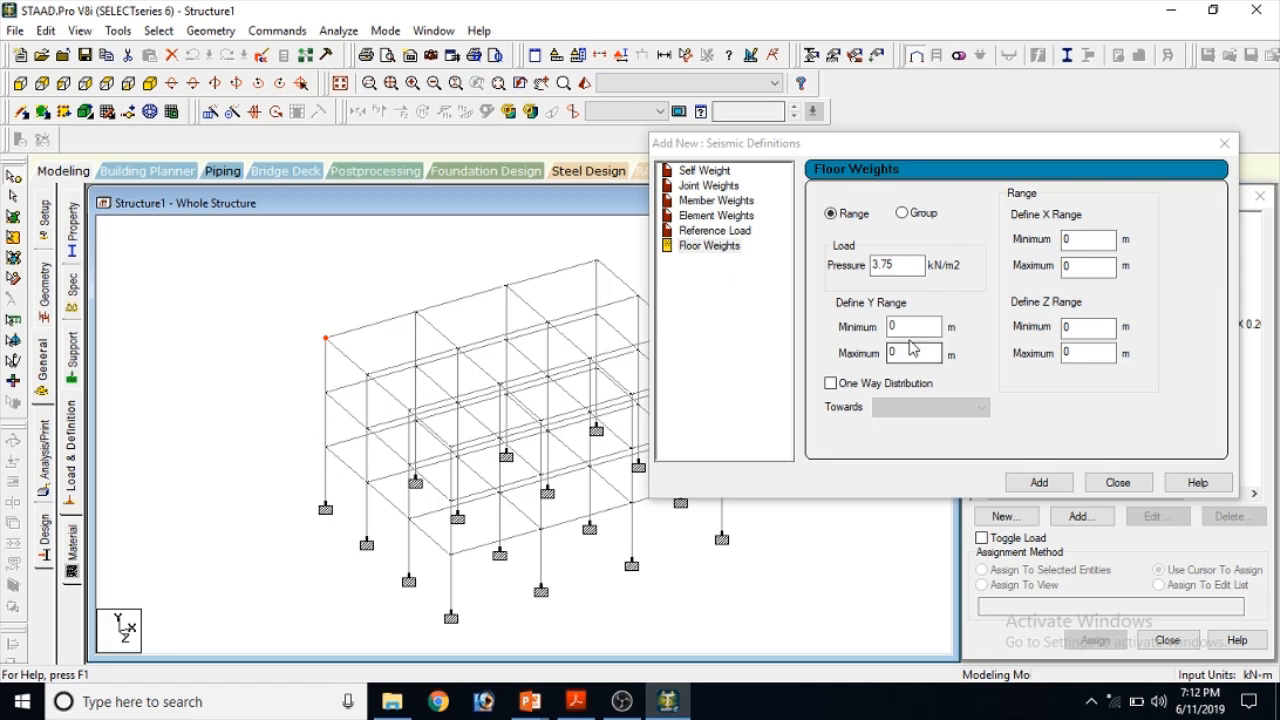
Set the floor weight's Y range to minimum 2 m and maximum 7 m and add it to the seismic definition
{"action": "left_click", "coordinate": [818, 333]}
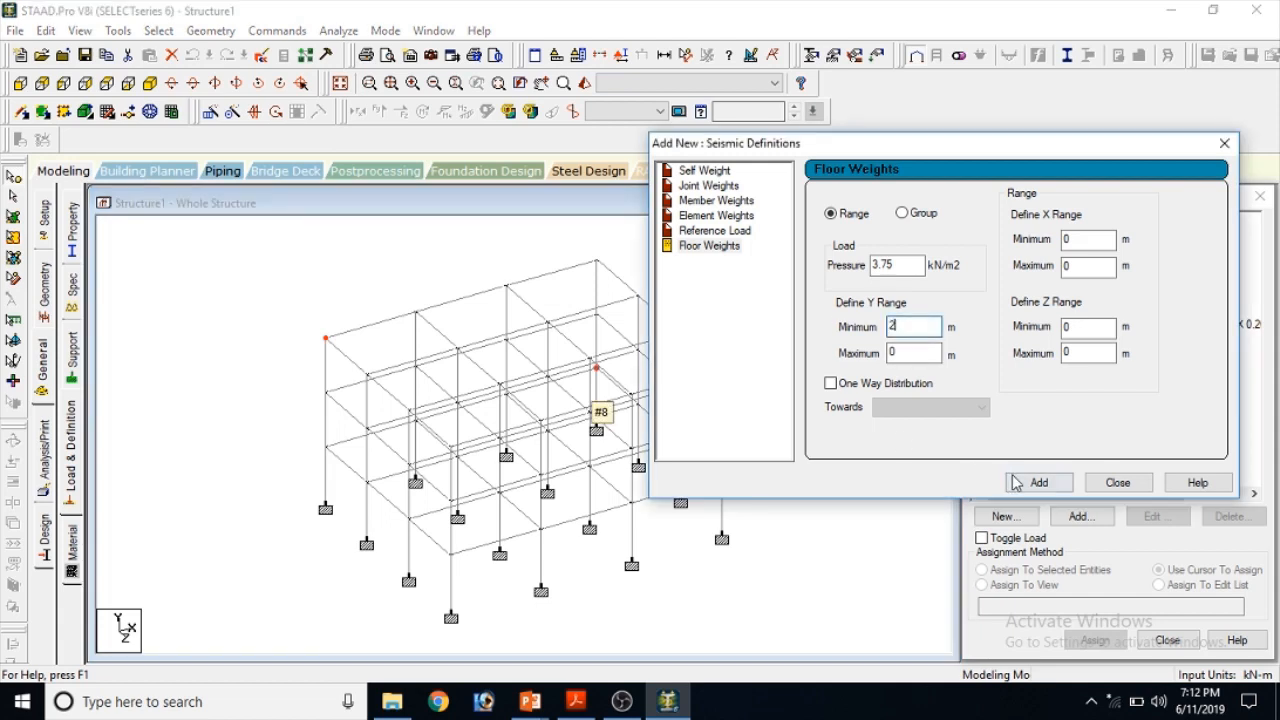
{"action": "key", "text": "Tab"}
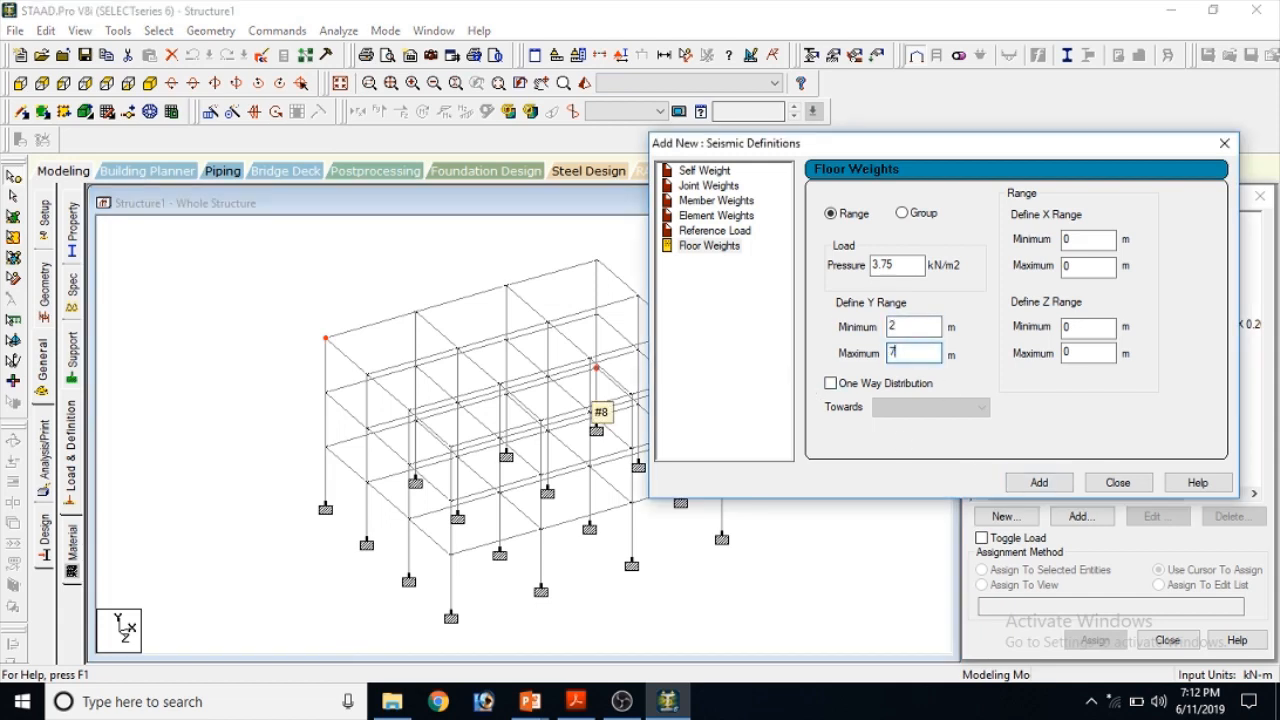
{"action": "left_click", "coordinate": [1039, 482]}
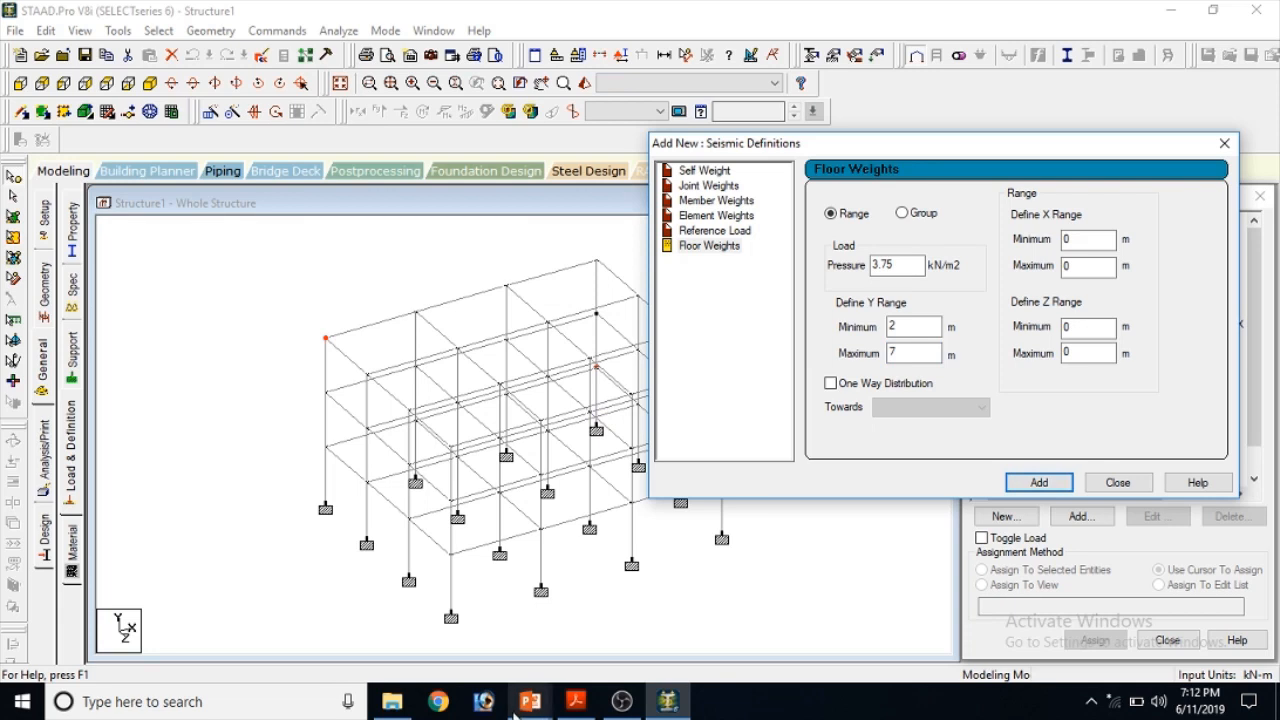
Switch to PowerPoint presentation 2 and examine the imposed load for earthquake on the second slide
{"action": "mouse_move", "coordinate": [530, 700]}
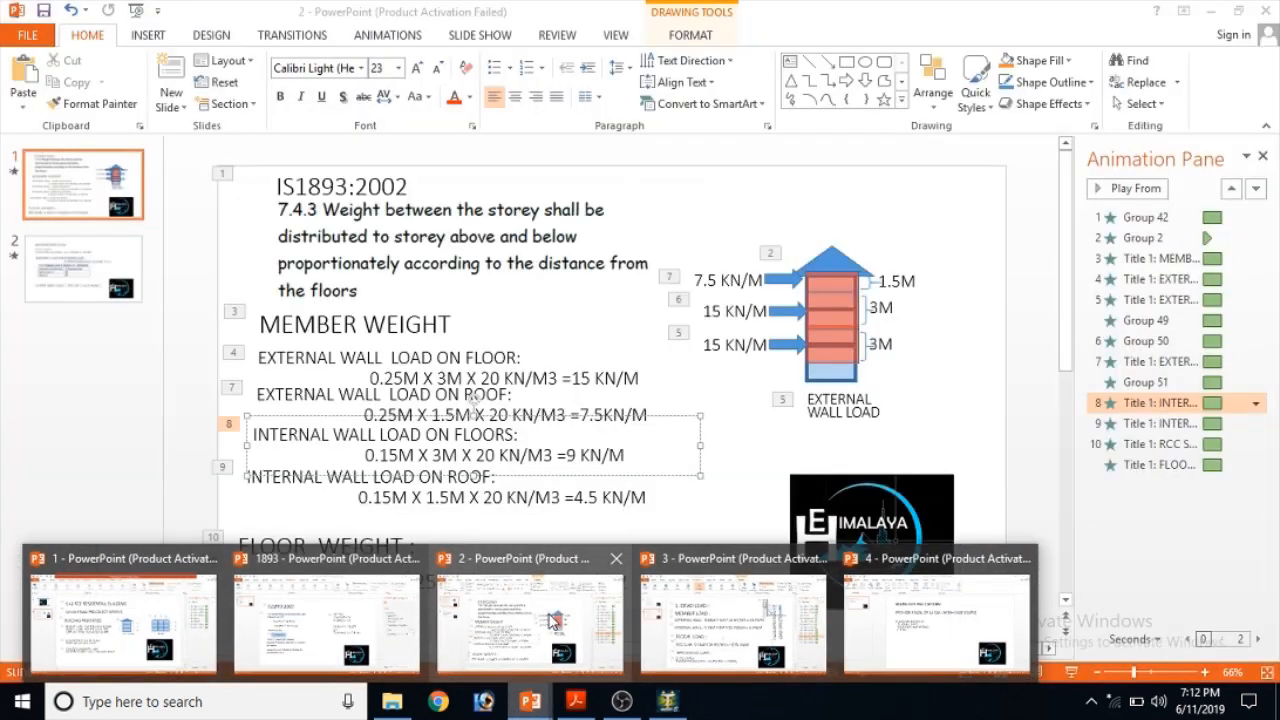
{"action": "left_click", "coordinate": [552, 620]}
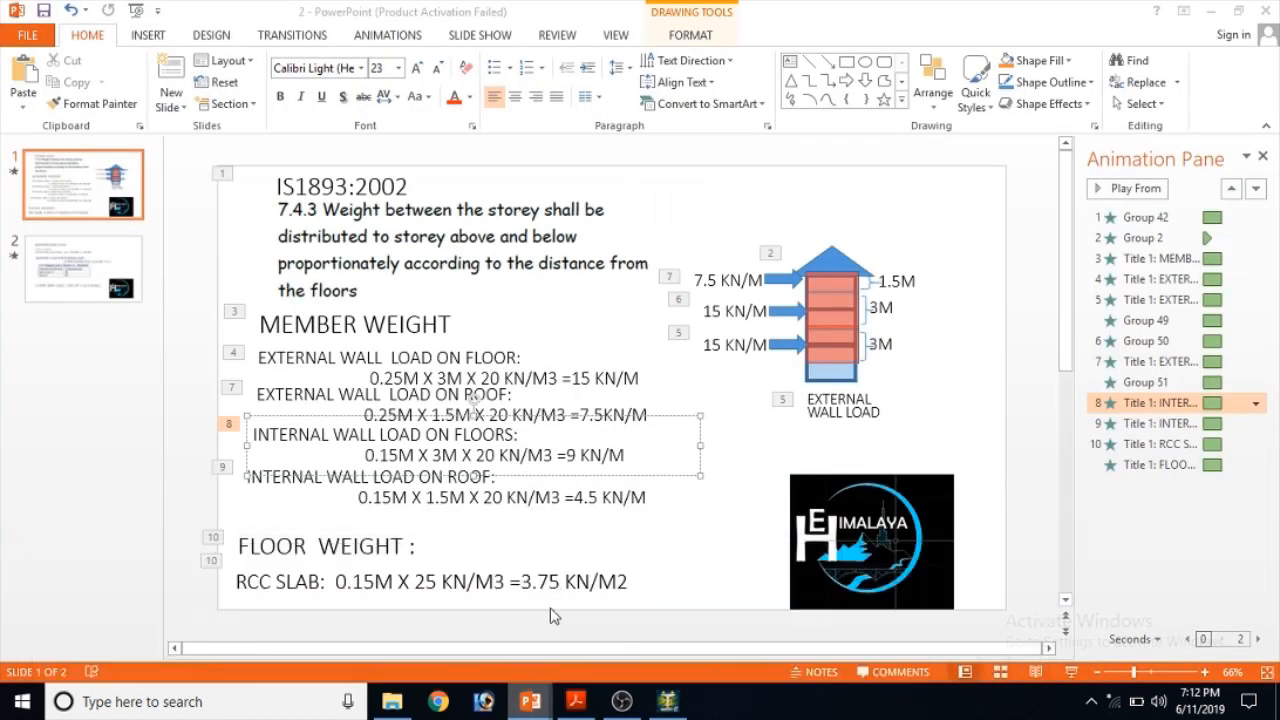
{"action": "scroll", "coordinate": [206, 275], "scroll_direction": "down", "scroll_amount": 2}
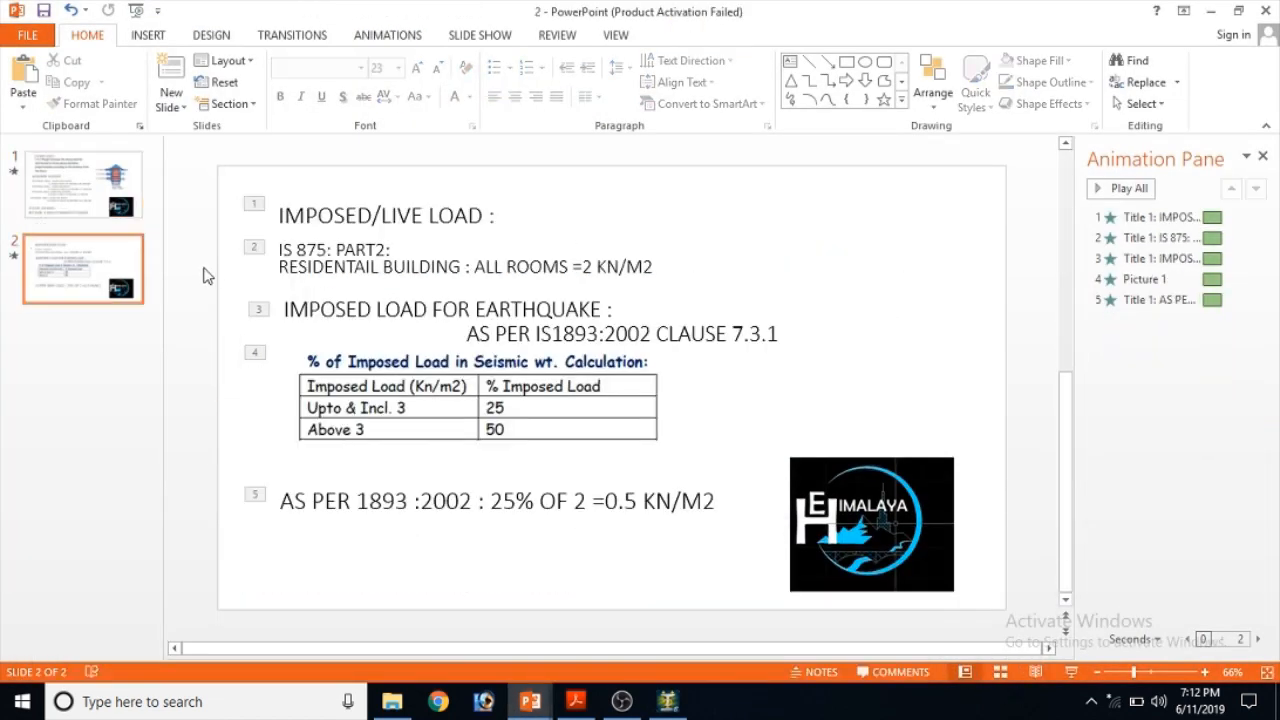
Switch back to STAAD.Pro and add a second floor weight of 0.5 kN/m2 over the Y range 2 to 7 m
{"action": "left_click", "coordinate": [616, 503]}
{"action": "left_click", "coordinate": [654, 578]}
{"action": "mouse_move", "coordinate": [622, 701]}
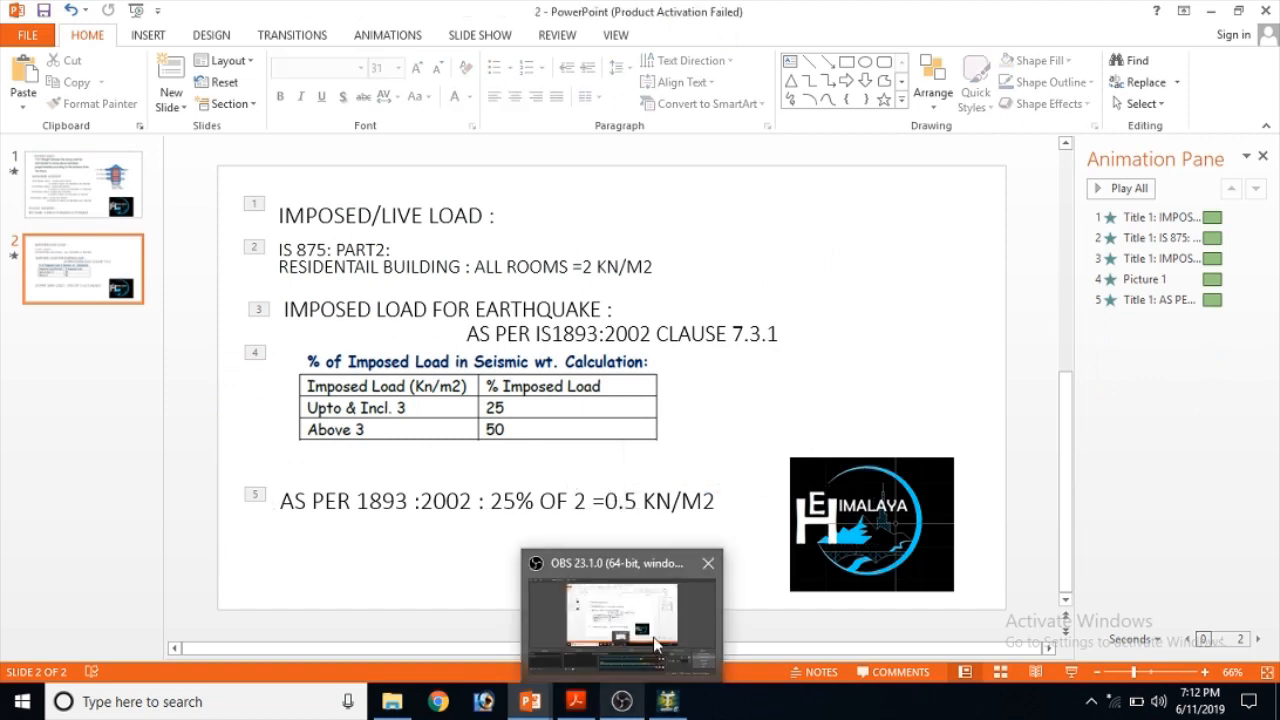
{"action": "left_click", "coordinate": [655, 645]}
{"action": "left_click", "coordinate": [668, 701]}
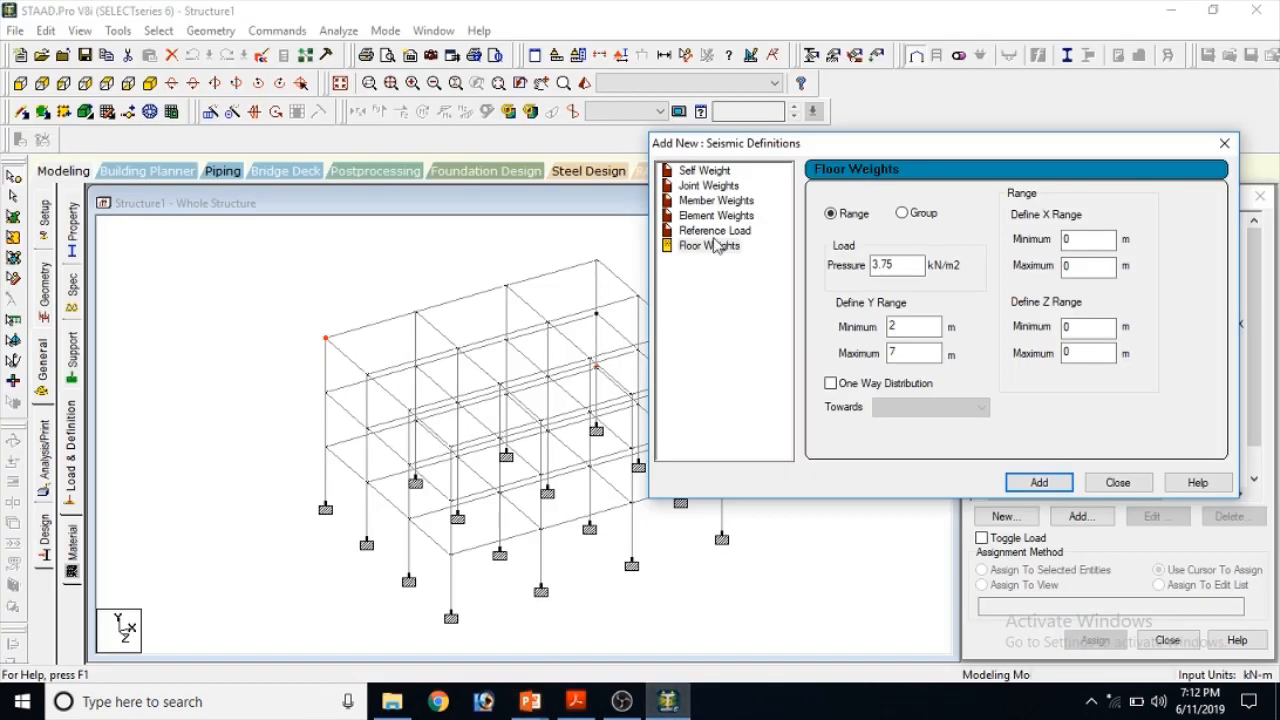
{"action": "double_click", "coordinate": [895, 266]}
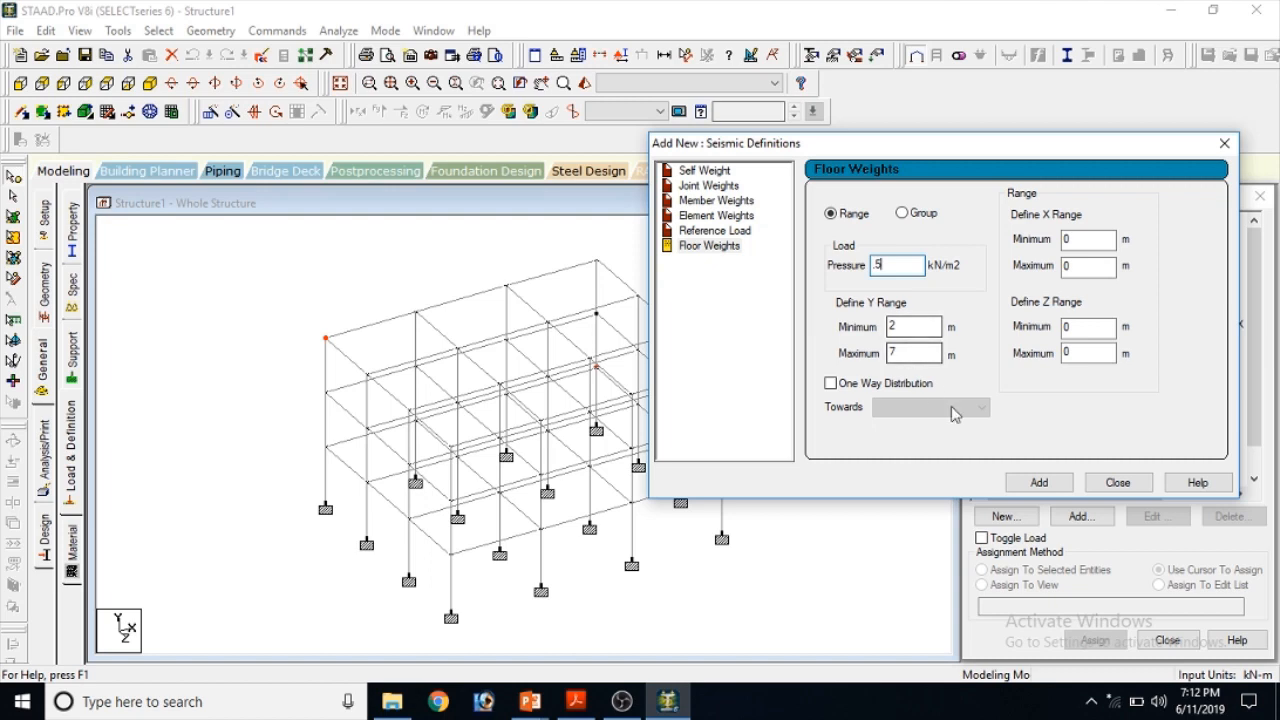
{"action": "left_click", "coordinate": [1039, 482]}
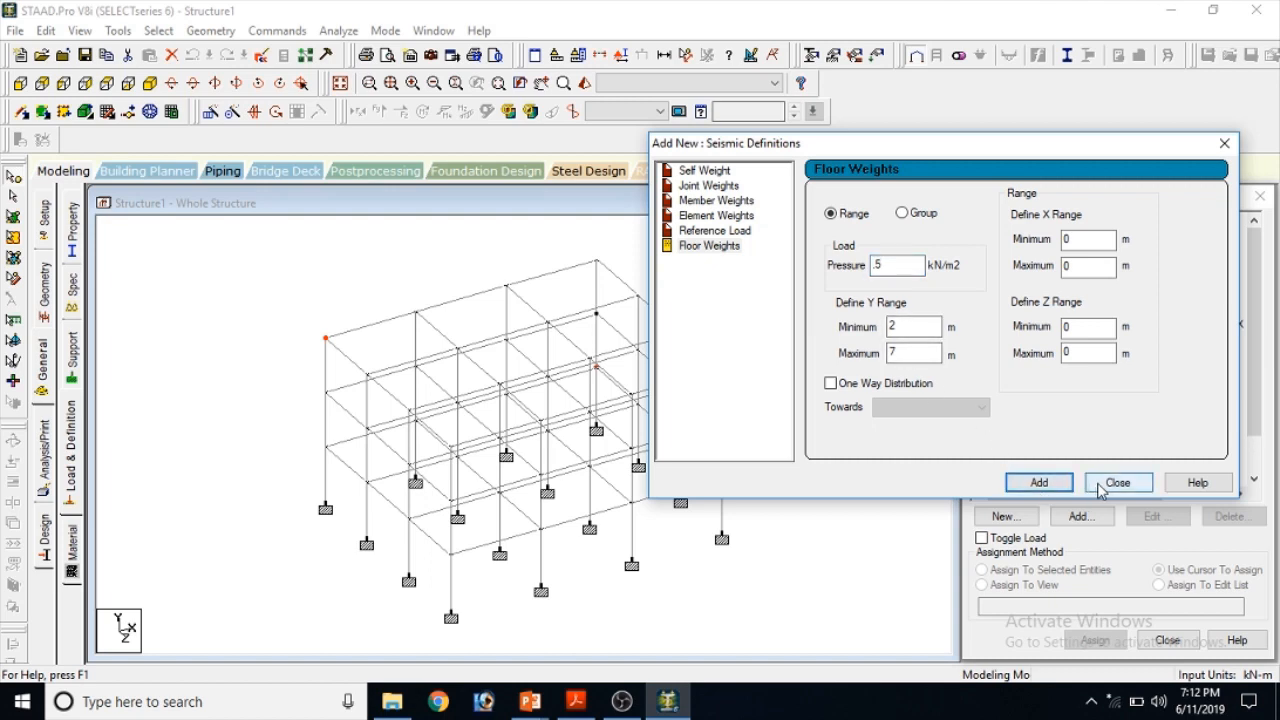
{"action": "left_click_drag", "start_coordinate": [1050, 145], "coordinate": [742, 148]}
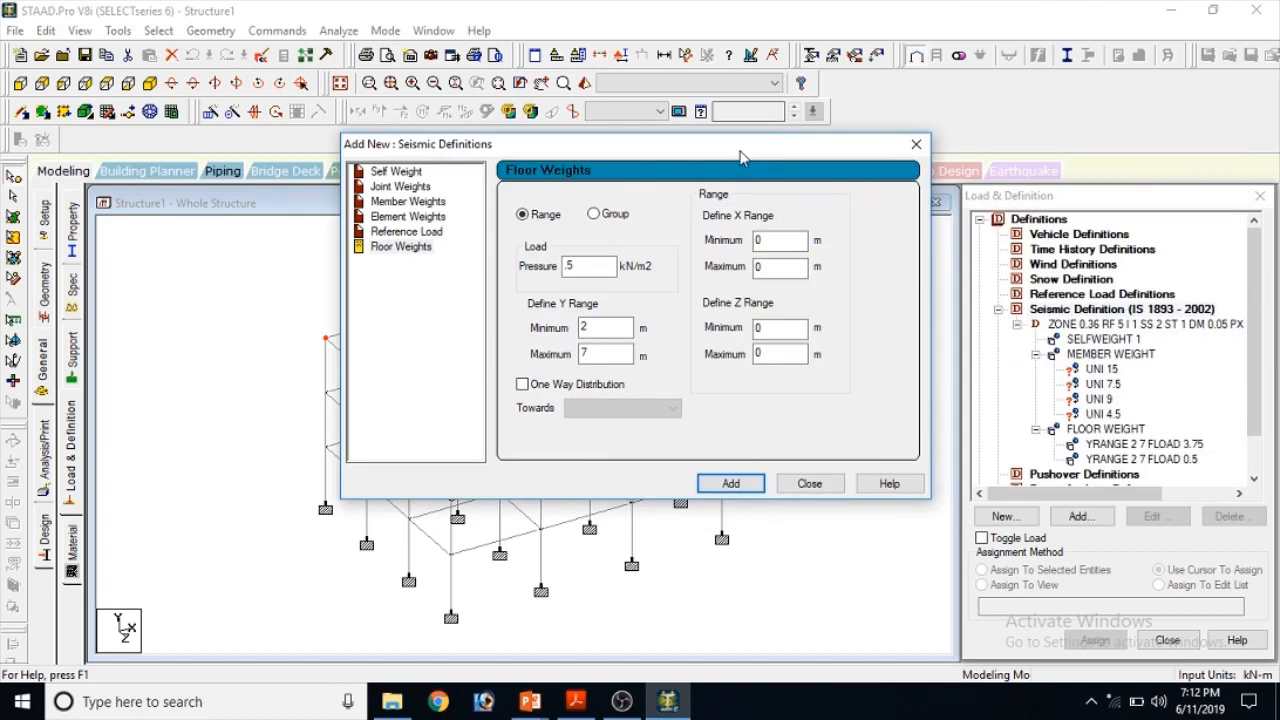
{"action": "left_click", "coordinate": [809, 483]}
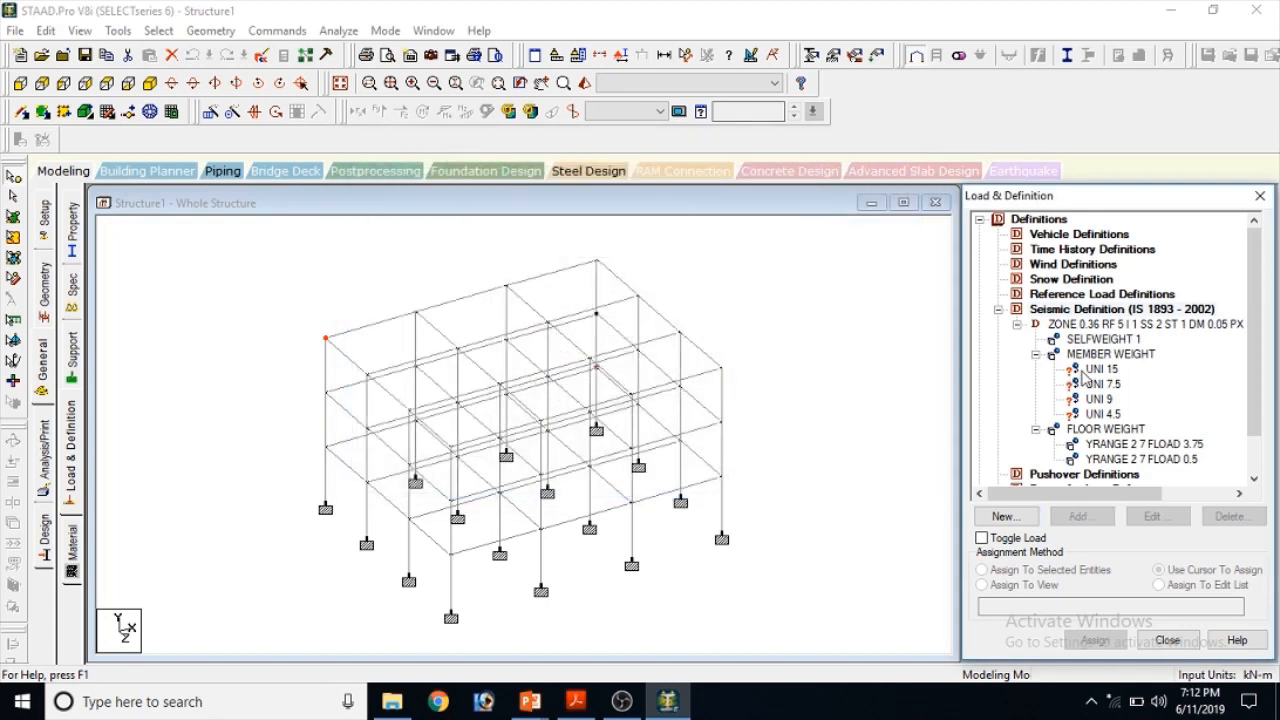
Select the beams of the two lower floor levels in front view and show only them in plan view
{"action": "left_click", "coordinate": [1090, 371]}
{"action": "left_click", "coordinate": [902, 358]}
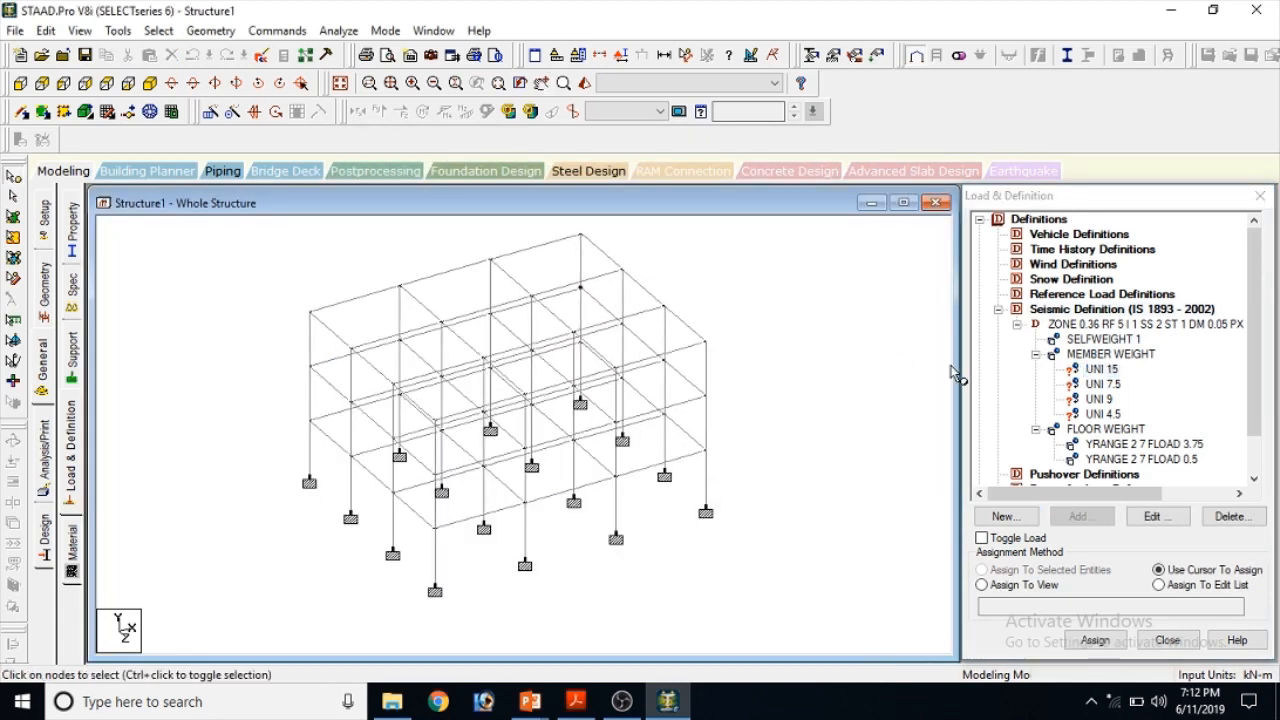
{"action": "left_click", "coordinate": [15, 198]}
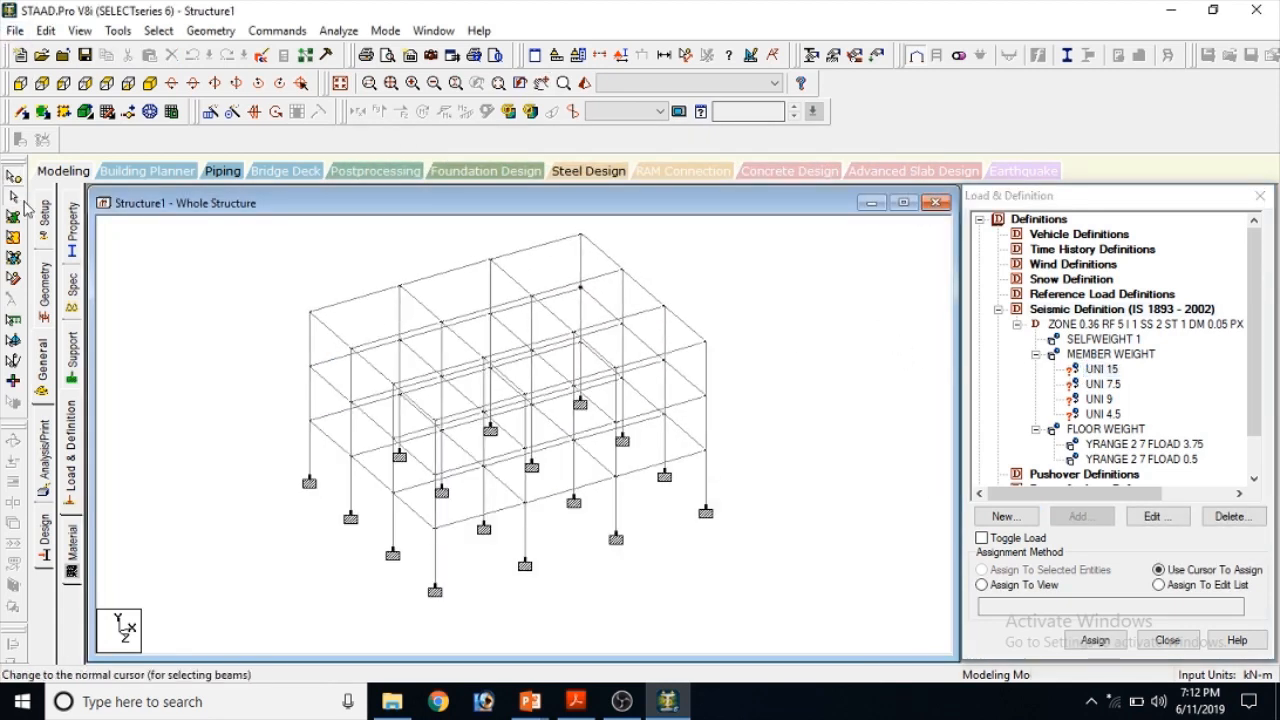
{"action": "scroll", "coordinate": [344, 305], "scroll_direction": "down", "scroll_amount": 1}
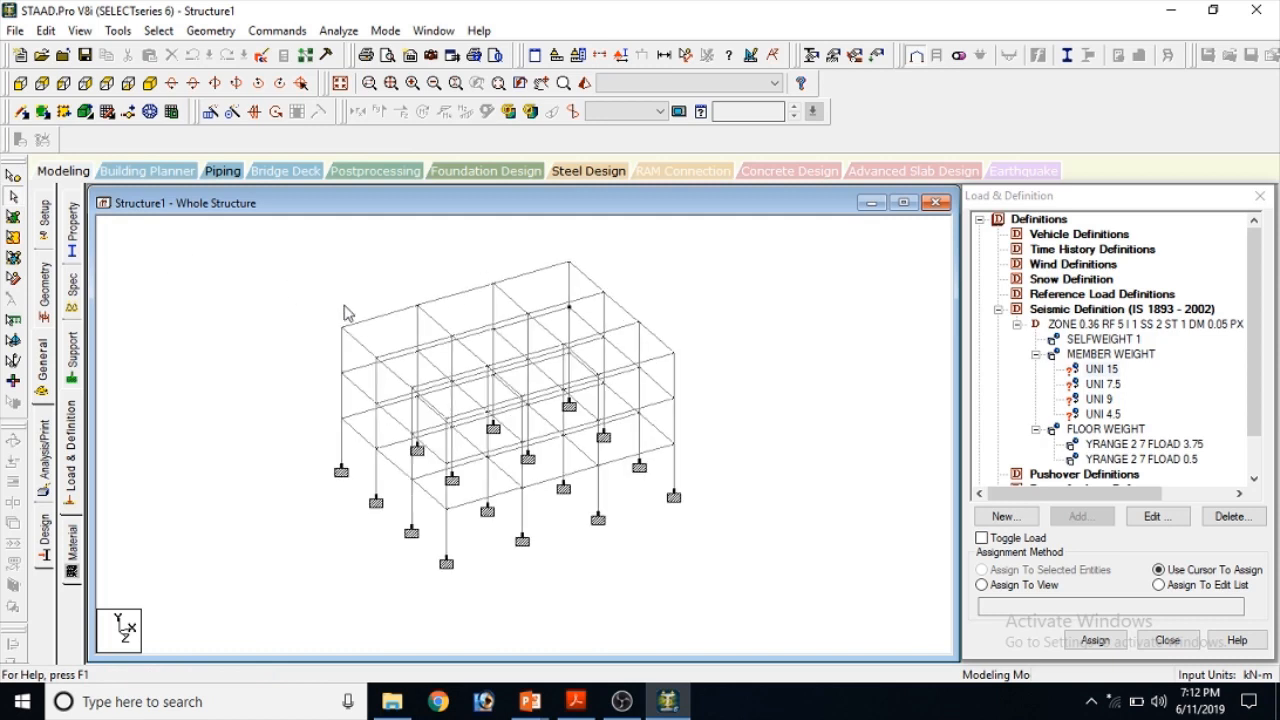
{"action": "left_click", "coordinate": [20, 83]}
{"action": "left_click_drag", "start_coordinate": [204, 362], "coordinate": [737, 380]}
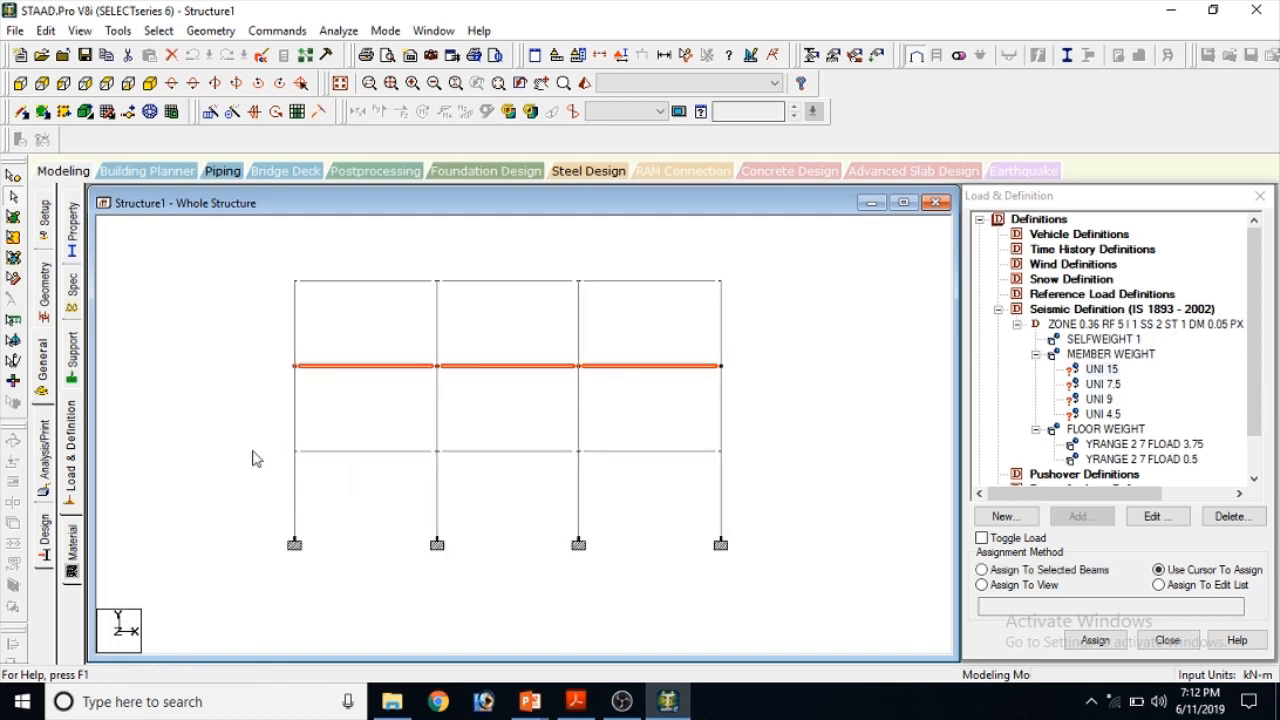
{"action": "left_click_drag", "start_coordinate": [246, 429], "coordinate": [742, 471], "text": "ctrl"}
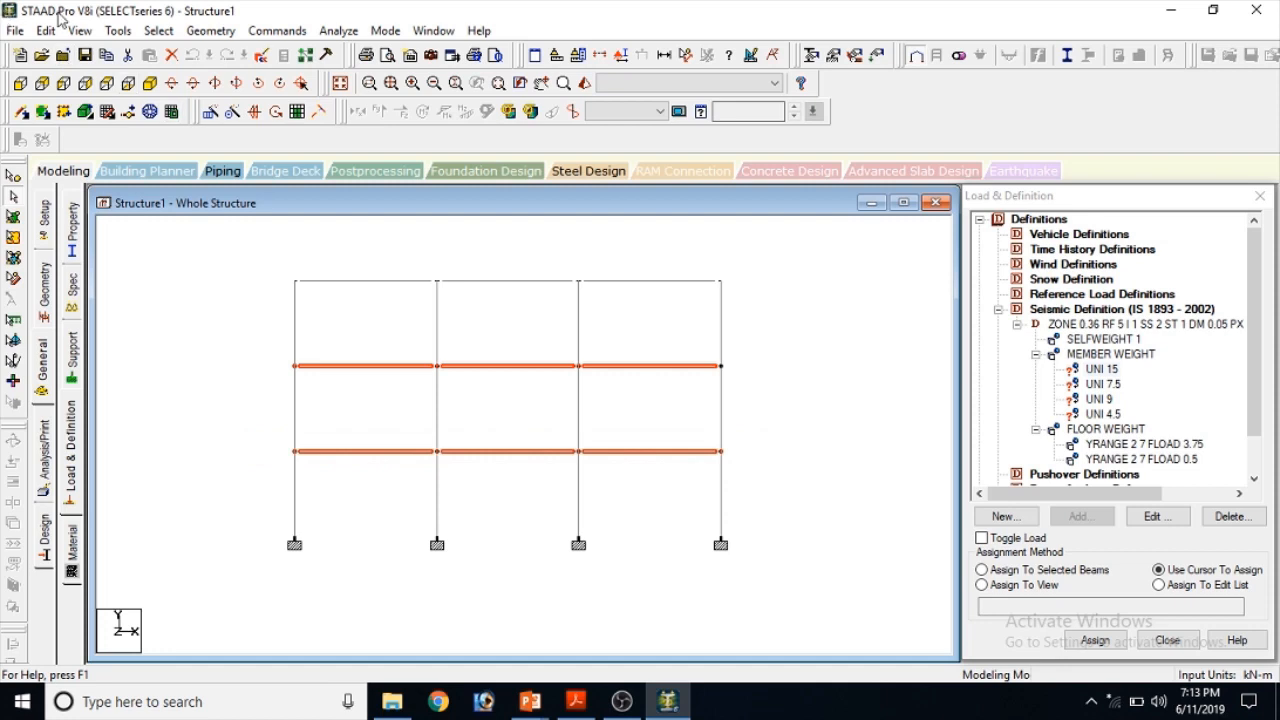
{"action": "left_click", "coordinate": [79, 30]}
{"action": "left_click", "coordinate": [80, 87]}
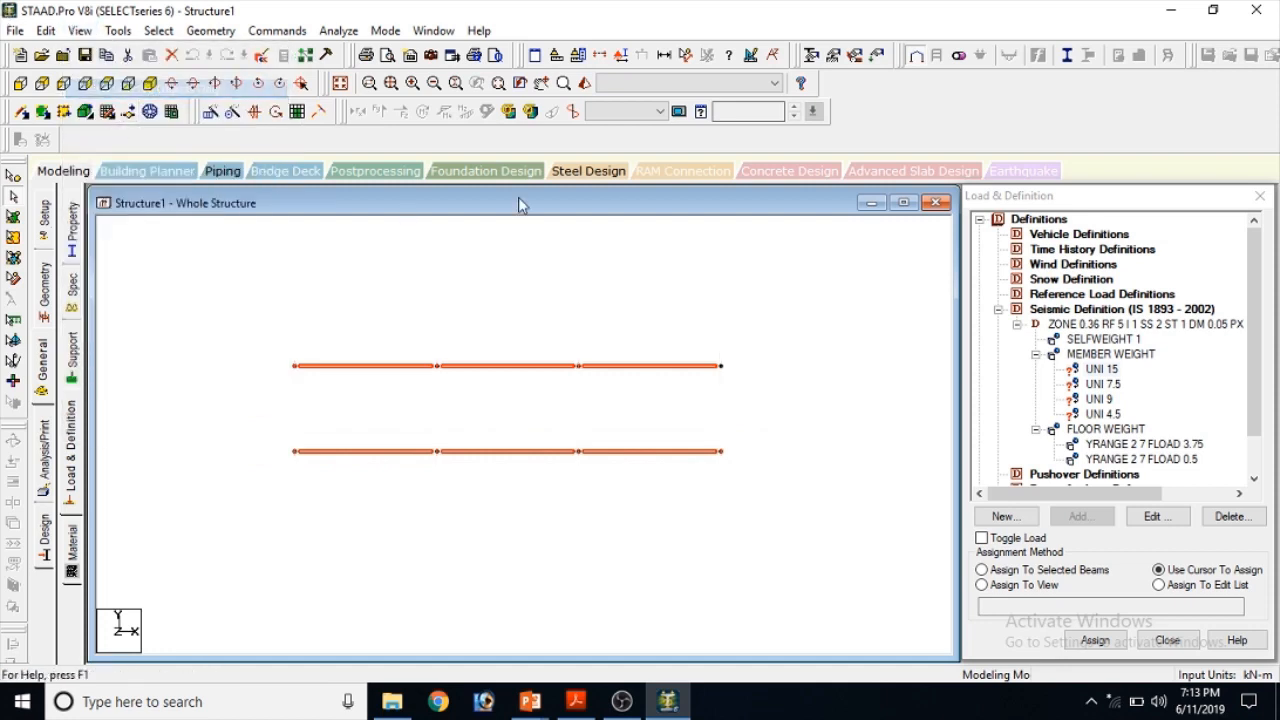
{"action": "left_click", "coordinate": [149, 86]}
{"action": "left_click", "coordinate": [174, 111]}
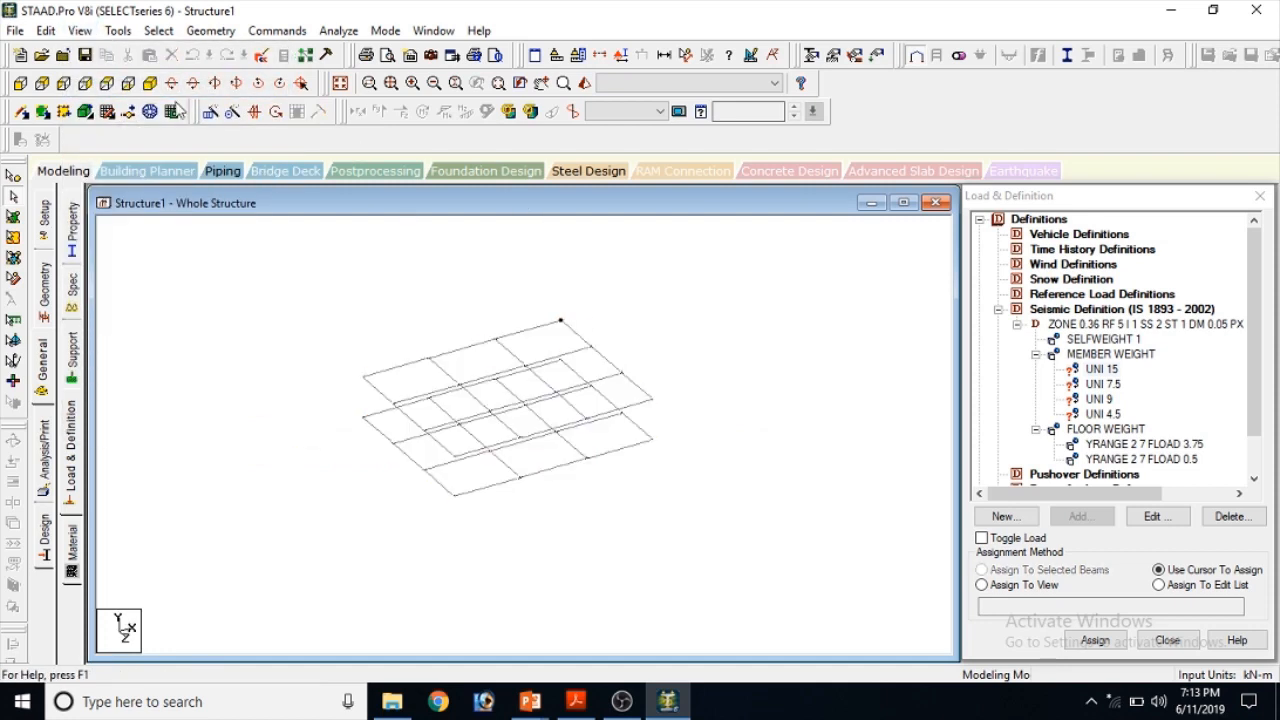
{"action": "left_click", "coordinate": [88, 85]}
Select the perimeter beams on all four sides of the lower floors and assign them the UNI 15 member weight
{"action": "left_click", "coordinate": [1104, 369]}
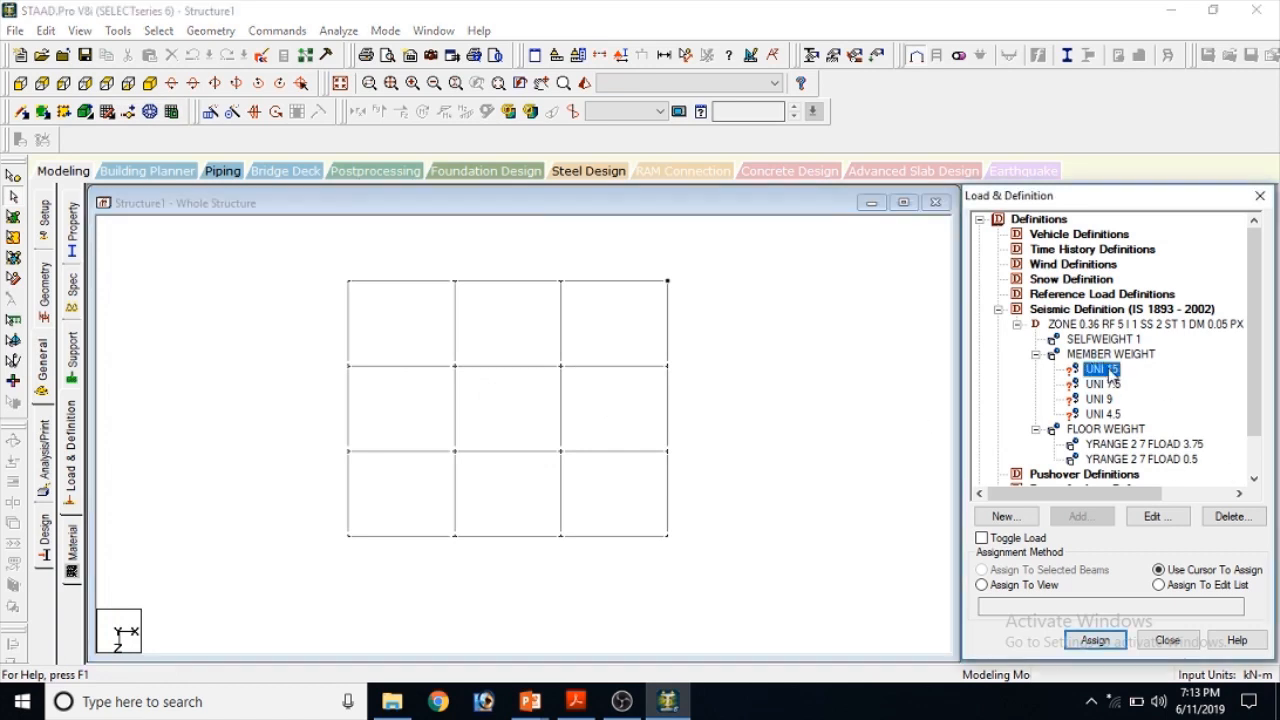
{"action": "left_click_drag", "start_coordinate": [262, 258], "coordinate": [771, 298]}
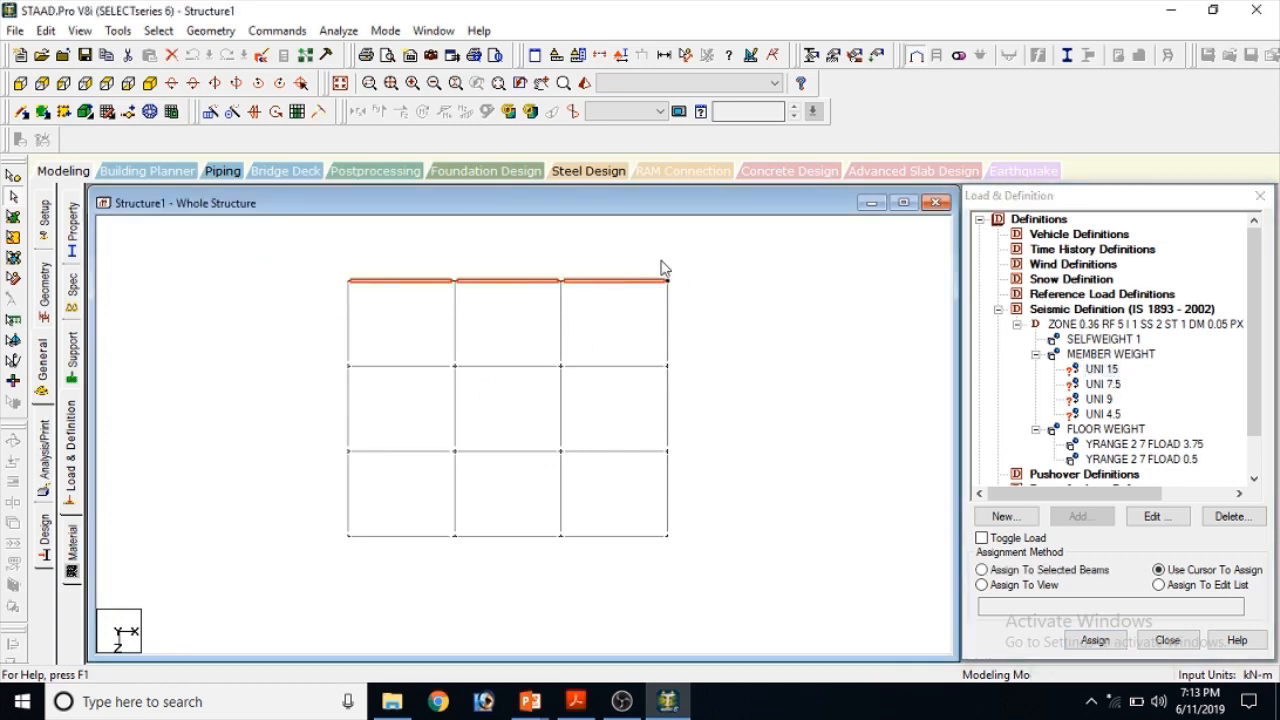
{"action": "left_click_drag", "start_coordinate": [660, 259], "coordinate": [702, 568]}
{"action": "left_click_drag", "start_coordinate": [320, 514], "coordinate": [768, 608]}
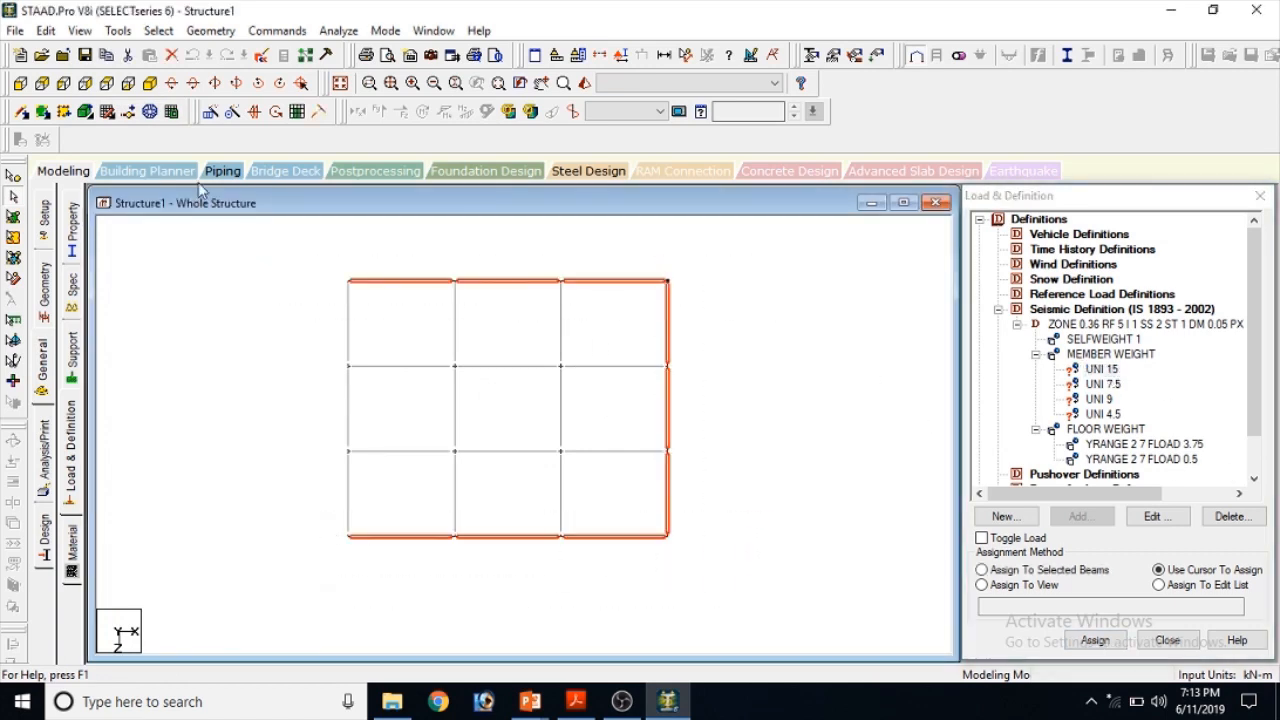
{"action": "left_click_drag", "start_coordinate": [318, 282], "coordinate": [380, 566], "text": "ctrl"}
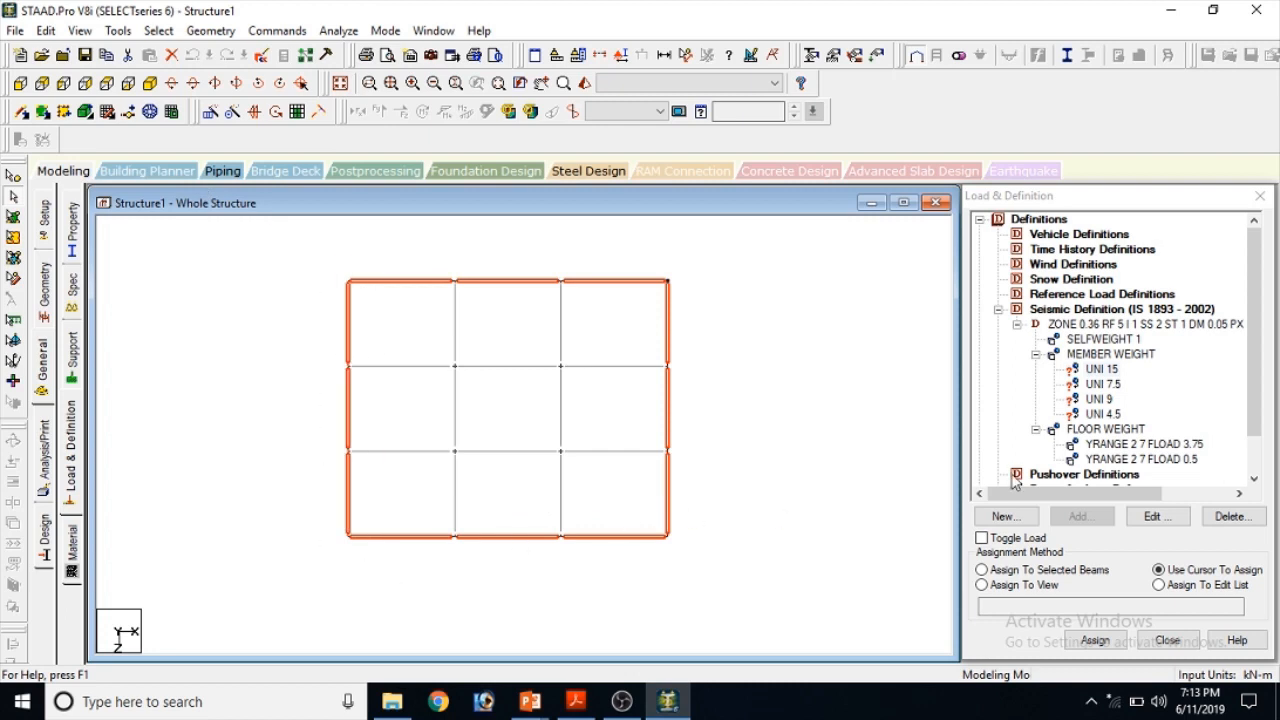
{"action": "left_click", "coordinate": [1112, 371]}
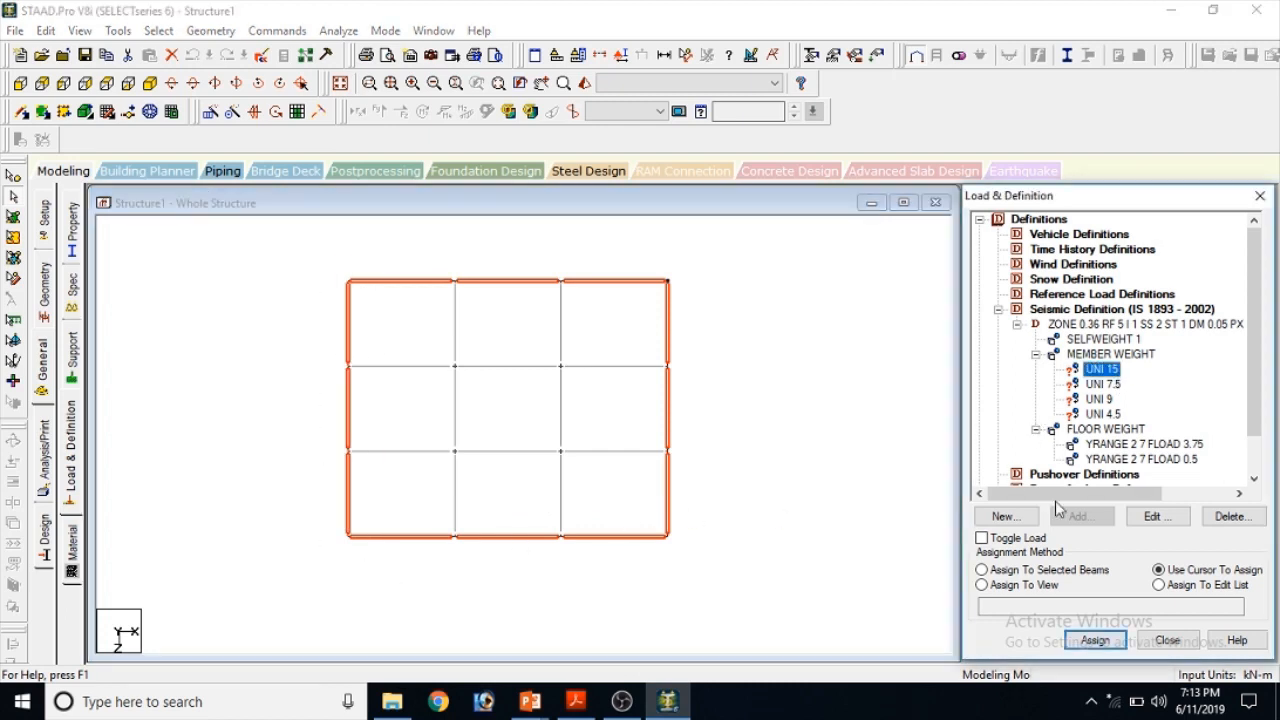
{"action": "left_click", "coordinate": [1040, 570]}
{"action": "left_click", "coordinate": [1095, 640]}
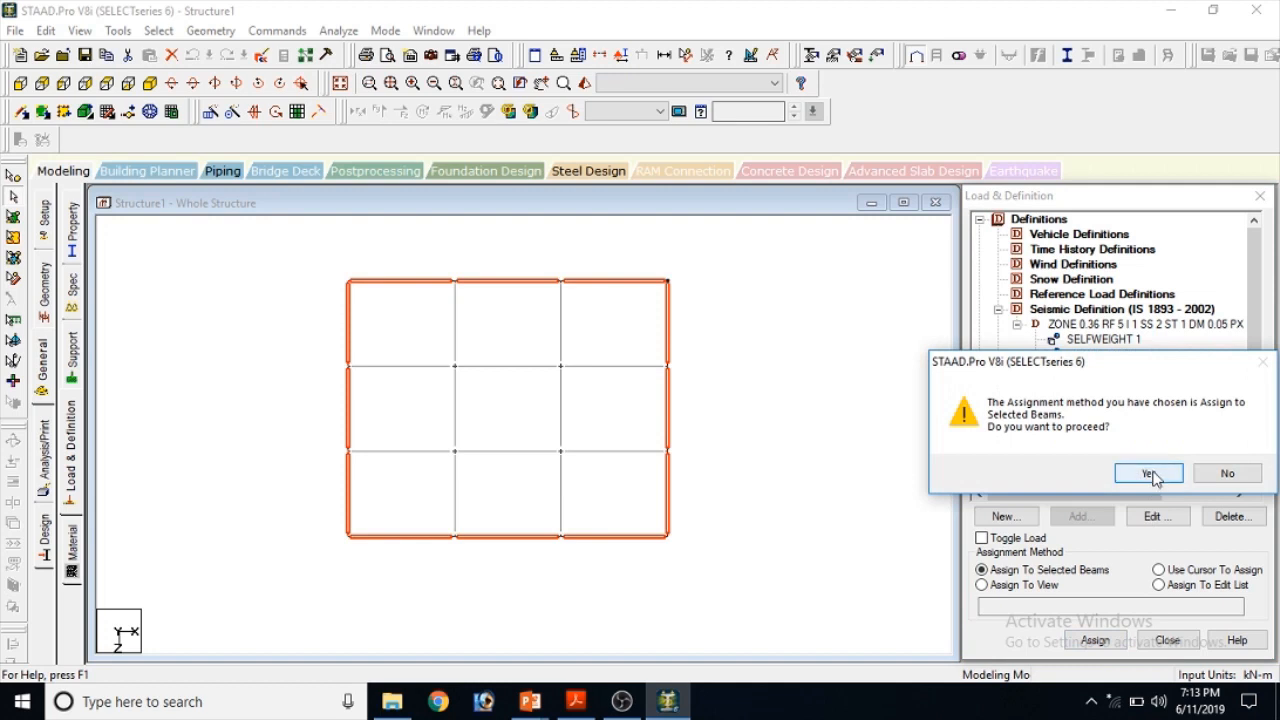
{"action": "left_click", "coordinate": [1150, 474]}
Select all interior beams of the lower floors and assign them the UNI 9 member weight
{"action": "left_click", "coordinate": [1098, 399]}
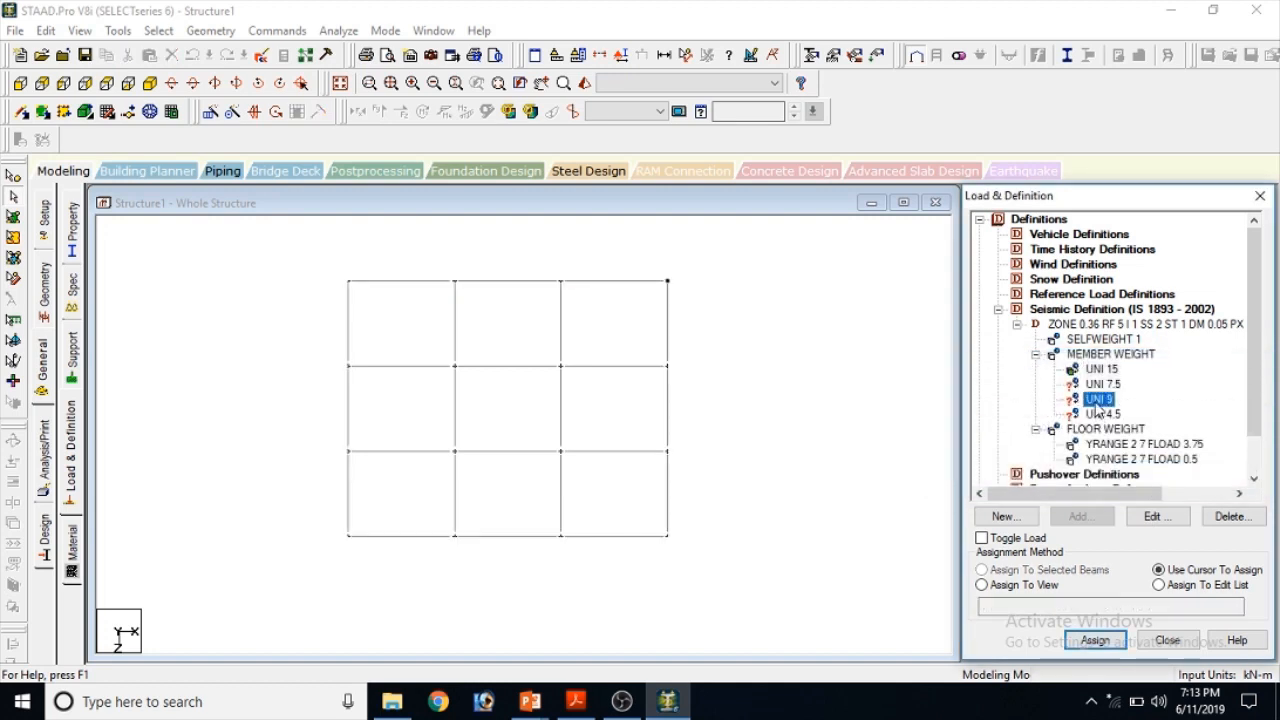
{"action": "left_click_drag", "start_coordinate": [620, 517], "coordinate": [355, 287]}
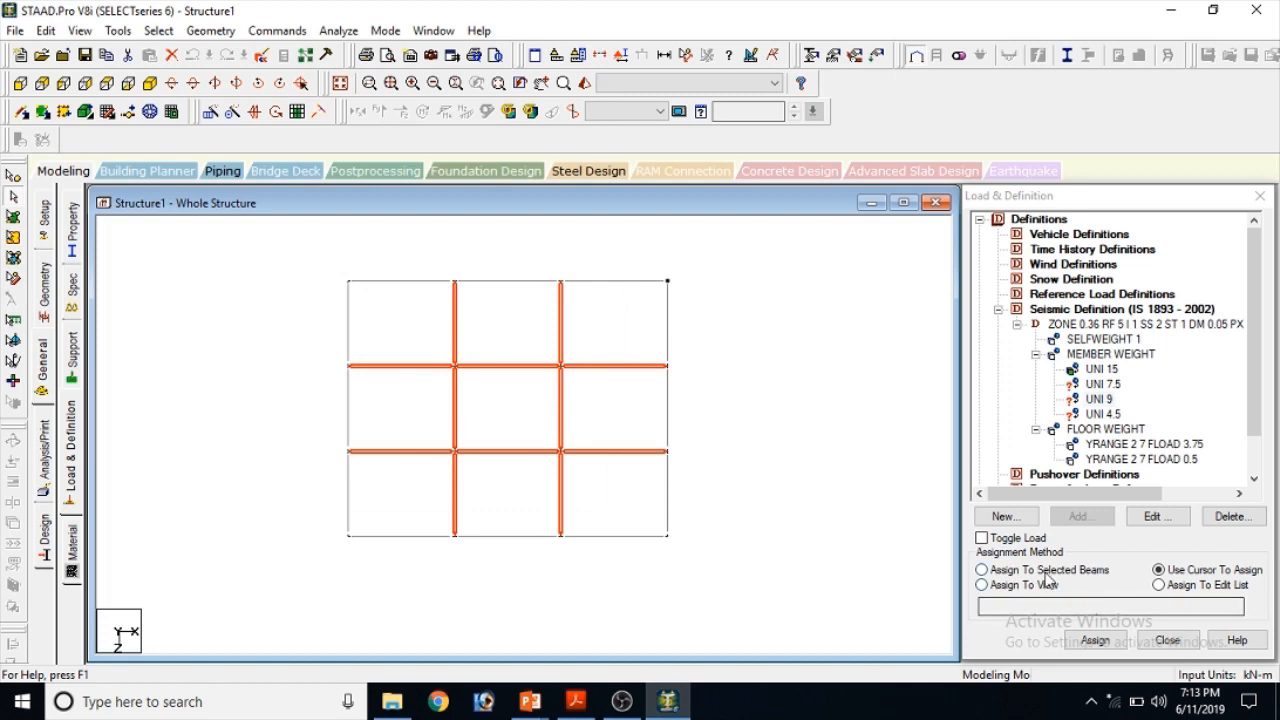
{"action": "left_click", "coordinate": [982, 569]}
{"action": "left_click", "coordinate": [1097, 637]}
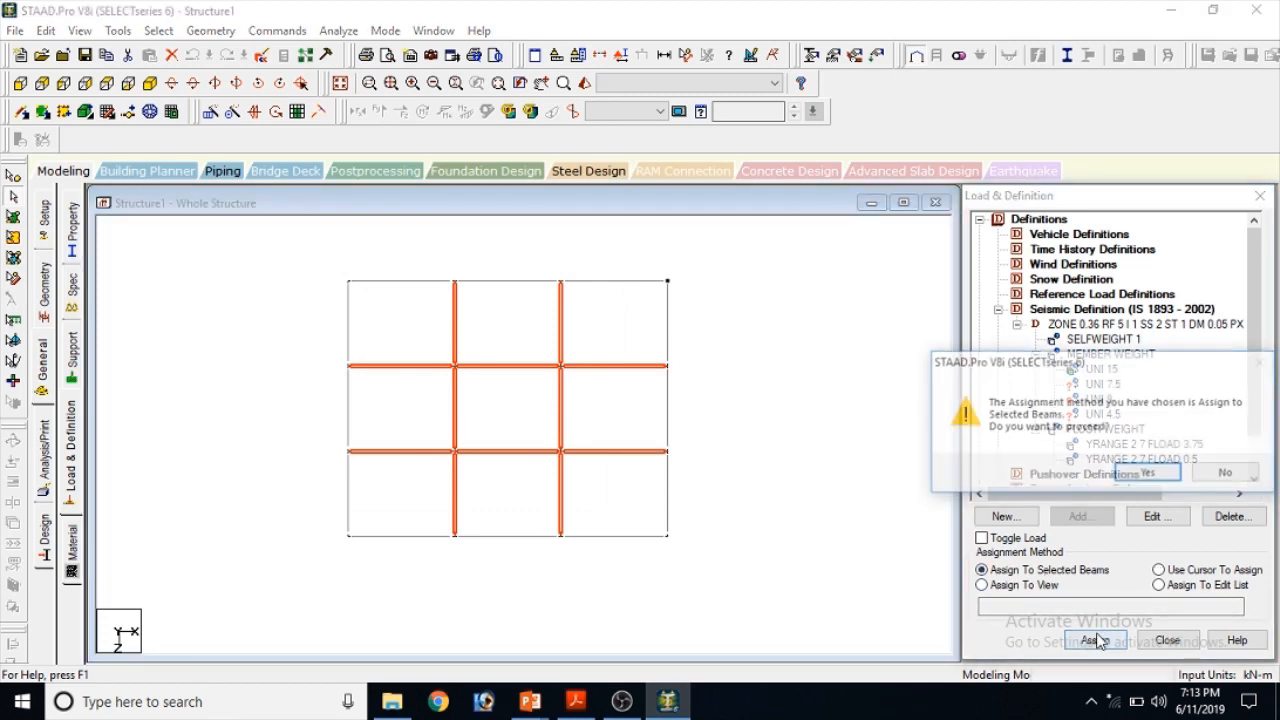
{"action": "left_click", "coordinate": [1143, 472]}
{"action": "left_click", "coordinate": [886, 434]}
{"action": "left_click", "coordinate": [1102, 384]}
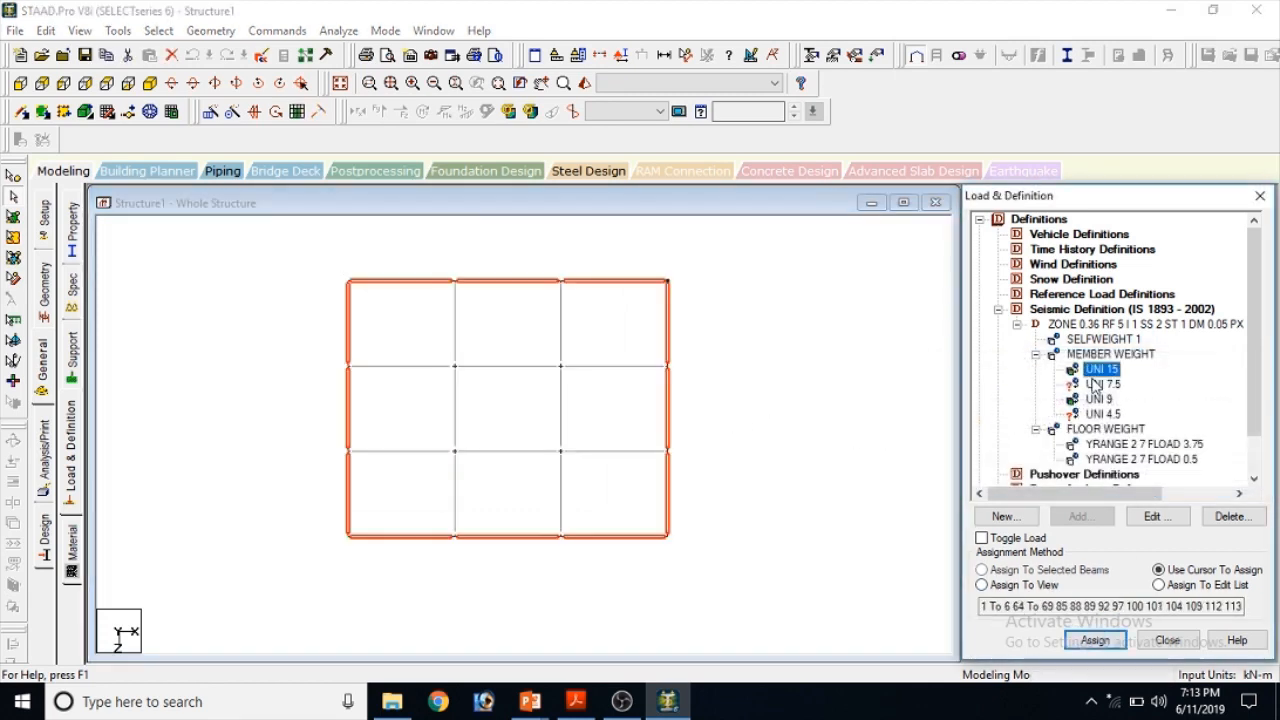
{"action": "left_click", "coordinate": [720, 392]}
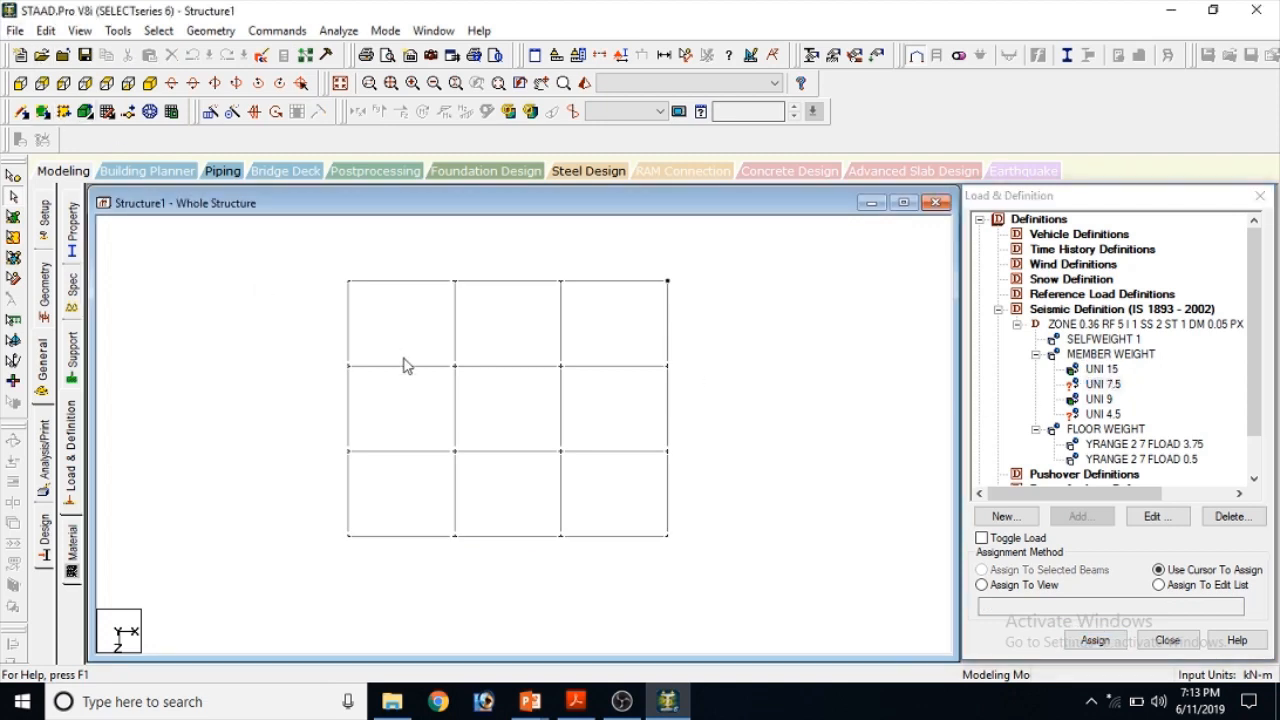
{"action": "left_click_drag", "start_coordinate": [618, 387], "coordinate": [330, 259]}
{"action": "left_click", "coordinate": [79, 30]}
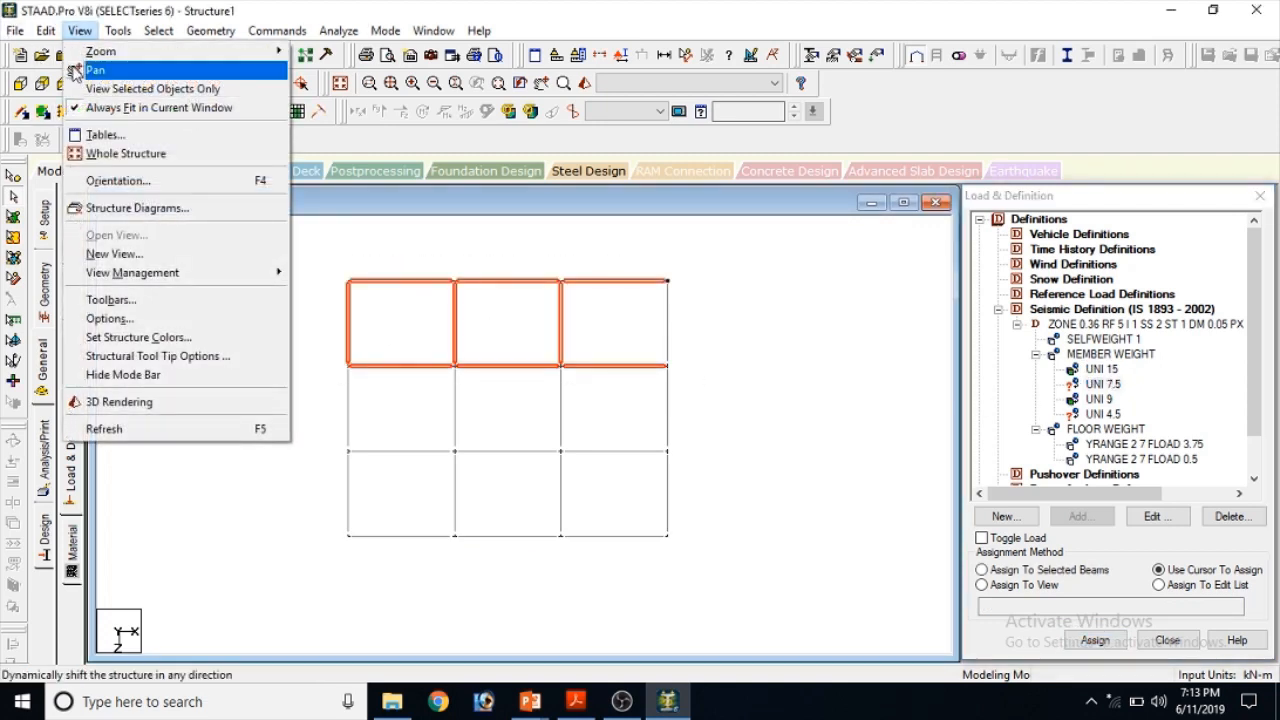
{"action": "left_click", "coordinate": [76, 89]}
Restore the whole structure, select the roof-level beams in front view and show only them in plan view
{"action": "left_click", "coordinate": [79, 30]}
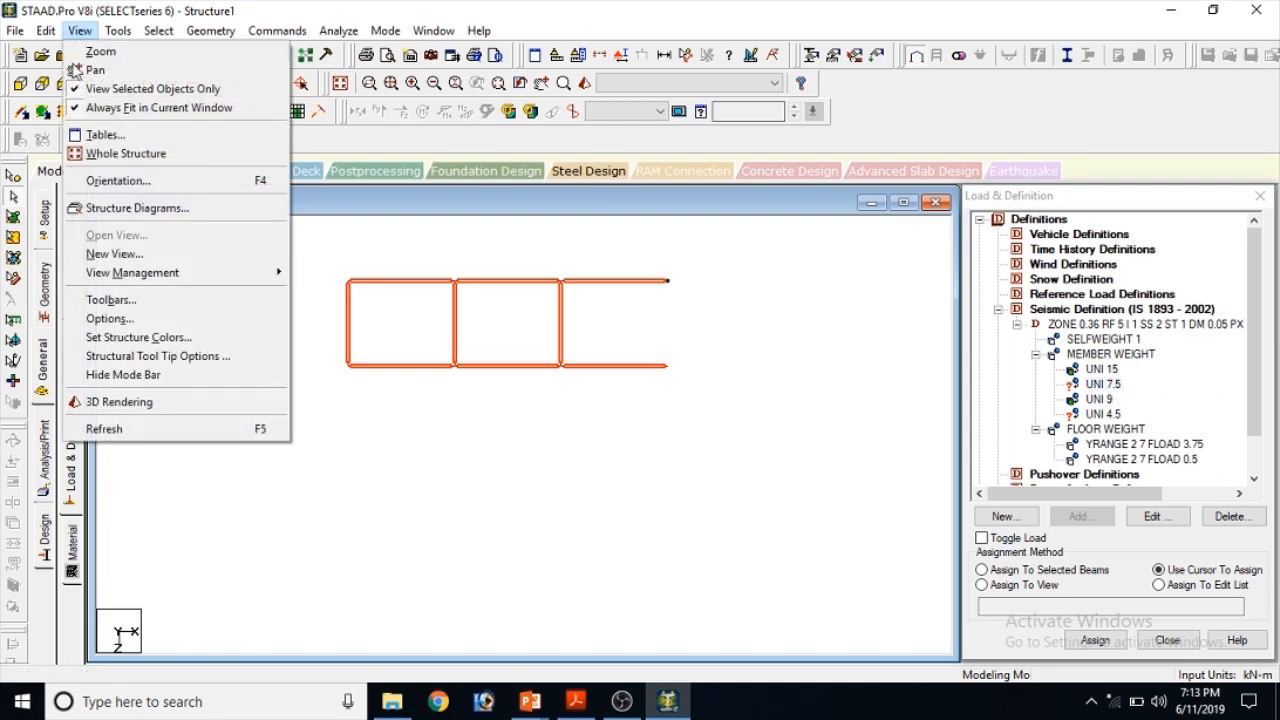
{"action": "left_click", "coordinate": [130, 151]}
{"action": "left_click", "coordinate": [20, 84]}
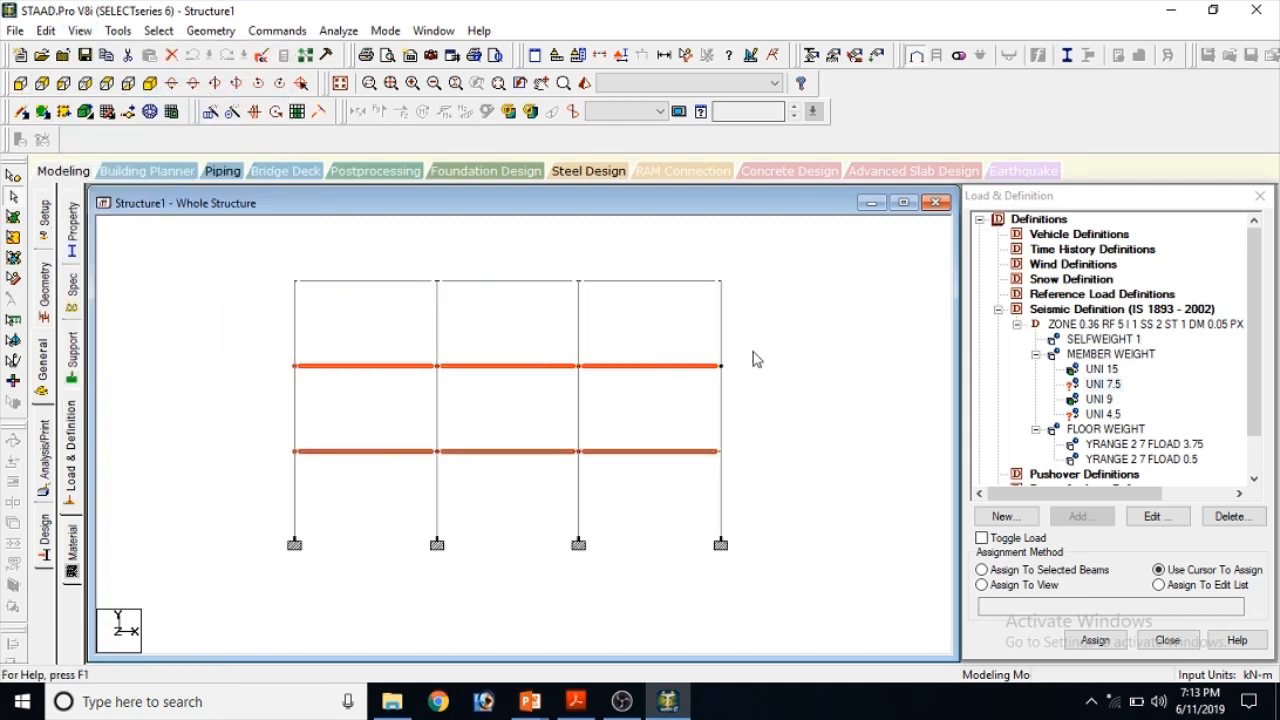
{"action": "left_click_drag", "start_coordinate": [253, 280], "coordinate": [771, 291]}
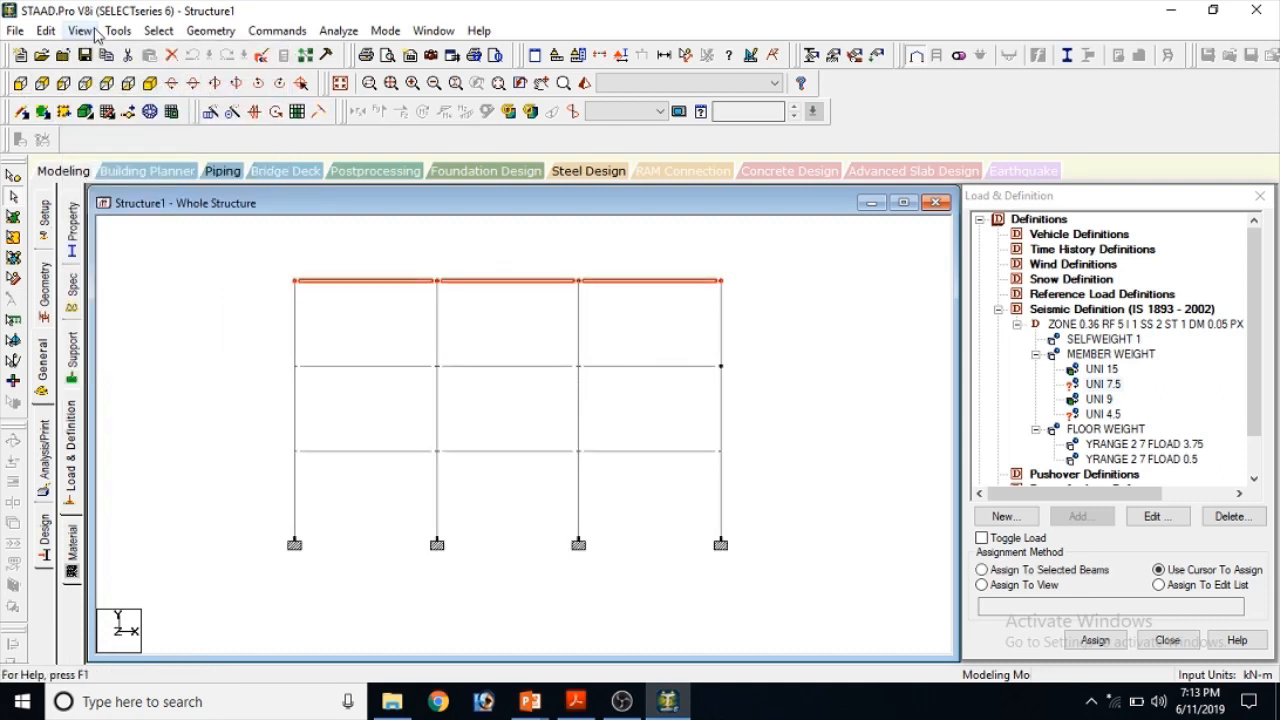
{"action": "left_click", "coordinate": [79, 30]}
{"action": "left_click", "coordinate": [110, 88]}
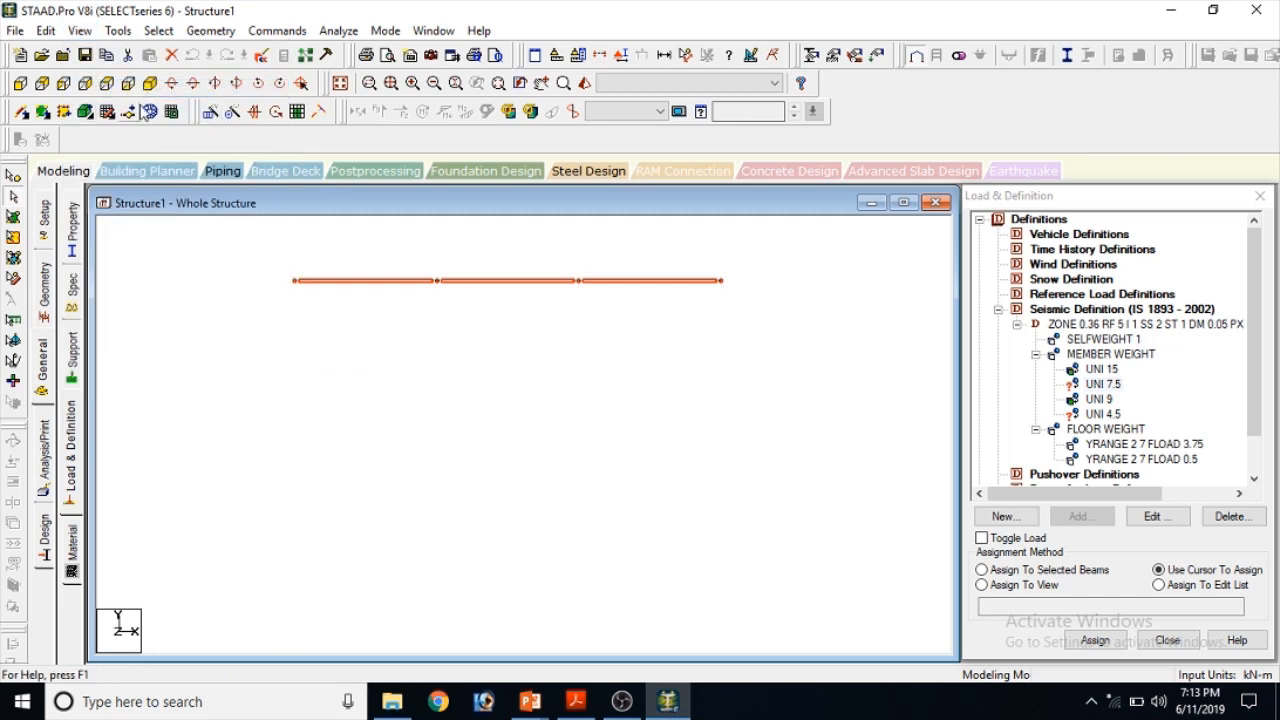
{"action": "left_click", "coordinate": [108, 84]}
{"action": "left_click", "coordinate": [862, 479]}
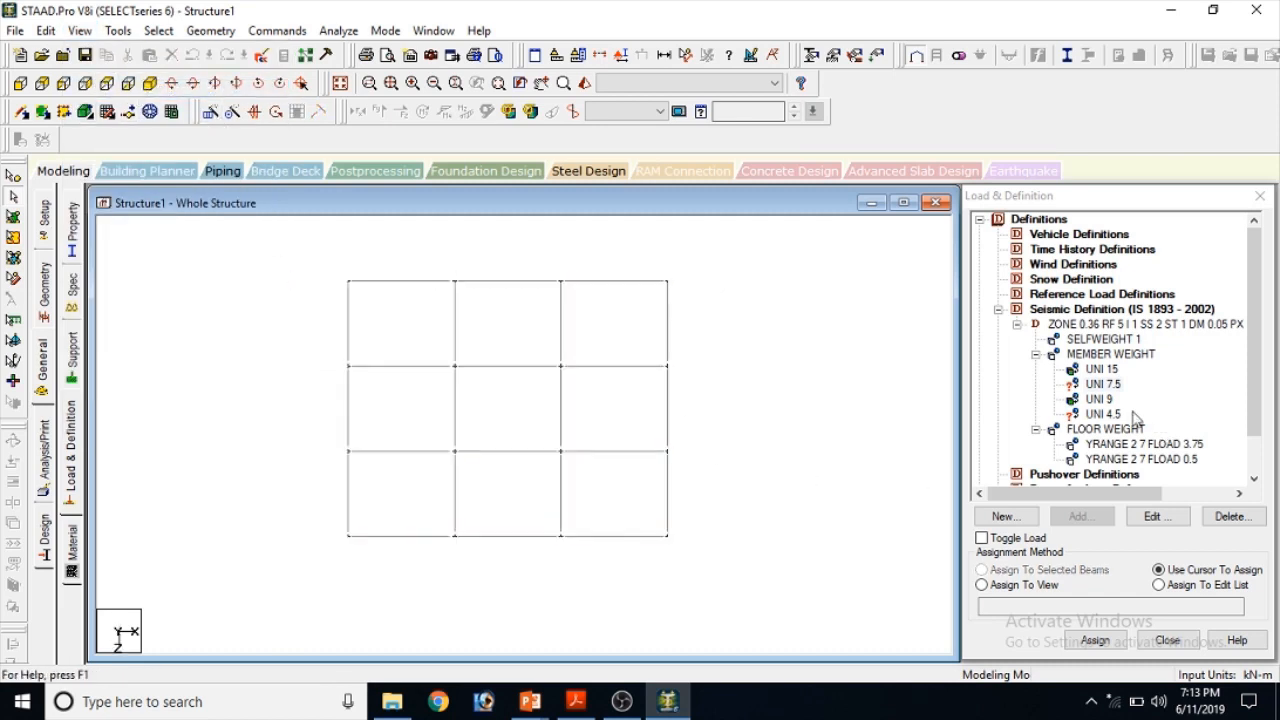
Select the perimeter beams on all four sides of the roof level and assign them the UNI 7.5 member weight
{"action": "left_click", "coordinate": [1100, 384]}
{"action": "left_click_drag", "start_coordinate": [309, 254], "coordinate": [694, 291]}
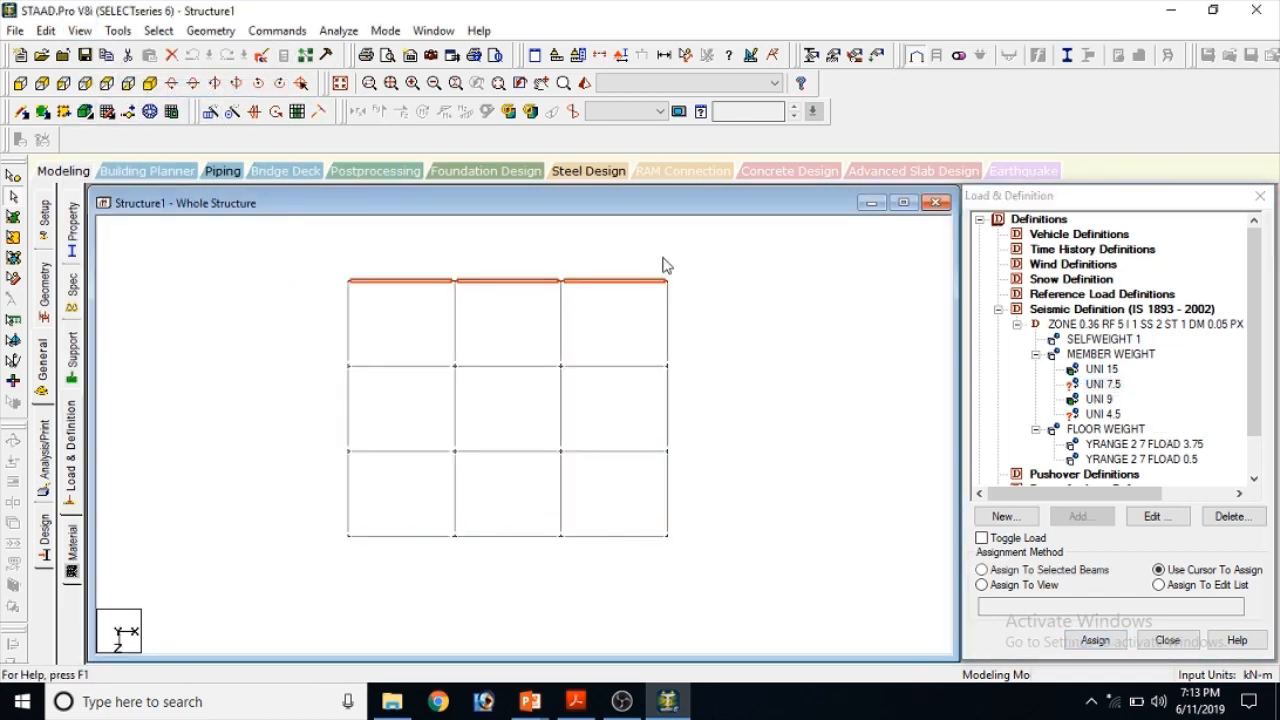
{"action": "left_click_drag", "start_coordinate": [657, 250], "coordinate": [706, 588]}
{"action": "left_click_drag", "start_coordinate": [295, 530], "coordinate": [717, 549]}
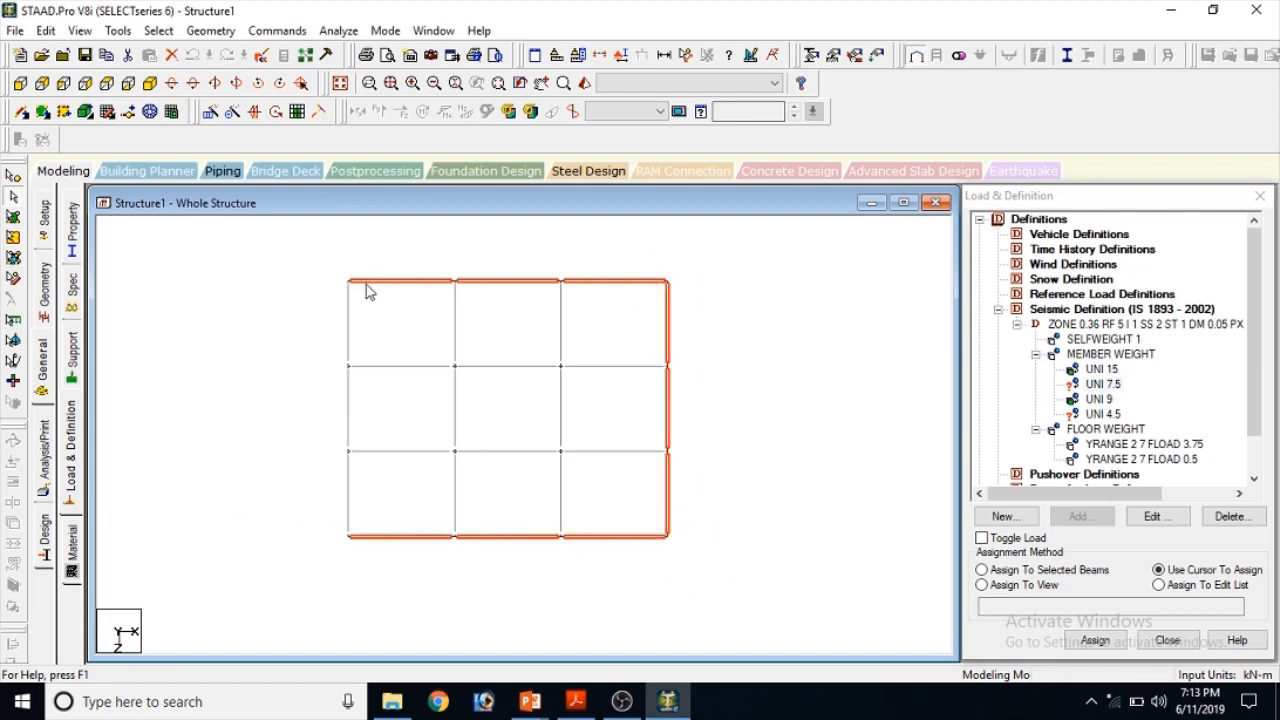
{"action": "left_click_drag", "start_coordinate": [311, 253], "coordinate": [369, 541]}
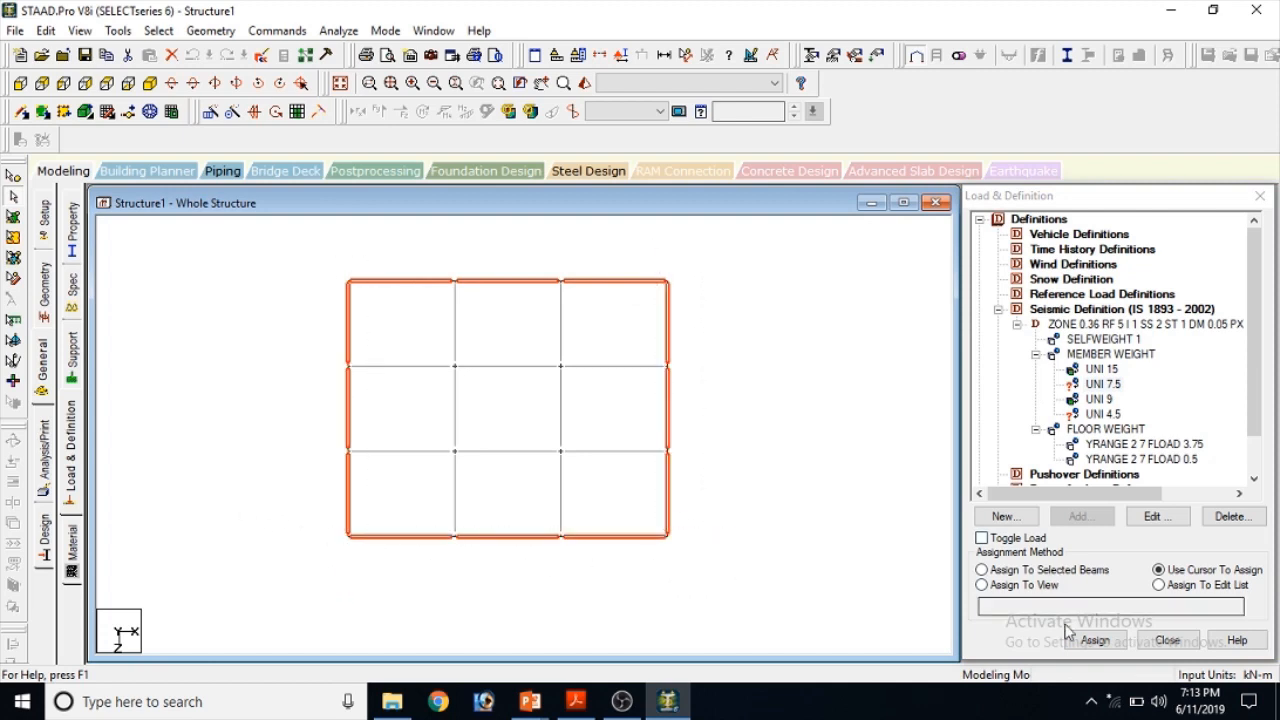
{"action": "left_click", "coordinate": [1097, 640]}
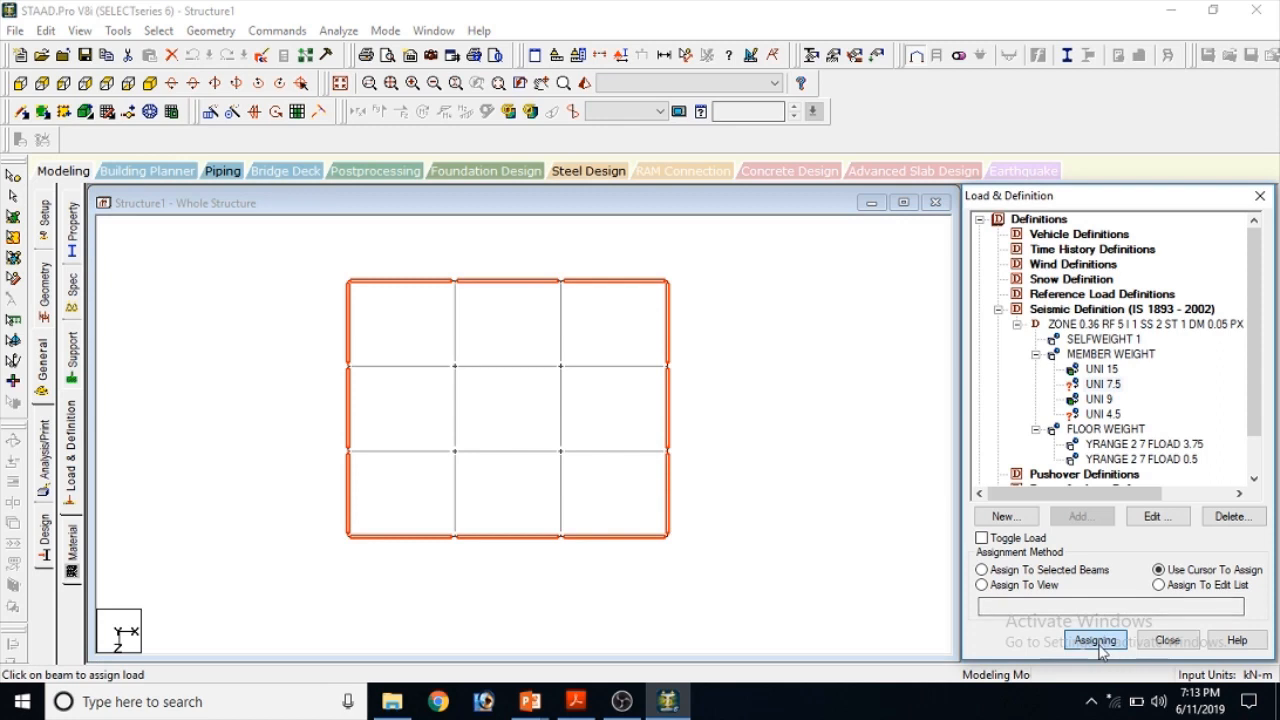
{"action": "left_click", "coordinate": [1040, 569]}
{"action": "left_click", "coordinate": [1094, 640]}
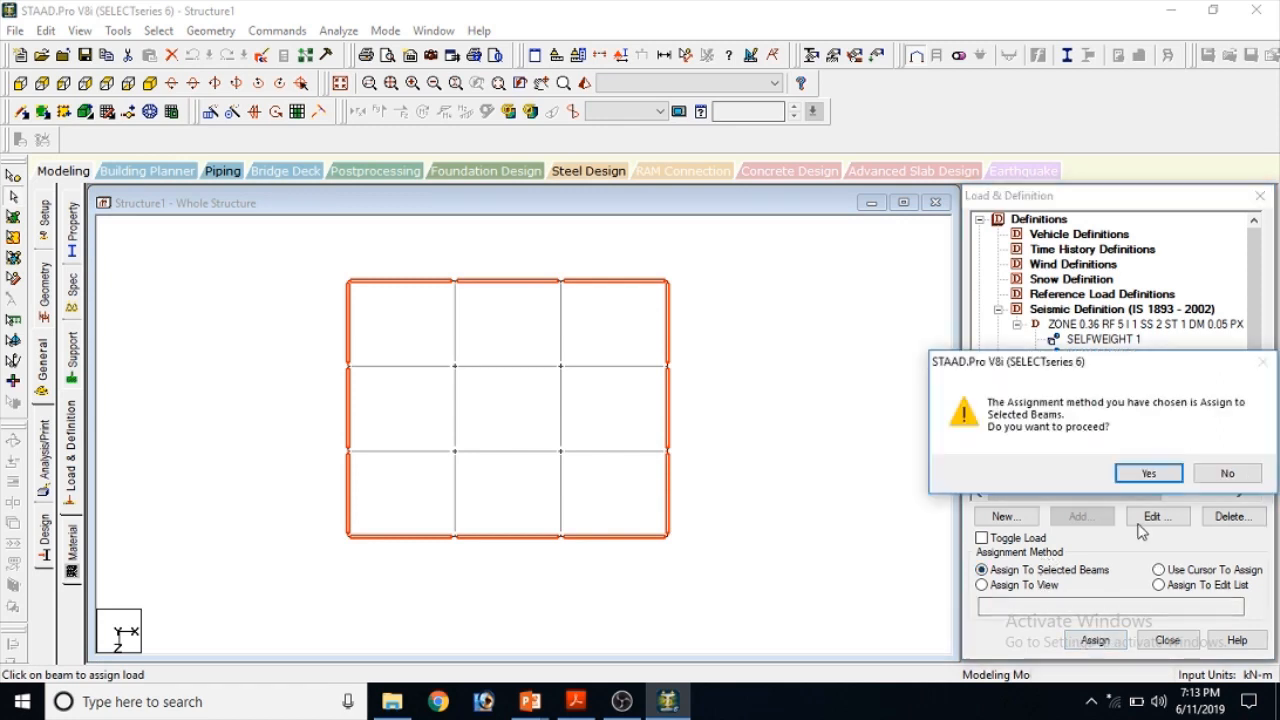
{"action": "left_click", "coordinate": [1149, 474]}
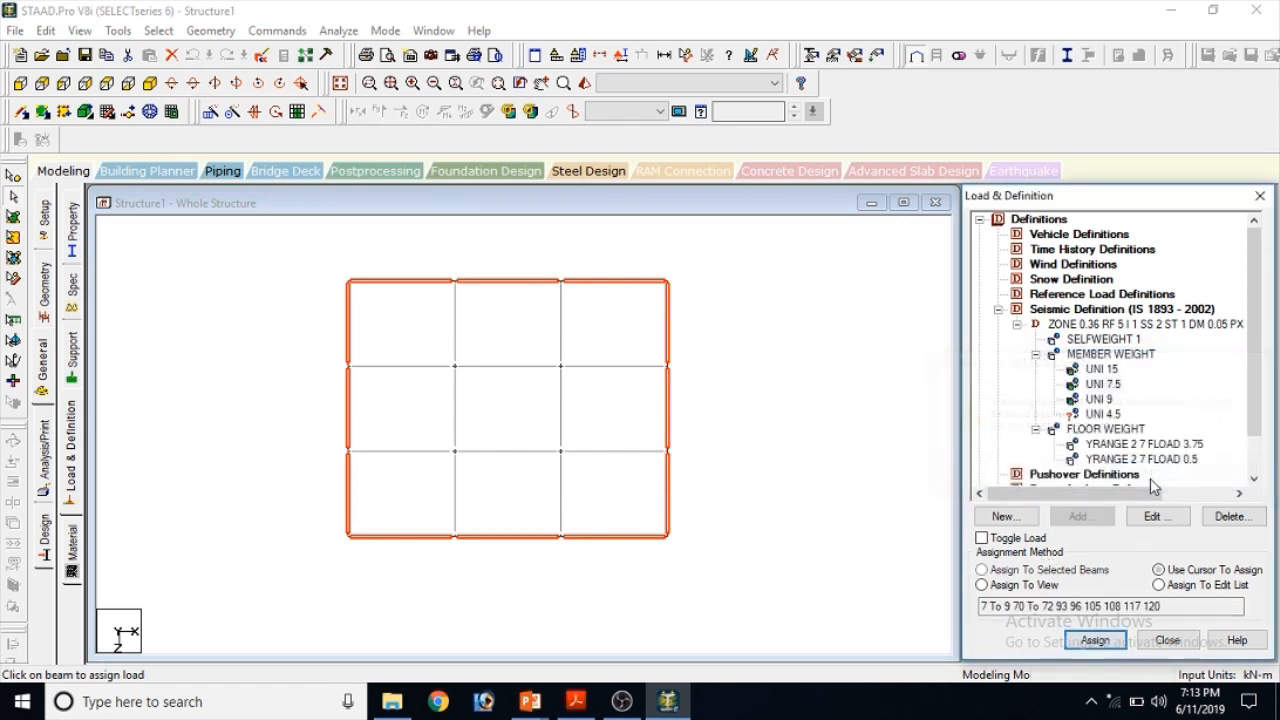
Select all interior beams of the roof level and assign them the UNI 4.5 member weight
{"action": "left_click_drag", "start_coordinate": [645, 511], "coordinate": [420, 334]}
{"action": "left_click", "coordinate": [1060, 570]}
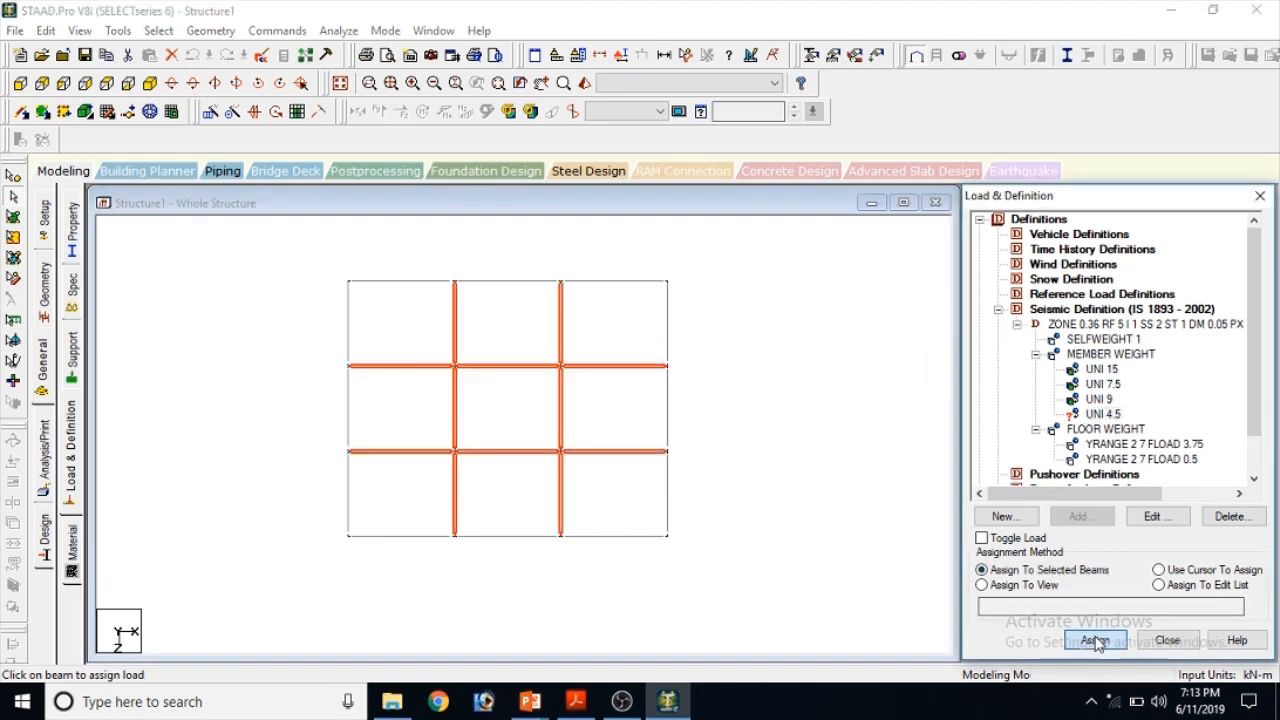
{"action": "left_click", "coordinate": [1094, 640]}
{"action": "left_click", "coordinate": [1147, 473]}
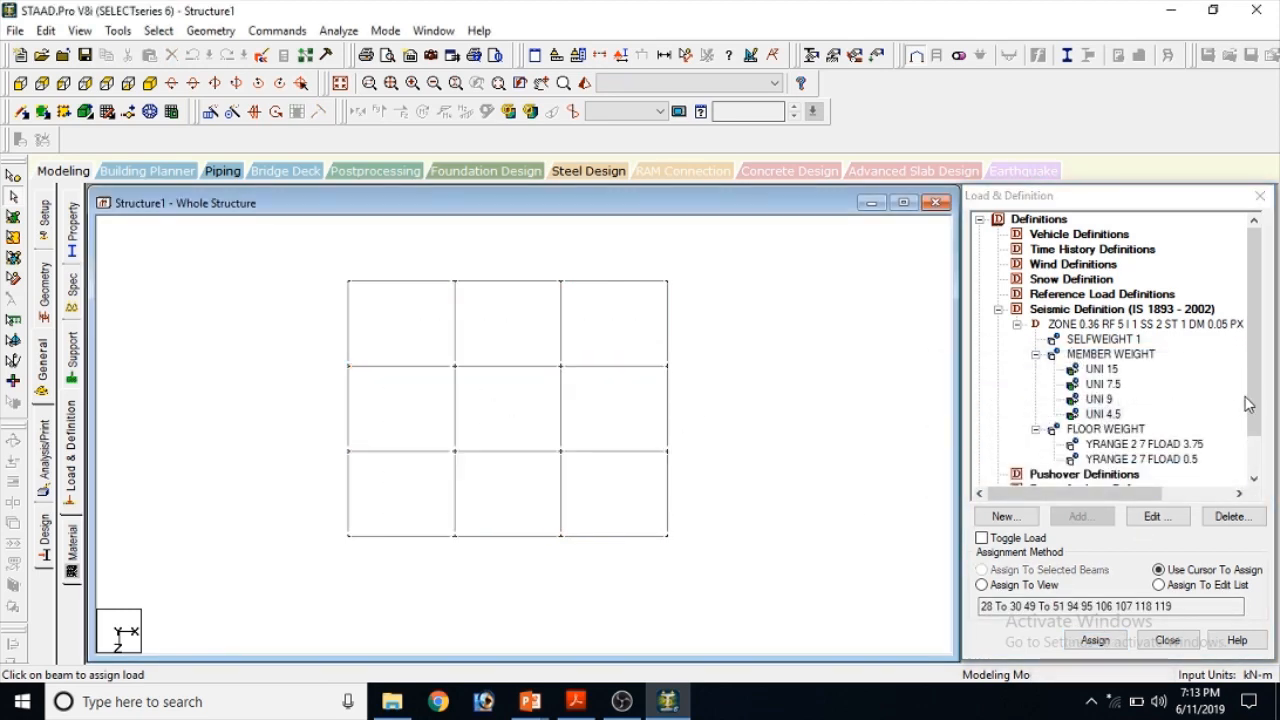
Restore the whole structure from the roof-only view and show it in isometric view with nothing selected
{"action": "left_click_drag", "start_coordinate": [1251, 412], "coordinate": [1255, 436]}
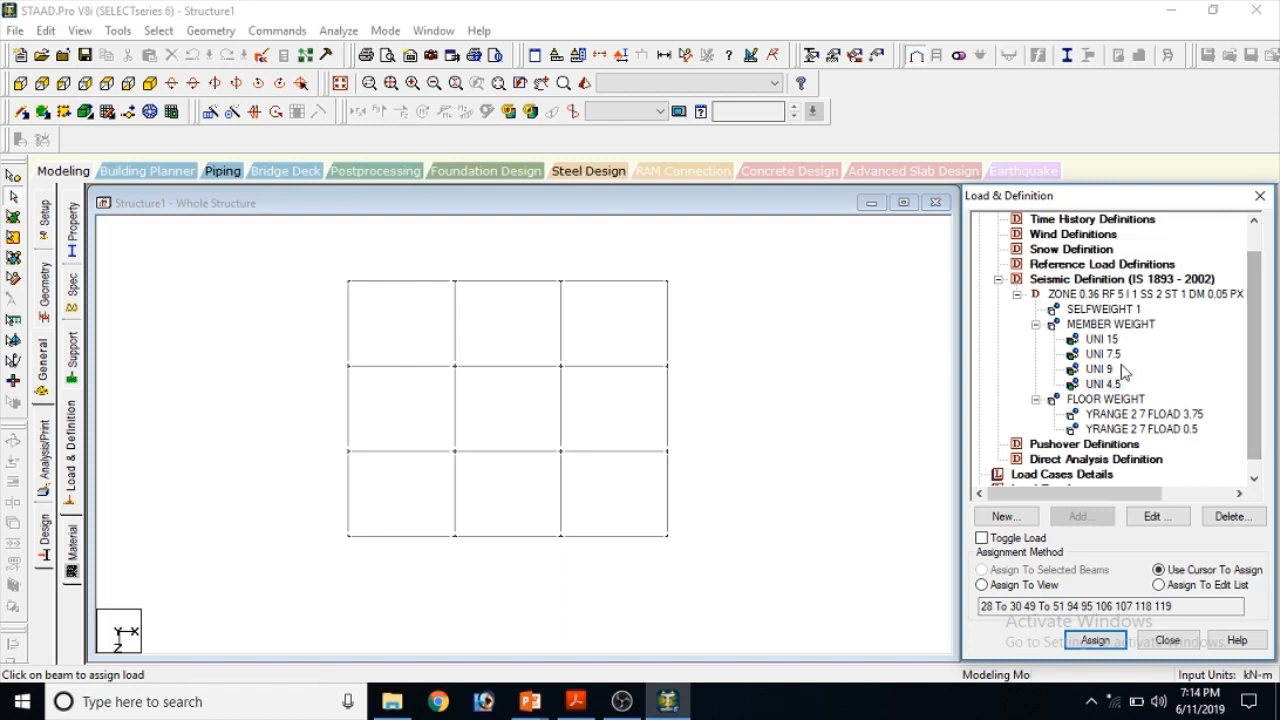
{"action": "left_click", "coordinate": [525, 349]}
{"action": "scroll", "coordinate": [337, 286], "scroll_direction": "down", "scroll_amount": 1}
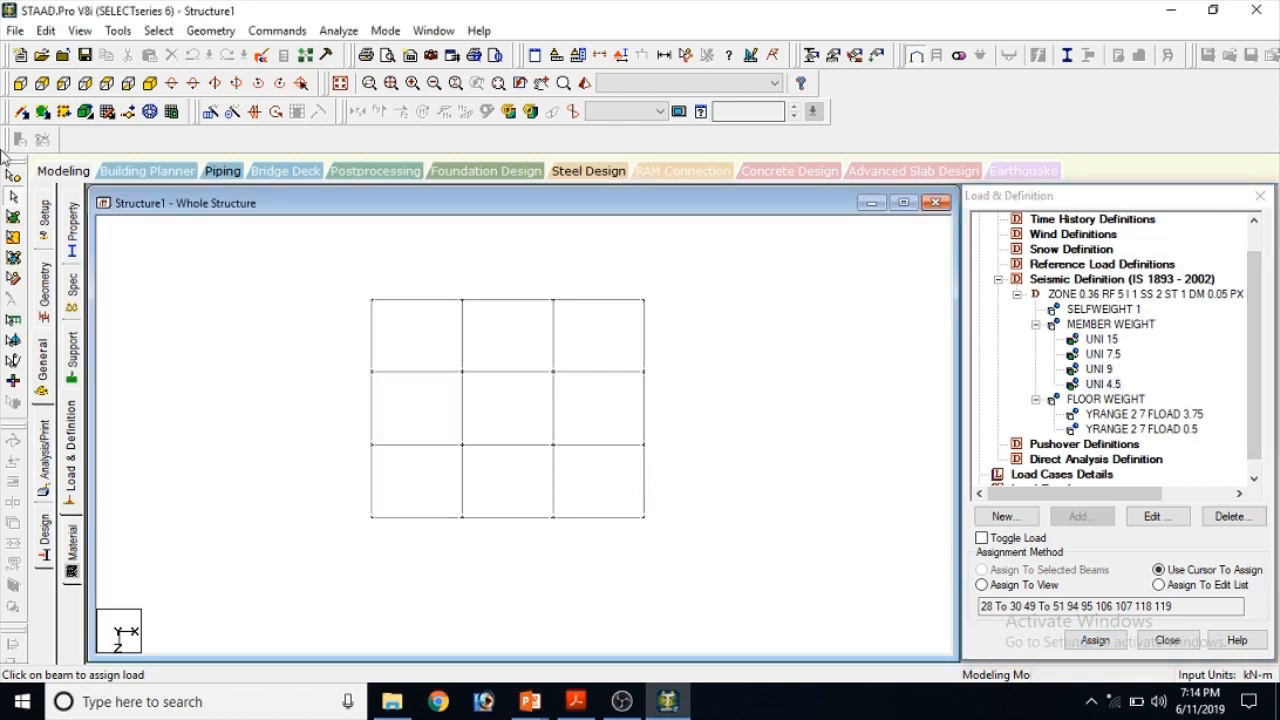
{"action": "left_click_drag", "start_coordinate": [291, 266], "coordinate": [706, 591]}
{"action": "left_click_drag", "start_coordinate": [790, 545], "coordinate": [334, 314]}
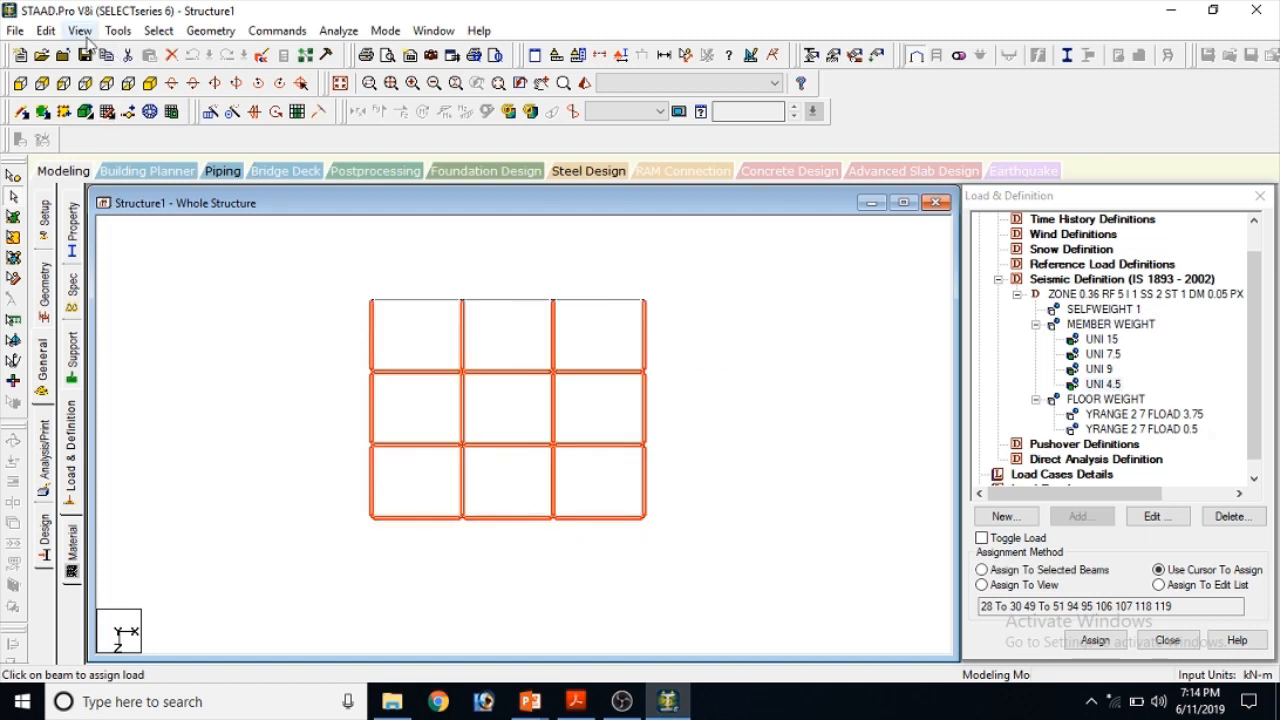
{"action": "left_click", "coordinate": [79, 30]}
{"action": "left_click", "coordinate": [84, 91]}
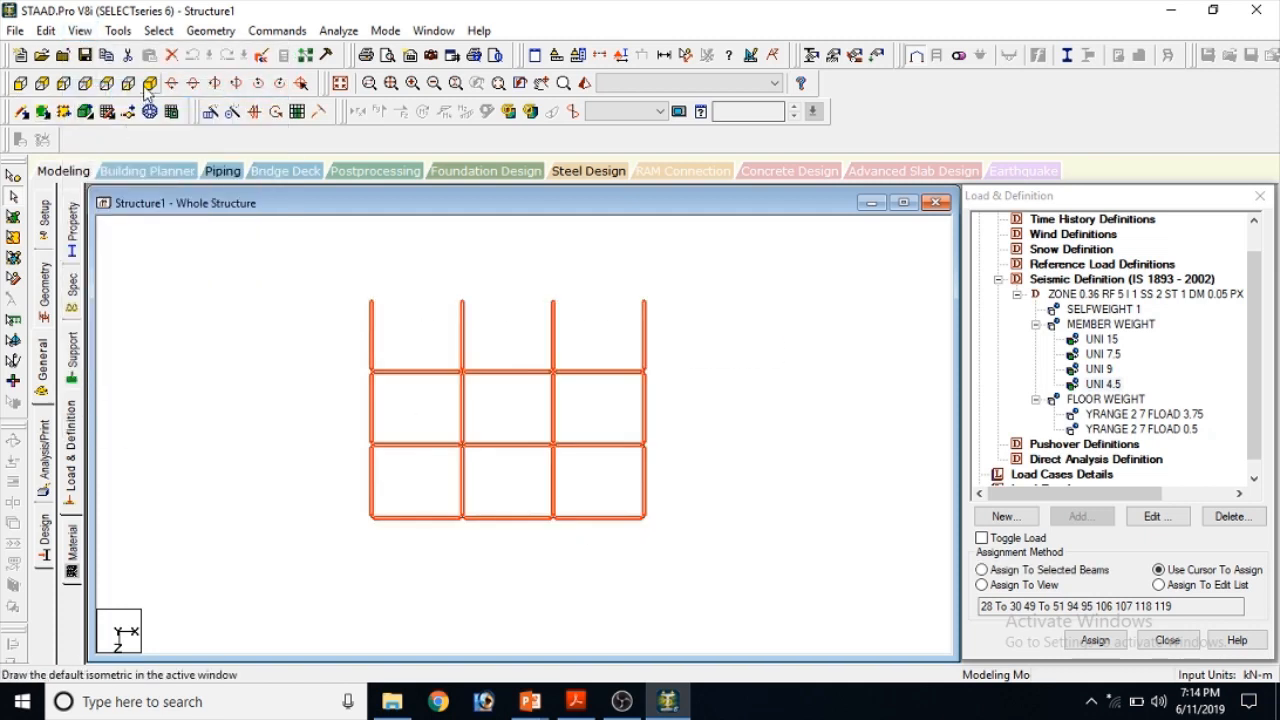
{"action": "left_click", "coordinate": [79, 30]}
{"action": "left_click", "coordinate": [84, 88]}
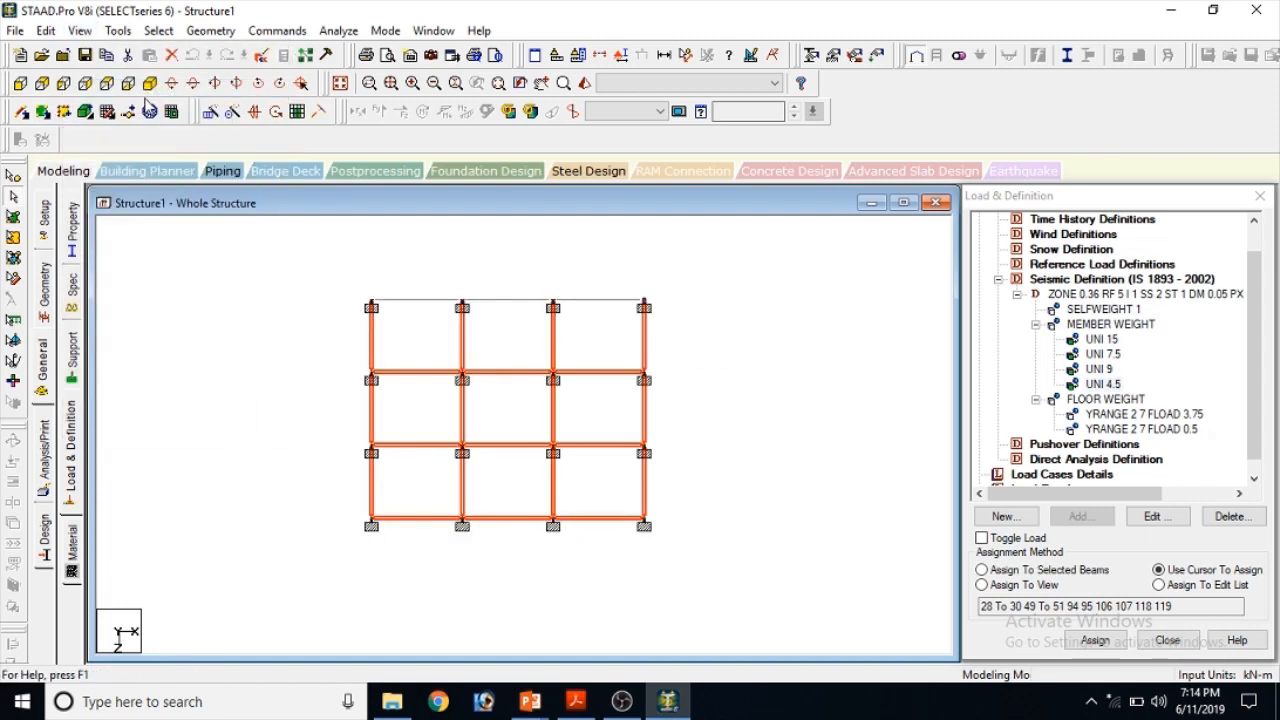
{"action": "left_click", "coordinate": [150, 83]}
{"action": "left_click", "coordinate": [465, 441]}
{"action": "scroll", "coordinate": [646, 456], "scroll_direction": "up", "scroll_amount": 2}
{"action": "left_click", "coordinate": [694, 454]}
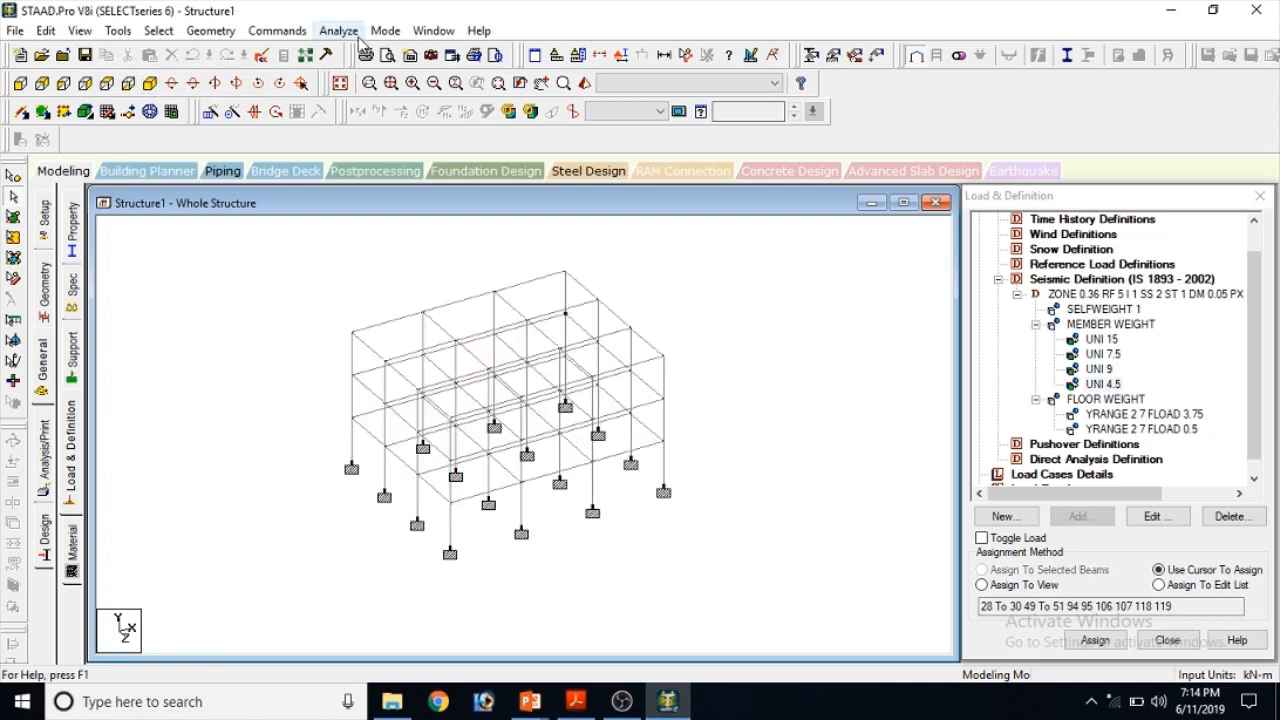
Add primary load case 1 with loading type Seismic and the title "eqx"
{"action": "left_click", "coordinate": [279, 30]}
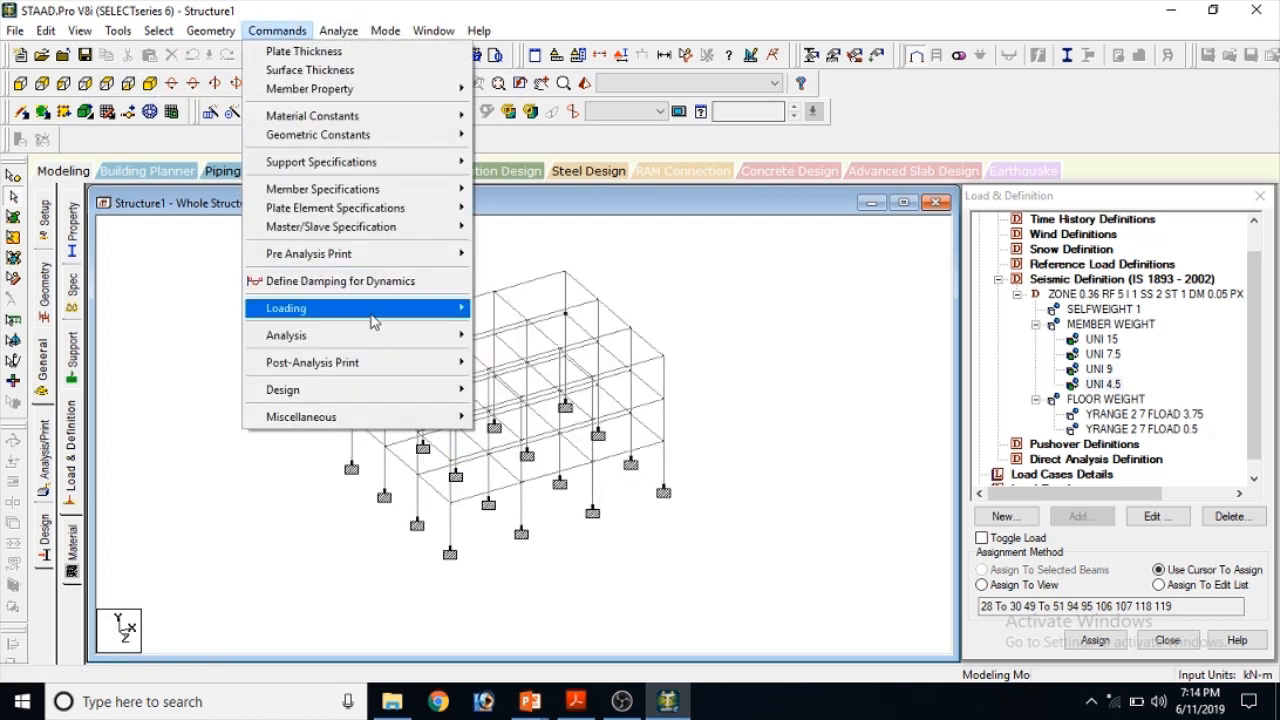
{"action": "mouse_move", "coordinate": [372, 310]}
{"action": "left_click", "coordinate": [528, 336]}
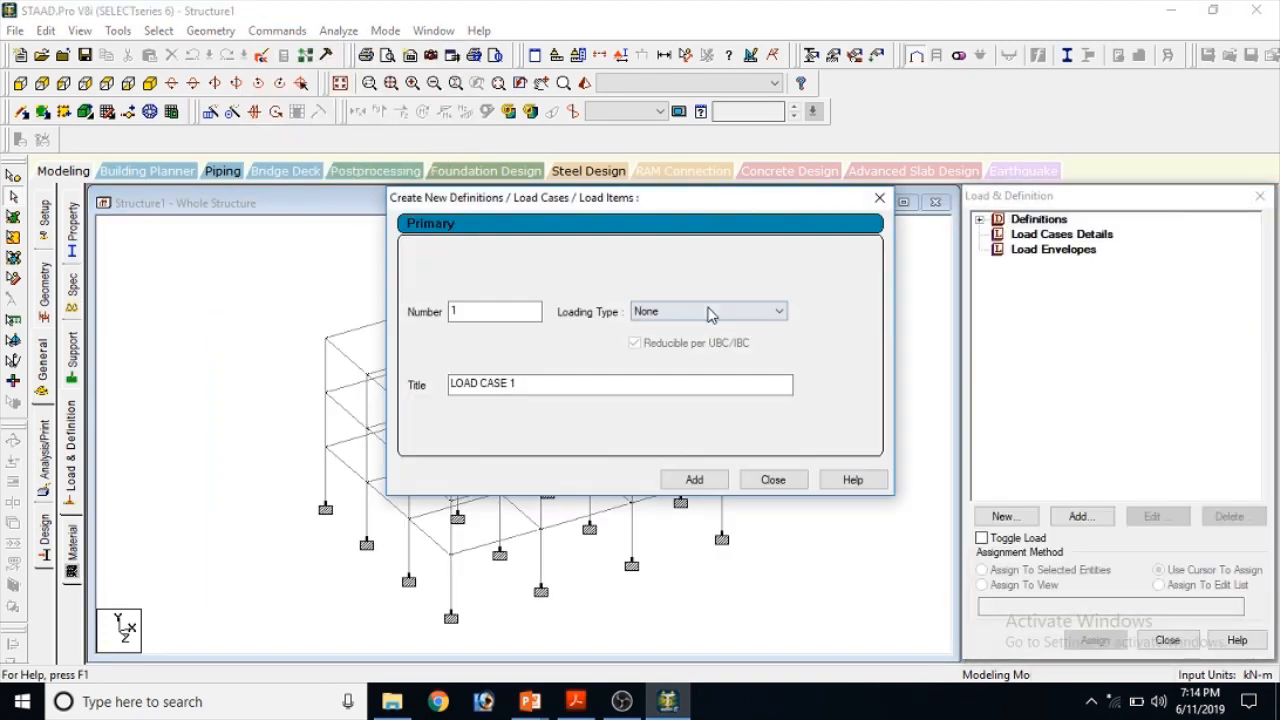
{"action": "left_click", "coordinate": [709, 312]}
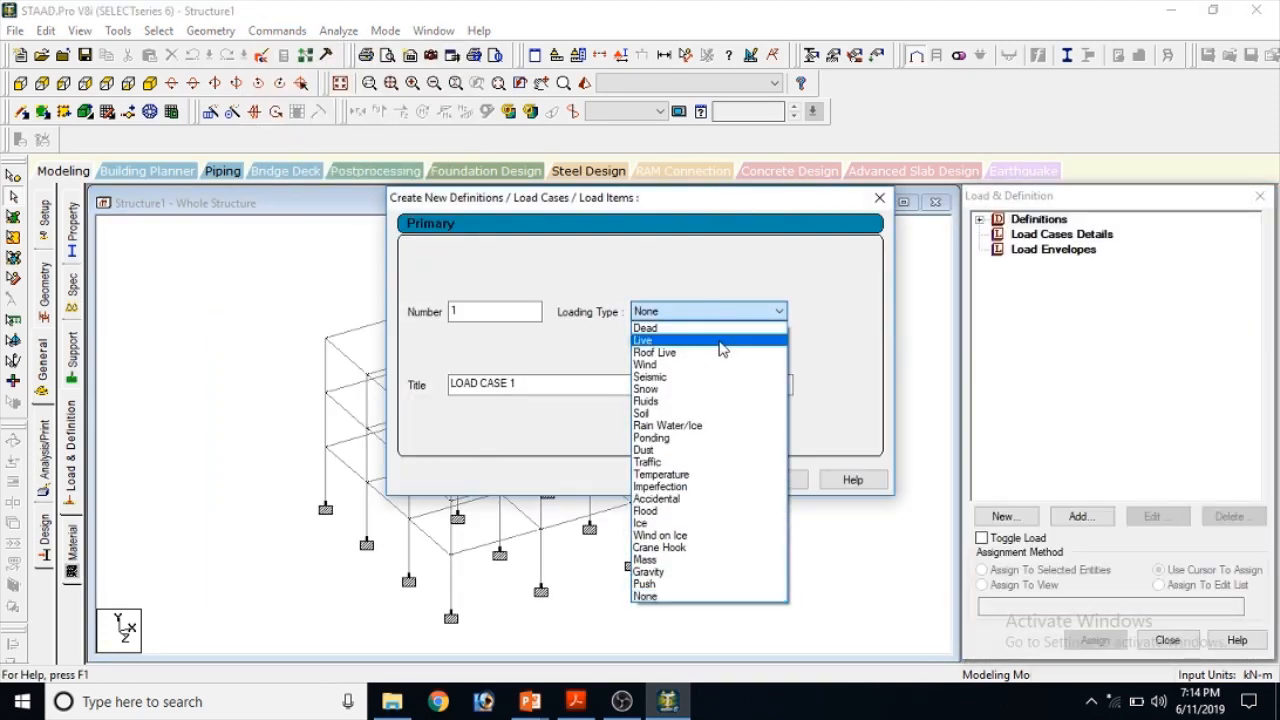
{"action": "left_click", "coordinate": [714, 377]}
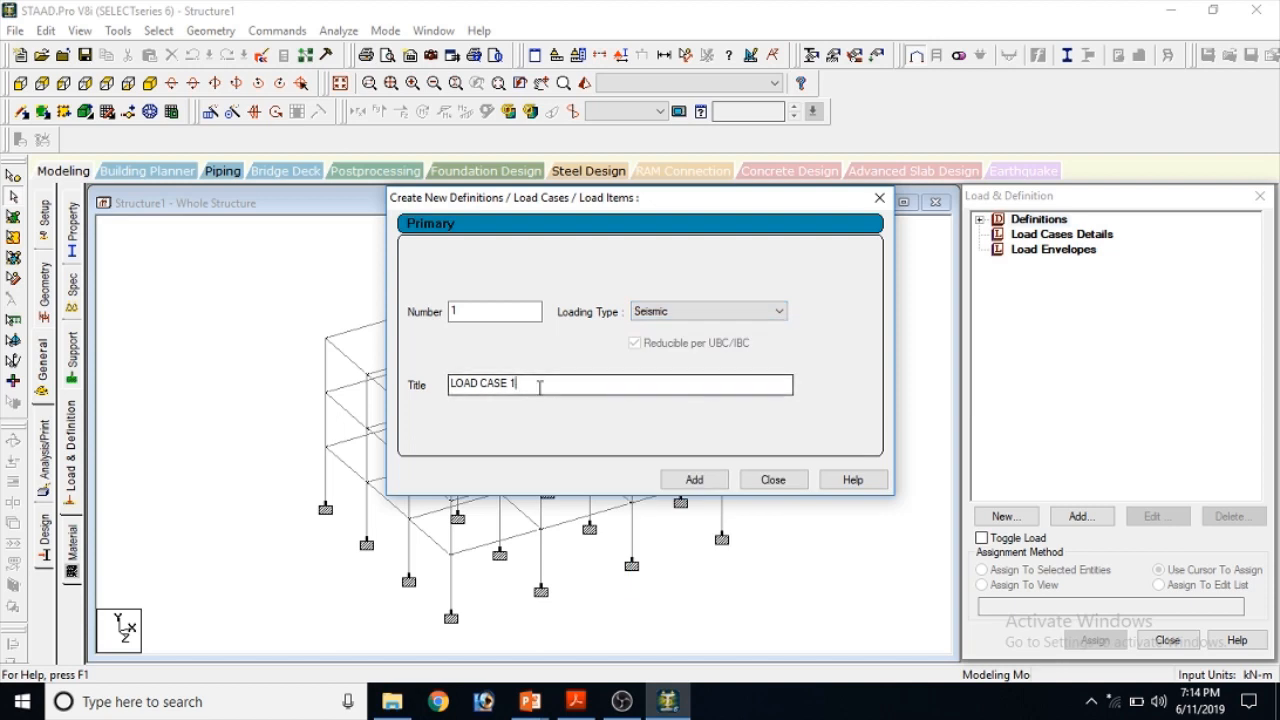
{"action": "left_click_drag", "start_coordinate": [540, 386], "coordinate": [277, 345]}
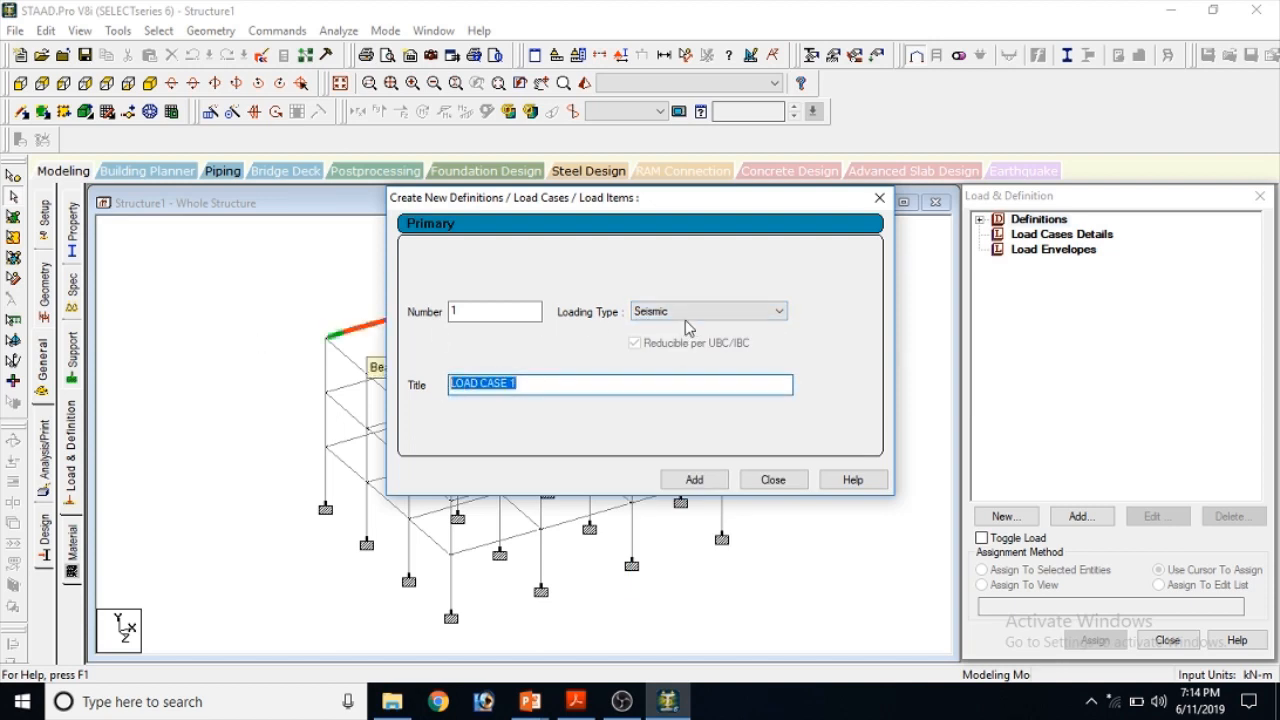
{"action": "type", "text": "eqx"}
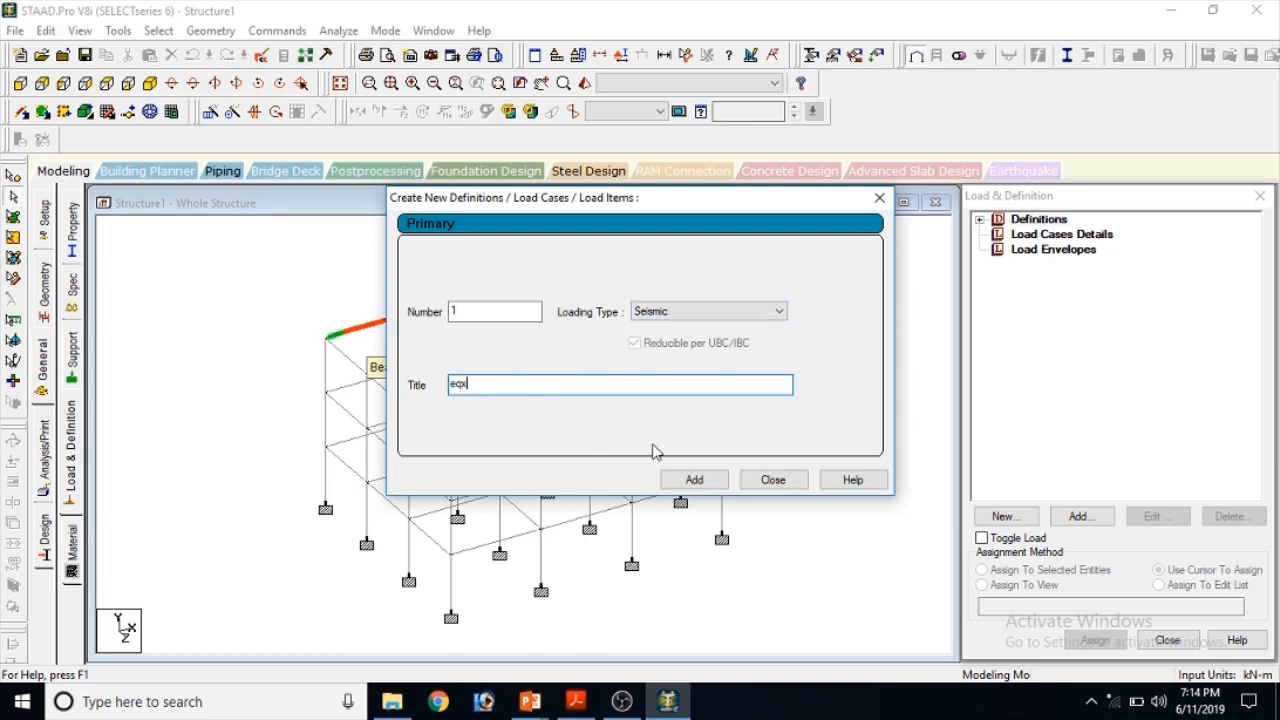
{"action": "left_click", "coordinate": [692, 479]}
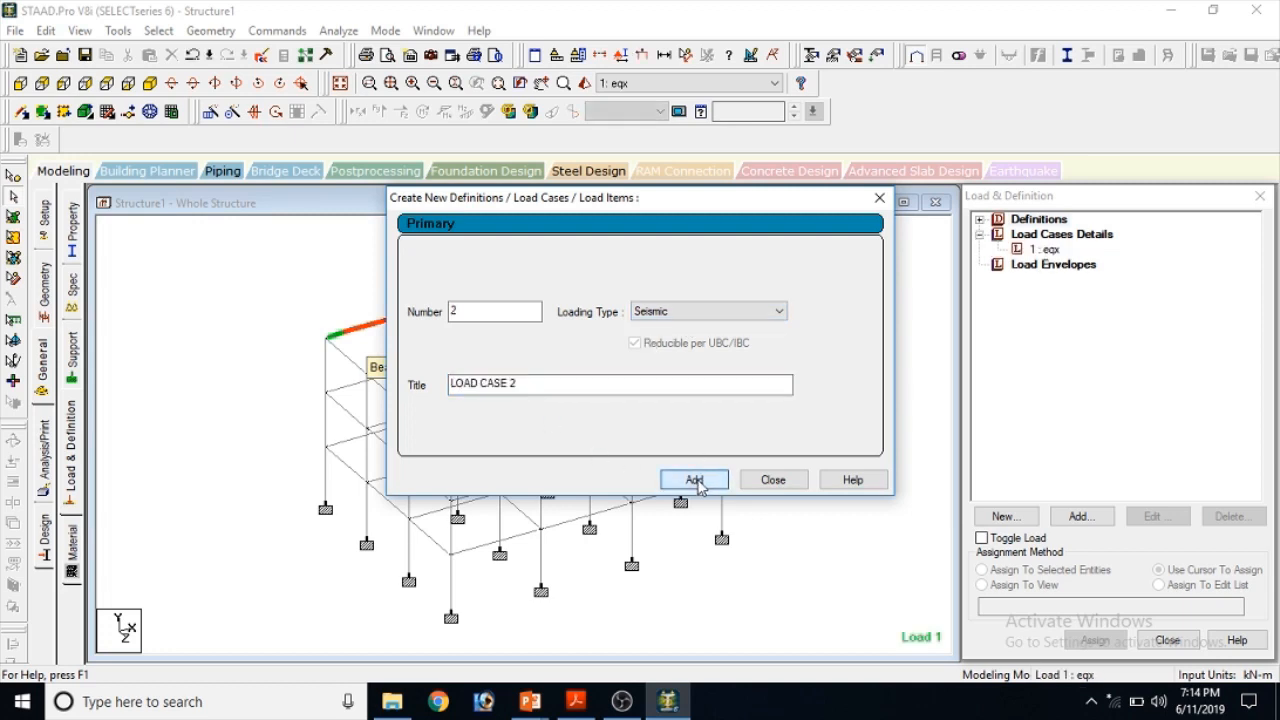
Add primary load case 2 with Seismic loading type, titled "eqz"
{"action": "type", "text": "e"}
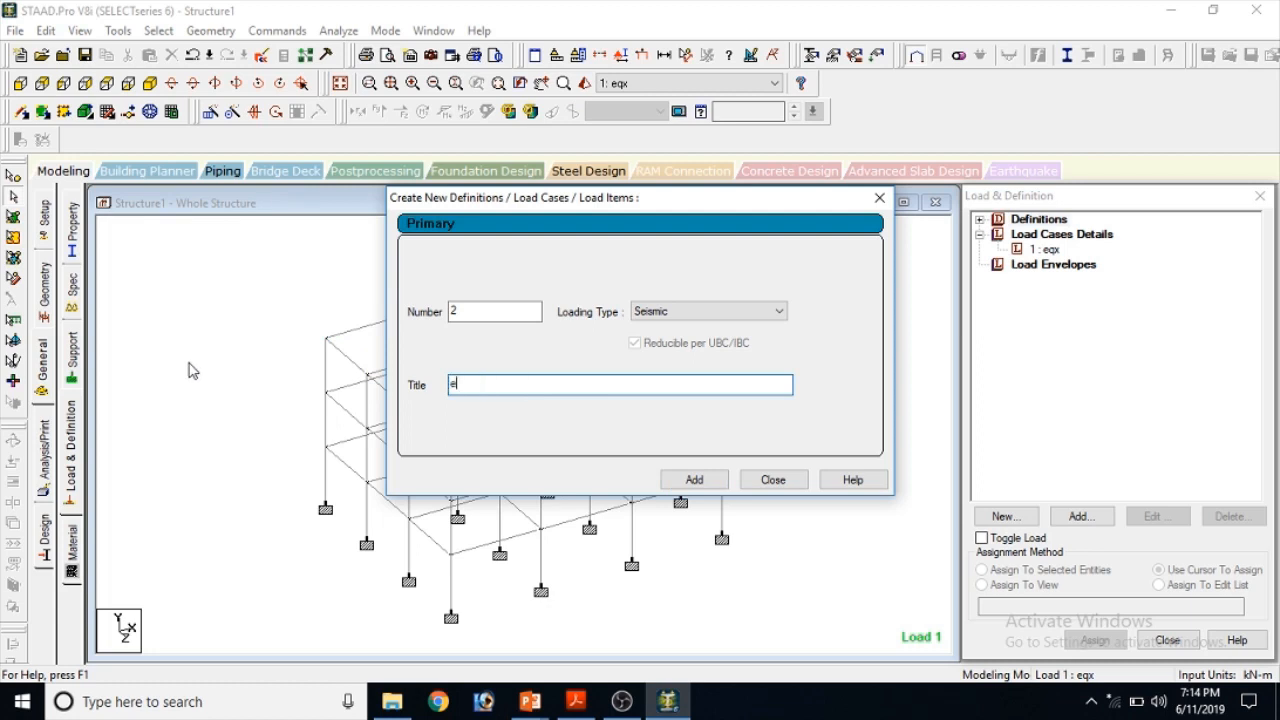
{"action": "type", "text": "qz"}
{"action": "left_click", "coordinate": [692, 479]}
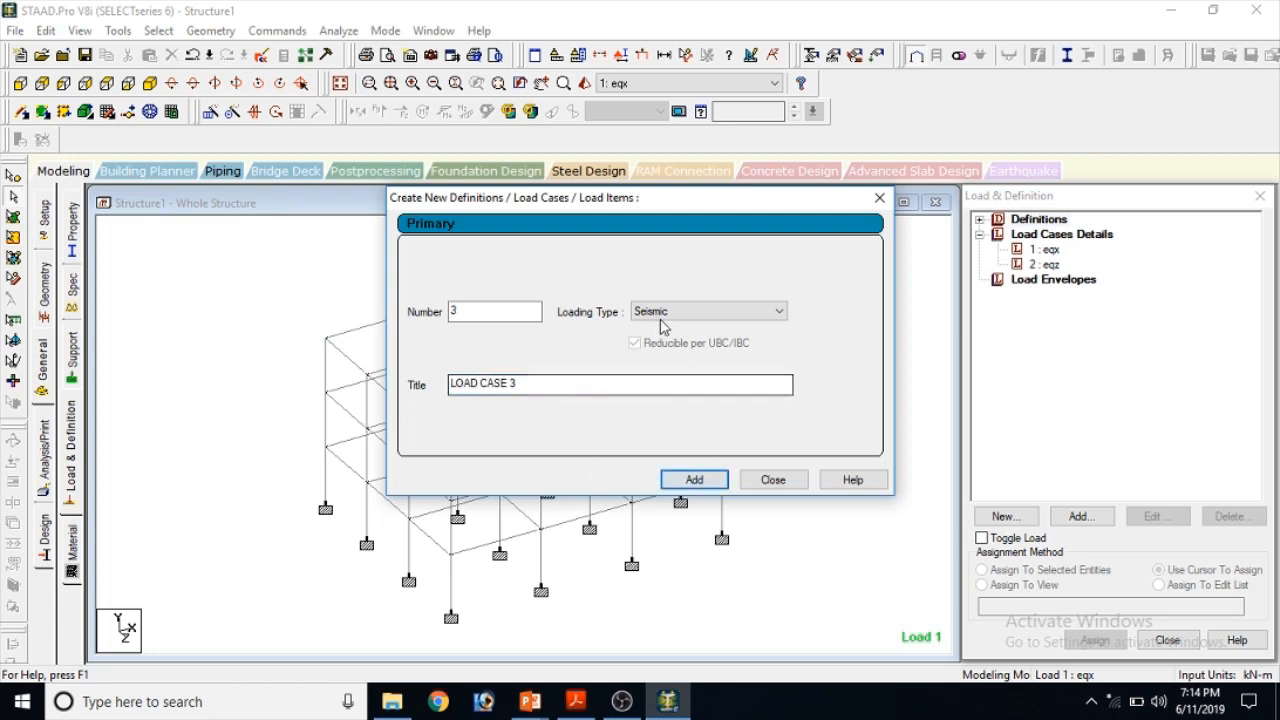
Add primary load case 3 with loading type Dead and the title "dead load"
{"action": "left_click", "coordinate": [665, 312]}
{"action": "left_click", "coordinate": [664, 329]}
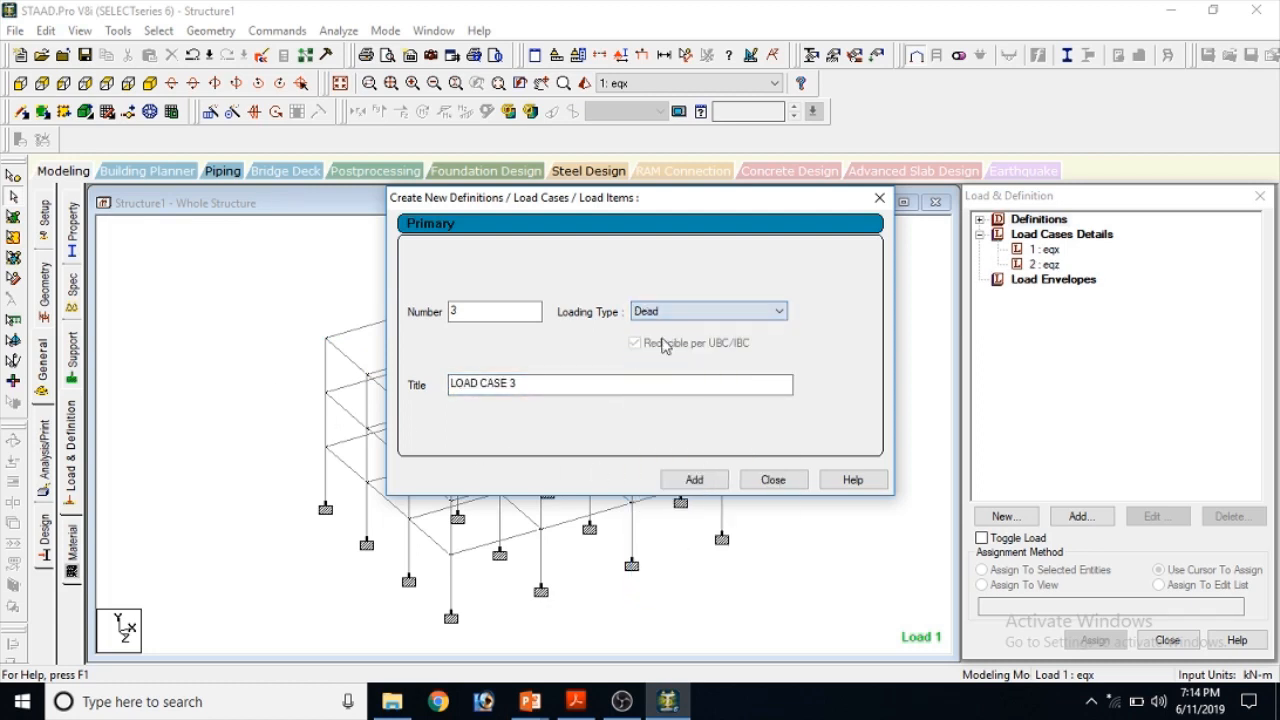
{"action": "left_click_drag", "start_coordinate": [582, 384], "coordinate": [94, 330]}
{"action": "type", "text": "dead load"}
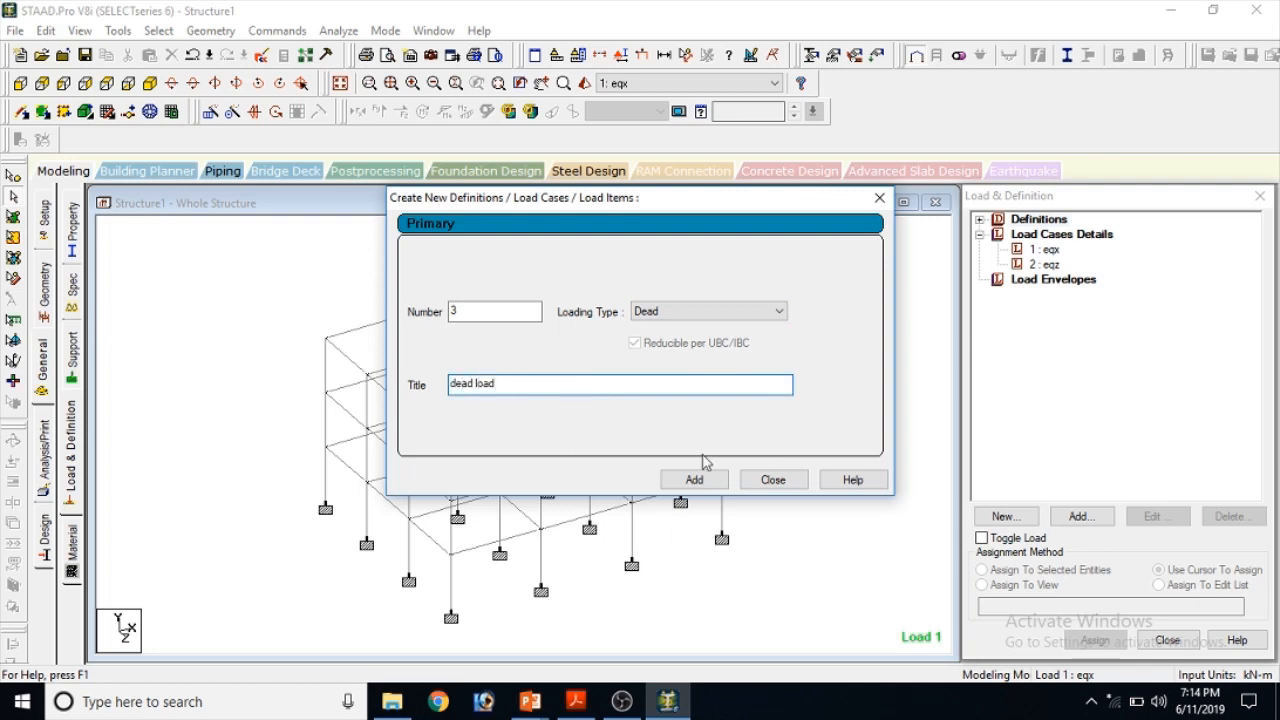
{"action": "left_click", "coordinate": [692, 480]}
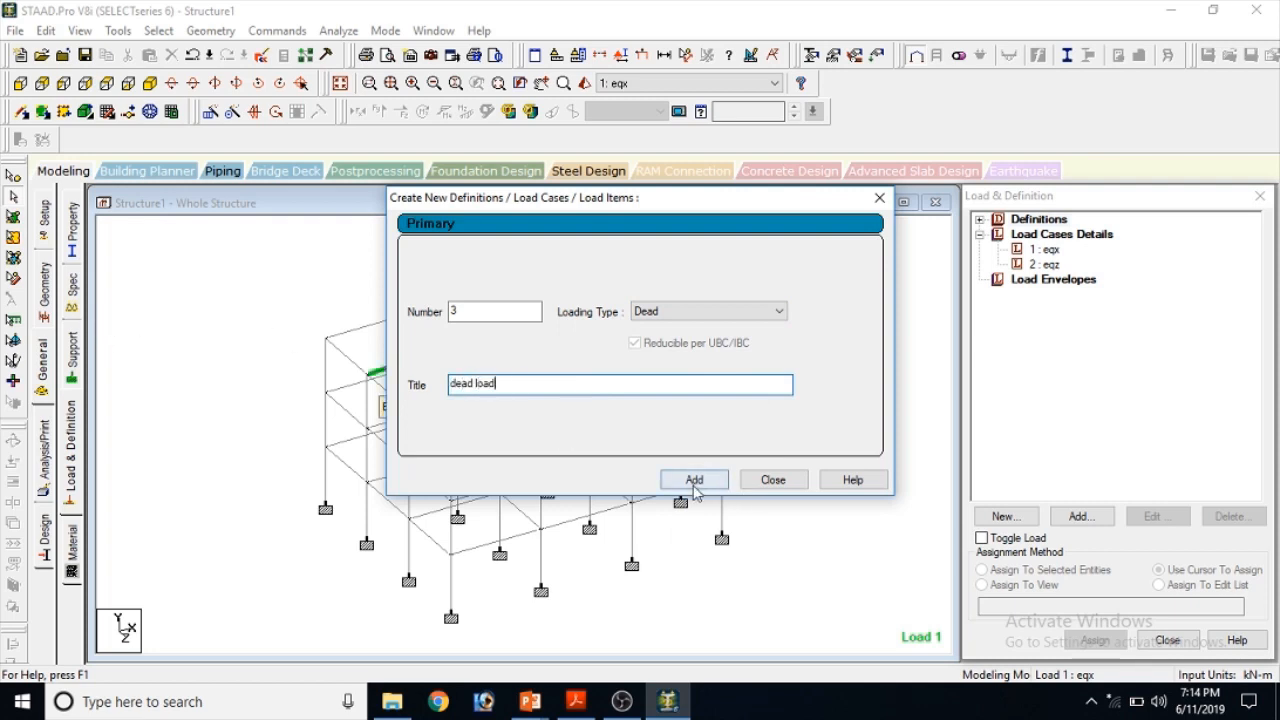
Add primary load case 4 with loading type Live and the title "live load", and finish creating load cases
{"action": "left_click", "coordinate": [706, 312]}
{"action": "left_click", "coordinate": [700, 340]}
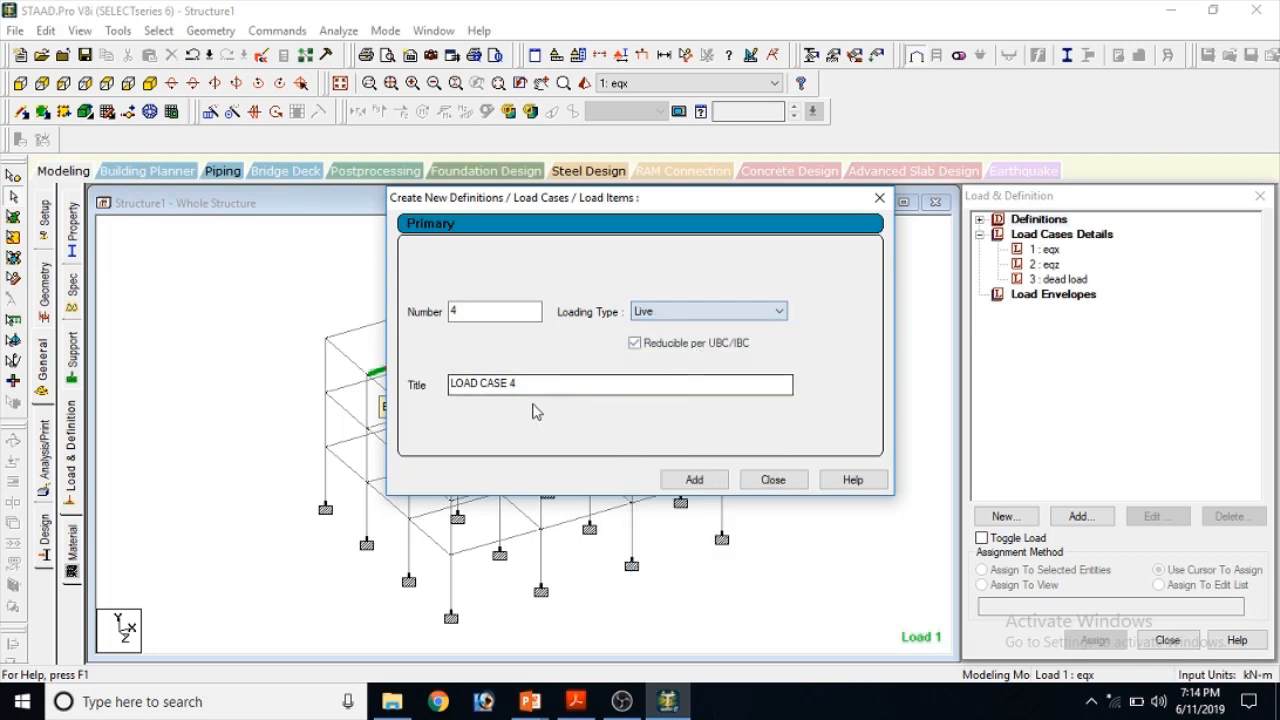
{"action": "left_click_drag", "start_coordinate": [530, 384], "coordinate": [5, 340]}
{"action": "type", "text": "live load"}
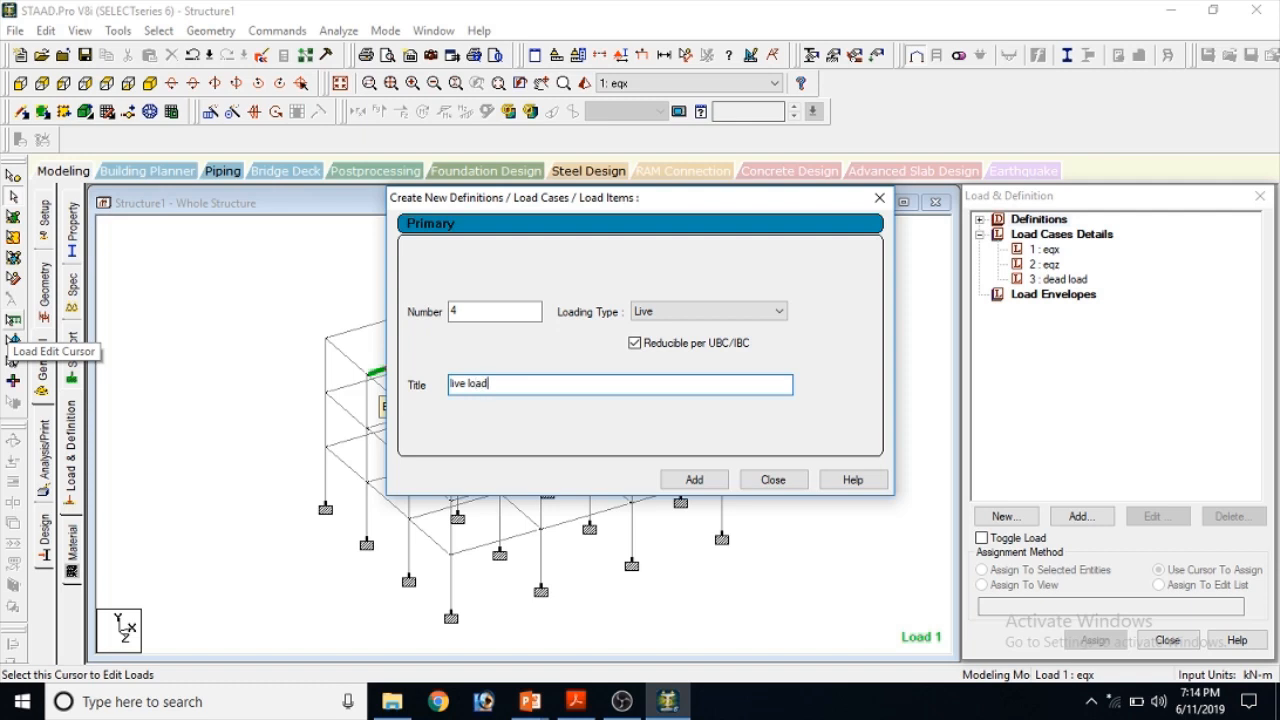
{"action": "left_click", "coordinate": [680, 481]}
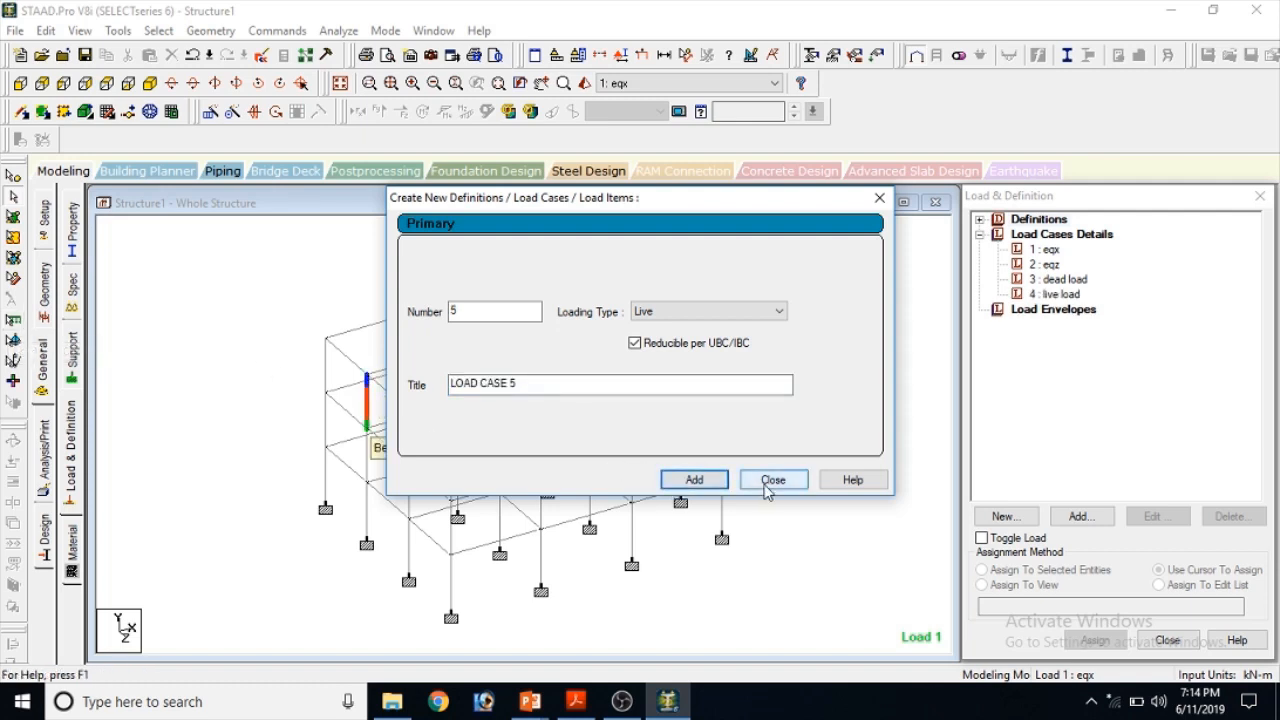
{"action": "left_click", "coordinate": [772, 480]}
Add a seismic load in the X direction with factor 1 to the eqx load case
{"action": "left_click", "coordinate": [1099, 326]}
{"action": "left_click", "coordinate": [1047, 250]}
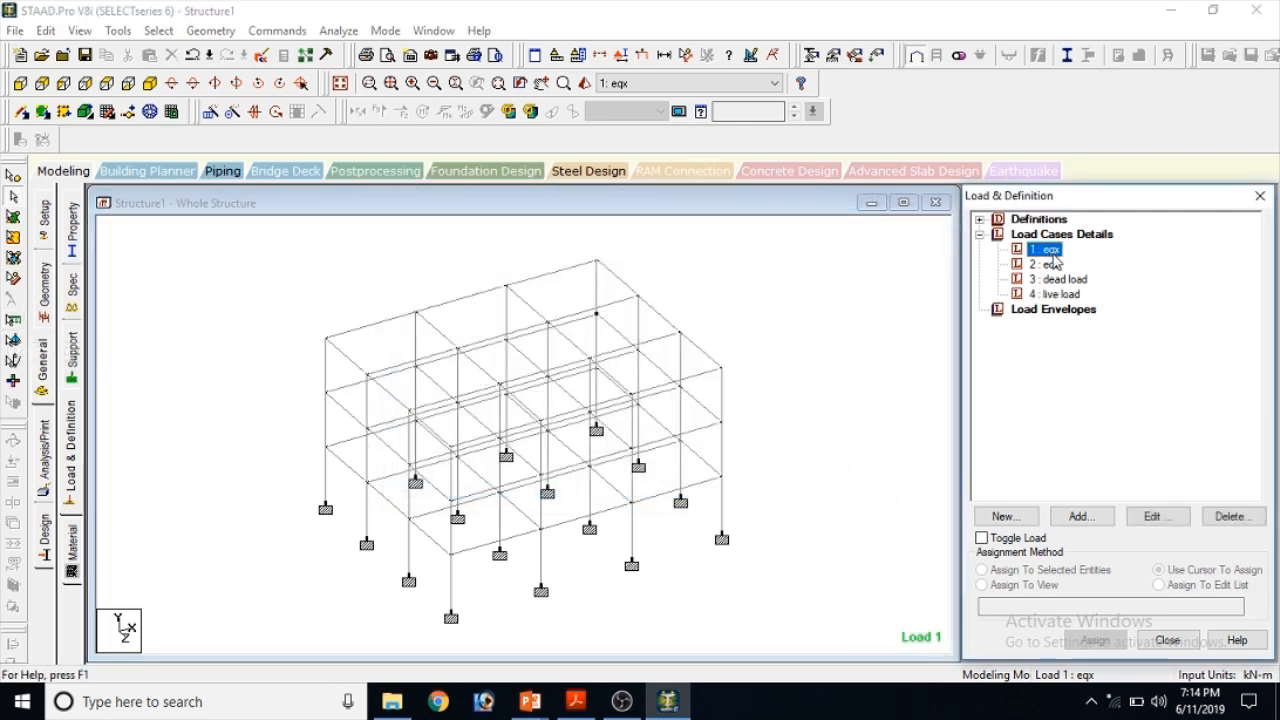
{"action": "left_click", "coordinate": [1084, 520]}
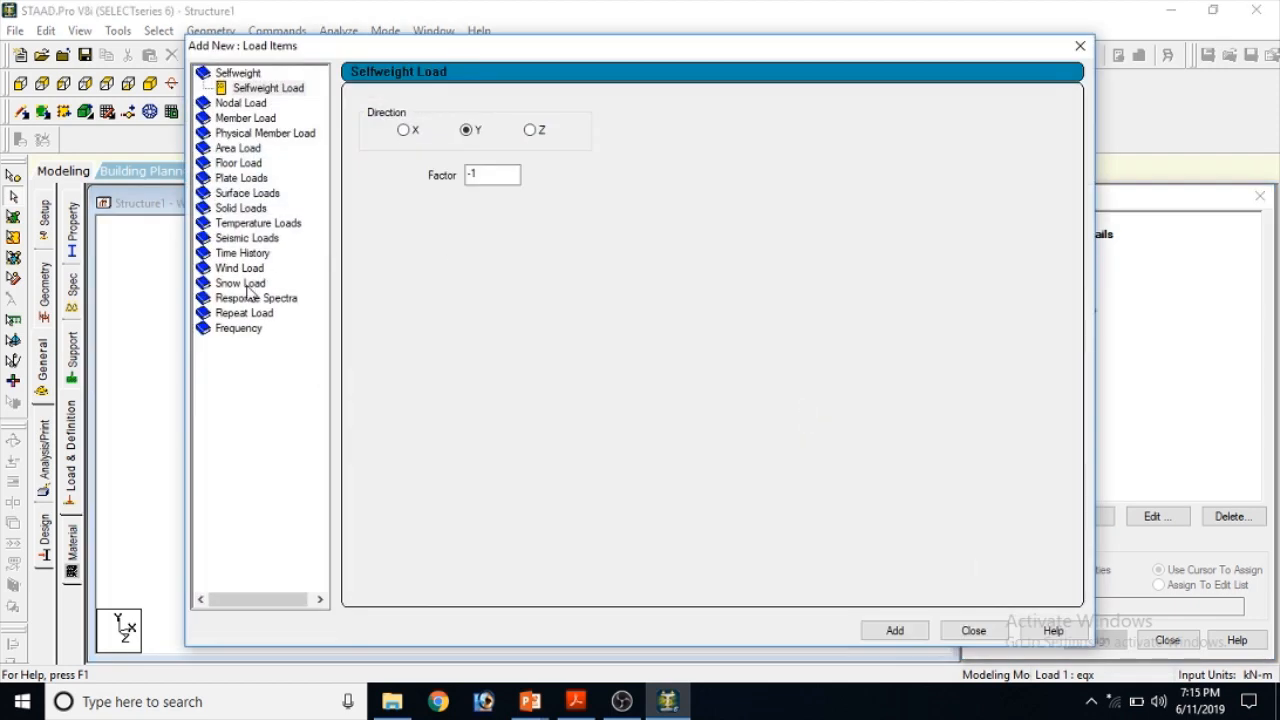
{"action": "left_click", "coordinate": [246, 238]}
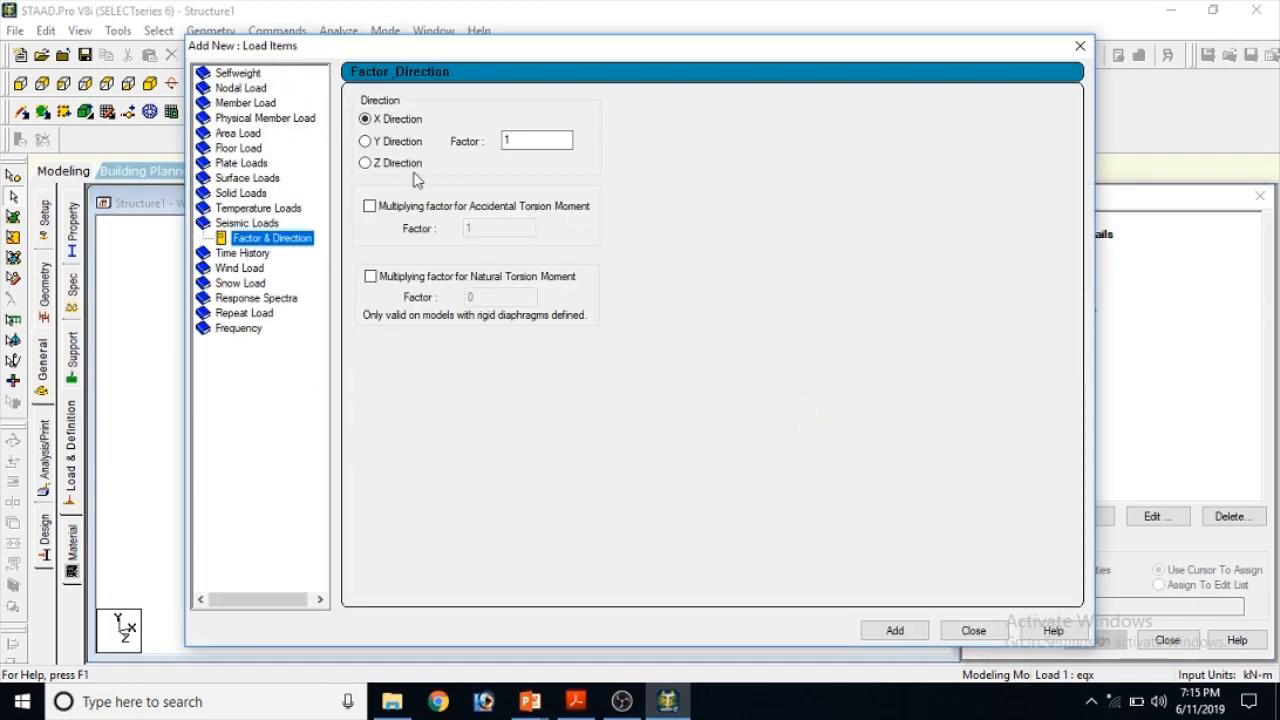
{"action": "left_click", "coordinate": [910, 635]}
{"action": "left_click", "coordinate": [971, 631]}
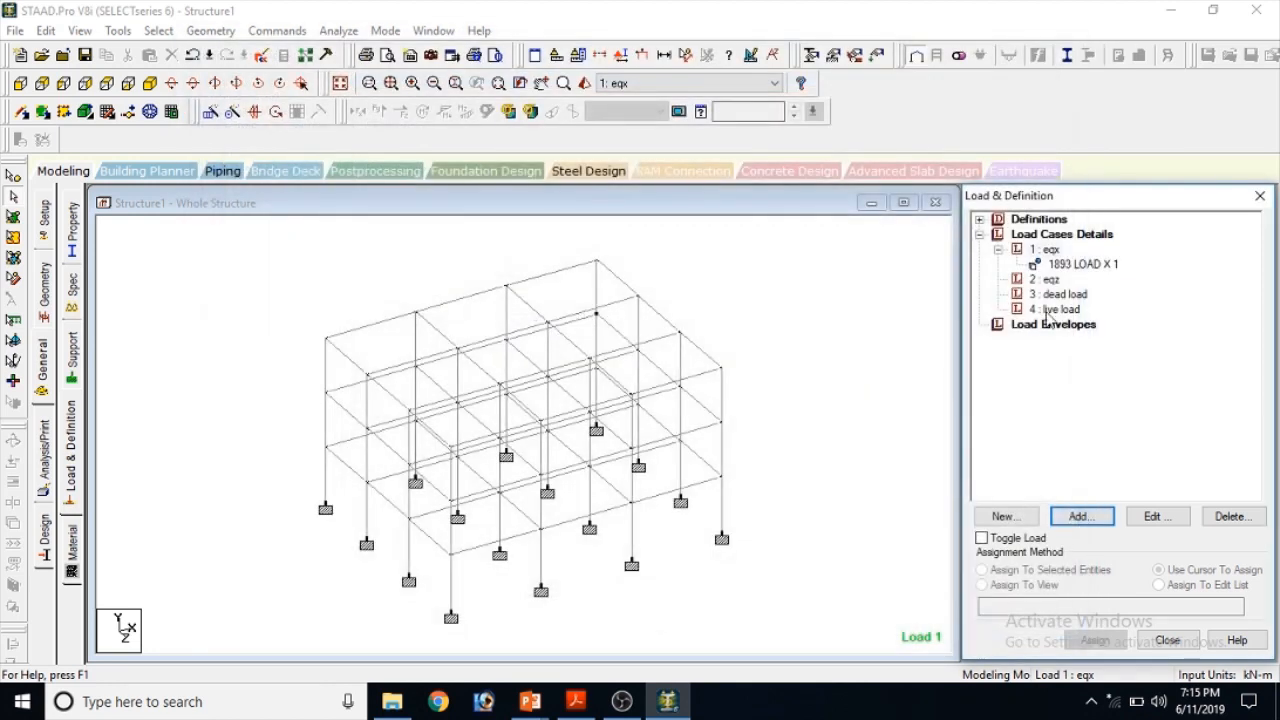
Add a seismic load in the Z direction with factor 1 to the eqz load case
{"action": "left_click", "coordinate": [1050, 280]}
{"action": "left_click", "coordinate": [1083, 515]}
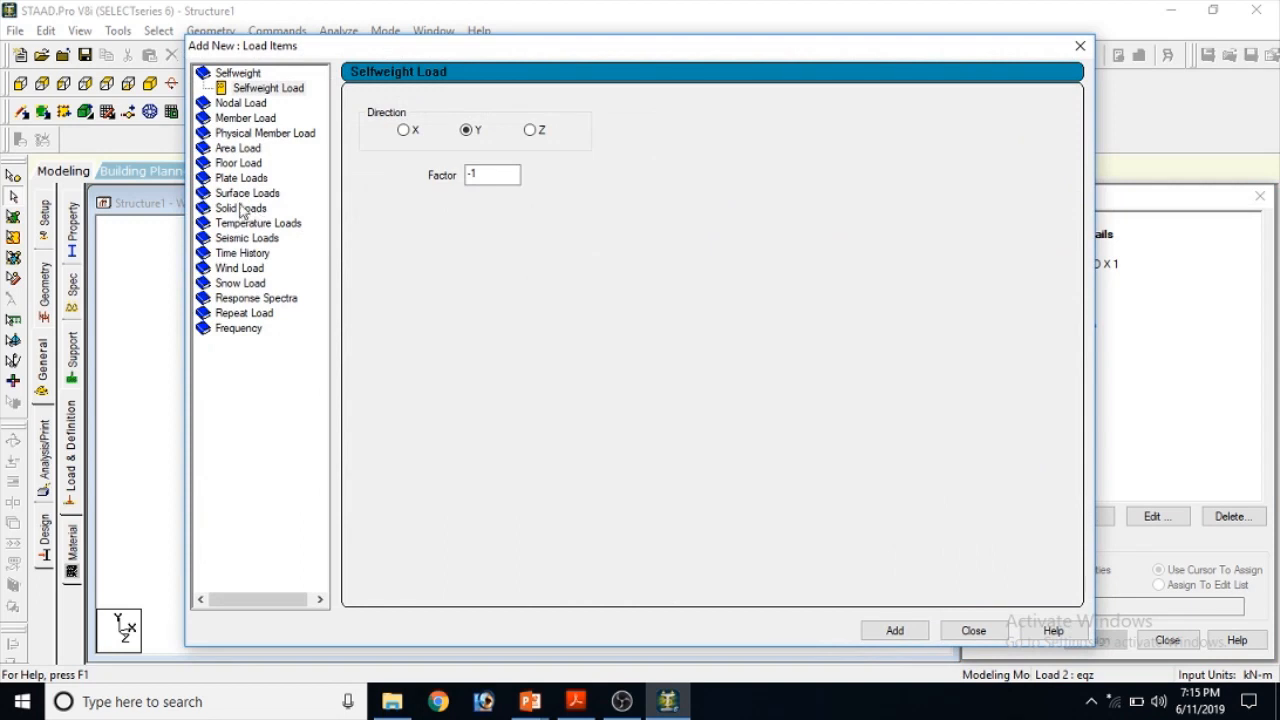
{"action": "left_click", "coordinate": [247, 238]}
{"action": "left_click", "coordinate": [366, 163]}
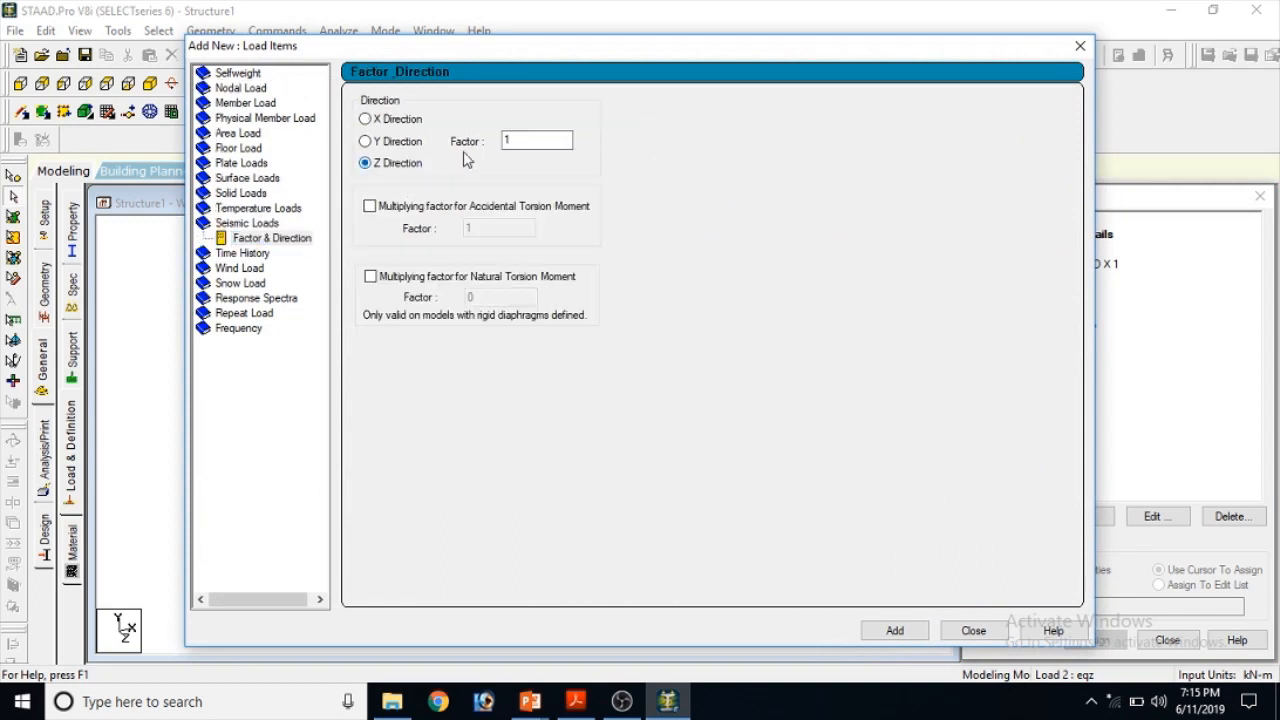
{"action": "left_click", "coordinate": [900, 632]}
{"action": "left_click", "coordinate": [970, 631]}
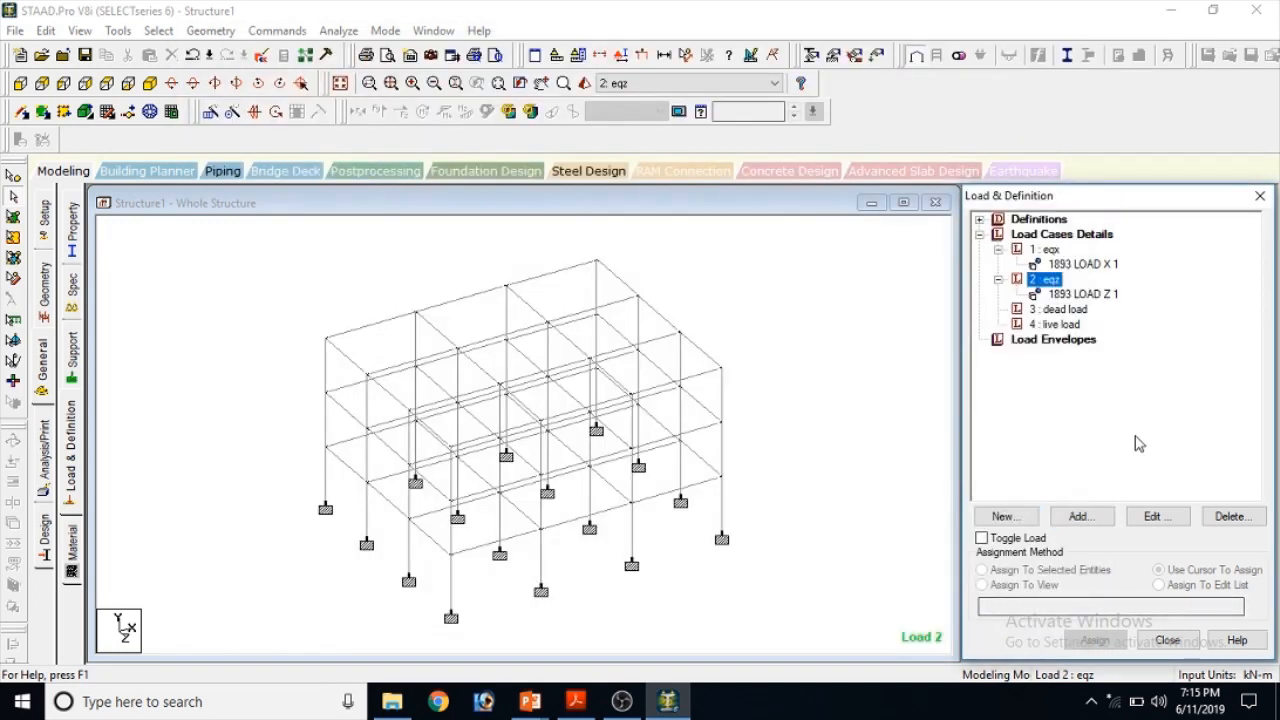
Add a selfweight load in the Y direction with factor -1 to the dead load case
{"action": "left_click", "coordinate": [1062, 309]}
{"action": "left_click", "coordinate": [1066, 517]}
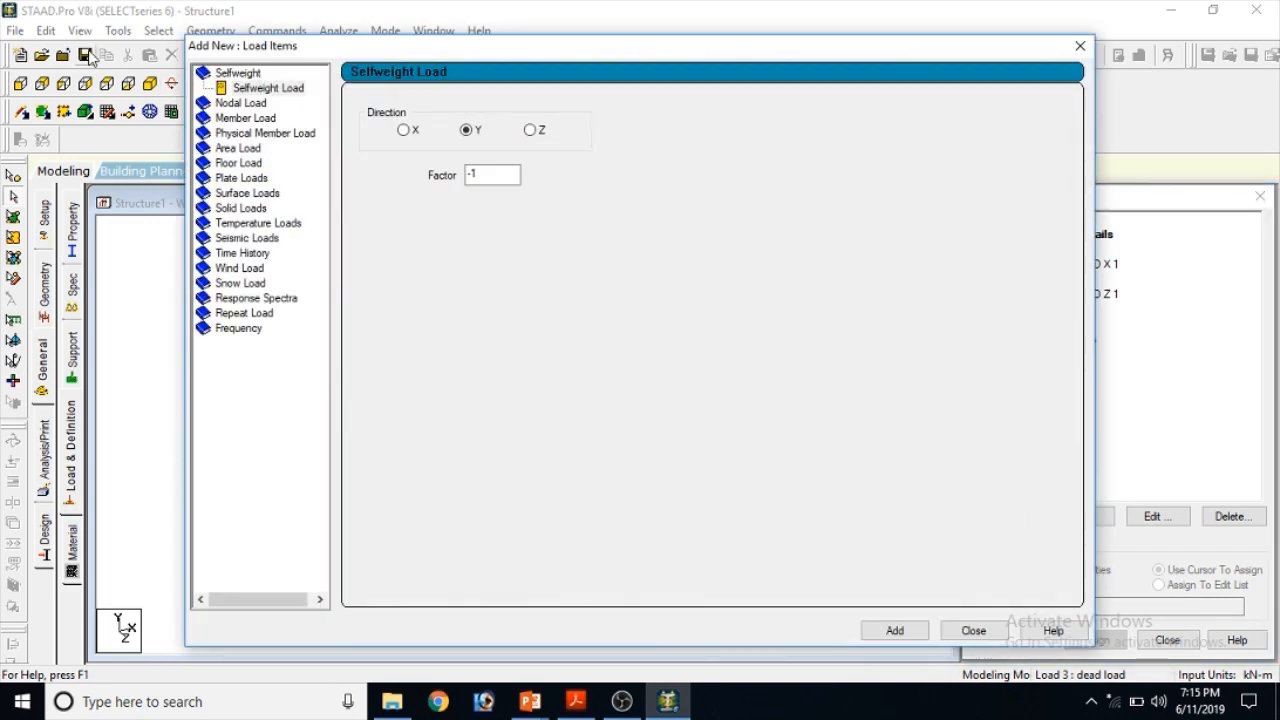
{"action": "left_click_drag", "start_coordinate": [315, 45], "coordinate": [312, 34]}
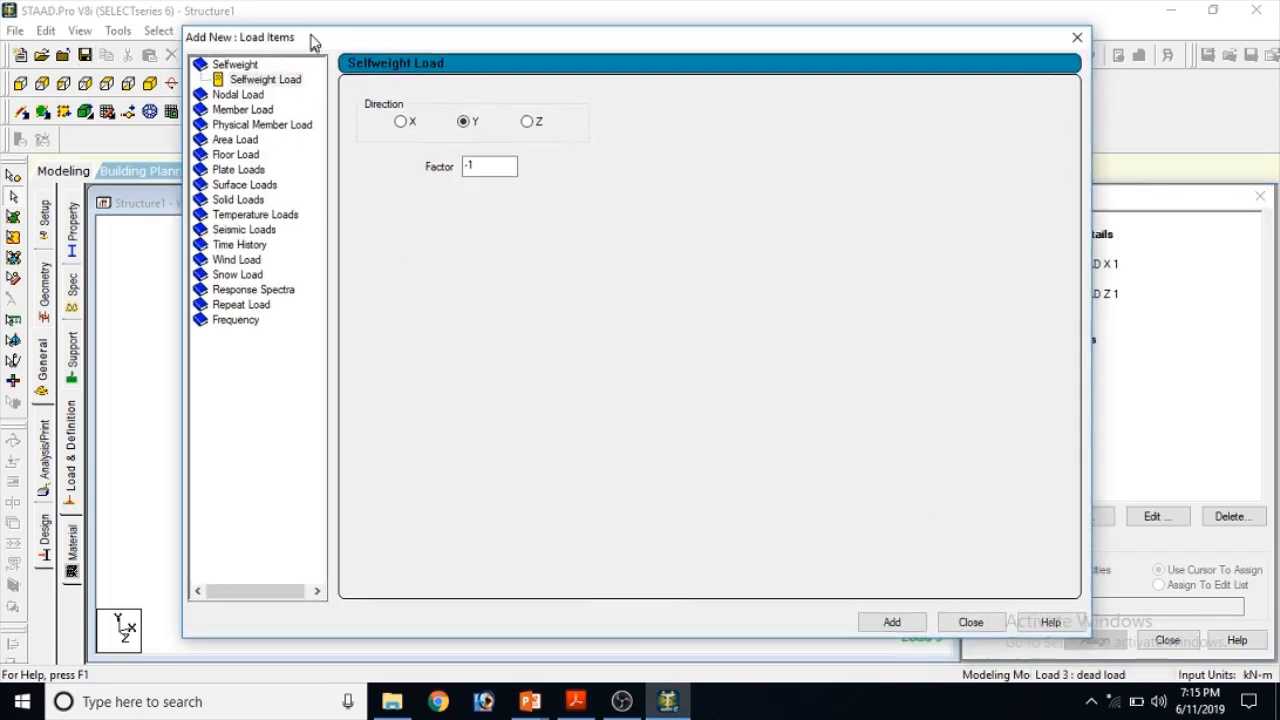
{"action": "left_click", "coordinate": [909, 618]}
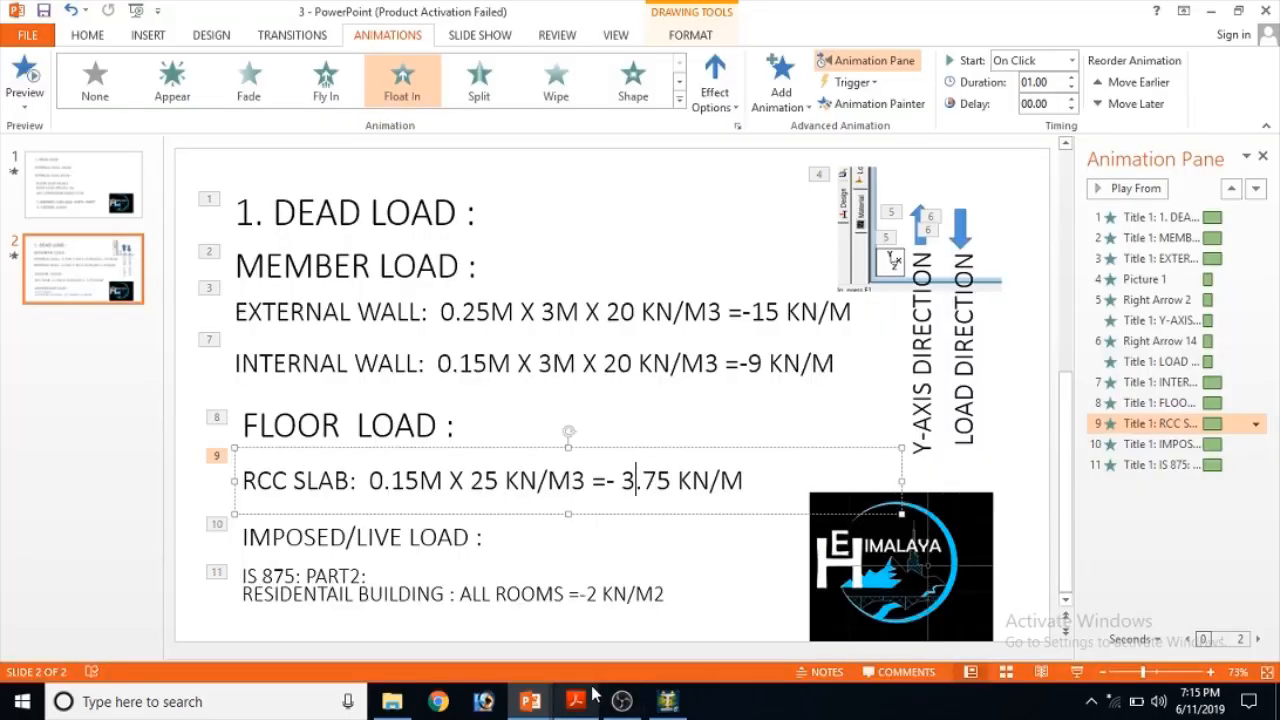
Switch to PowerPoint and play the load notes from the first slide, revealing the dead load heading
{"action": "type", "text": ".15M X 25 KN/M3 =- 3.75 KN/M"}
{"action": "scroll", "coordinate": [677, 509], "scroll_direction": "up", "scroll_amount": 1}
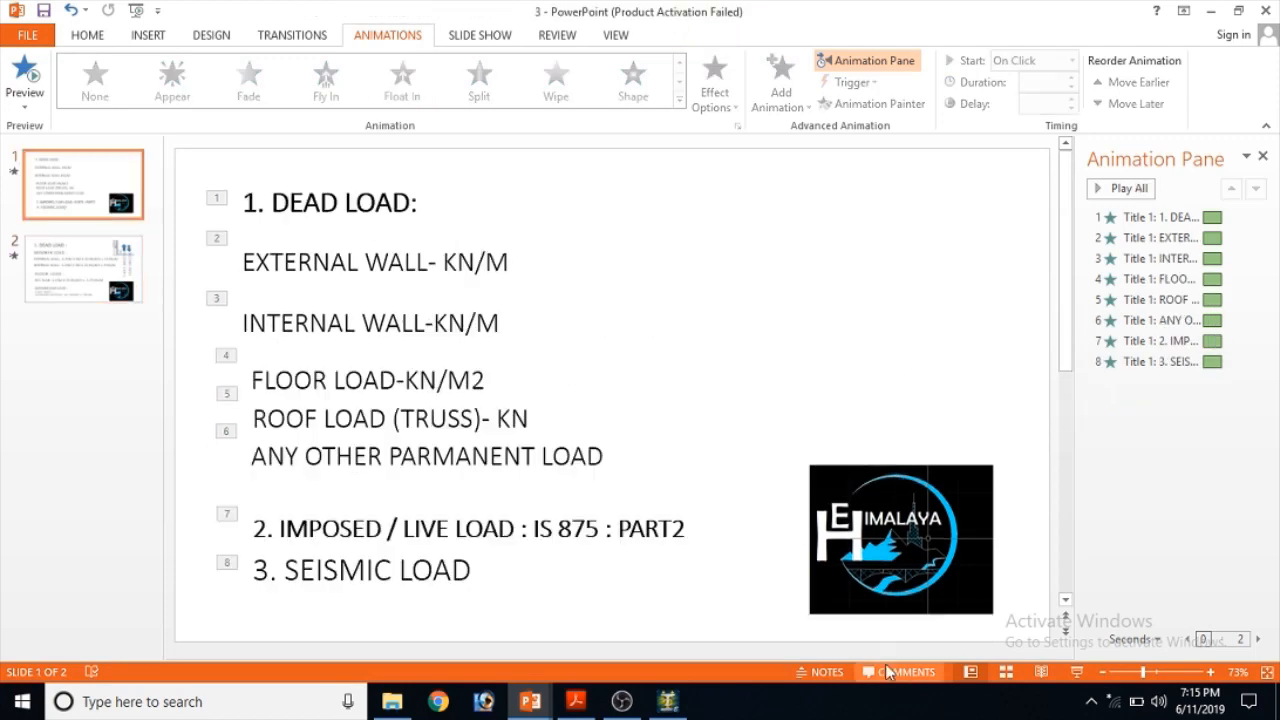
{"action": "left_click", "coordinate": [1076, 672]}
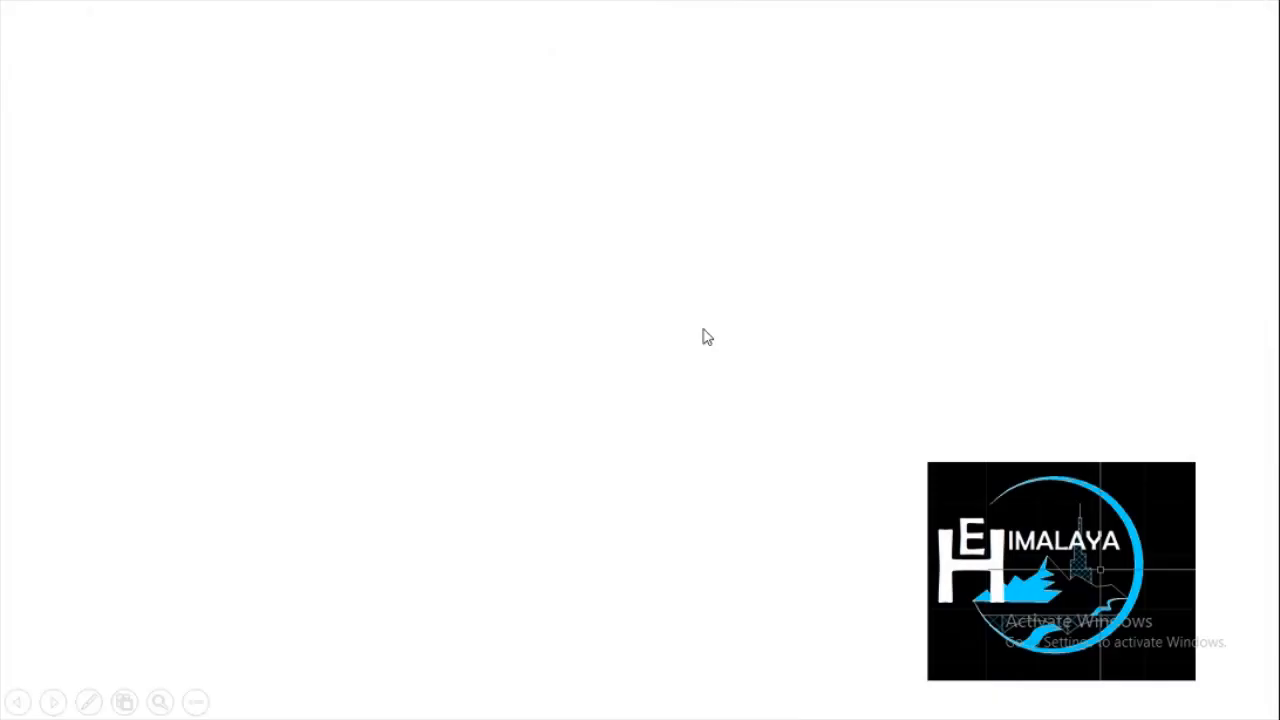
{"action": "left_click", "coordinate": [595, 210]}
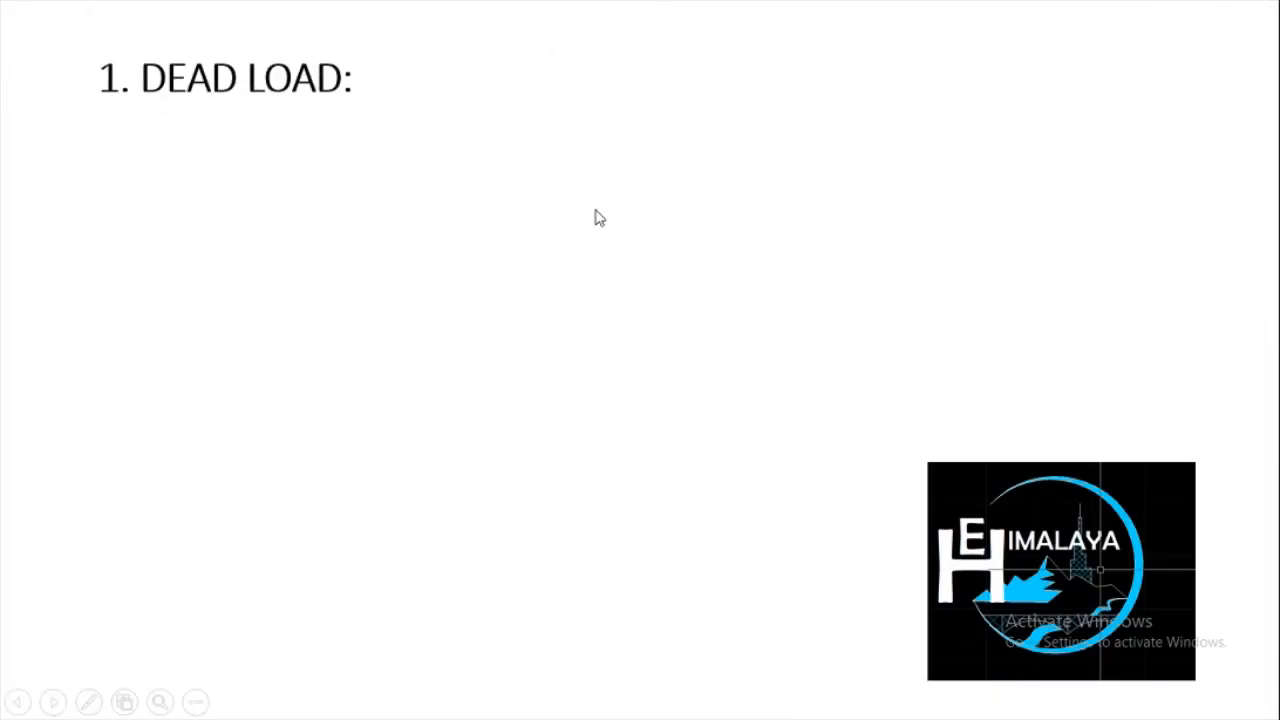
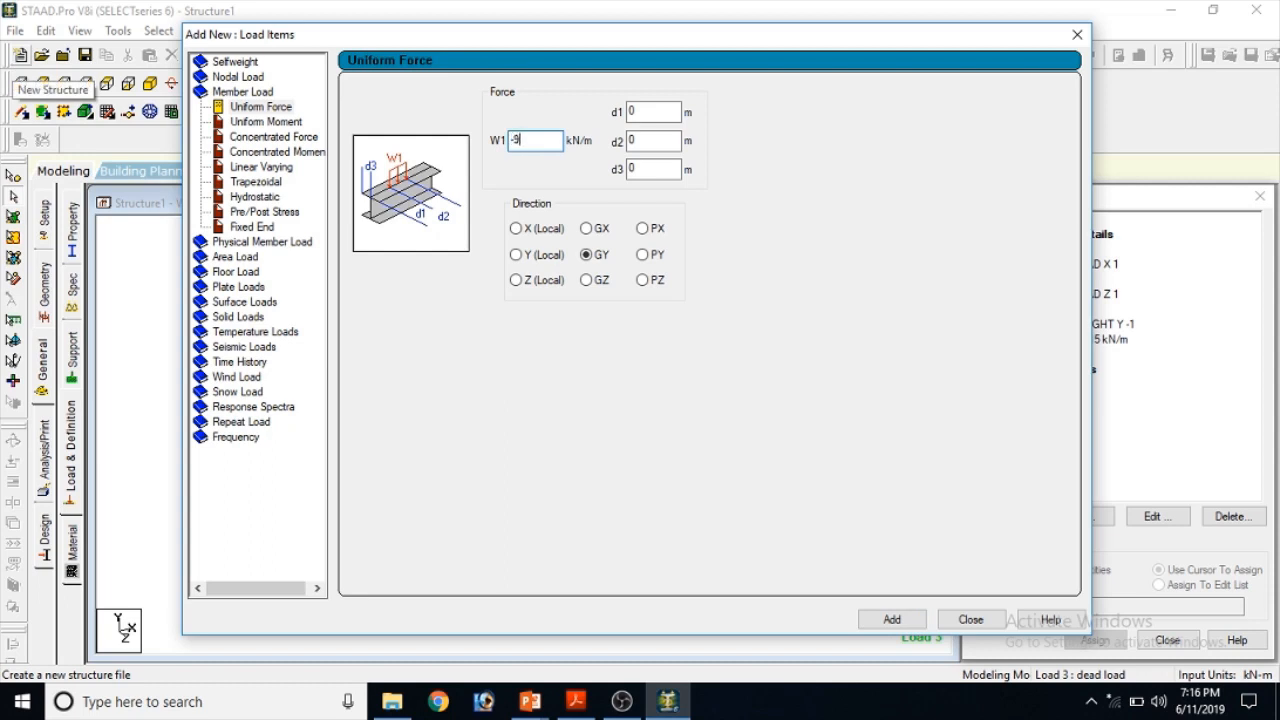
Add the -9 kN/m GY uniform member force, and set a YRANGE floor load's pressure to -3.75 kN/m2 in Global Y
{"action": "left_click", "coordinate": [903, 627]}
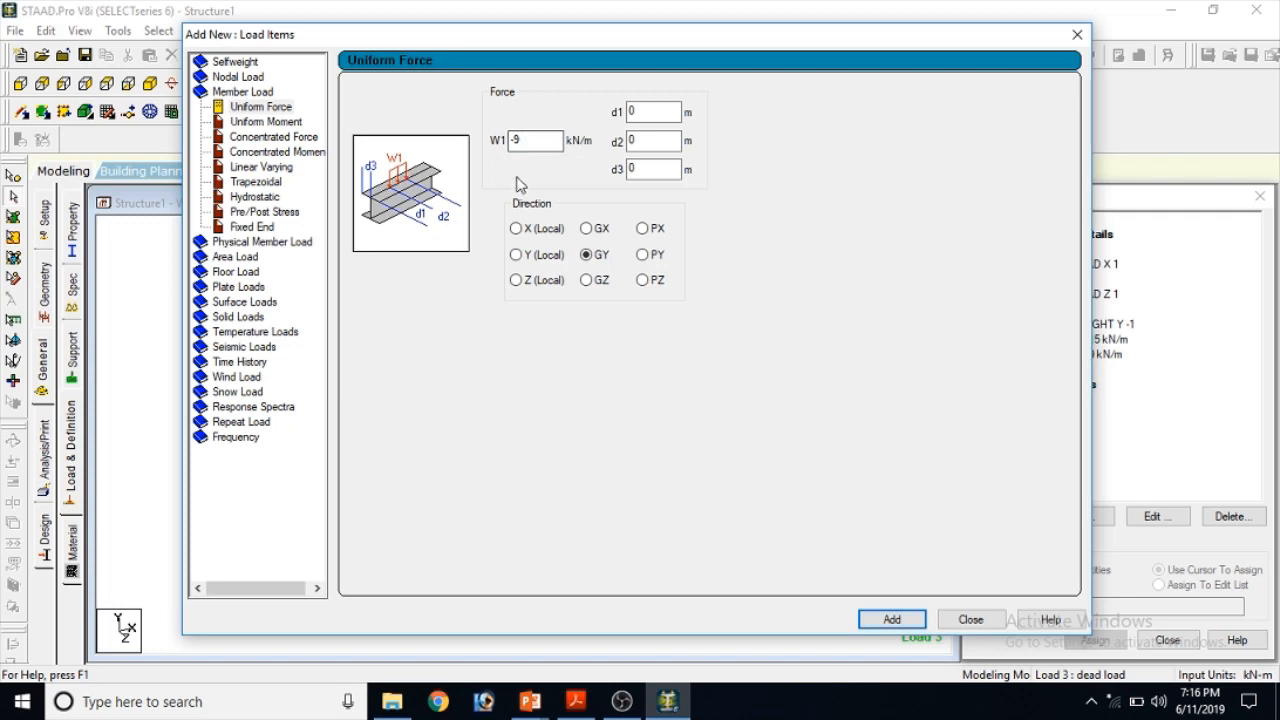
{"action": "left_click", "coordinate": [241, 273]}
{"action": "double_click", "coordinate": [430, 181]}
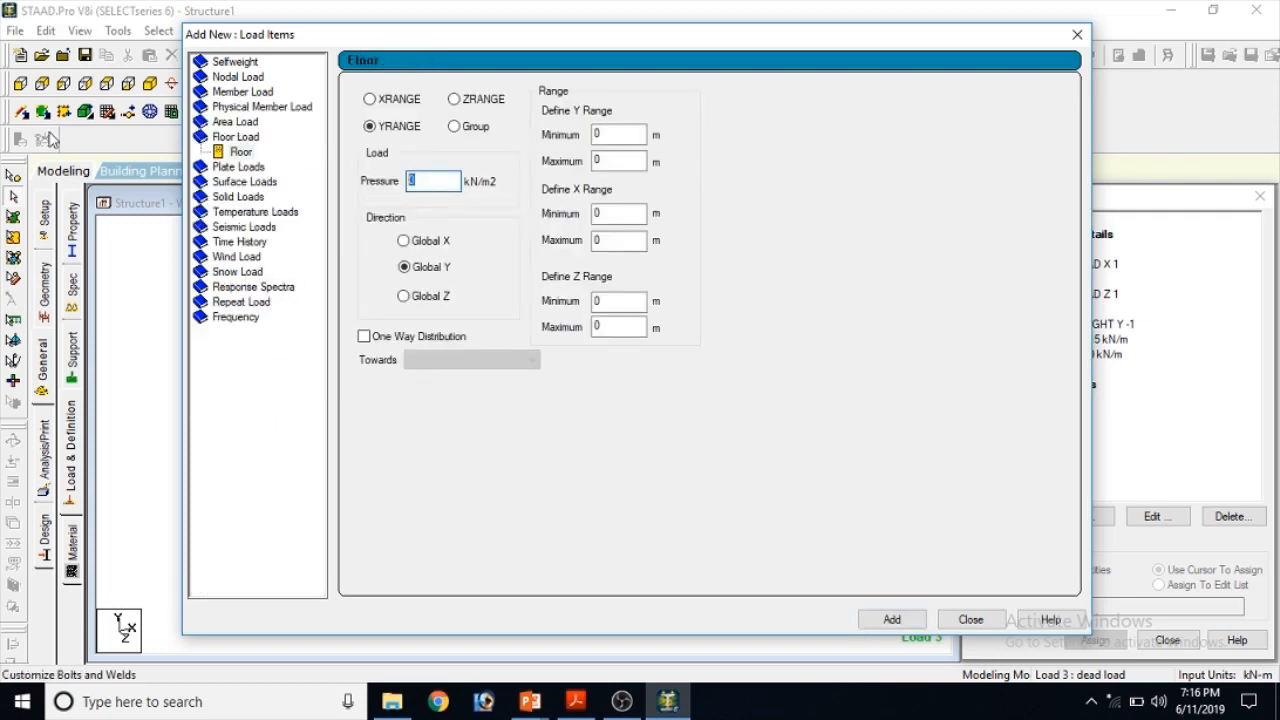
{"action": "type", "text": "-3.75"}
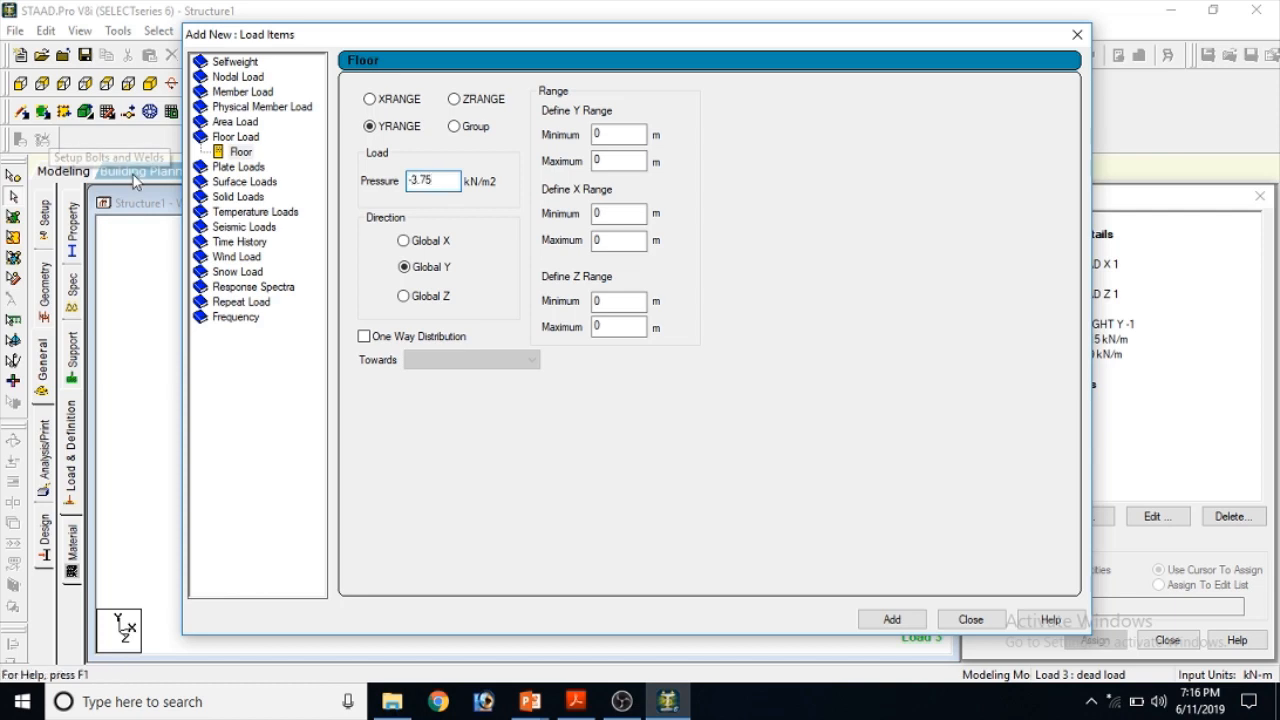
{"action": "left_click_drag", "start_coordinate": [454, 44], "coordinate": [941, 33]}
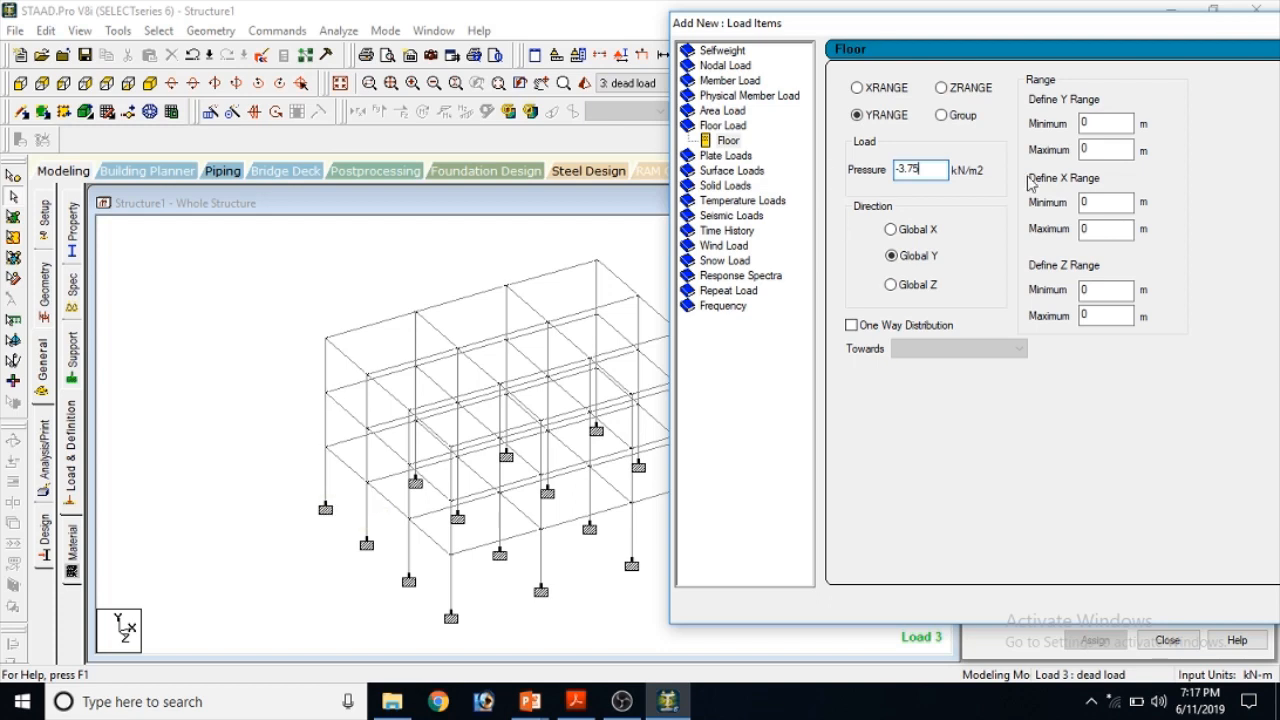
Define the floor load's Y range from 2 m to 7 m, decline the auto save, and add it to the dead load case
{"action": "double_click", "coordinate": [1090, 123]}
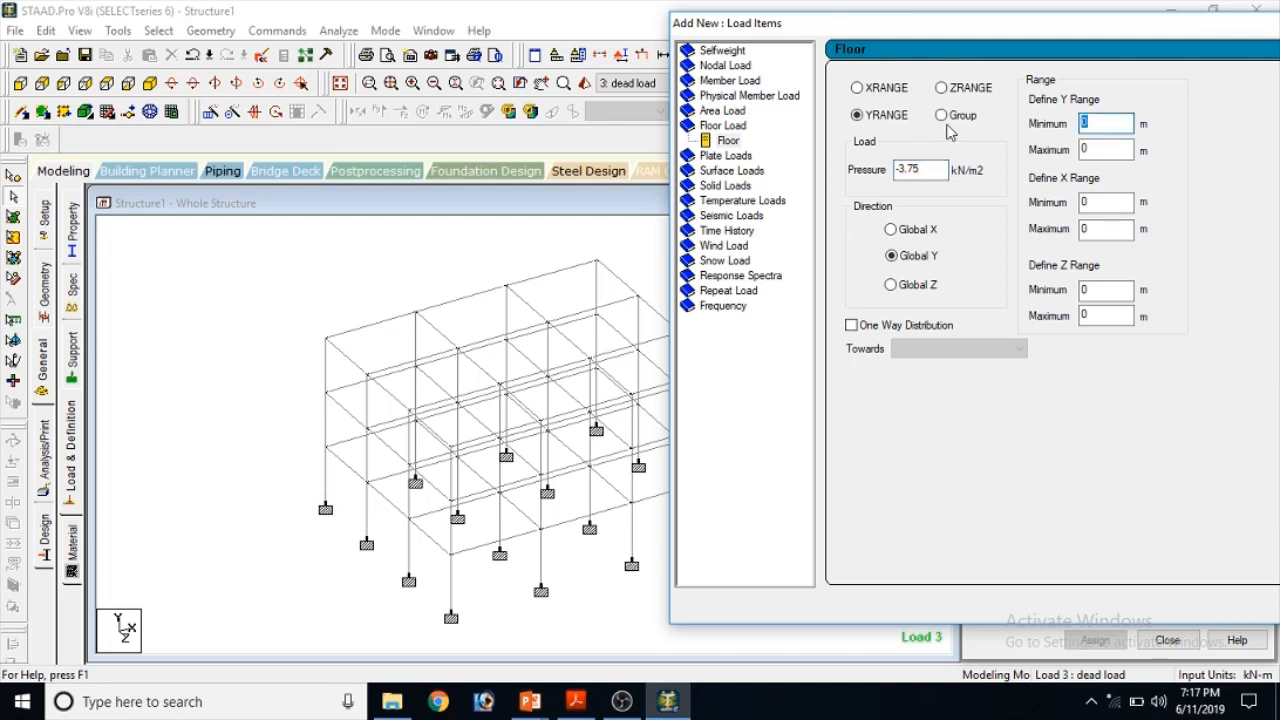
{"action": "type", "text": "2"}
{"action": "double_click", "coordinate": [1090, 149]}
{"action": "type", "text": "7"}
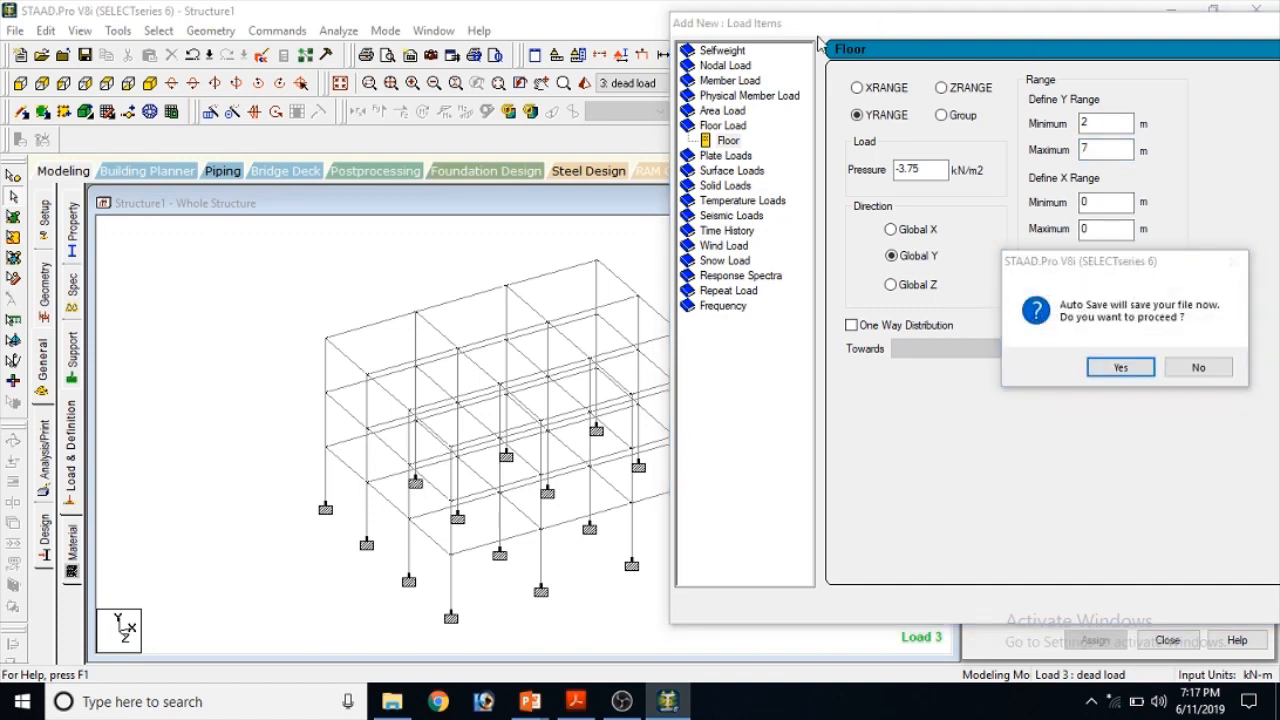
{"action": "left_click", "coordinate": [1180, 362]}
{"action": "left_click", "coordinate": [525, 374]}
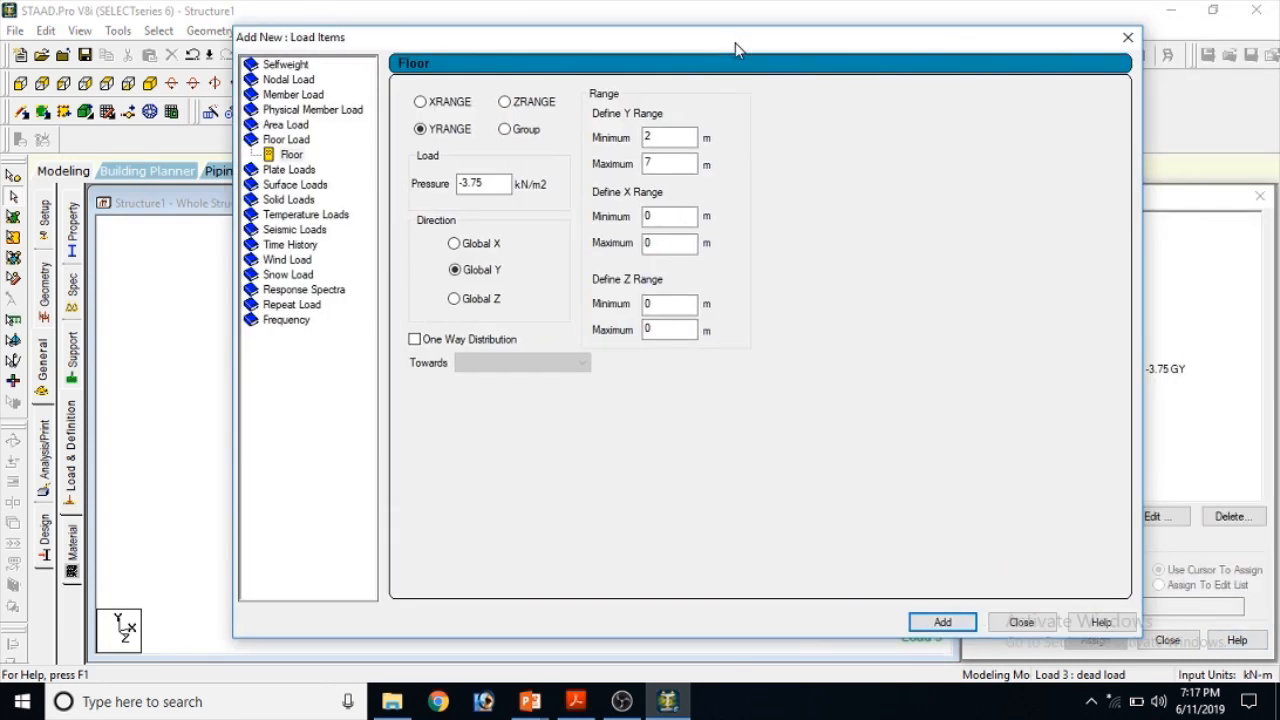
{"action": "left_click", "coordinate": [943, 620]}
{"action": "left_click", "coordinate": [1022, 620]}
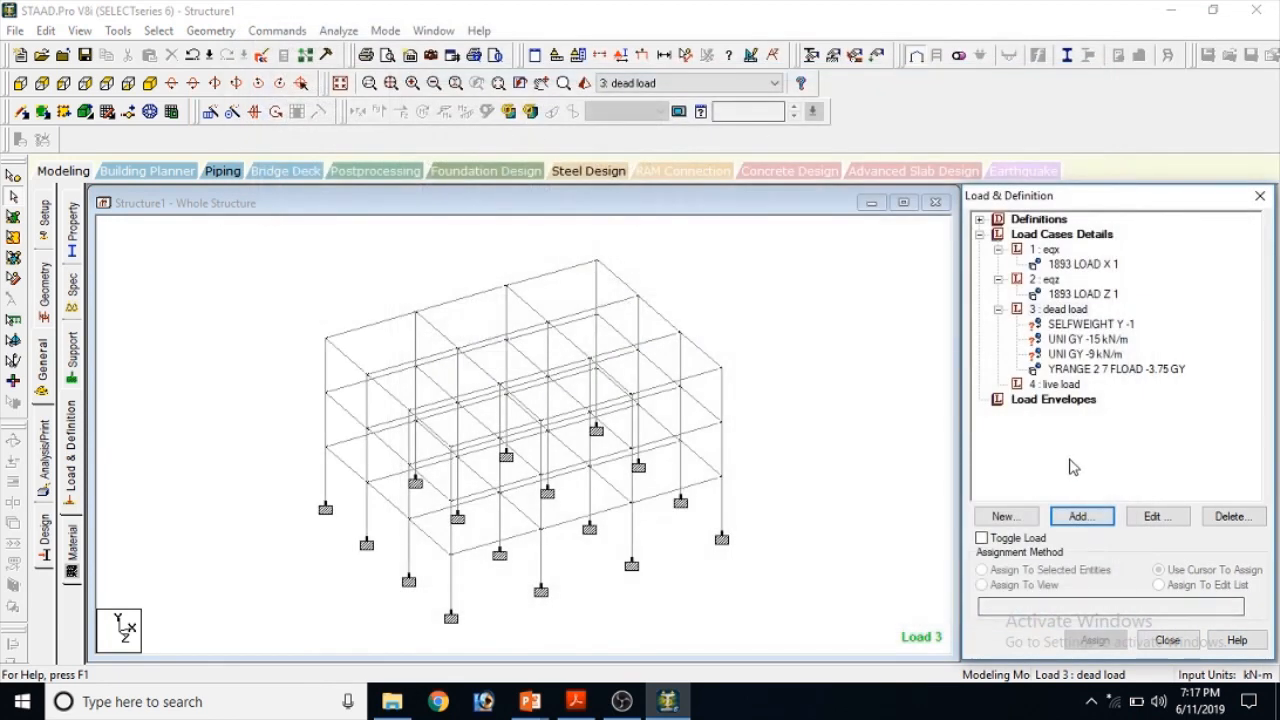
Start a new load item for the live load case and check the imposed load value in the PowerPoint notes, returning to STAAD.Pro
{"action": "left_click", "coordinate": [1078, 385]}
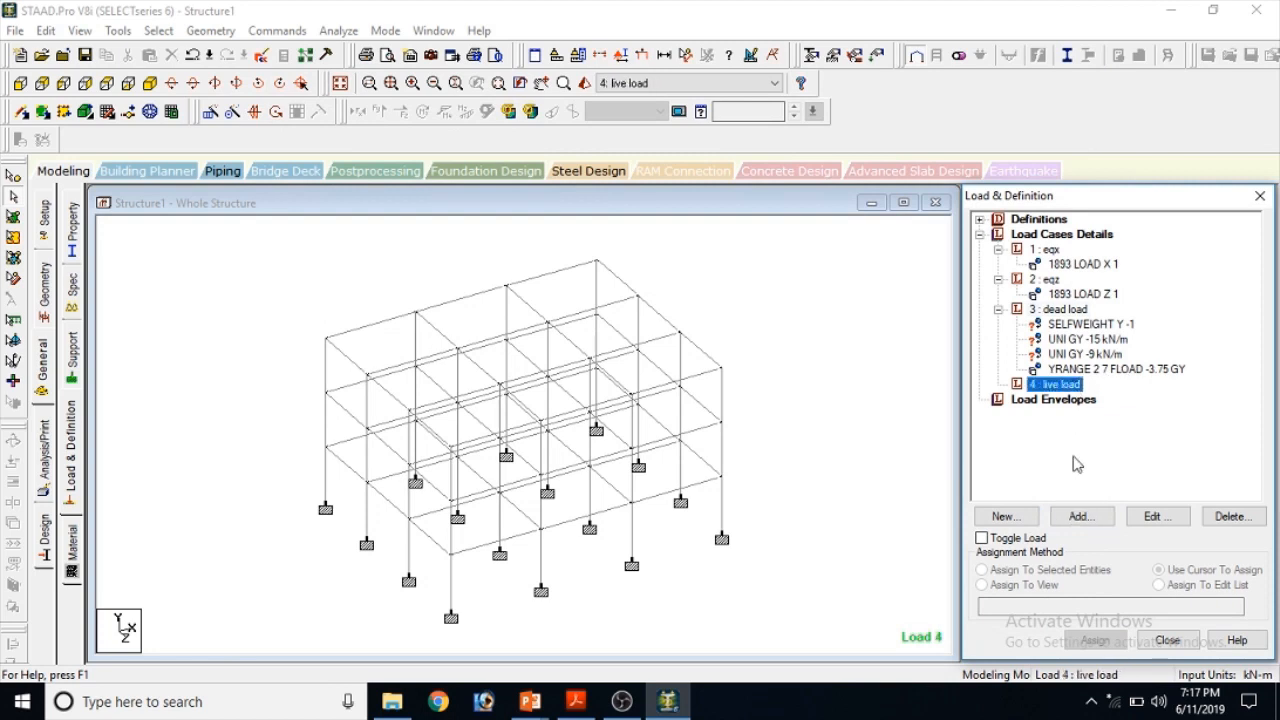
{"action": "left_click", "coordinate": [1084, 514]}
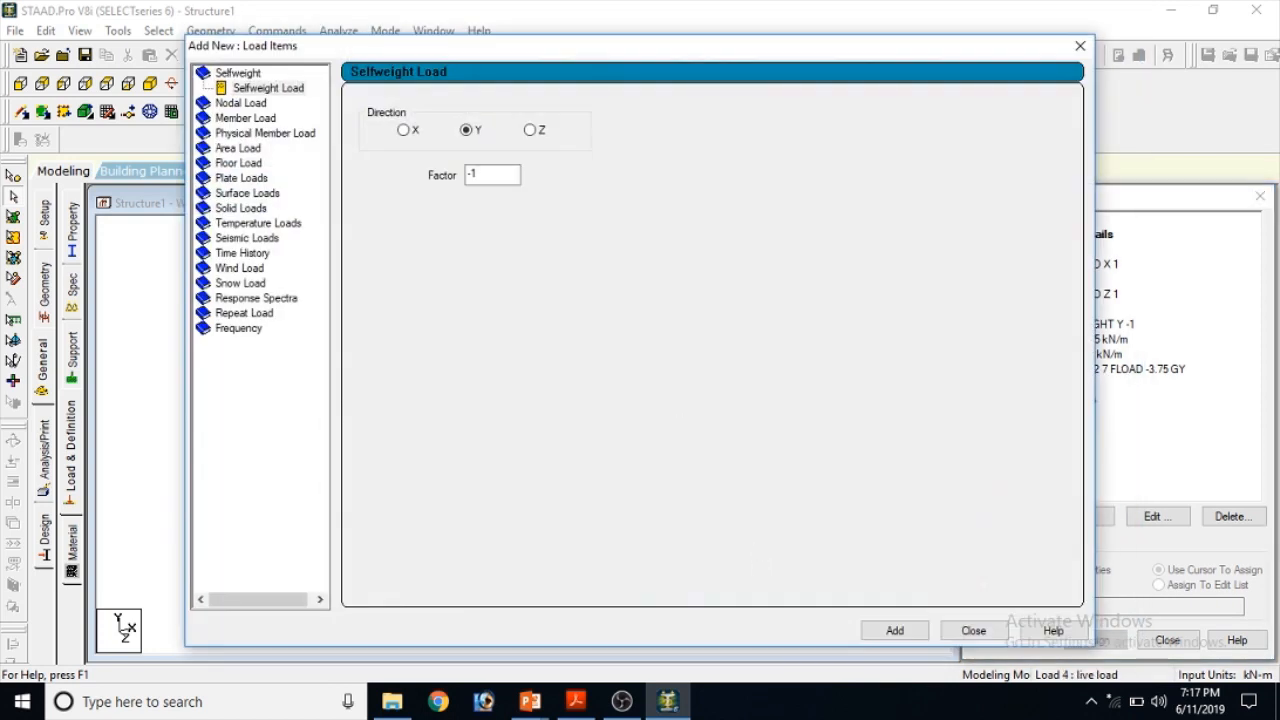
{"action": "left_click", "coordinate": [575, 701]}
{"action": "mouse_move", "coordinate": [530, 701]}
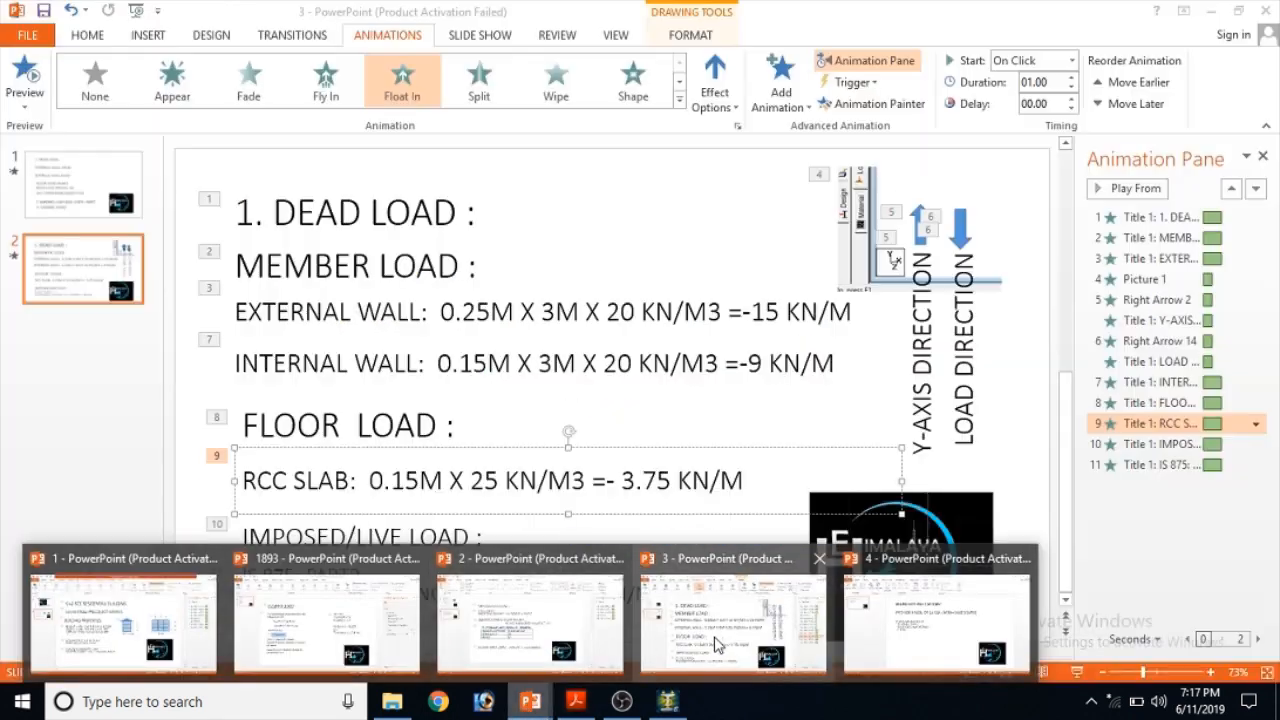
{"action": "left_click", "coordinate": [716, 645]}
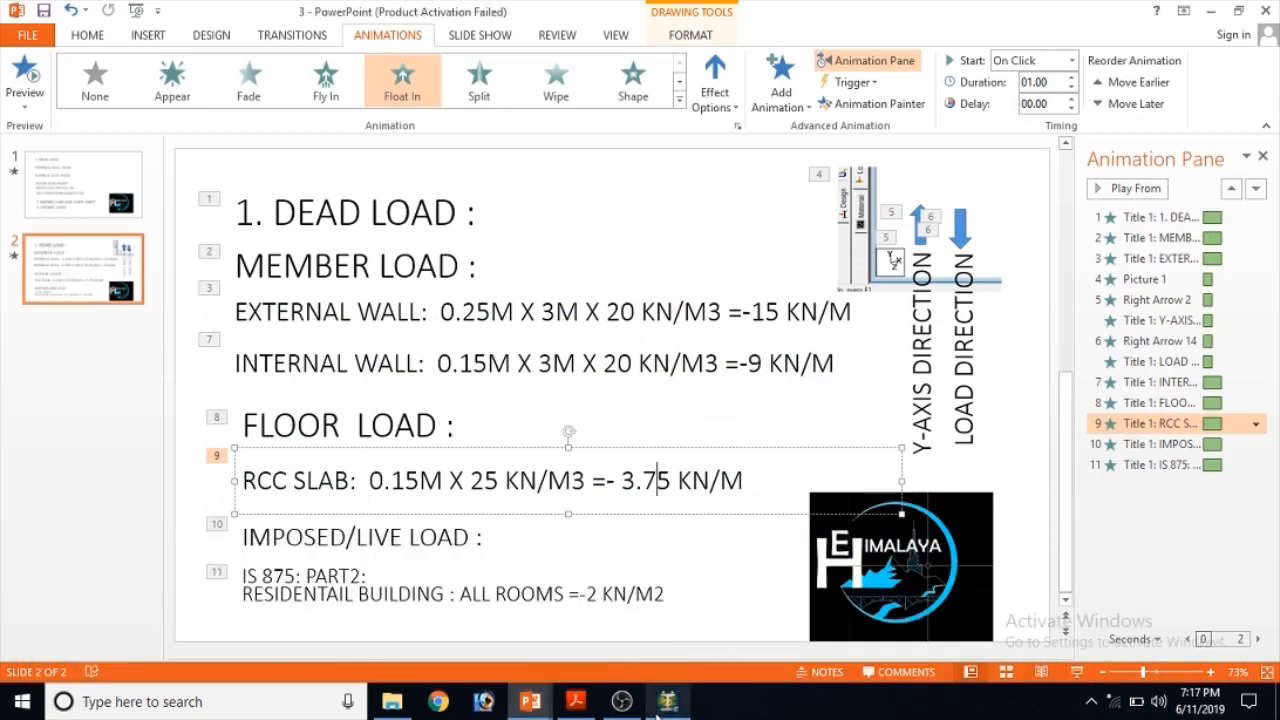
{"action": "left_click", "coordinate": [660, 704]}
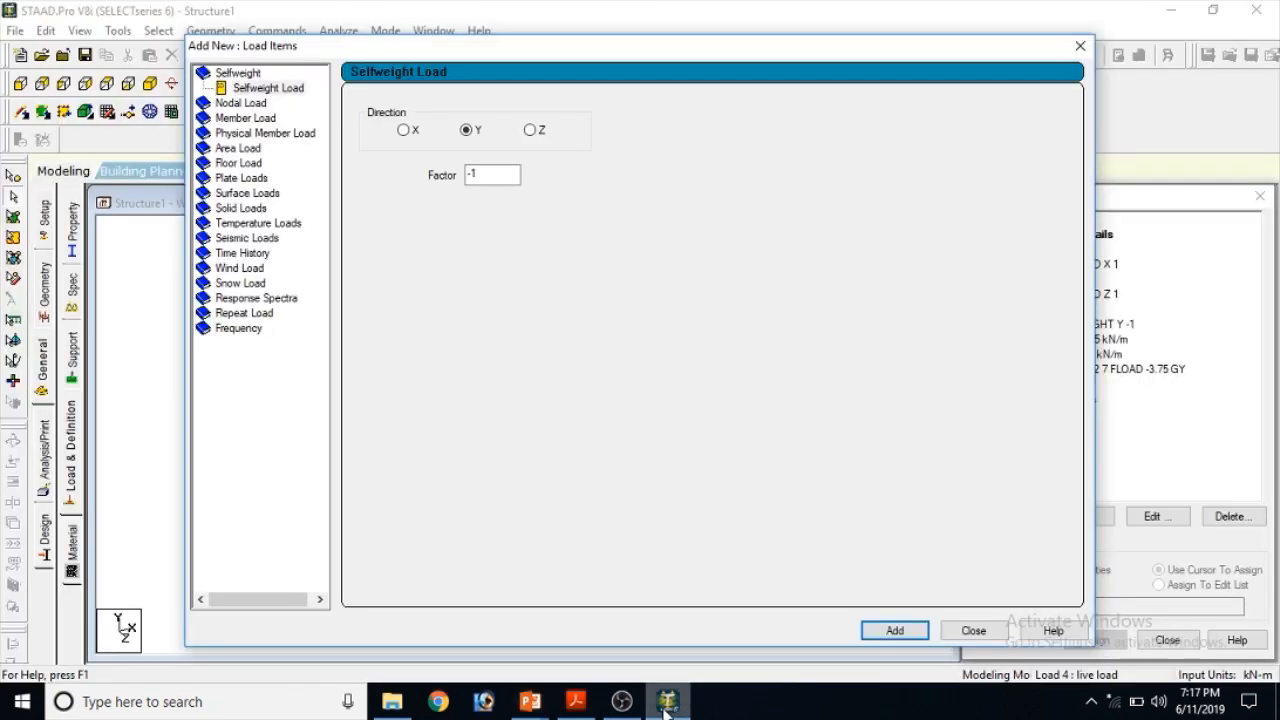
Add a YRANGE floor load of -2 kN/m2 in Global Y, from 2 m to 7 m, to the live load case
{"action": "left_click", "coordinate": [232, 163]}
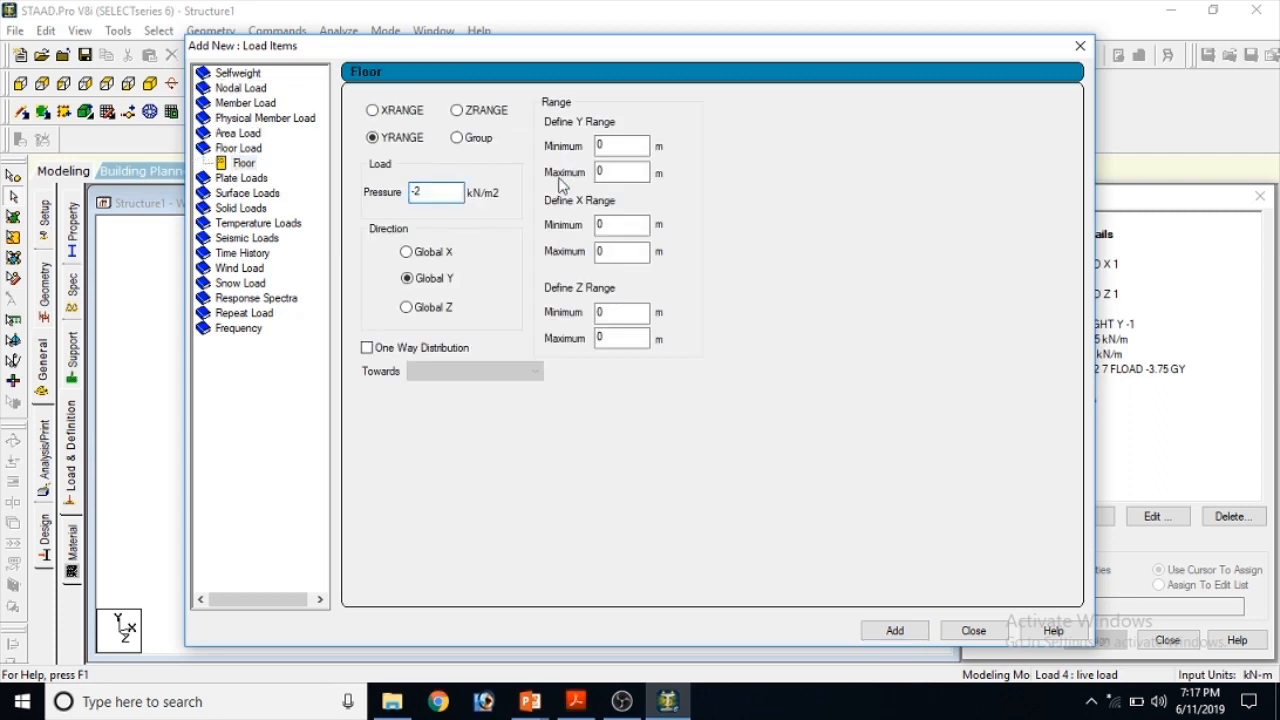
{"action": "double_click", "coordinate": [610, 146]}
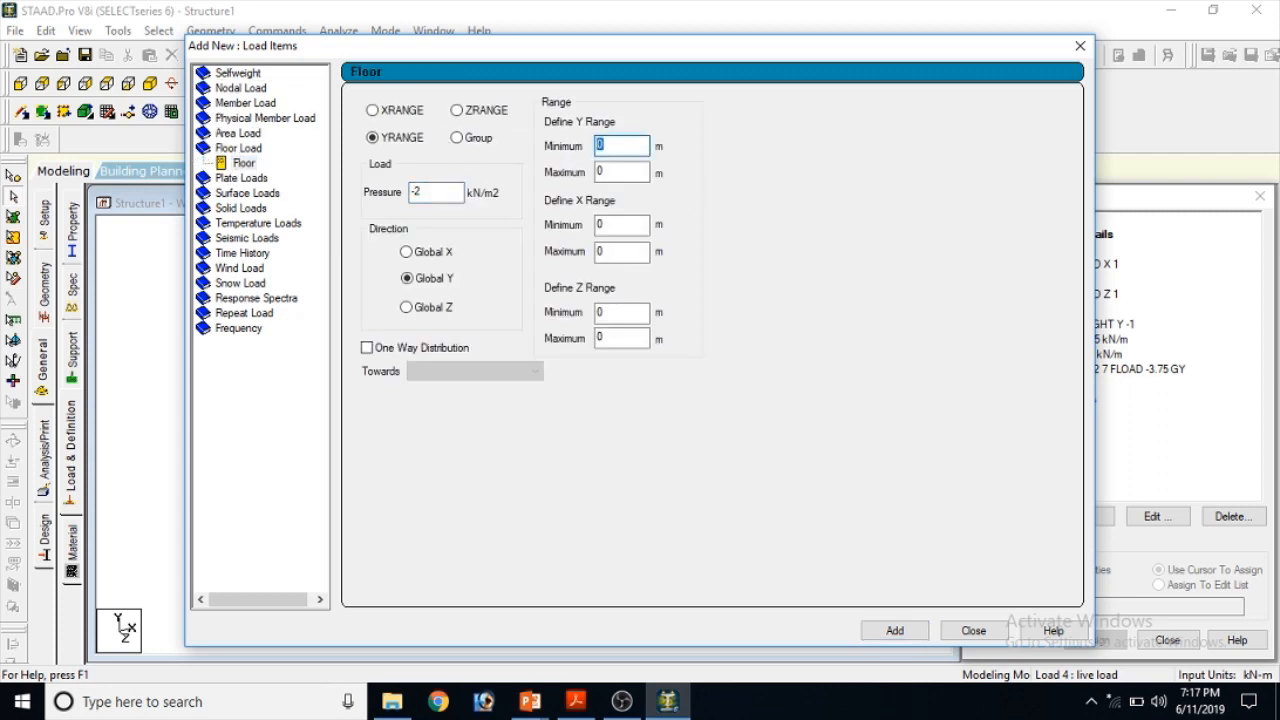
{"action": "key", "text": "Tab"}
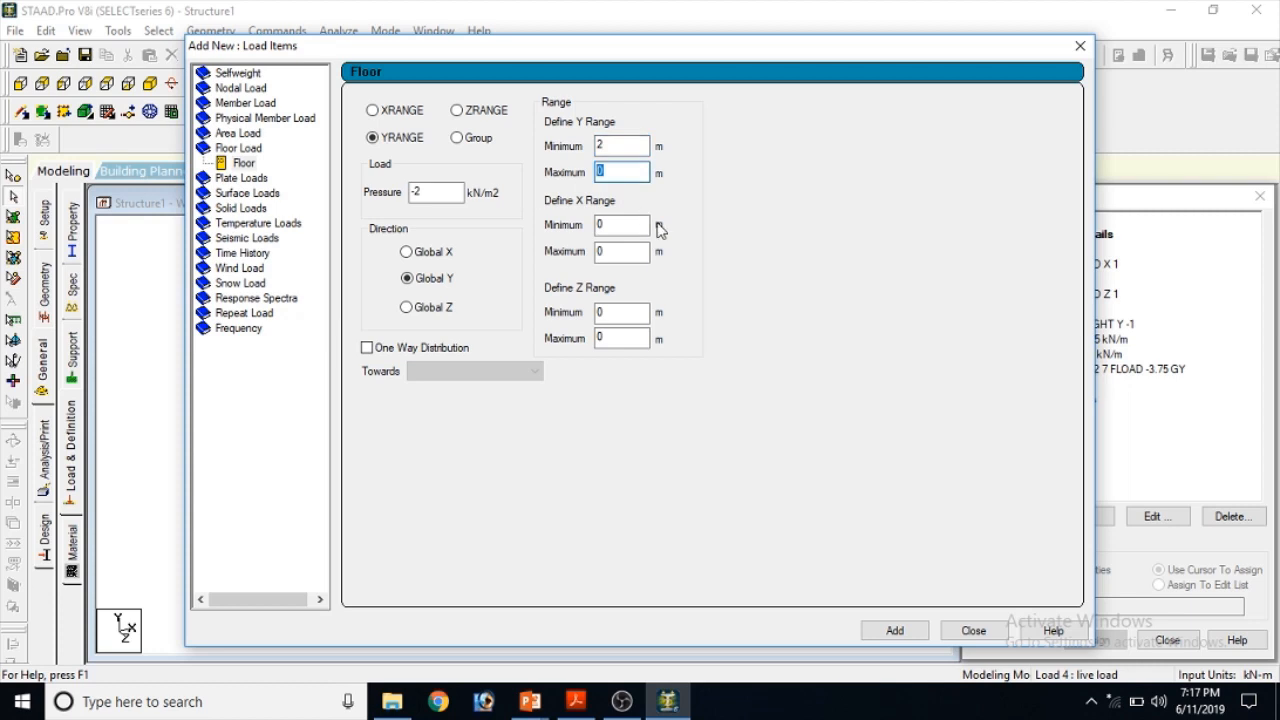
{"action": "type", "text": "7"}
{"action": "left_click", "coordinate": [893, 630]}
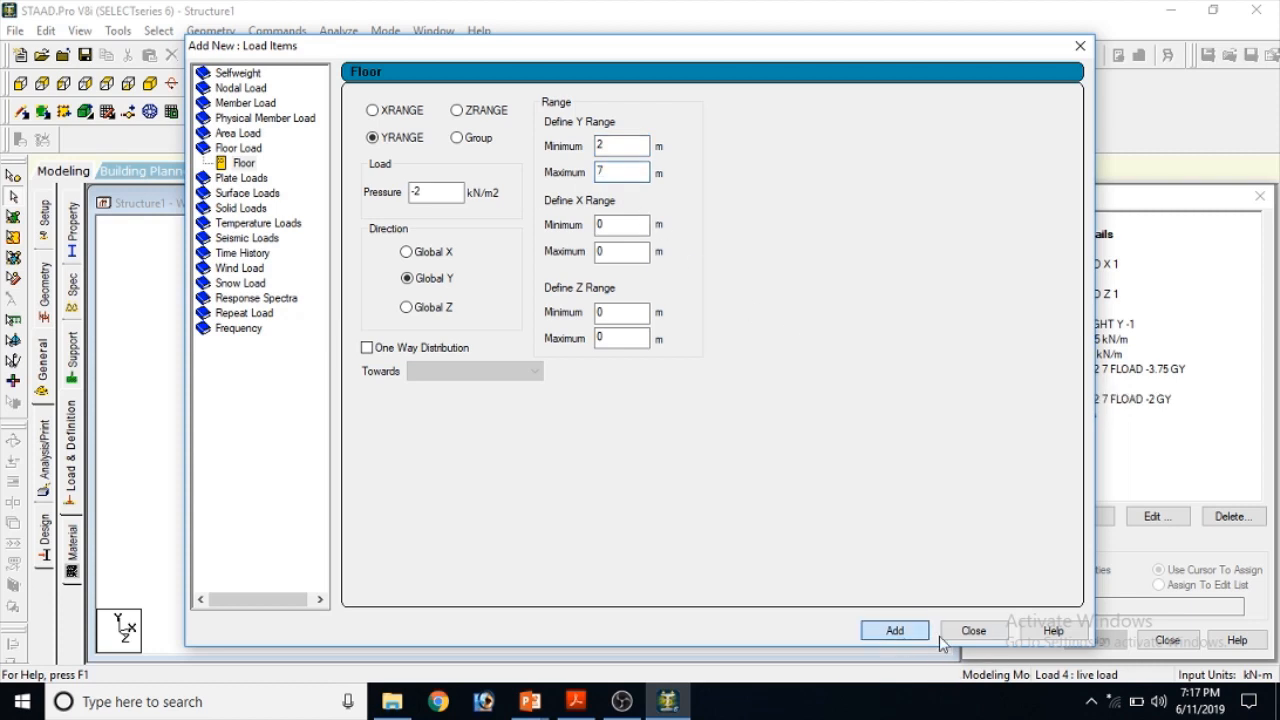
{"action": "left_click", "coordinate": [973, 630]}
{"action": "left_click", "coordinate": [1062, 412]}
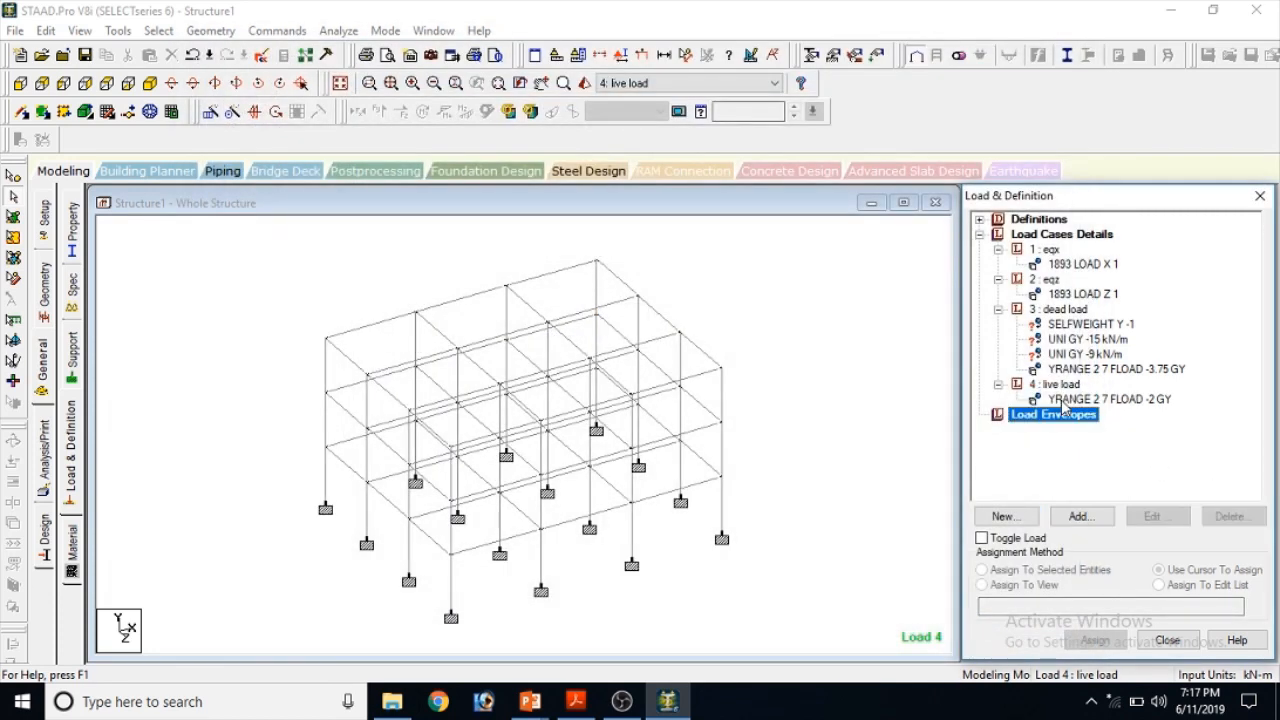
Assign the dead load case's selfweight to all members using Assign To View and accept the confirmation
{"action": "left_click", "coordinate": [1090, 324]}
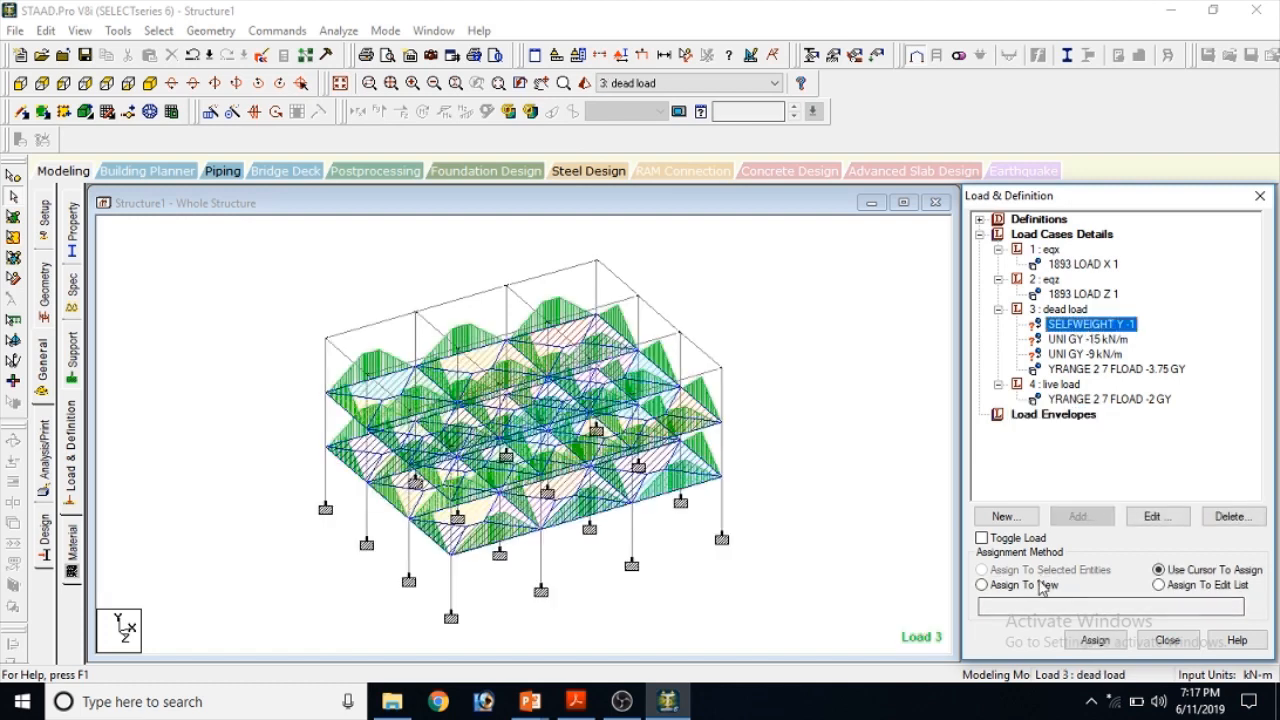
{"action": "left_click", "coordinate": [1106, 645]}
{"action": "left_click", "coordinate": [1098, 641]}
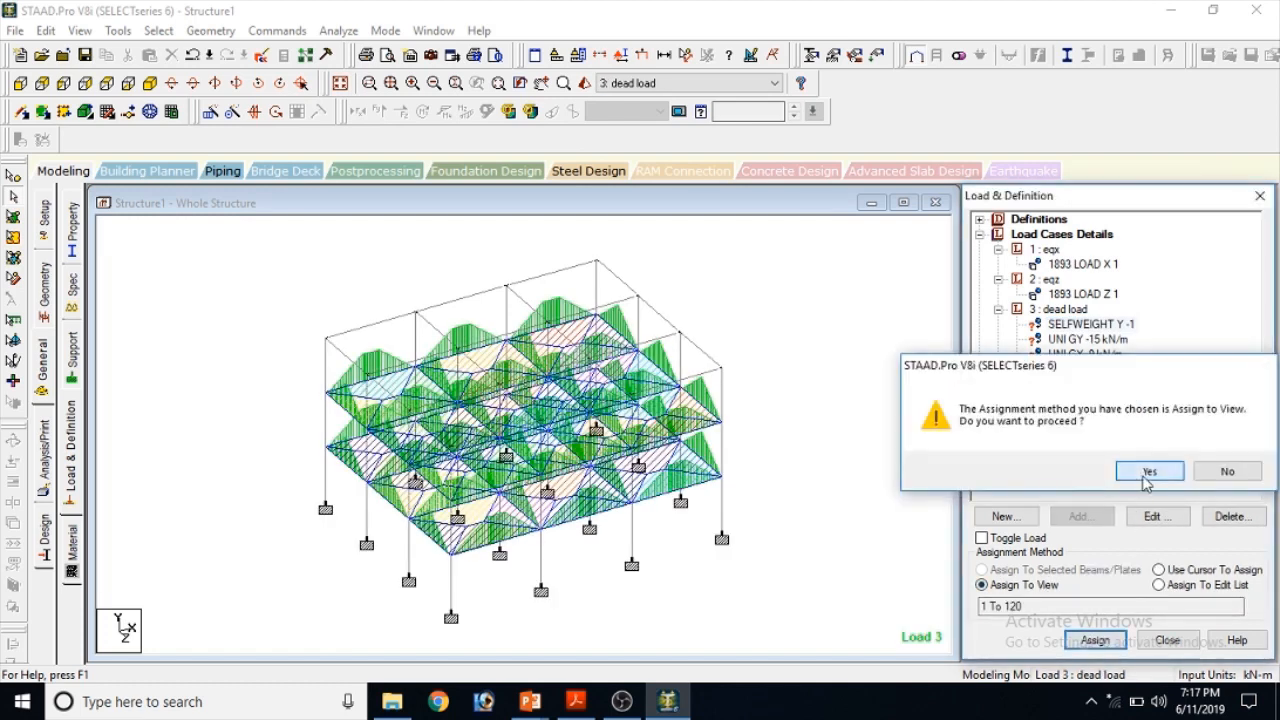
{"action": "left_click", "coordinate": [1143, 469]}
{"action": "left_click", "coordinate": [1160, 379]}
Select the beams of the two lower floor levels in front view and display only the selected objects
{"action": "left_click", "coordinate": [1088, 339]}
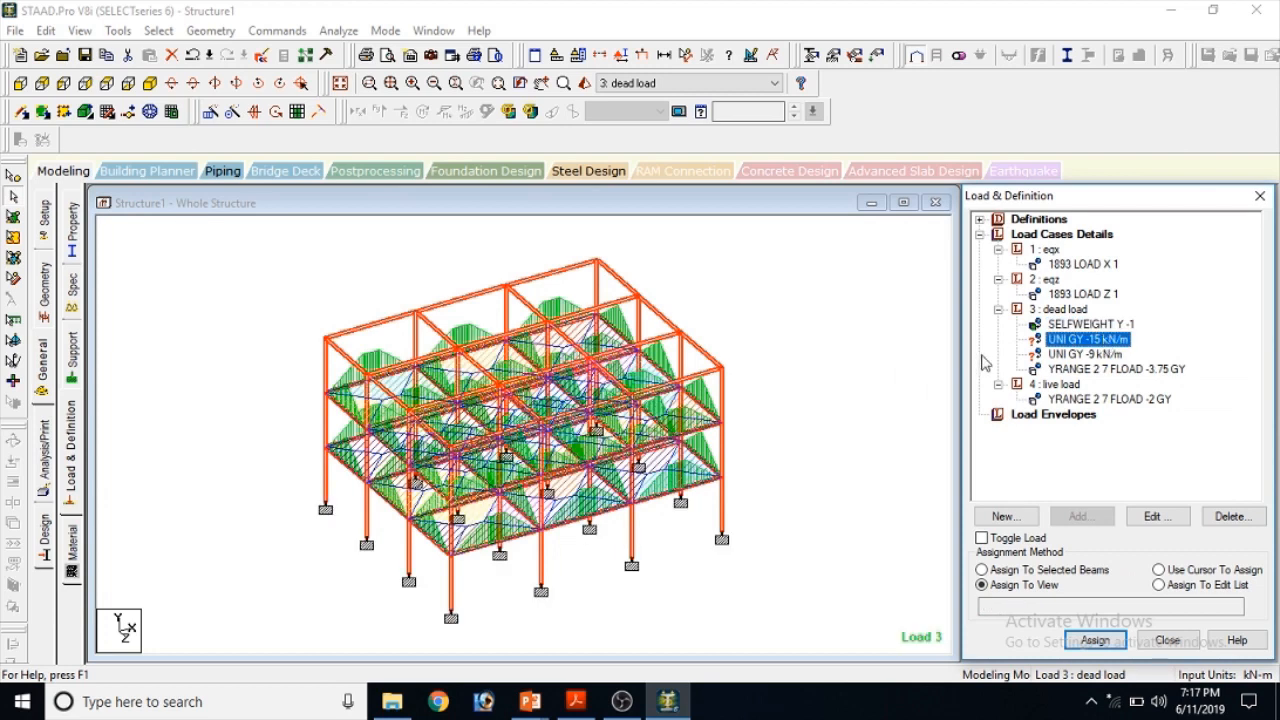
{"action": "left_click", "coordinate": [20, 83]}
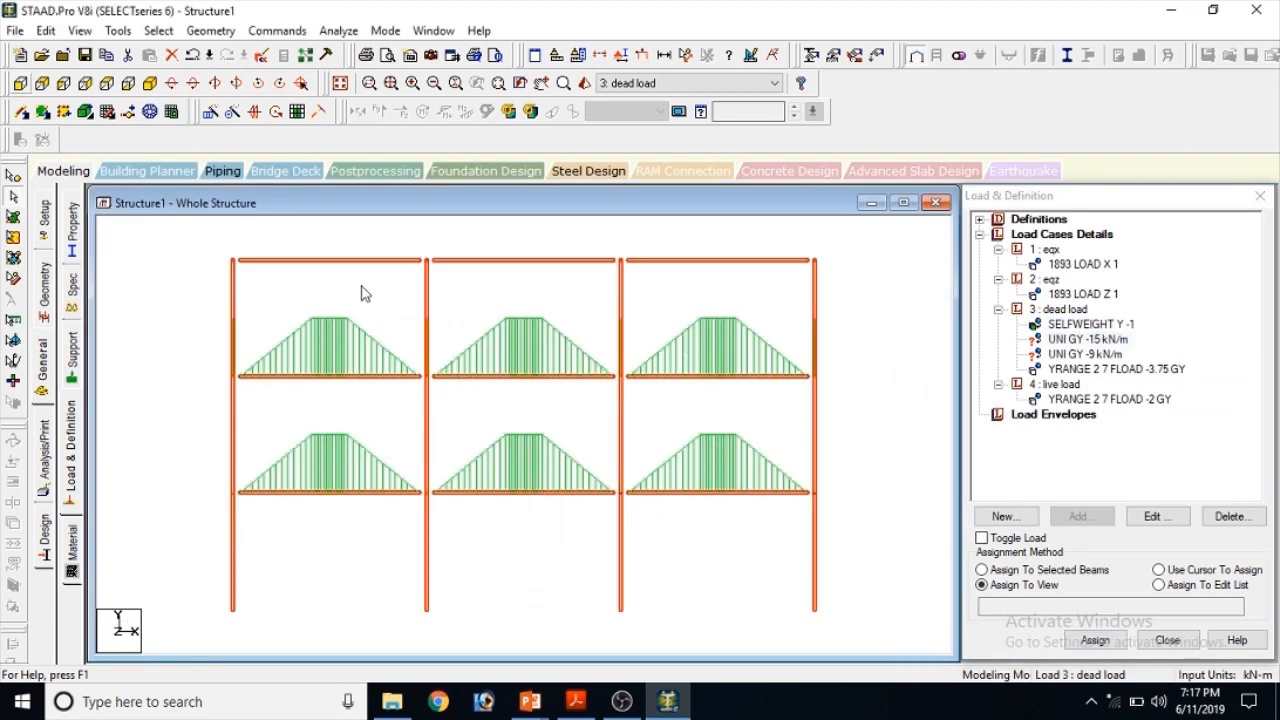
{"action": "left_click_drag", "start_coordinate": [216, 363], "coordinate": [877, 378]}
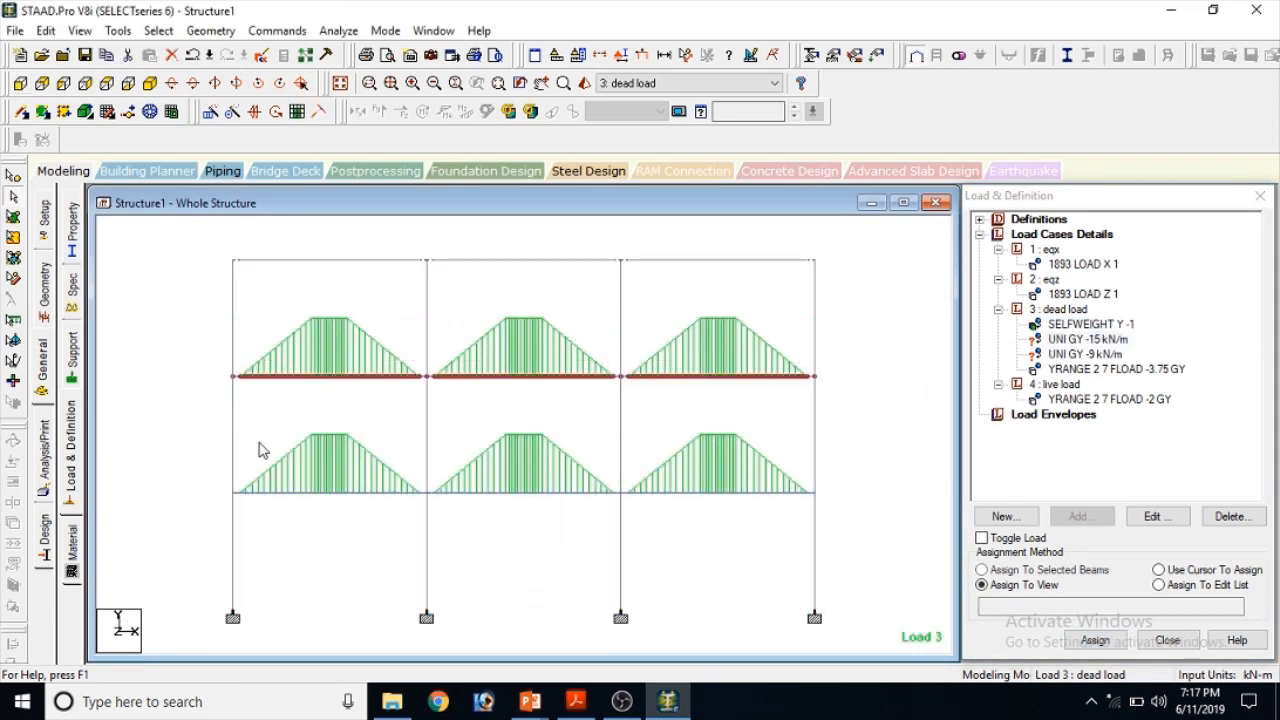
{"action": "left_click_drag", "start_coordinate": [177, 474], "coordinate": [843, 530], "text": "ctrl"}
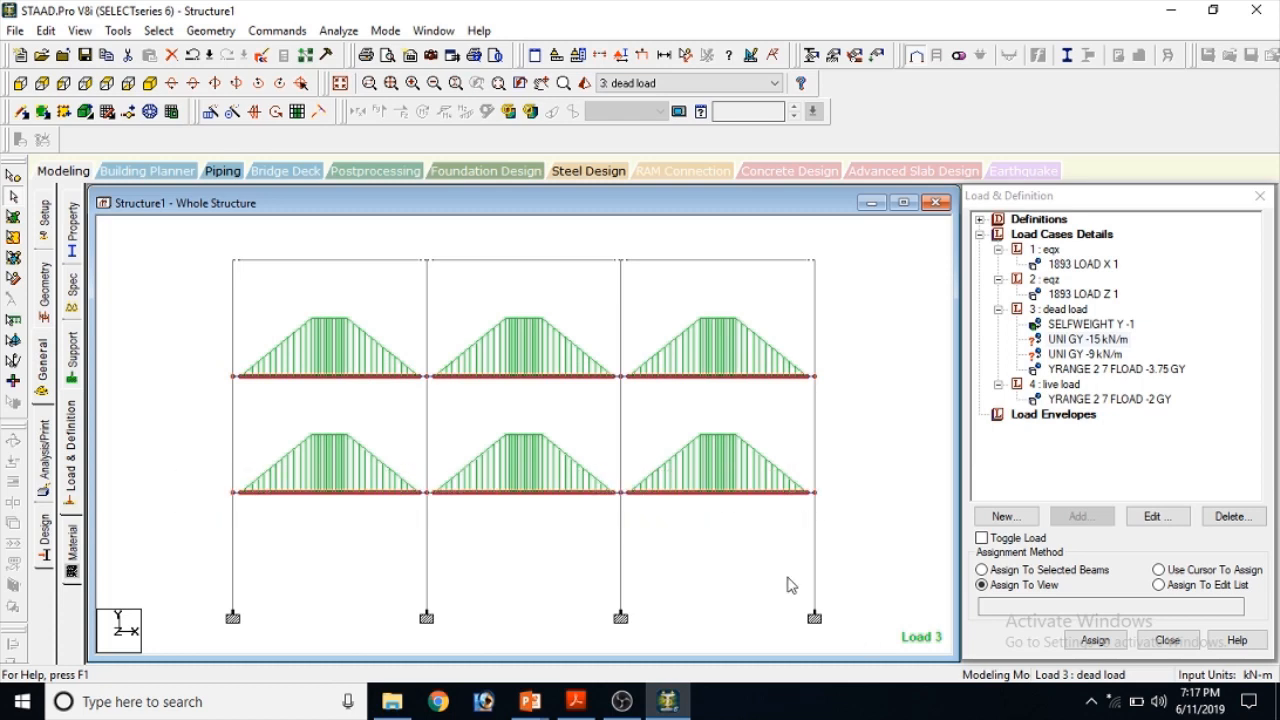
{"action": "left_click", "coordinate": [79, 31]}
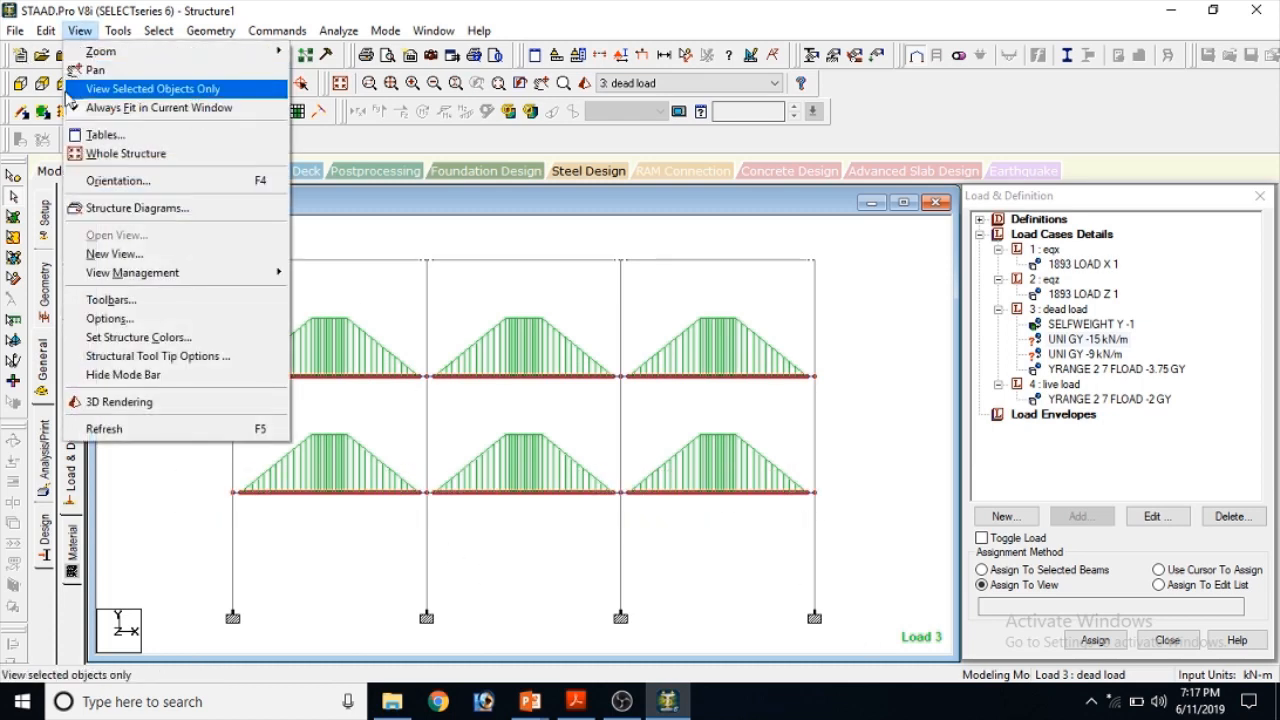
{"action": "left_click", "coordinate": [150, 88]}
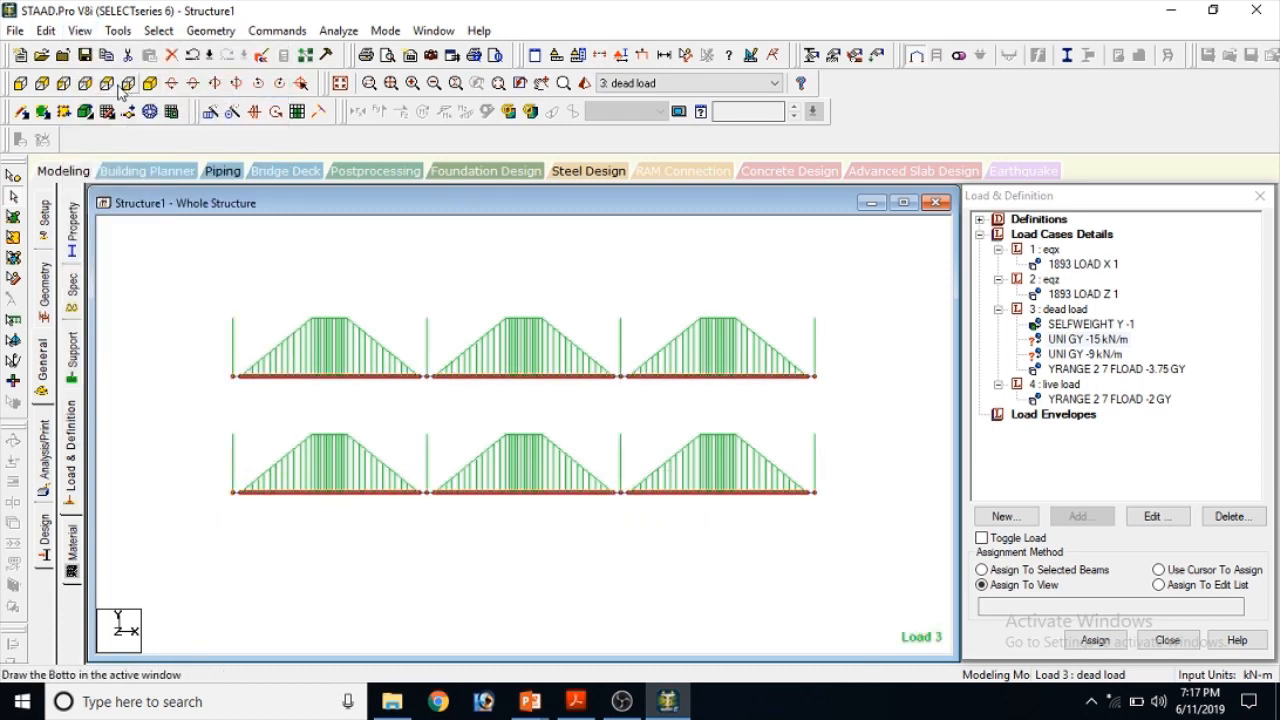
Select the beams along all four outer edges in plan view and assign the UNI GY -15 kN/m load to them
{"action": "left_click", "coordinate": [107, 83]}
{"action": "left_click_drag", "start_coordinate": [233, 236], "coordinate": [808, 282]}
{"action": "left_click_drag", "start_coordinate": [737, 248], "coordinate": [808, 612], "text": "ctrl"}
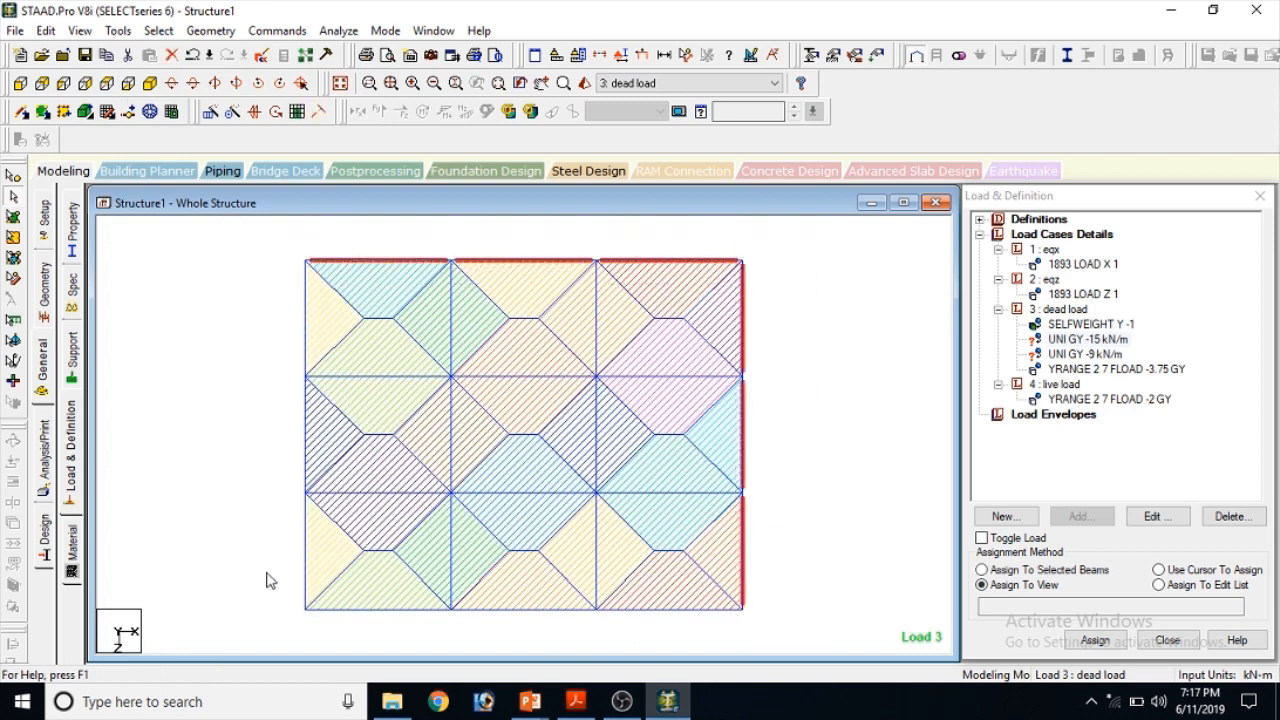
{"action": "left_click_drag", "start_coordinate": [269, 575], "coordinate": [777, 645], "text": "ctrl"}
{"action": "left_click_drag", "start_coordinate": [262, 253], "coordinate": [320, 622], "text": "ctrl"}
{"action": "left_click", "coordinate": [1088, 339]}
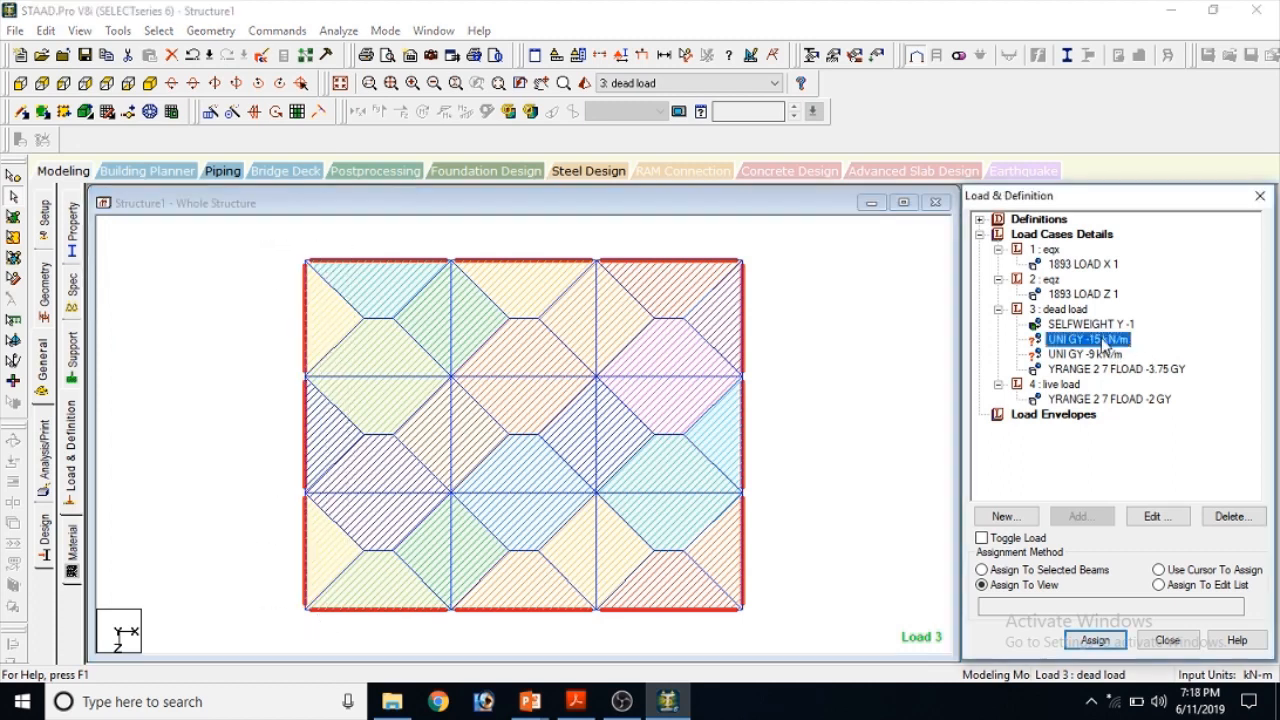
{"action": "left_click", "coordinate": [1060, 569]}
{"action": "left_click", "coordinate": [1095, 640]}
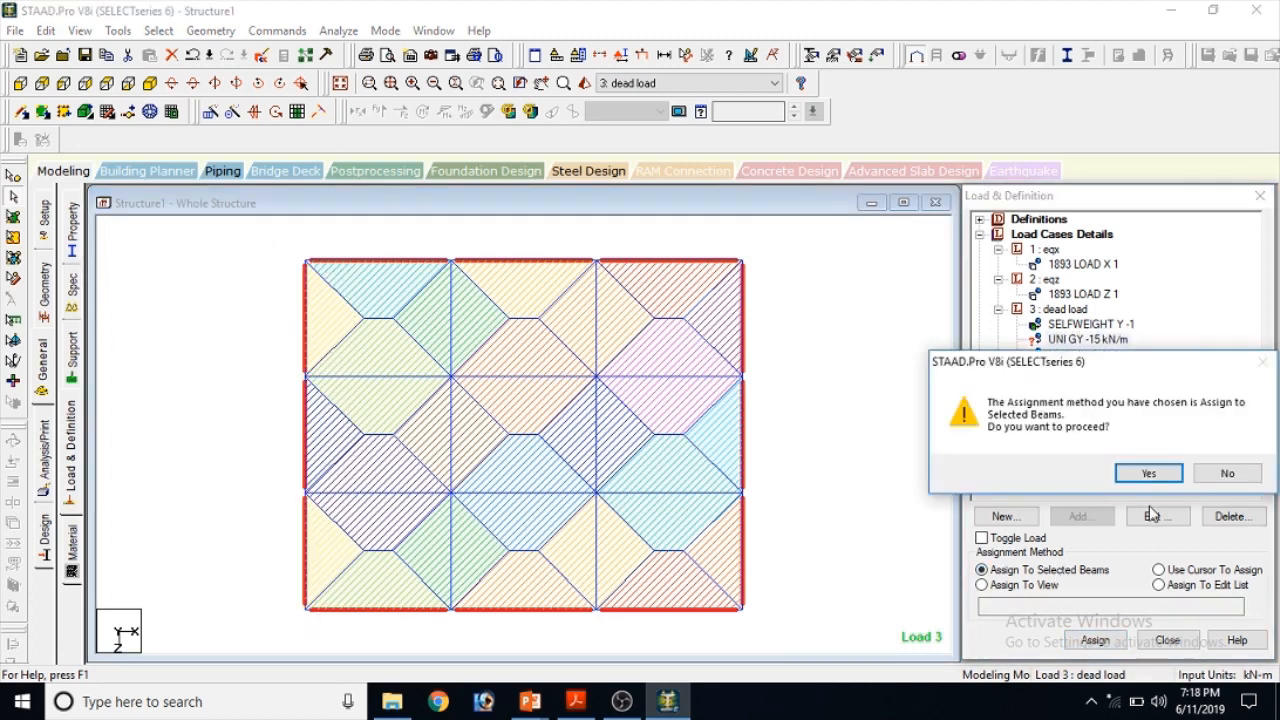
{"action": "left_click", "coordinate": [1150, 473]}
Select all interior beams in plan view and assign the UNI GY -9 kN/m load to them
{"action": "left_click", "coordinate": [1085, 354]}
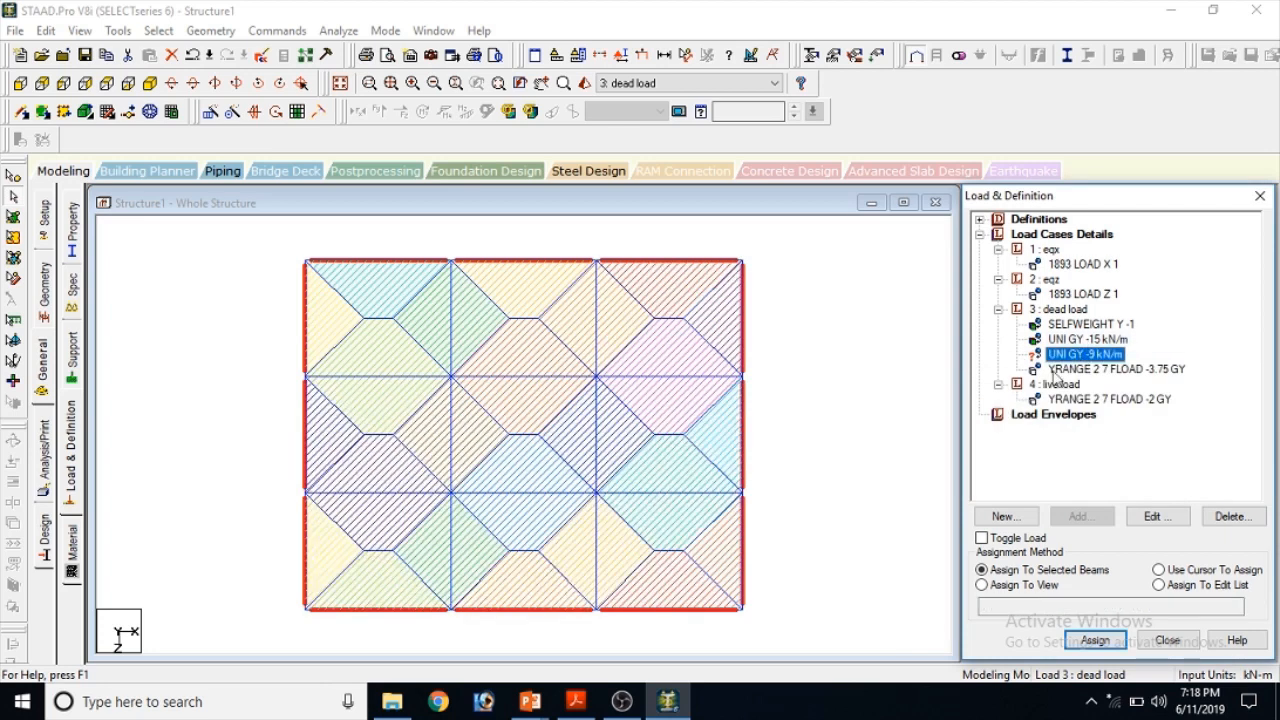
{"action": "left_click_drag", "start_coordinate": [689, 571], "coordinate": [355, 312]}
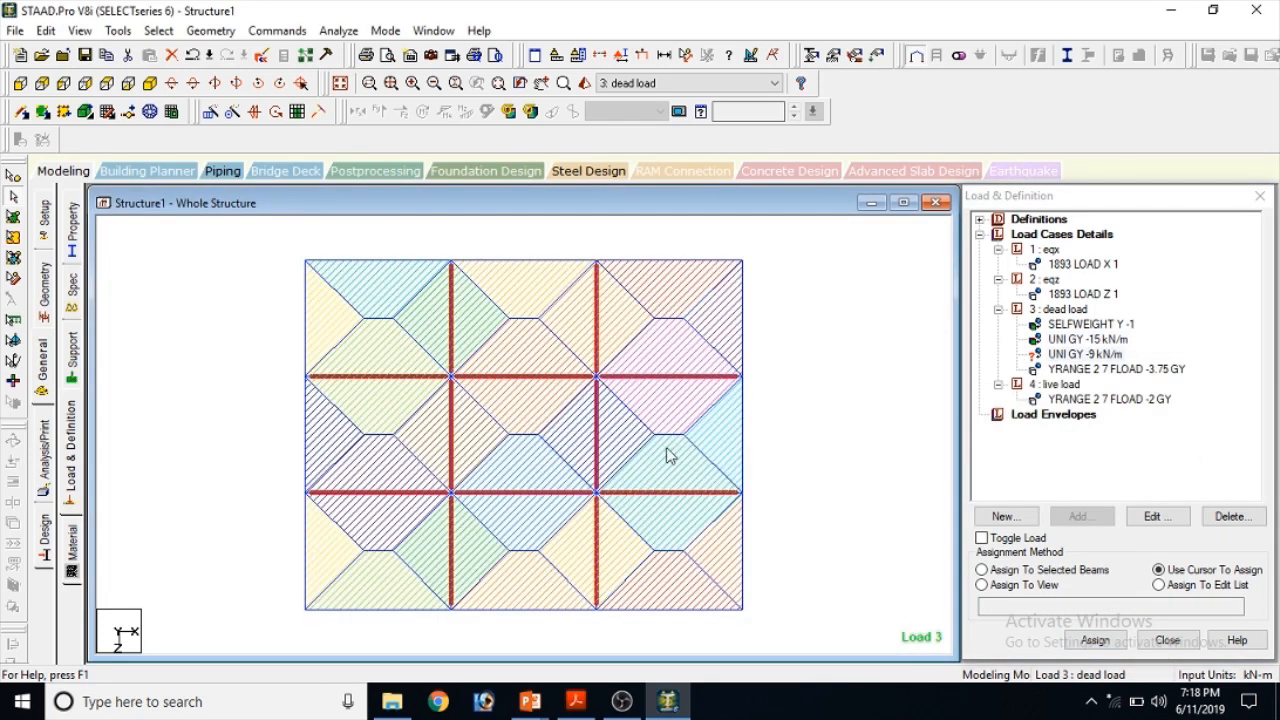
{"action": "left_click", "coordinate": [1066, 571]}
{"action": "left_click", "coordinate": [1080, 641]}
{"action": "left_click", "coordinate": [1148, 474]}
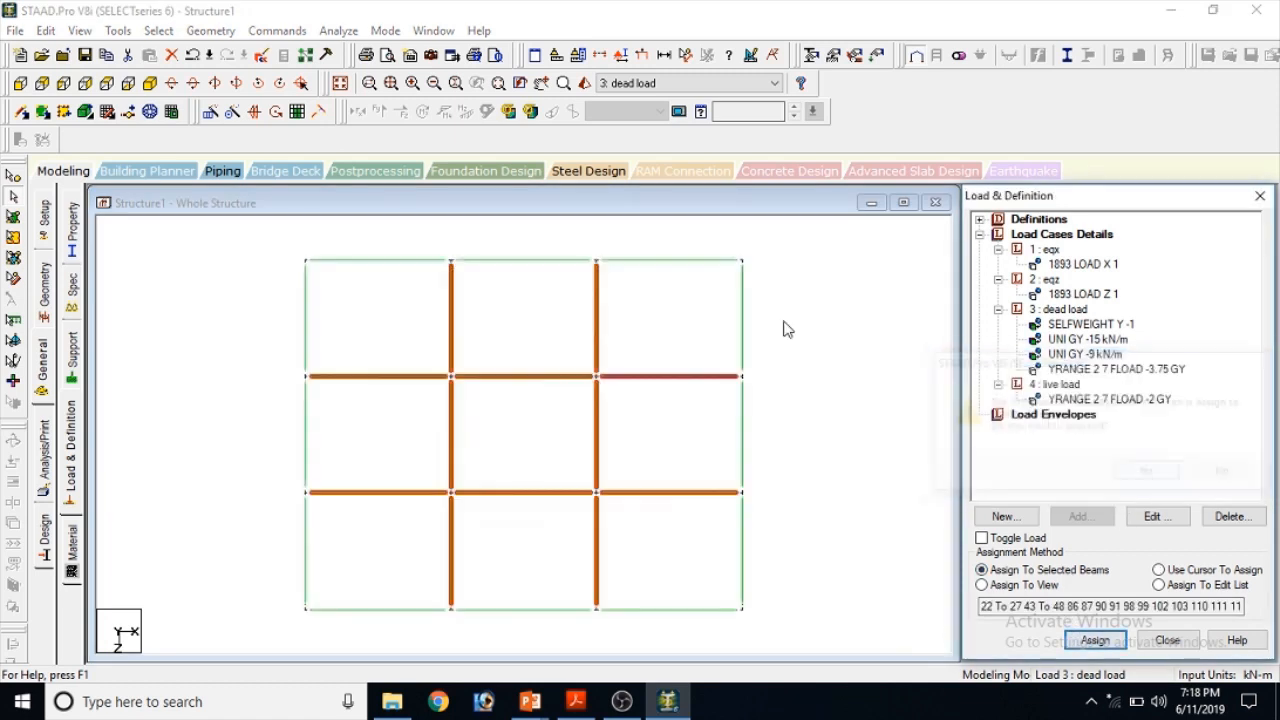
Return to the isometric view and turn off the selected-objects-only display to show the whole structure with its loads
{"action": "left_click", "coordinate": [150, 84]}
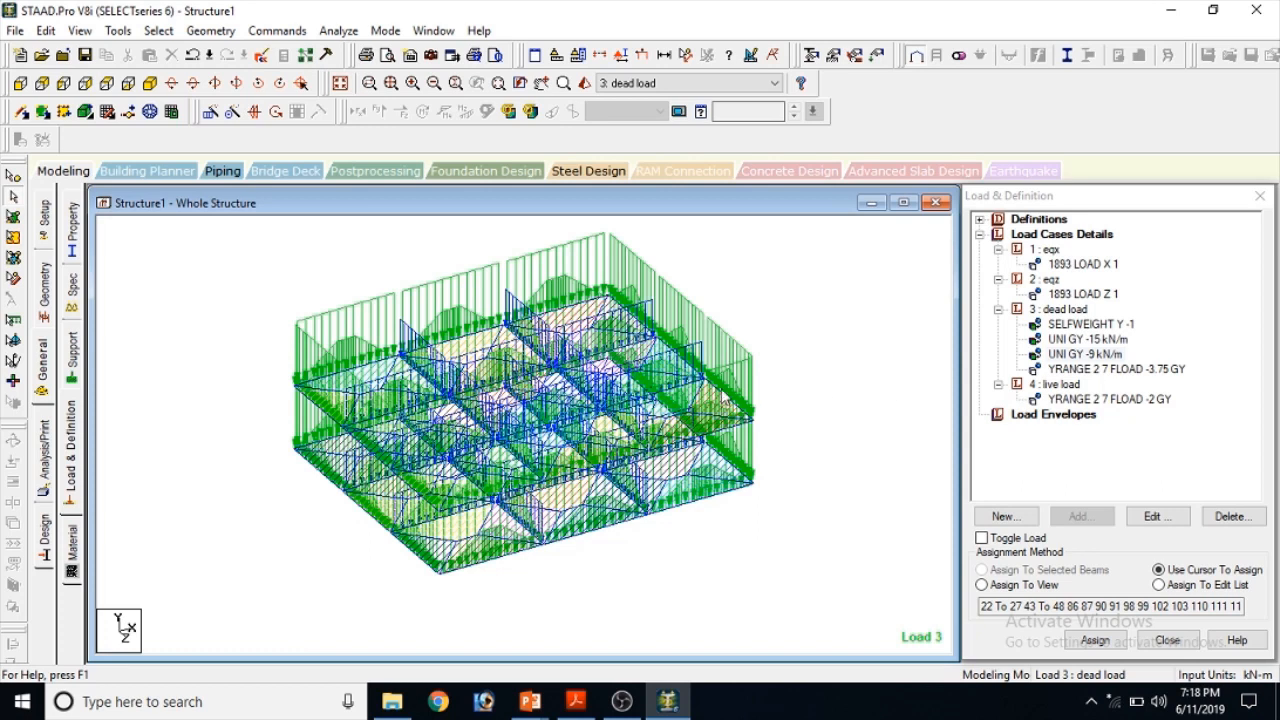
{"action": "left_click_drag", "start_coordinate": [540, 556], "coordinate": [309, 286]}
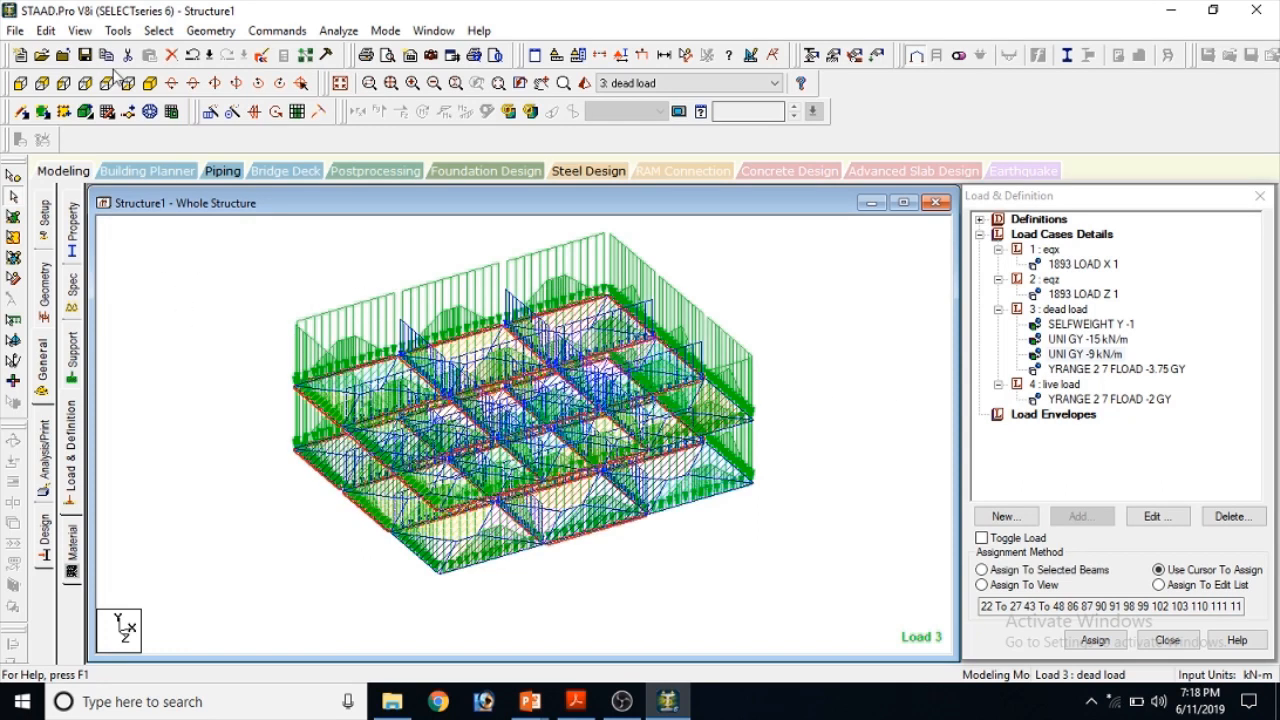
{"action": "left_click", "coordinate": [80, 31]}
{"action": "left_click", "coordinate": [77, 89]}
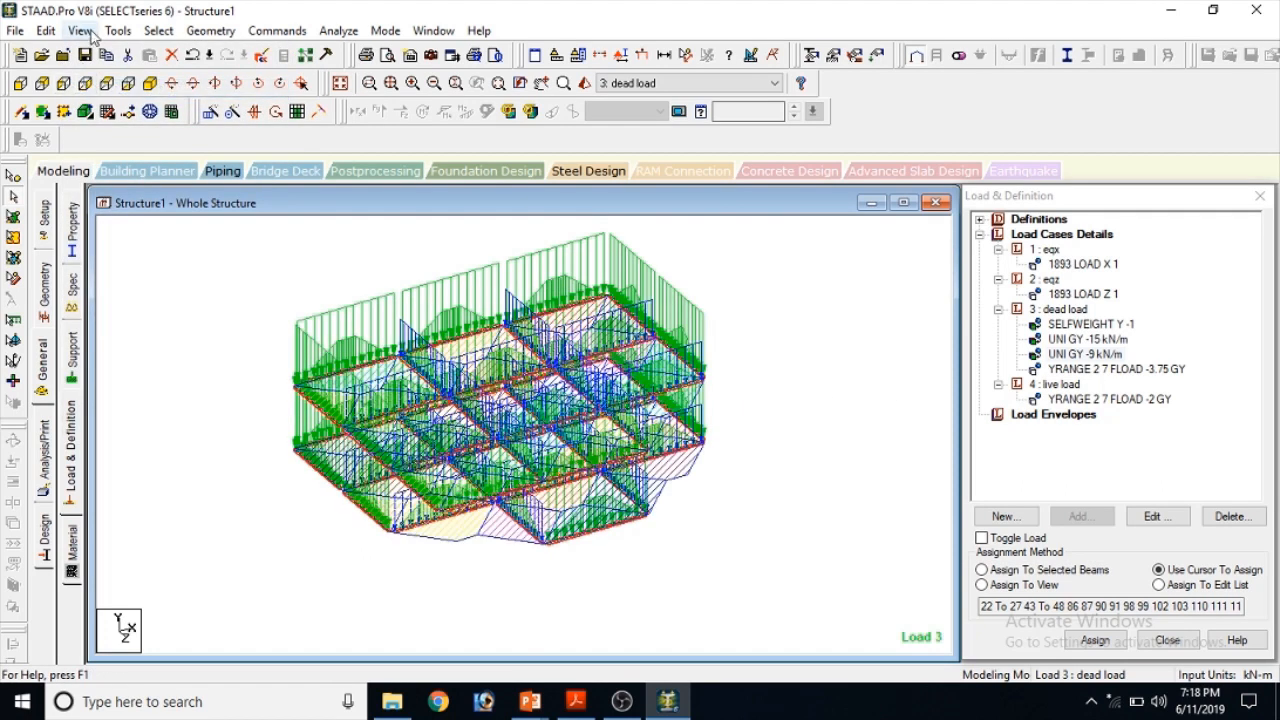
{"action": "left_click", "coordinate": [80, 31]}
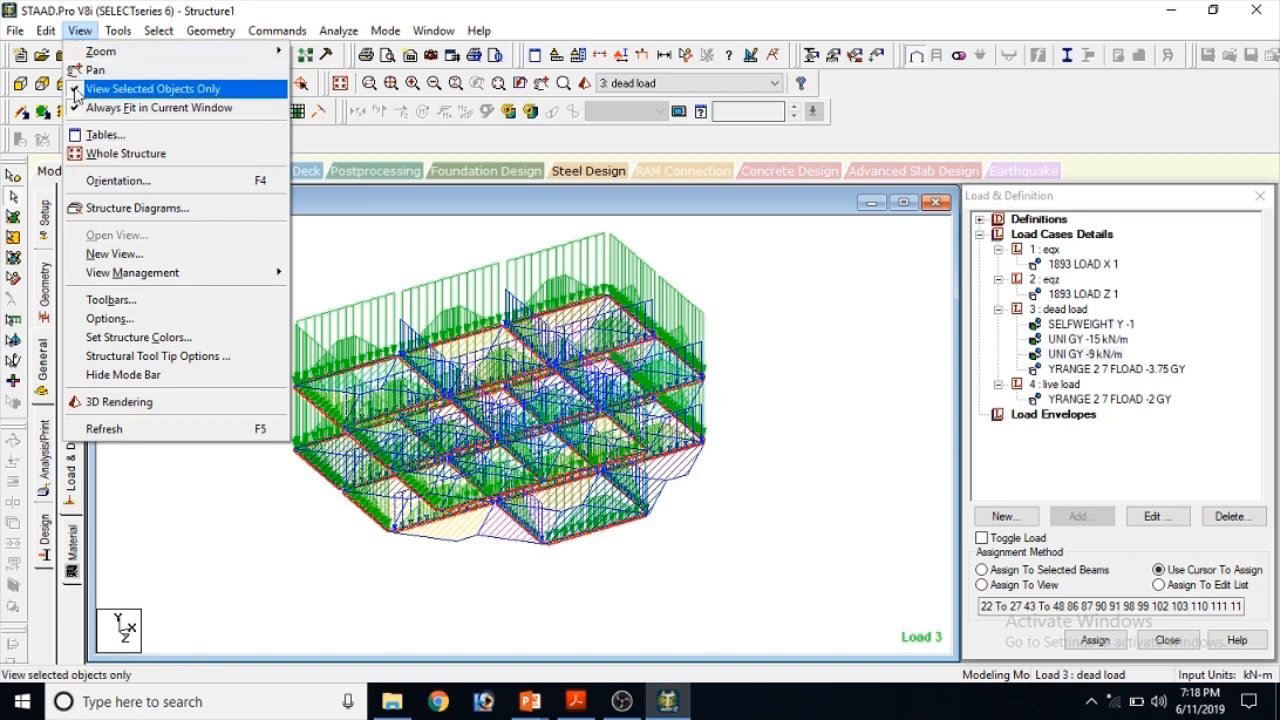
{"action": "left_click", "coordinate": [110, 89]}
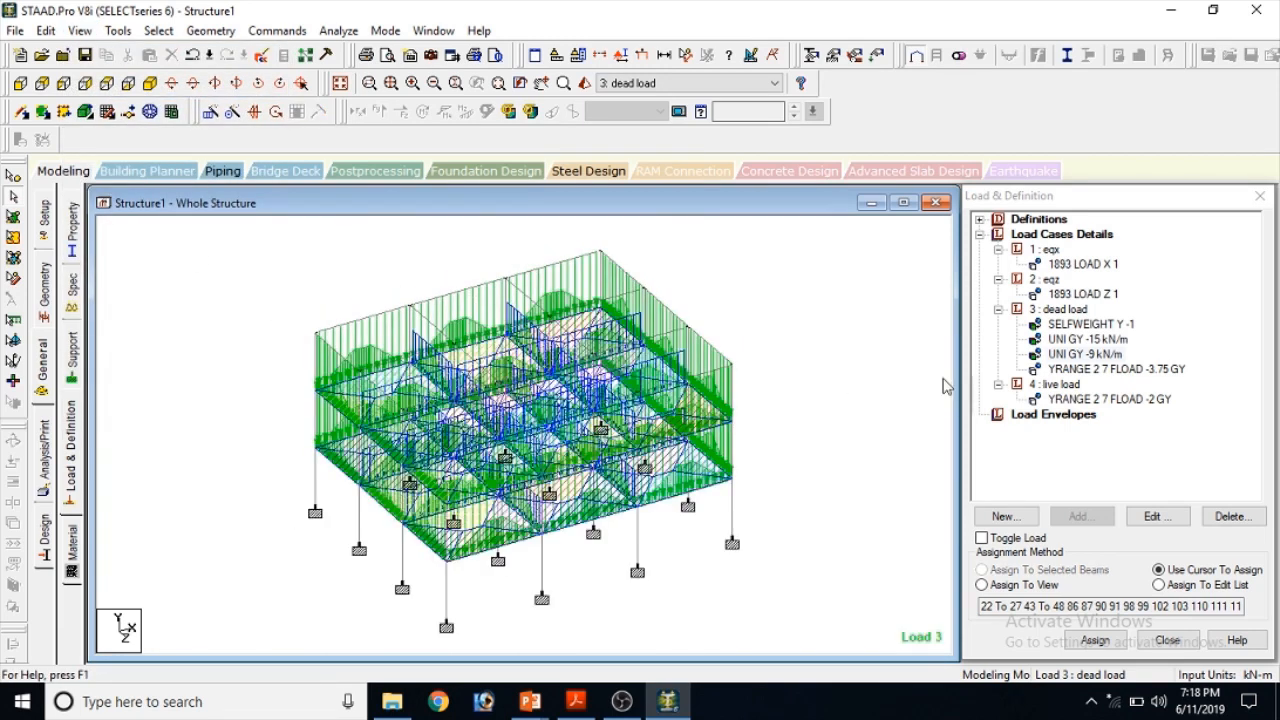
{"action": "left_click", "coordinate": [280, 31]}
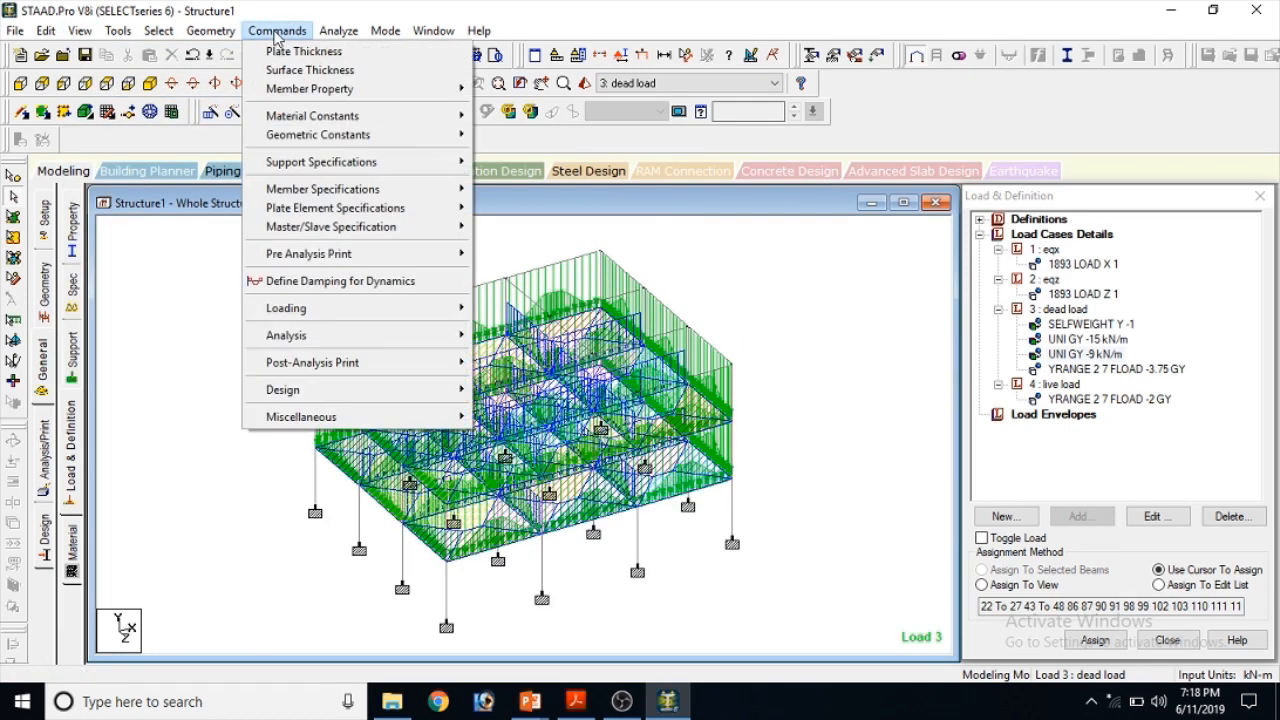
{"action": "mouse_move", "coordinate": [355, 308]}
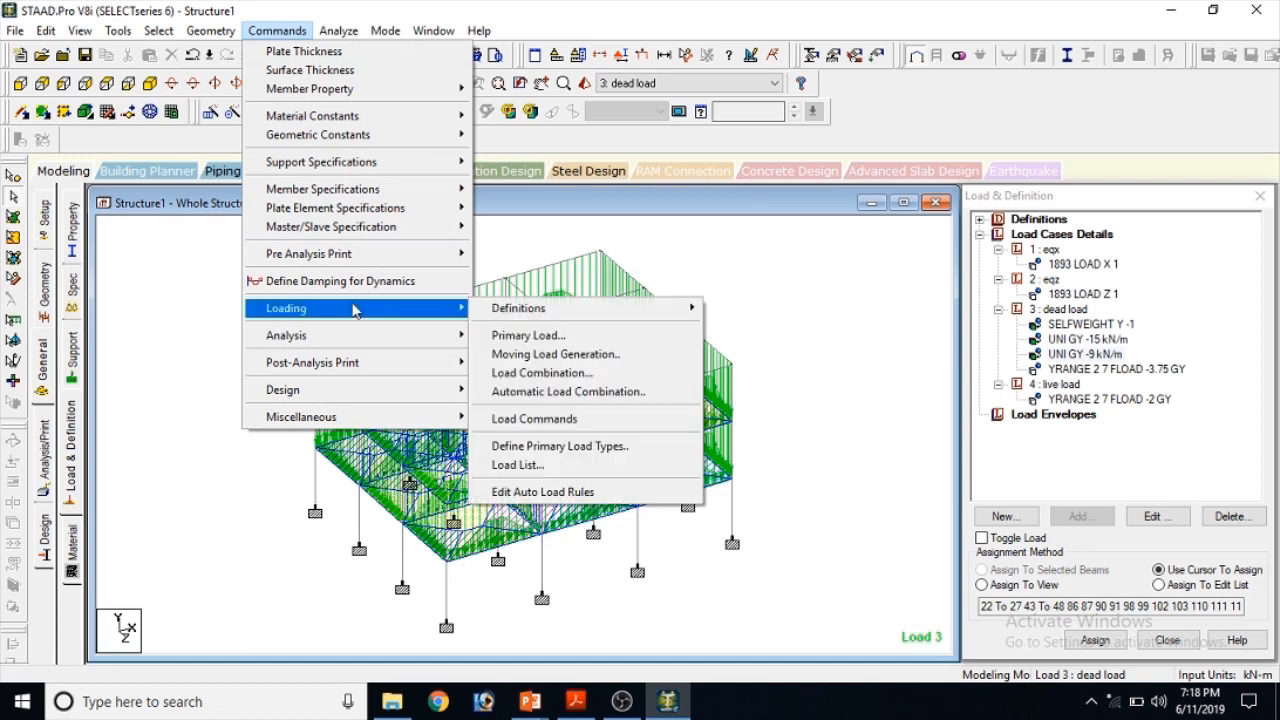
{"action": "left_click", "coordinate": [545, 392]}
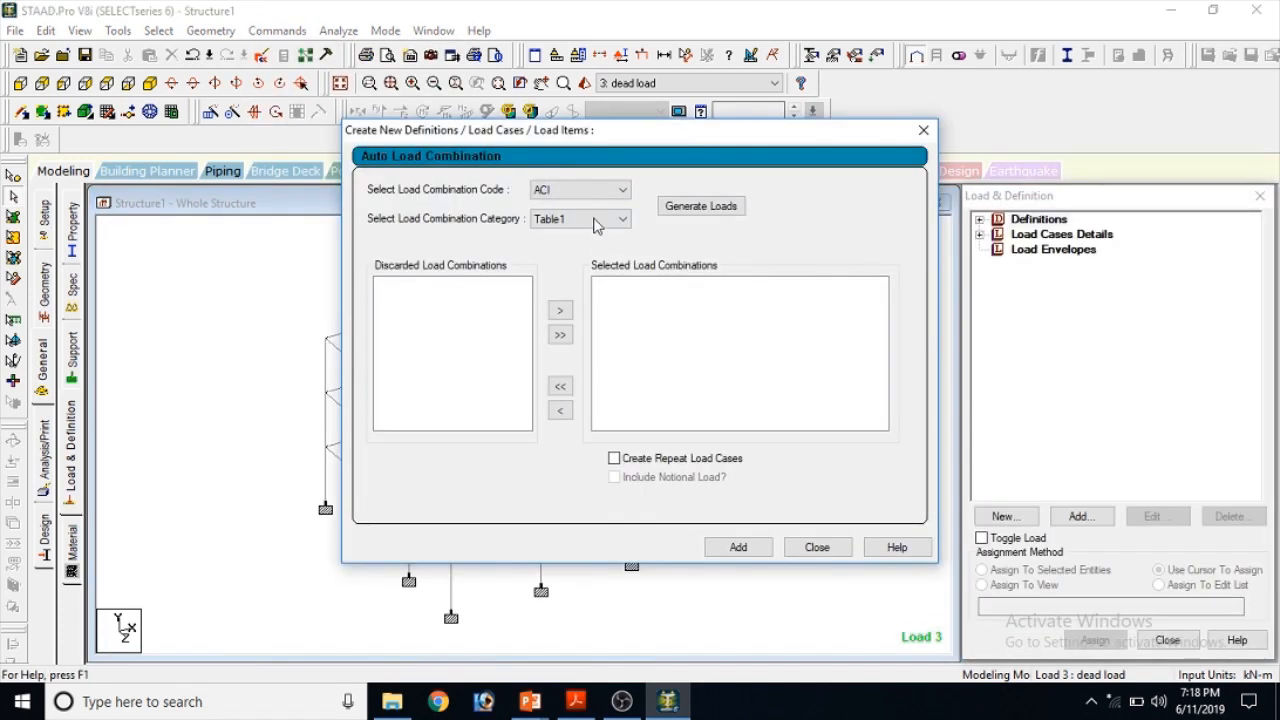
{"action": "left_click", "coordinate": [608, 189]}
{"action": "left_click", "coordinate": [608, 188]}
{"action": "left_click", "coordinate": [922, 131]}
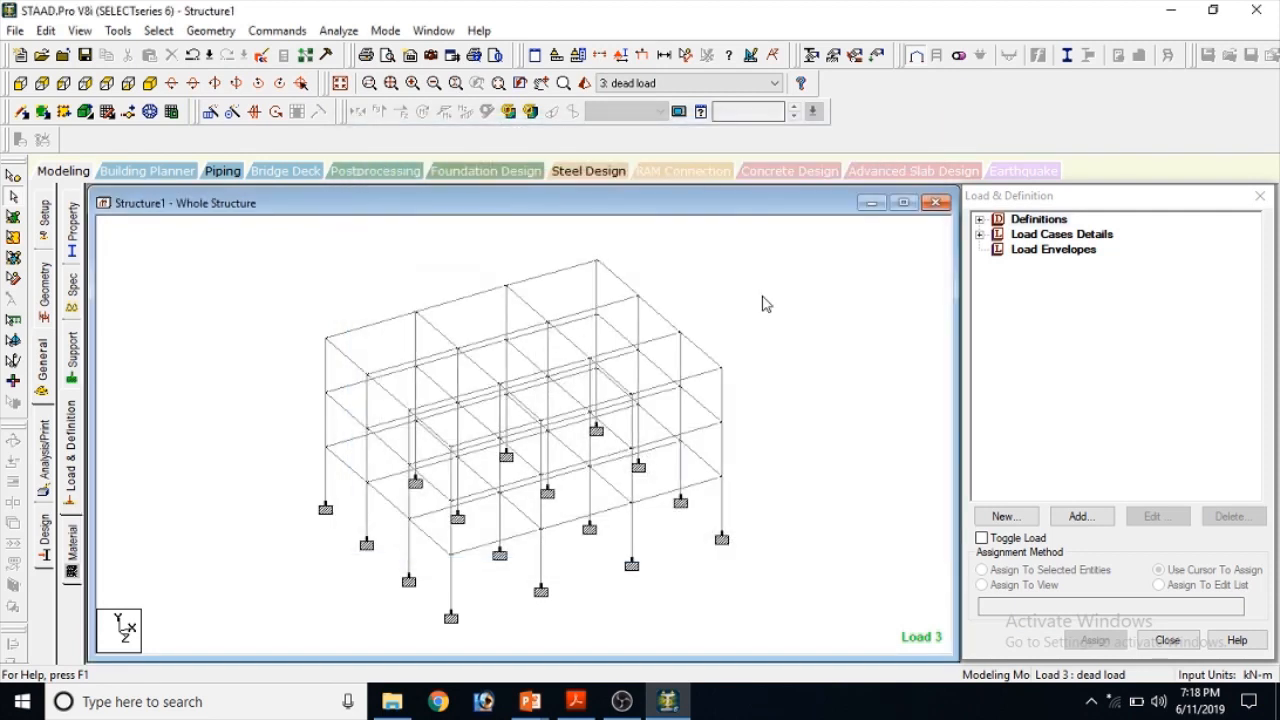
Open the auto load combination rules for editing and add a new code named "limi bhutan"
{"action": "left_click", "coordinate": [264, 36]}
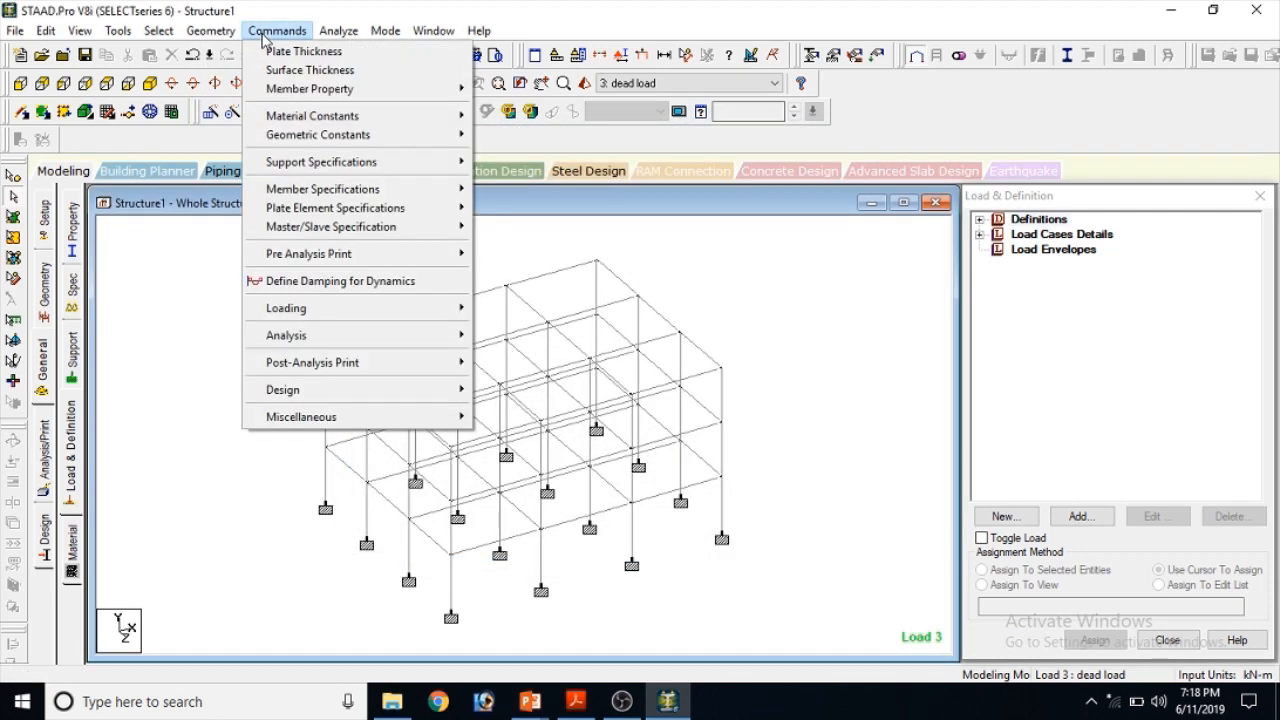
{"action": "mouse_move", "coordinate": [344, 318]}
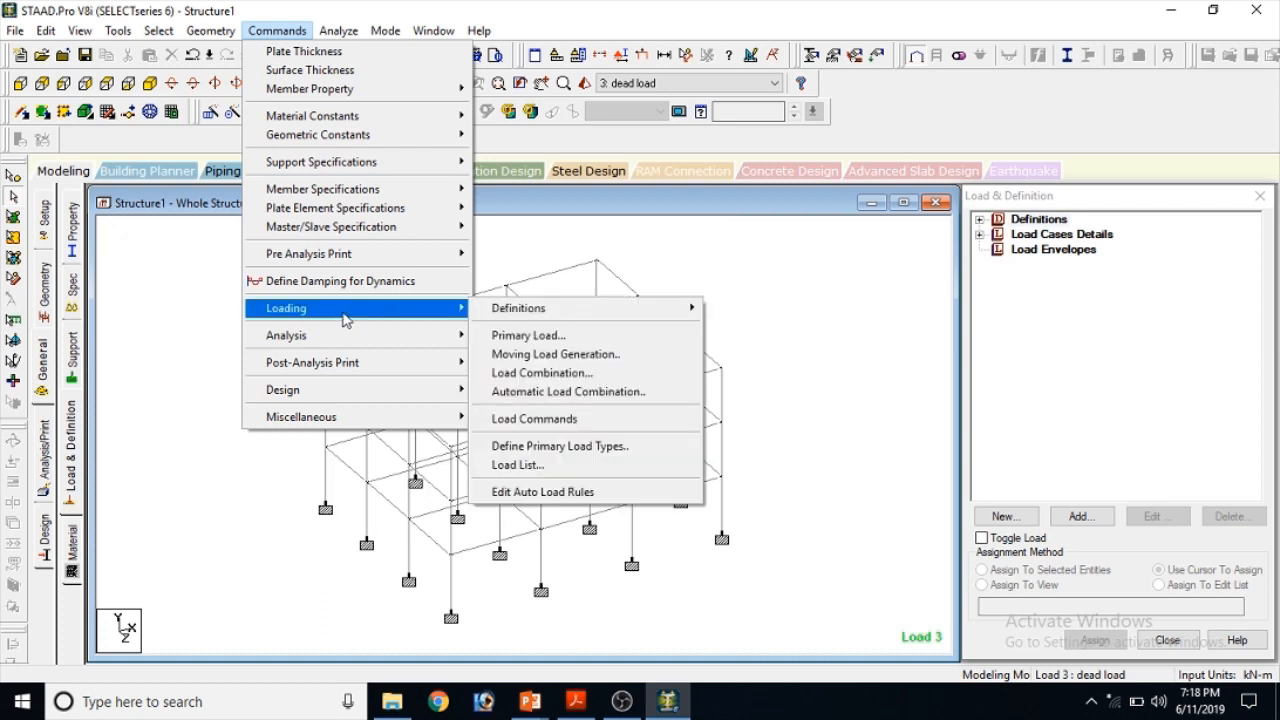
{"action": "left_click", "coordinate": [641, 492]}
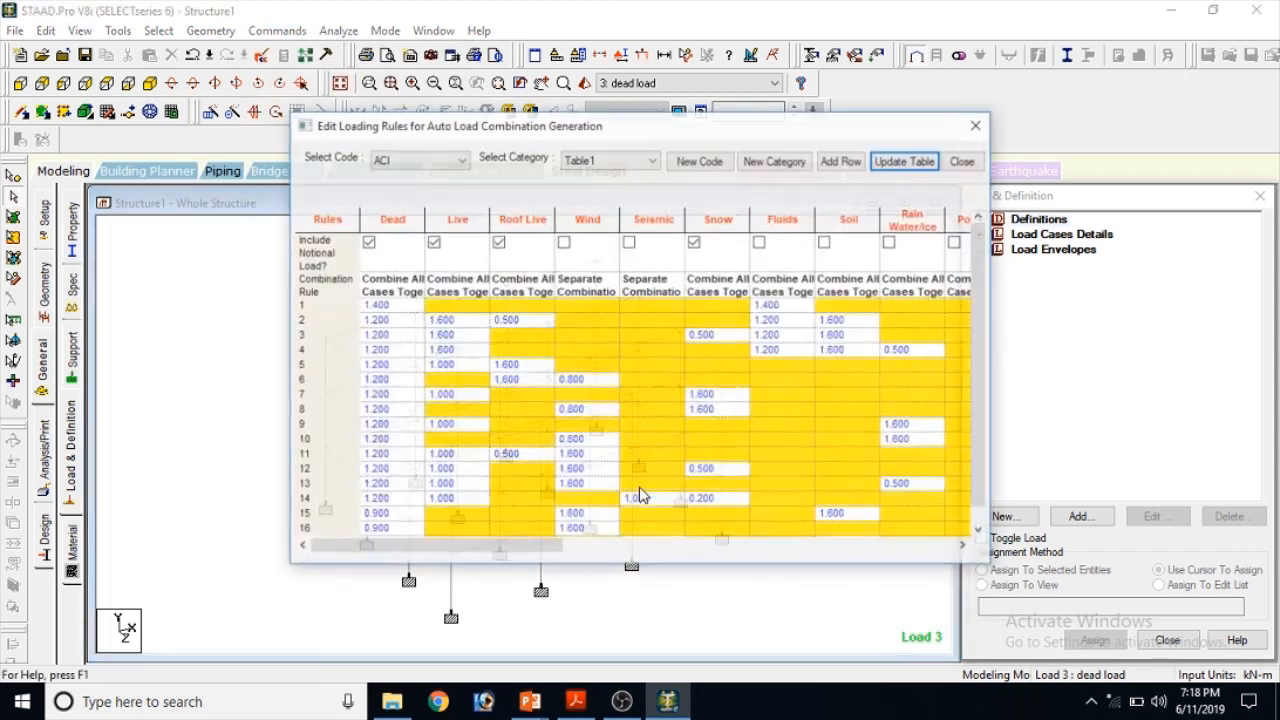
{"action": "left_click_drag", "start_coordinate": [590, 124], "coordinate": [530, 57]}
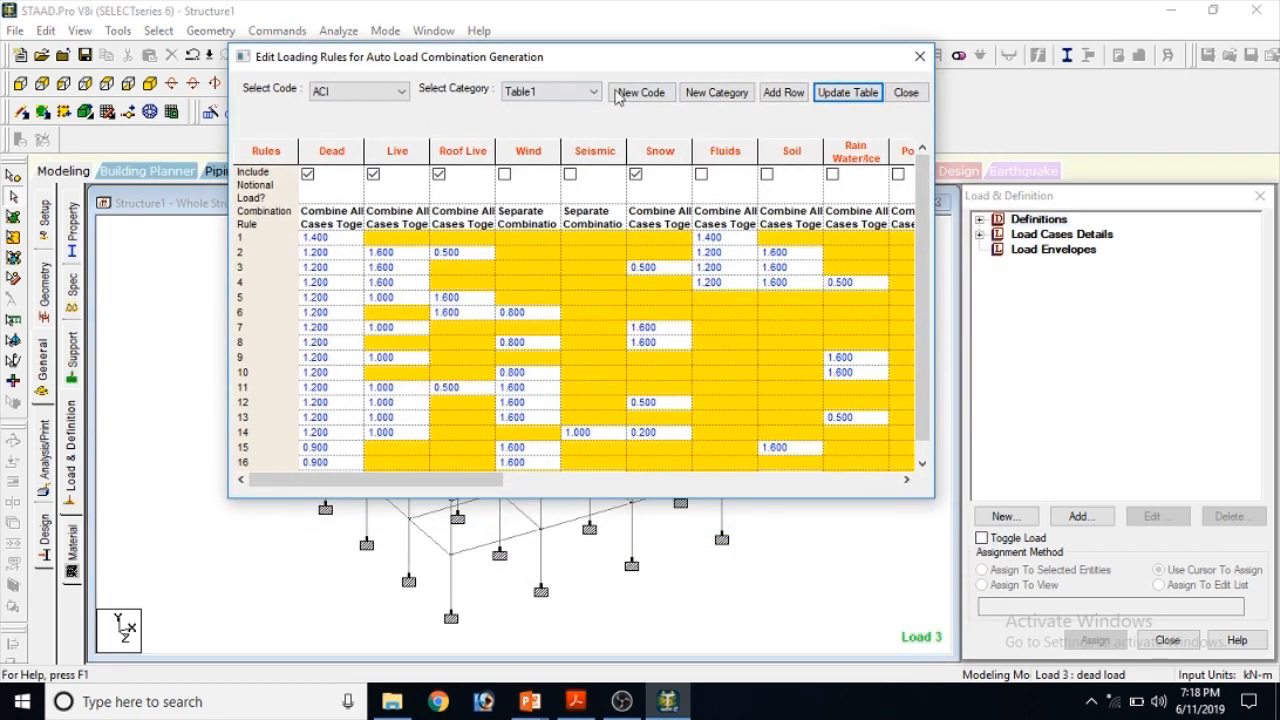
{"action": "left_click", "coordinate": [648, 97]}
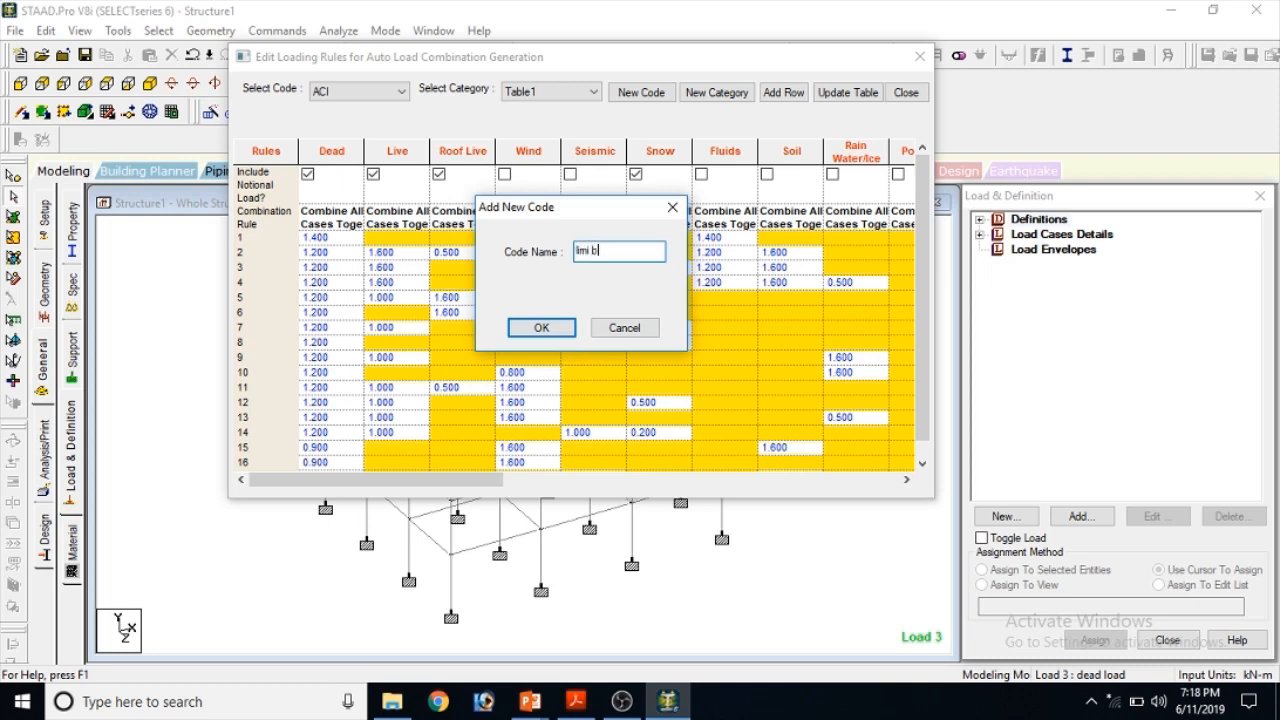
{"action": "left_click", "coordinate": [546, 334]}
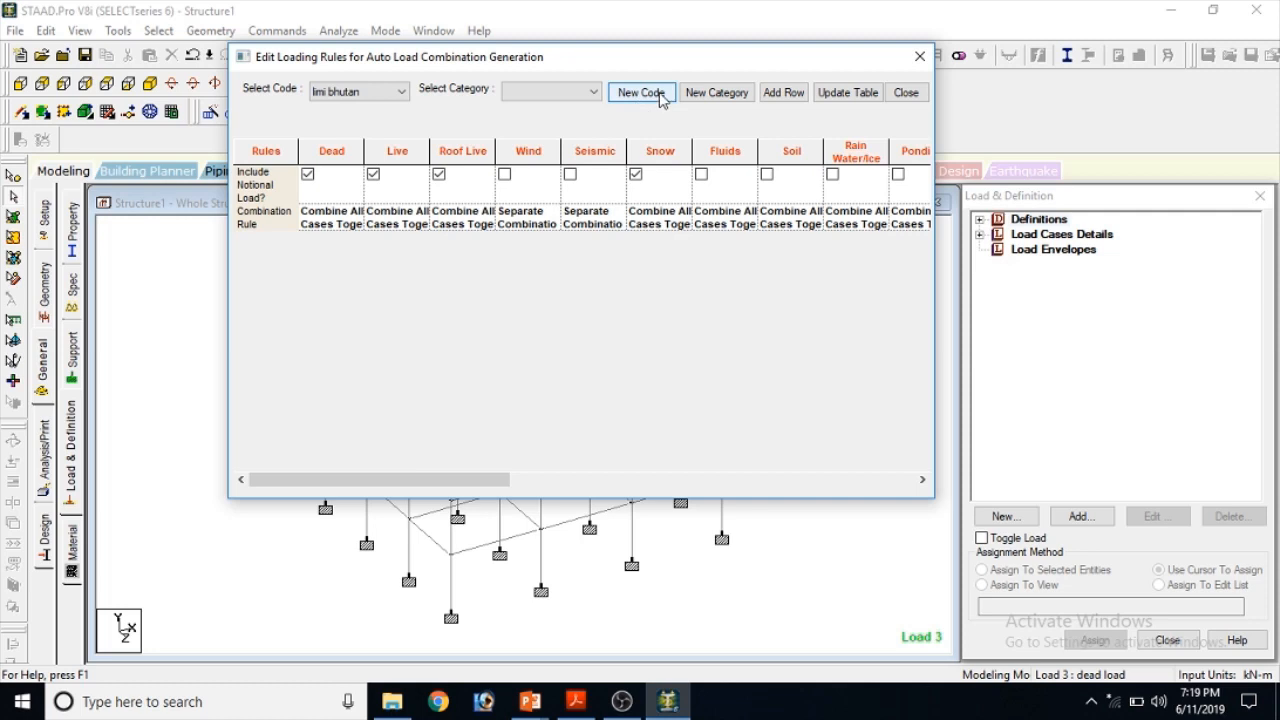
Add a category named "bhutan" with 5 rules to the new code
{"action": "left_click", "coordinate": [705, 93]}
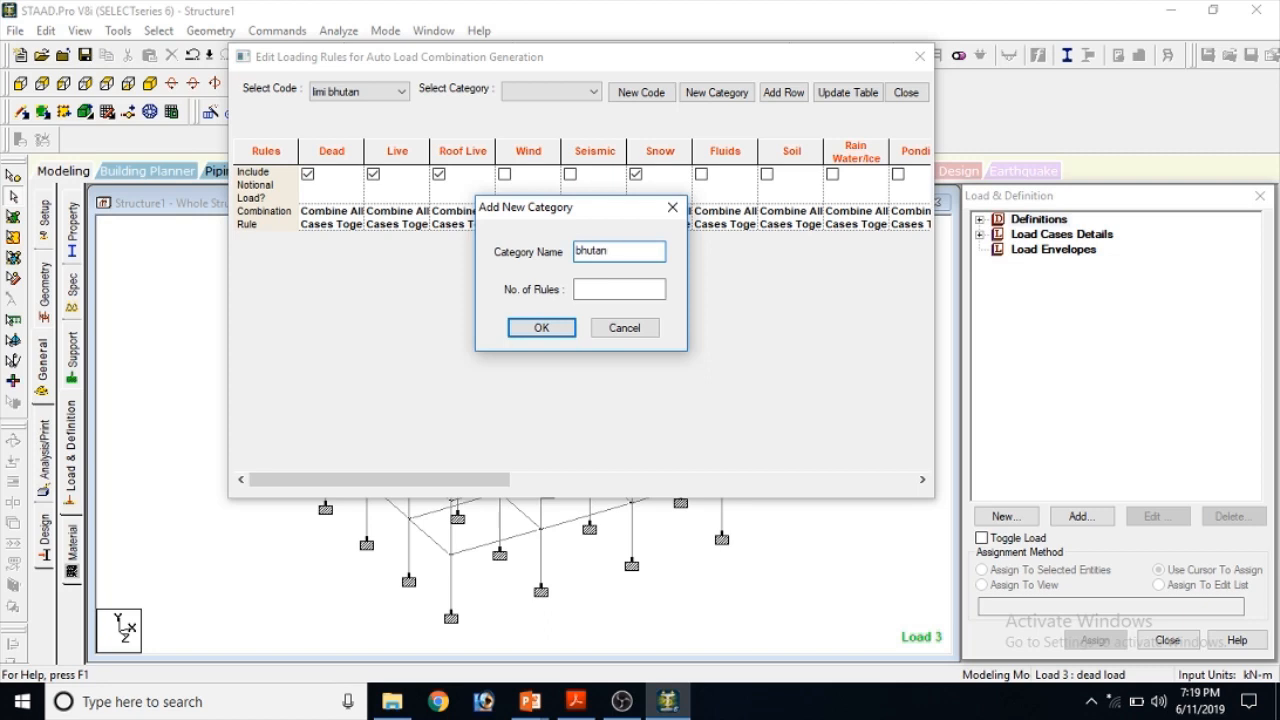
{"action": "left_click", "coordinate": [609, 290]}
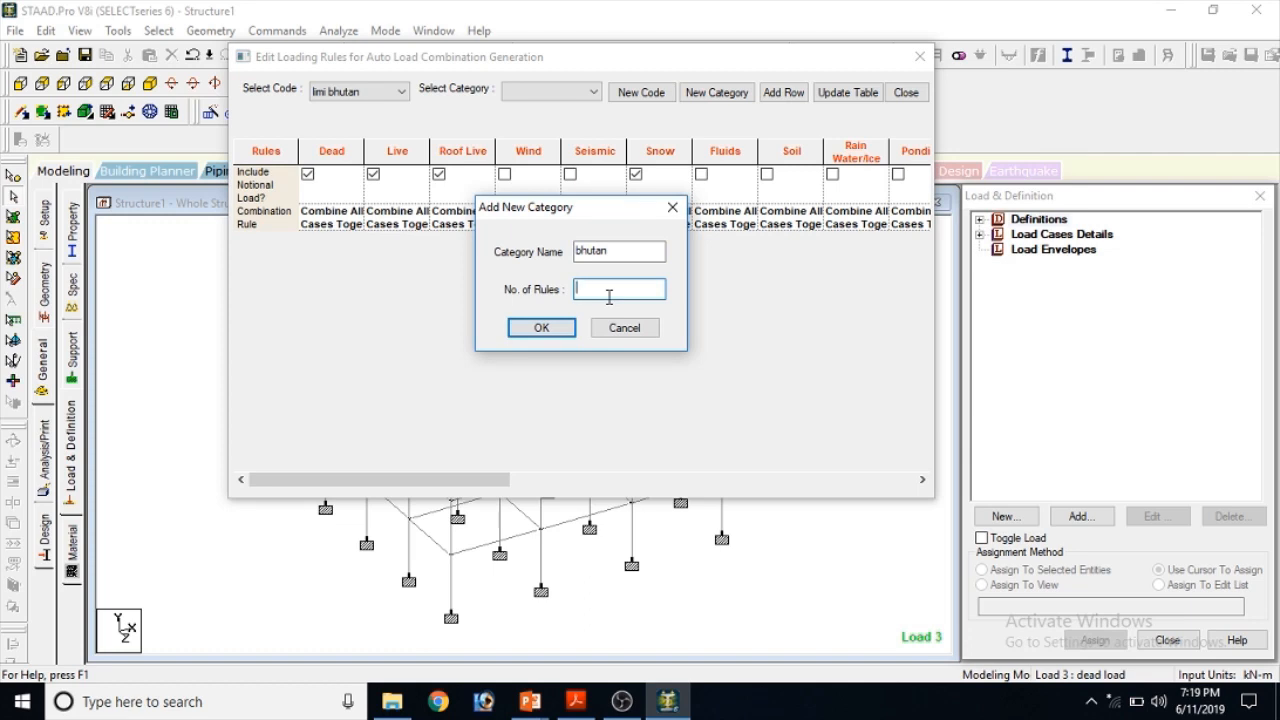
{"action": "type", "text": "5"}
{"action": "left_click", "coordinate": [558, 330]}
Look up the limit state load combinations in IS1893.pdf in Acrobat Reader, and return to STAAD.Pro to set rule 1 to Dead 1.5 and Live 1.5
{"action": "left_click", "coordinate": [338, 252]}
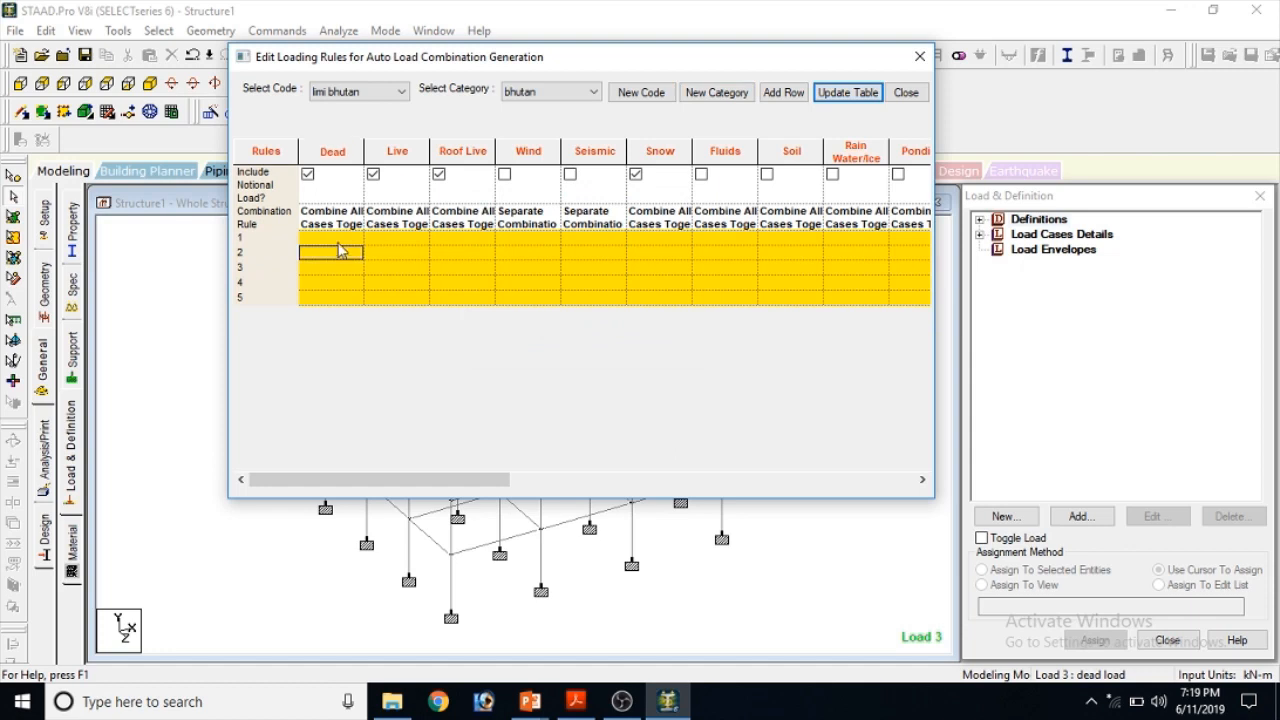
{"action": "left_click", "coordinate": [339, 239]}
{"action": "left_click", "coordinate": [575, 701]}
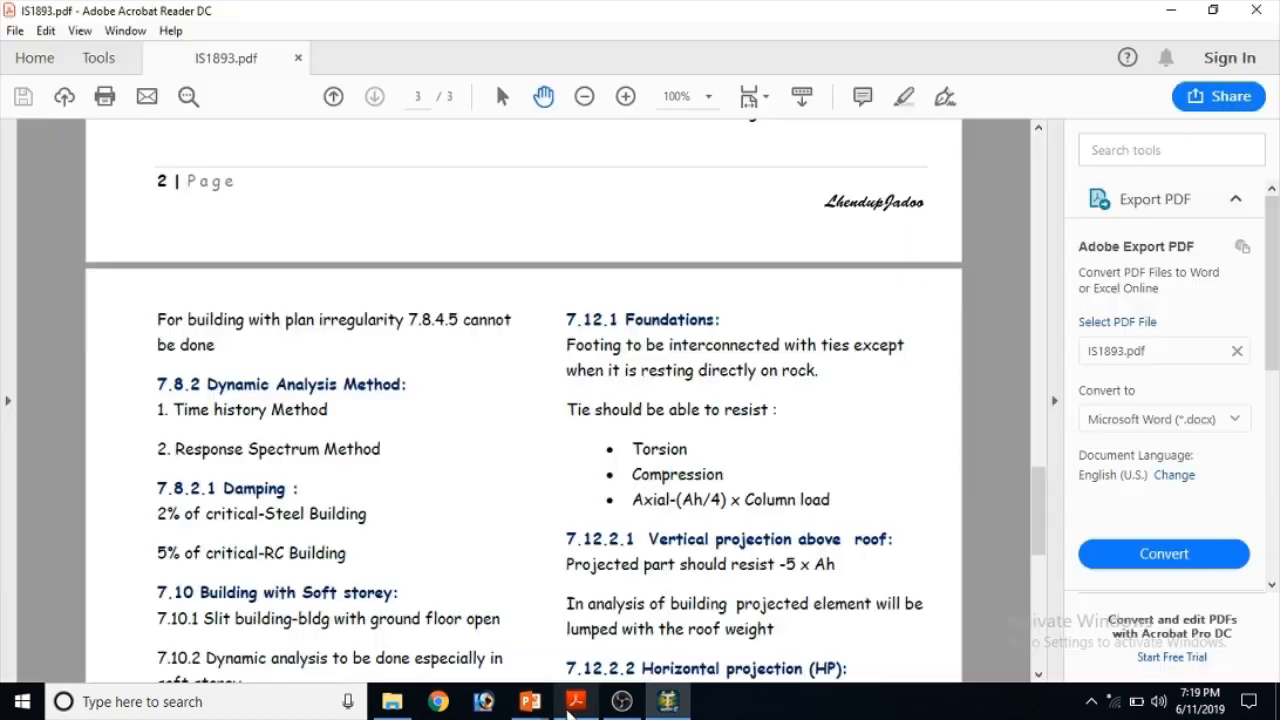
{"action": "scroll", "coordinate": [415, 483], "scroll_direction": "up", "scroll_amount": 8}
{"action": "scroll", "coordinate": [415, 483], "scroll_direction": "up", "scroll_amount": 15}
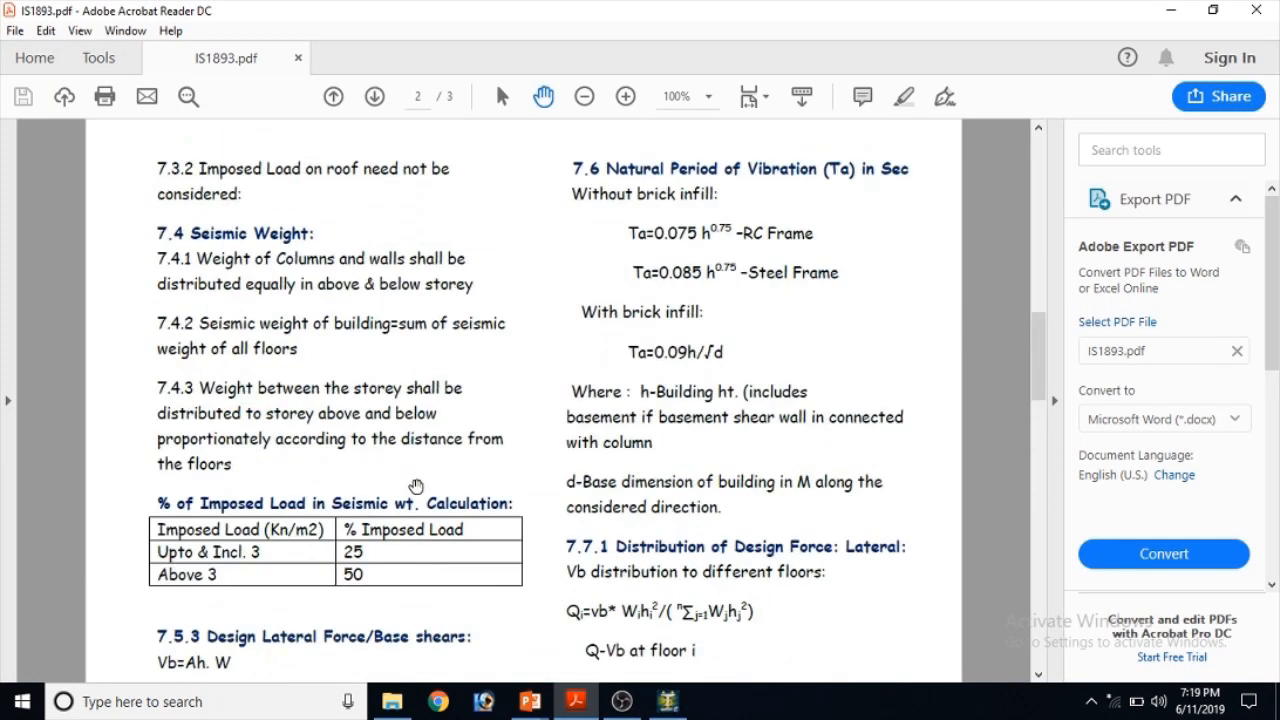
{"action": "scroll", "coordinate": [343, 314], "scroll_direction": "down", "scroll_amount": 10}
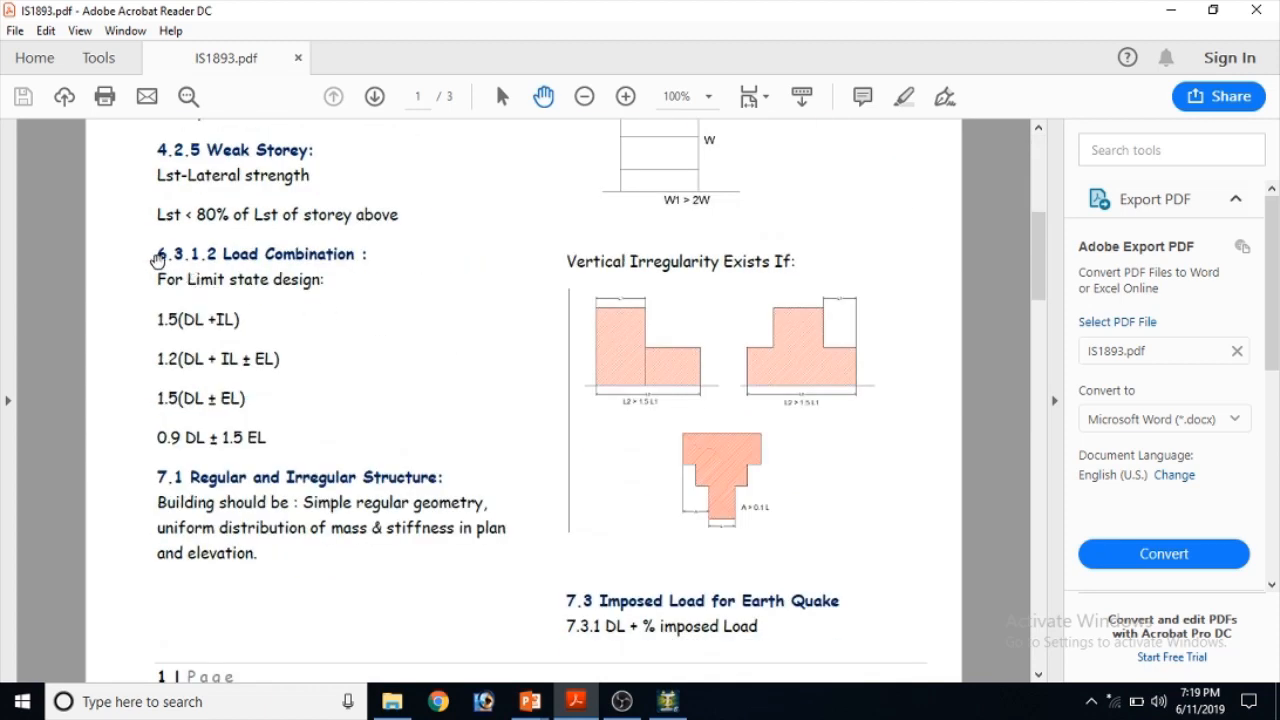
{"action": "scroll", "coordinate": [303, 319], "scroll_direction": "down", "scroll_amount": 1}
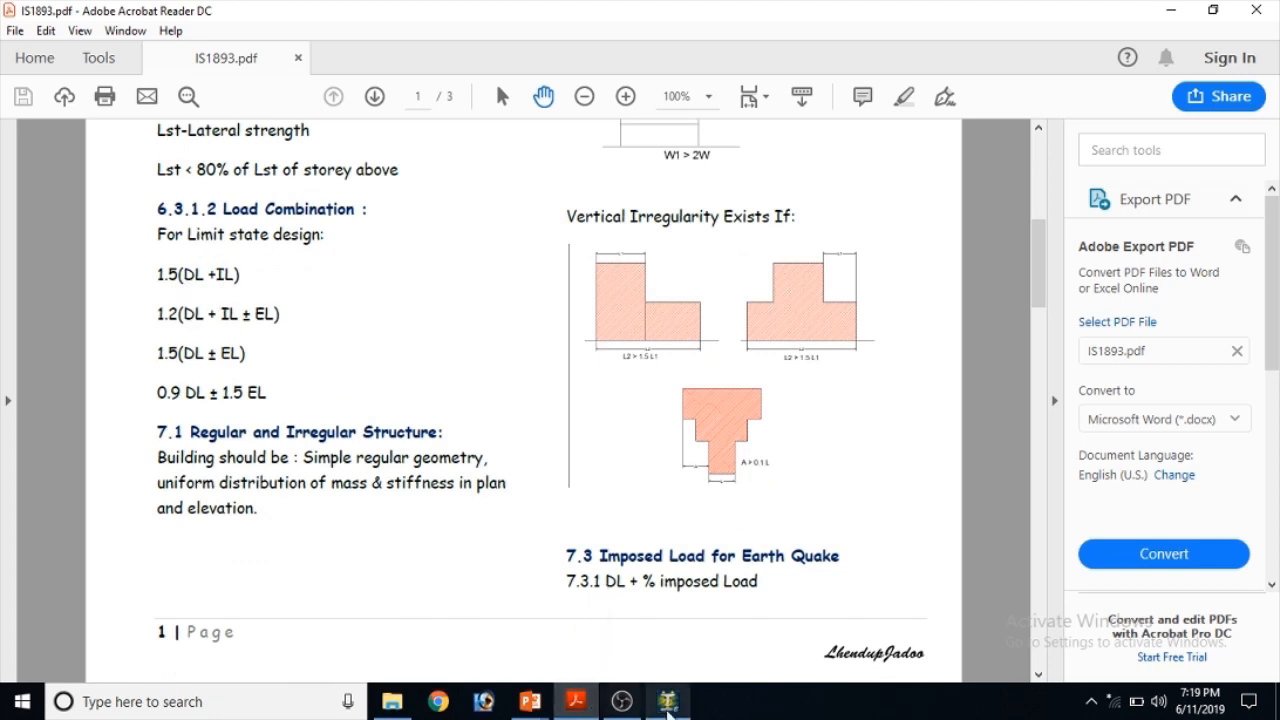
{"action": "left_click", "coordinate": [667, 701]}
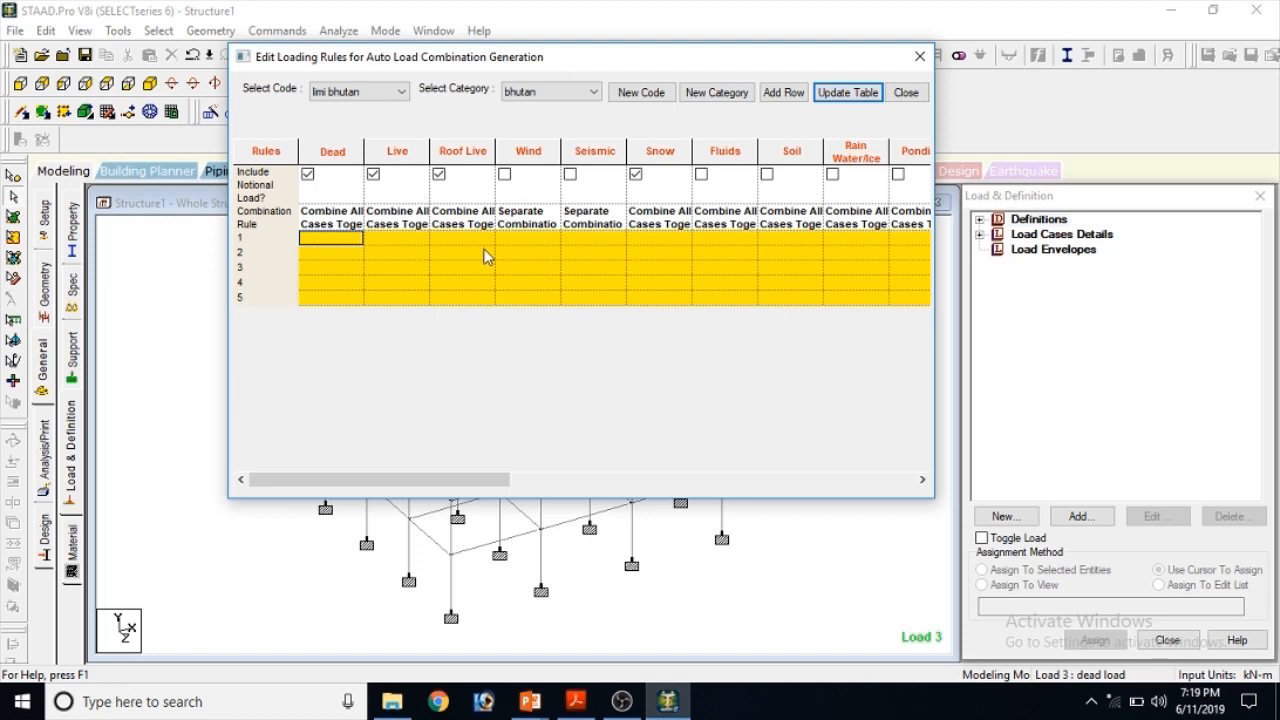
{"action": "type", "text": "1"}
{"action": "type", "text": "1.5"}
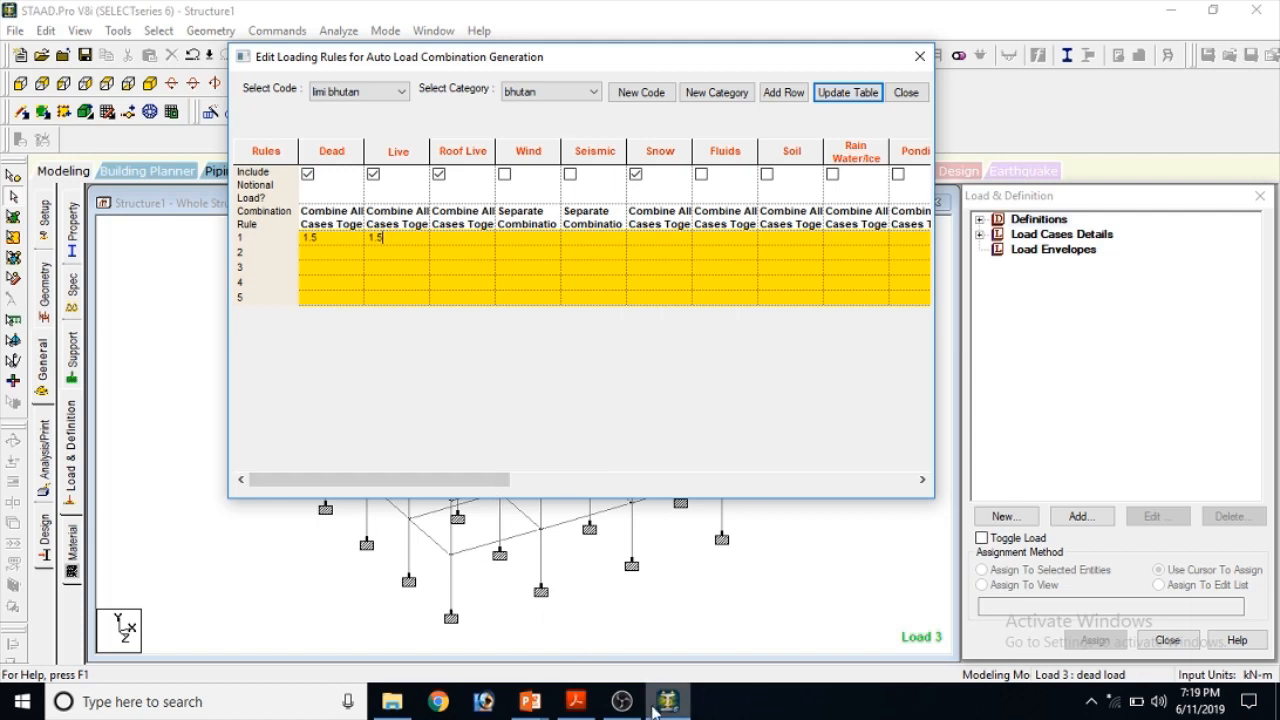
Check the second combination in IS1893.pdf and set rule 2 to Dead 1.2, Live 1.2 and Seismic 1.2 in STAAD.Pro
{"action": "left_click", "coordinate": [572, 702]}
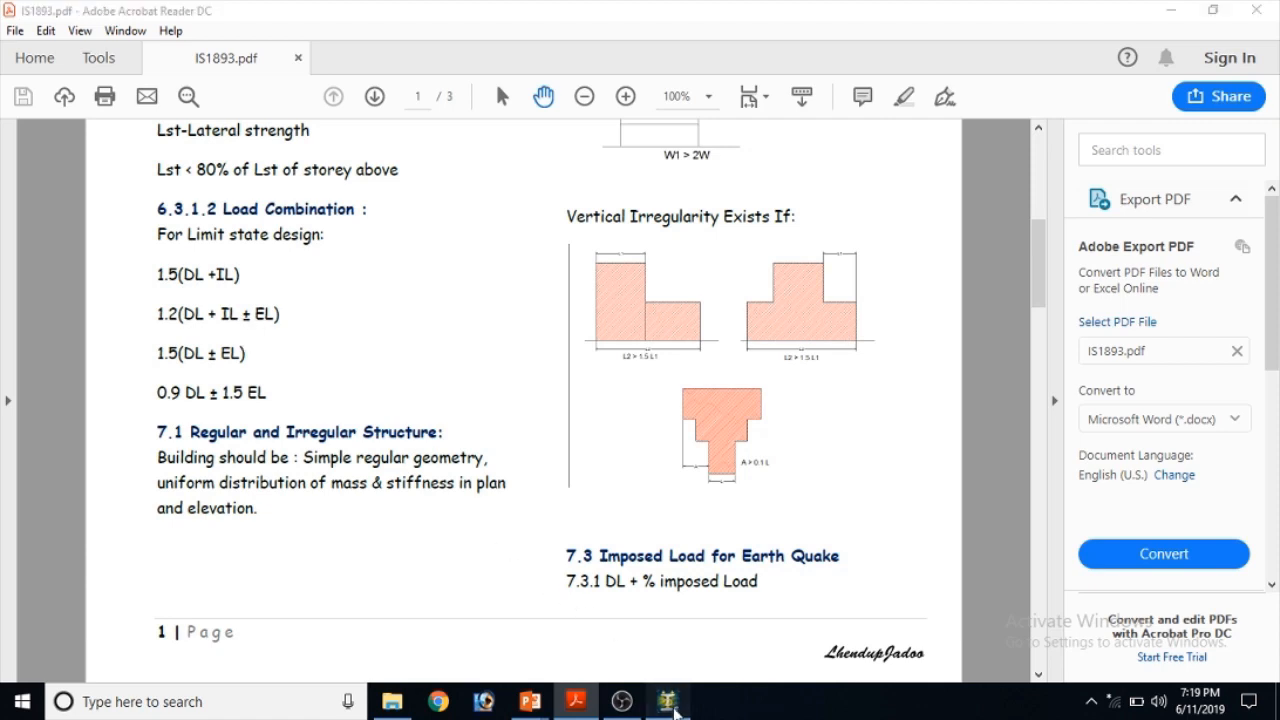
{"action": "left_click", "coordinate": [668, 702]}
{"action": "left_click", "coordinate": [322, 255]}
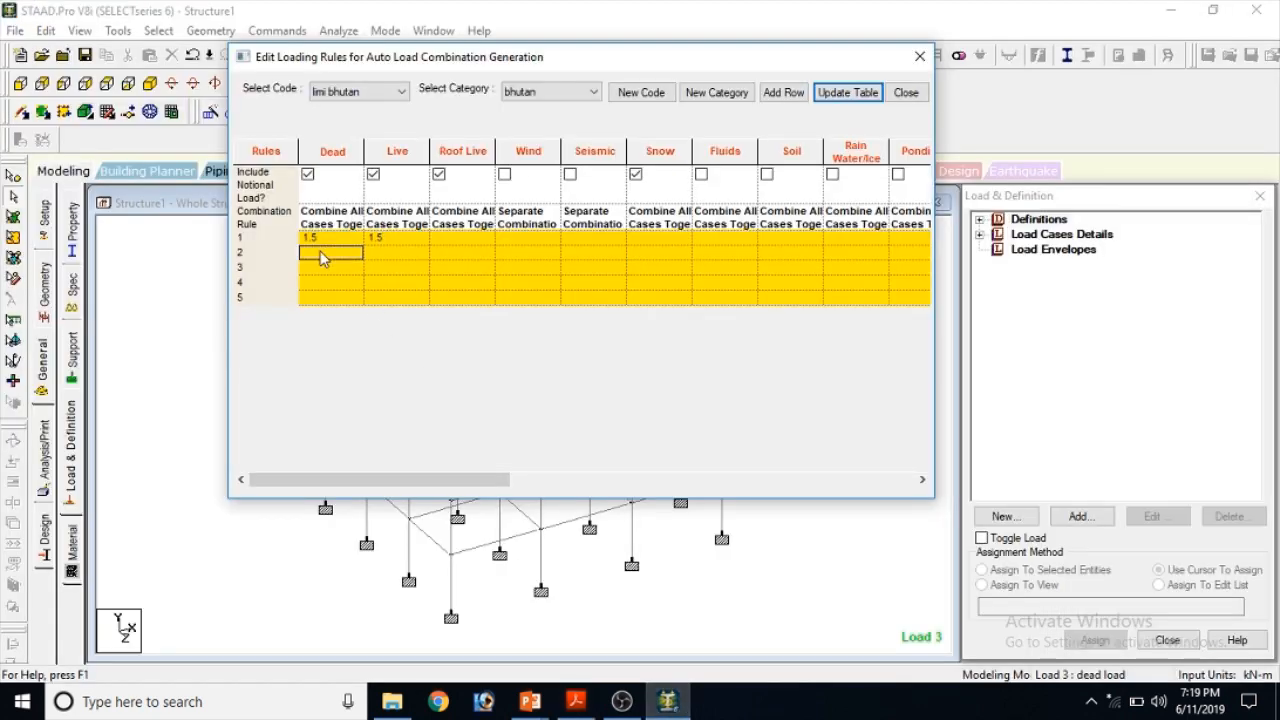
{"action": "type", "text": "1.2"}
{"action": "left_click", "coordinate": [381, 255]}
{"action": "type", "text": "1"}
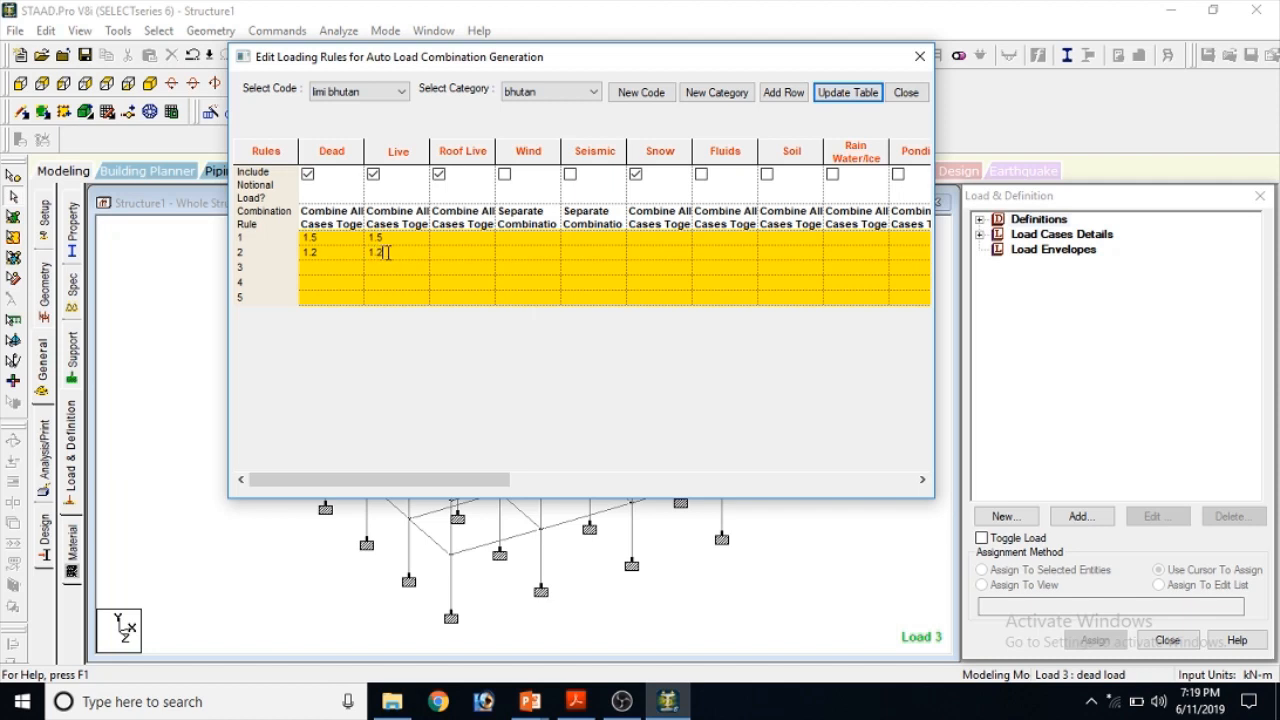
{"action": "left_click", "coordinate": [600, 253]}
{"action": "type", "text": "1.2"}
Set rule 3 to Dead 1.2, Live 1.2 and Seismic -1.2, consulting the combinations in IS1893.pdf
{"action": "left_click", "coordinate": [348, 267]}
{"action": "type", "text": "1"}
{"action": "left_click", "coordinate": [389, 267]}
{"action": "type", "text": "1"}
{"action": "left_click", "coordinate": [590, 270]}
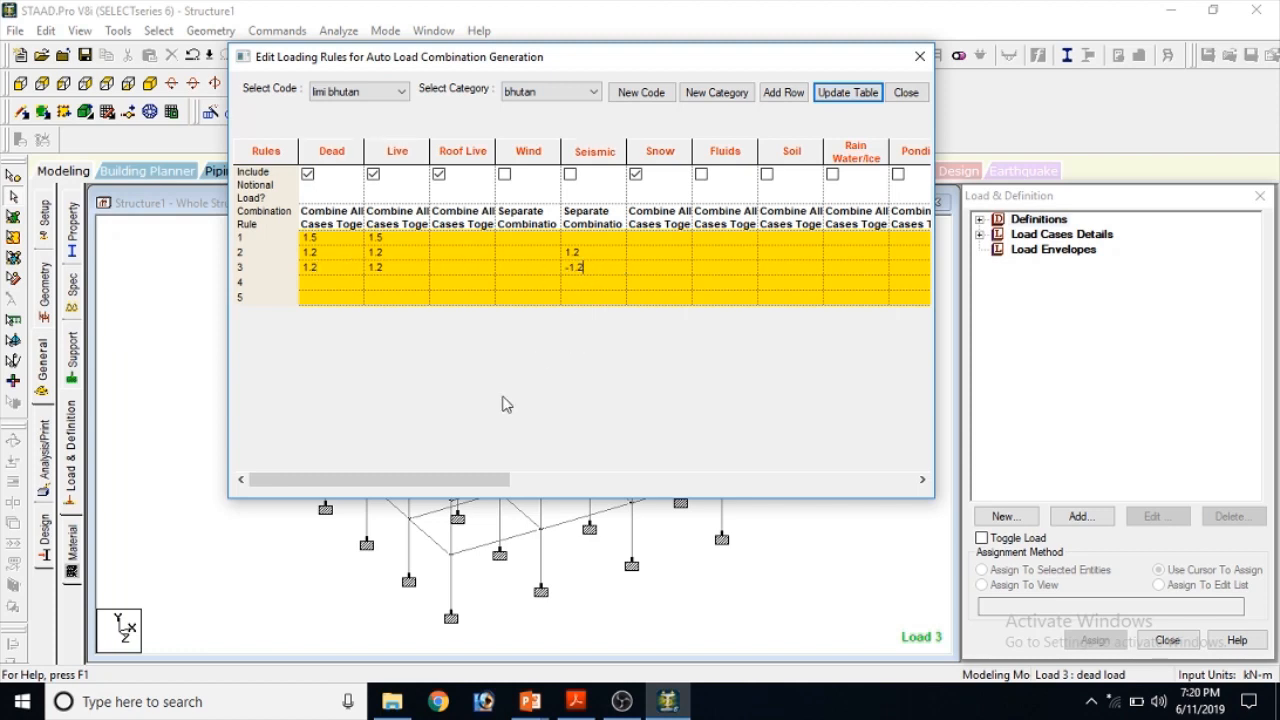
{"action": "left_click", "coordinate": [575, 701]}
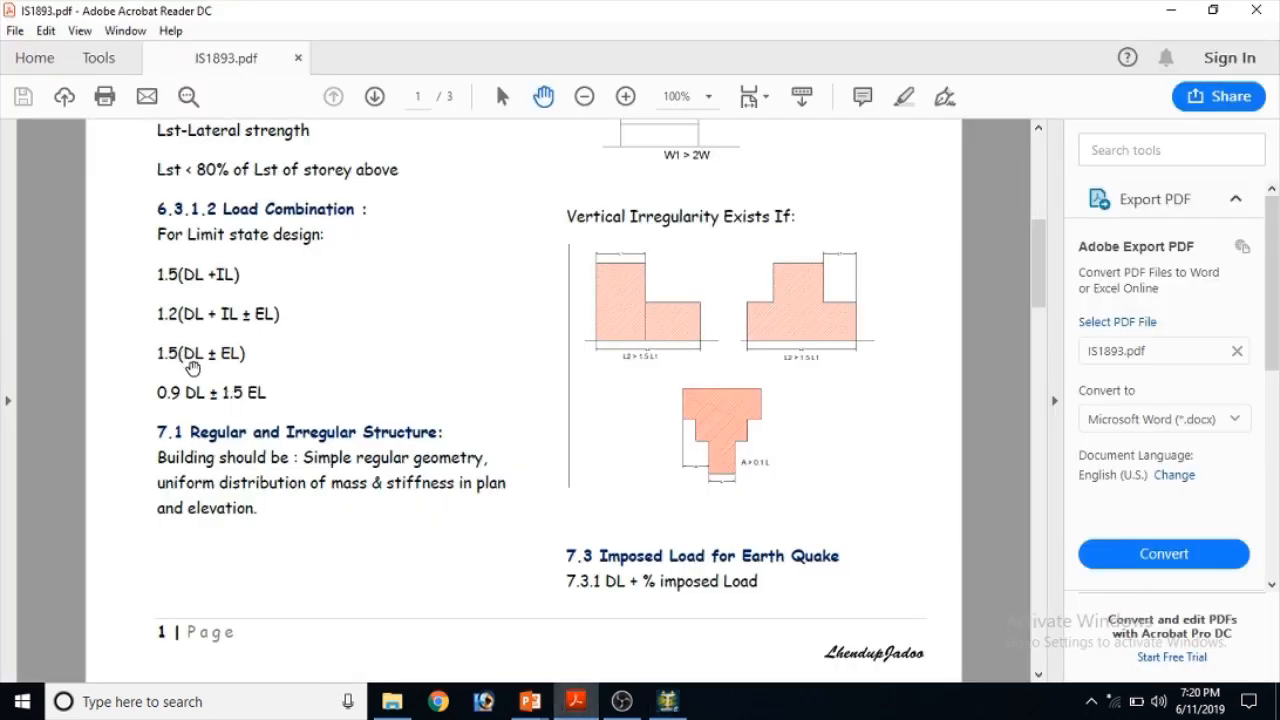
{"action": "left_click", "coordinate": [670, 705]}
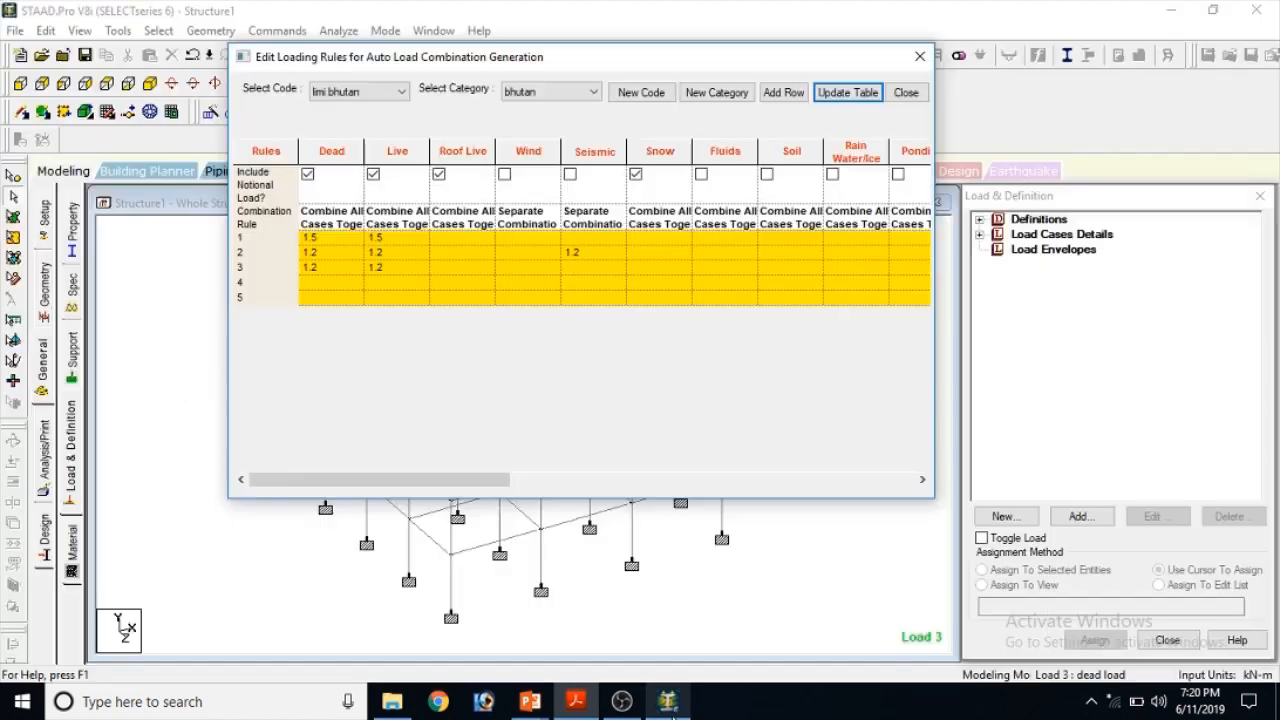
{"action": "type", "text": "-1.2"}
Set rule 4 to Dead 1.5 and Seismic -1.5, and rule 5 to Dead 1.5 and Seismic 1.5
{"action": "left_click", "coordinate": [335, 284]}
{"action": "type", "text": "1.5"}
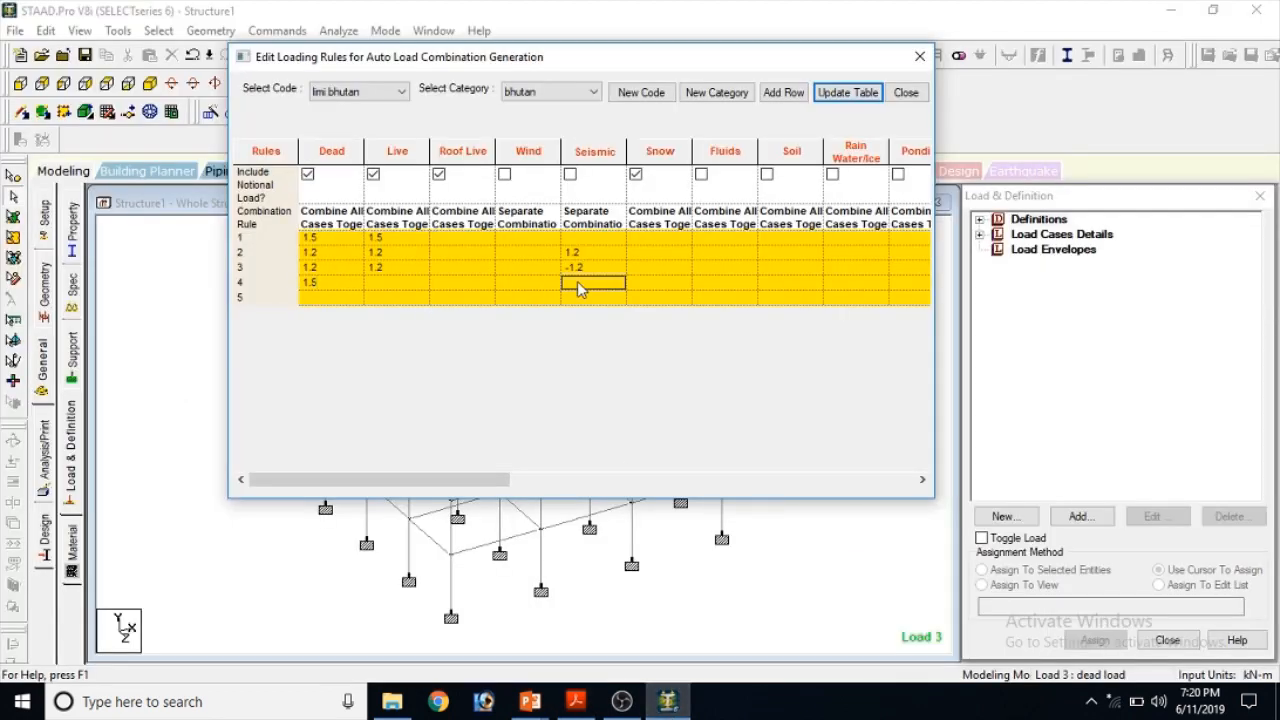
{"action": "left_click", "coordinate": [577, 283]}
{"action": "left_click", "coordinate": [346, 298]}
{"action": "type", "text": "1"}
{"action": "left_click_drag", "start_coordinate": [341, 298], "coordinate": [268, 291]}
{"action": "left_click", "coordinate": [586, 298]}
{"action": "type", "text": "1.5"}
Add two more rule rows to the table and check the remaining load combination in IS1893.pdf
{"action": "left_click", "coordinate": [784, 92]}
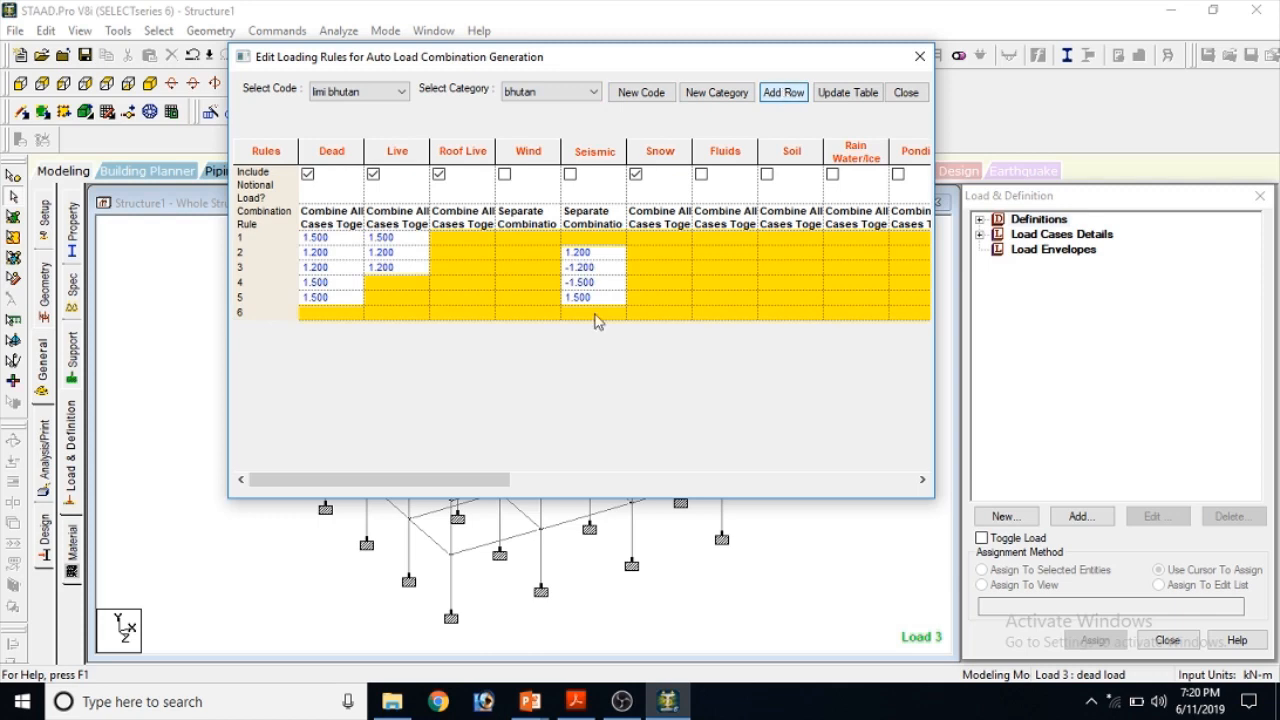
{"action": "left_click", "coordinate": [782, 93]}
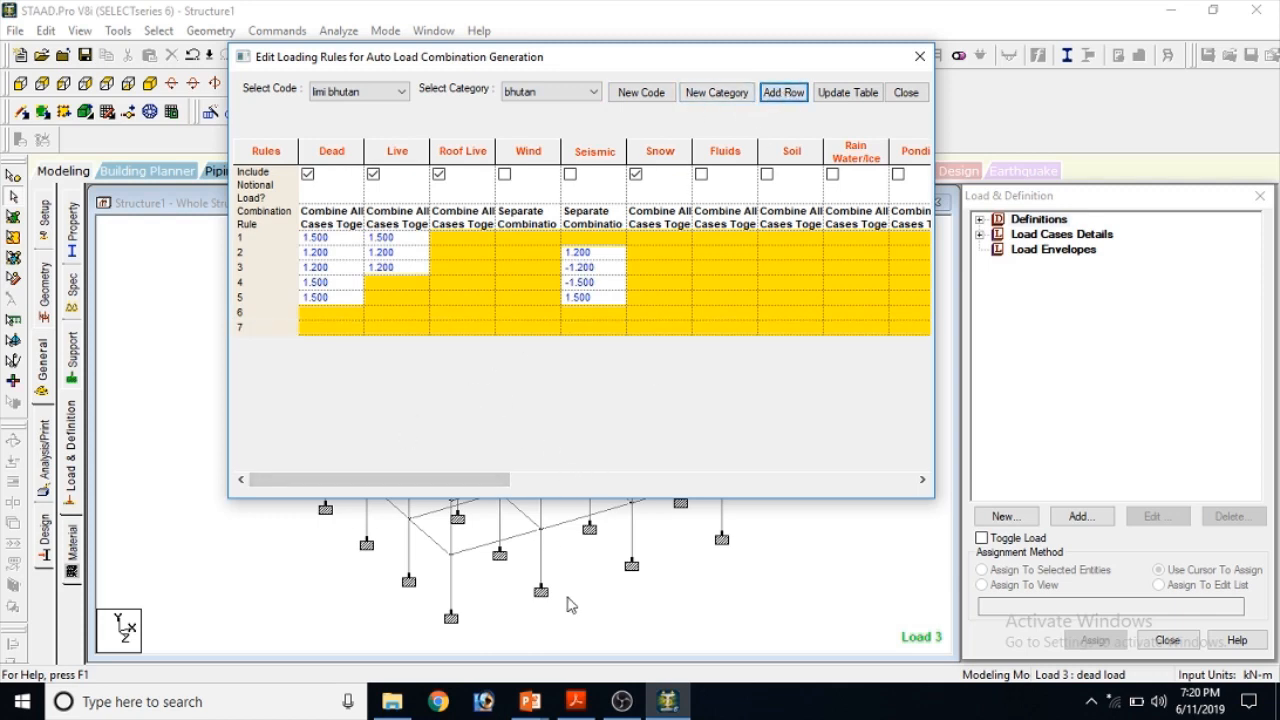
{"action": "left_click", "coordinate": [575, 701]}
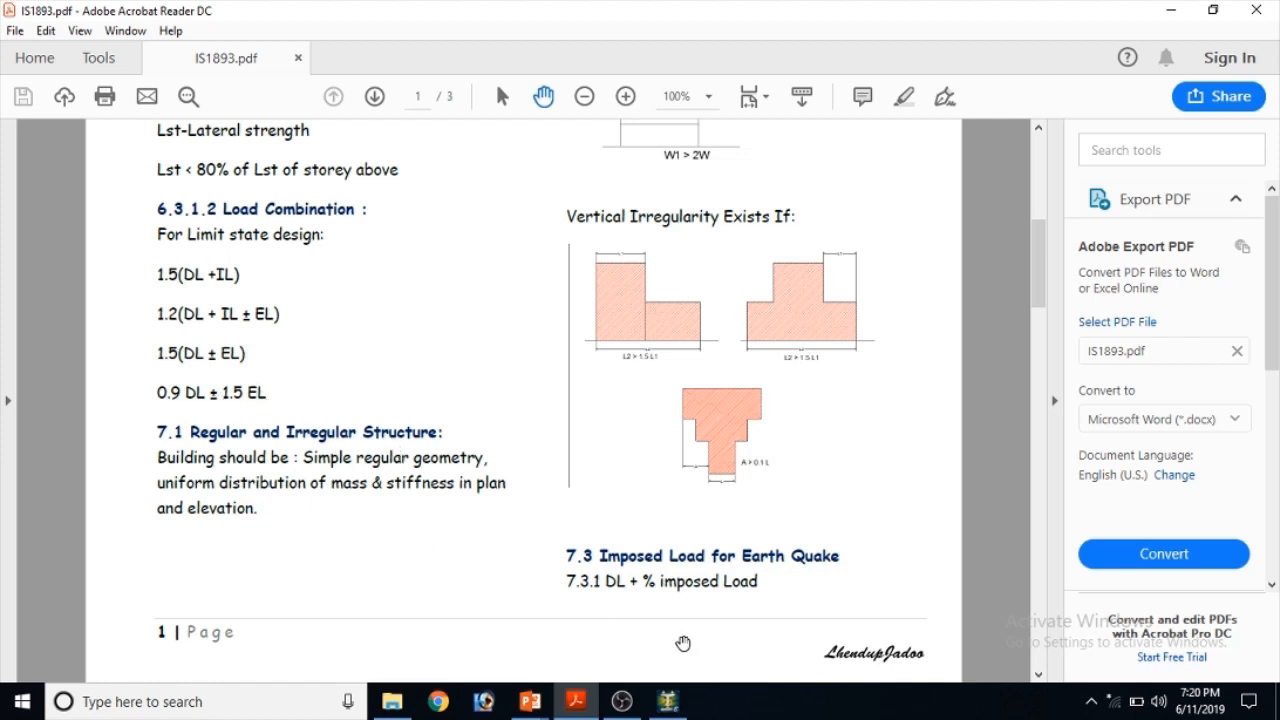
{"action": "left_click", "coordinate": [668, 701]}
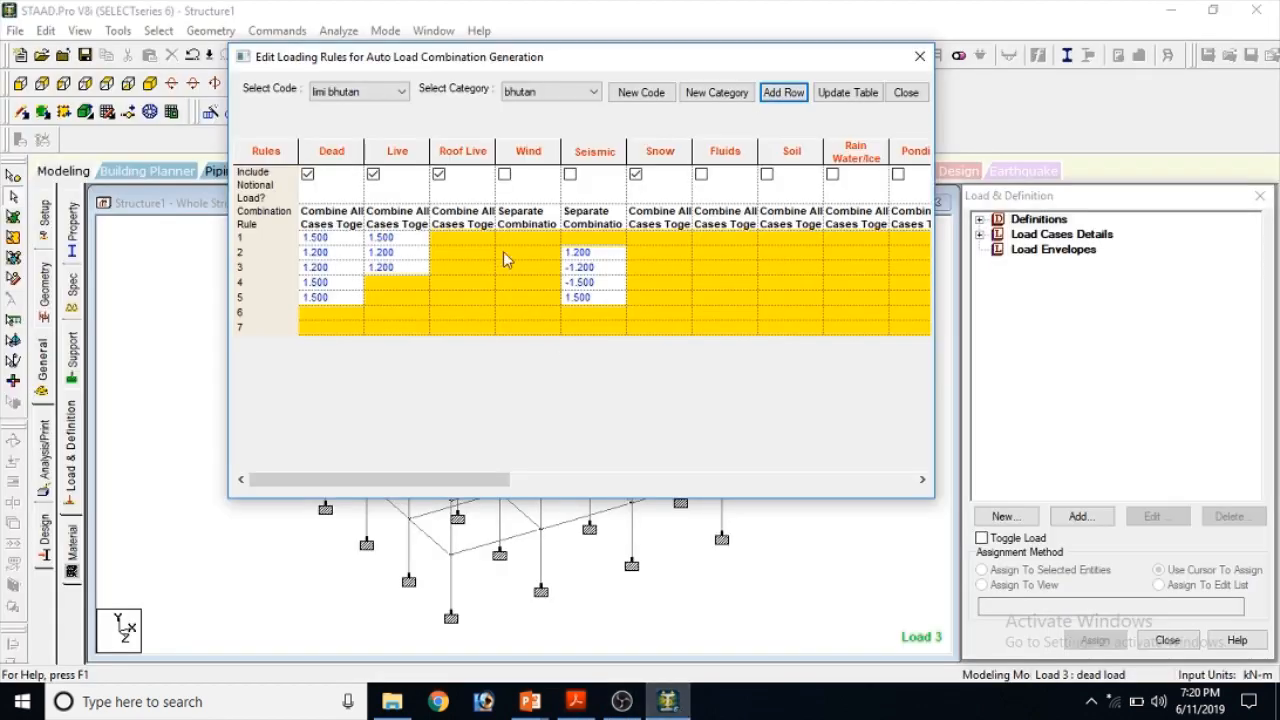
Set rule 6 to Dead .9 and Seismic -1.5, checking the factors against IS1893.pdf
{"action": "left_click", "coordinate": [350, 318]}
{"action": "left_click", "coordinate": [349, 312]}
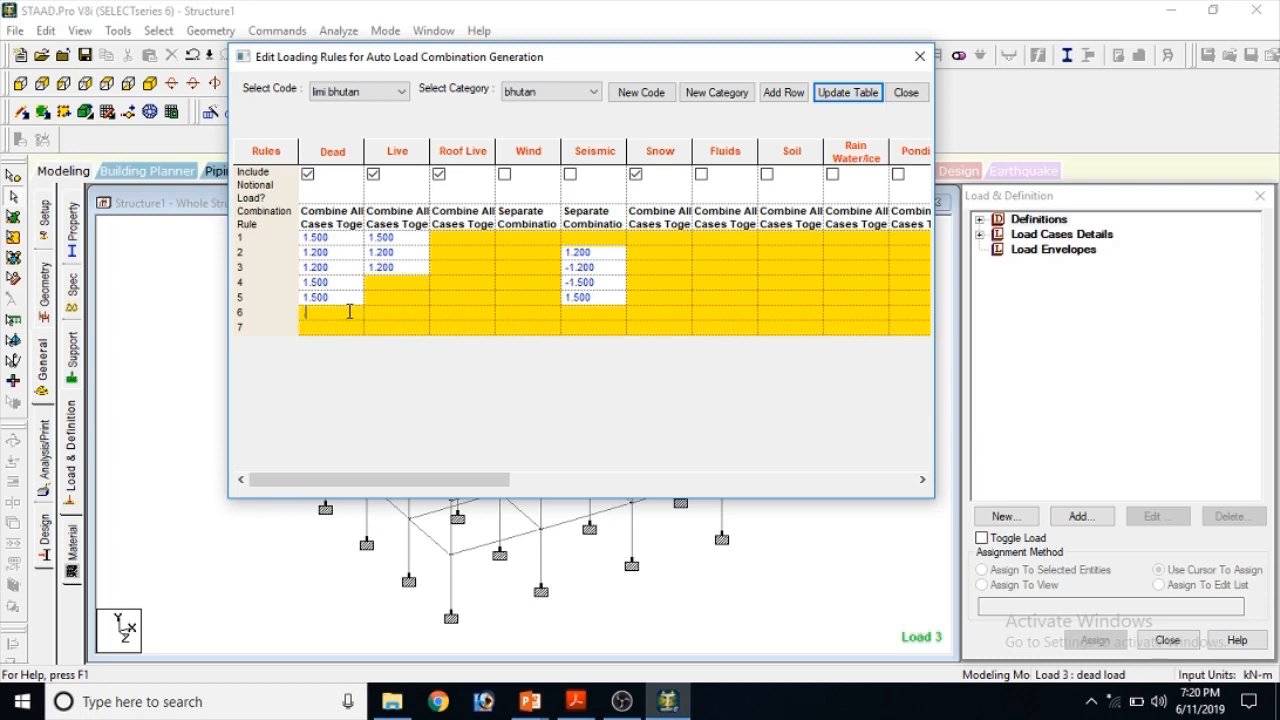
{"action": "left_click", "coordinate": [374, 314]}
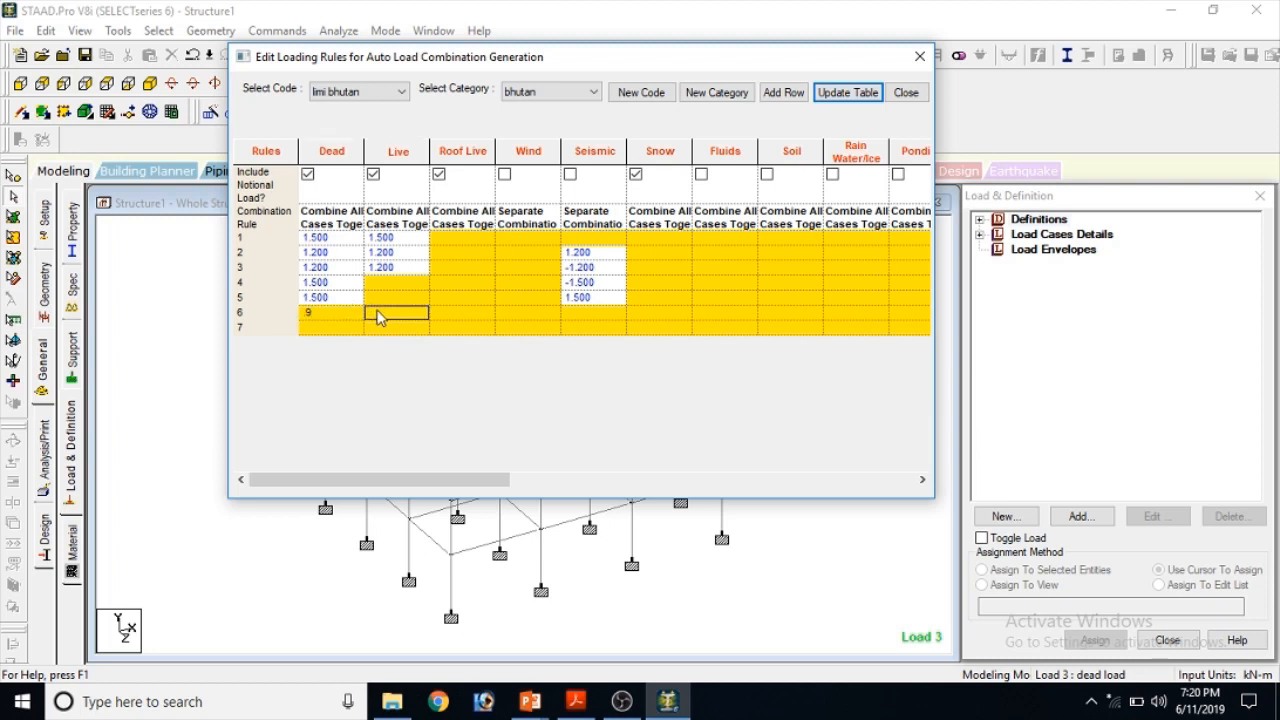
{"action": "left_click", "coordinate": [581, 315]}
{"action": "type", "text": "-"}
{"action": "left_click", "coordinate": [560, 705]}
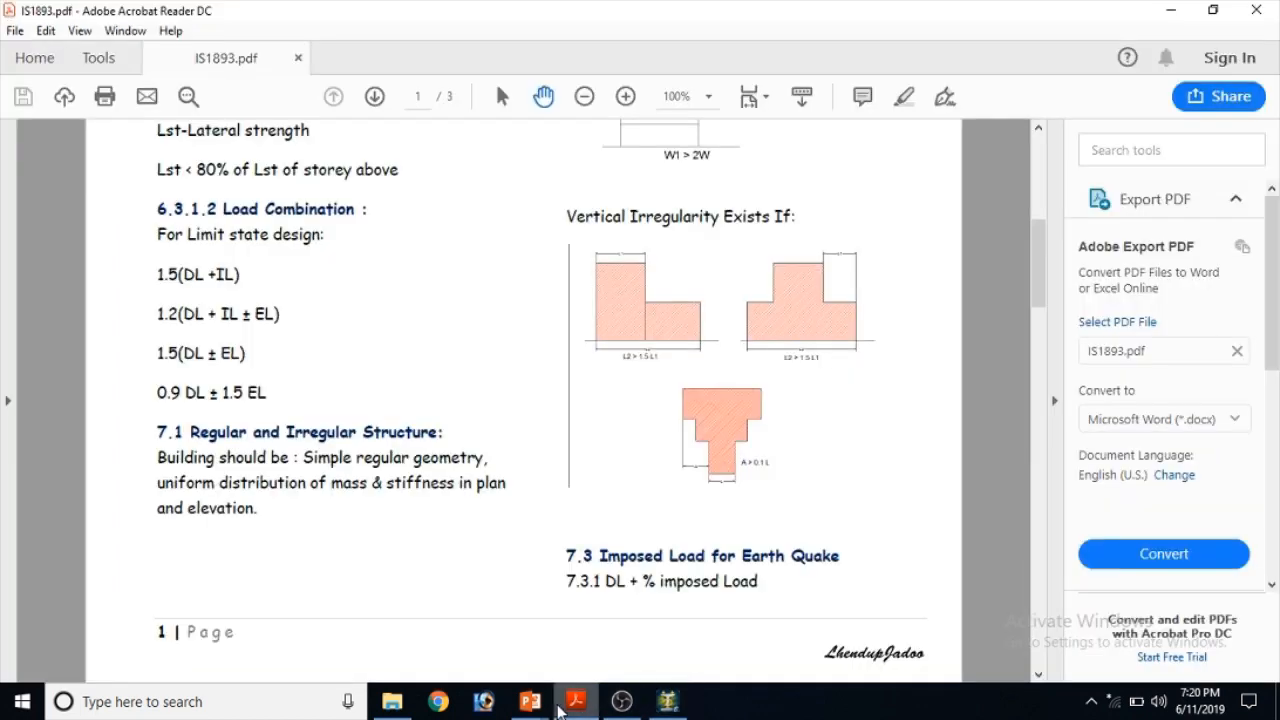
{"action": "left_click", "coordinate": [562, 705]}
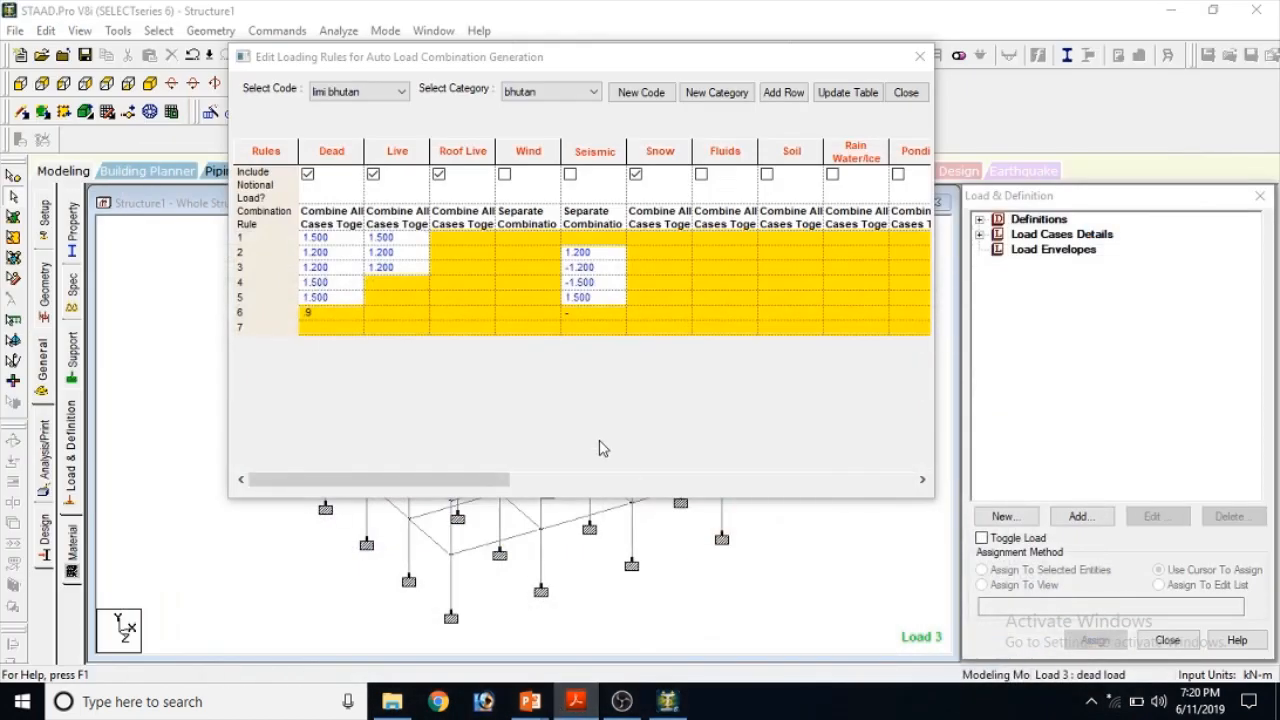
{"action": "left_click", "coordinate": [572, 316]}
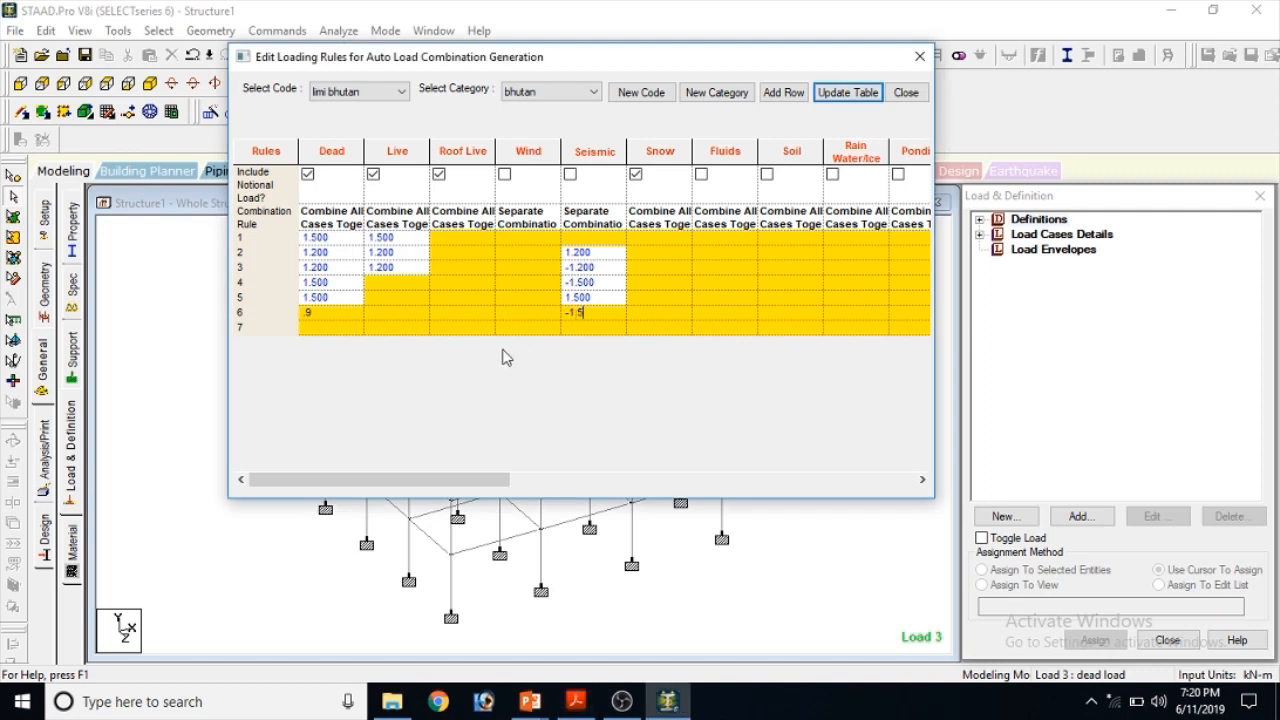
Set rule 7 to Dead .9 and Seismic 1.5, and compare the rules with the load combinations in IS1893.pdf
{"action": "left_click", "coordinate": [352, 330]}
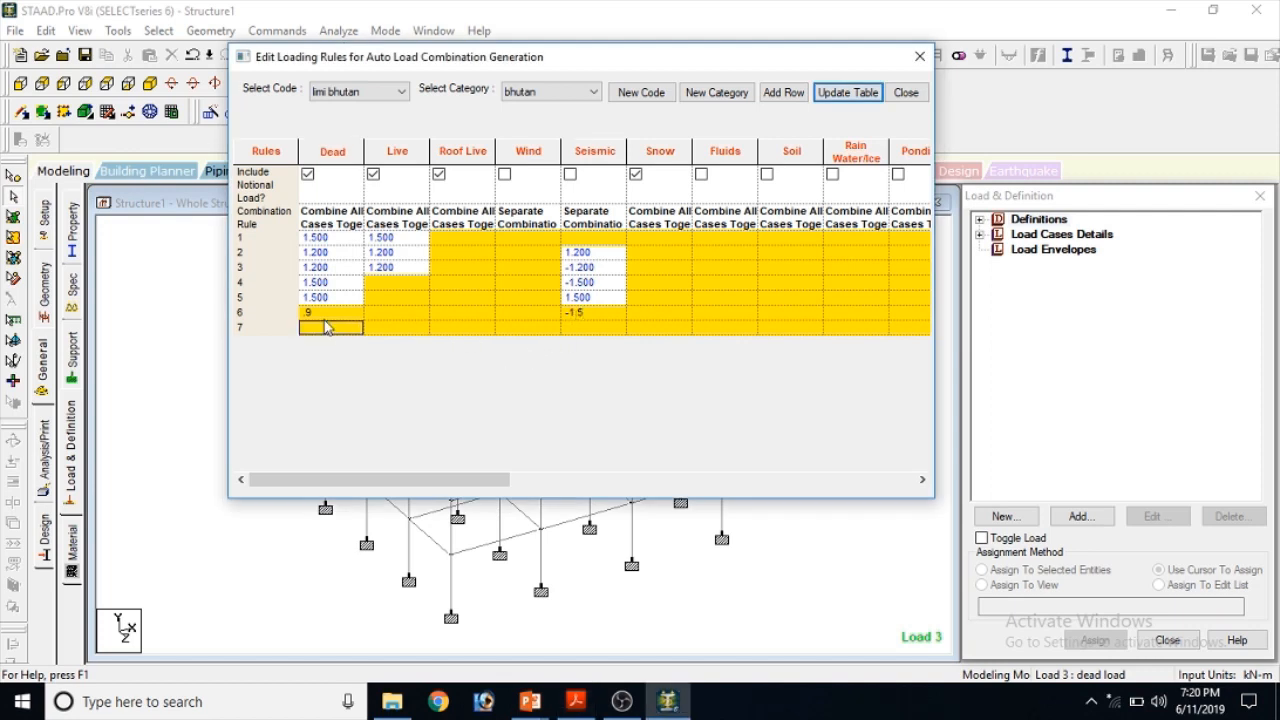
{"action": "type", "text": ".9"}
{"action": "left_click", "coordinate": [578, 330]}
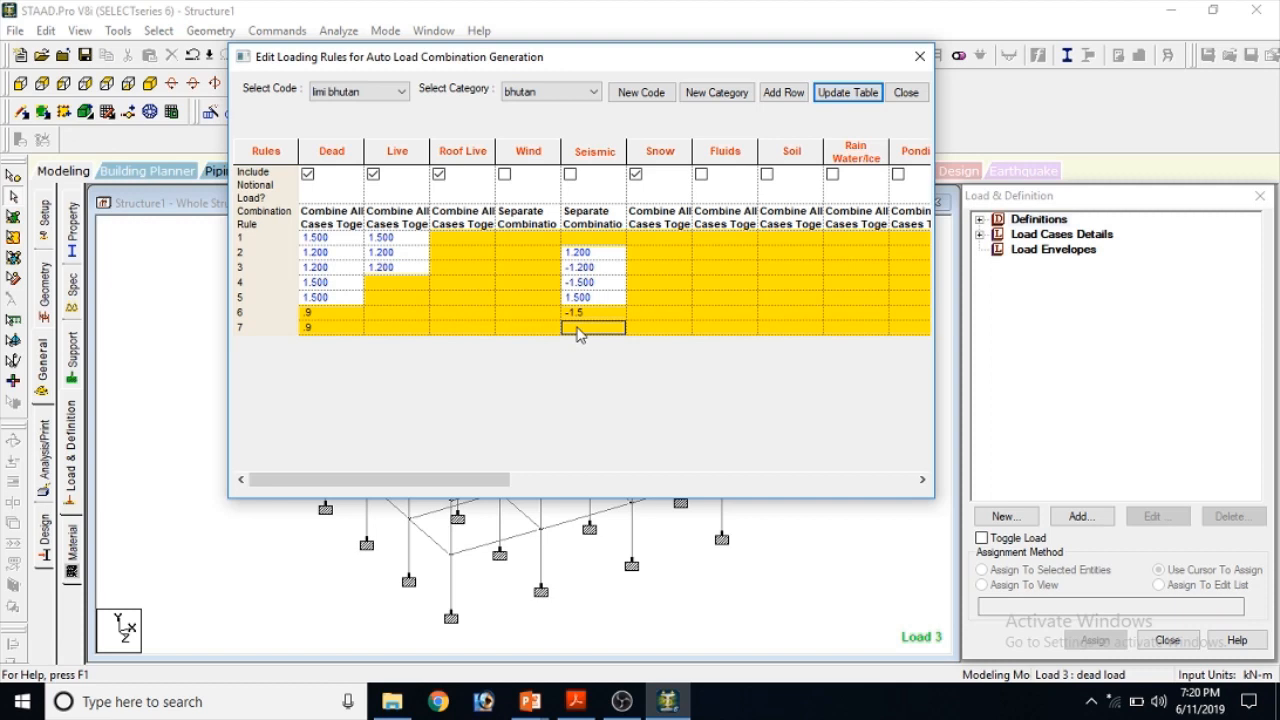
{"action": "type", "text": "1.5"}
{"action": "left_click", "coordinate": [573, 702]}
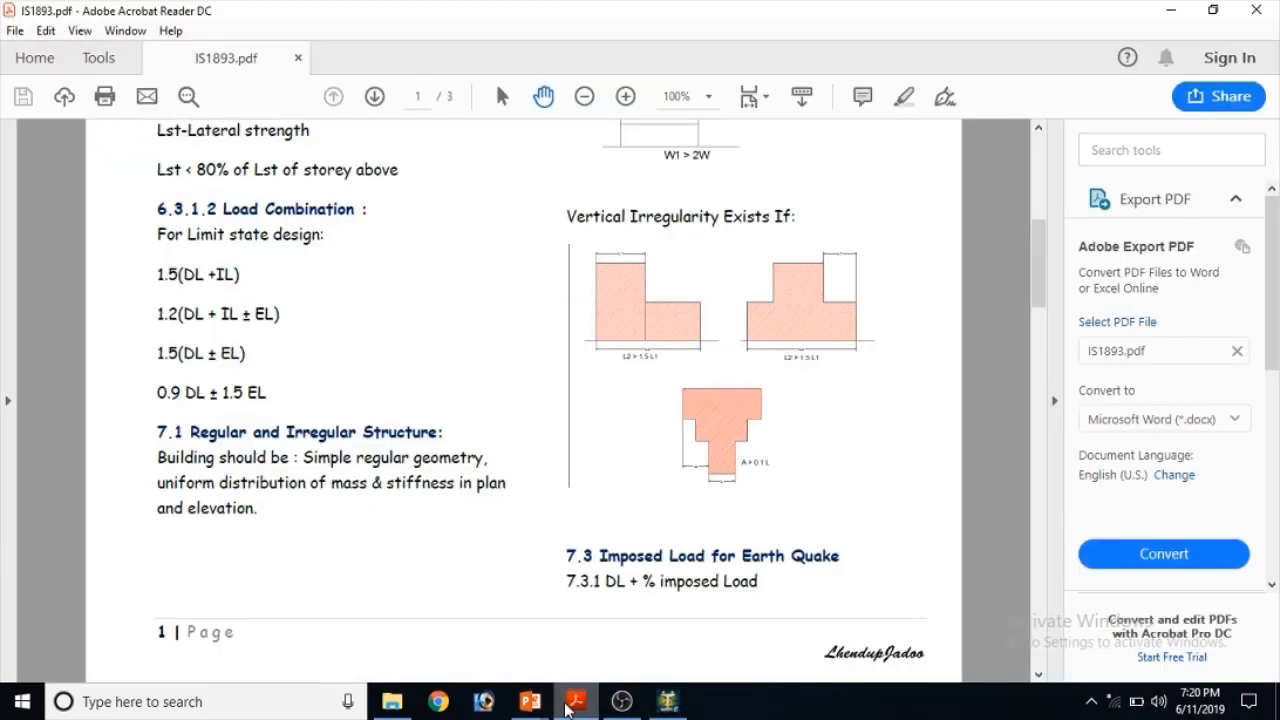
{"action": "left_click", "coordinate": [575, 702]}
{"action": "left_click", "coordinate": [575, 702]}
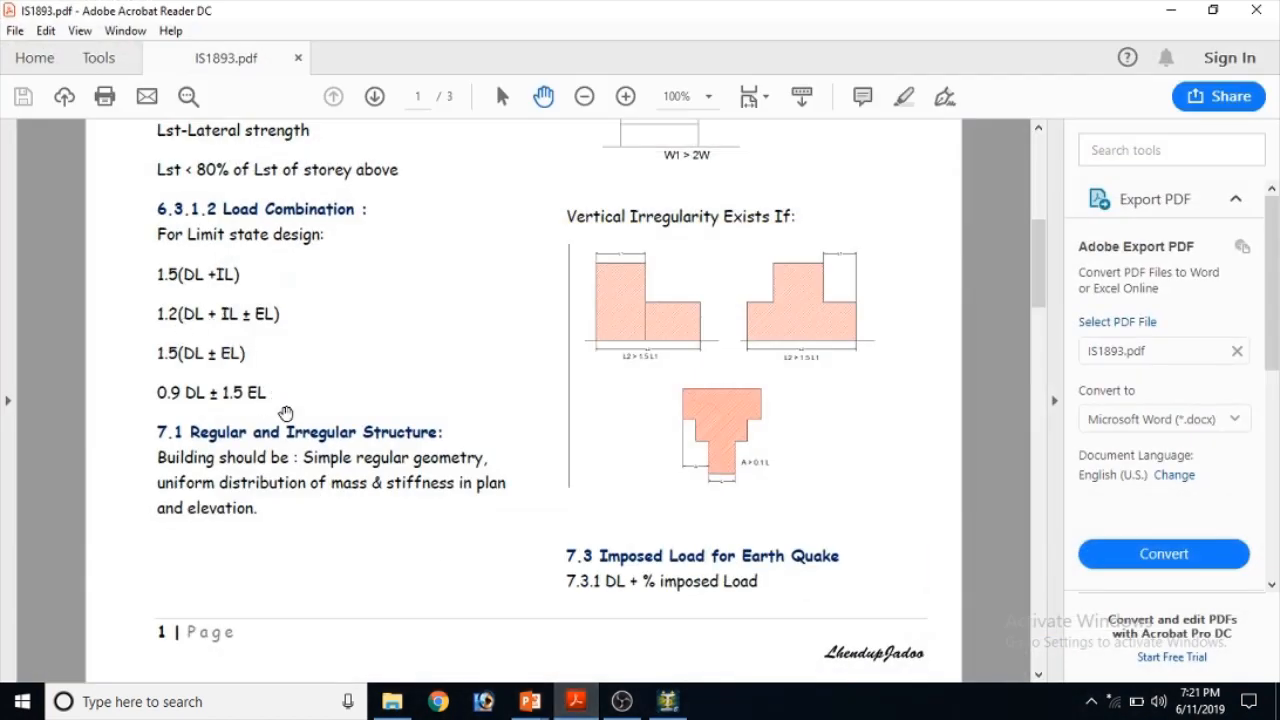
Switch back to STAAD.Pro, update the load combination rules table with rules 6 and 7, and close the rules editor
{"action": "left_click", "coordinate": [668, 701]}
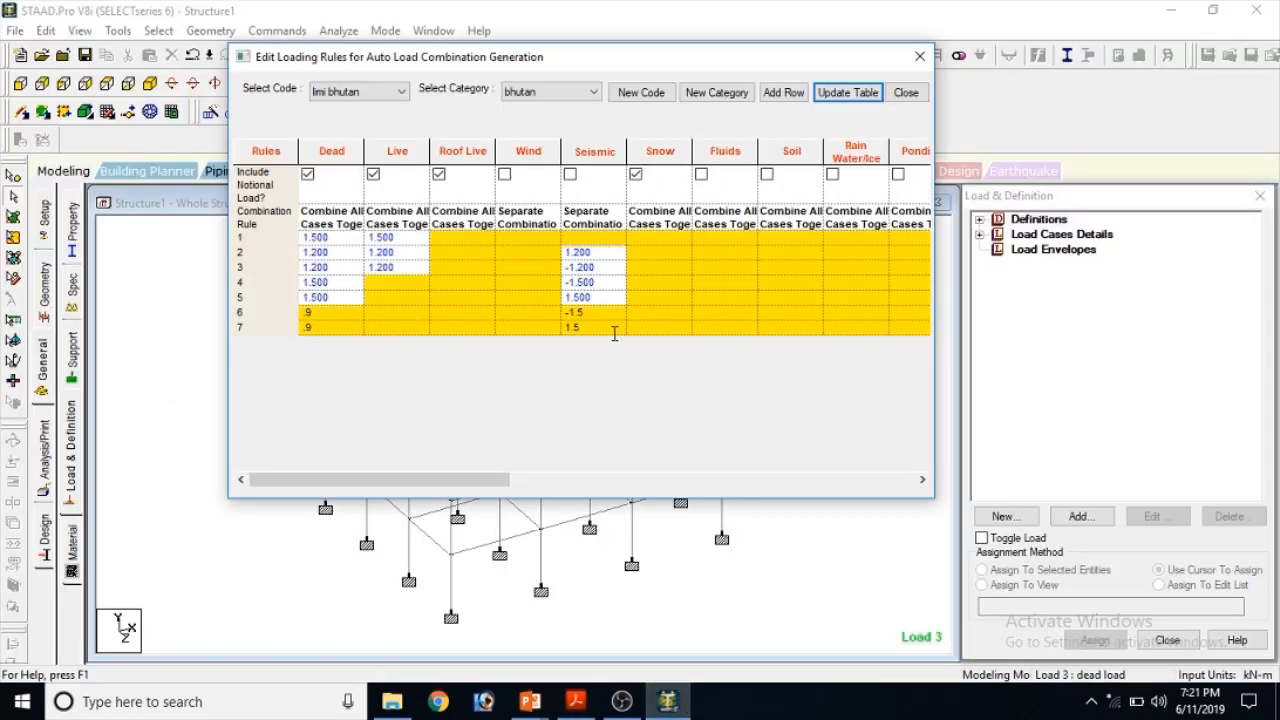
{"action": "left_click", "coordinate": [850, 93]}
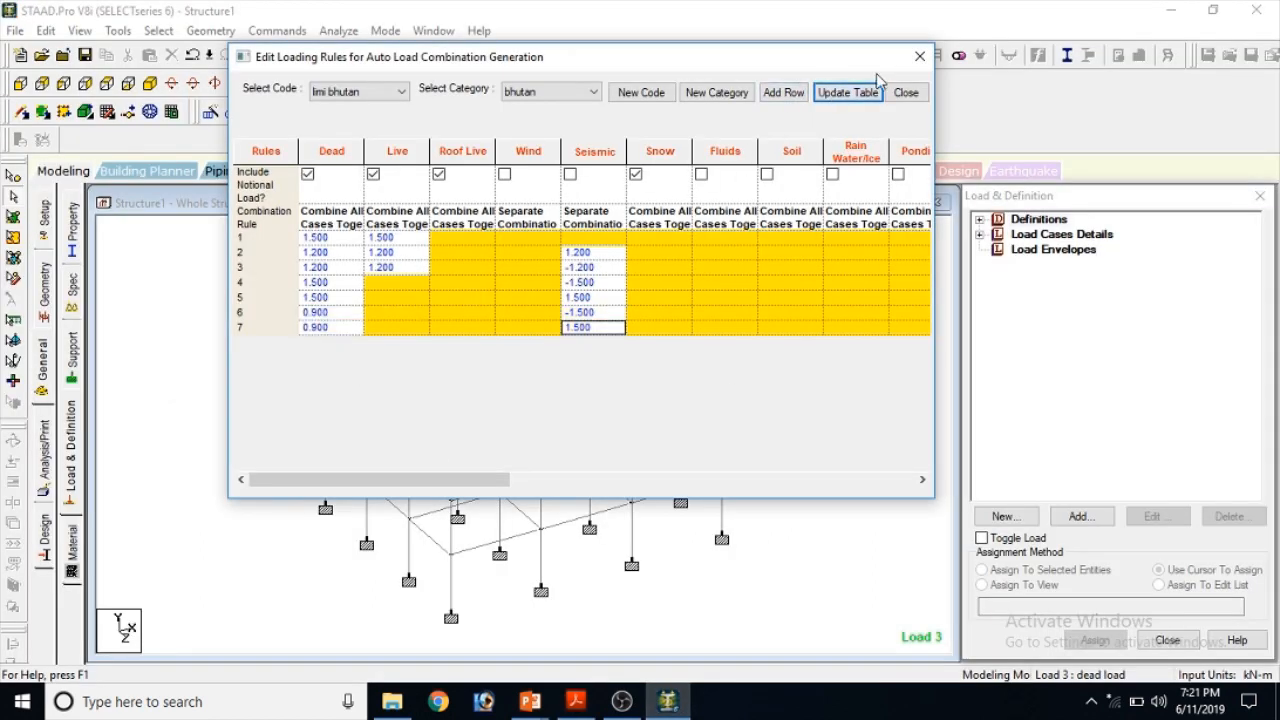
{"action": "left_click", "coordinate": [906, 93]}
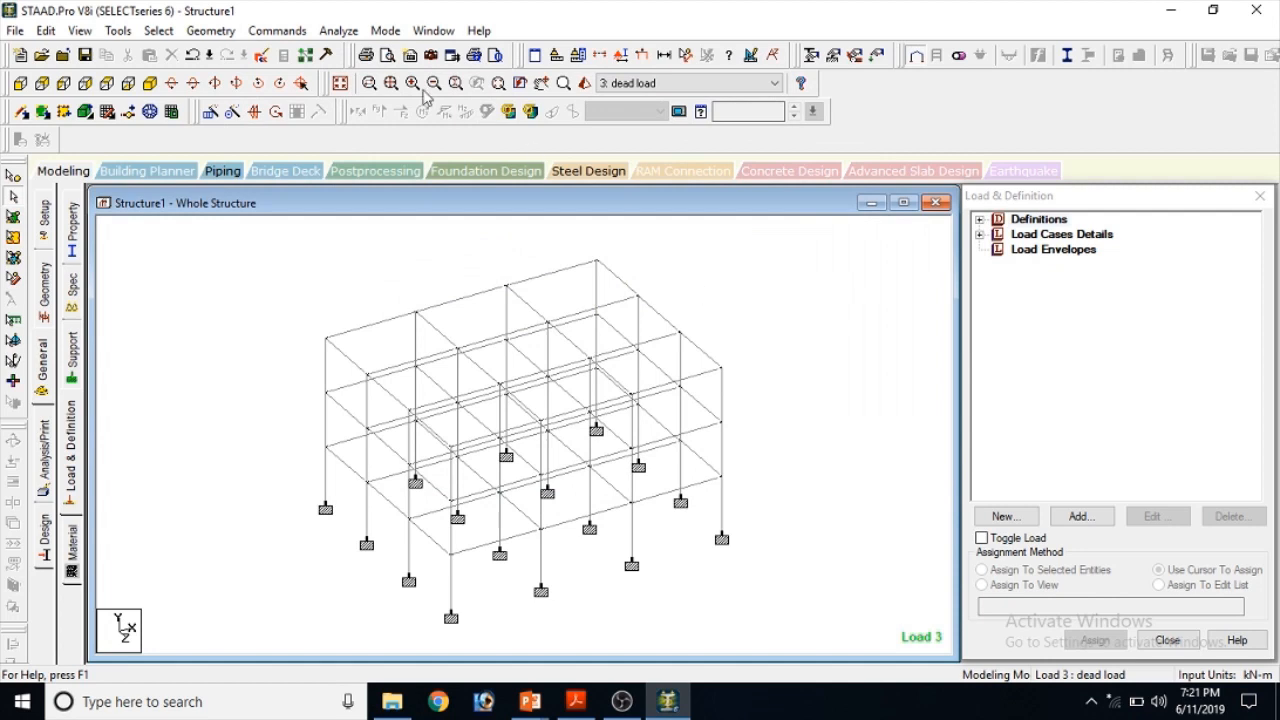
Generate automatic load combinations using code limi bhutan and category bhutan, and add them all to the load cases
{"action": "left_click", "coordinate": [280, 31]}
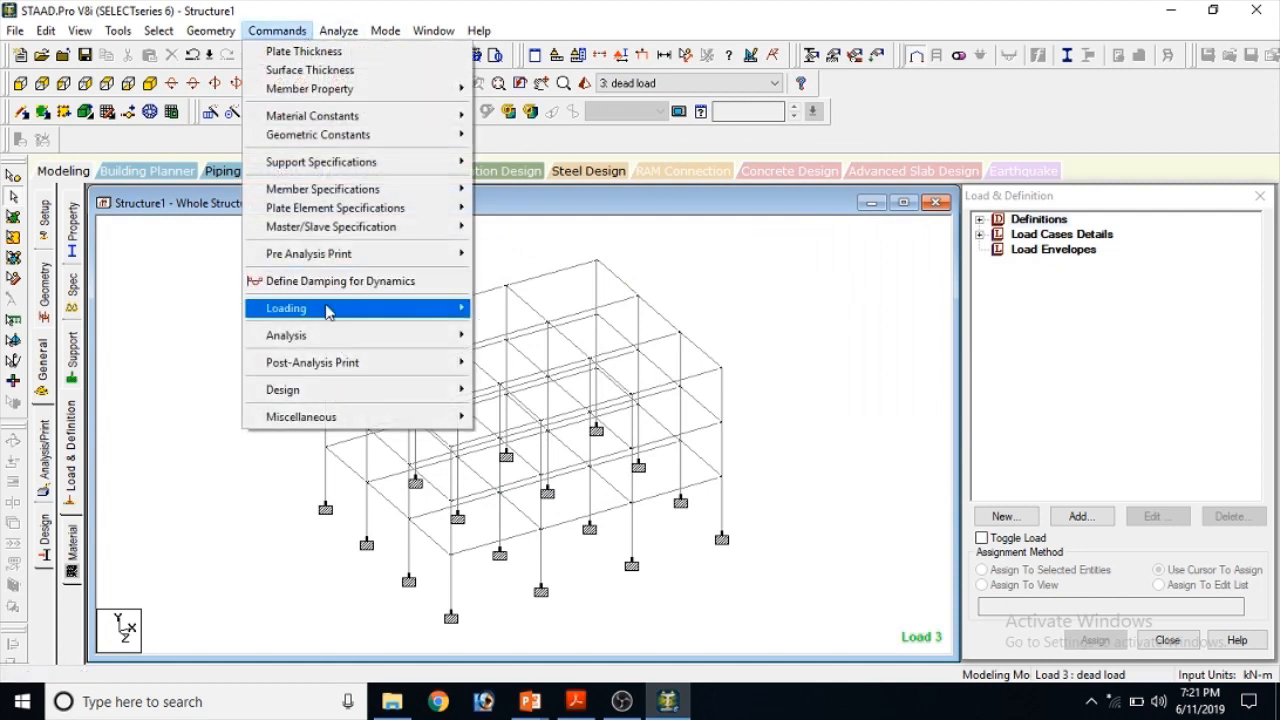
{"action": "mouse_move", "coordinate": [328, 312]}
{"action": "left_click", "coordinate": [640, 394]}
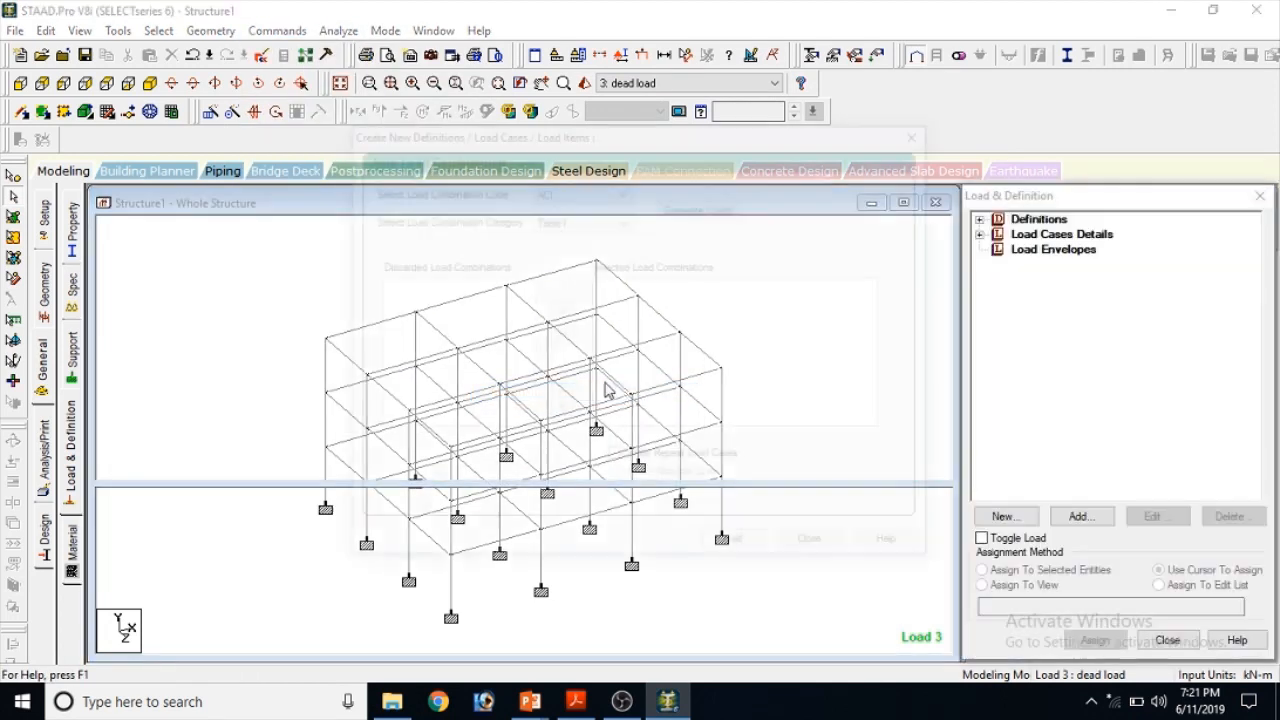
{"action": "left_click", "coordinate": [580, 190]}
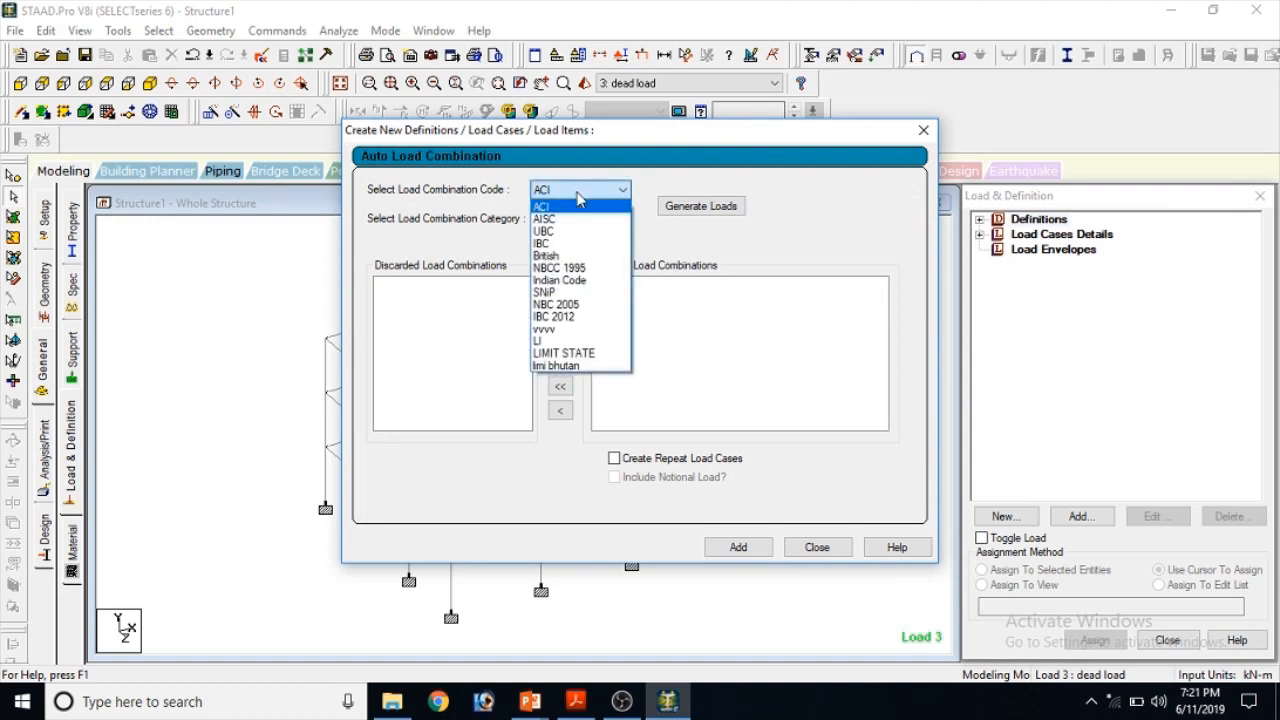
{"action": "left_click", "coordinate": [558, 366]}
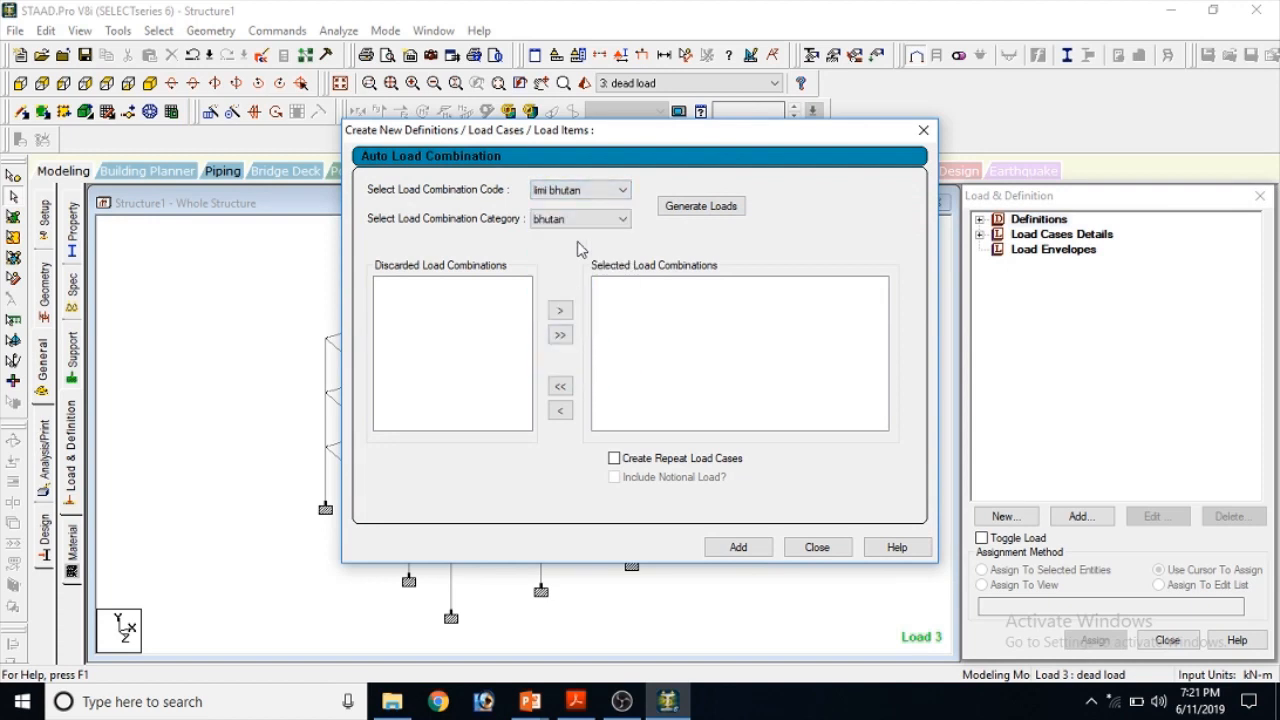
{"action": "left_click", "coordinate": [673, 208]}
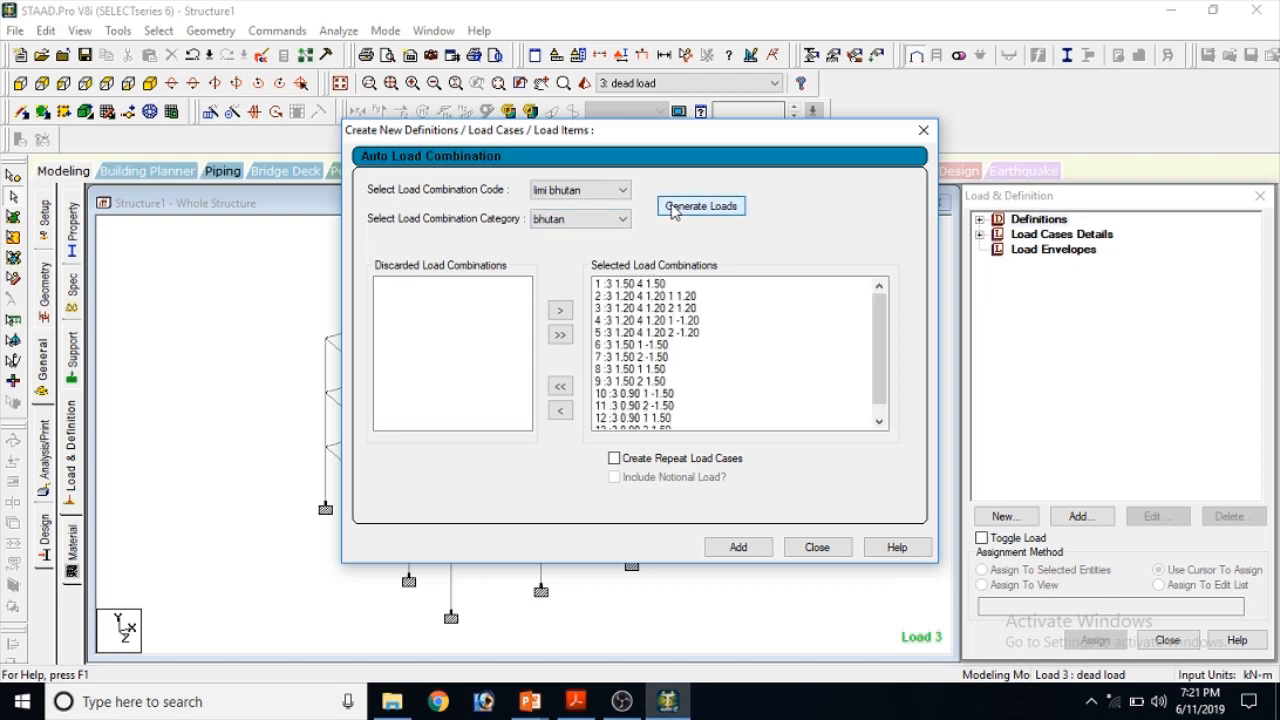
{"action": "left_click", "coordinate": [738, 547]}
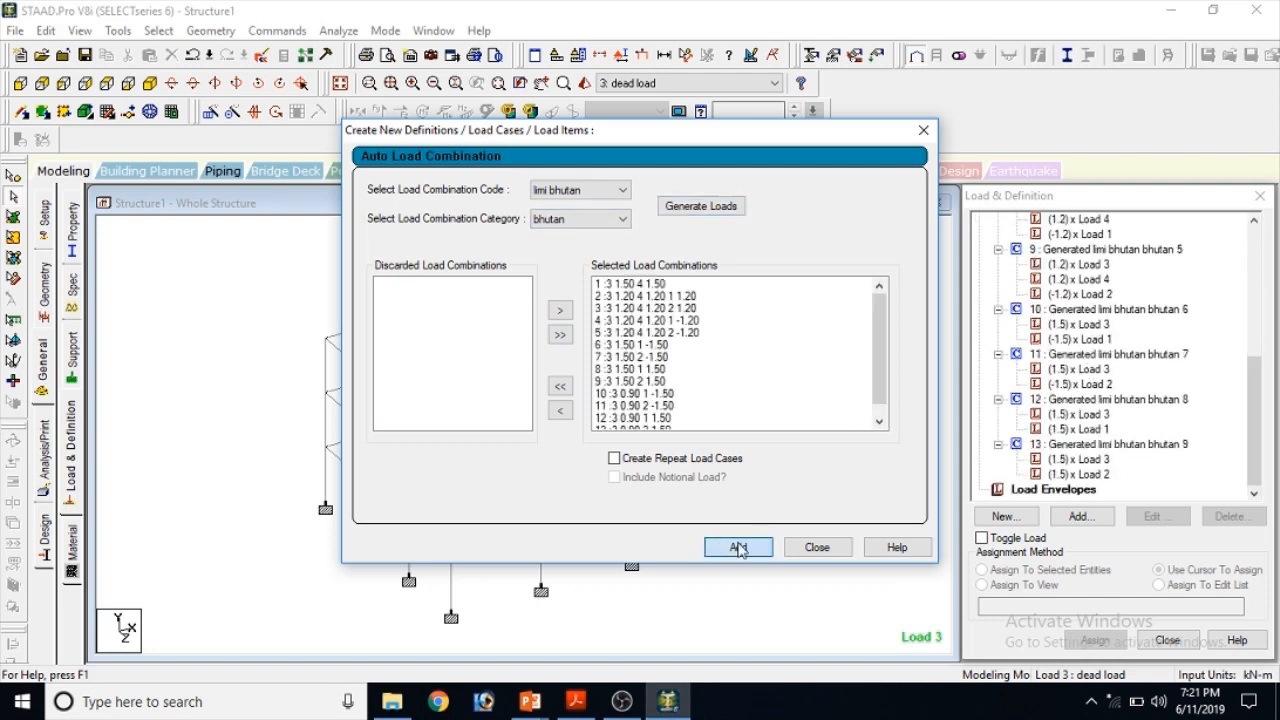
{"action": "left_click", "coordinate": [826, 553]}
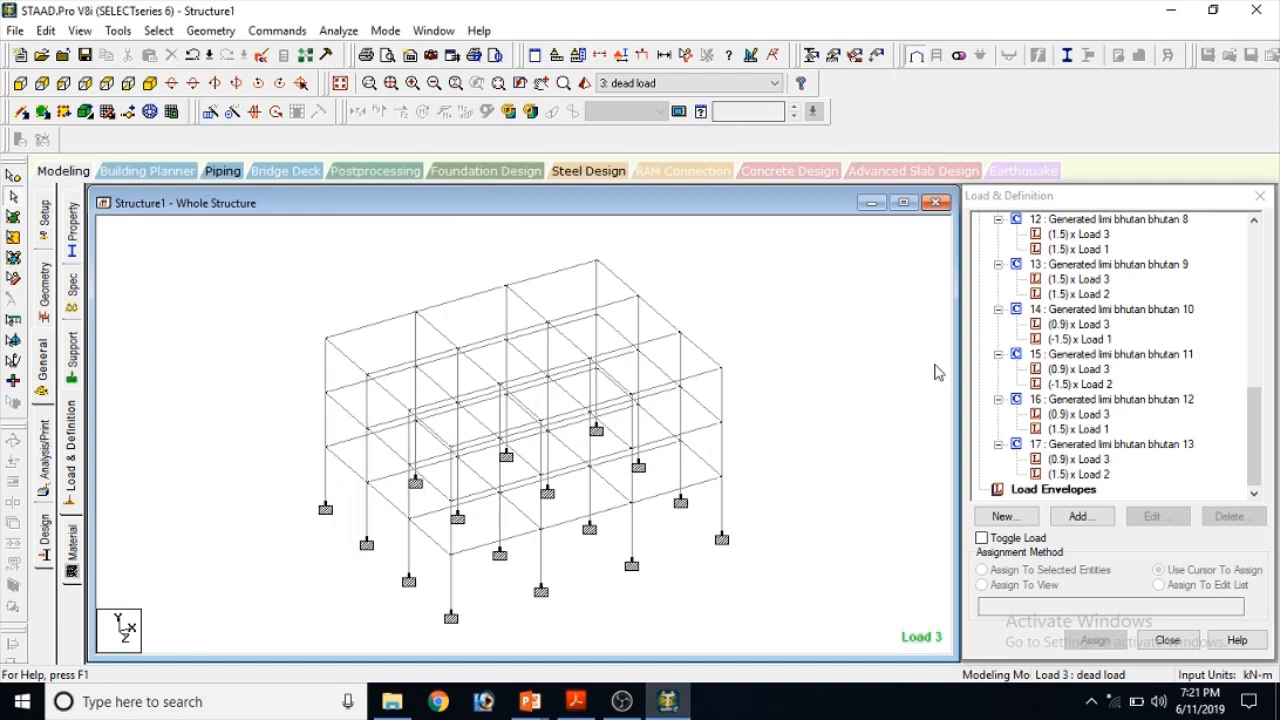
Add a Perform Analysis command with the print option All
{"action": "left_click", "coordinate": [265, 31]}
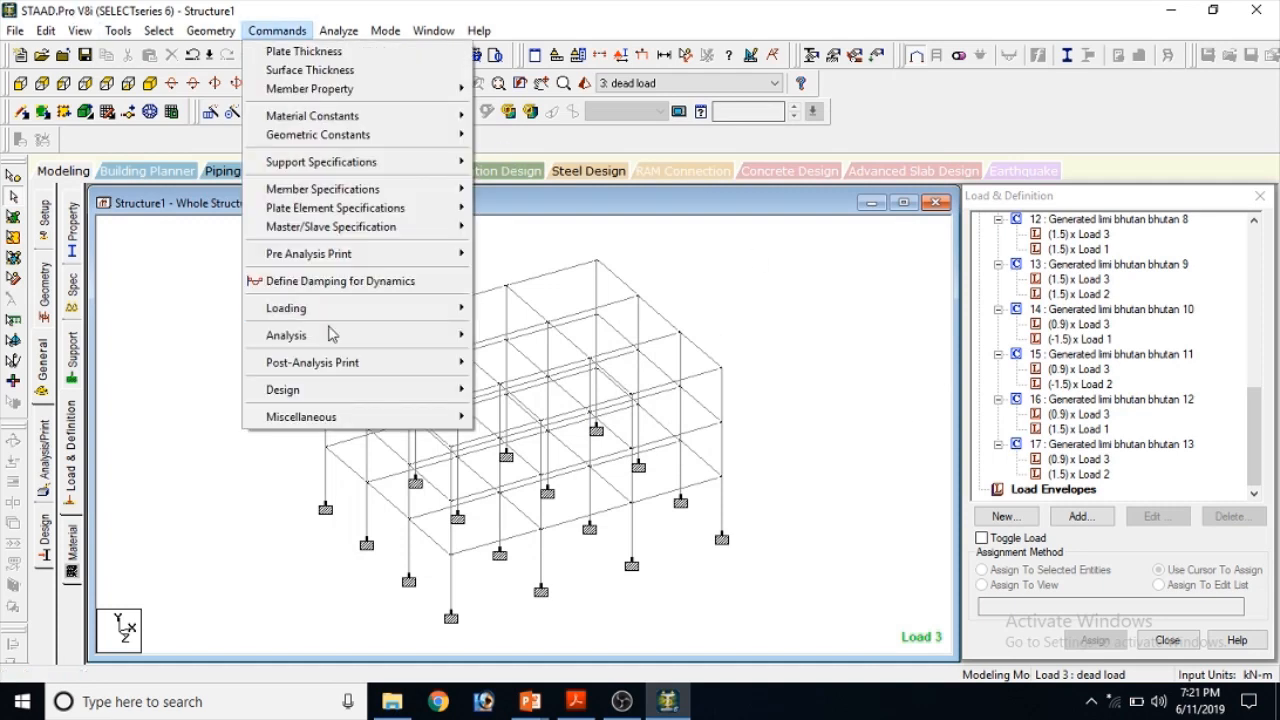
{"action": "mouse_move", "coordinate": [332, 334]}
{"action": "left_click", "coordinate": [512, 332]}
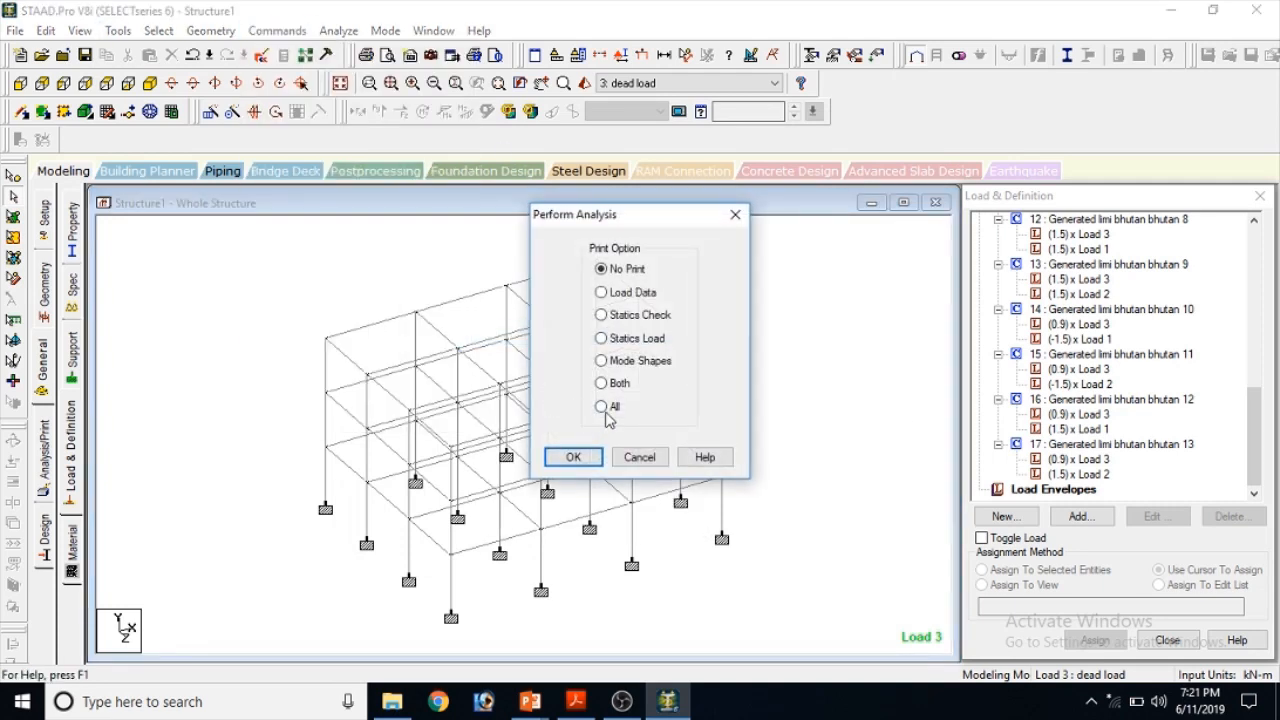
{"action": "left_click", "coordinate": [605, 412]}
{"action": "left_click", "coordinate": [573, 457]}
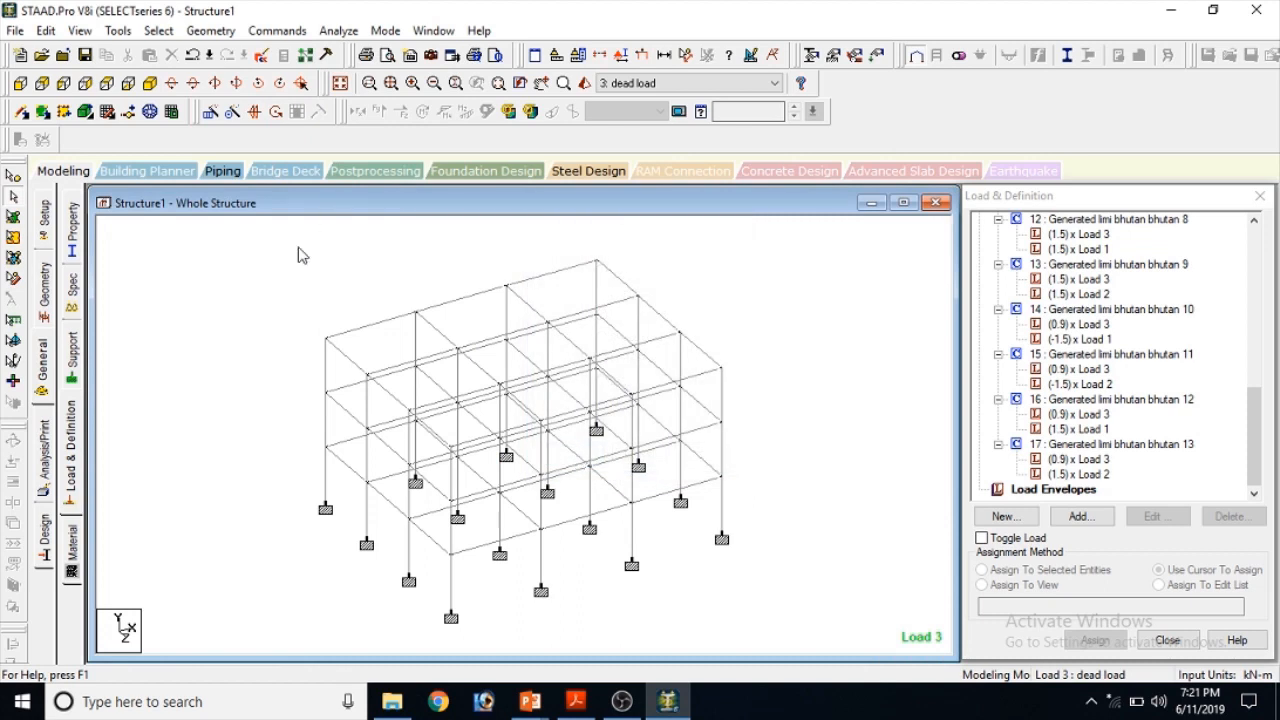
Save the modified structure, run the analysis, and stay in modeling mode when it finishes
{"action": "left_click", "coordinate": [338, 31]}
{"action": "left_click", "coordinate": [345, 49]}
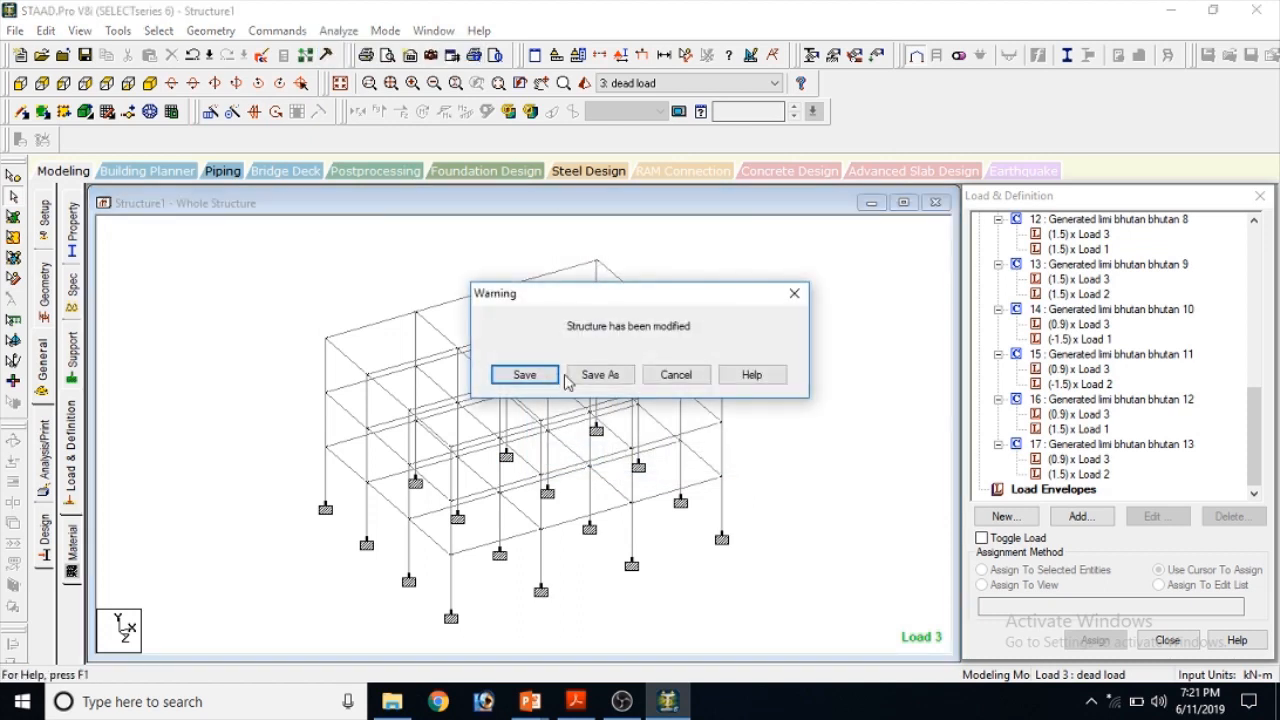
{"action": "left_click", "coordinate": [526, 375]}
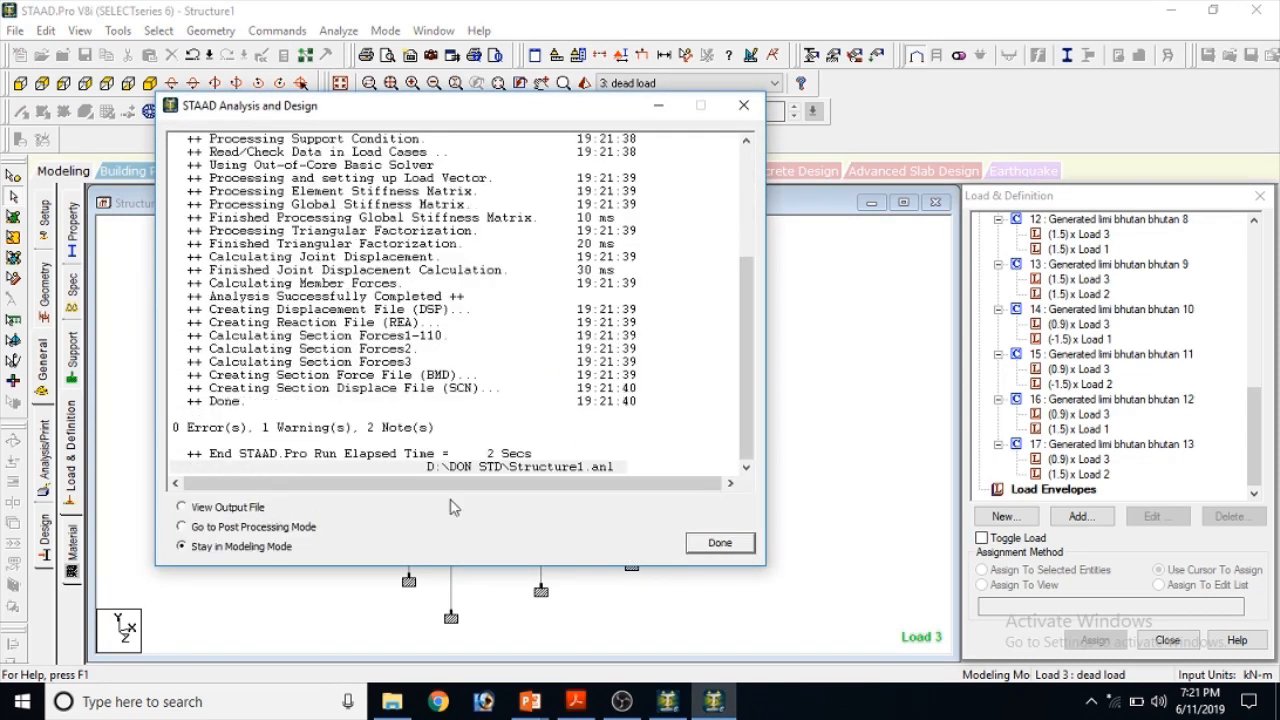
{"action": "left_click", "coordinate": [737, 551]}
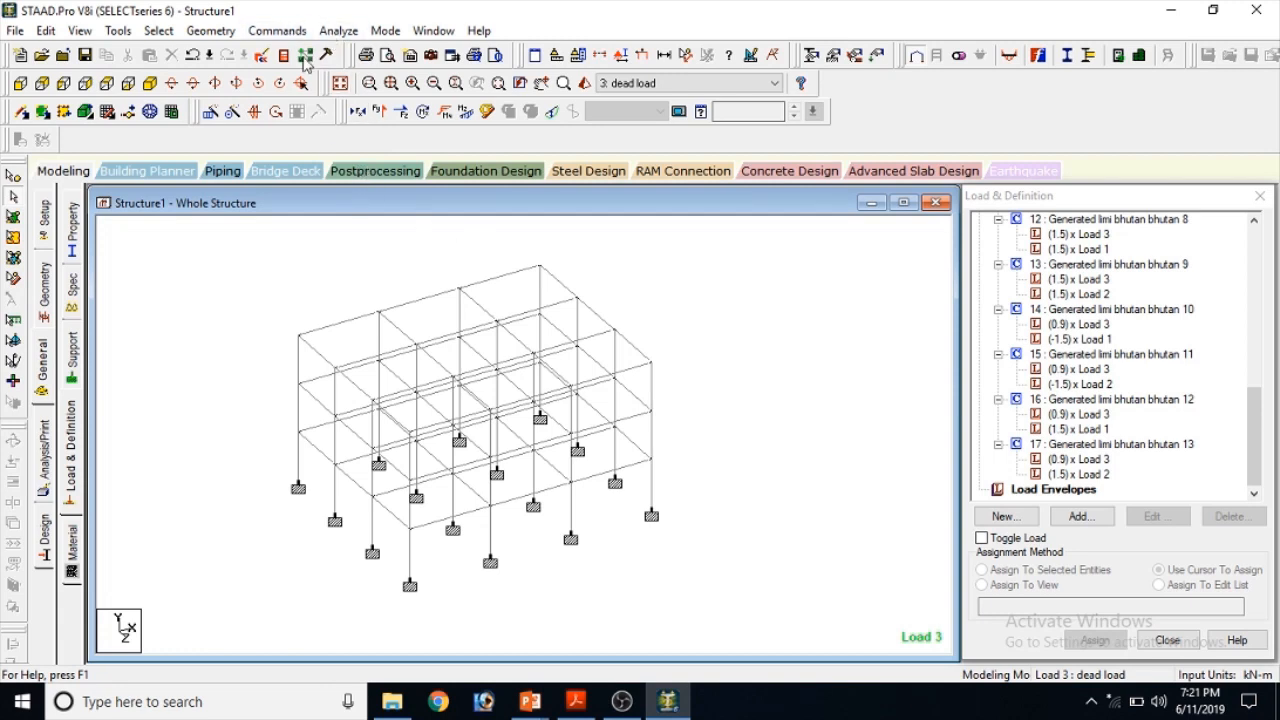
Open the concrete design settings for the whole structure and set the current code to IS456
{"action": "left_click", "coordinate": [277, 30]}
{"action": "mouse_move", "coordinate": [400, 318]}
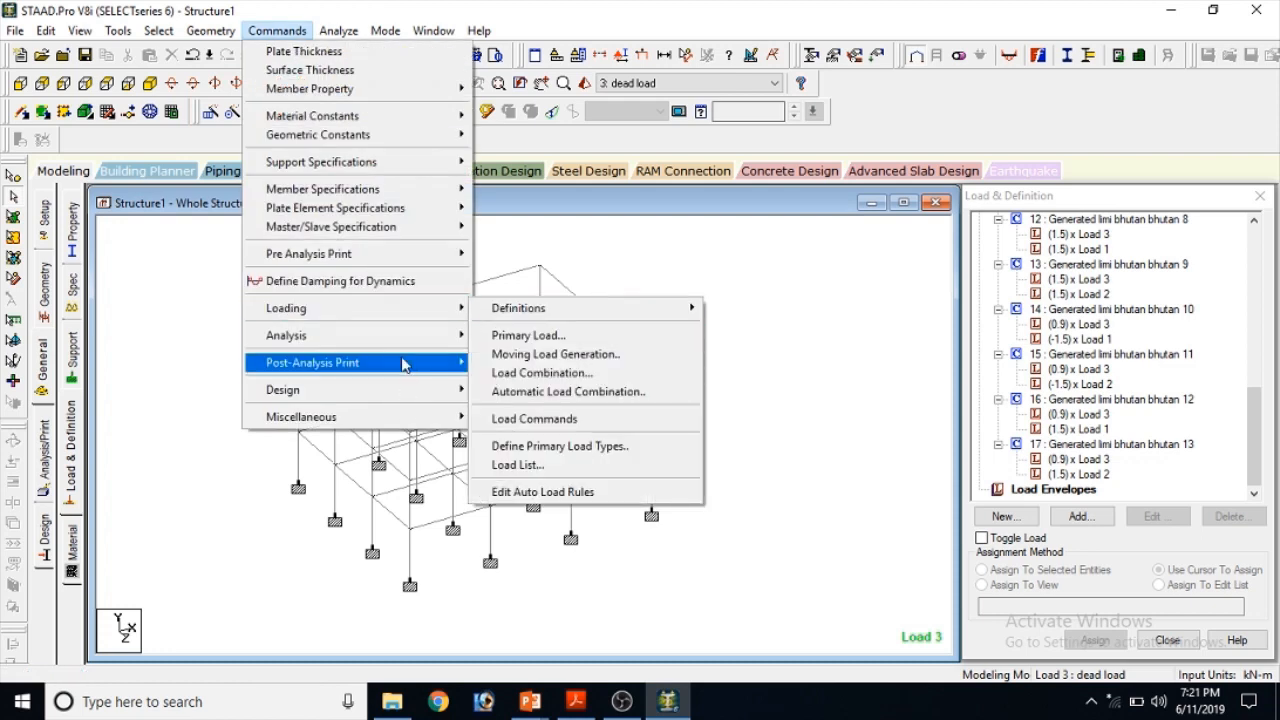
{"action": "mouse_move", "coordinate": [371, 394]}
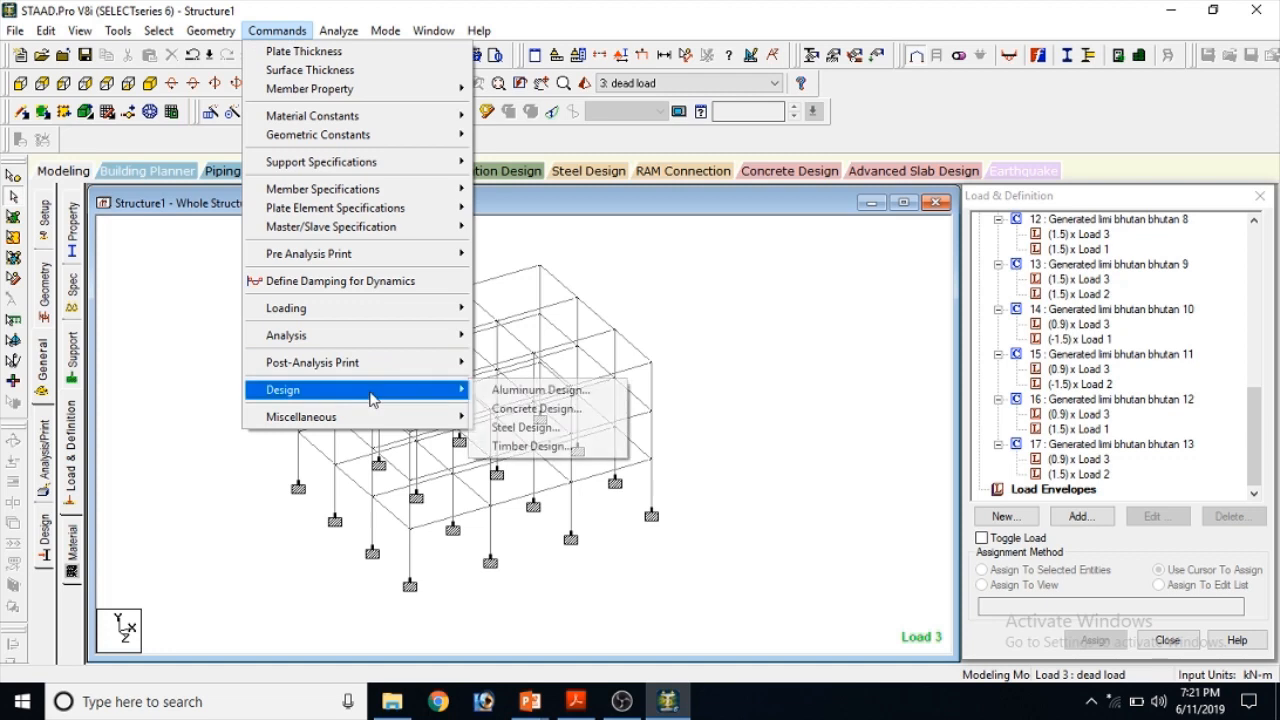
{"action": "left_click", "coordinate": [515, 410]}
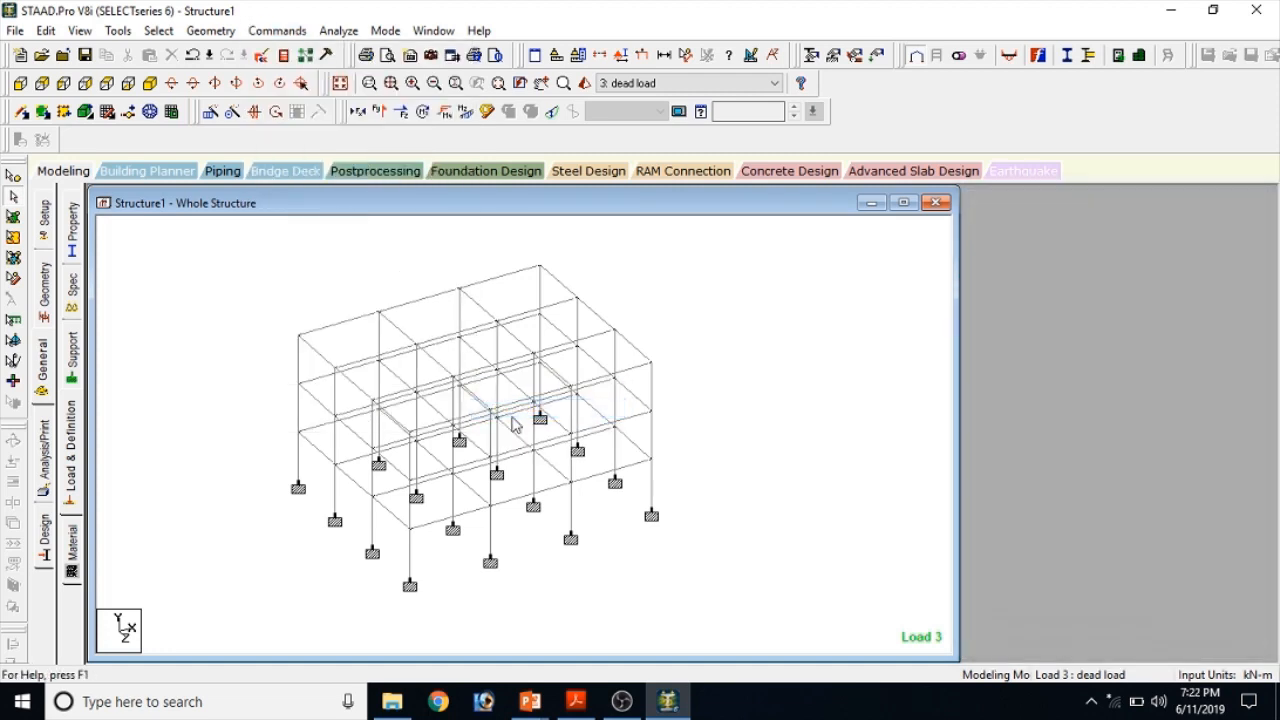
{"action": "left_click", "coordinate": [1195, 220]}
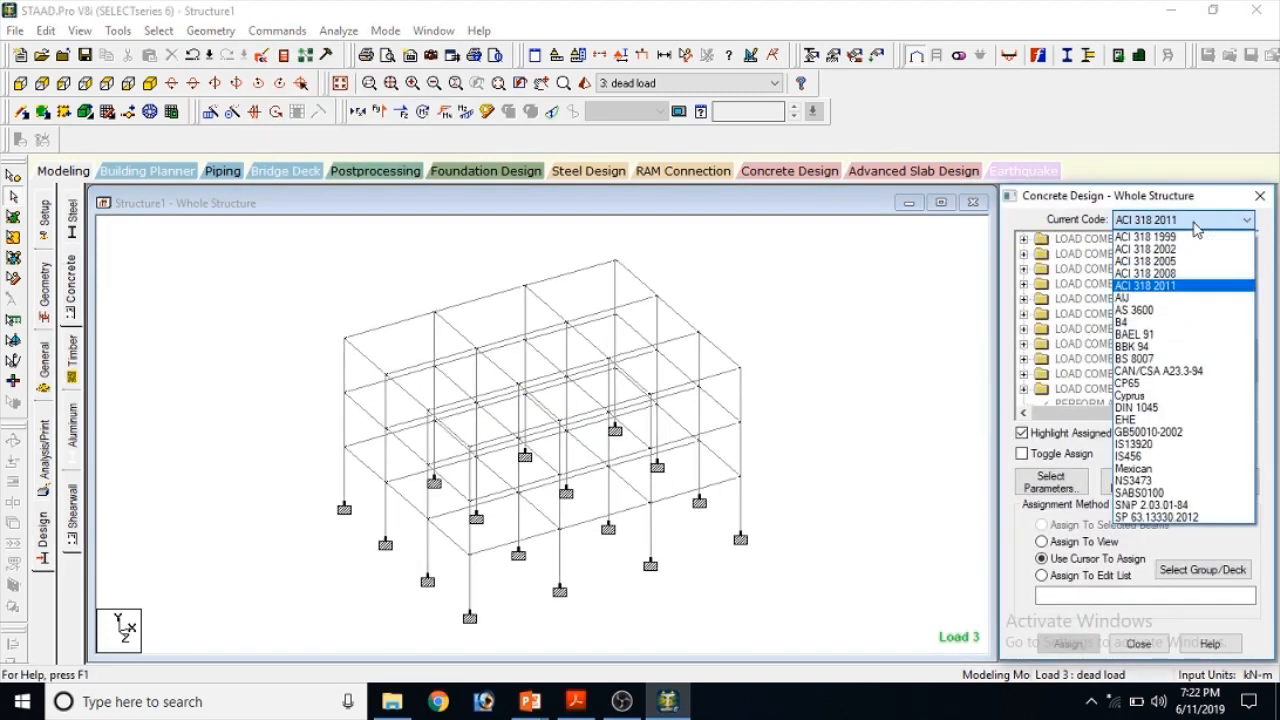
{"action": "left_click", "coordinate": [1188, 456]}
Add the FC design parameter with a concrete compressive strength of 20000 kN/m2
{"action": "left_click", "coordinate": [1152, 488]}
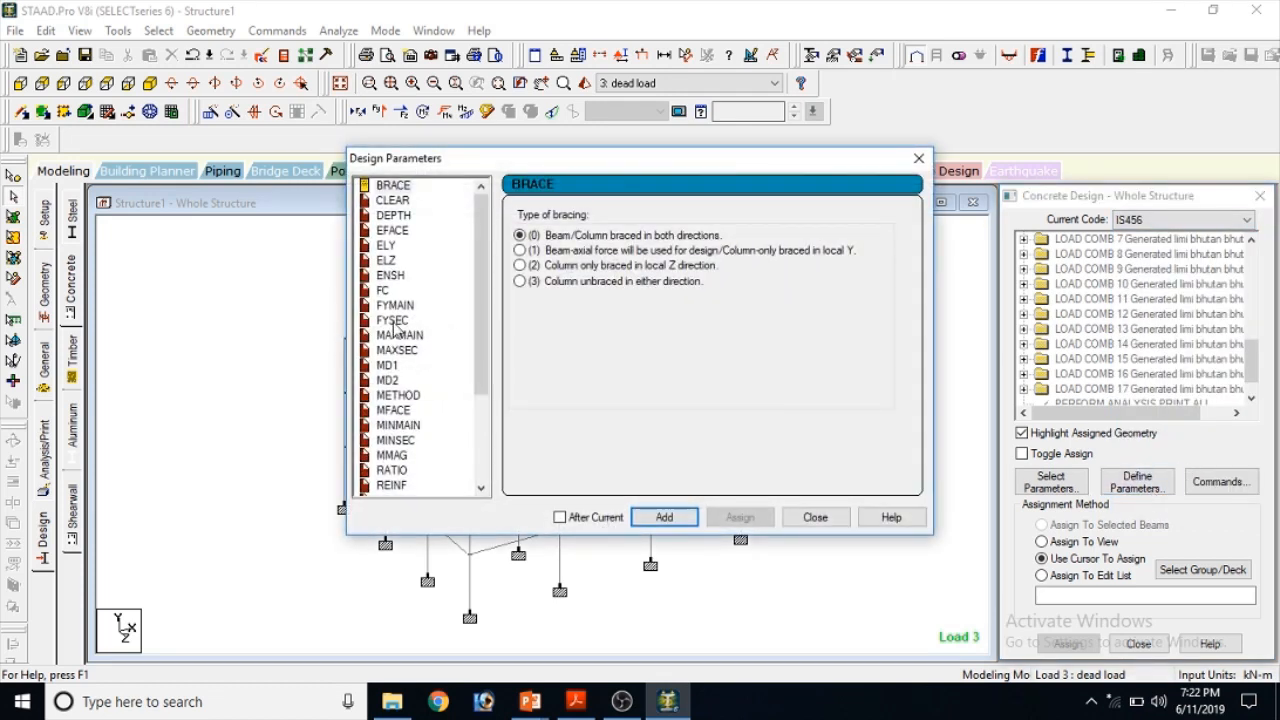
{"action": "left_click", "coordinate": [384, 291]}
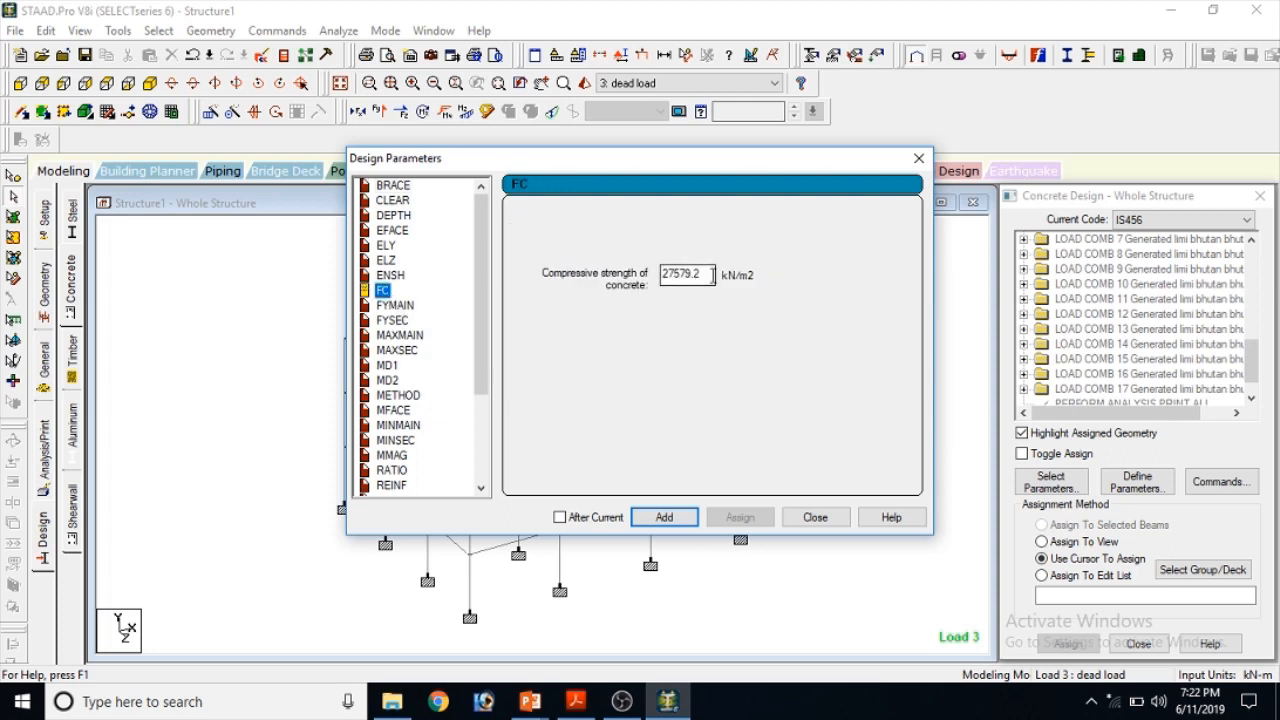
{"action": "key", "text": "Tab"}
{"action": "type", "text": "20"}
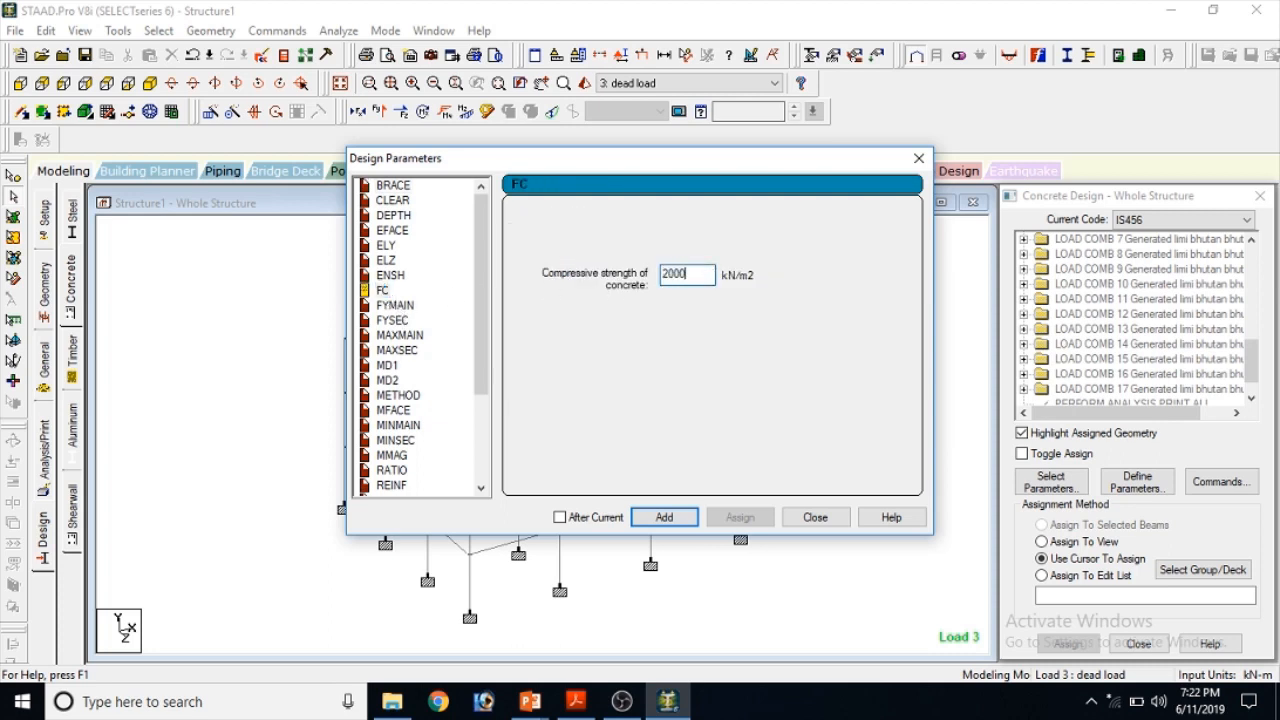
{"action": "type", "text": "000"}
{"action": "left_click", "coordinate": [664, 518]}
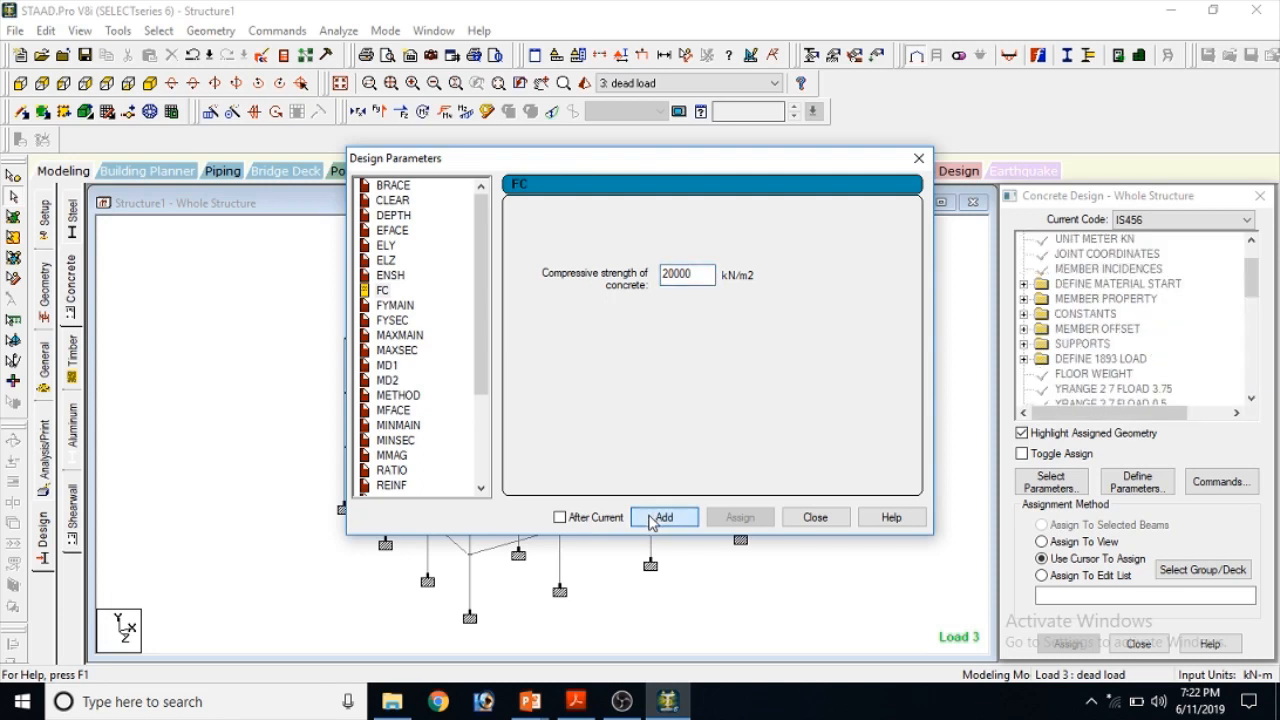
Add the FYMAIN parameter with a main reinforcement yield strength of 500000 kN/m2
{"action": "left_click", "coordinate": [396, 307]}
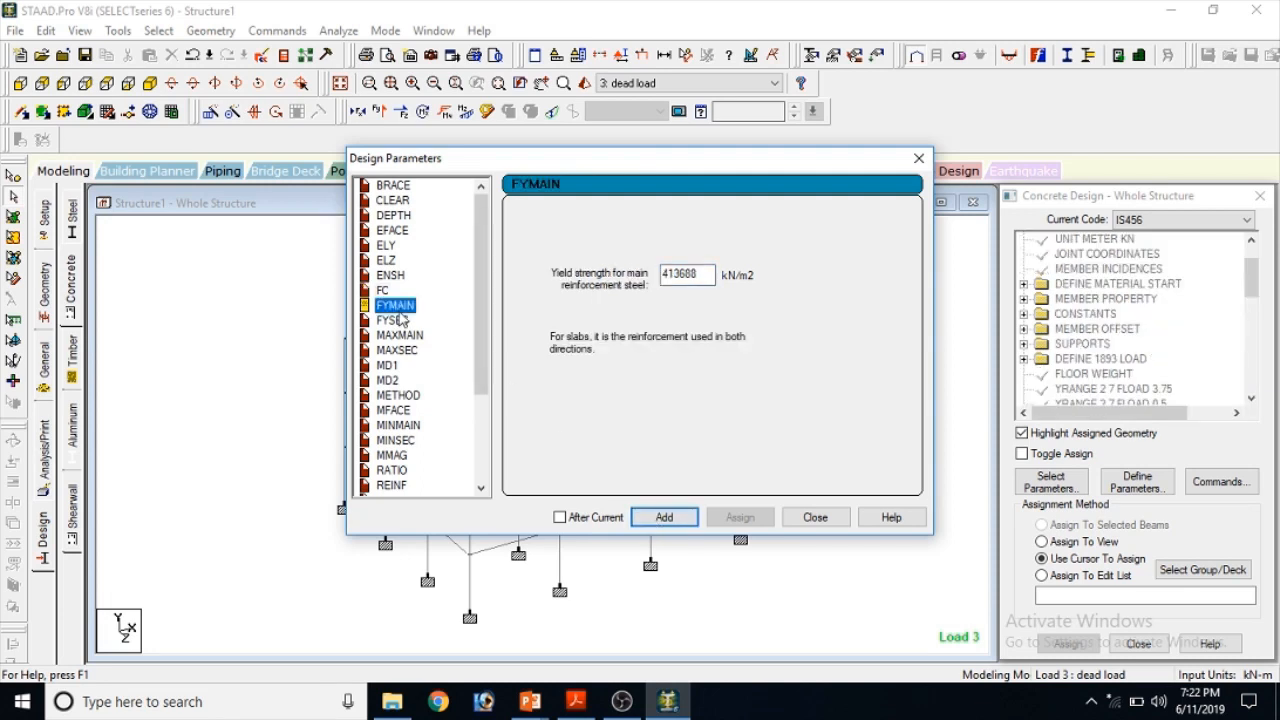
{"action": "double_click", "coordinate": [682, 274]}
{"action": "type", "text": "500000"}
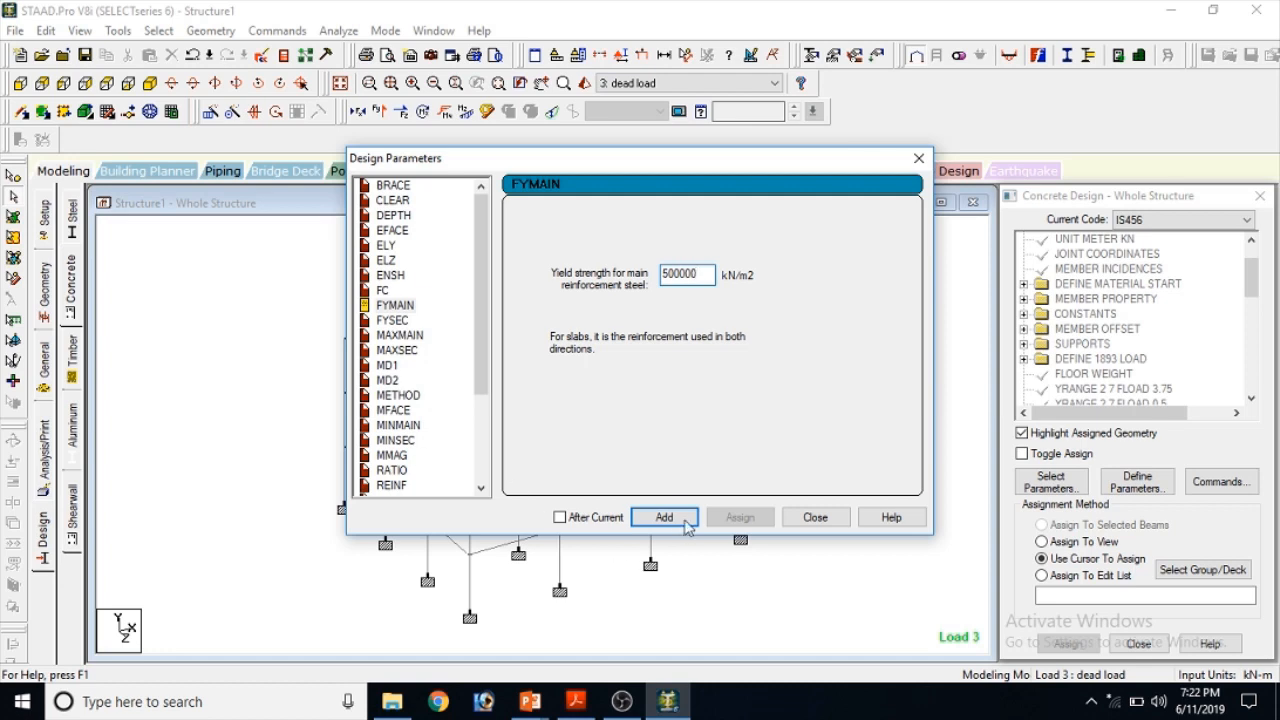
{"action": "left_click", "coordinate": [686, 527]}
Add the FYSEC parameter with a shear reinforcement yield strength of 500000 kN/m2, and close the design parameters
{"action": "left_click", "coordinate": [392, 320]}
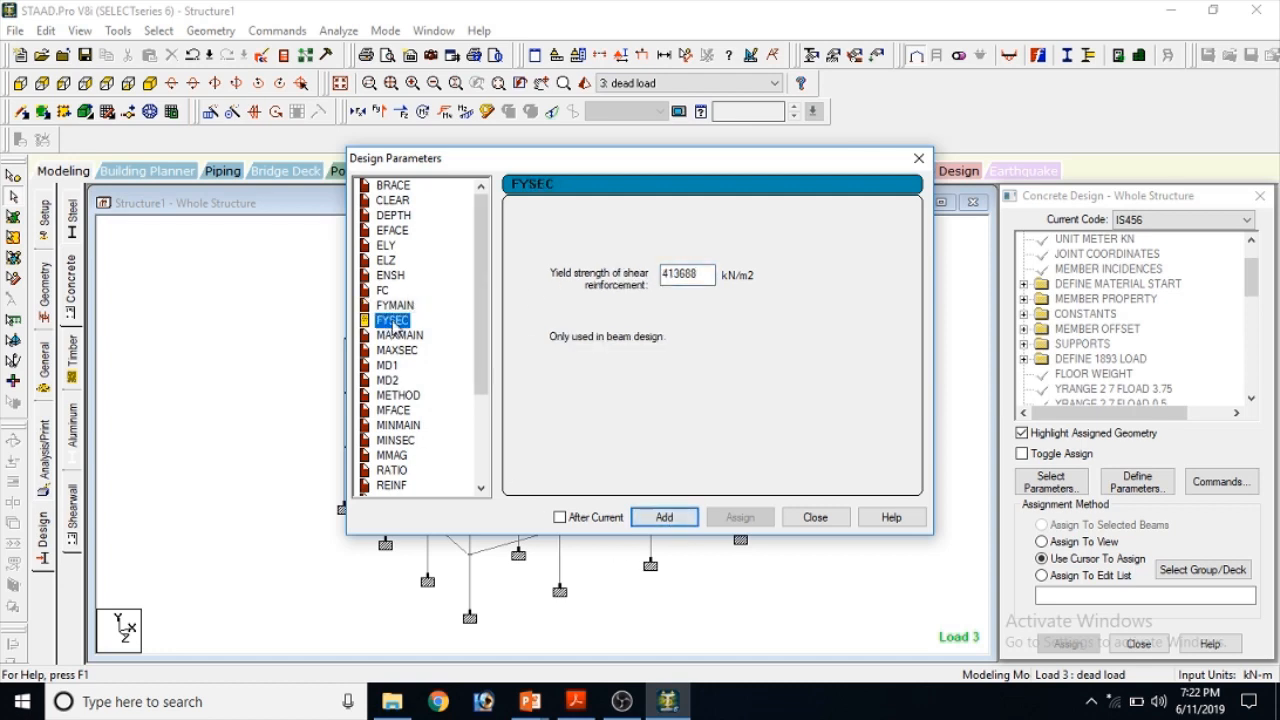
{"action": "double_click", "coordinate": [694, 273]}
{"action": "type", "text": "500000"}
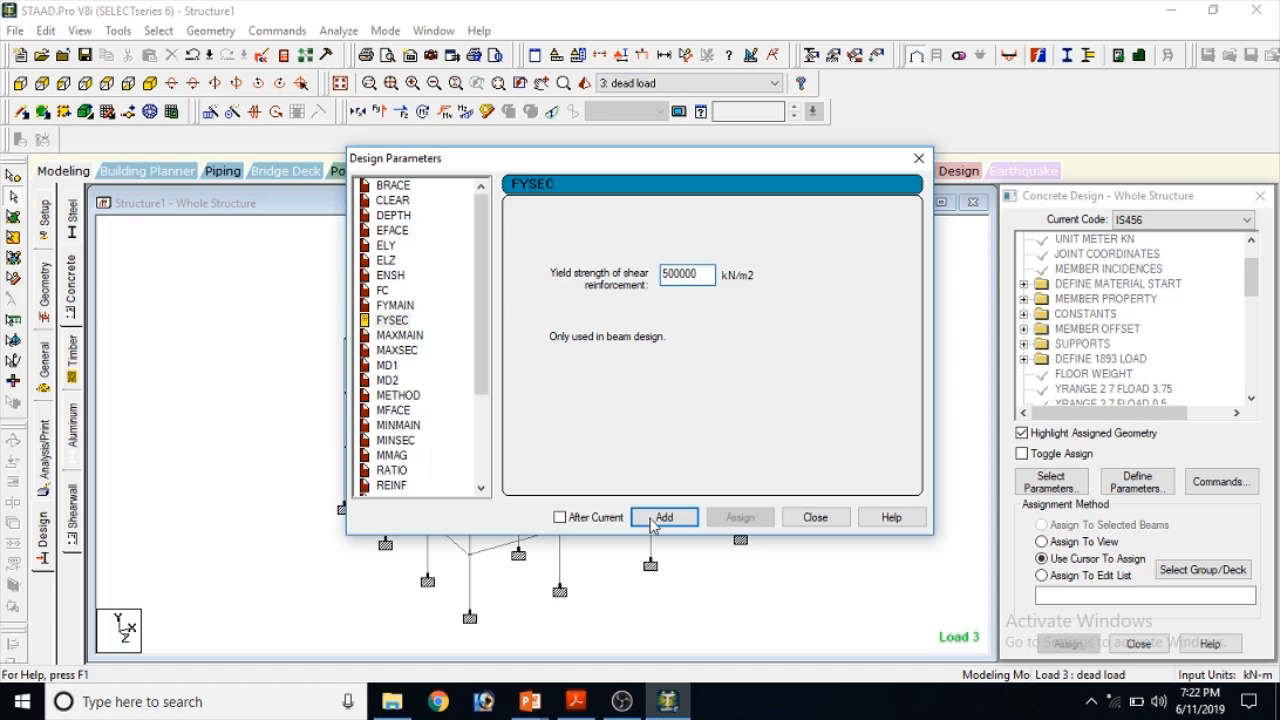
{"action": "left_click", "coordinate": [651, 525]}
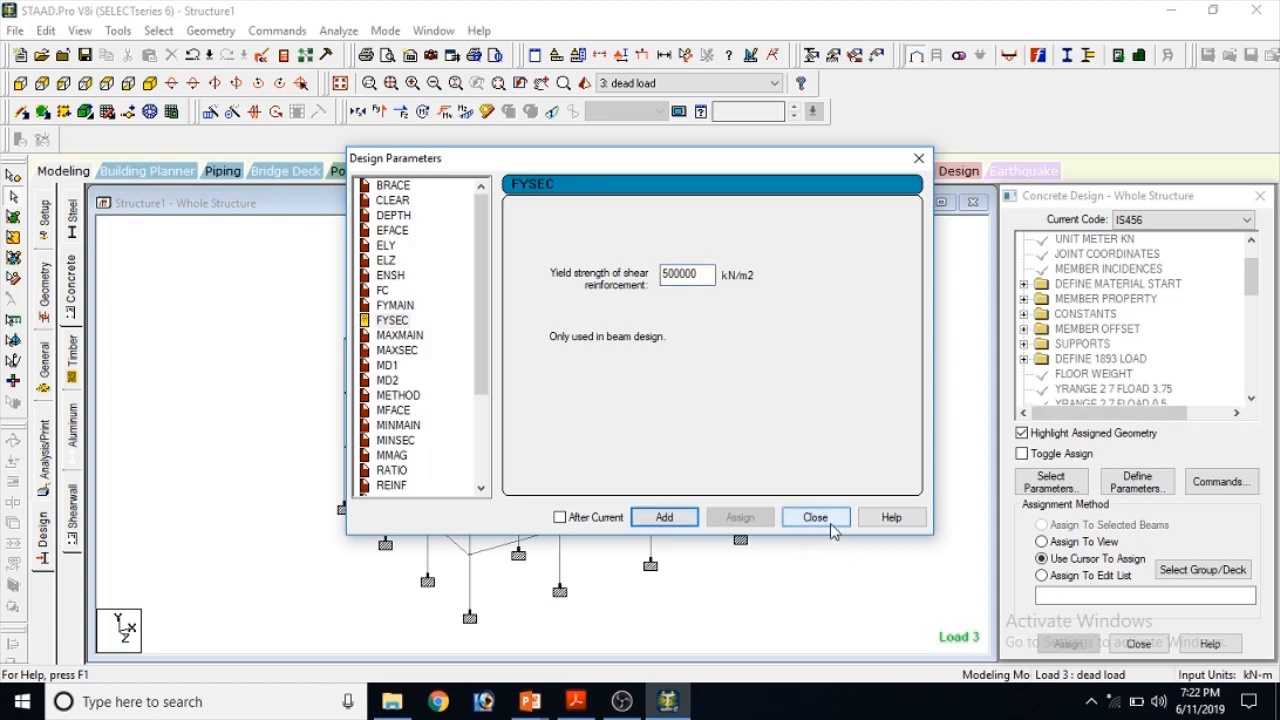
{"action": "scroll", "coordinate": [427, 438], "scroll_direction": "down", "scroll_amount": 1}
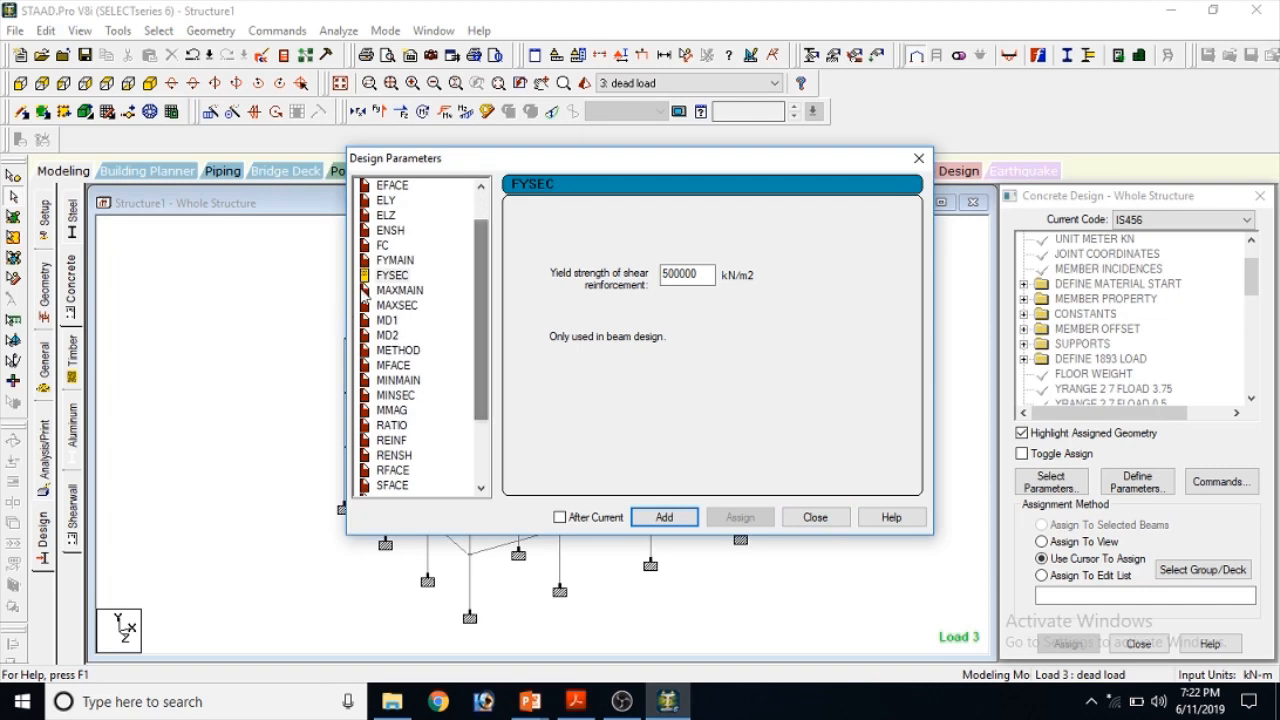
{"action": "scroll", "coordinate": [477, 388], "scroll_direction": "down", "scroll_amount": 2}
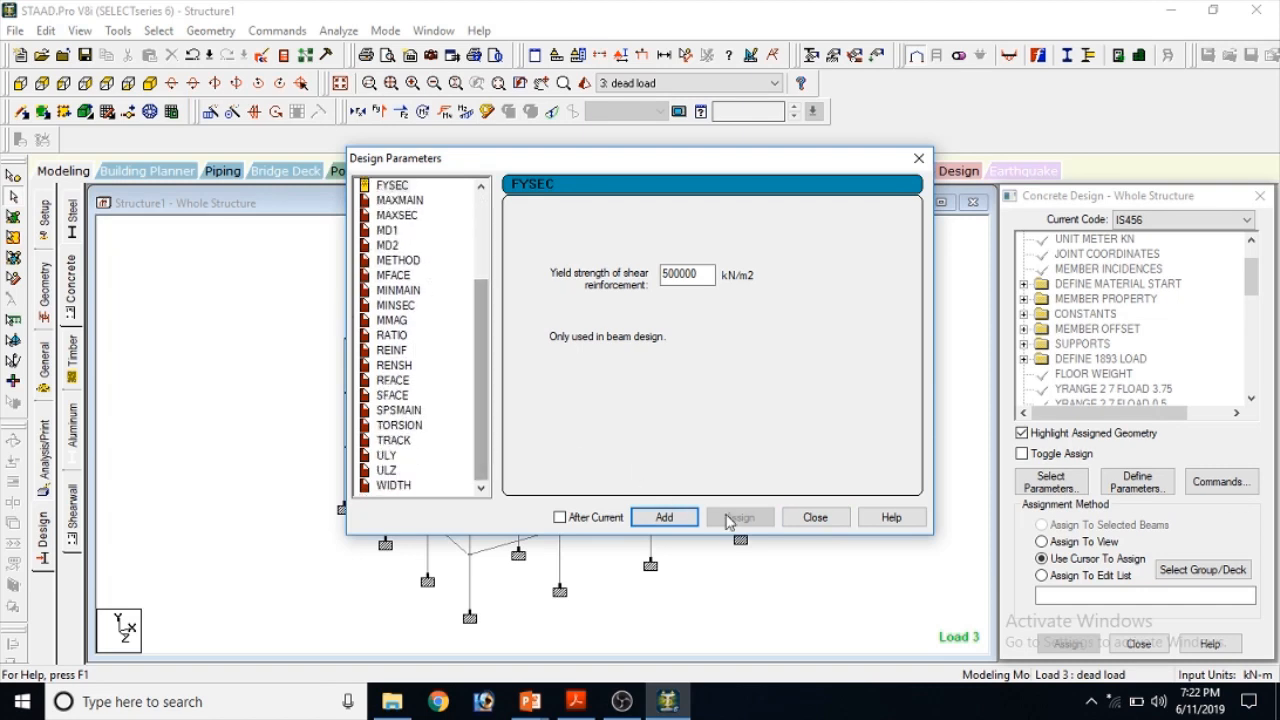
{"action": "left_click", "coordinate": [815, 517]}
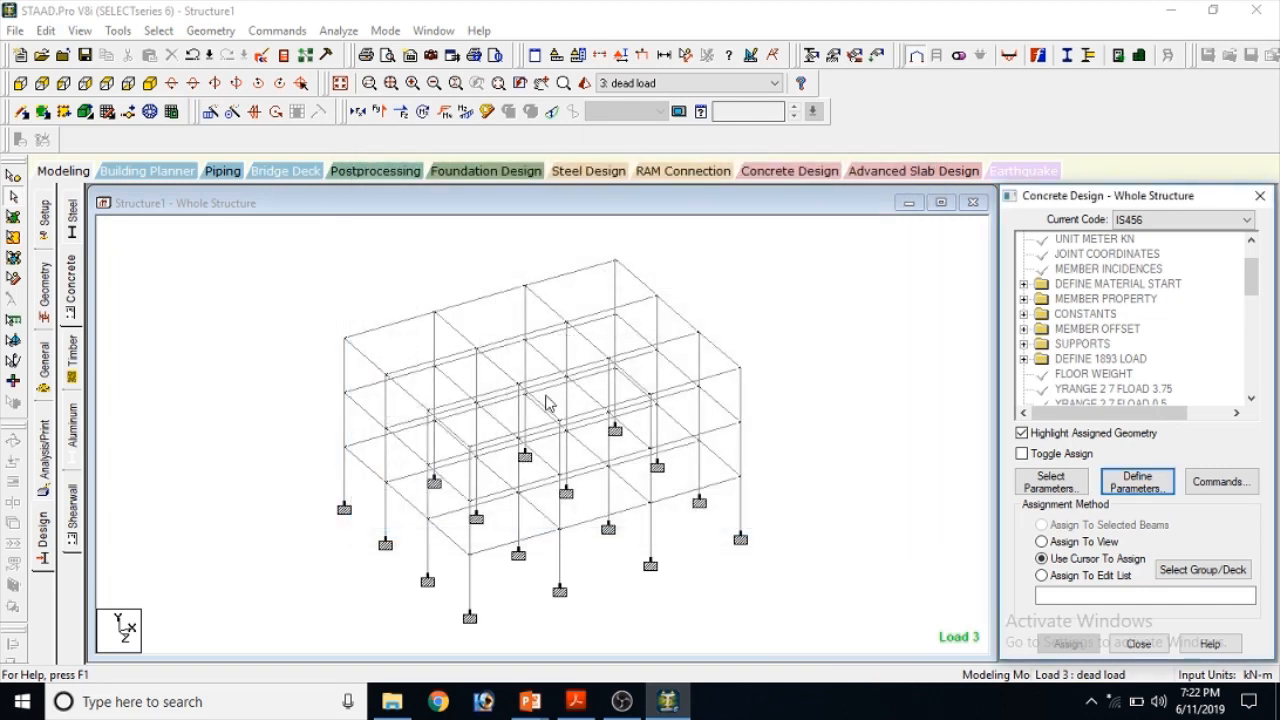
Add the DESIGN COLUMN command to the concrete design and bring the START CONCRETE DESIGN entries into view
{"action": "left_click", "coordinate": [1205, 481]}
{"action": "left_click", "coordinate": [792, 302]}
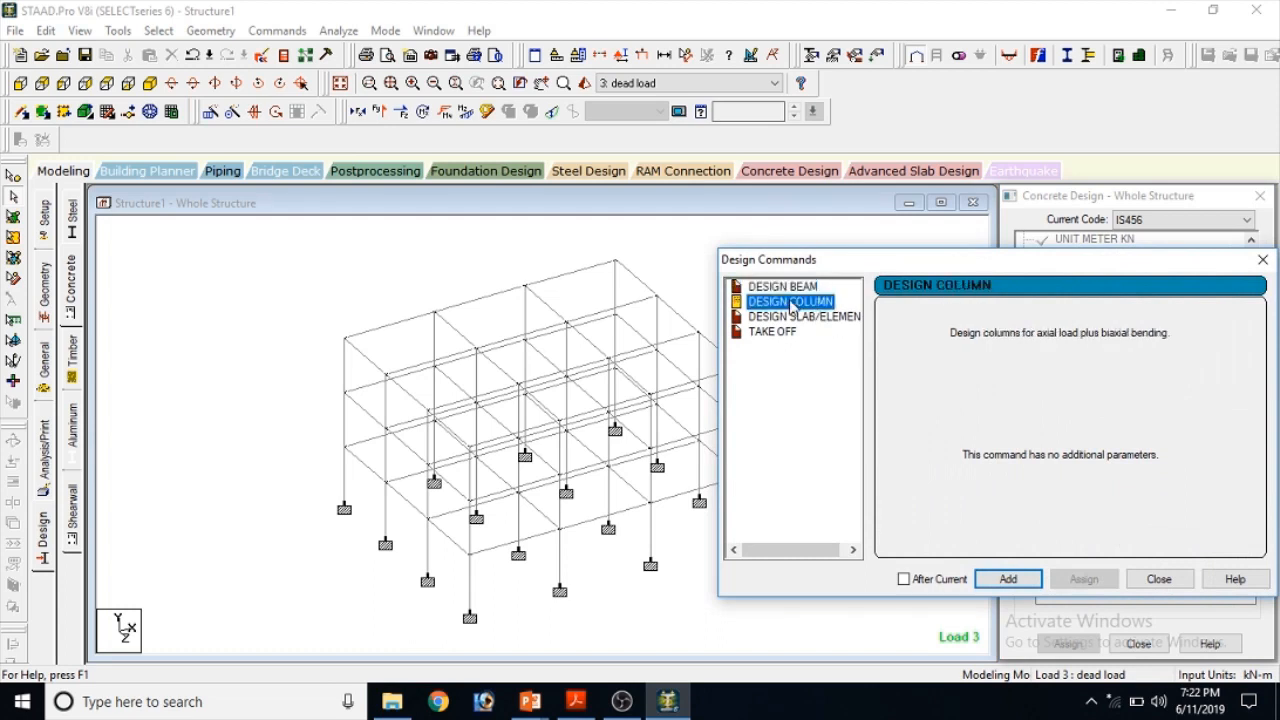
{"action": "left_click", "coordinate": [1007, 579]}
{"action": "left_click", "coordinate": [1158, 579]}
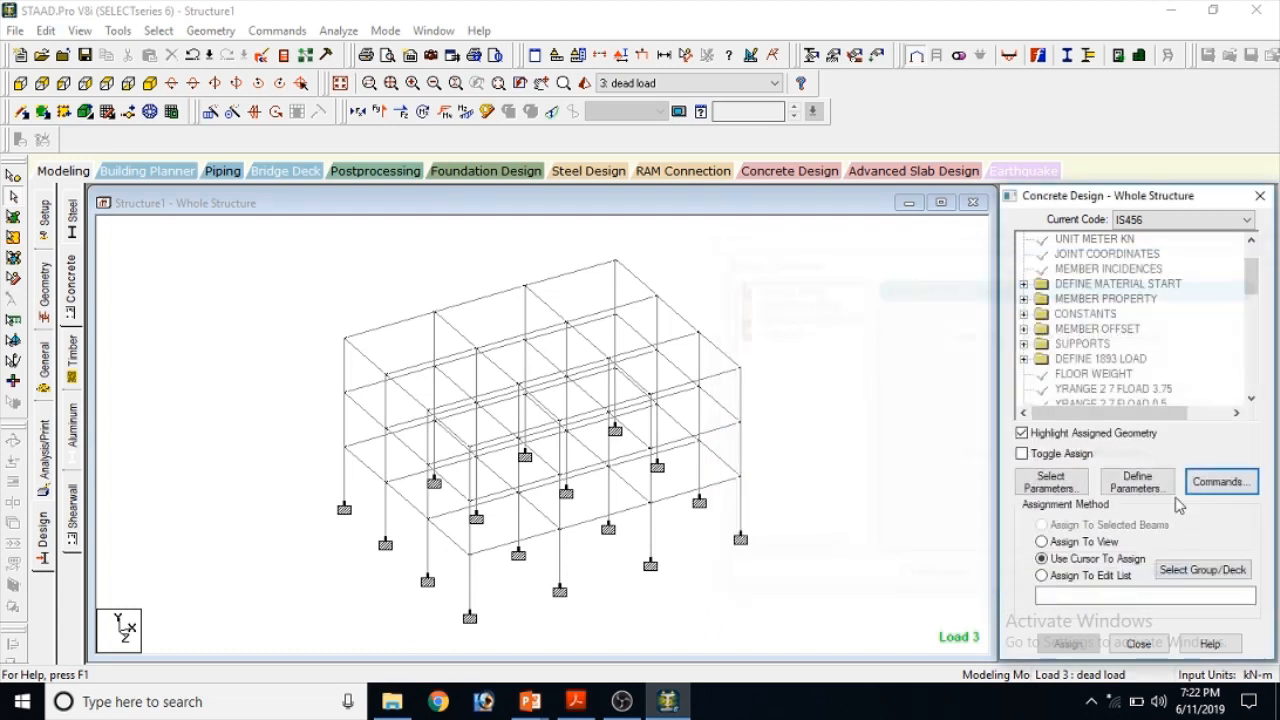
{"action": "left_click_drag", "start_coordinate": [1247, 292], "coordinate": [1250, 378]}
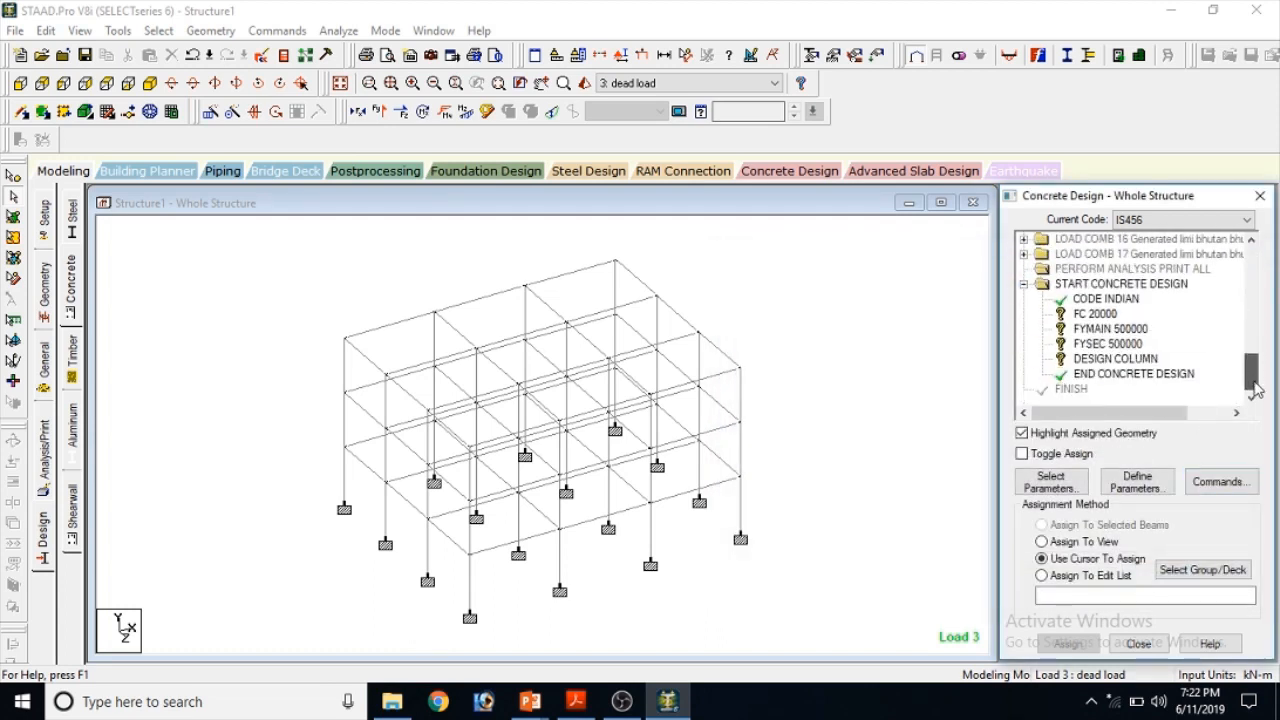
Assign the FC 20000 parameter to all members in the view
{"action": "left_click", "coordinate": [1088, 314]}
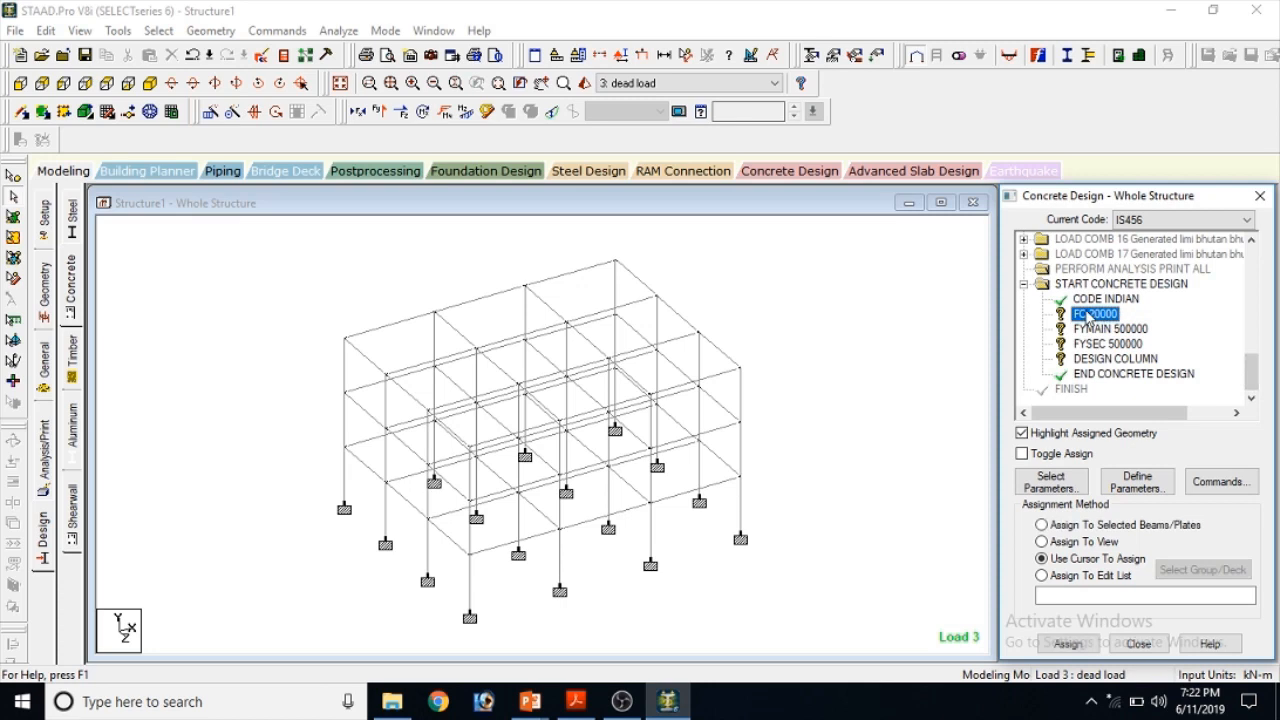
{"action": "left_click", "coordinate": [1055, 542]}
{"action": "left_click", "coordinate": [1068, 643]}
{"action": "left_click", "coordinate": [1143, 470]}
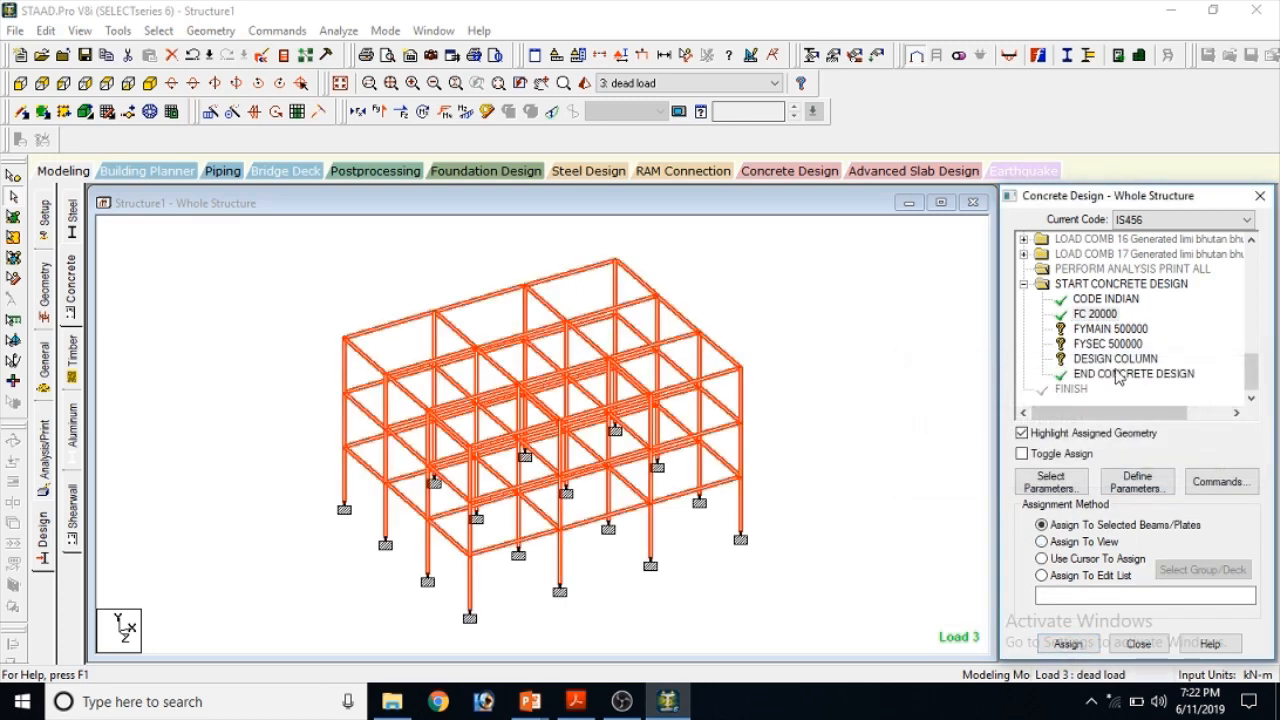
Assign the FYMAIN 500000 parameter to all members in the view
{"action": "left_click", "coordinate": [1110, 329]}
{"action": "left_click", "coordinate": [1042, 541]}
{"action": "left_click", "coordinate": [1068, 643]}
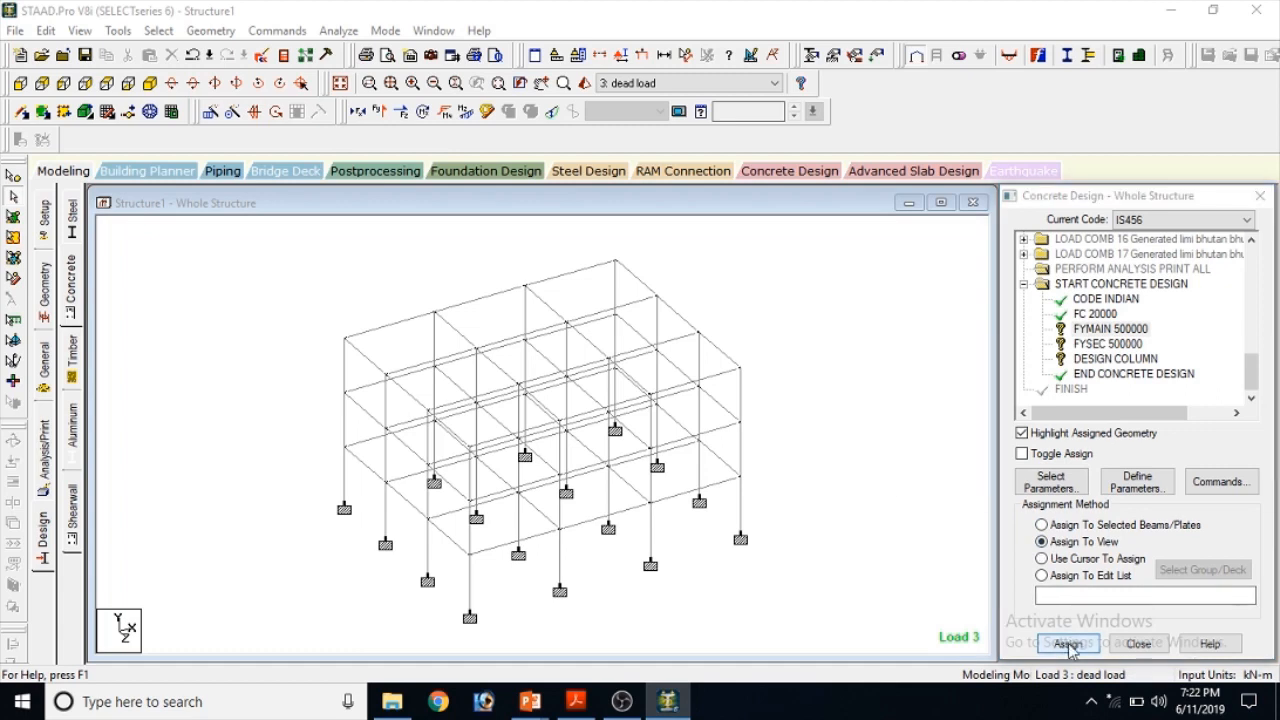
{"action": "left_click", "coordinate": [1143, 471]}
Assign the FYSEC 500000 parameter to all members in the view
{"action": "left_click", "coordinate": [1107, 343]}
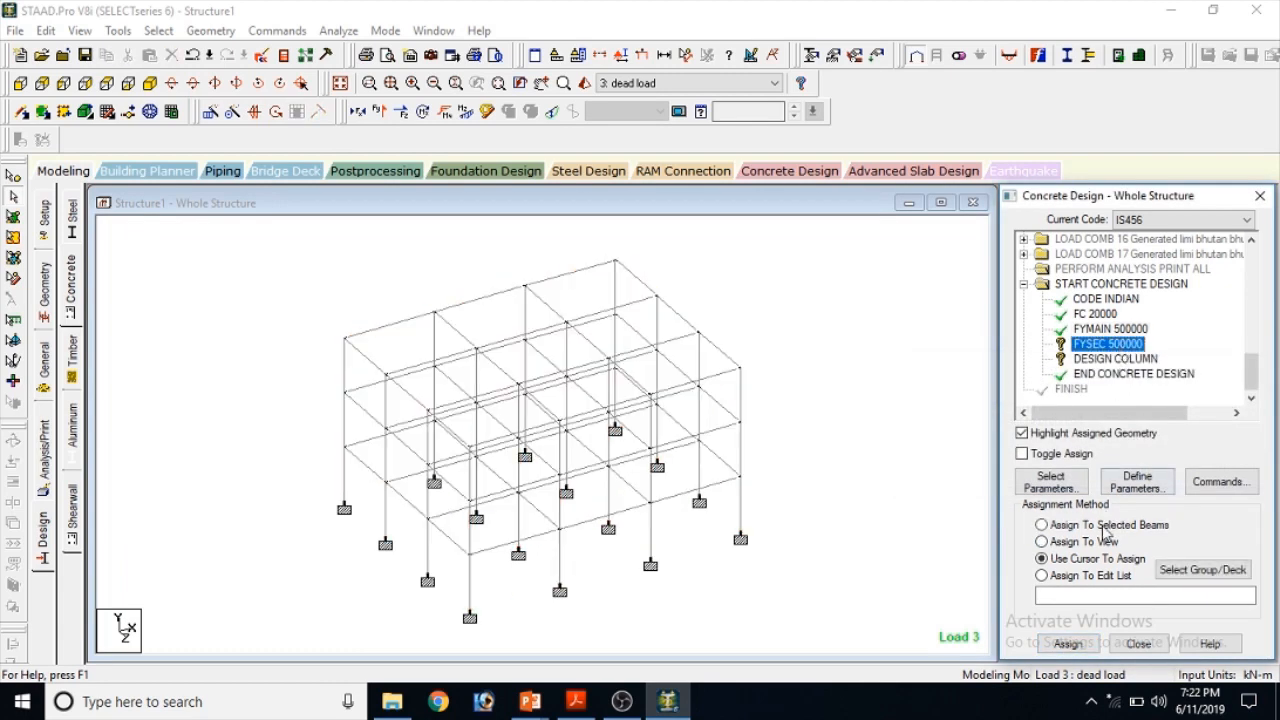
{"action": "left_click", "coordinate": [1085, 542]}
{"action": "left_click", "coordinate": [1066, 644]}
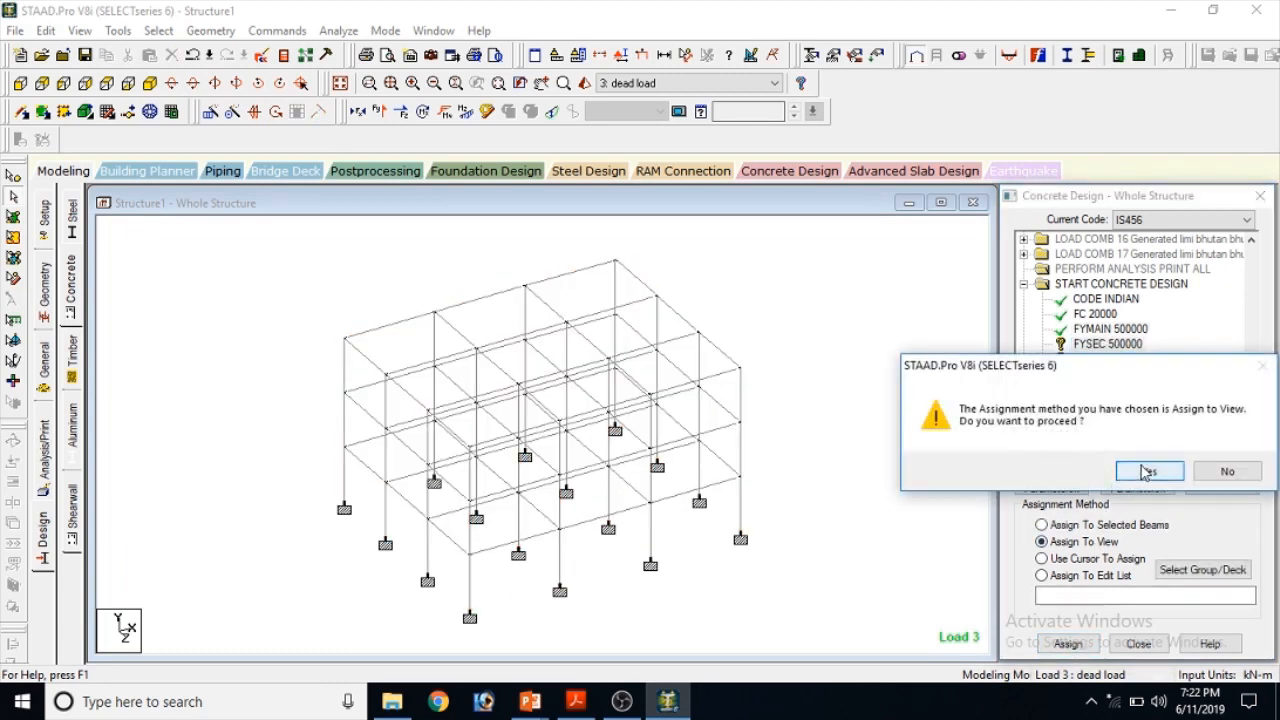
{"action": "left_click", "coordinate": [1147, 471]}
{"action": "left_click", "coordinate": [1042, 558]}
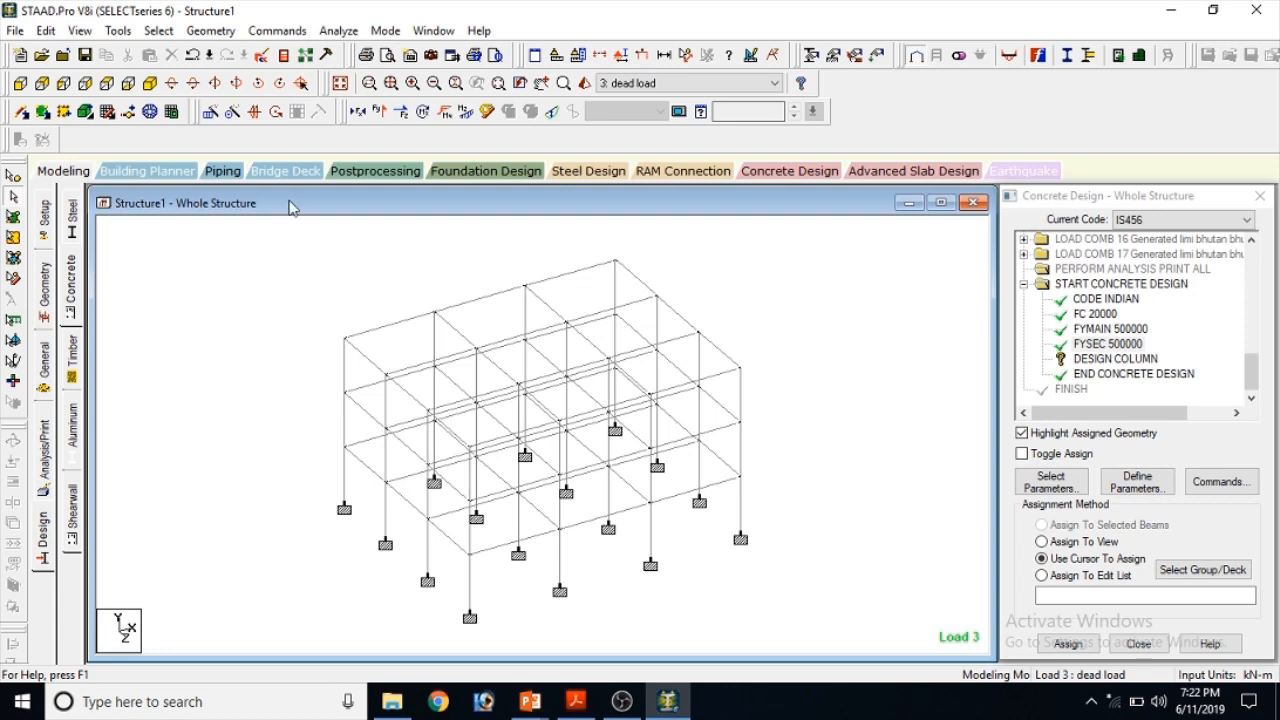
{"action": "left_click", "coordinate": [20, 83]}
{"action": "left_click_drag", "start_coordinate": [942, 566], "coordinate": [209, 506]}
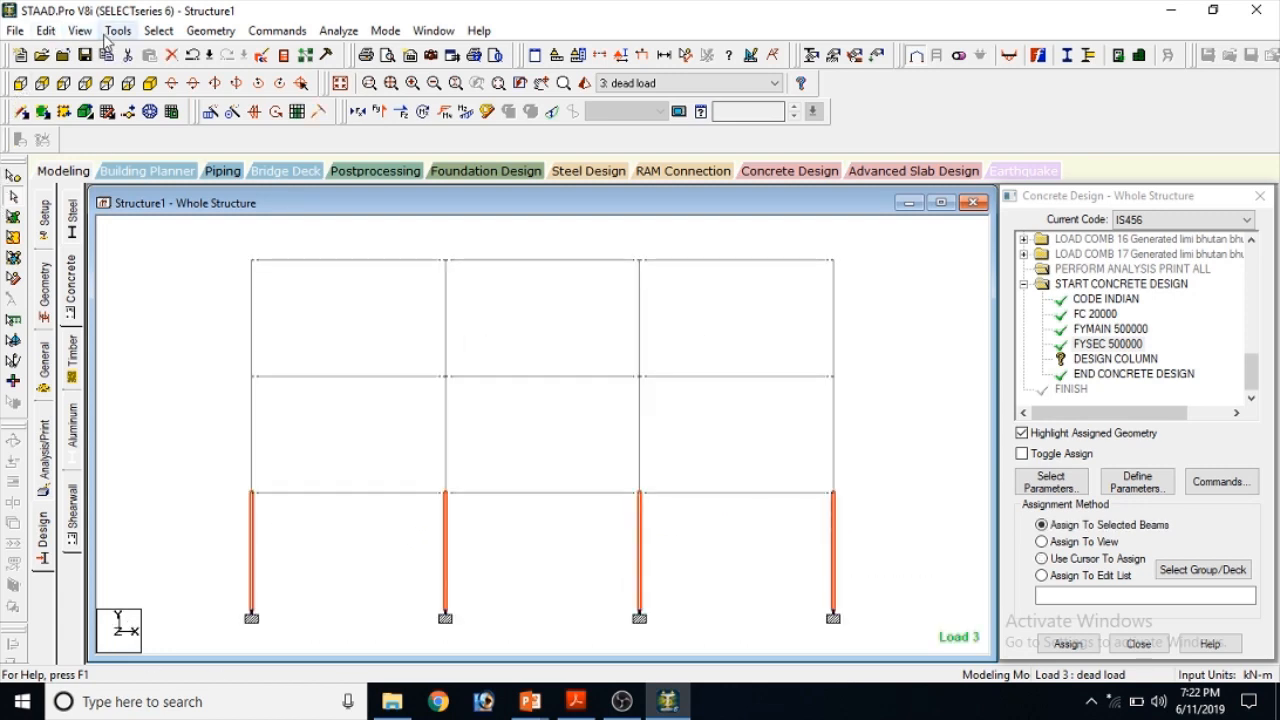
{"action": "left_click", "coordinate": [150, 83]}
Assign the DESIGN COLUMN command to all ground-storey columns, selected together in the front view, and clear the selection
{"action": "left_click", "coordinate": [1100, 359]}
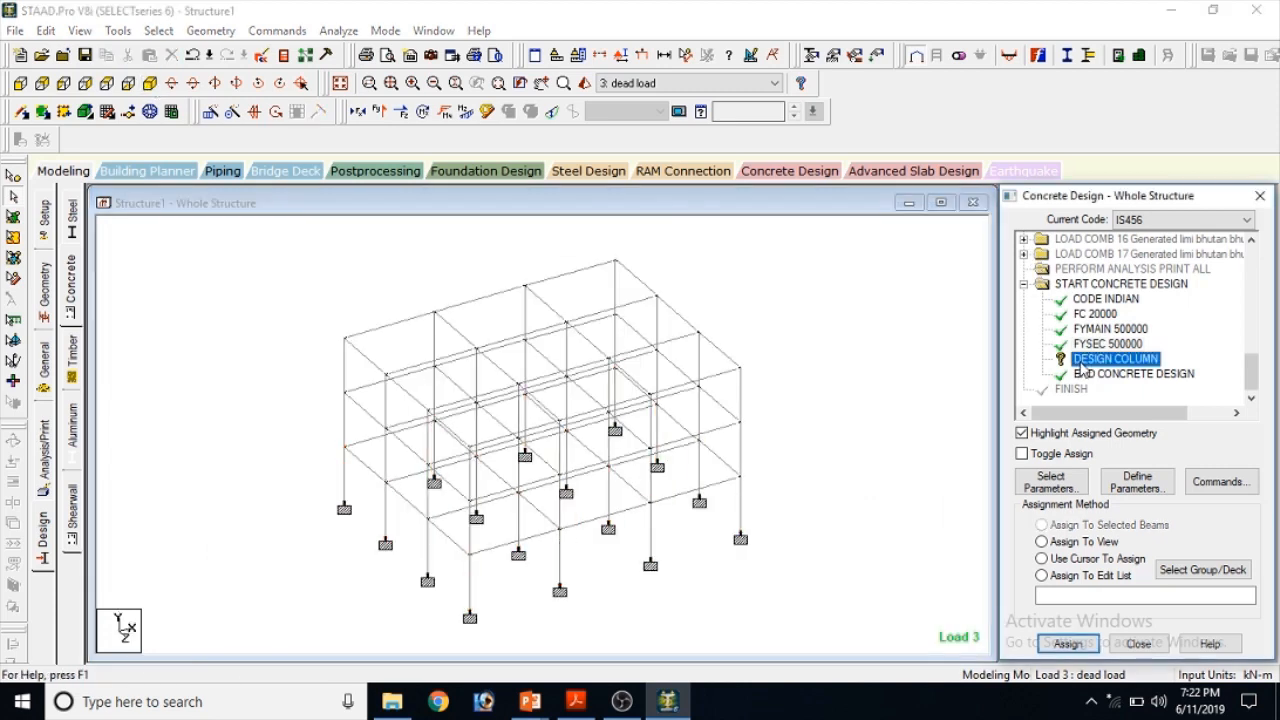
{"action": "left_click", "coordinate": [20, 83]}
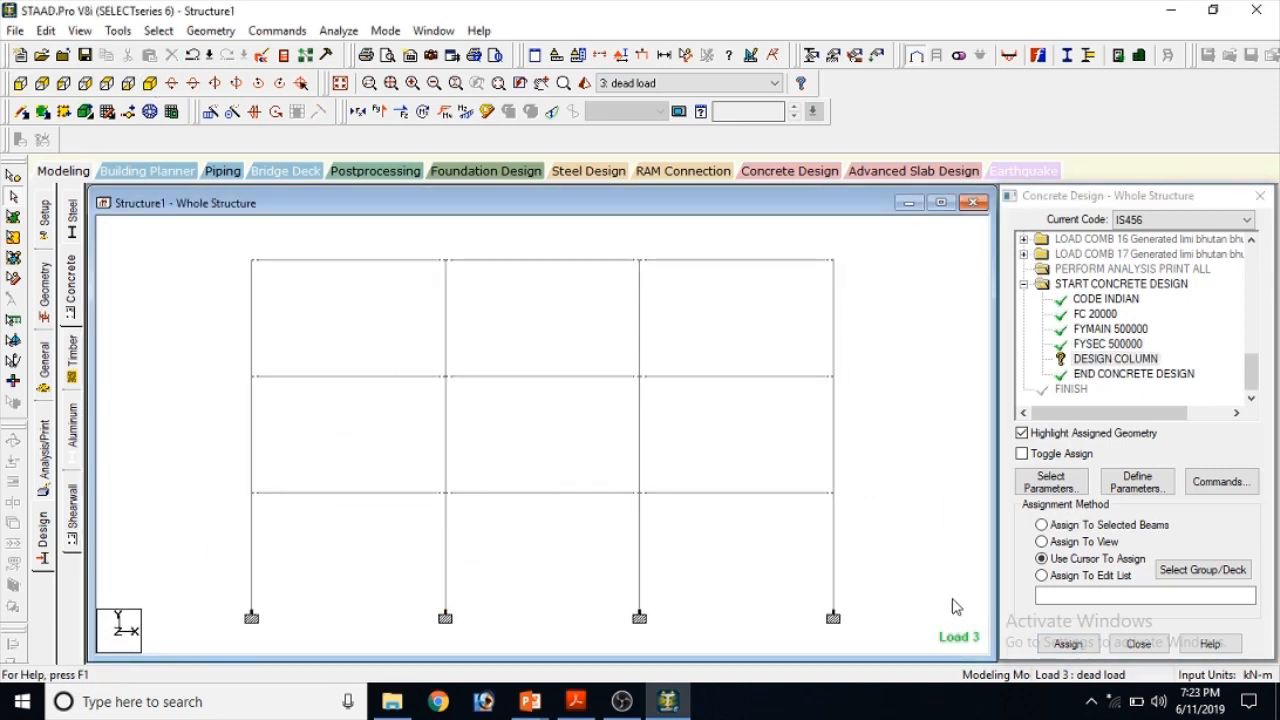
{"action": "left_click_drag", "start_coordinate": [909, 590], "coordinate": [206, 499]}
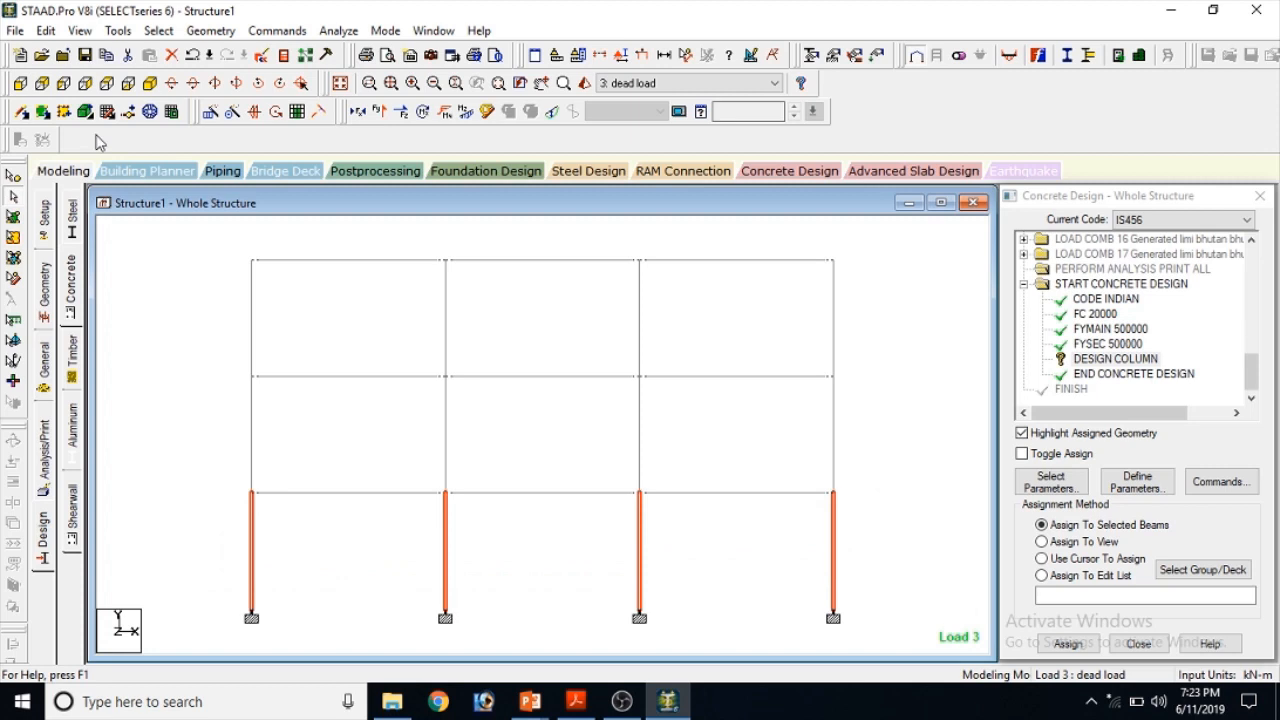
{"action": "left_click", "coordinate": [150, 83]}
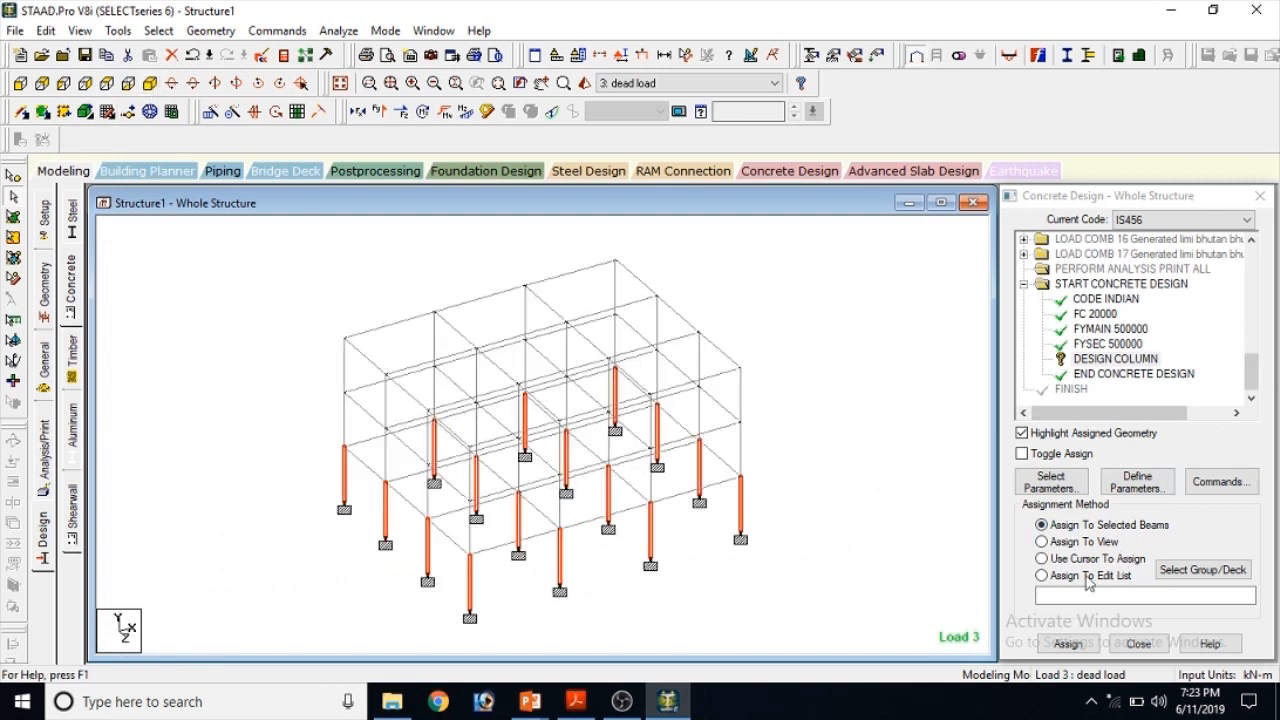
{"action": "left_click", "coordinate": [1068, 643]}
{"action": "left_click", "coordinate": [1140, 470]}
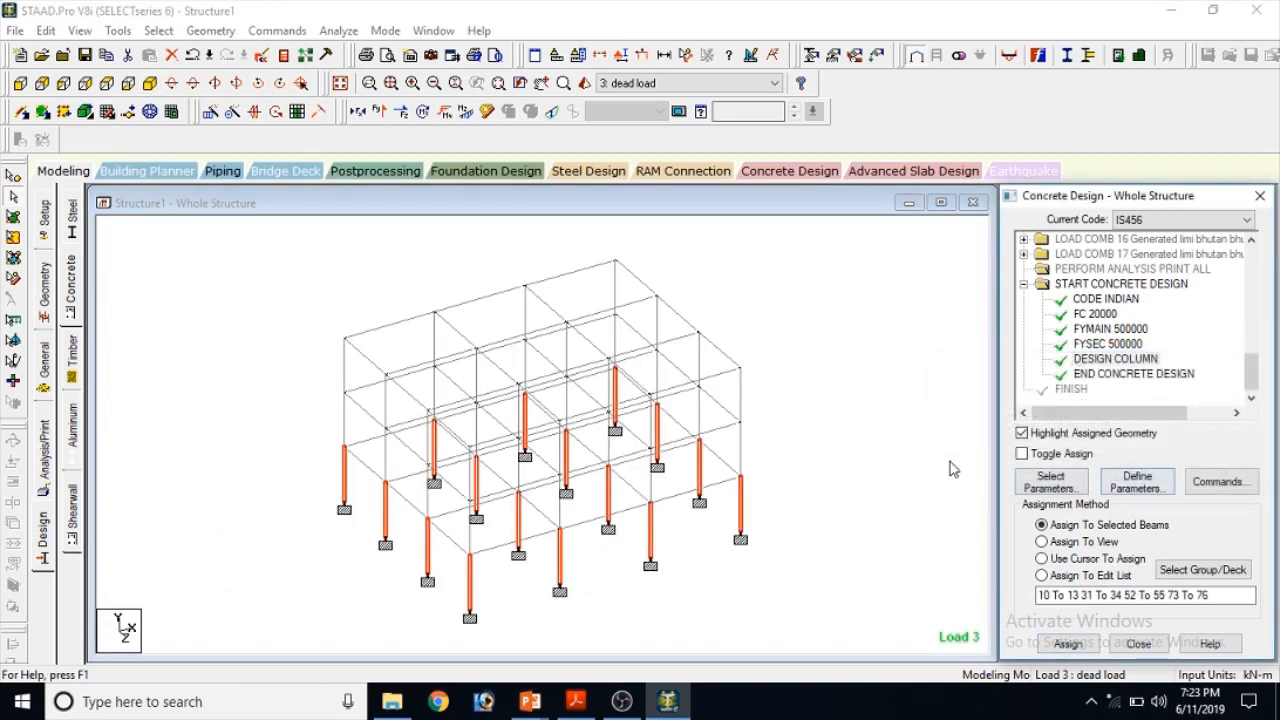
{"action": "left_click", "coordinate": [952, 470]}
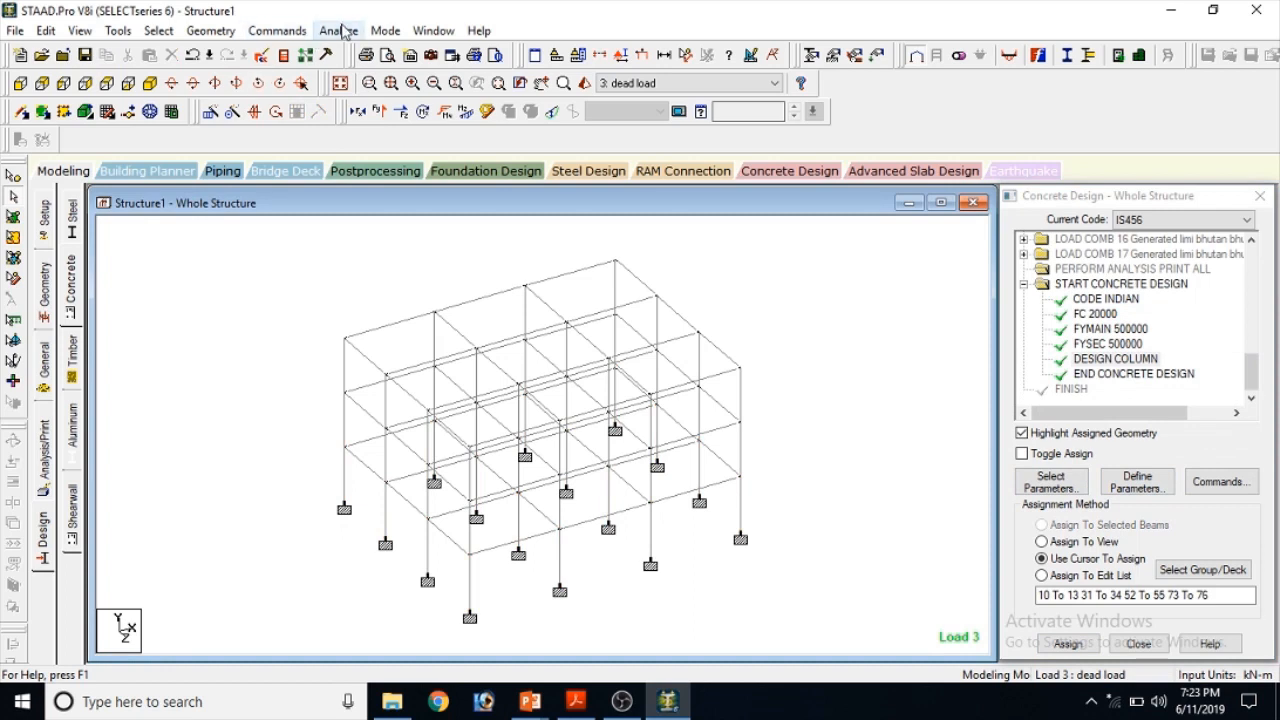
Add another Perform Analysis command with the print option All after the concrete design
{"action": "left_click", "coordinate": [290, 31]}
{"action": "mouse_move", "coordinate": [382, 335]}
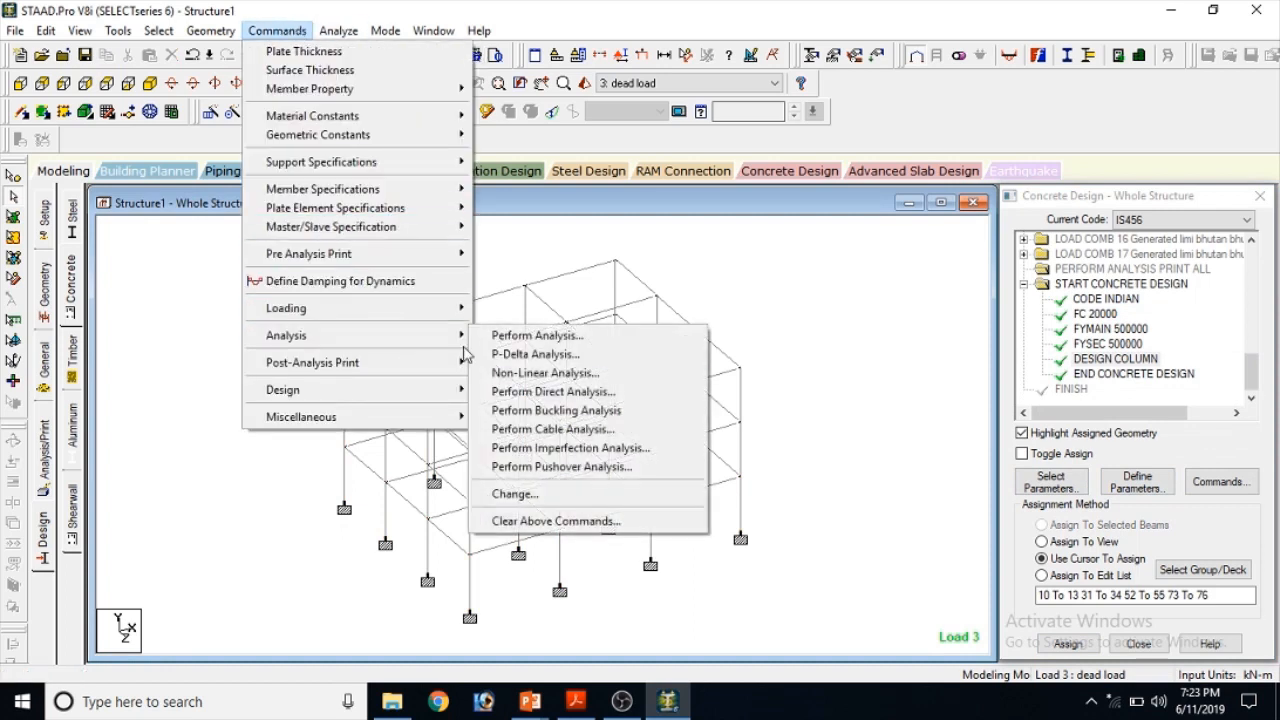
{"action": "left_click", "coordinate": [530, 337]}
{"action": "left_click", "coordinate": [601, 406]}
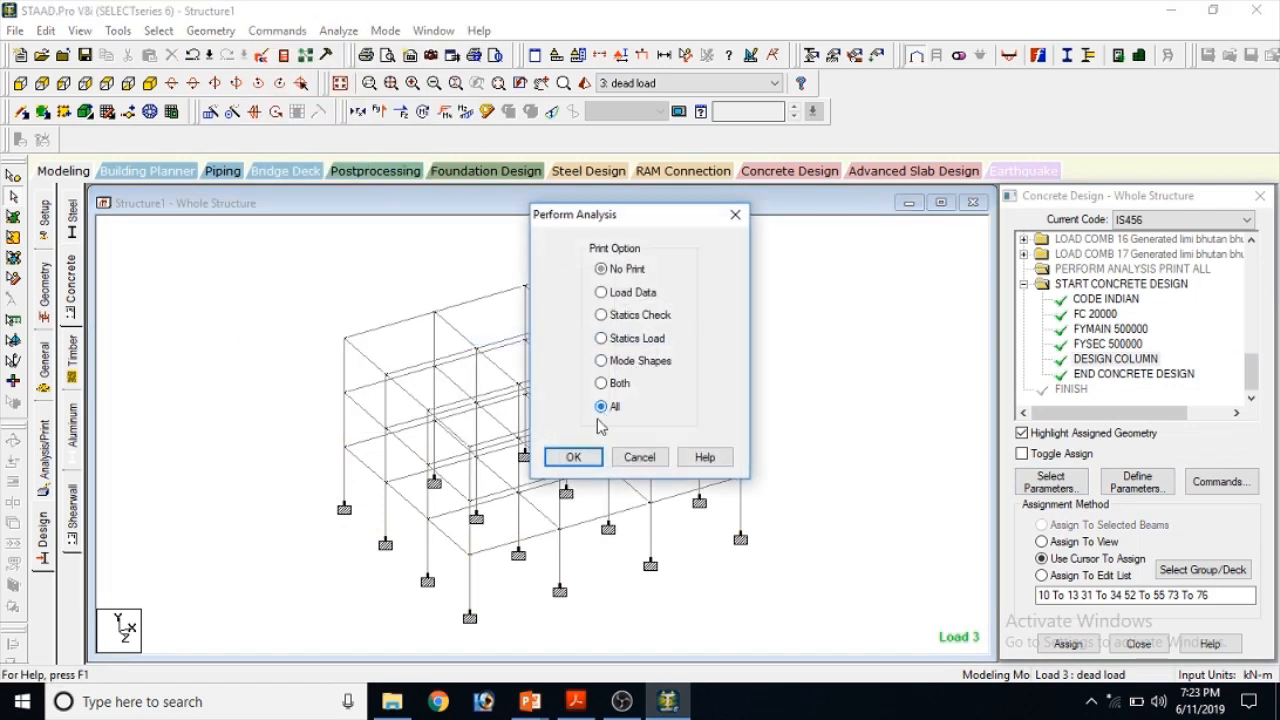
{"action": "left_click", "coordinate": [573, 457]}
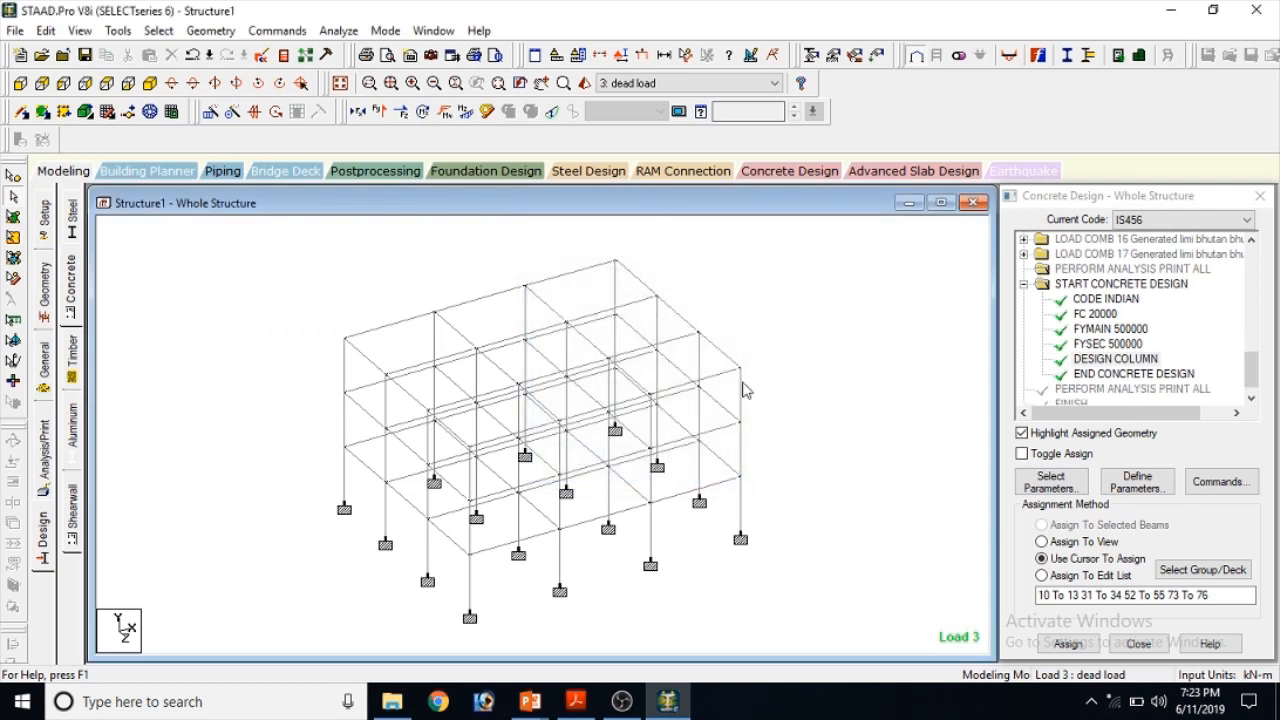
Run the analysis, saving the modified structure over the existing results, and open the output file
{"action": "left_click", "coordinate": [339, 31]}
{"action": "left_click", "coordinate": [370, 51]}
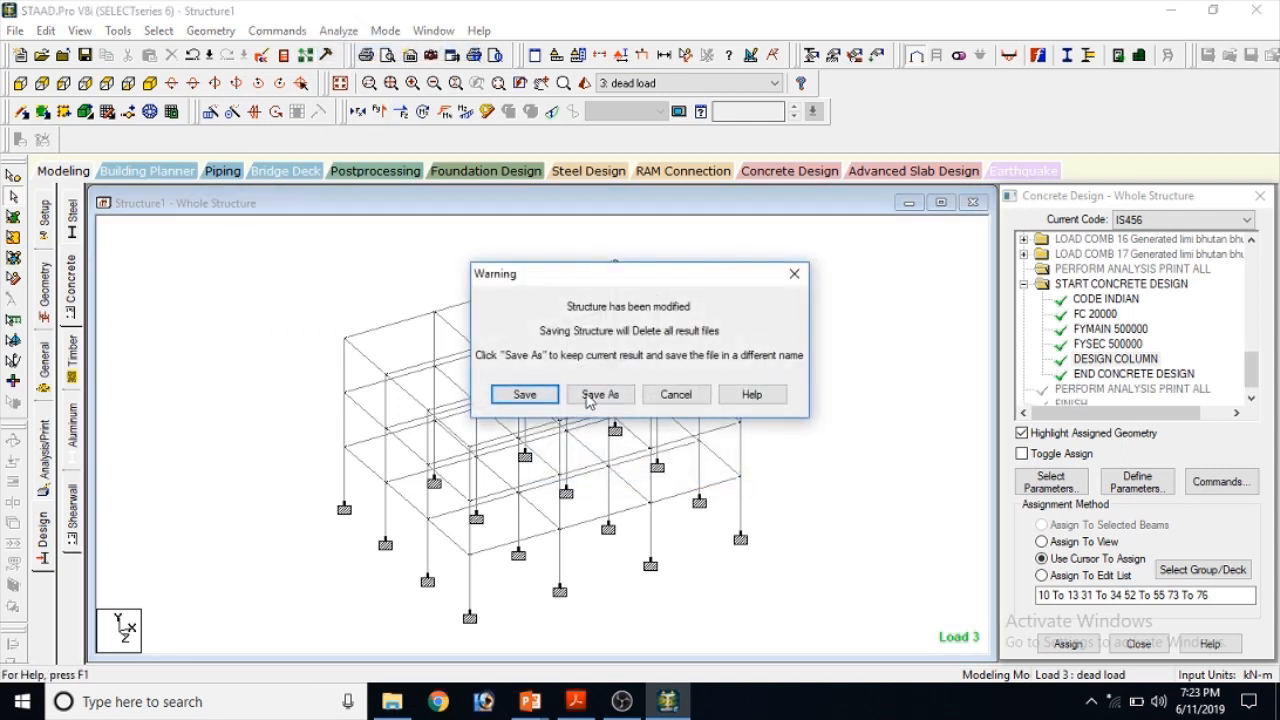
{"action": "left_click", "coordinate": [525, 394]}
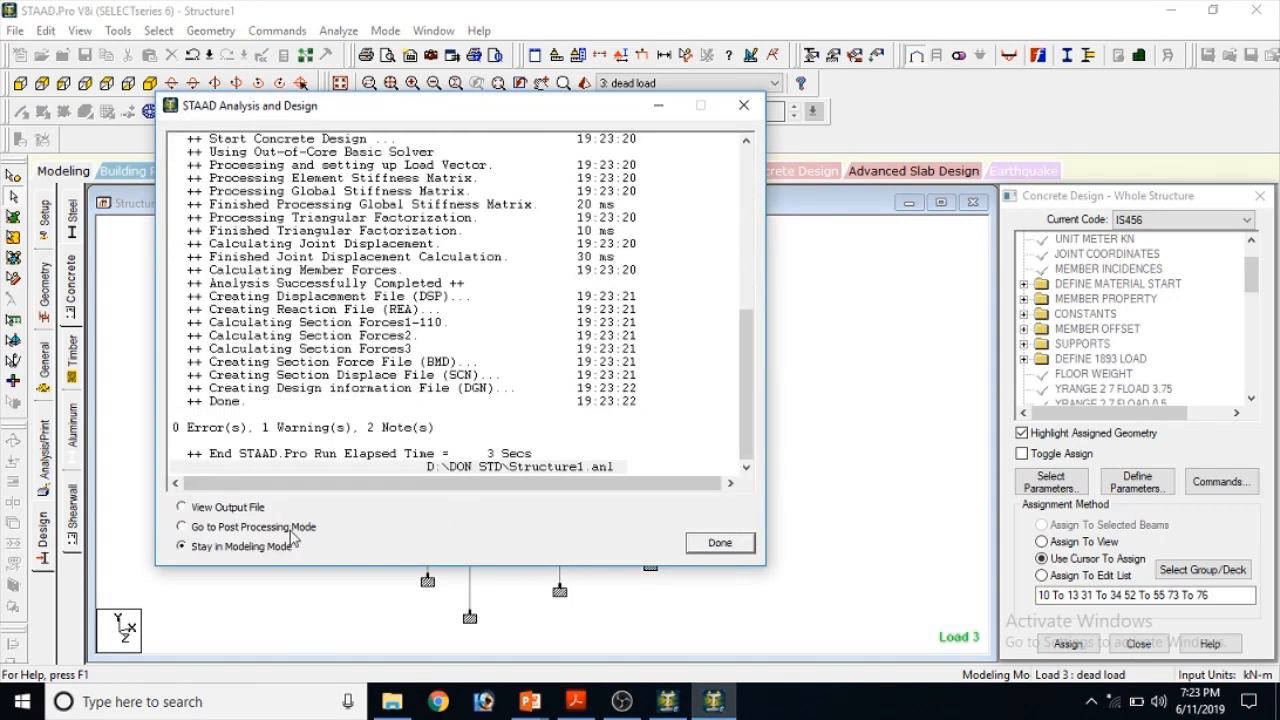
{"action": "left_click", "coordinate": [230, 527]}
{"action": "left_click", "coordinate": [720, 543]}
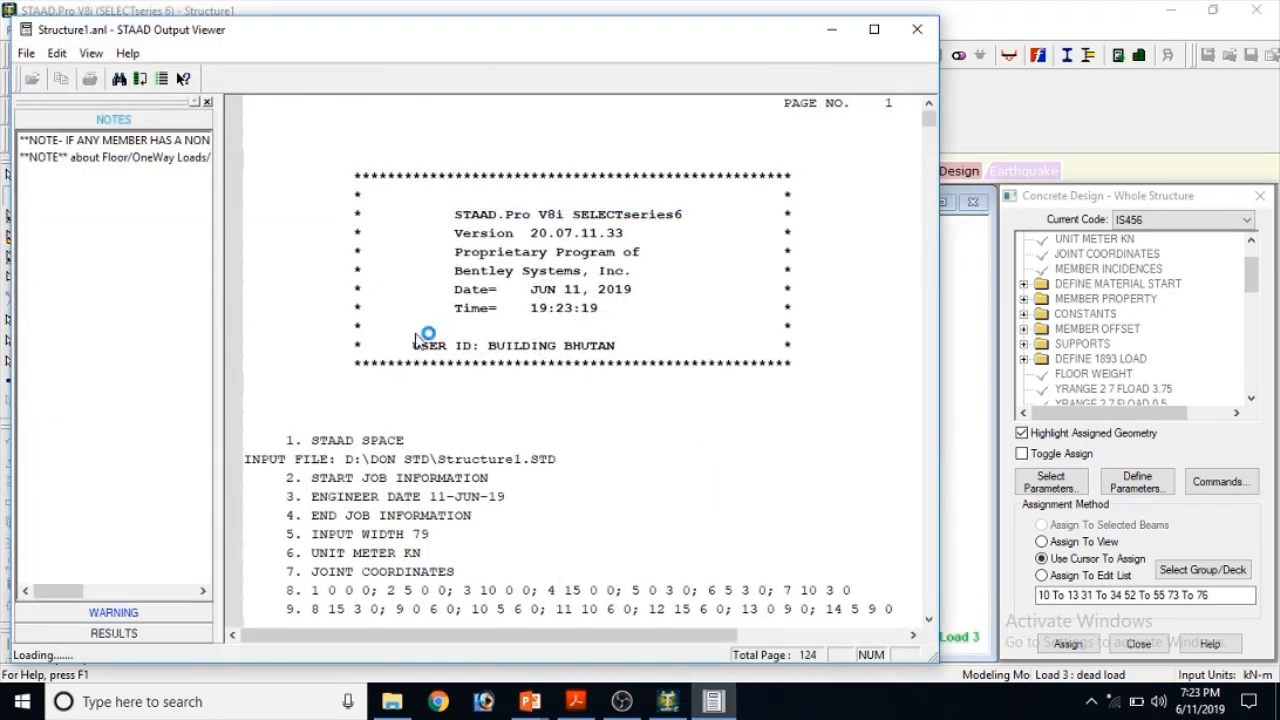
Examine the concrete design results for column 10 in the output file, and minimize the output viewer
{"action": "left_click", "coordinate": [128, 634]}
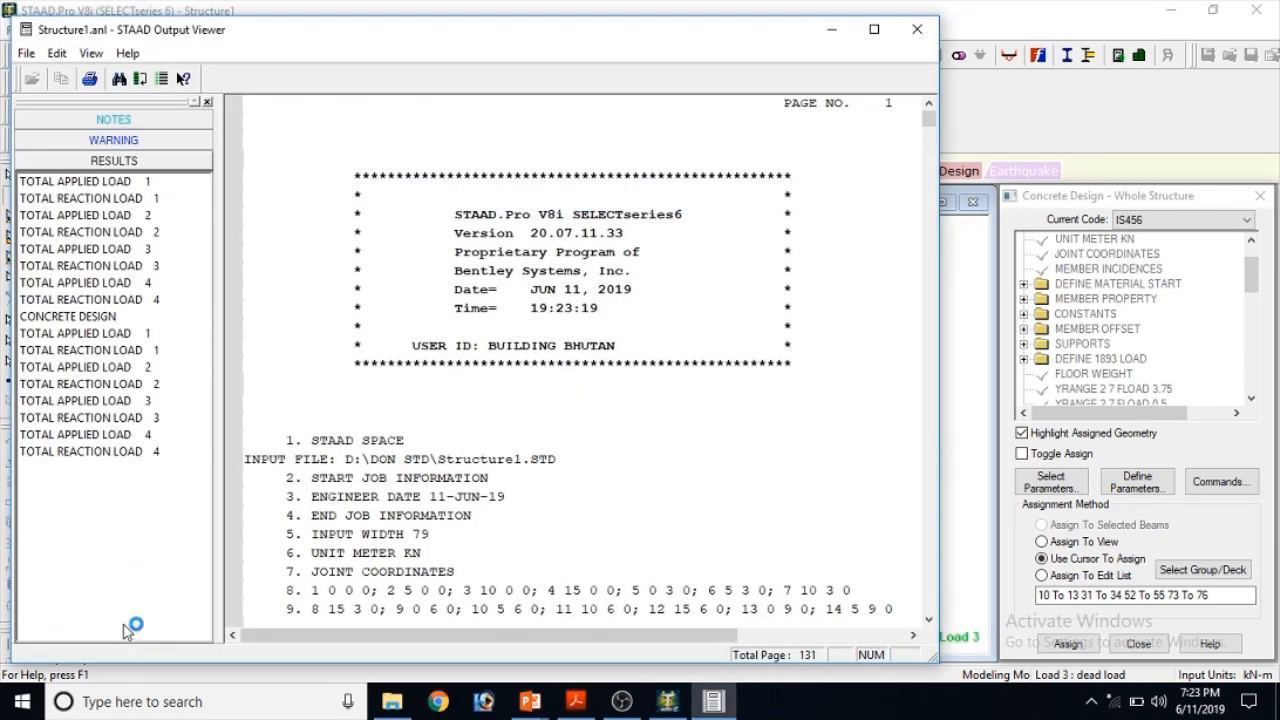
{"action": "left_click", "coordinate": [99, 320]}
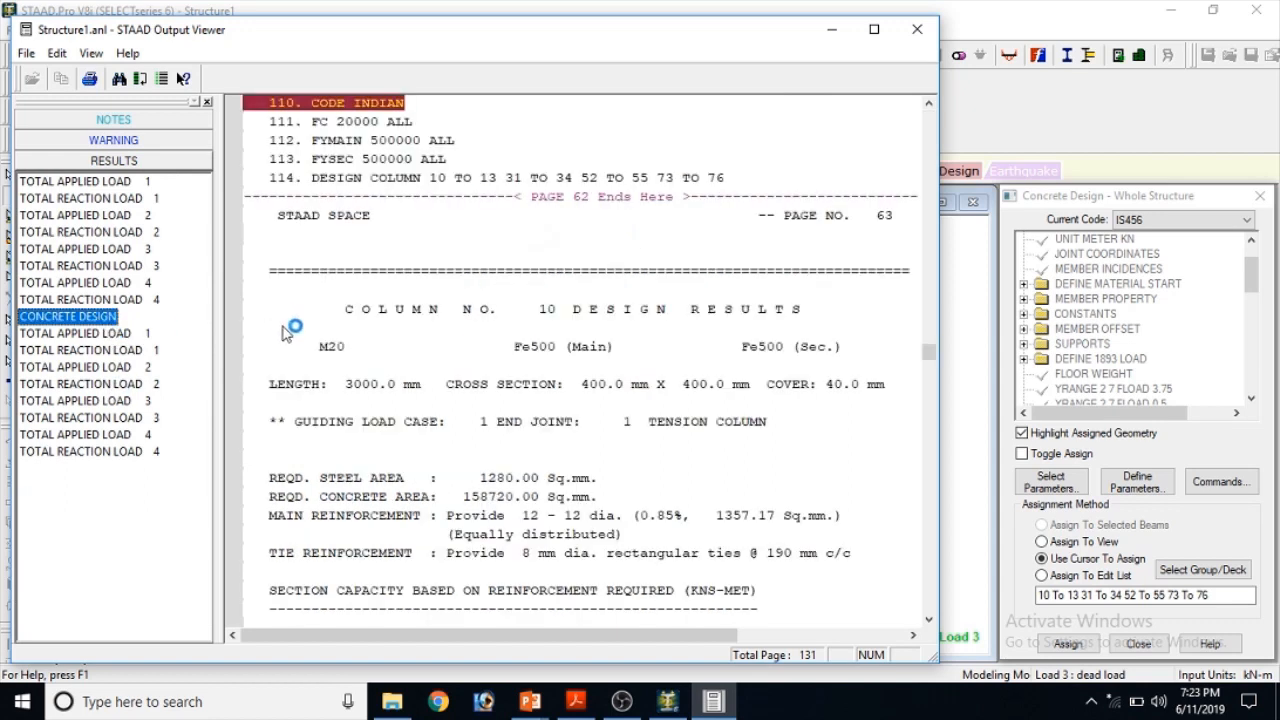
{"action": "scroll", "coordinate": [523, 358], "scroll_direction": "down", "scroll_amount": 2}
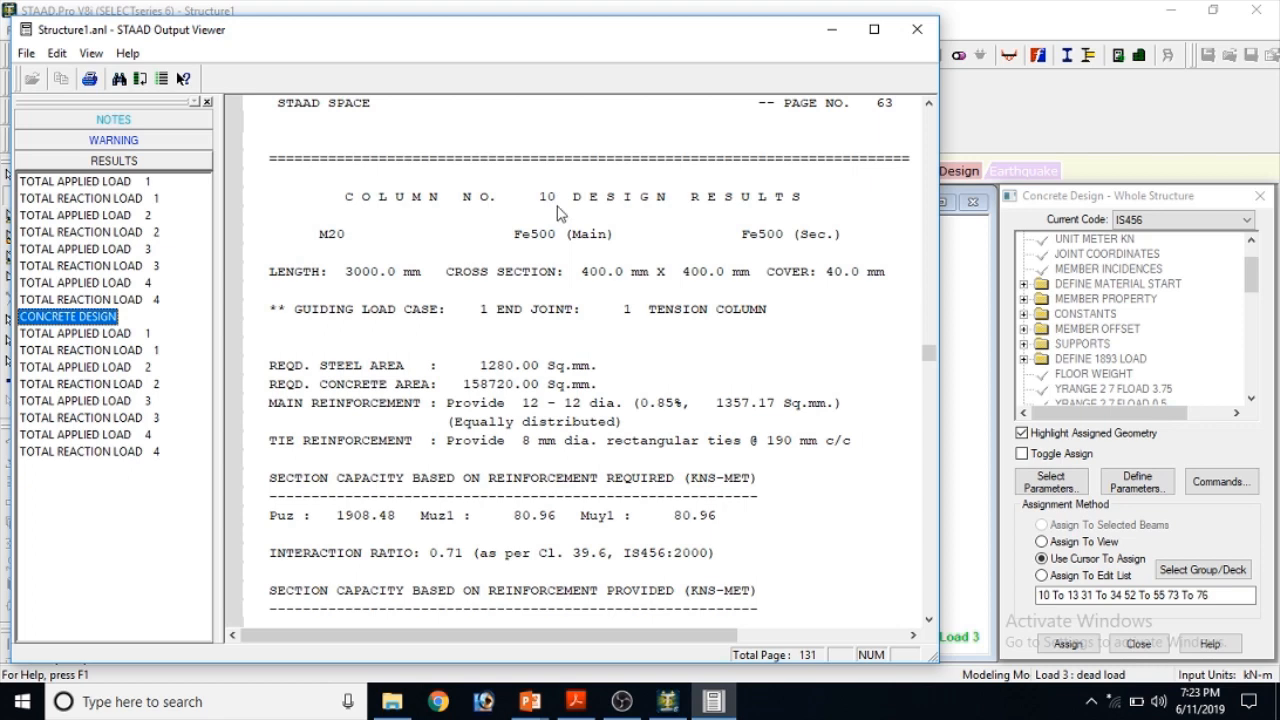
{"action": "left_click", "coordinate": [831, 29]}
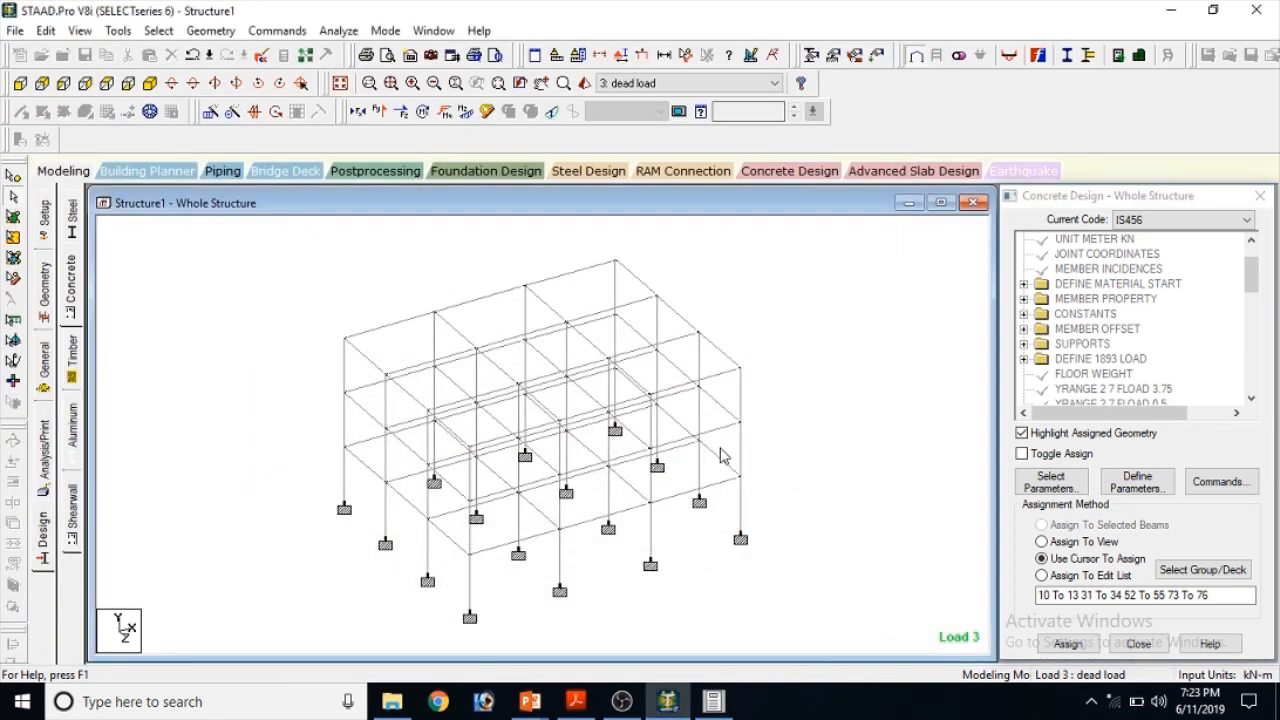
Isolate the ground-storey columns in the isometric view and show their beam numbers
{"action": "left_click", "coordinate": [42, 84]}
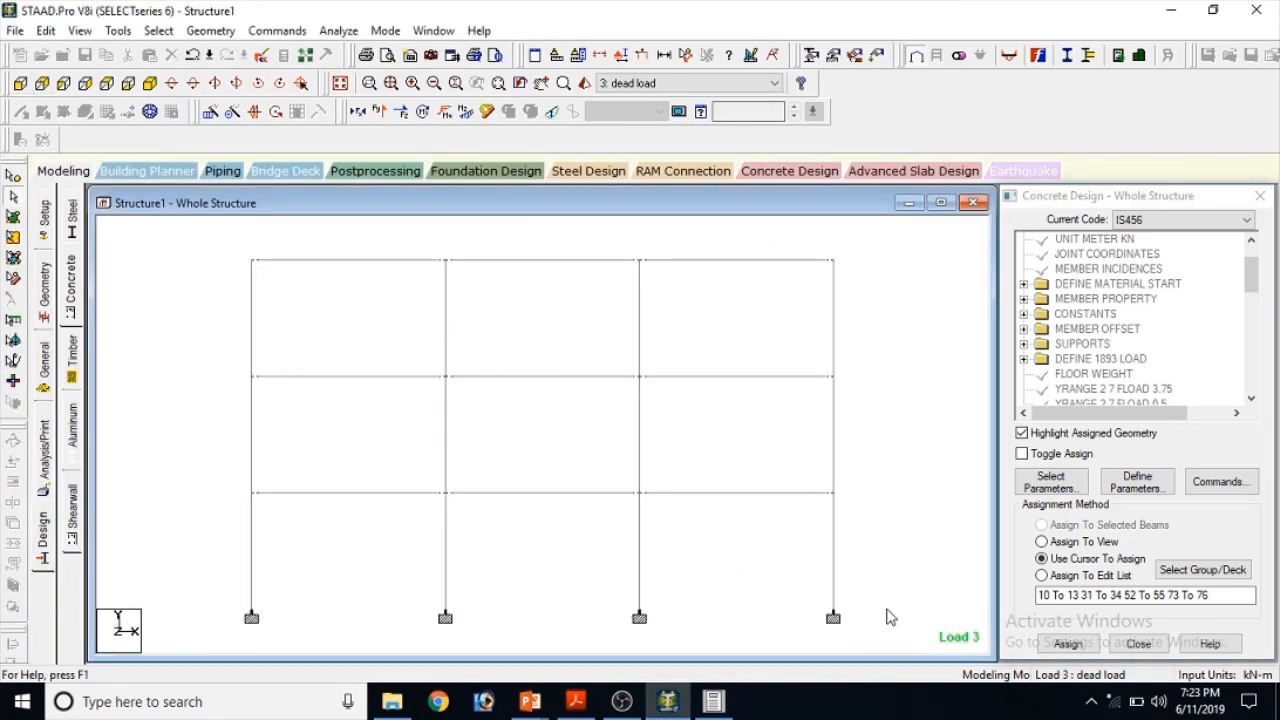
{"action": "left_click_drag", "start_coordinate": [886, 617], "coordinate": [137, 520]}
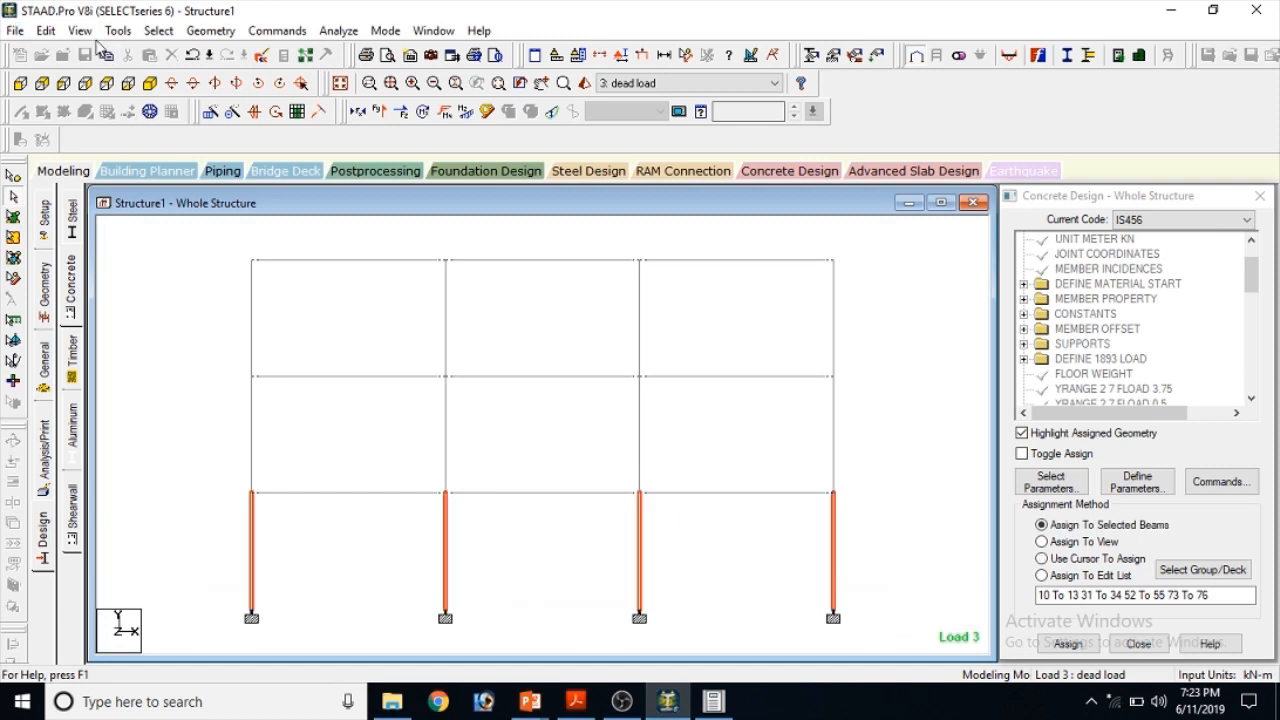
{"action": "left_click", "coordinate": [80, 30]}
{"action": "left_click", "coordinate": [150, 89]}
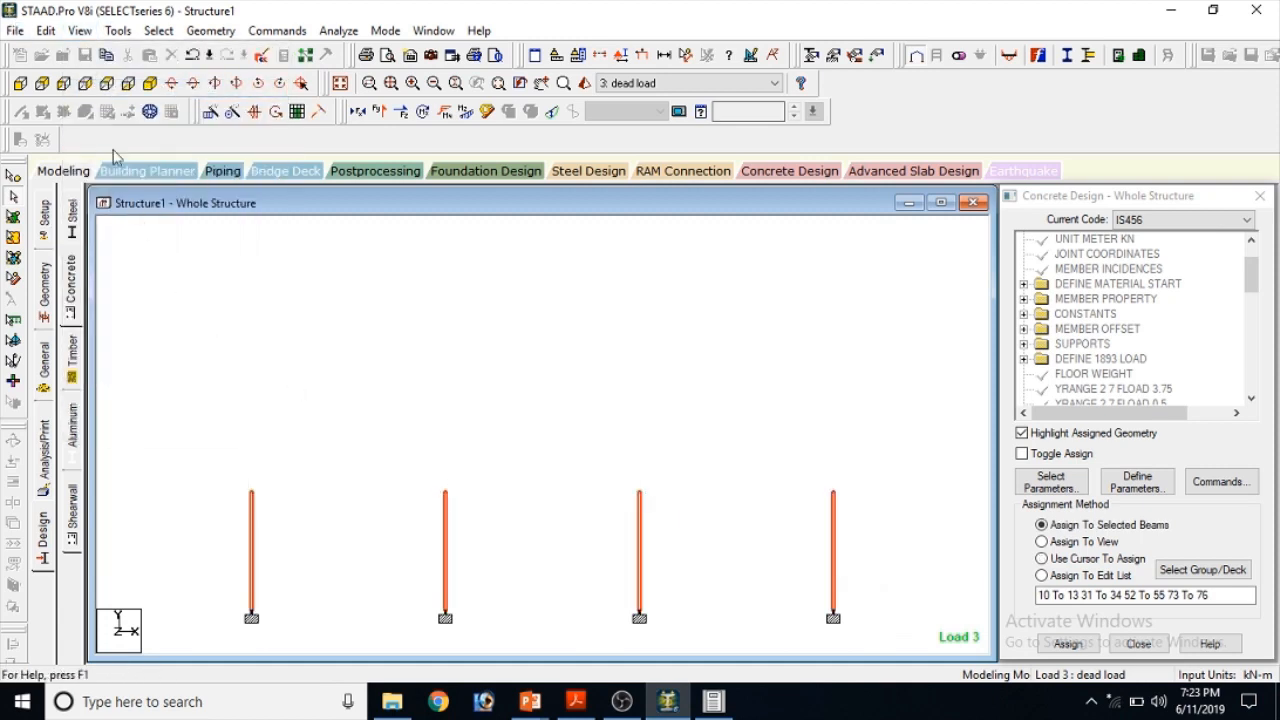
{"action": "left_click", "coordinate": [150, 84]}
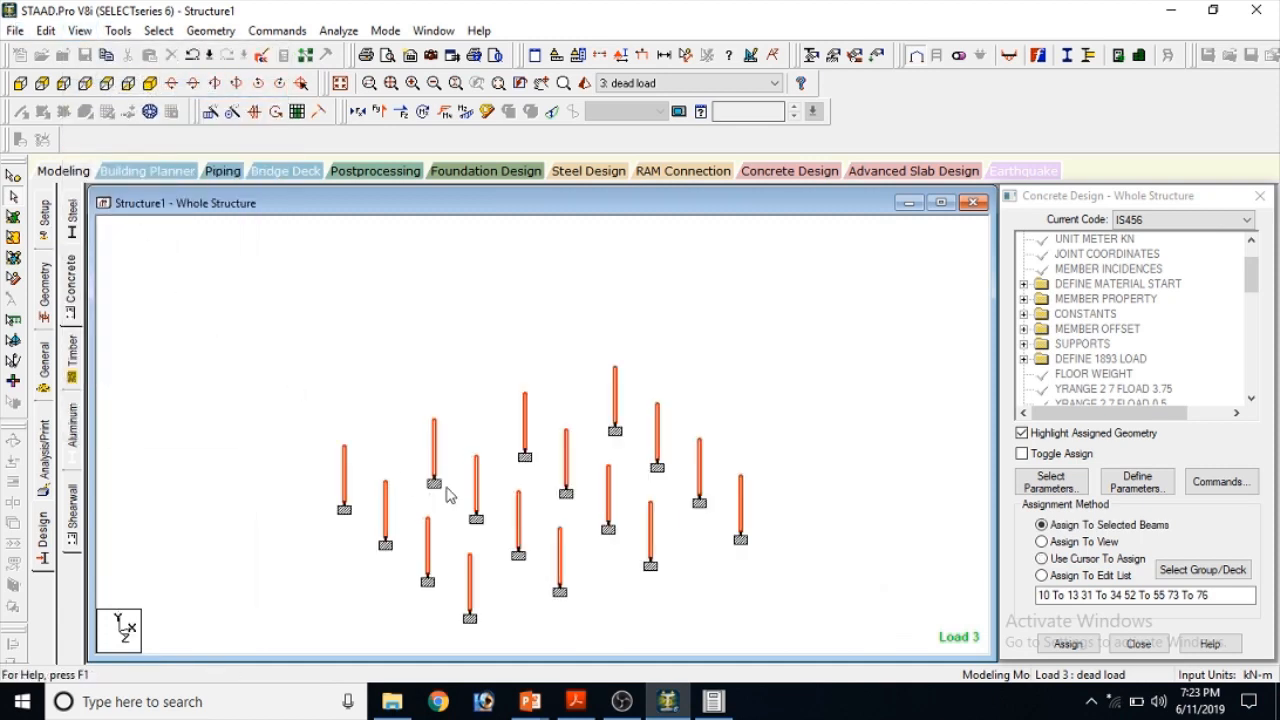
{"action": "key", "text": "shift+b"}
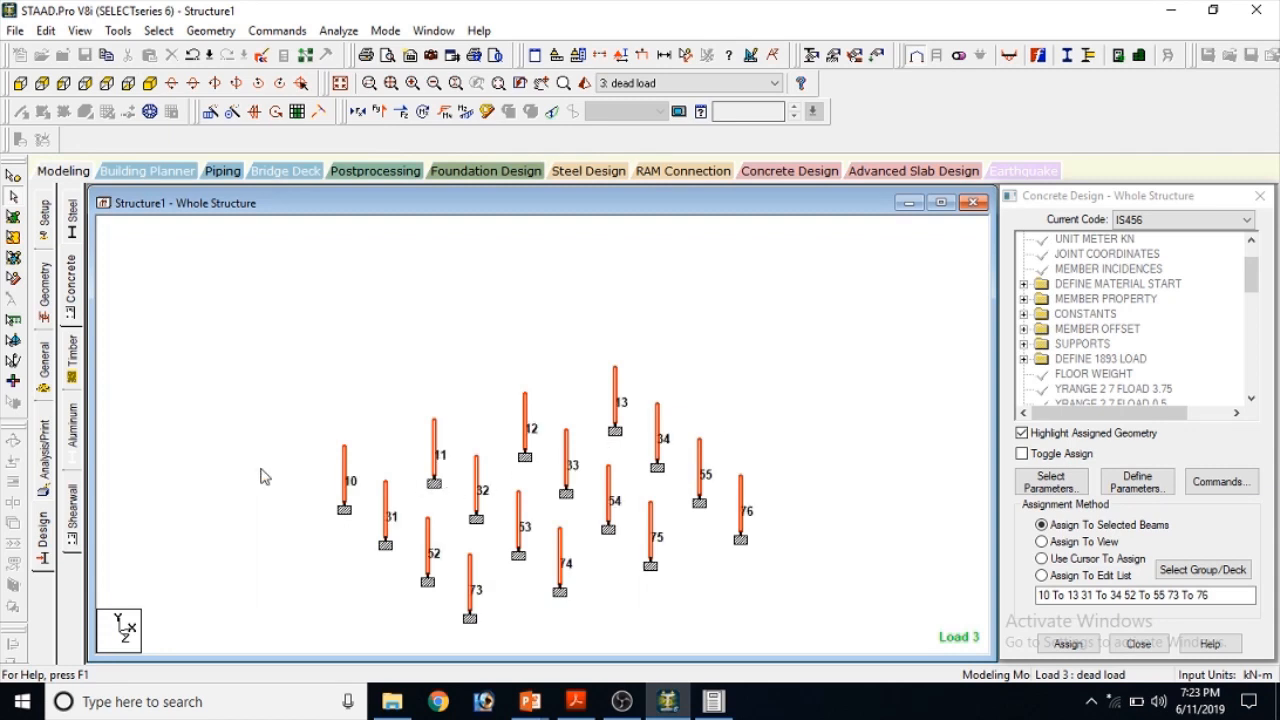
Compare the column 10 design results in the STAAD Output Viewer with the reinforcement slide in PowerPoint presentation 4, and return to the model
{"action": "left_click", "coordinate": [713, 701]}
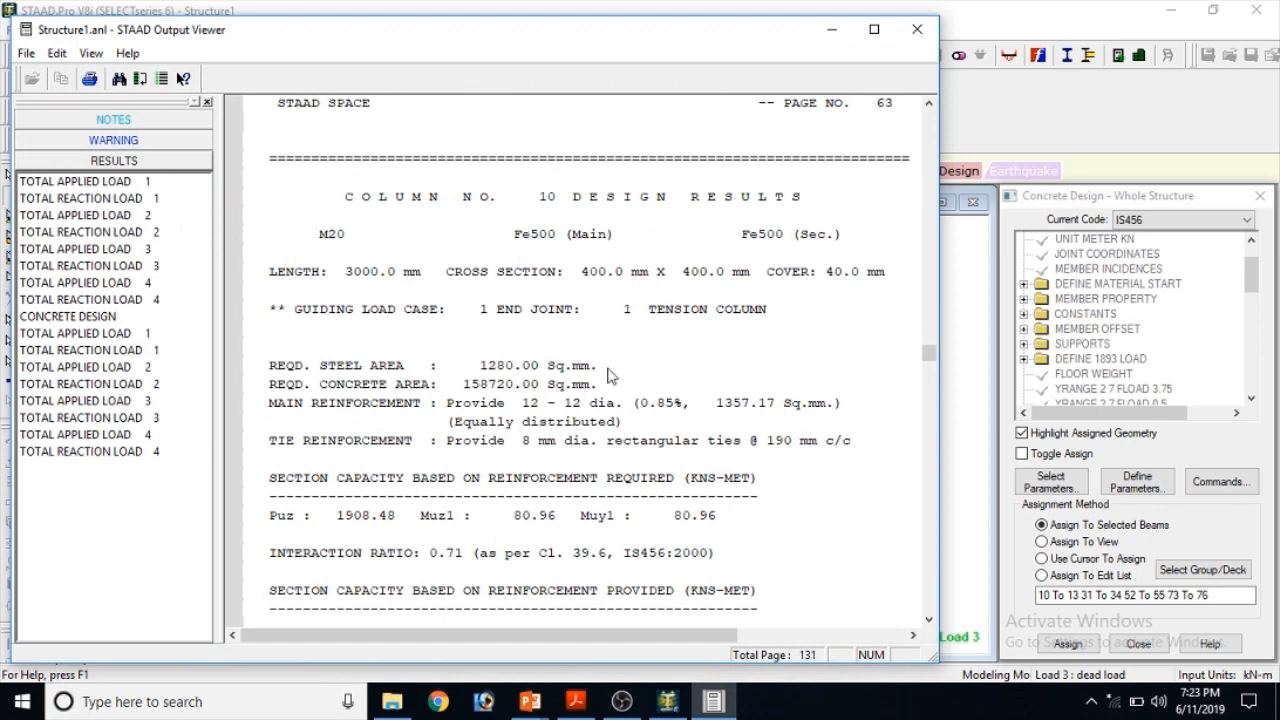
{"action": "left_click", "coordinate": [530, 701]}
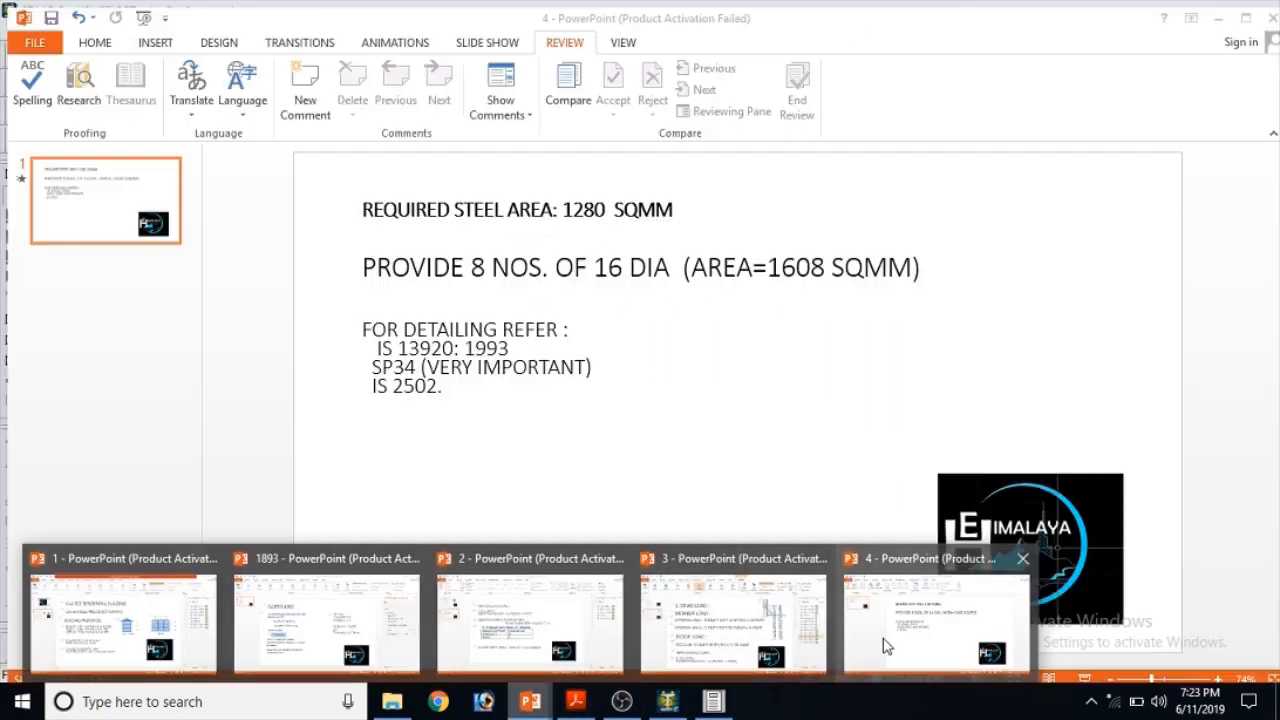
{"action": "left_click", "coordinate": [863, 640]}
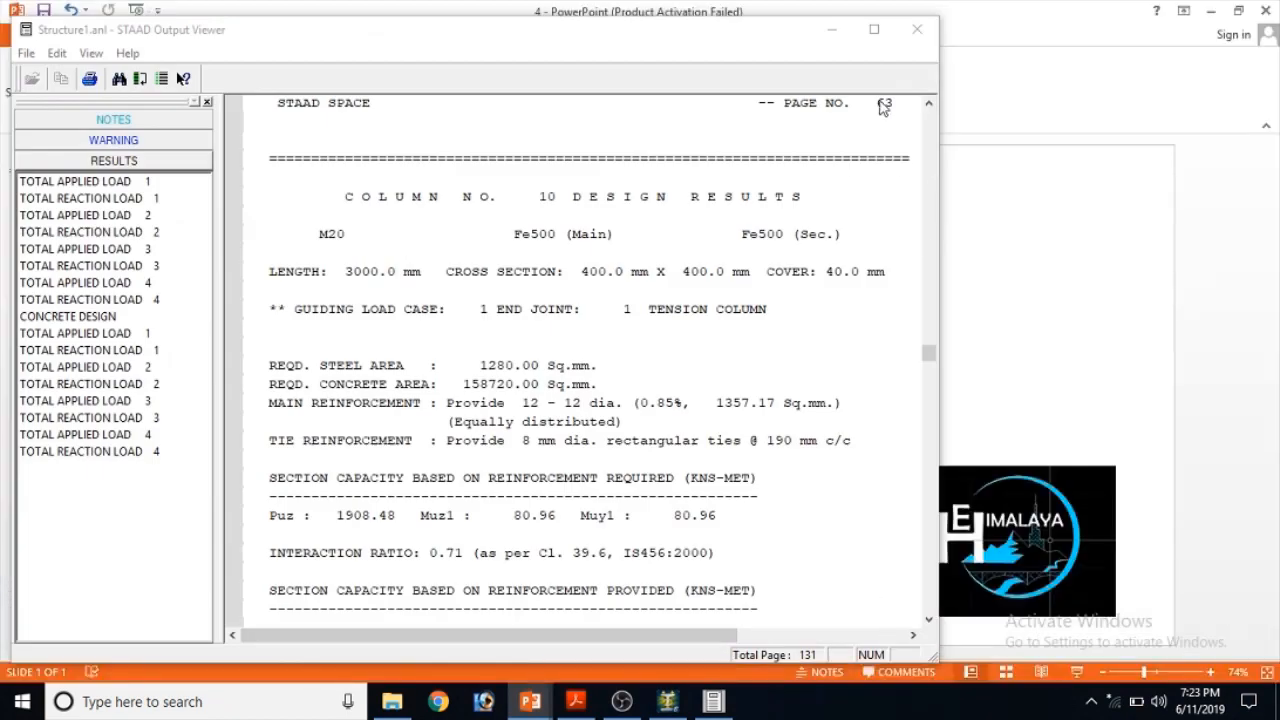
{"action": "left_click", "coordinate": [831, 29]}
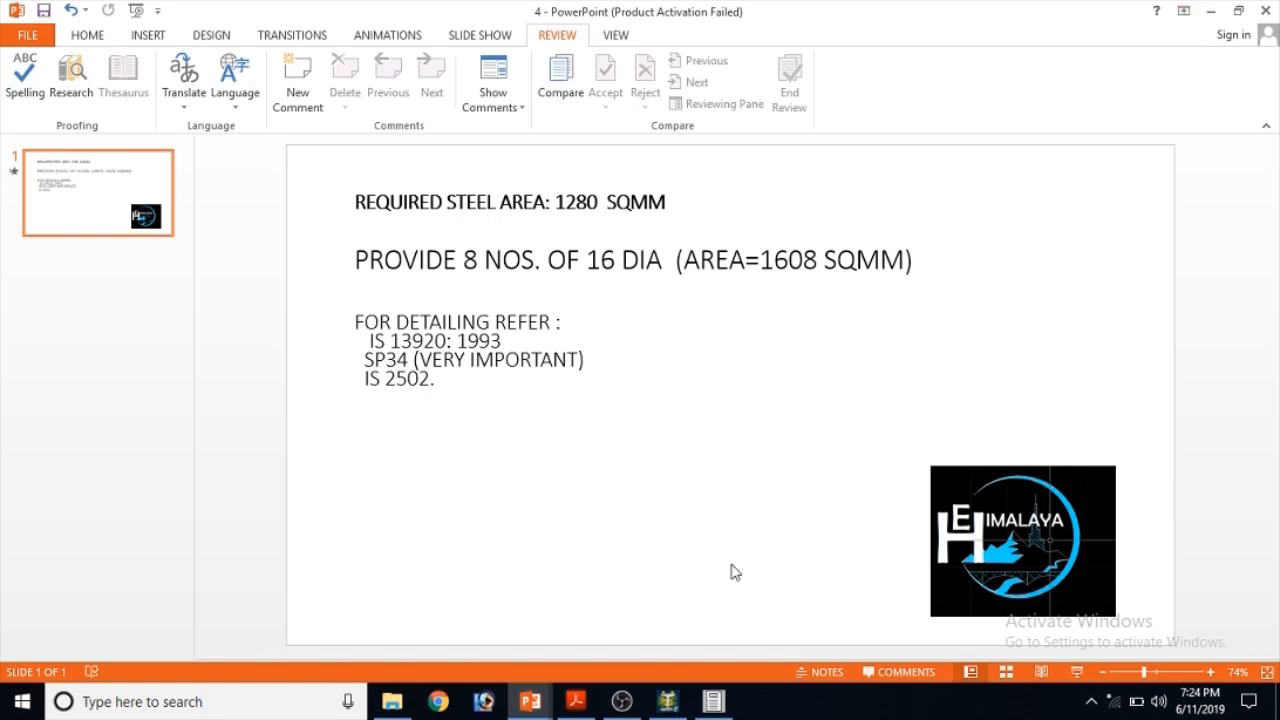
{"action": "left_click", "coordinate": [722, 708]}
{"action": "left_click", "coordinate": [722, 708]}
{"action": "left_click", "coordinate": [1209, 12]}
Hide the beam numbers and show only columns 10, 11, 12 and 32 in the isometric view
{"action": "left_click", "coordinate": [849, 334]}
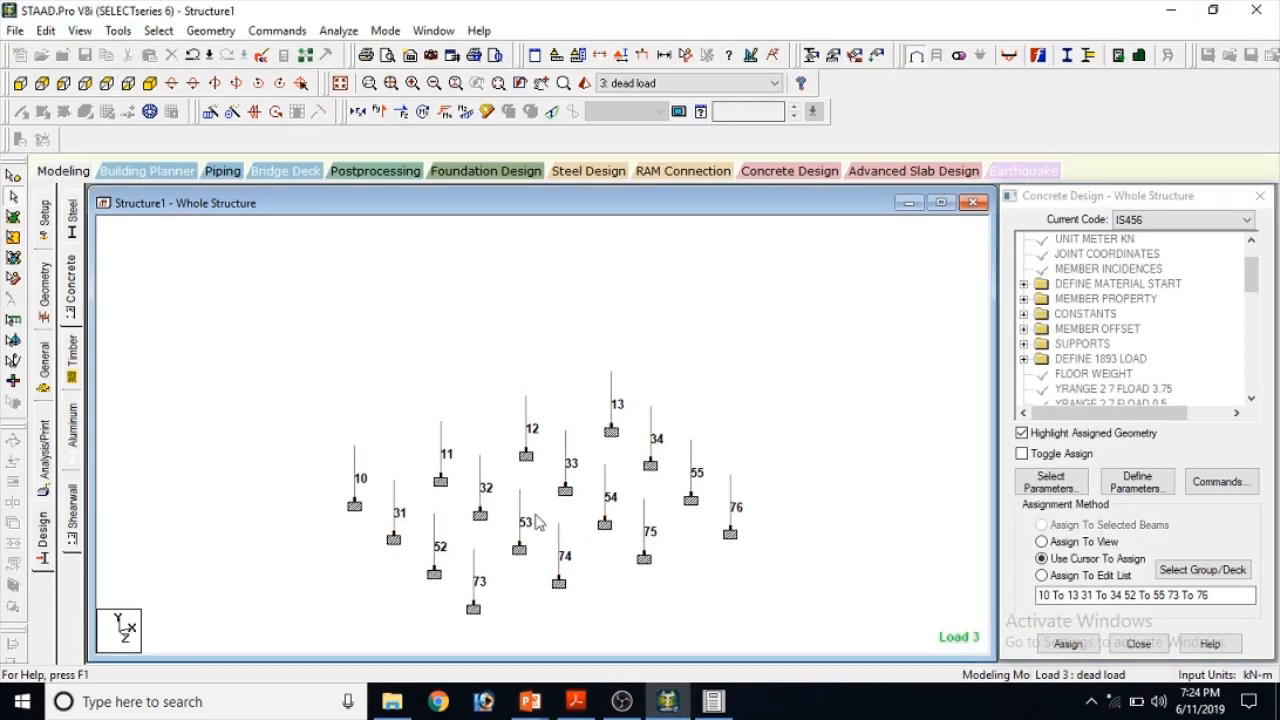
{"action": "left_click_drag", "start_coordinate": [540, 498], "coordinate": [330, 388]}
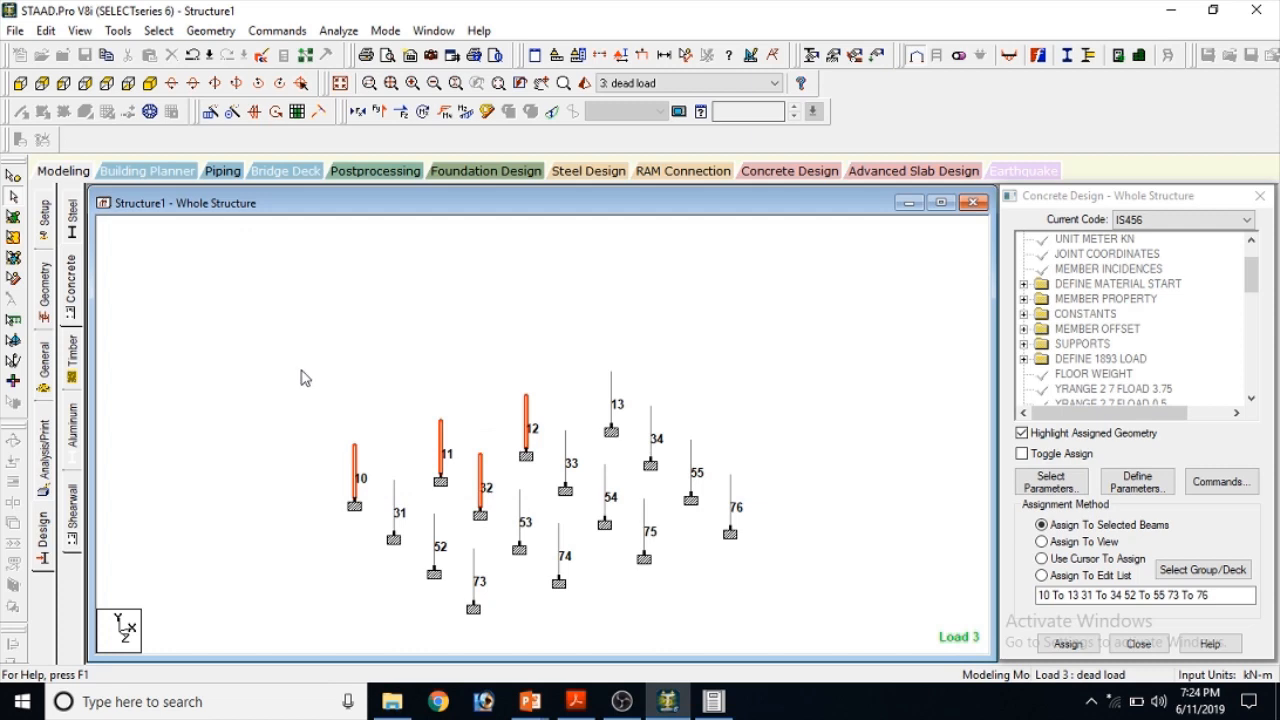
{"action": "key", "text": "shift+b"}
{"action": "left_click", "coordinate": [79, 30]}
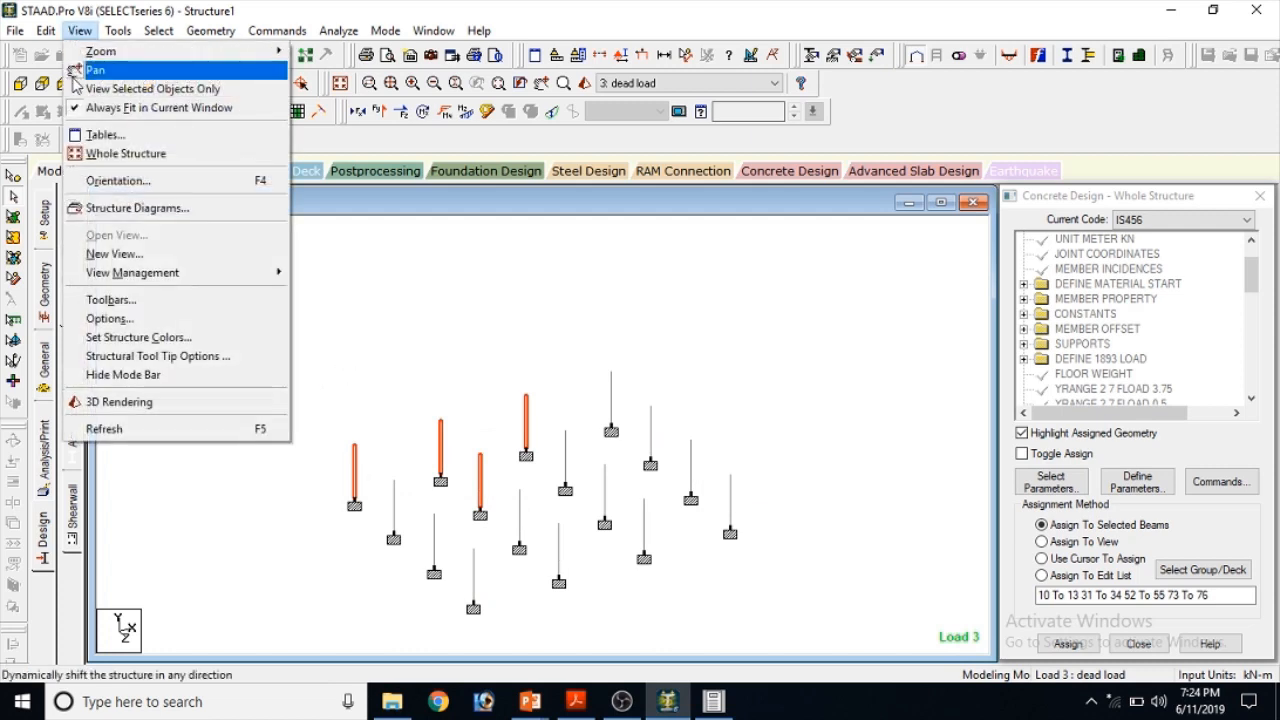
{"action": "left_click", "coordinate": [120, 88]}
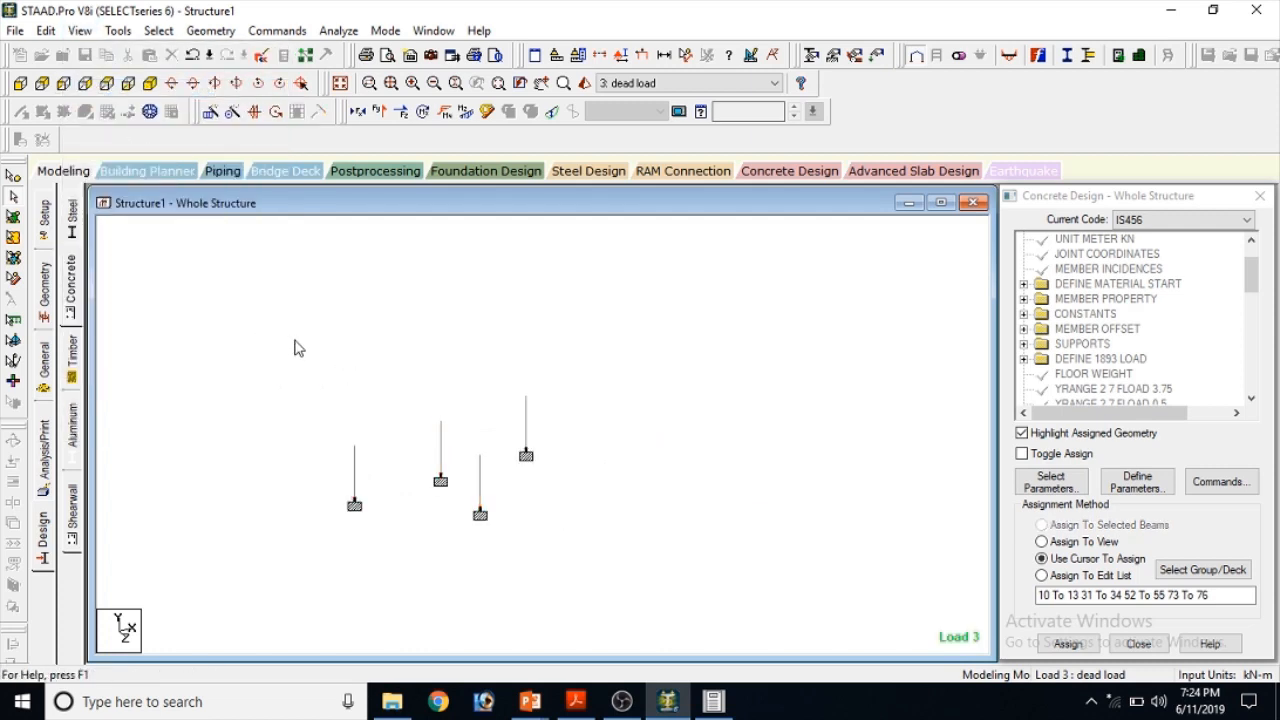
Turn off the selected-objects-only display to bring the whole structure back into view
{"action": "left_click", "coordinate": [79, 30]}
{"action": "left_click", "coordinate": [78, 90]}
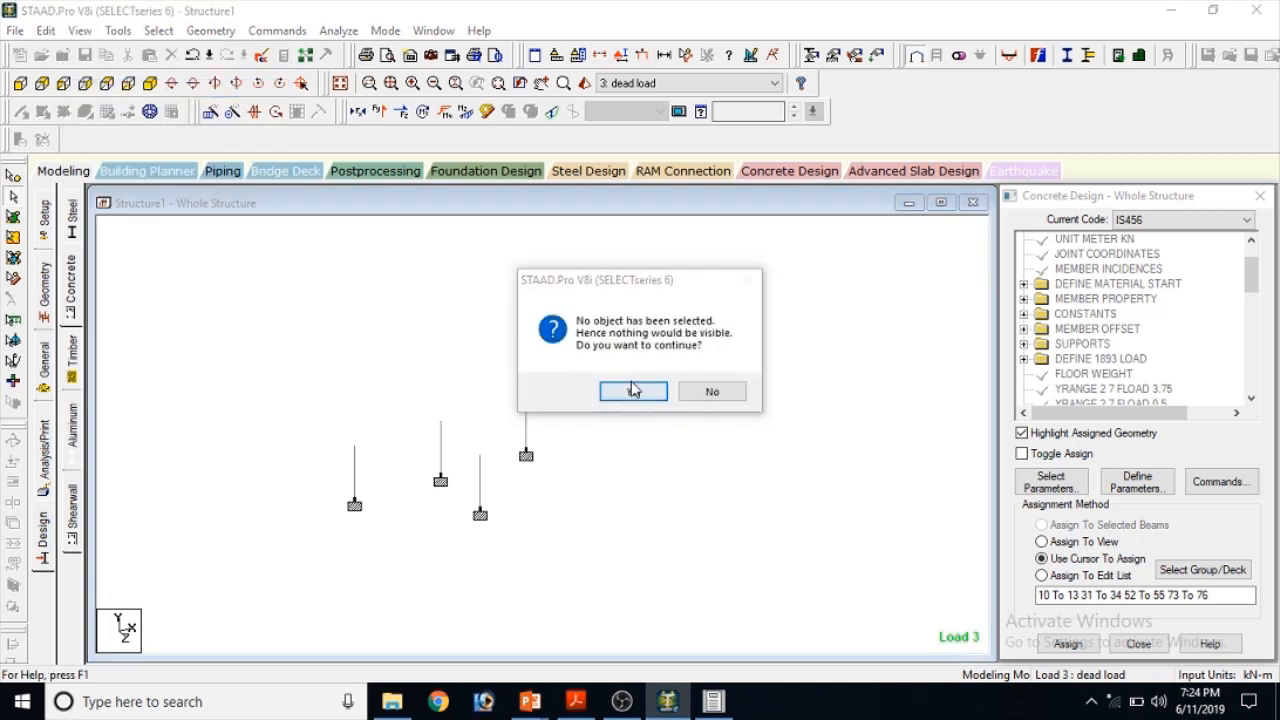
{"action": "left_click", "coordinate": [634, 392]}
{"action": "left_click", "coordinate": [79, 30]}
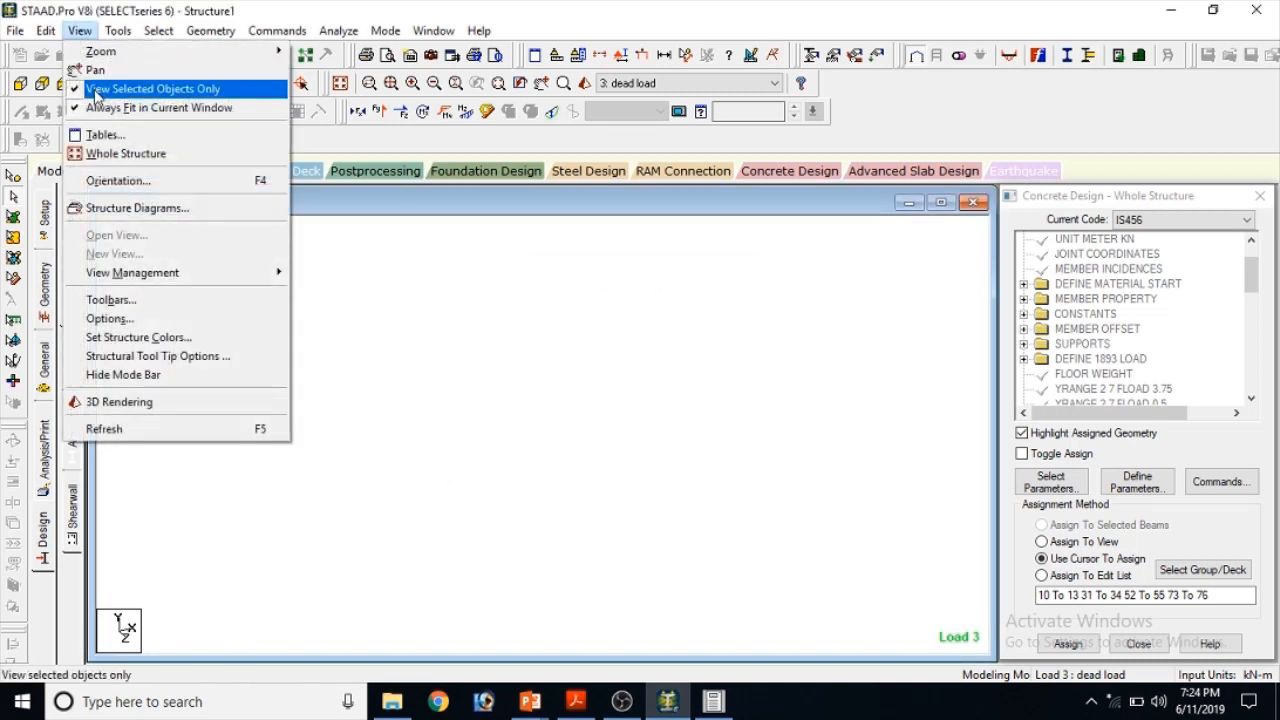
{"action": "left_click", "coordinate": [100, 88]}
{"action": "scroll", "coordinate": [414, 263], "scroll_direction": "down", "scroll_amount": 1}
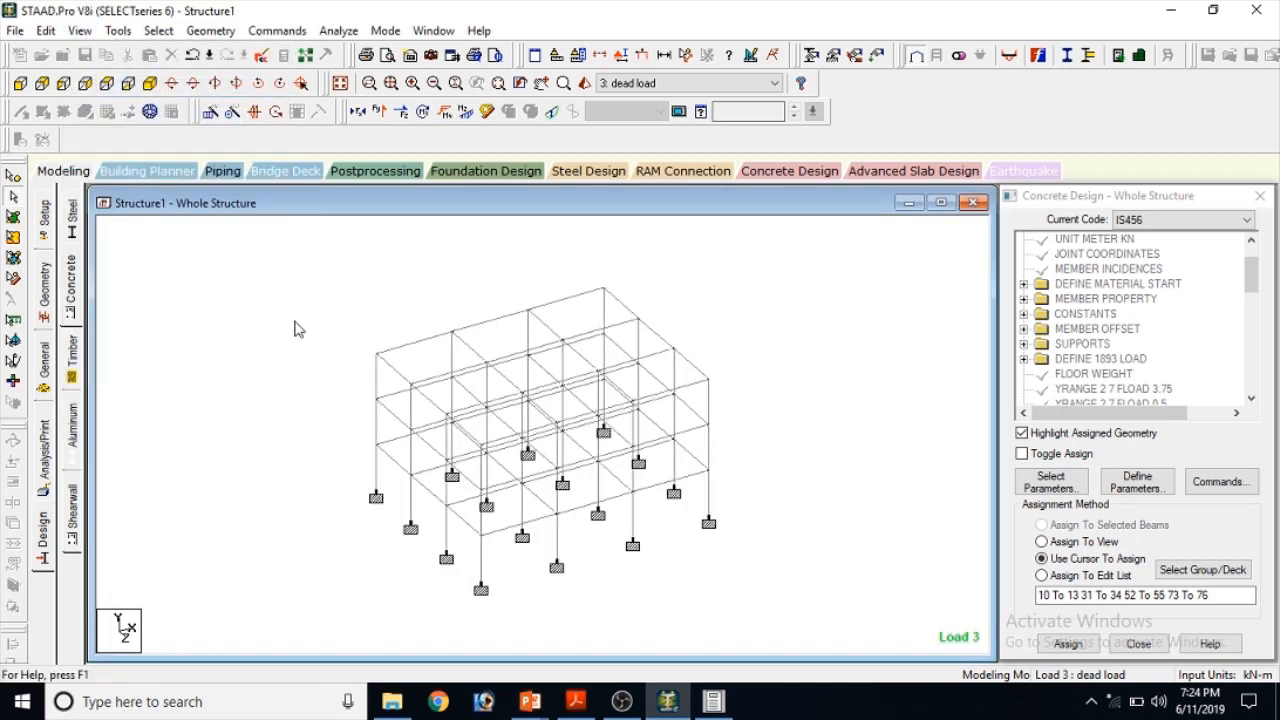
Enter postprocessing with all load cases selected and view the maximized frame from the front
{"action": "left_click", "coordinate": [370, 171]}
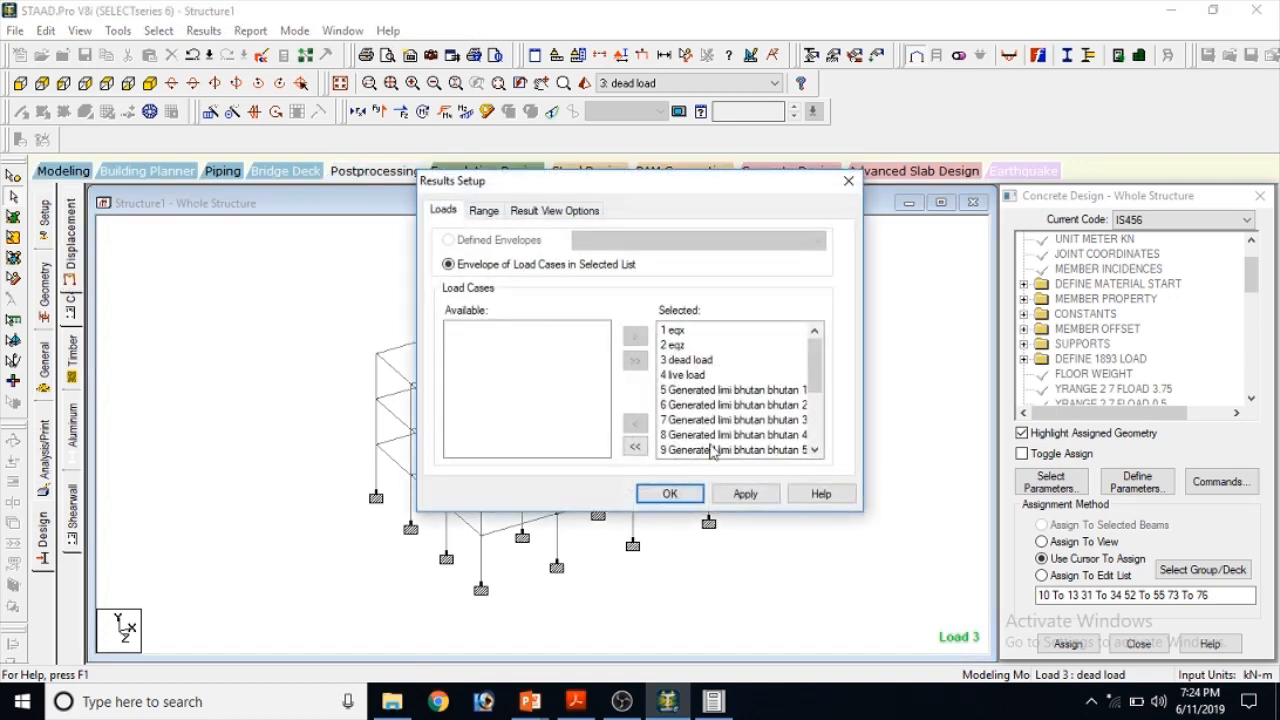
{"action": "left_click", "coordinate": [697, 500]}
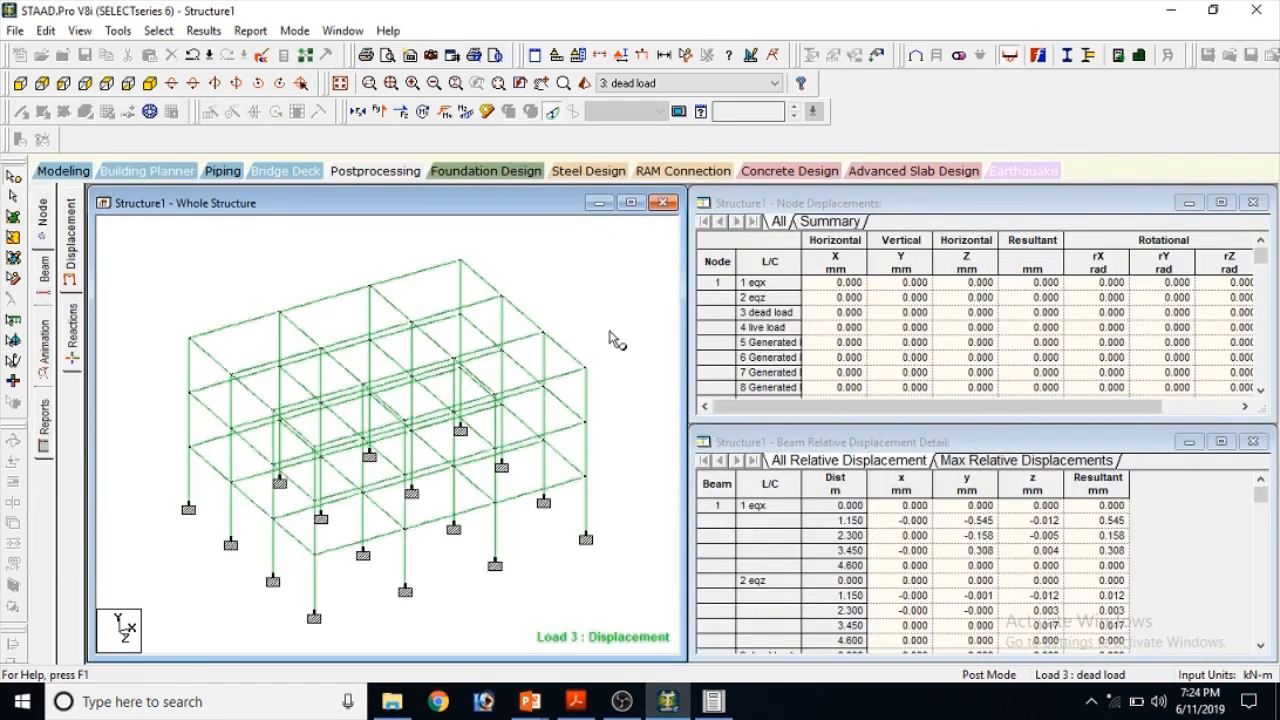
{"action": "left_click", "coordinate": [625, 205]}
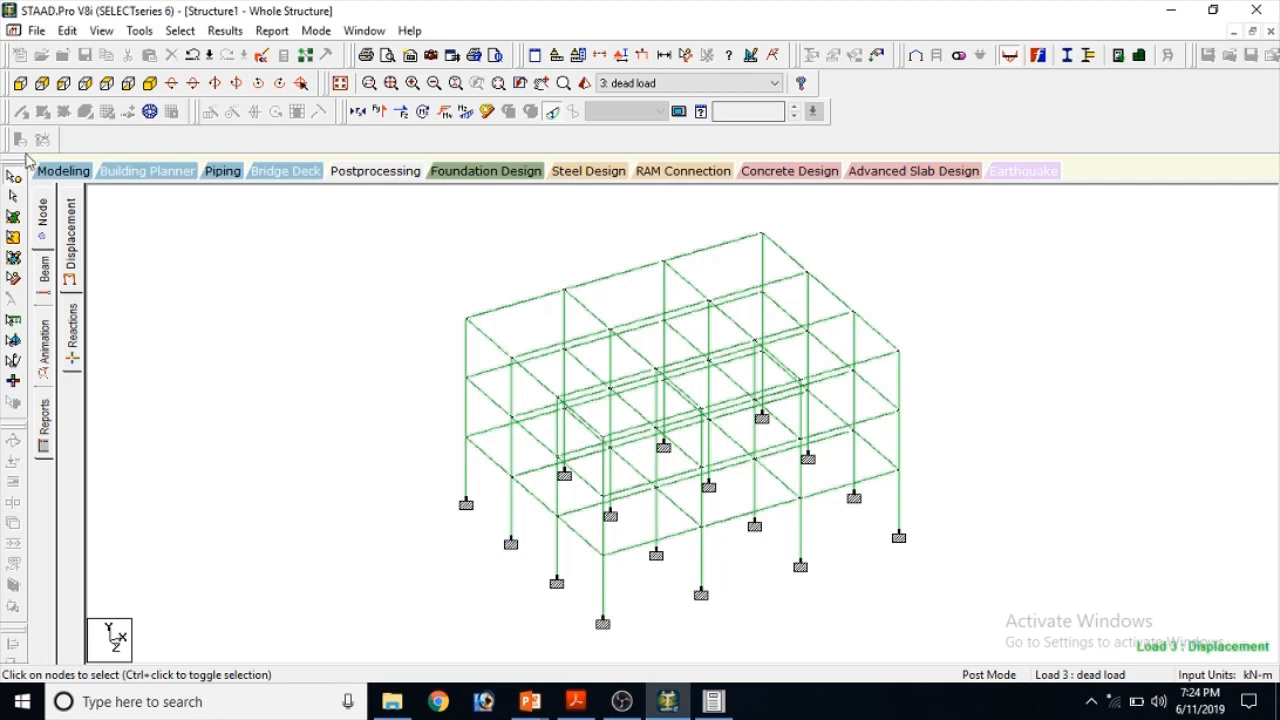
{"action": "left_click", "coordinate": [20, 83]}
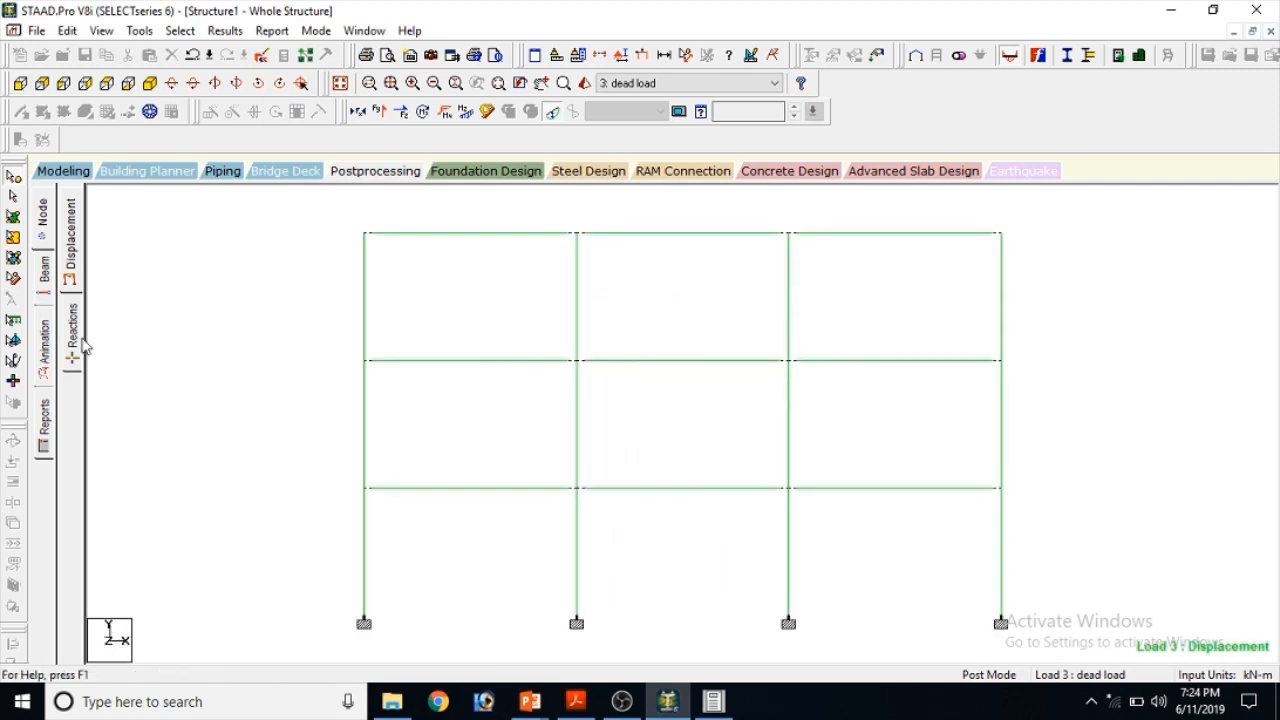
Display the support reactions and copy every row of the Support Reactions table
{"action": "left_click", "coordinate": [77, 342]}
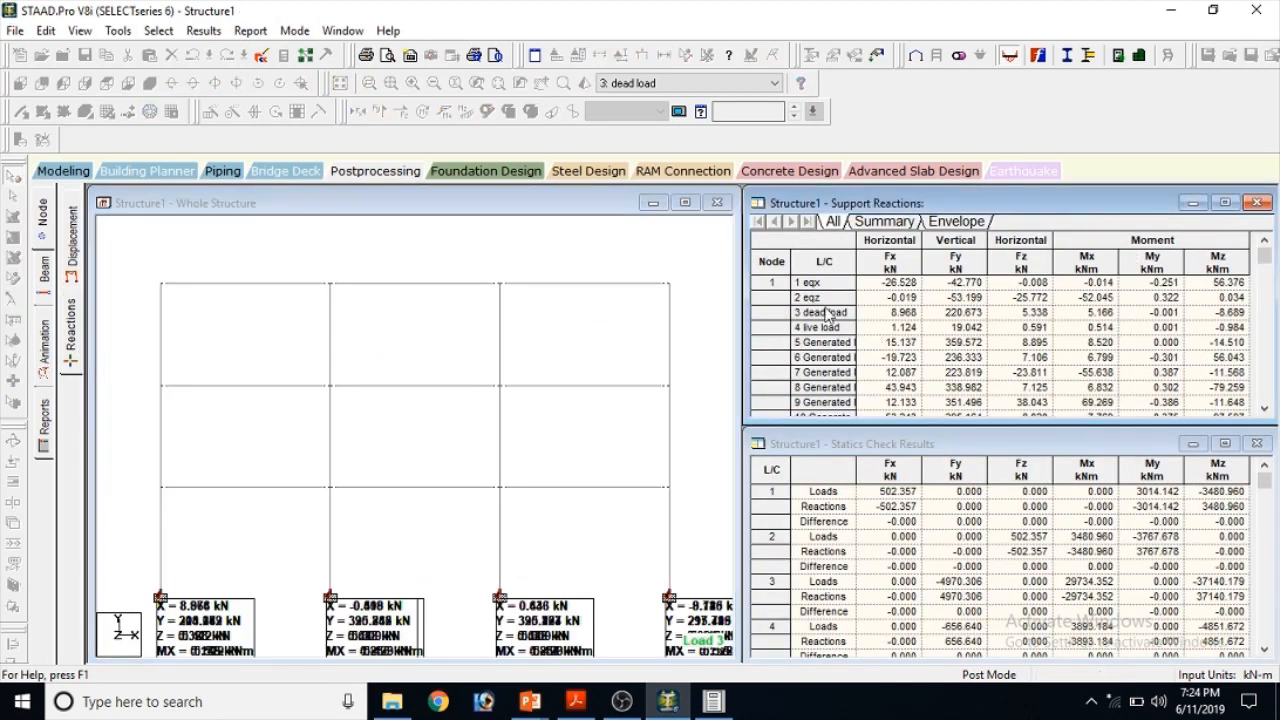
{"action": "left_click", "coordinate": [812, 284]}
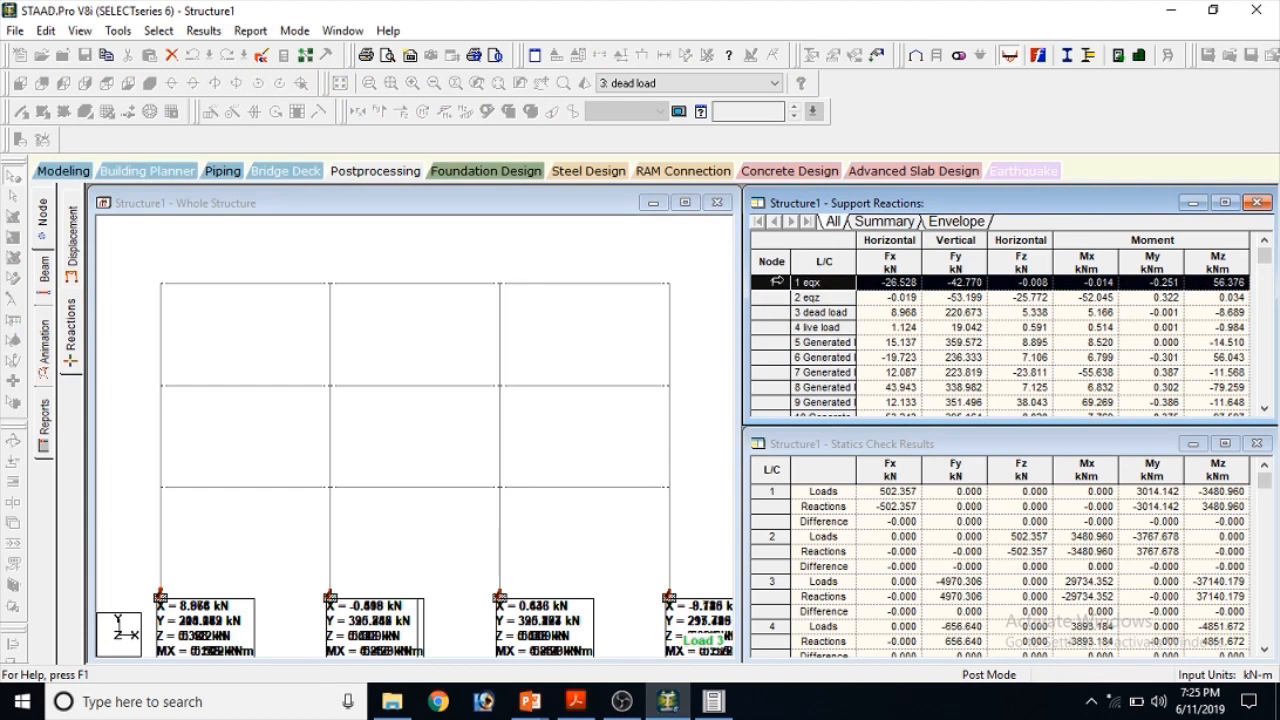
{"action": "left_click_drag", "start_coordinate": [779, 290], "coordinate": [792, 481]}
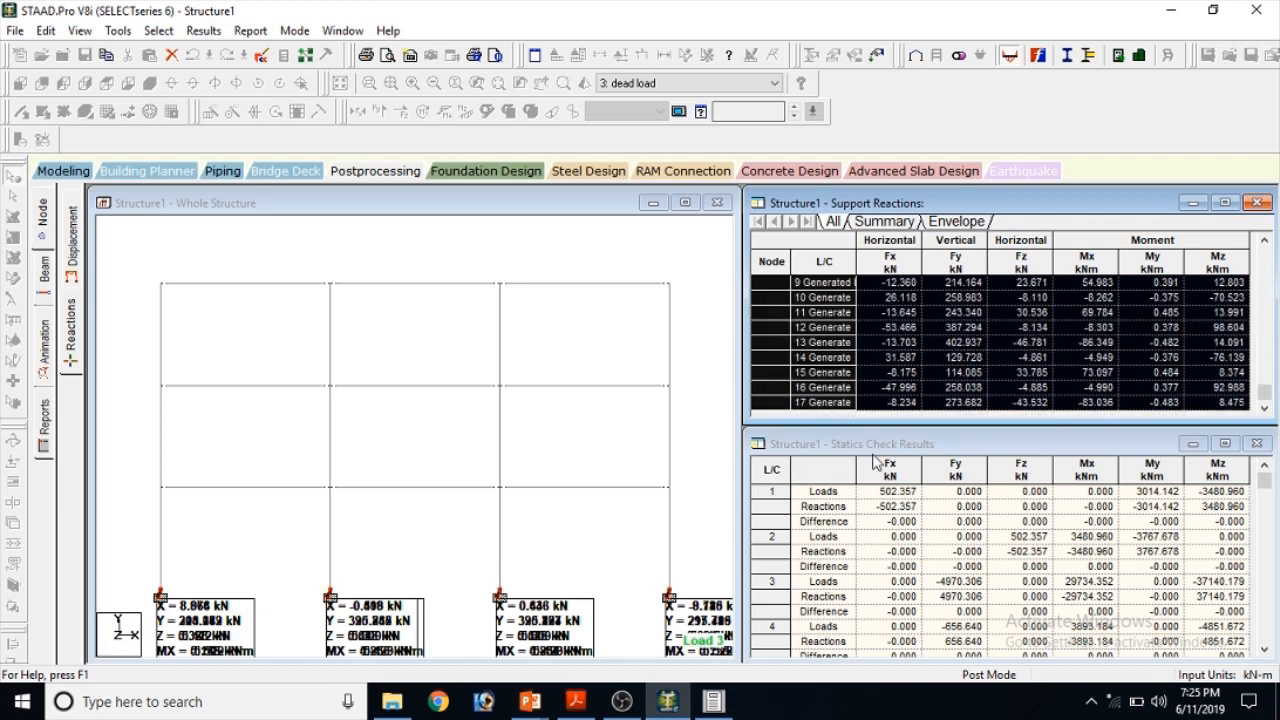
Open a blank workbook in Excel 2013, dismiss the activation wizard and paste the support reactions starting at cell A2
{"action": "left_click", "coordinate": [18, 704]}
{"action": "type", "text": "e"}
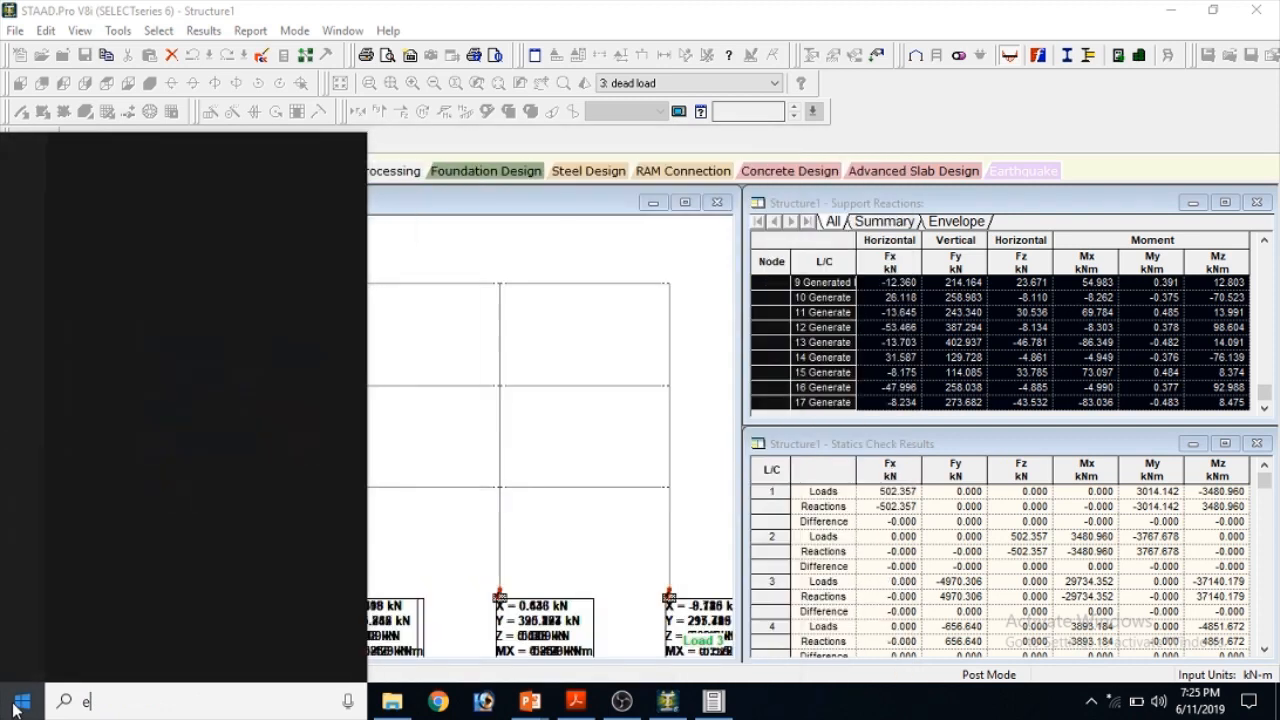
{"action": "type", "text": "x"}
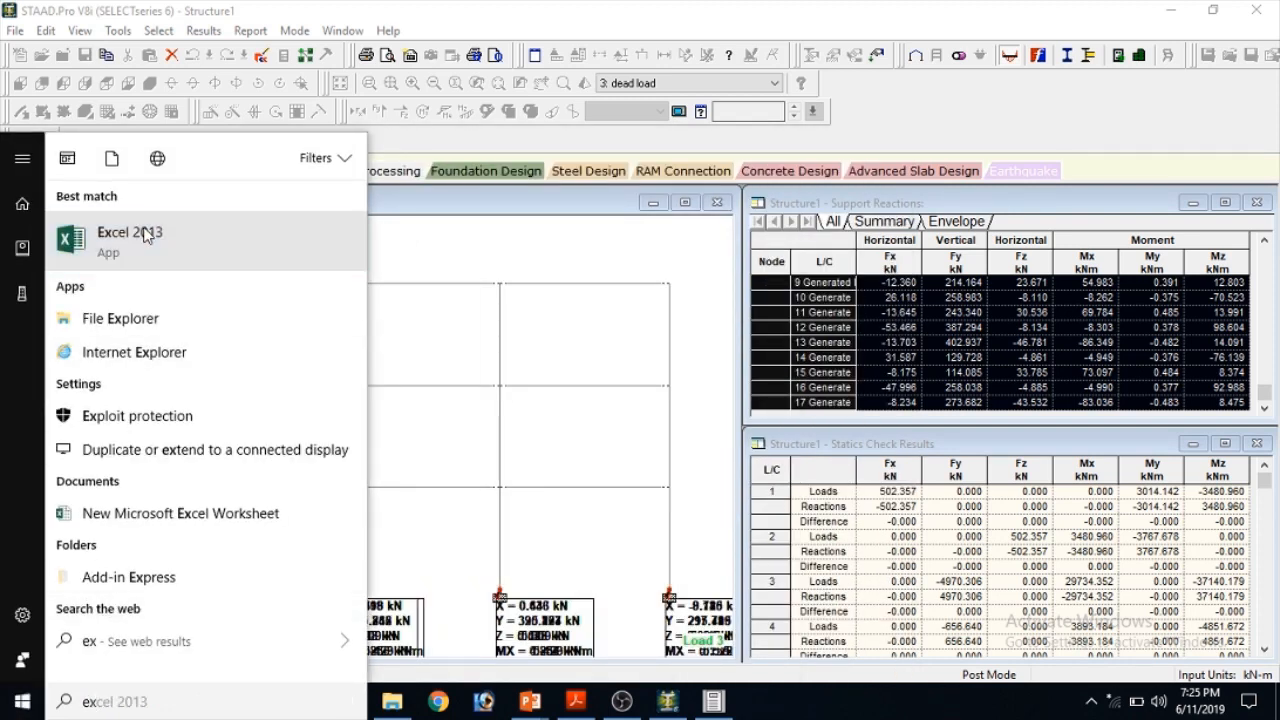
{"action": "left_click", "coordinate": [147, 234]}
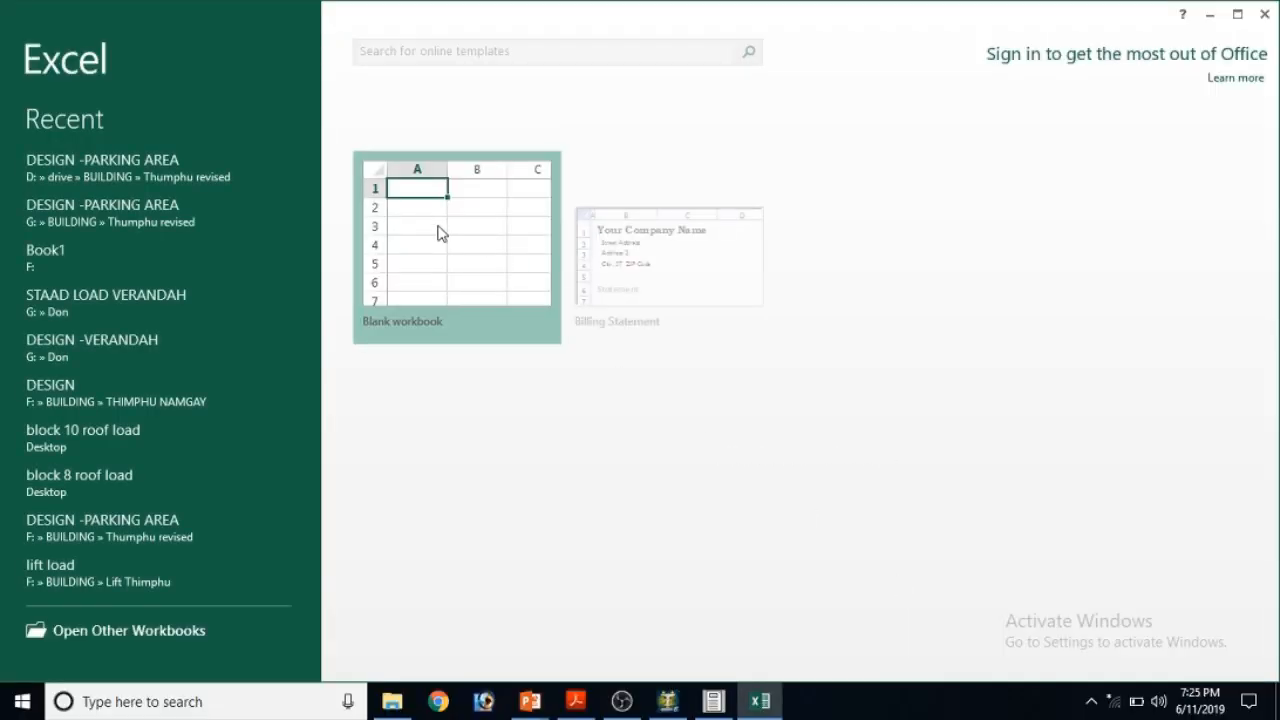
{"action": "left_click", "coordinate": [441, 233]}
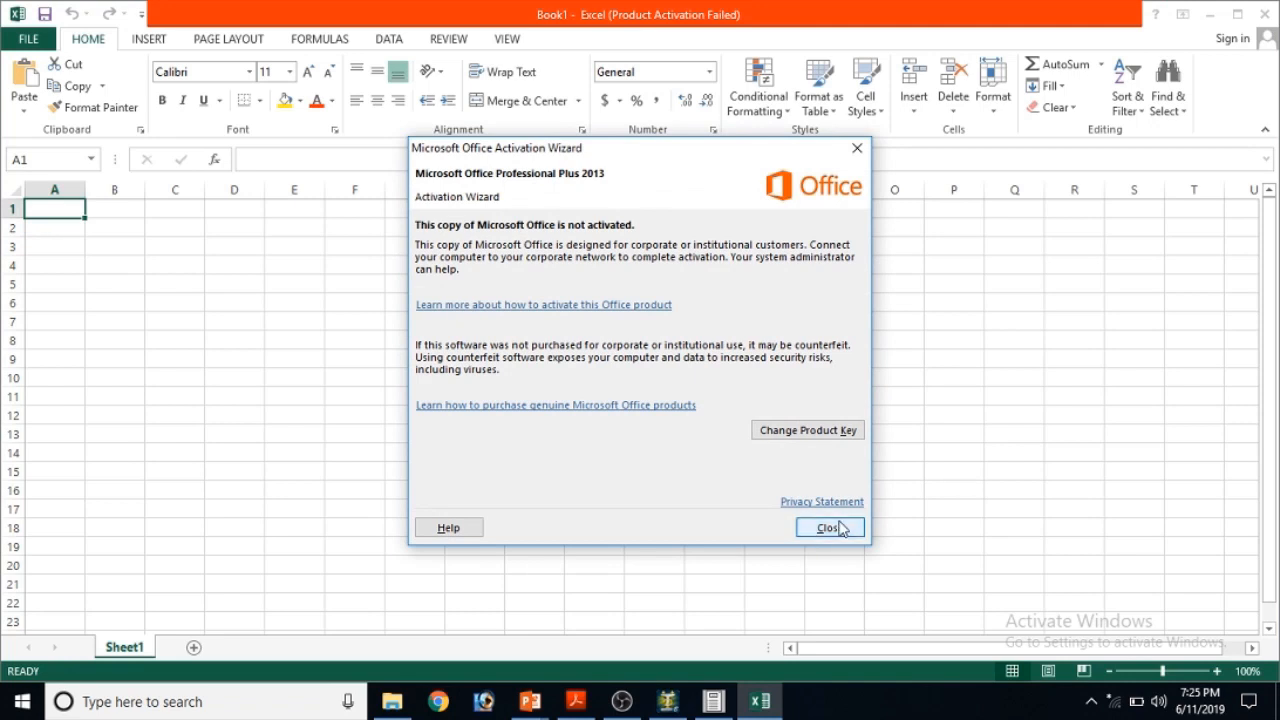
{"action": "left_click", "coordinate": [826, 528]}
{"action": "left_click", "coordinate": [72, 222]}
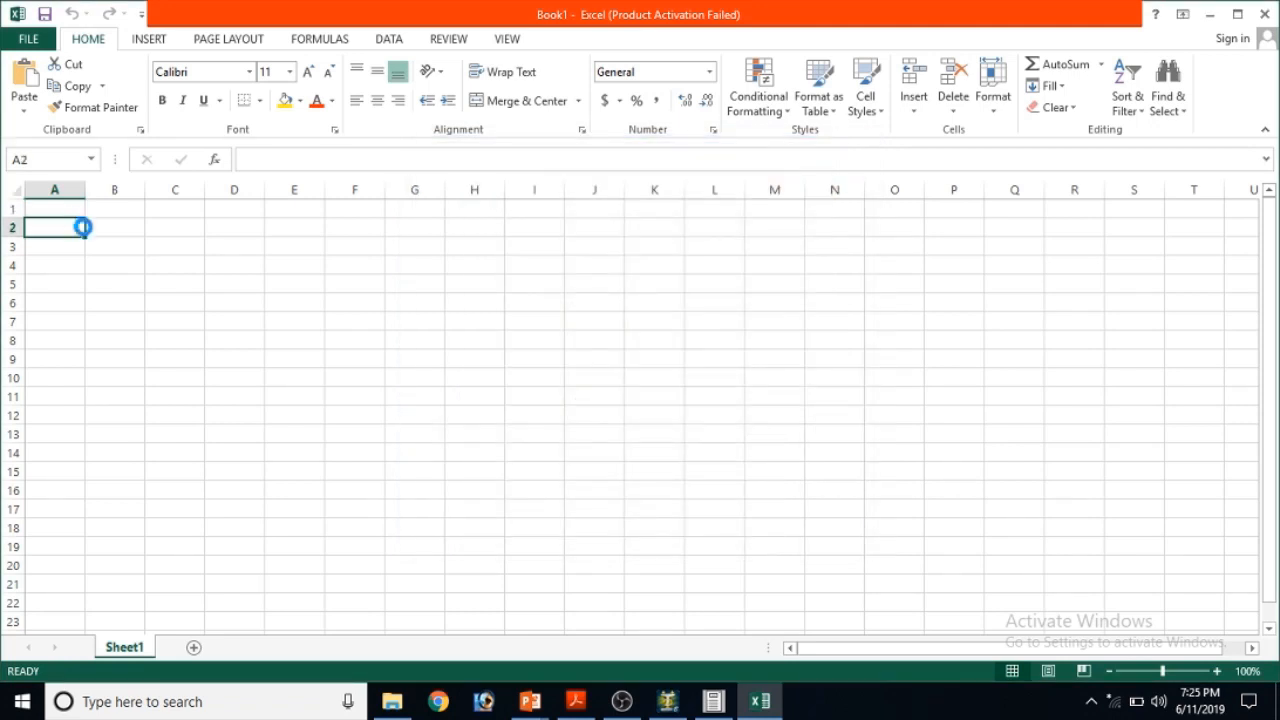
{"action": "key", "text": "ctrl+v"}
{"action": "left_click", "coordinate": [318, 250]}
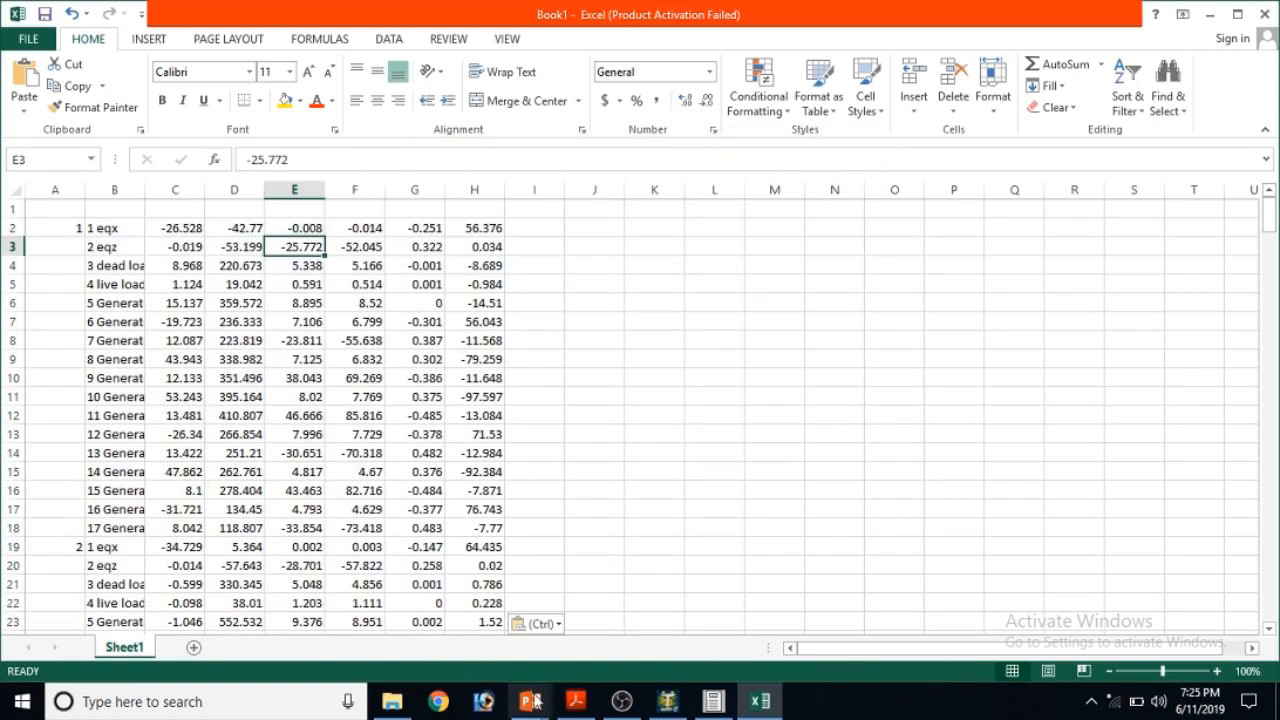
Check the table headings in STAAD.Pro and delete the Fx, Fz, Mx, My and Mz columns from the Excel sheet, leaving only Fy
{"action": "left_click", "coordinate": [668, 701]}
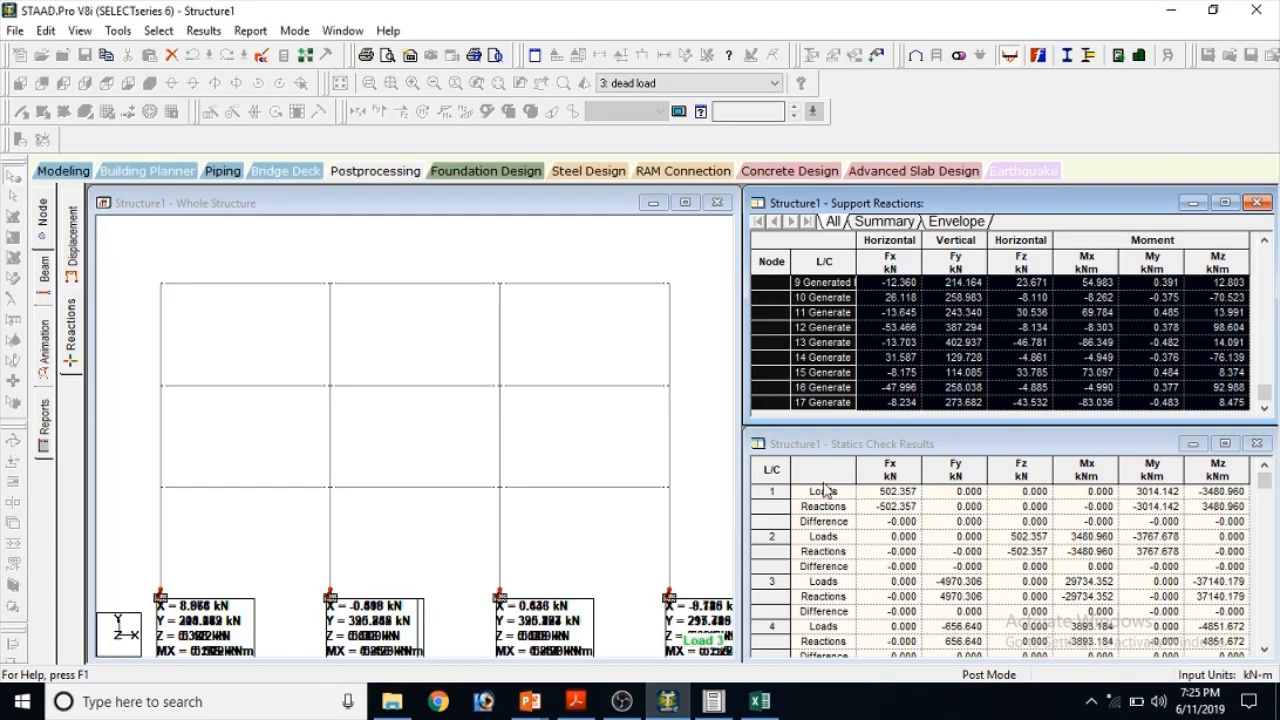
{"action": "left_click", "coordinate": [759, 701]}
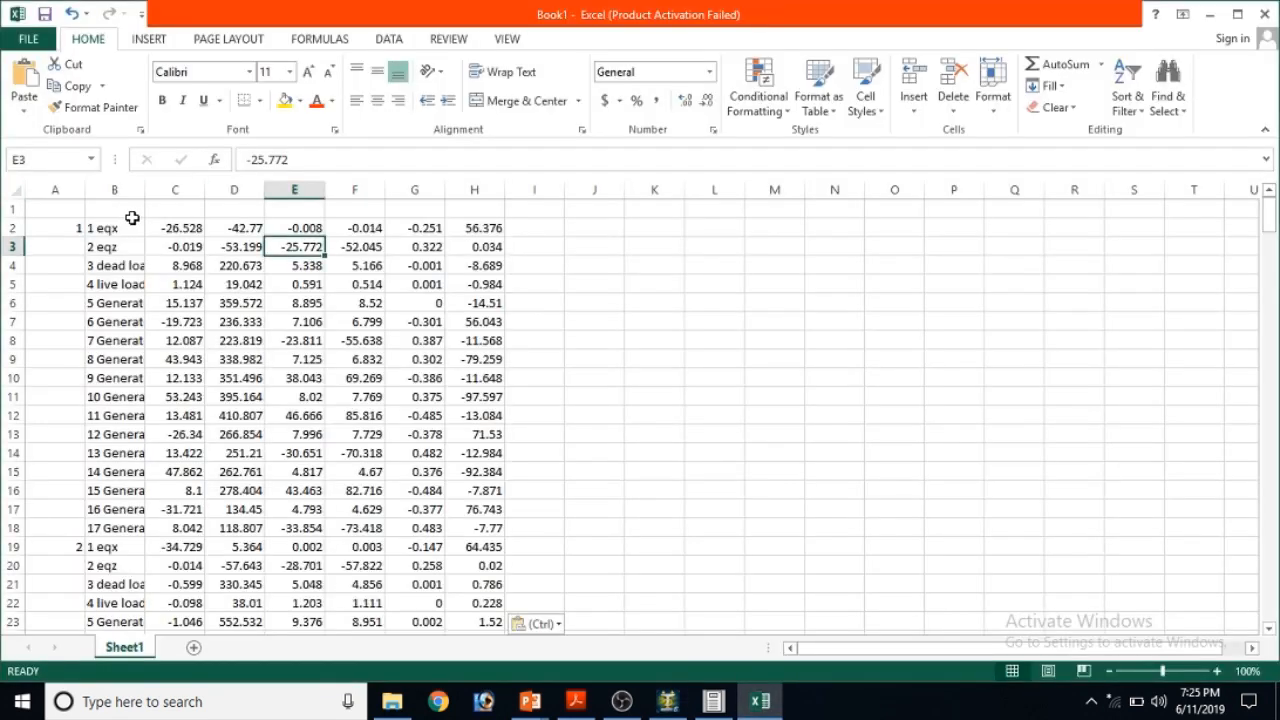
{"action": "left_click", "coordinate": [176, 189]}
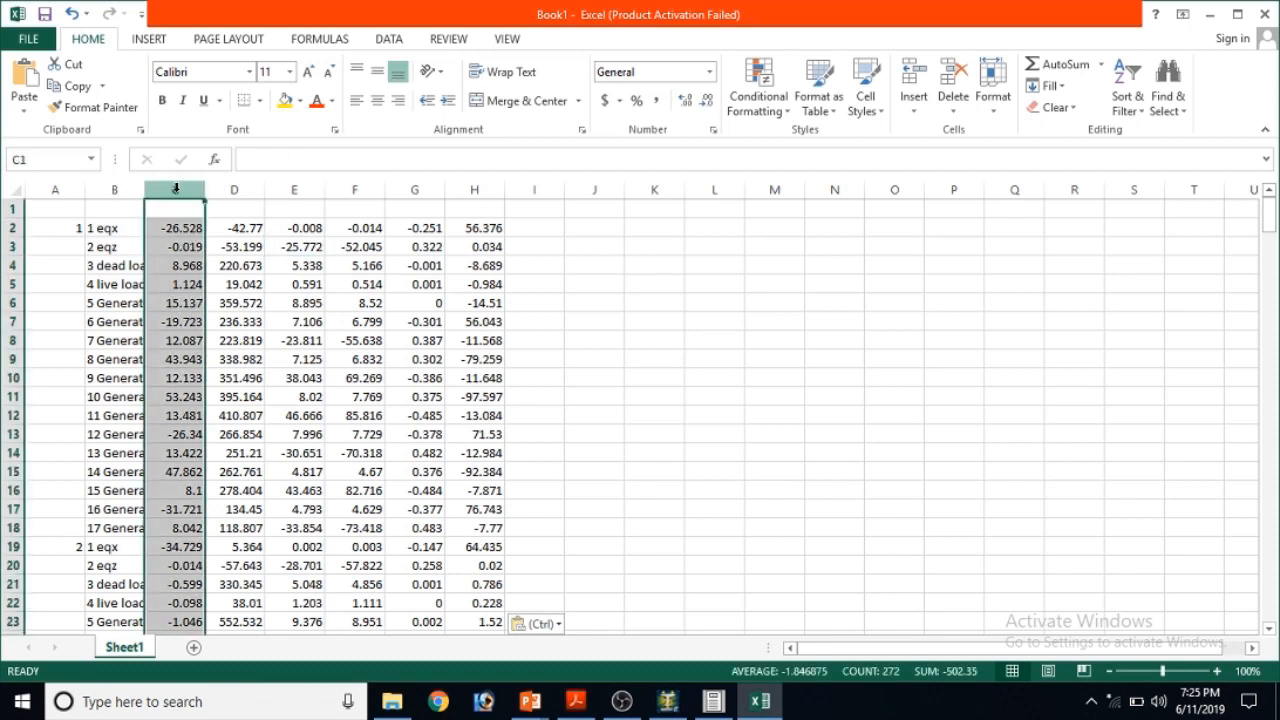
{"action": "right_click", "coordinate": [176, 189]}
{"action": "left_click", "coordinate": [230, 347]}
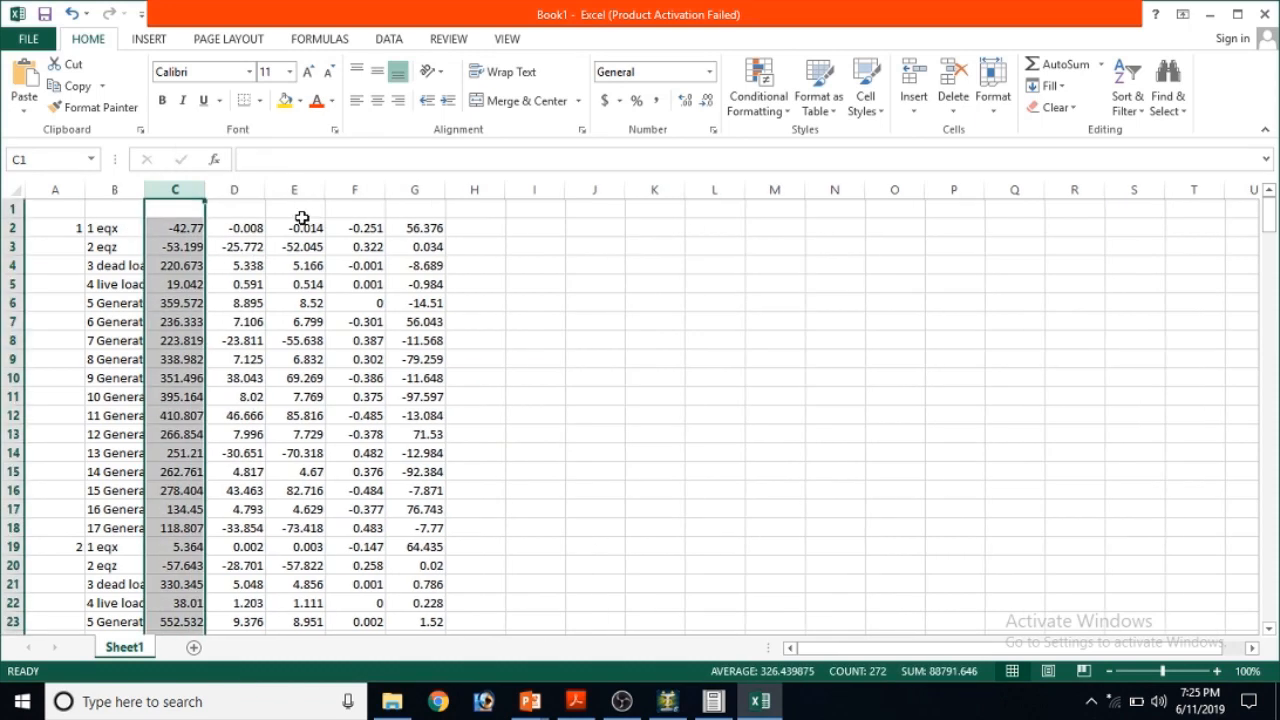
{"action": "left_click_drag", "start_coordinate": [234, 189], "coordinate": [430, 186]}
{"action": "right_click", "coordinate": [430, 186]}
{"action": "left_click", "coordinate": [505, 338]}
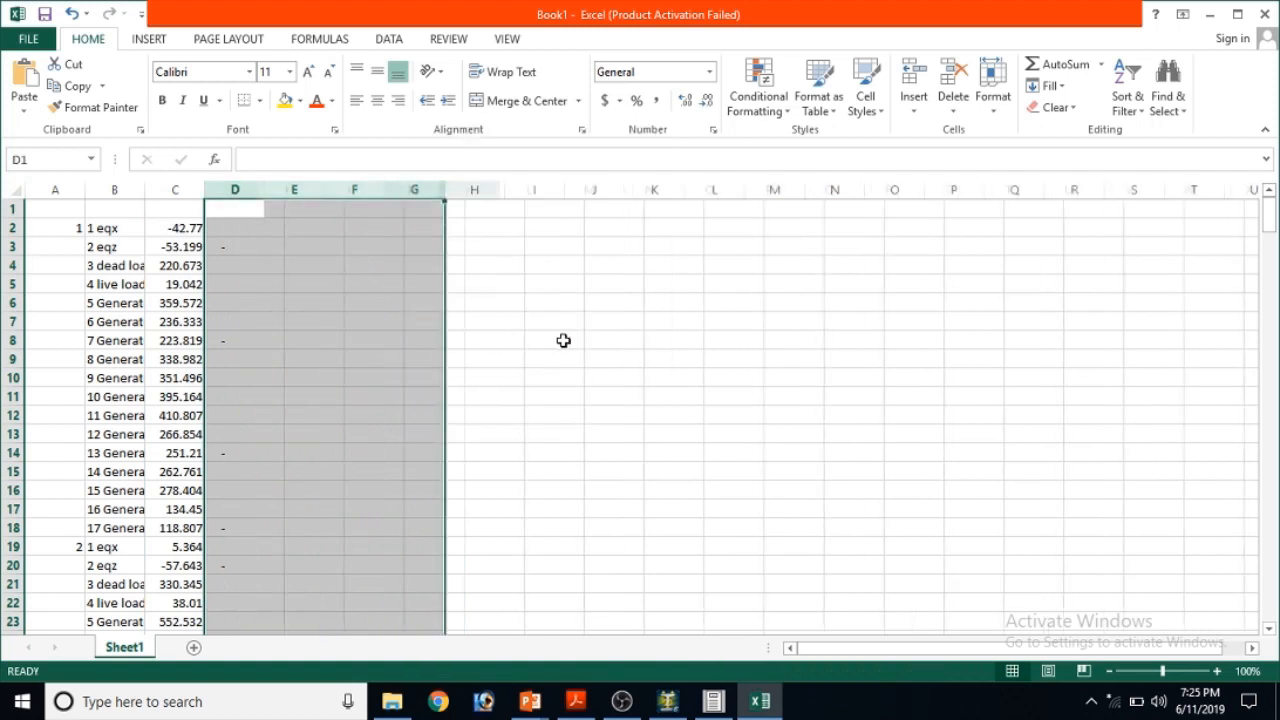
{"action": "left_click", "coordinate": [566, 341]}
{"action": "left_click", "coordinate": [432, 324]}
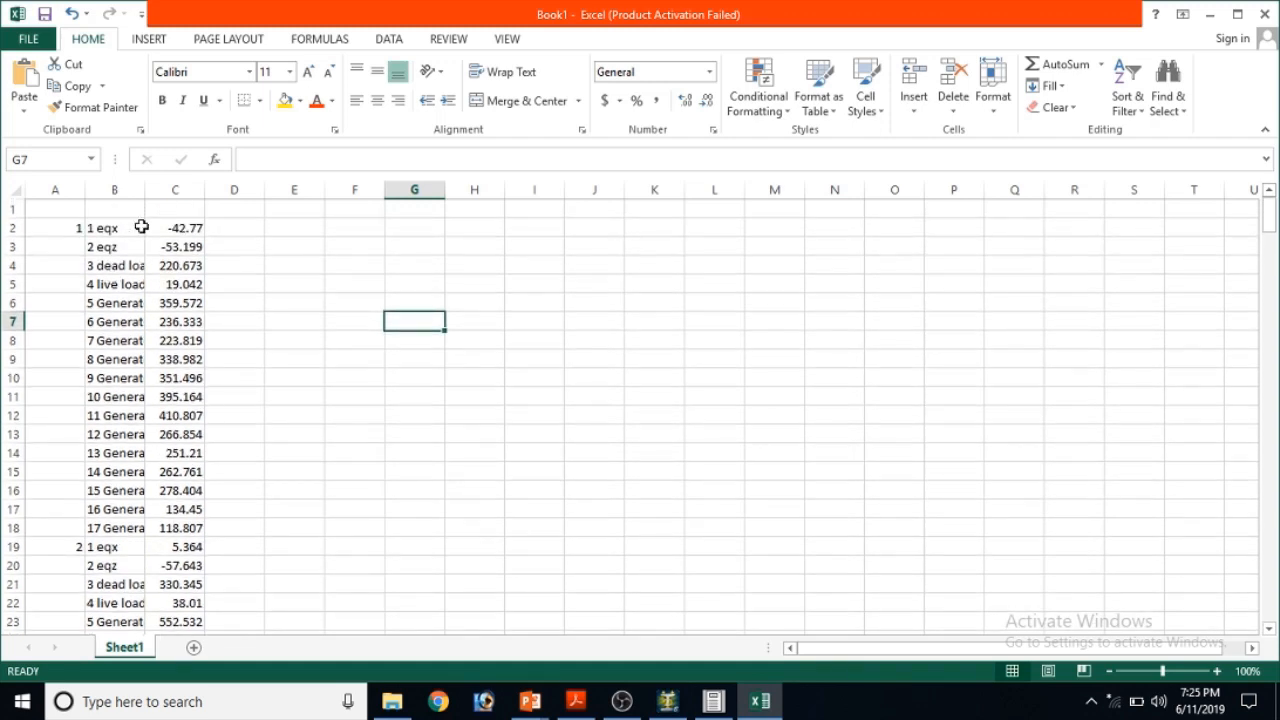
Sort node 1's load cases and vertical reactions in B2:C18 from largest to smallest
{"action": "left_click_drag", "start_coordinate": [183, 533], "coordinate": [90, 228]}
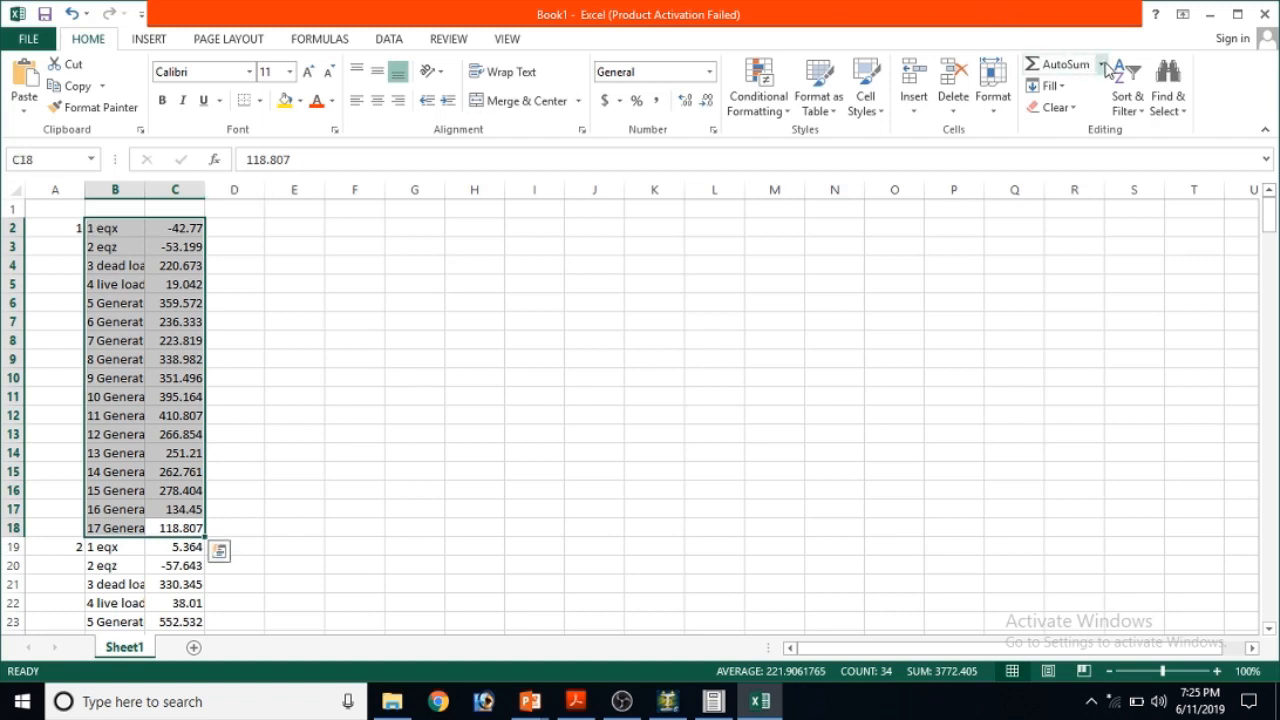
{"action": "left_click", "coordinate": [1103, 65]}
{"action": "left_click", "coordinate": [1146, 50]}
{"action": "left_click", "coordinate": [1140, 114]}
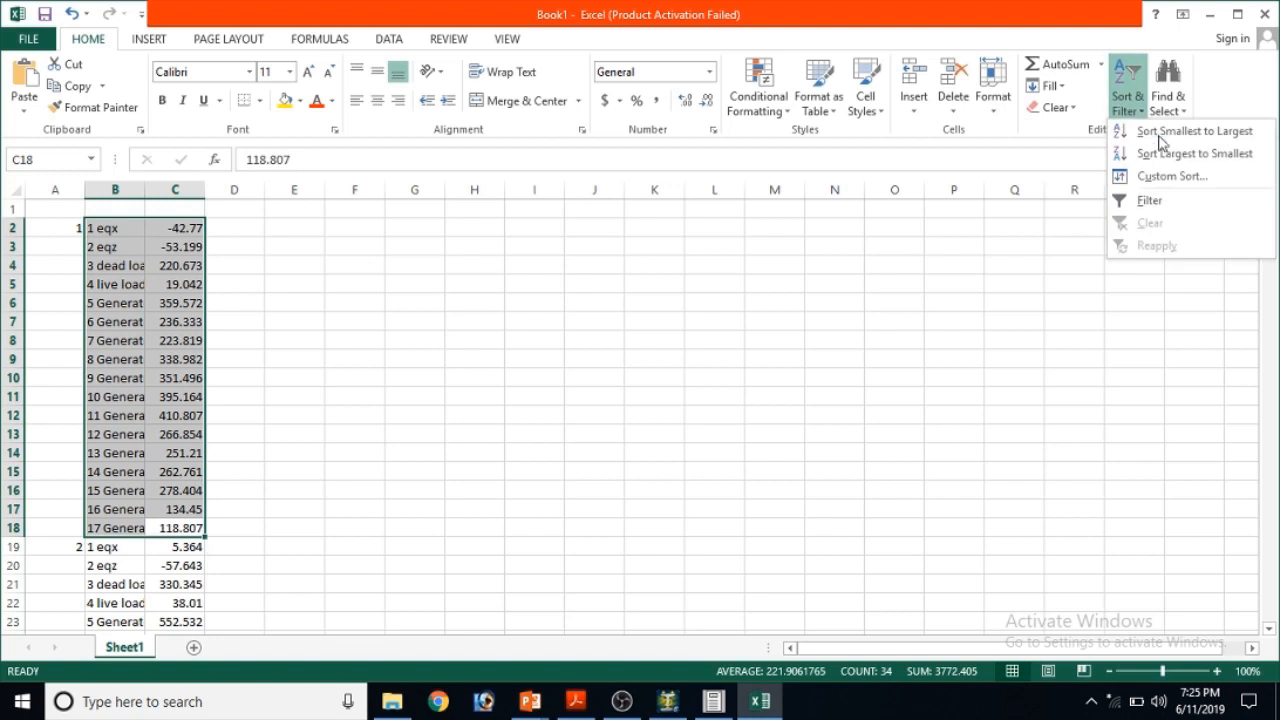
{"action": "left_click", "coordinate": [1165, 152]}
{"action": "left_click", "coordinate": [414, 357]}
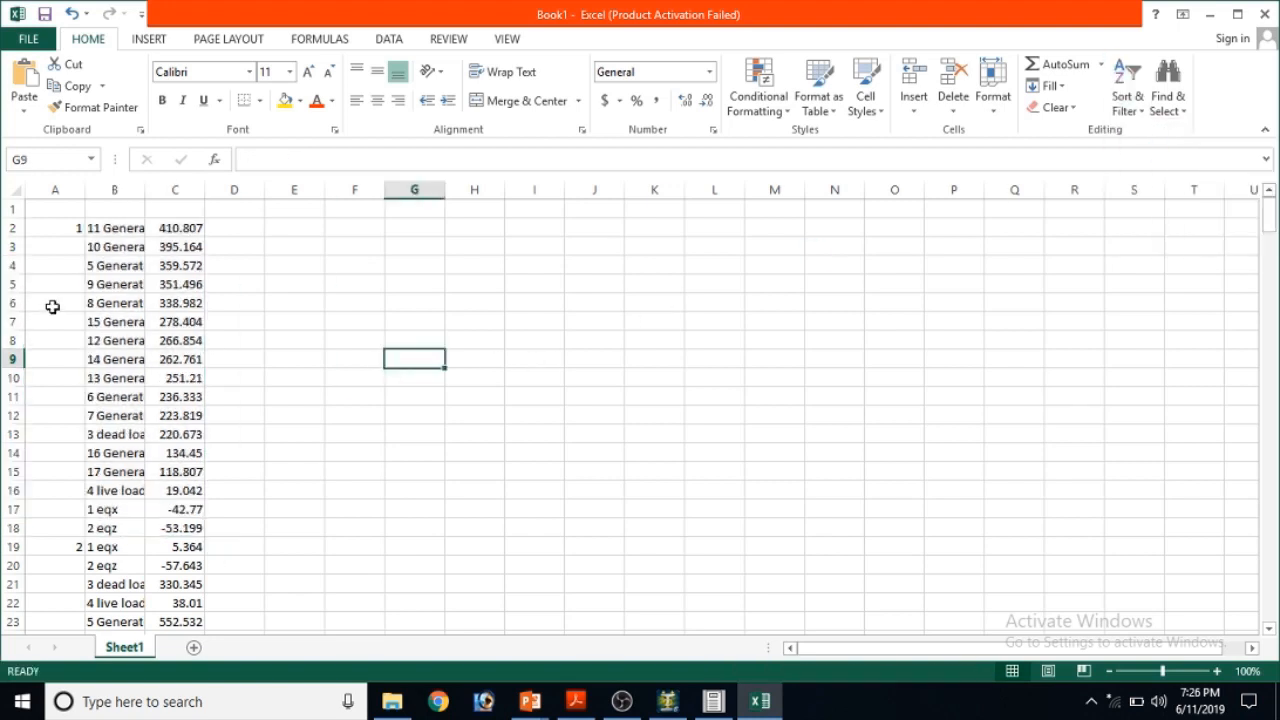
Delete rows 3 to 18 so that only node 1's largest vertical reaction is kept
{"action": "left_click_drag", "start_coordinate": [19, 251], "coordinate": [12, 522]}
{"action": "right_click", "coordinate": [12, 522]}
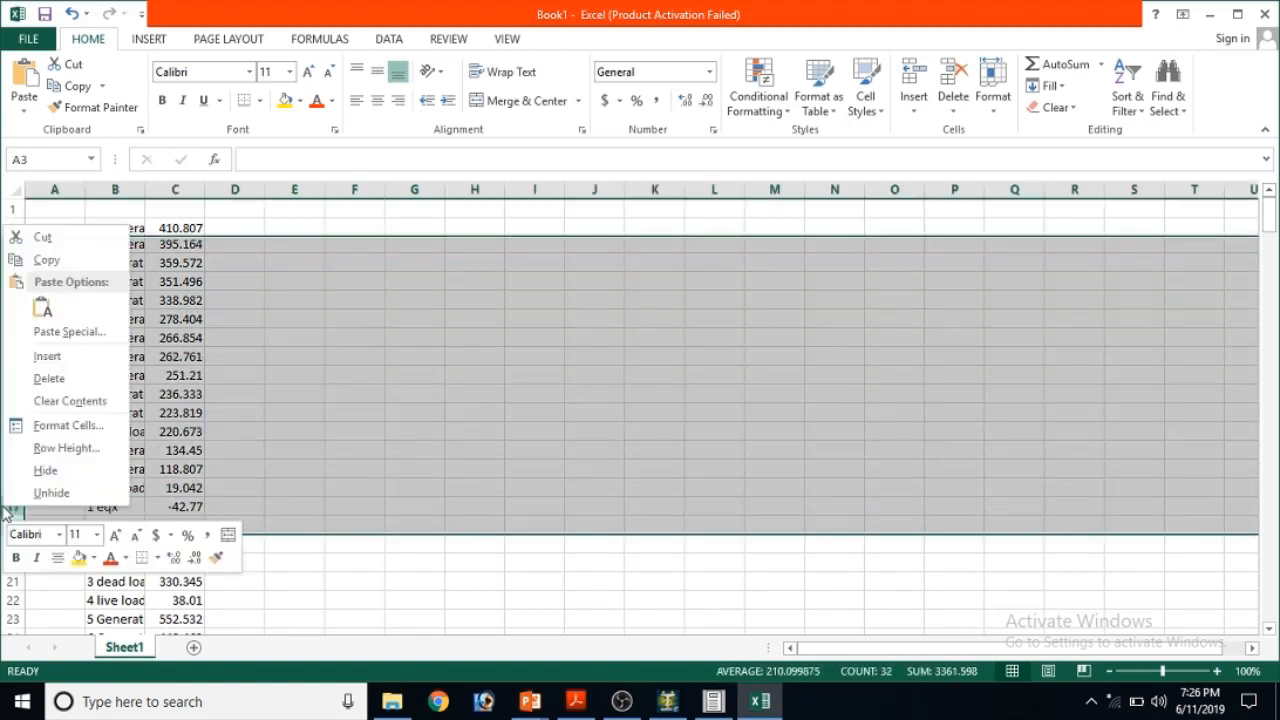
{"action": "left_click", "coordinate": [86, 379]}
{"action": "left_click", "coordinate": [290, 318]}
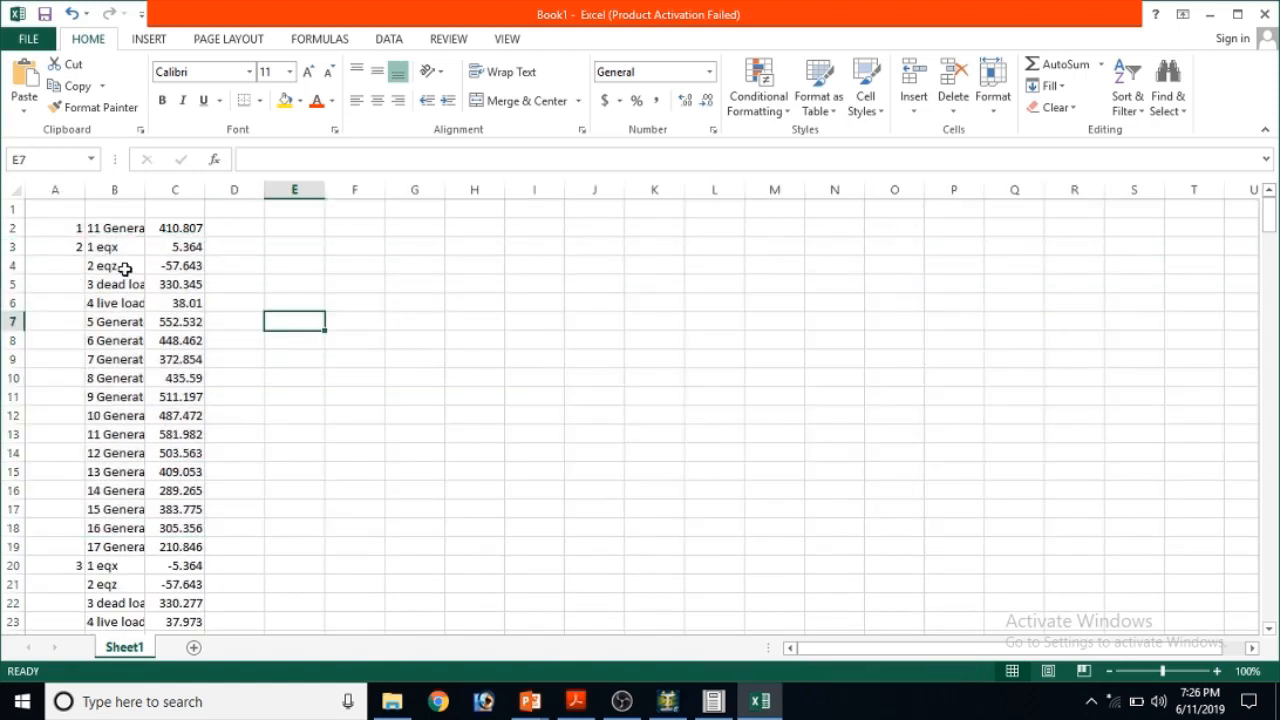
Review the node numbers and node 1's maximum vertical reaction in the sheet, and switch back to STAAD.Pro
{"action": "left_click", "coordinate": [70, 229]}
{"action": "left_click", "coordinate": [62, 244]}
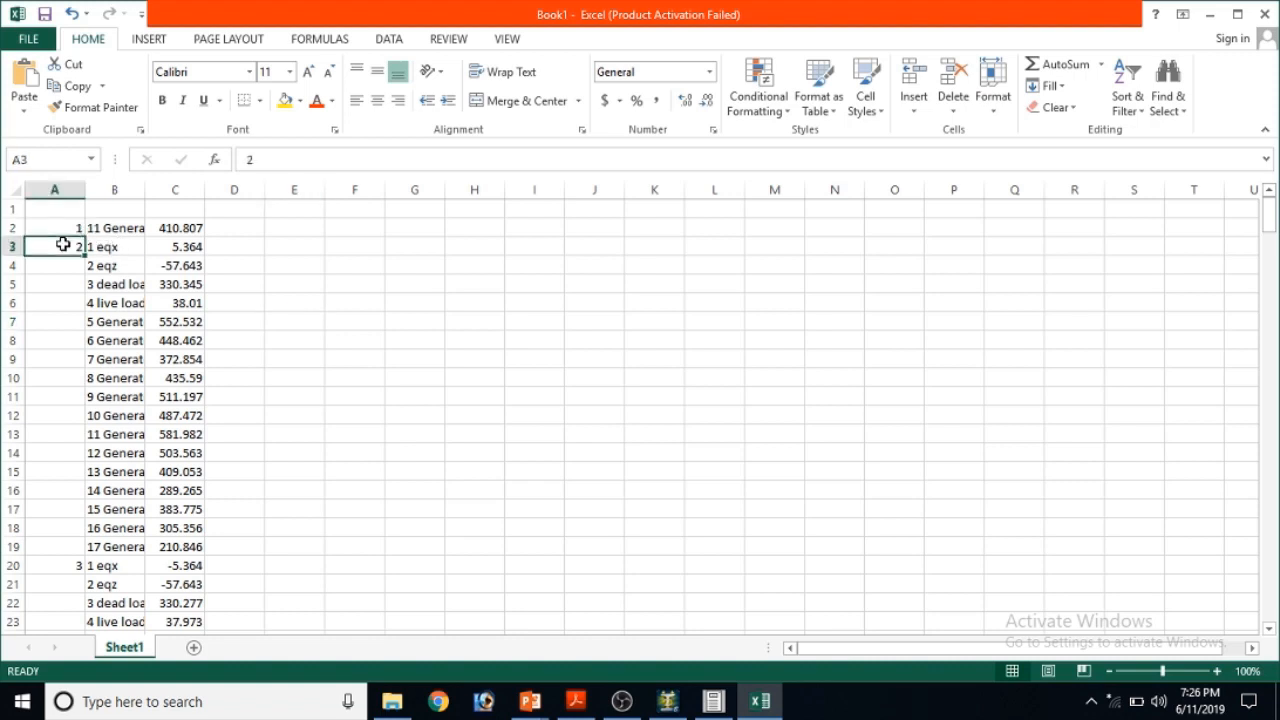
{"action": "left_click", "coordinate": [186, 229]}
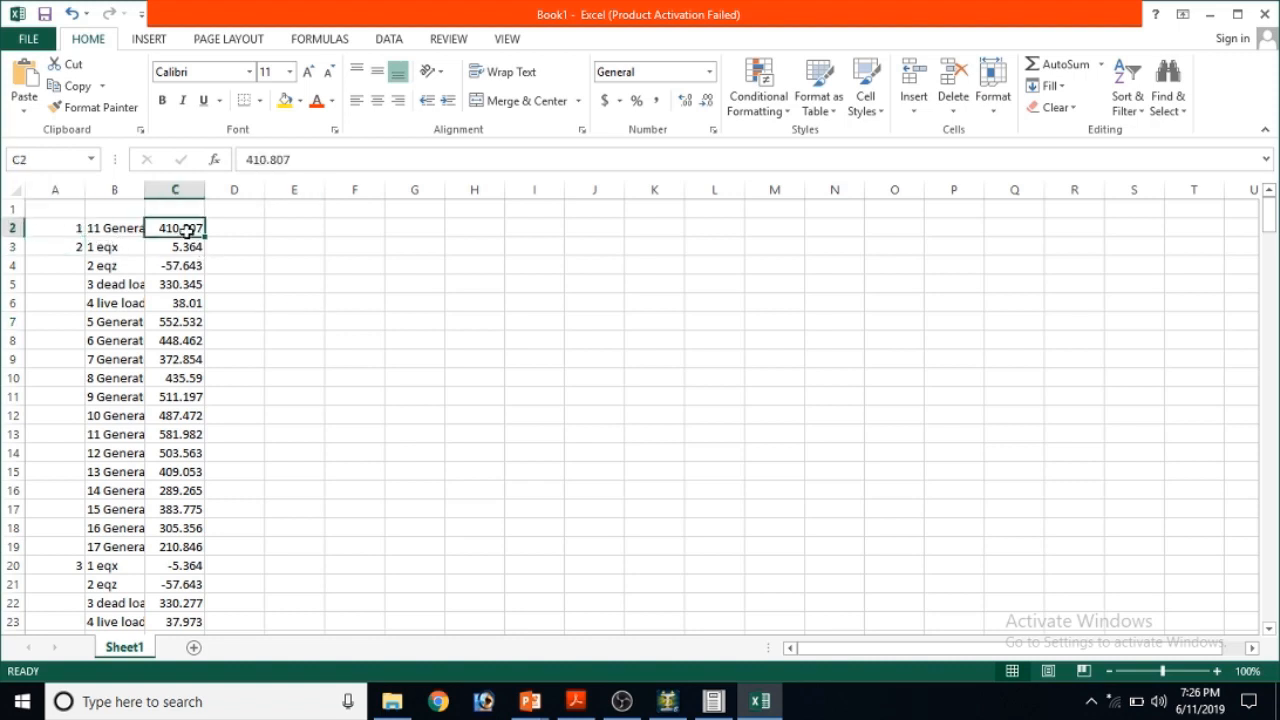
{"action": "left_click", "coordinate": [276, 268]}
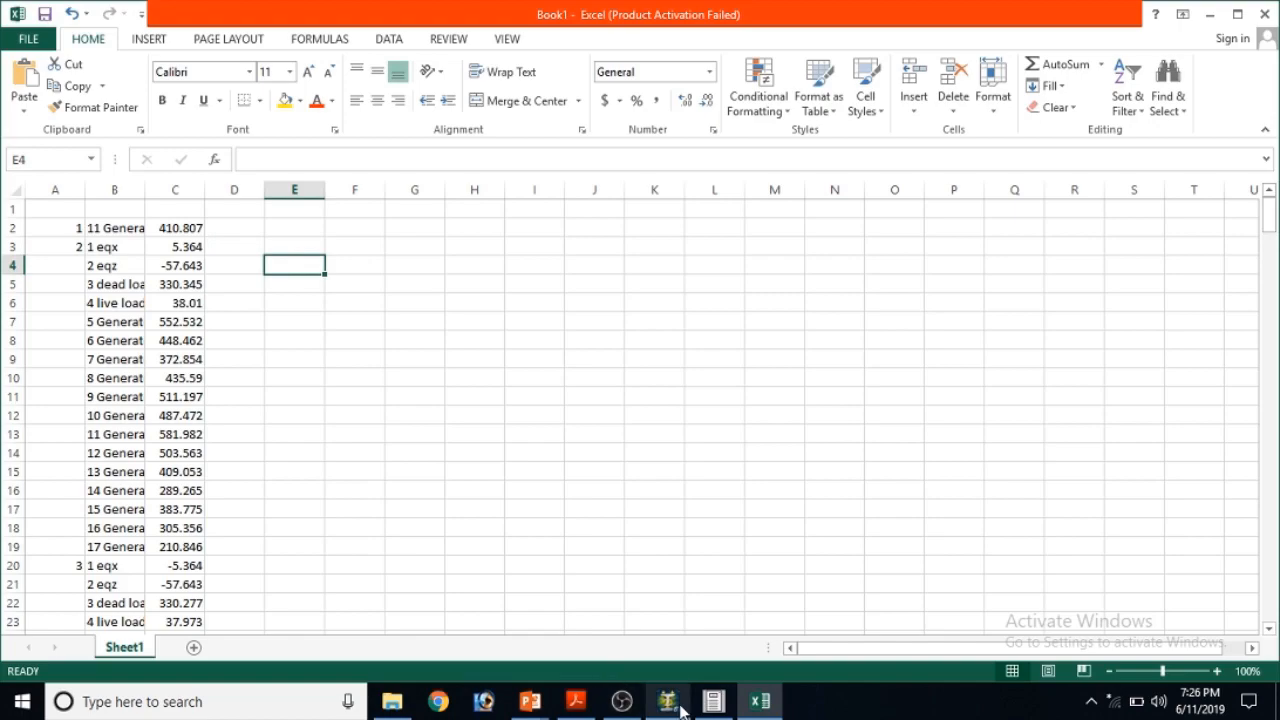
{"action": "left_click", "coordinate": [678, 705]}
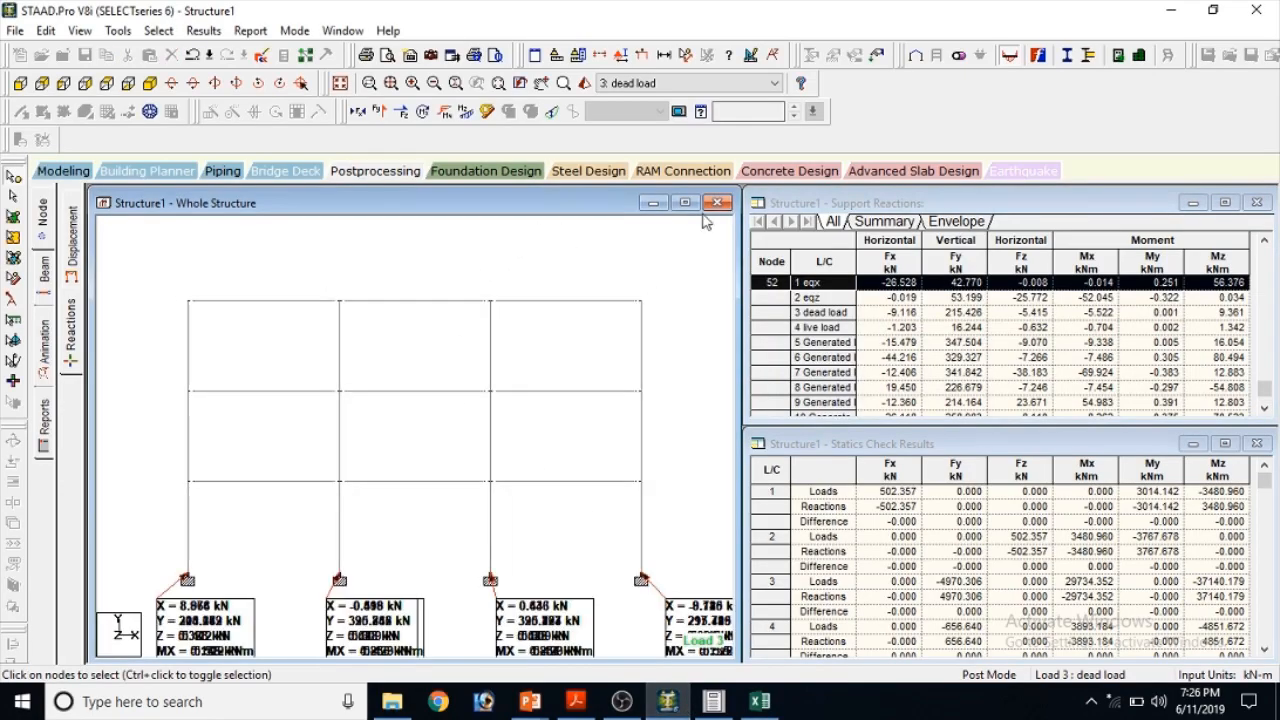
Return to the Modeling mode and isolate the ground-level support nodes so that only they are displayed
{"action": "left_click", "coordinate": [685, 203]}
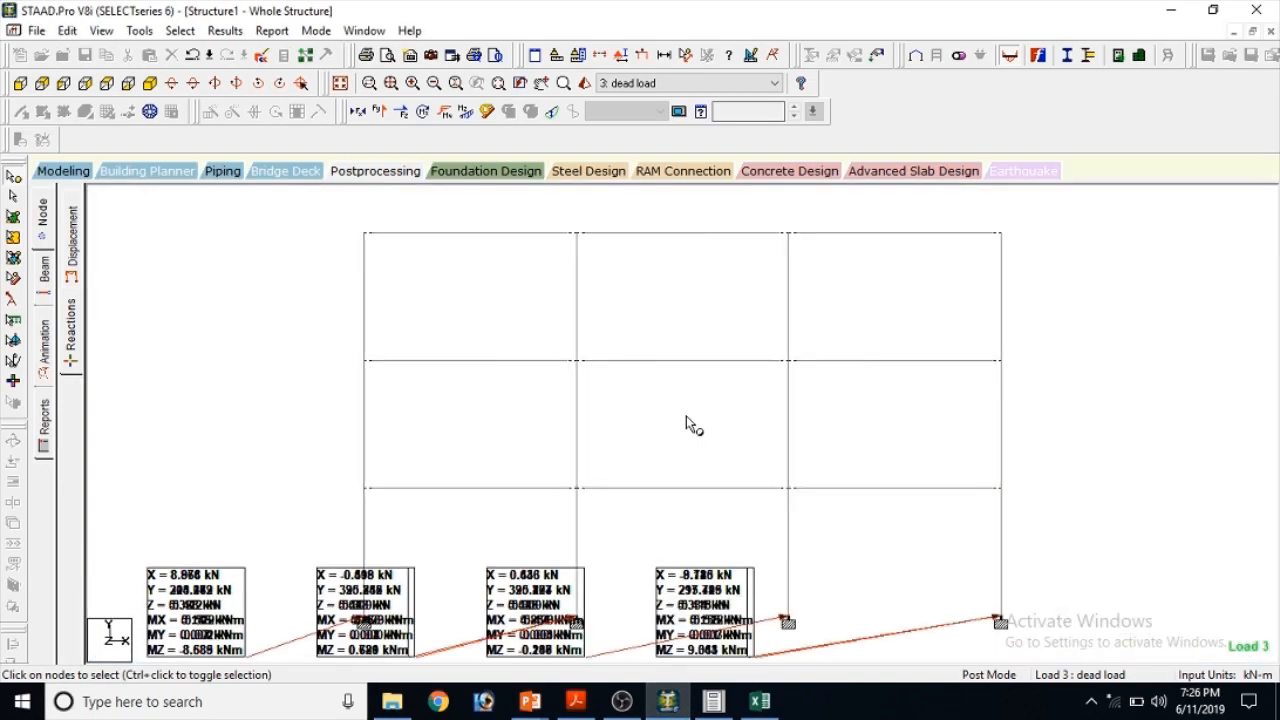
{"action": "left_click", "coordinate": [60, 171]}
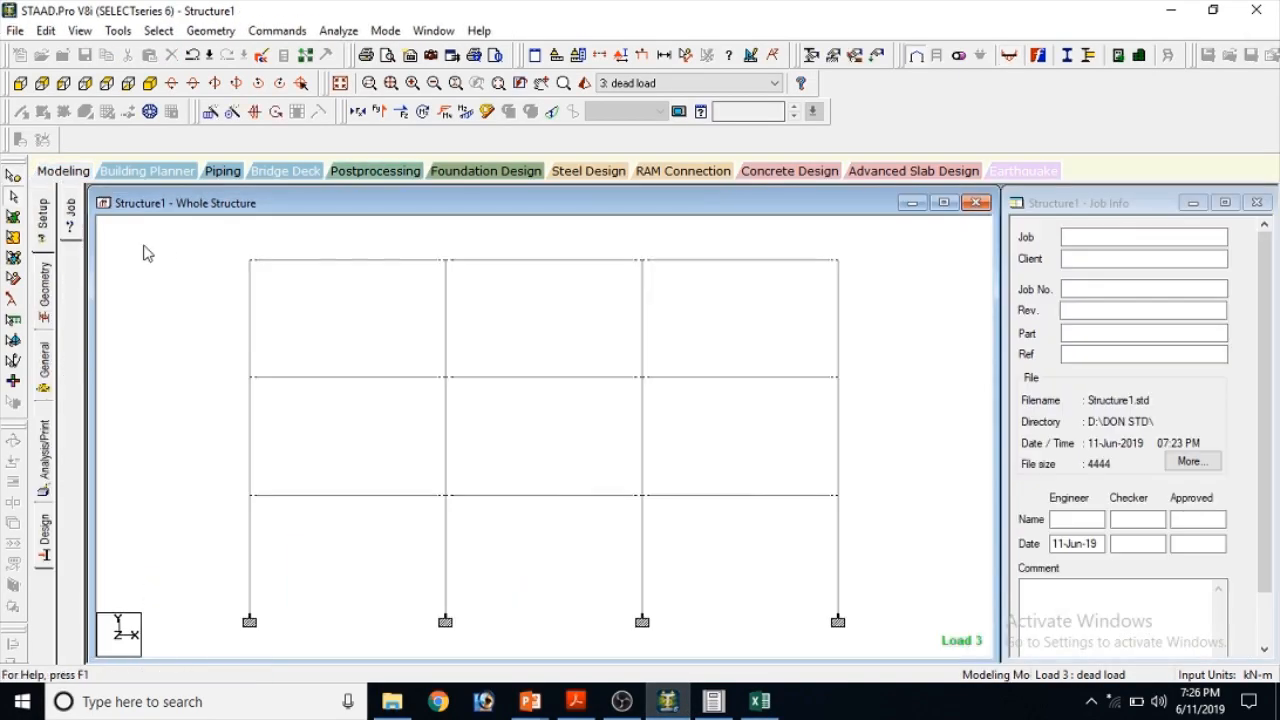
{"action": "left_click", "coordinate": [107, 86]}
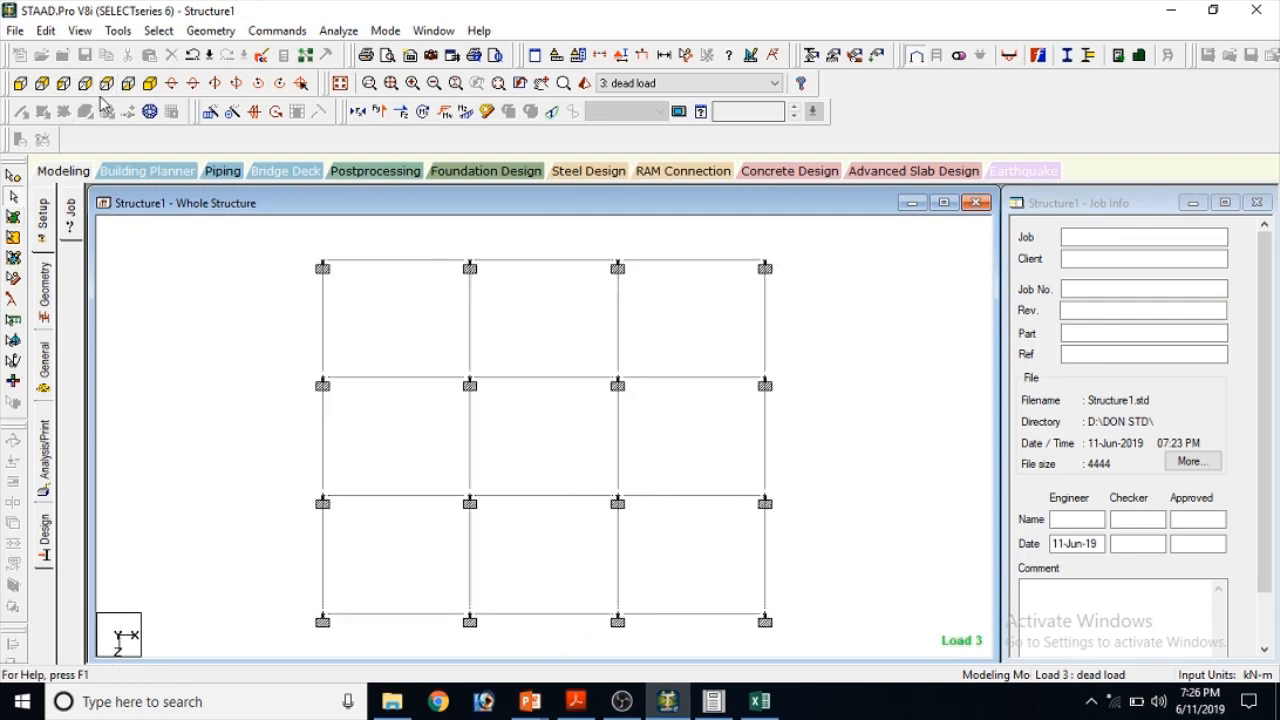
{"action": "left_click", "coordinate": [20, 84]}
{"action": "left_click", "coordinate": [13, 197]}
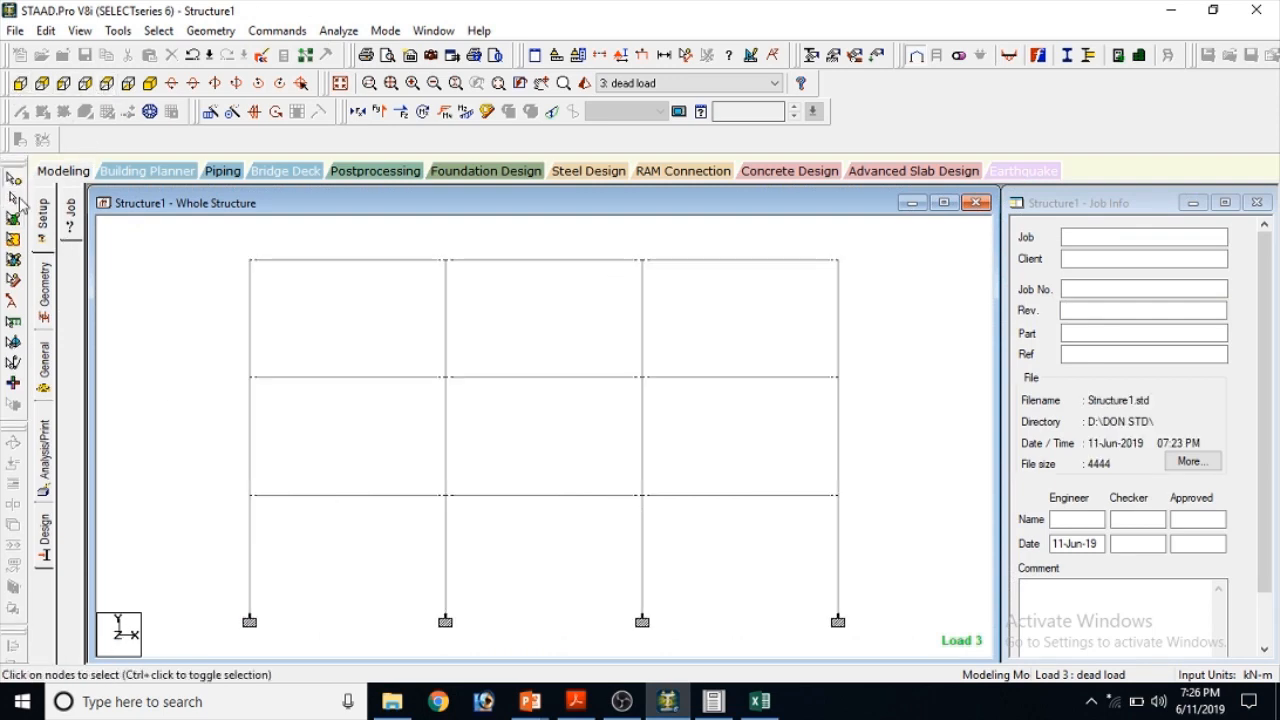
{"action": "left_click_drag", "start_coordinate": [198, 577], "coordinate": [928, 645]}
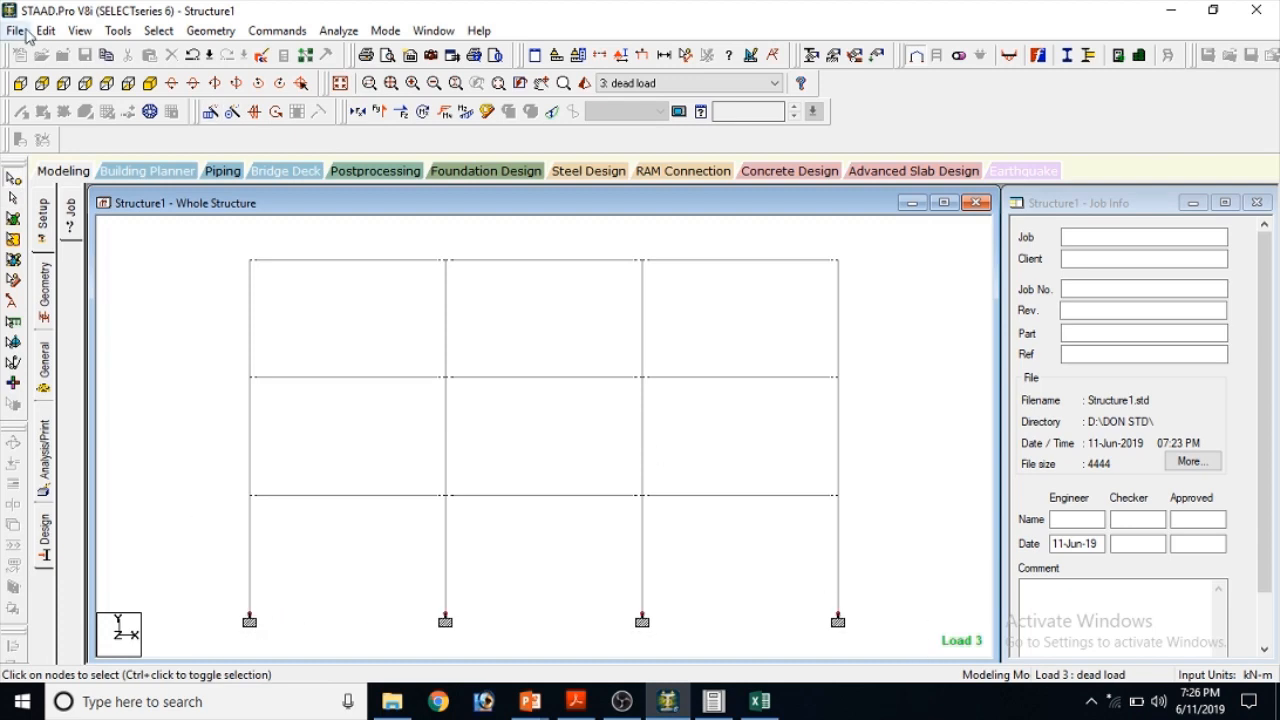
{"action": "left_click", "coordinate": [79, 30]}
{"action": "left_click", "coordinate": [82, 90]}
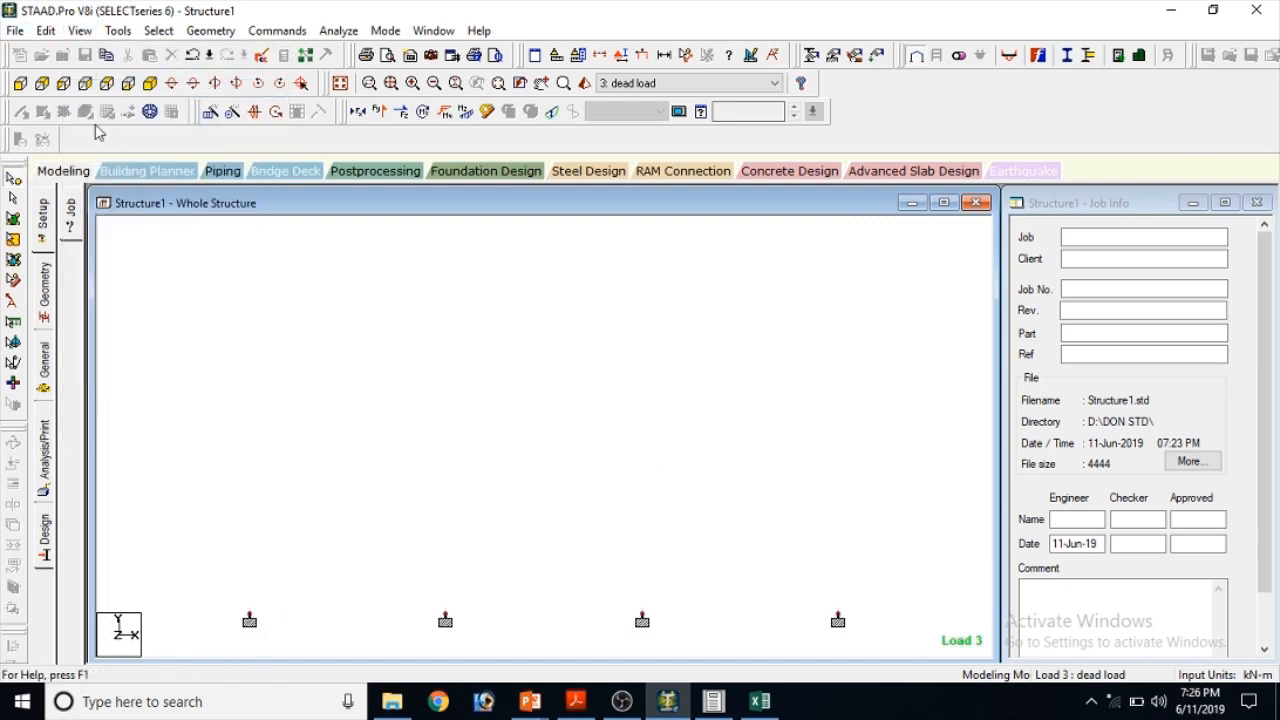
Show the isolated supports in plan with their node numbers, and compare the numbering with the Excel sheet
{"action": "left_click", "coordinate": [105, 86]}
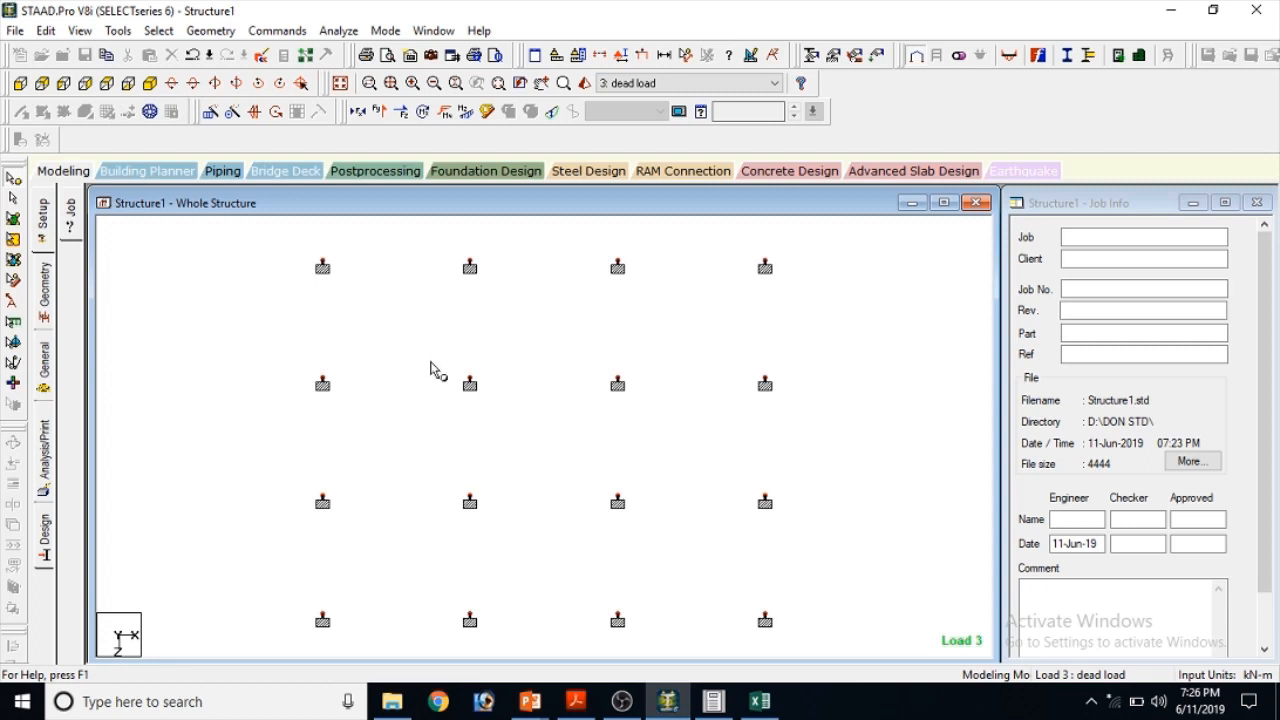
{"action": "key", "text": "shift+n"}
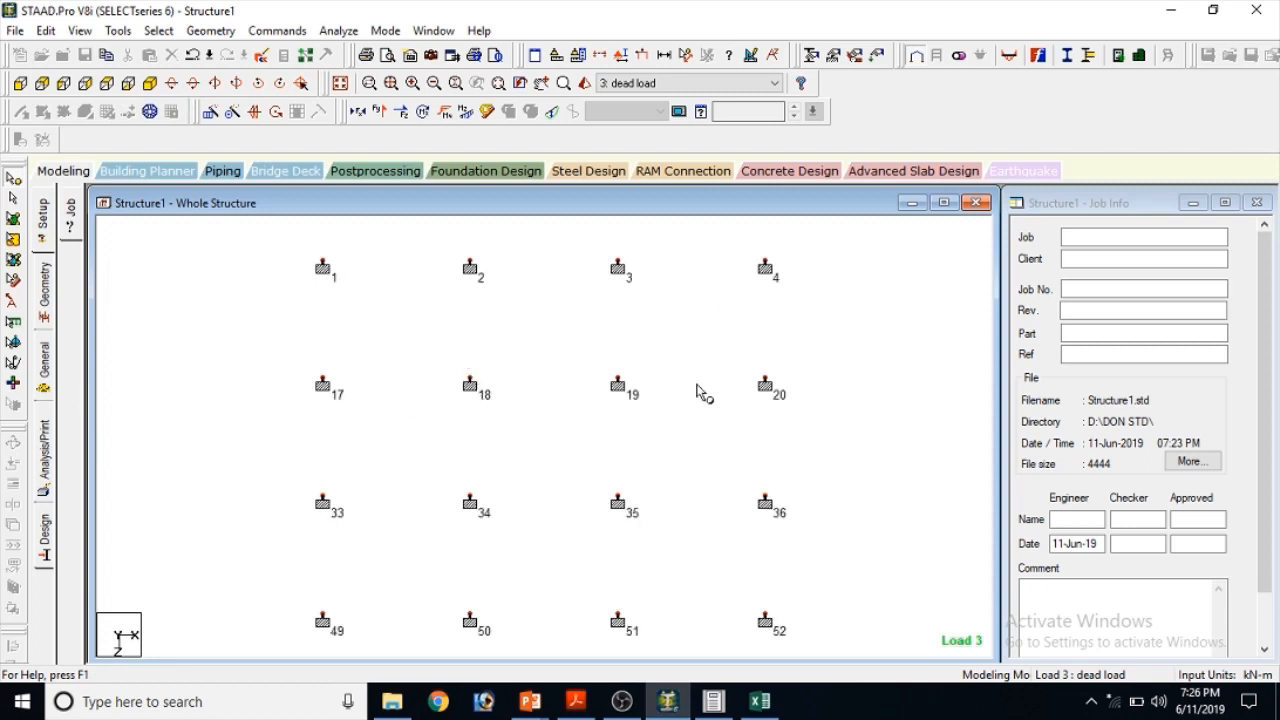
{"action": "left_click", "coordinate": [760, 701]}
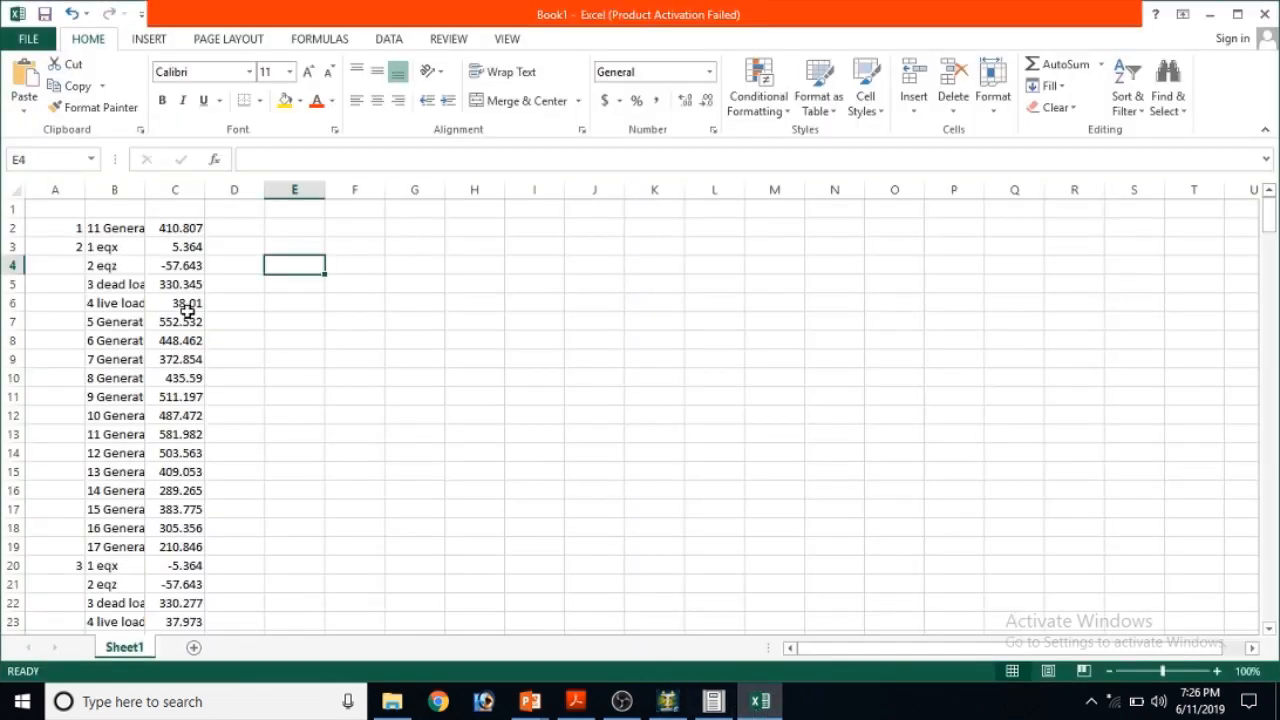
{"action": "left_click", "coordinate": [668, 702]}
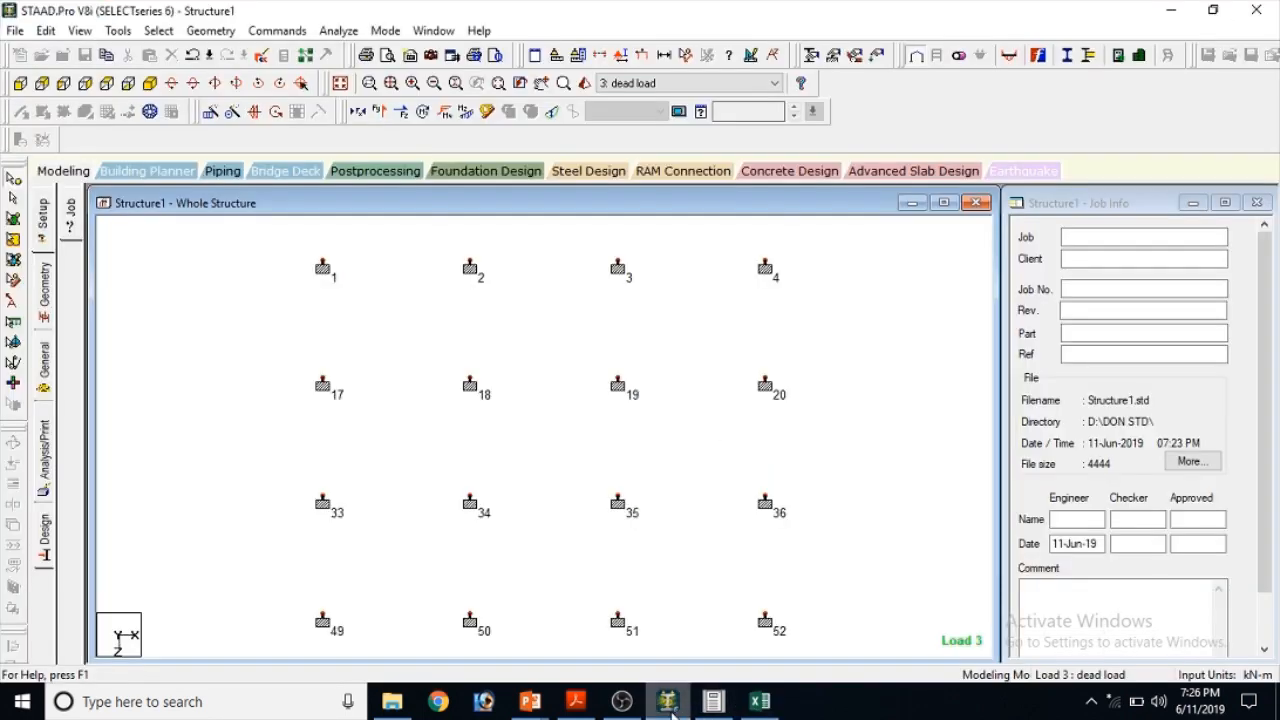
Locate support node 1 in the STAAD.Pro plan and match it with its maximum vertical reaction in cell C2 of Excel
{"action": "left_click_drag", "start_coordinate": [294, 240], "coordinate": [352, 320]}
{"action": "left_click_drag", "start_coordinate": [294, 240], "coordinate": [363, 320]}
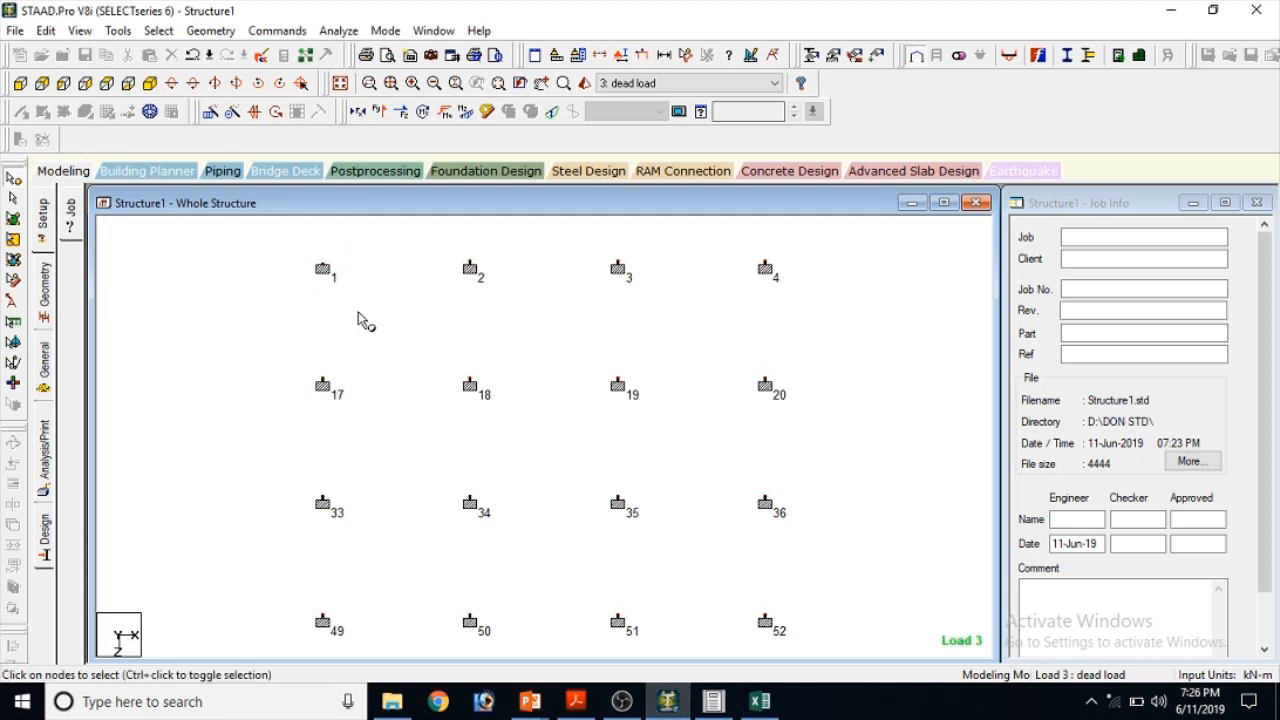
{"action": "left_click_drag", "start_coordinate": [287, 240], "coordinate": [358, 328]}
{"action": "left_click", "coordinate": [760, 701]}
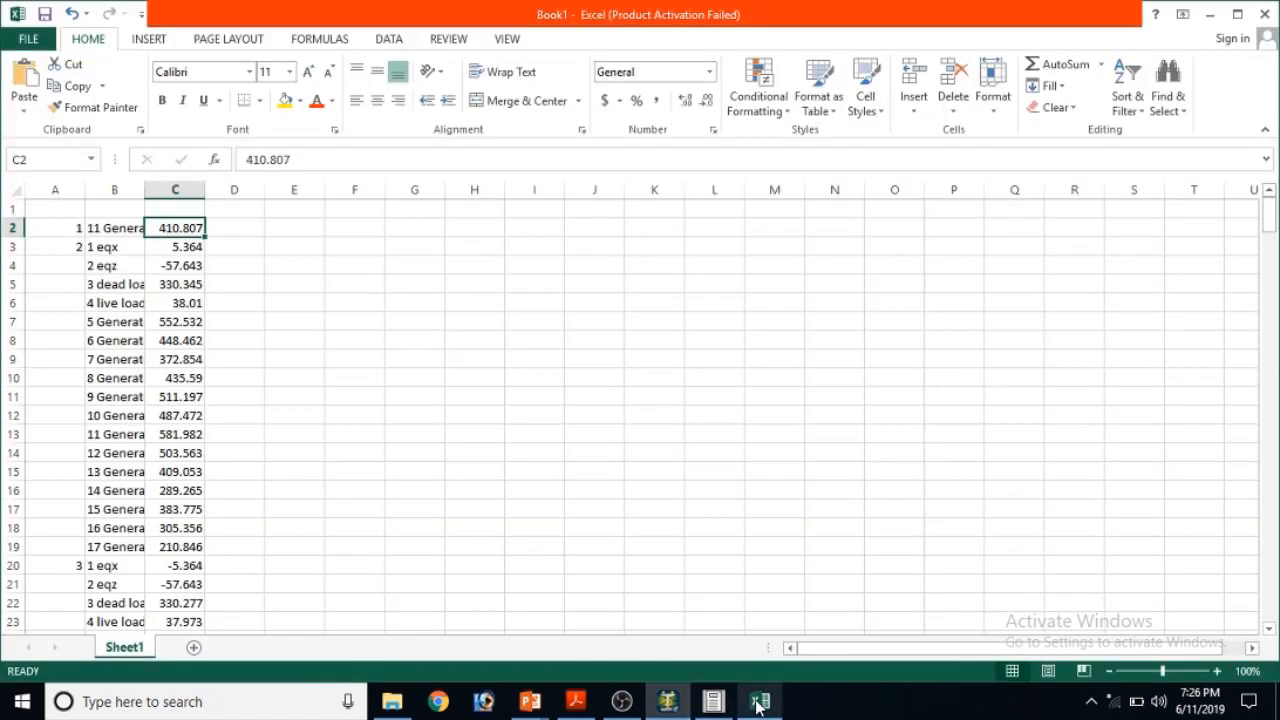
{"action": "left_click", "coordinate": [283, 277]}
{"action": "left_click", "coordinate": [172, 227]}
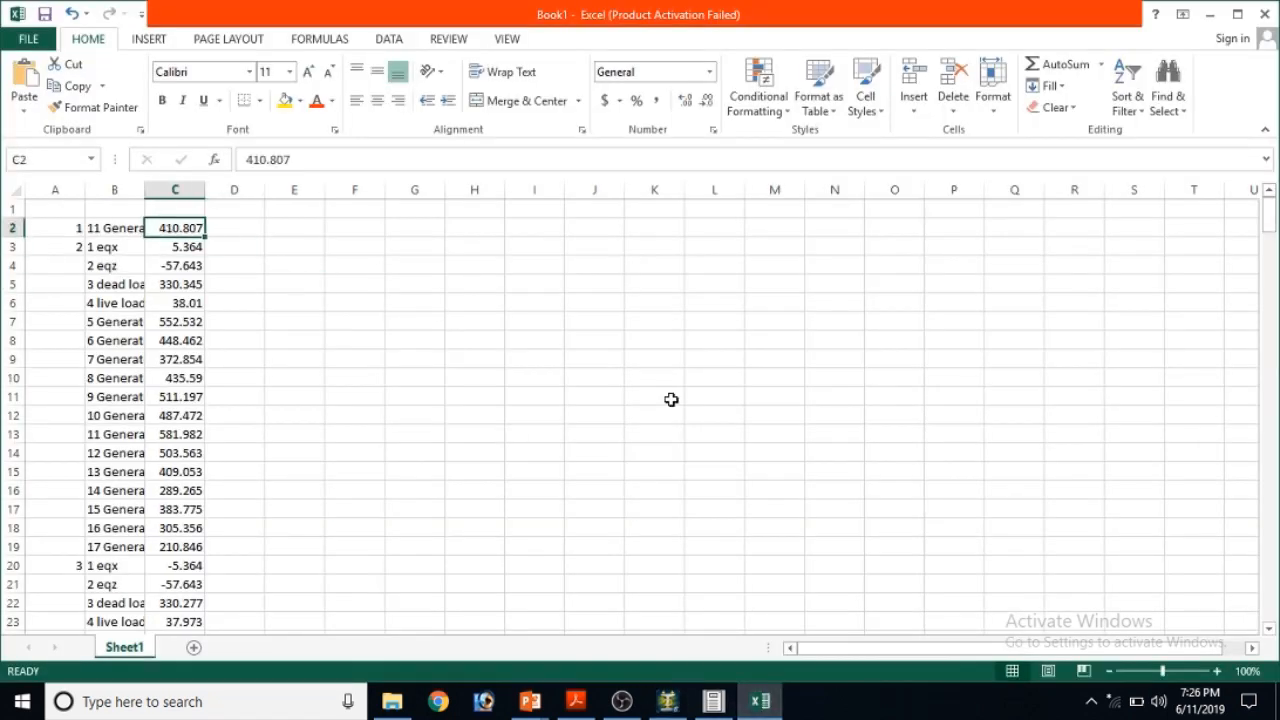